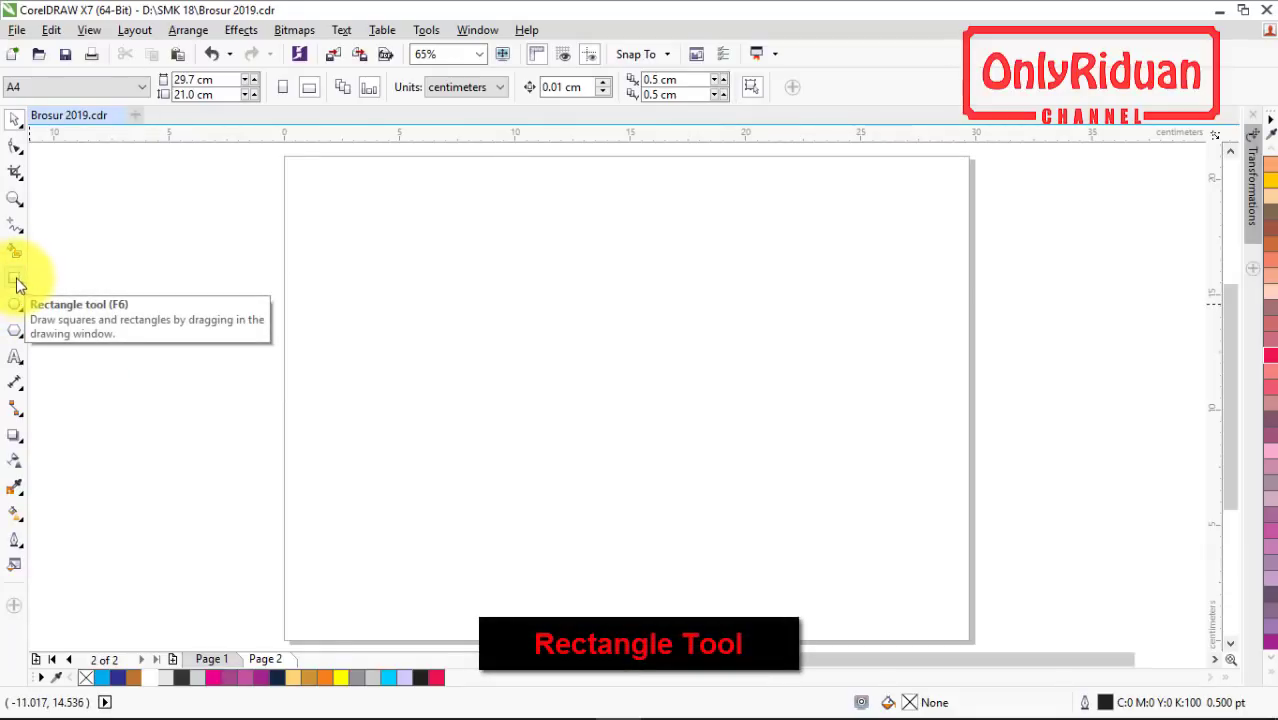
- Create a page-sized rectangle and narrow it to 14.85 cm so it covers the page's right half
{"action": "double_click", "coordinate": [15, 279]}
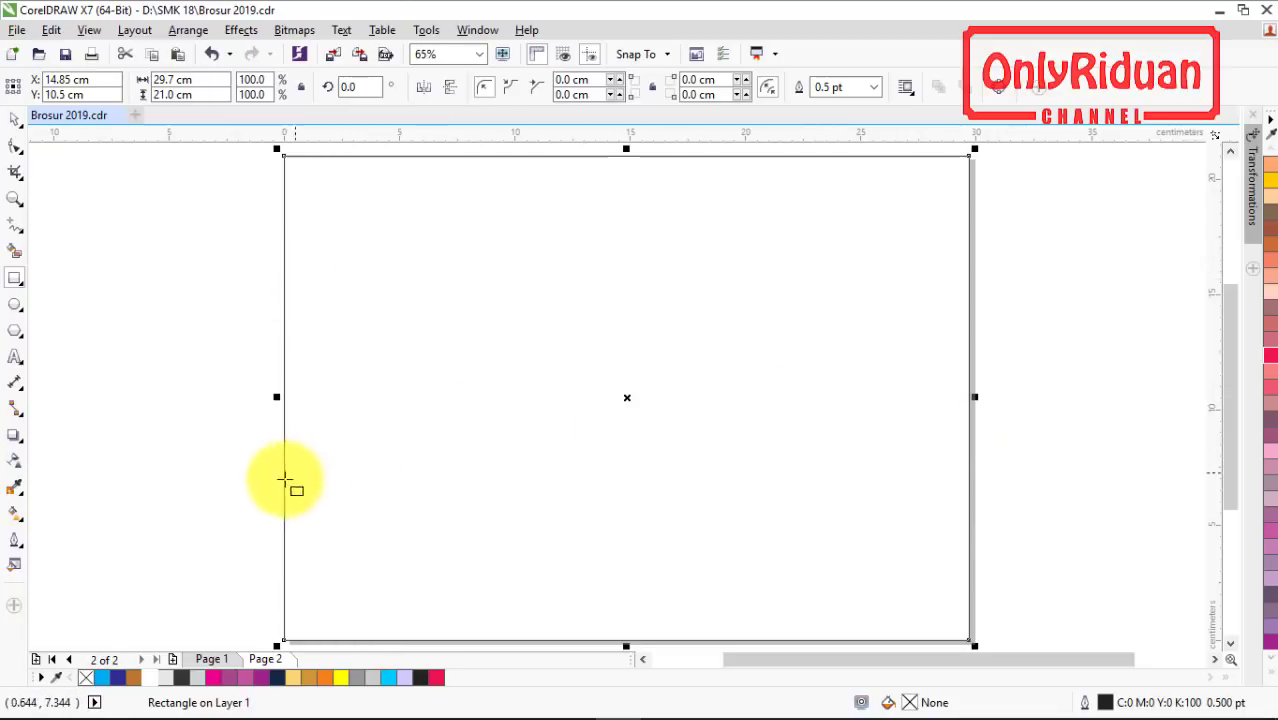
{"action": "left_click_drag", "start_coordinate": [276, 397], "coordinate": [620, 401]}
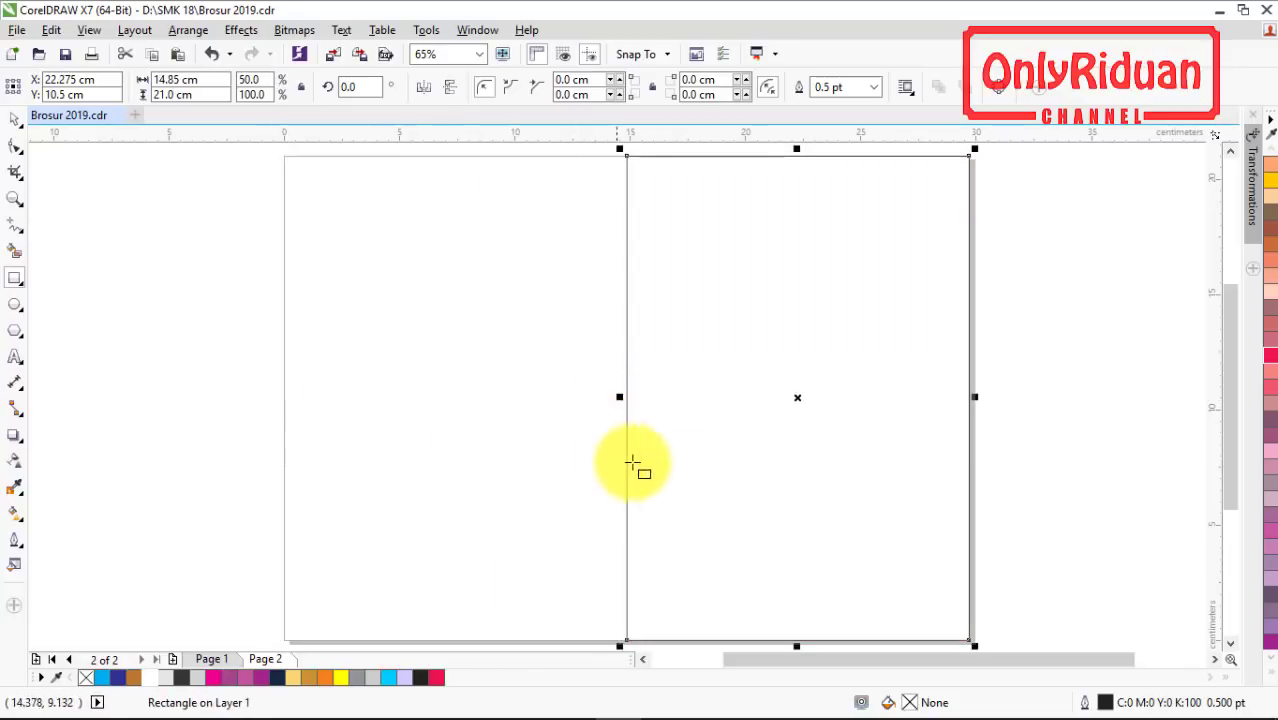
{"action": "left_click", "coordinate": [15, 118]}
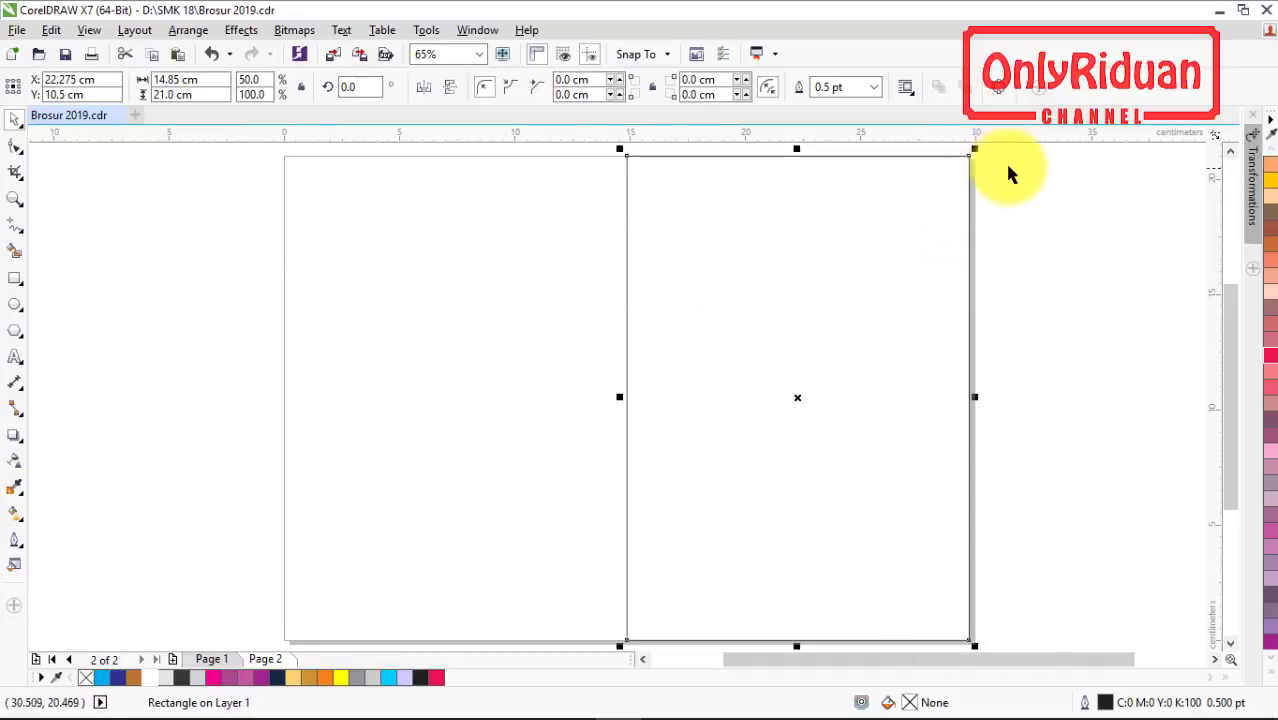
- Duplicate the half-page rectangle onto the left half of the page, aligned to the centre line, and check both halves
{"action": "left_click_drag", "start_coordinate": [970, 157], "coordinate": [626, 157]}
{"action": "left_click", "coordinate": [207, 261]}
{"action": "left_click", "coordinate": [448, 296]}
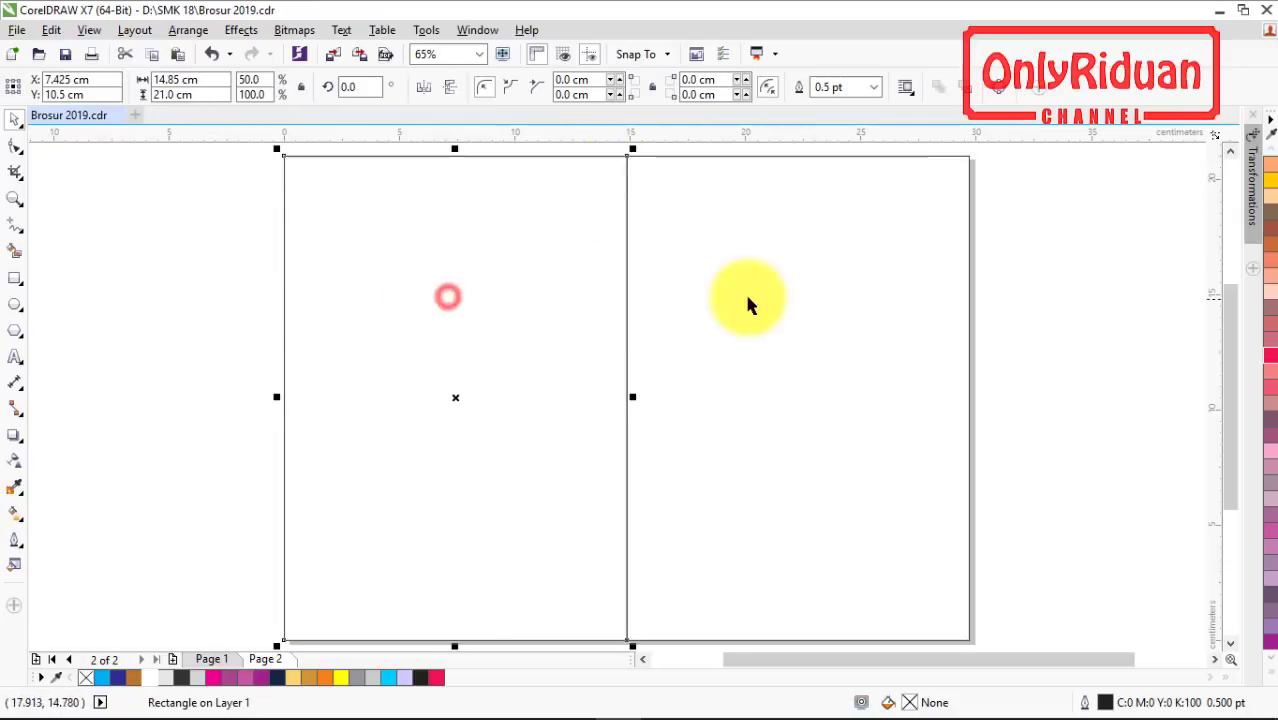
{"action": "left_click", "coordinate": [762, 294]}
{"action": "left_click", "coordinate": [479, 300]}
{"action": "left_click", "coordinate": [779, 285]}
{"action": "left_click", "coordinate": [468, 310]}
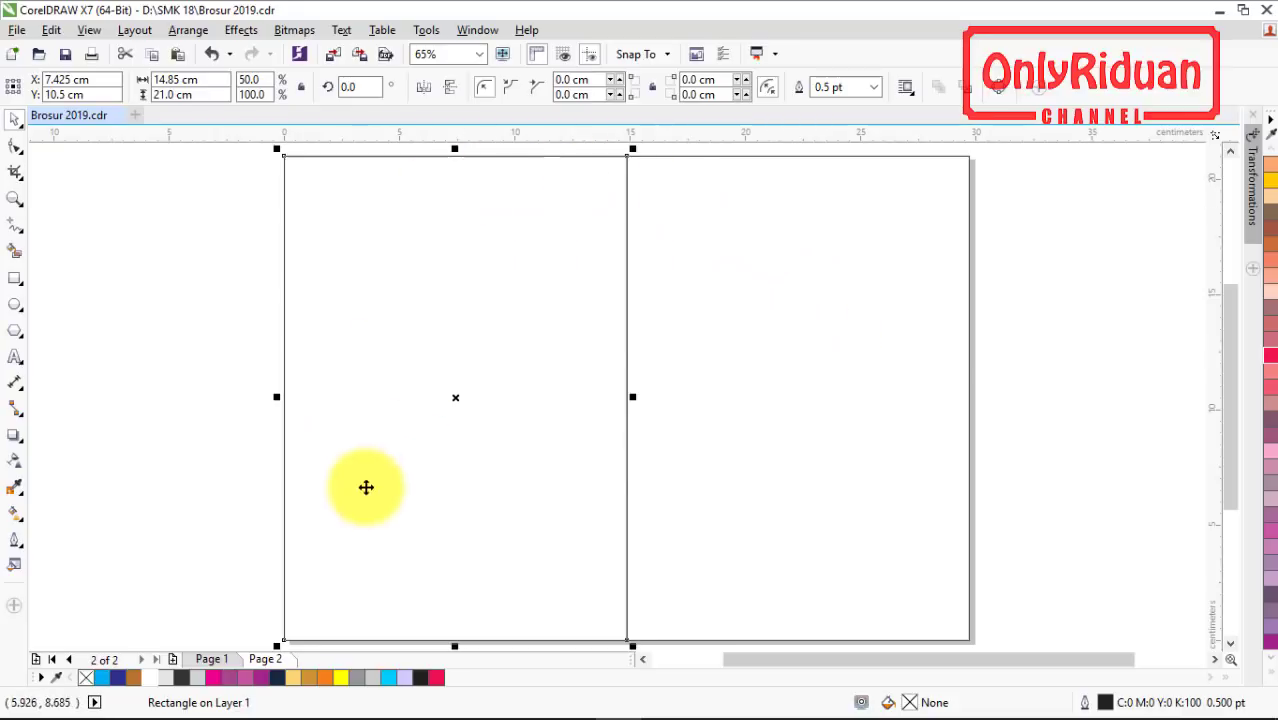
- Draw a rectangle about 14.85 × 3.7 cm across the top of page 2's left half and convert it to curves
{"action": "left_click", "coordinate": [213, 658]}
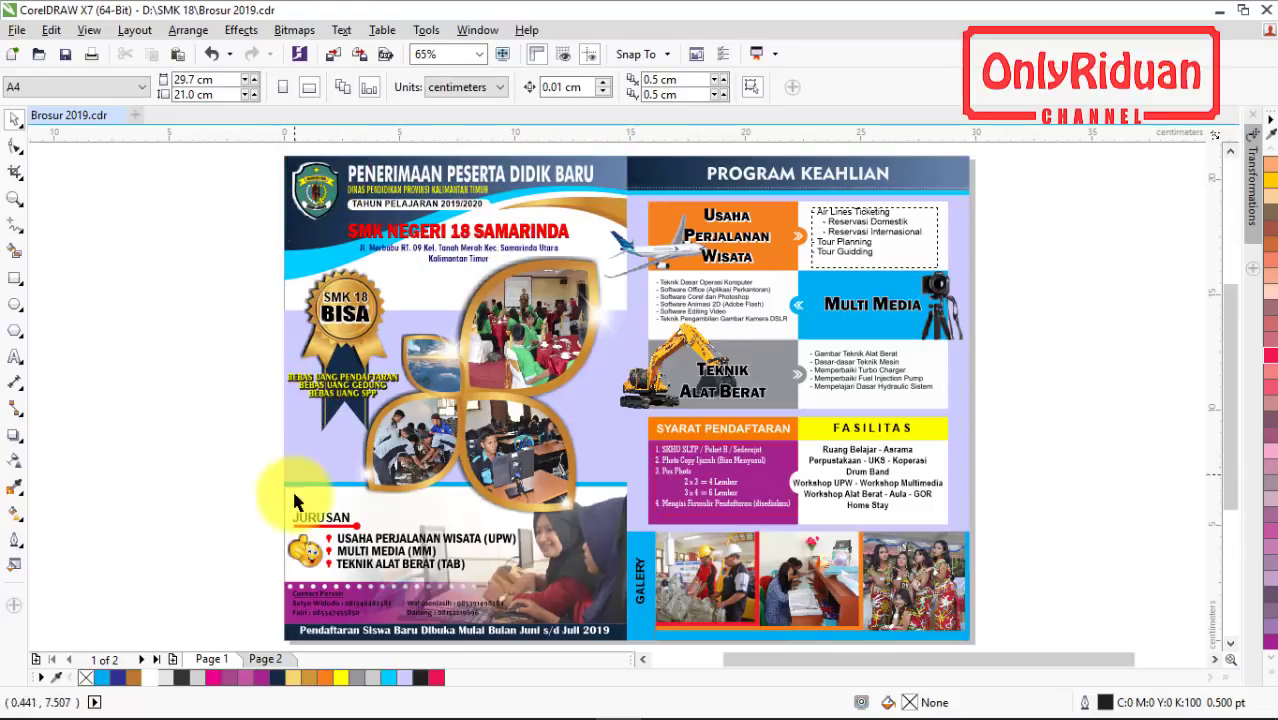
{"action": "left_click", "coordinate": [263, 660]}
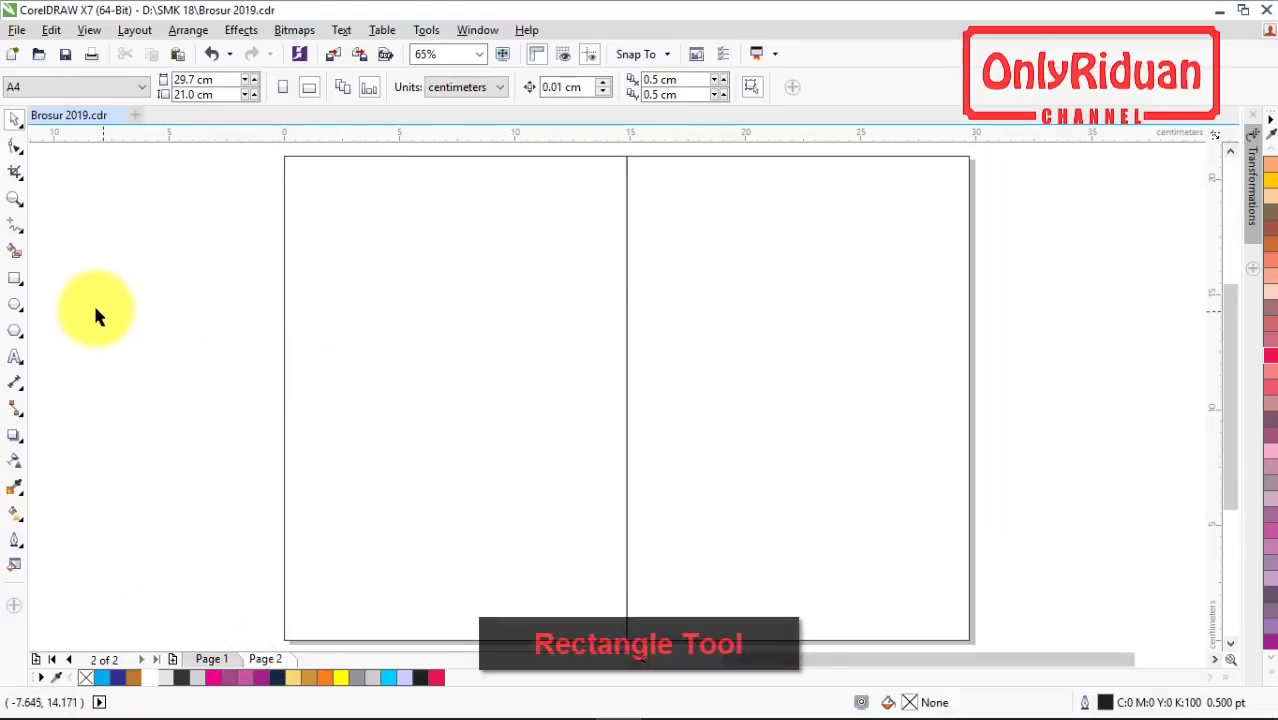
{"action": "left_click", "coordinate": [15, 280]}
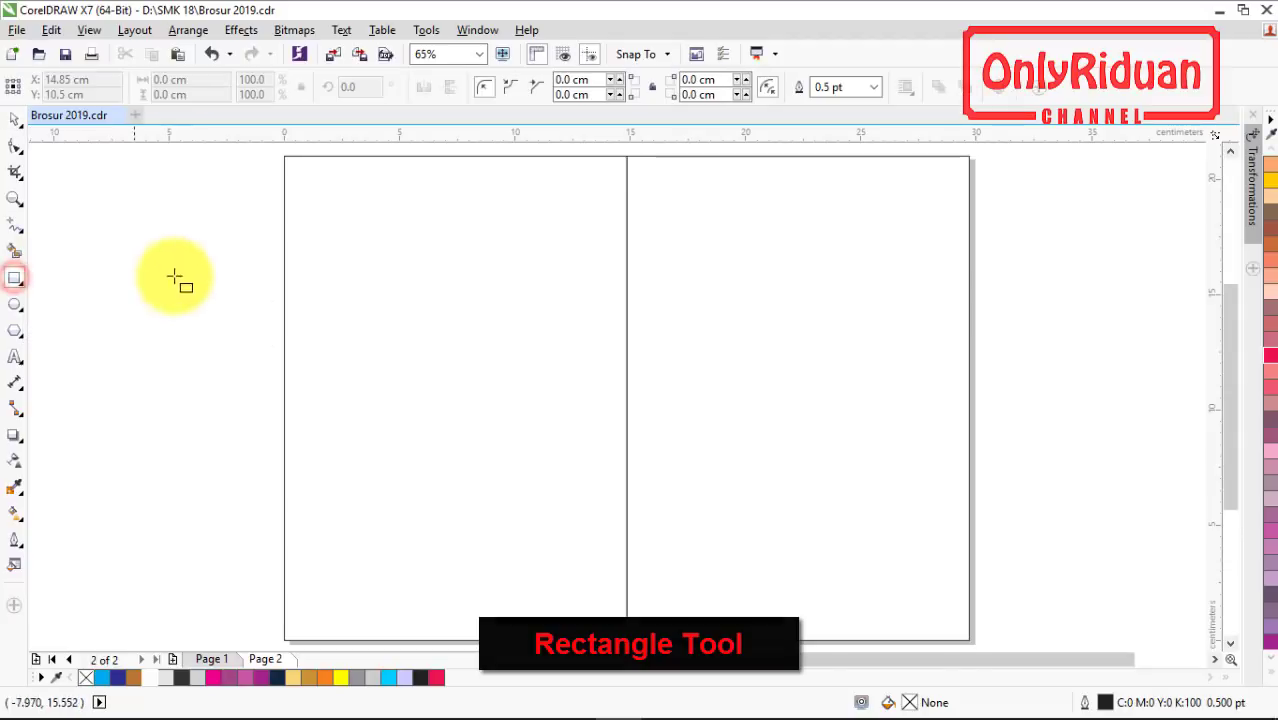
{"action": "left_click_drag", "start_coordinate": [285, 157], "coordinate": [627, 241]}
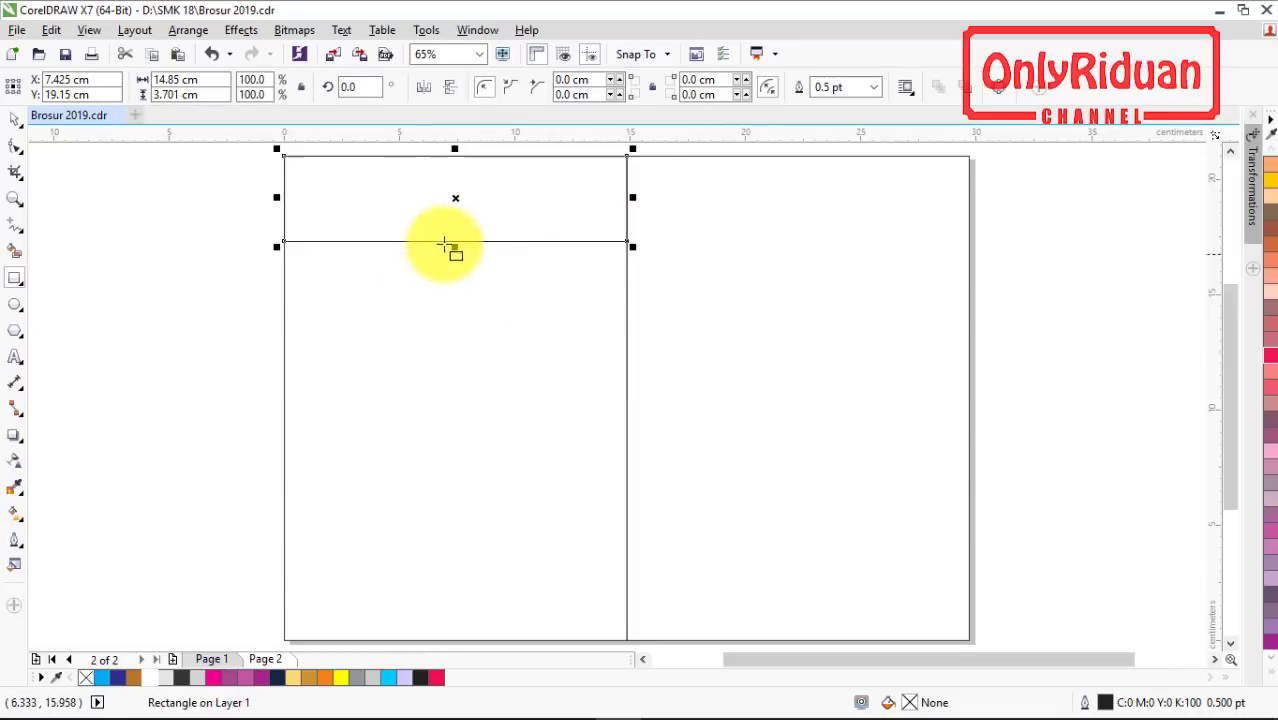
{"action": "right_click", "coordinate": [455, 198]}
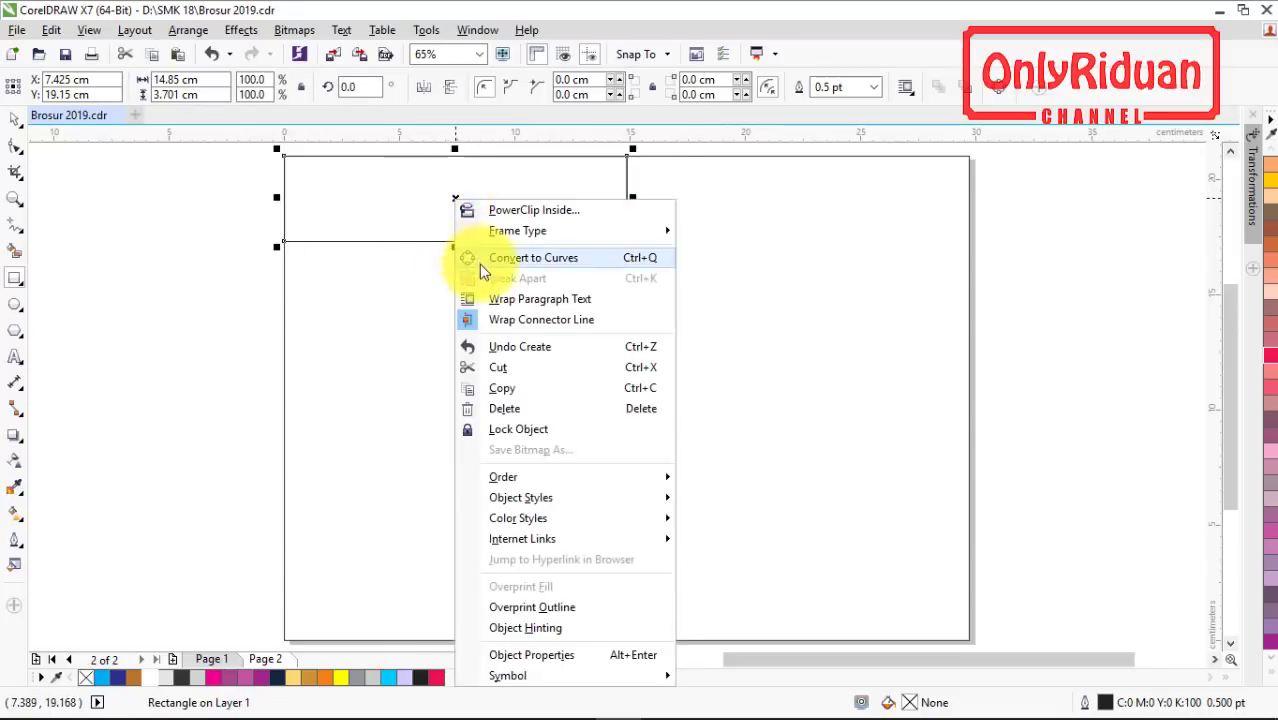
{"action": "left_click", "coordinate": [518, 256]}
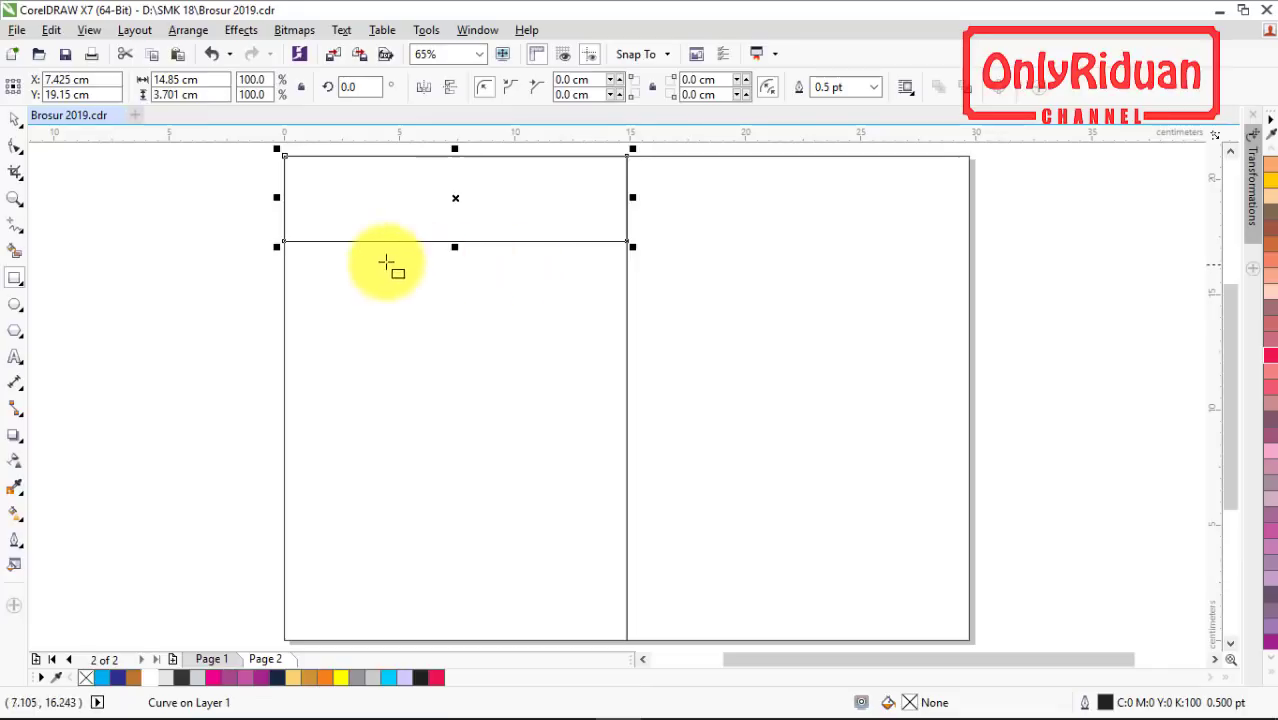
- Raise the header shape's lower-right node, convert its lower edge to a curve and bend it into an S-shaped wave
{"action": "left_click", "coordinate": [15, 147]}
{"action": "left_click_drag", "start_coordinate": [624, 241], "coordinate": [627, 188]}
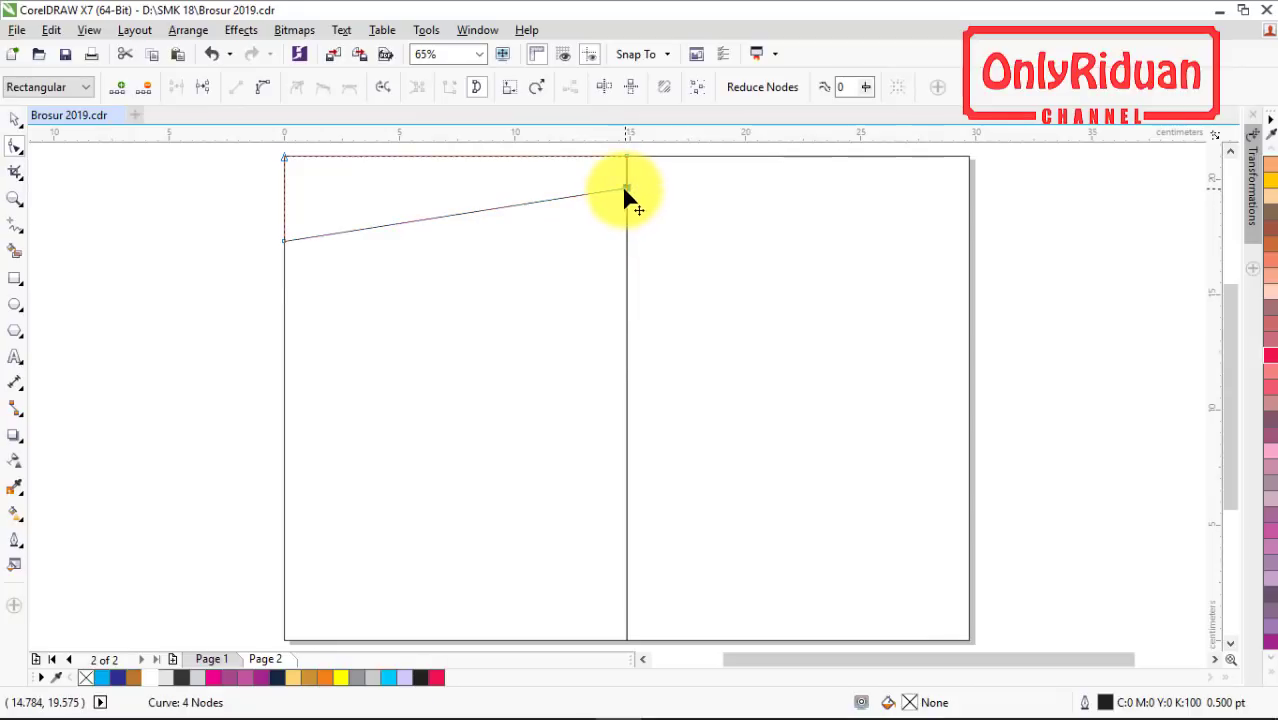
{"action": "right_click", "coordinate": [461, 213]}
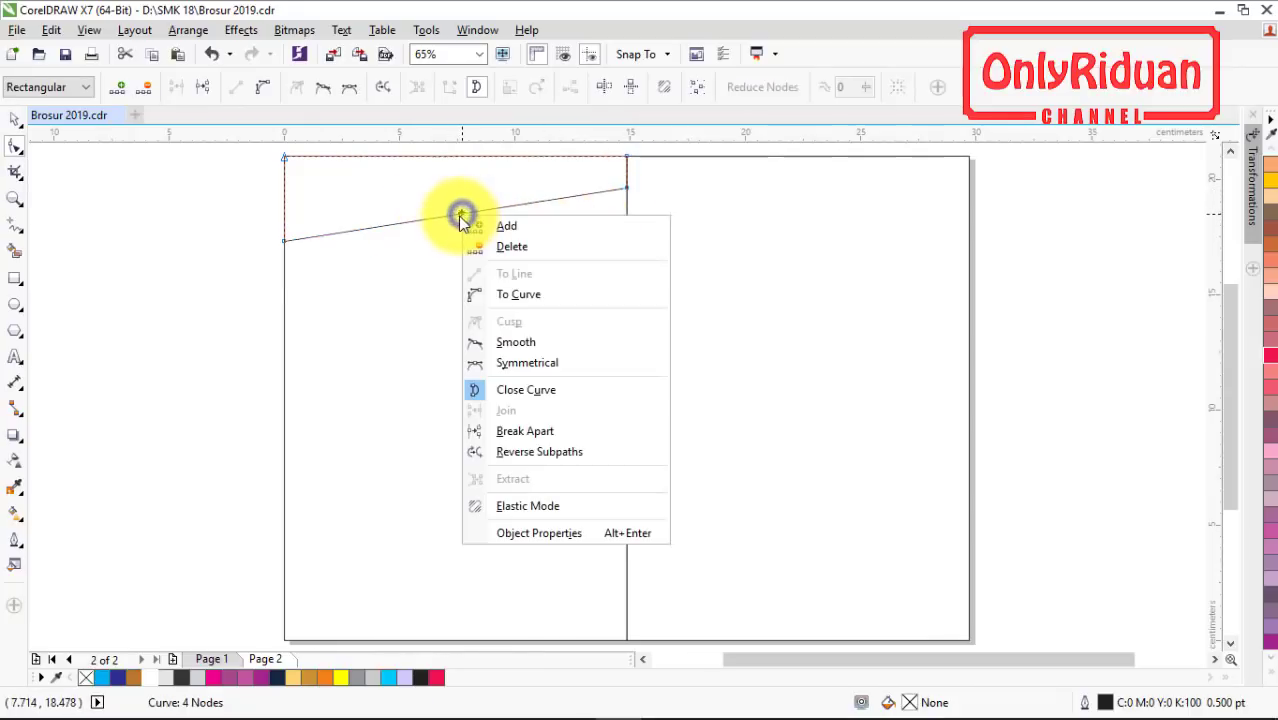
{"action": "left_click", "coordinate": [530, 295]}
{"action": "left_click_drag", "start_coordinate": [515, 208], "coordinate": [501, 180]}
{"action": "left_click_drag", "start_coordinate": [399, 221], "coordinate": [401, 251]}
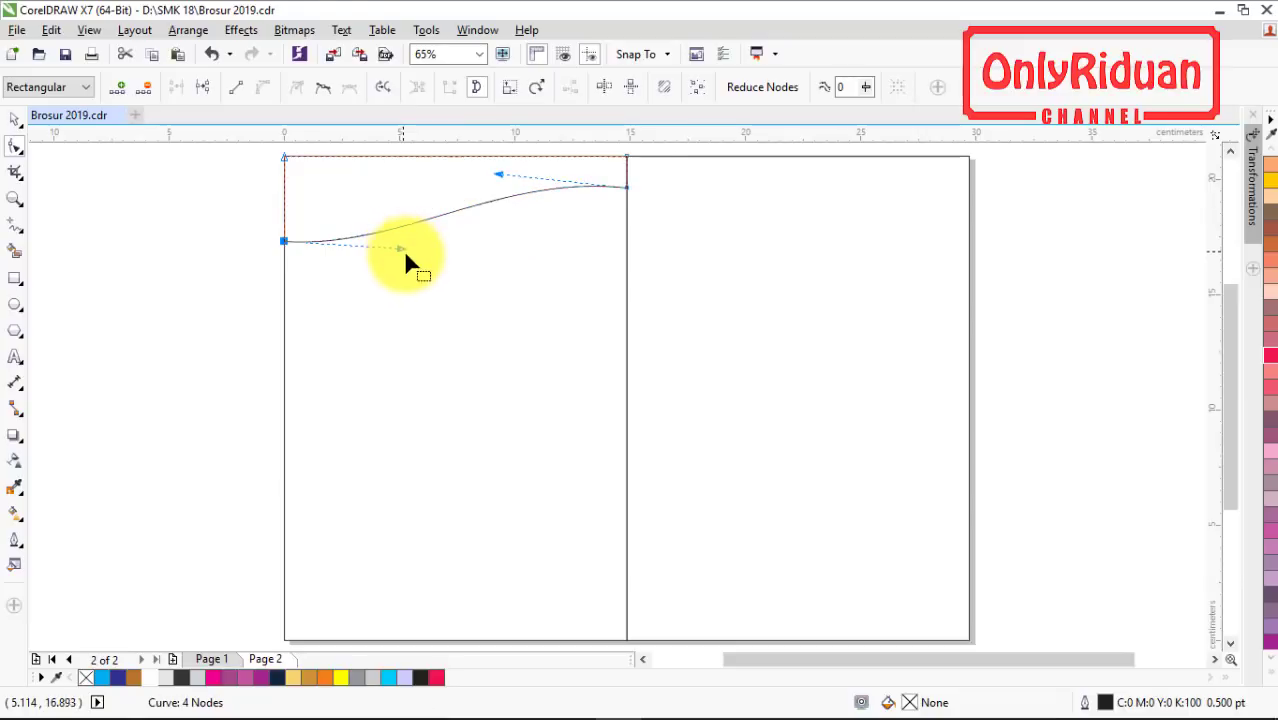
- Place a copy of the wave shape to the lower right and lower both bottom nodes of the original, making it about 4.86 cm tall
{"action": "left_click", "coordinate": [15, 118]}
{"action": "left_click_drag", "start_coordinate": [346, 178], "coordinate": [622, 320]}
{"action": "left_click", "coordinate": [387, 216]}
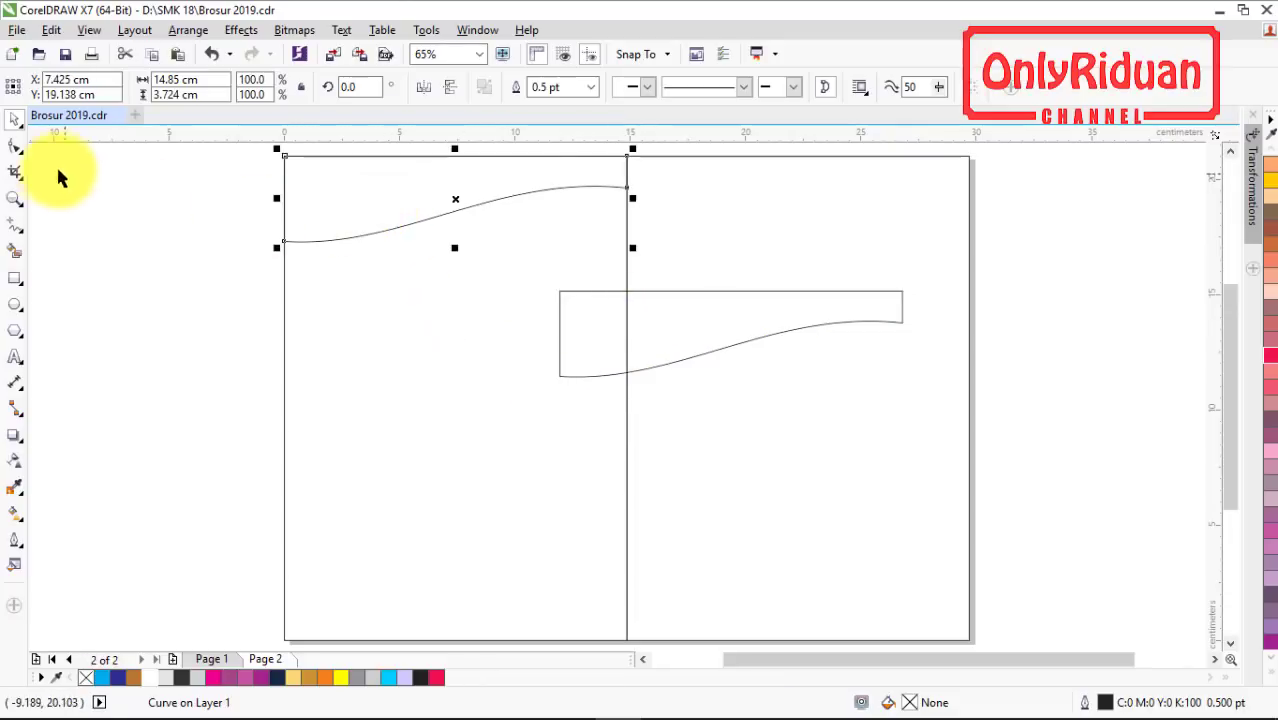
{"action": "left_click", "coordinate": [14, 148]}
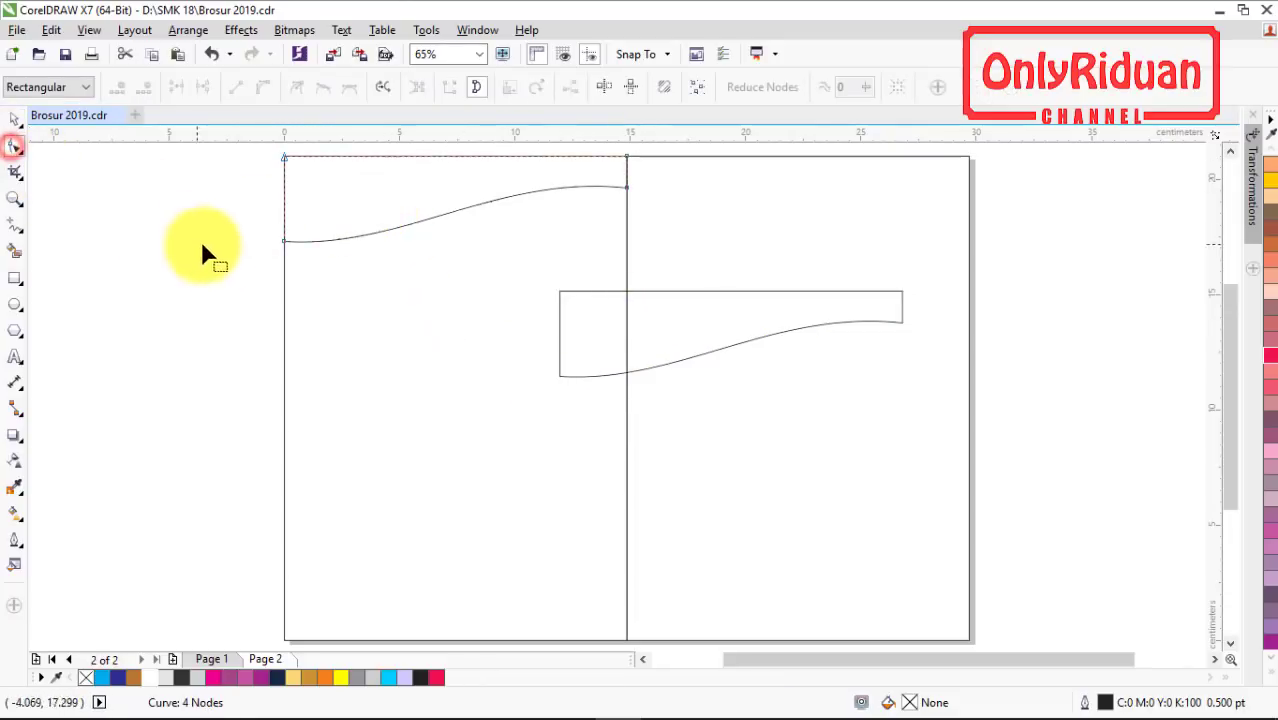
{"action": "left_click", "coordinate": [284, 242]}
{"action": "left_click_drag", "start_coordinate": [284, 243], "coordinate": [284, 267]}
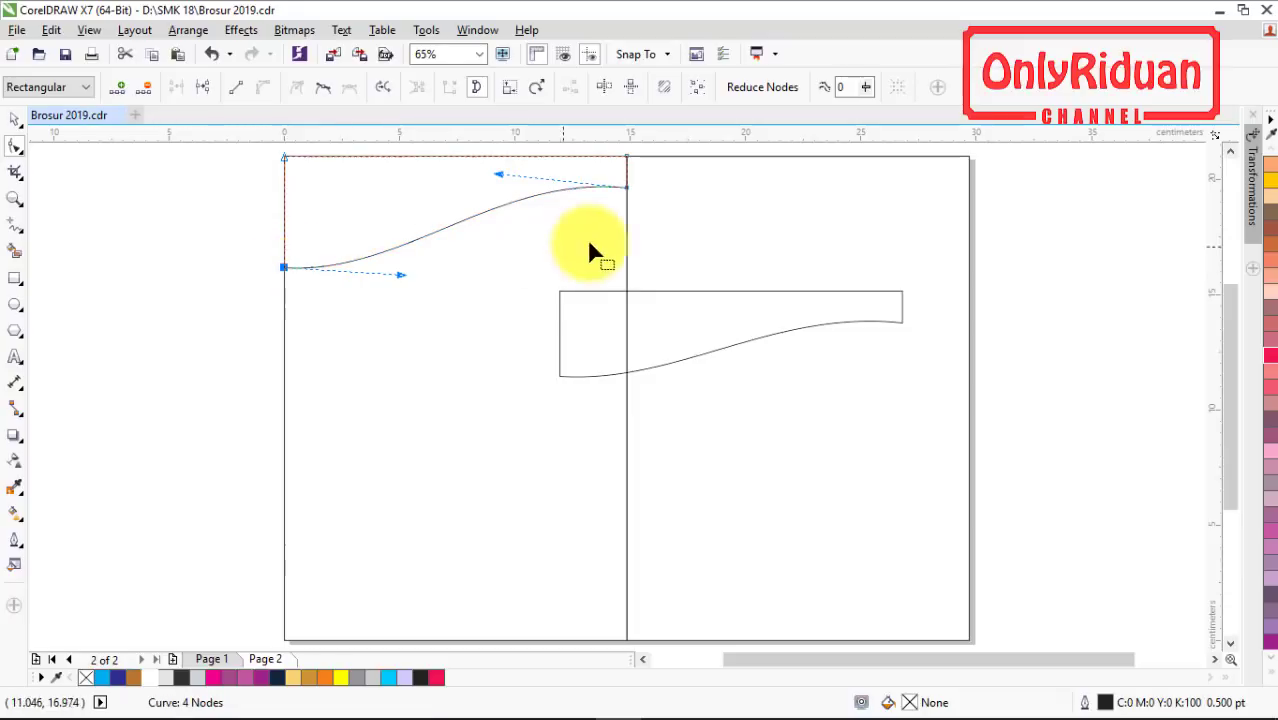
{"action": "left_click_drag", "start_coordinate": [626, 189], "coordinate": [626, 197]}
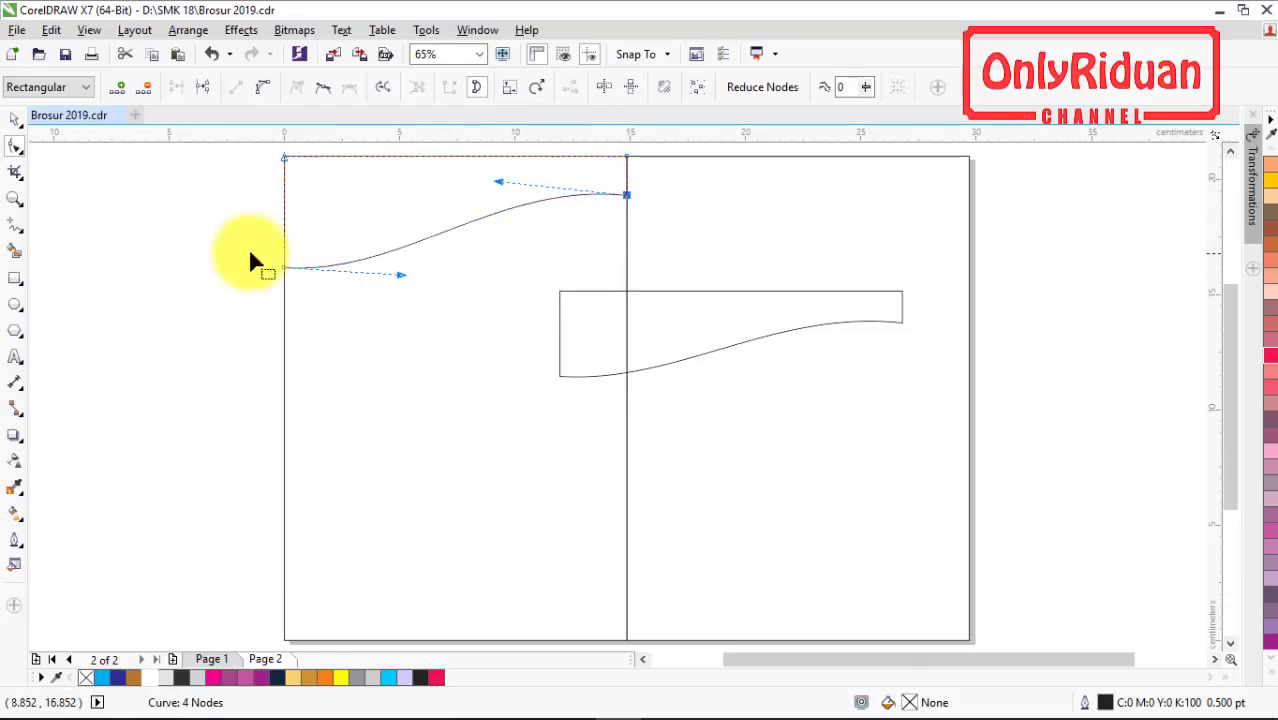
- Fill the original wave shape with sky blue
{"action": "left_click", "coordinate": [14, 119]}
{"action": "left_click", "coordinate": [80, 260]}
{"action": "left_click", "coordinate": [405, 237]}
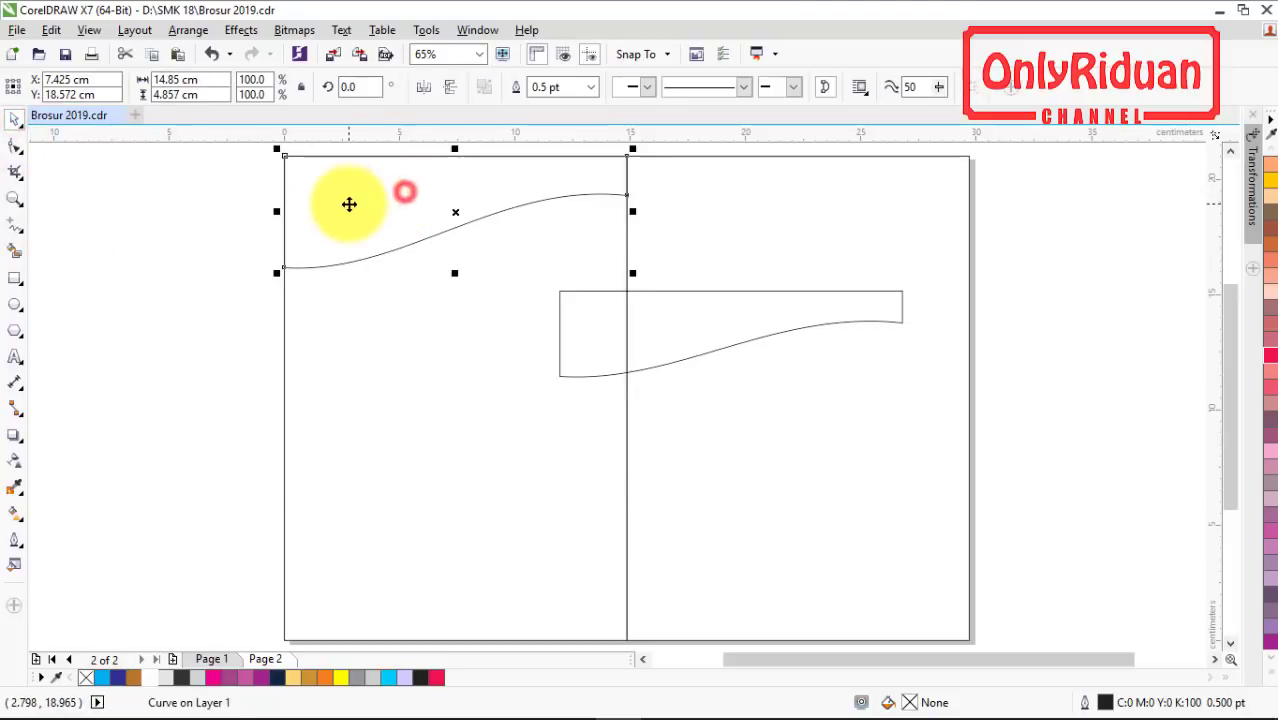
{"action": "left_click", "coordinate": [388, 678]}
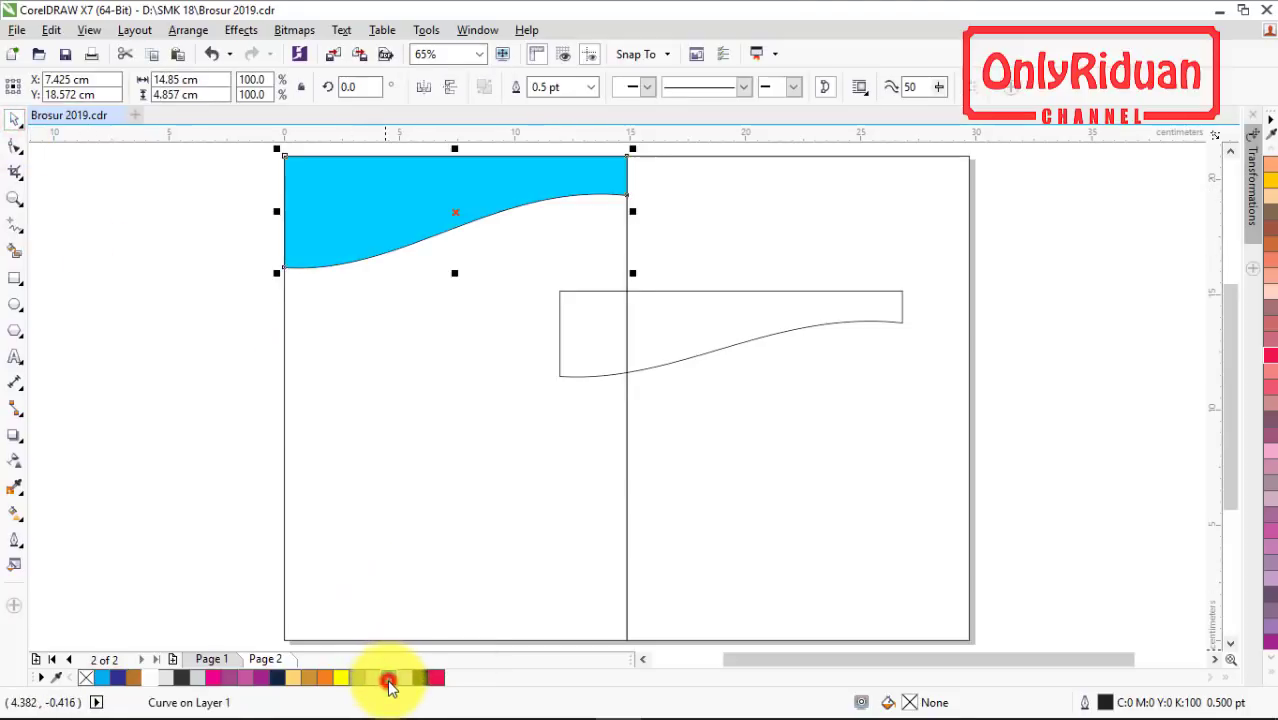
- Fill the copied wave shape with dark navy (R18 G40 B65) and move it over the blue wave at the page's top-left corner
{"action": "left_click", "coordinate": [566, 313]}
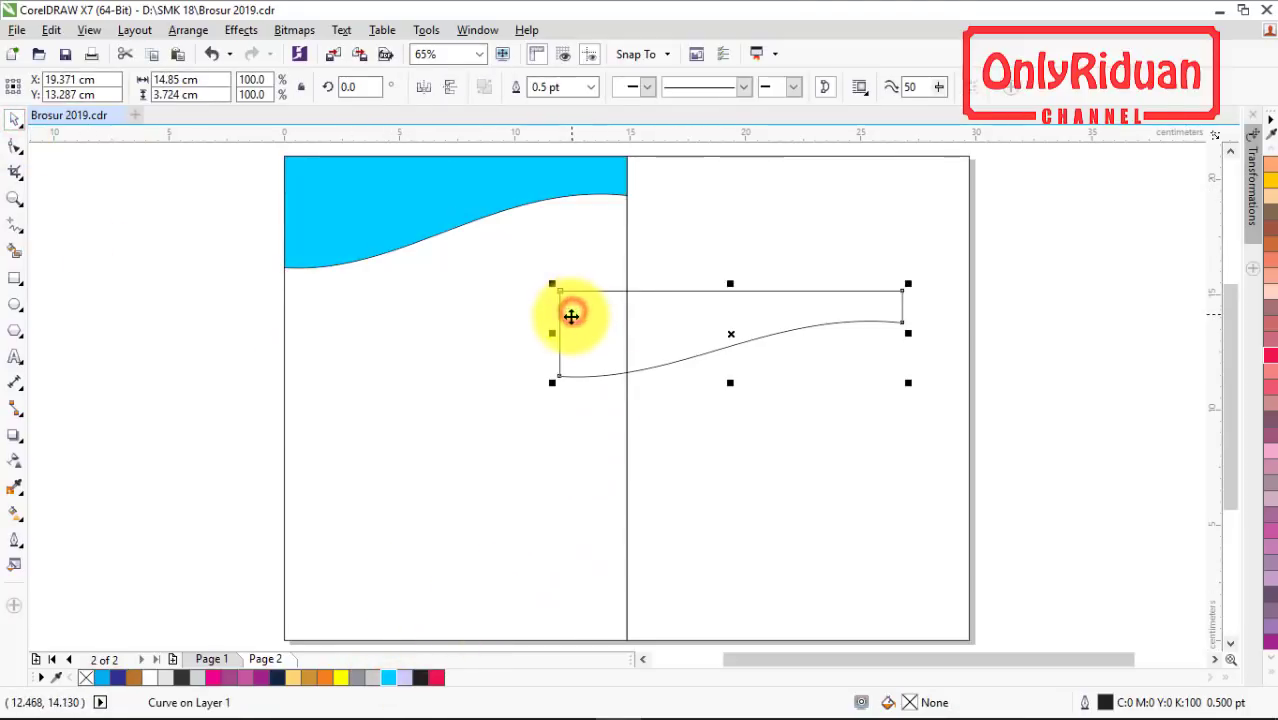
{"action": "left_click", "coordinate": [281, 680]}
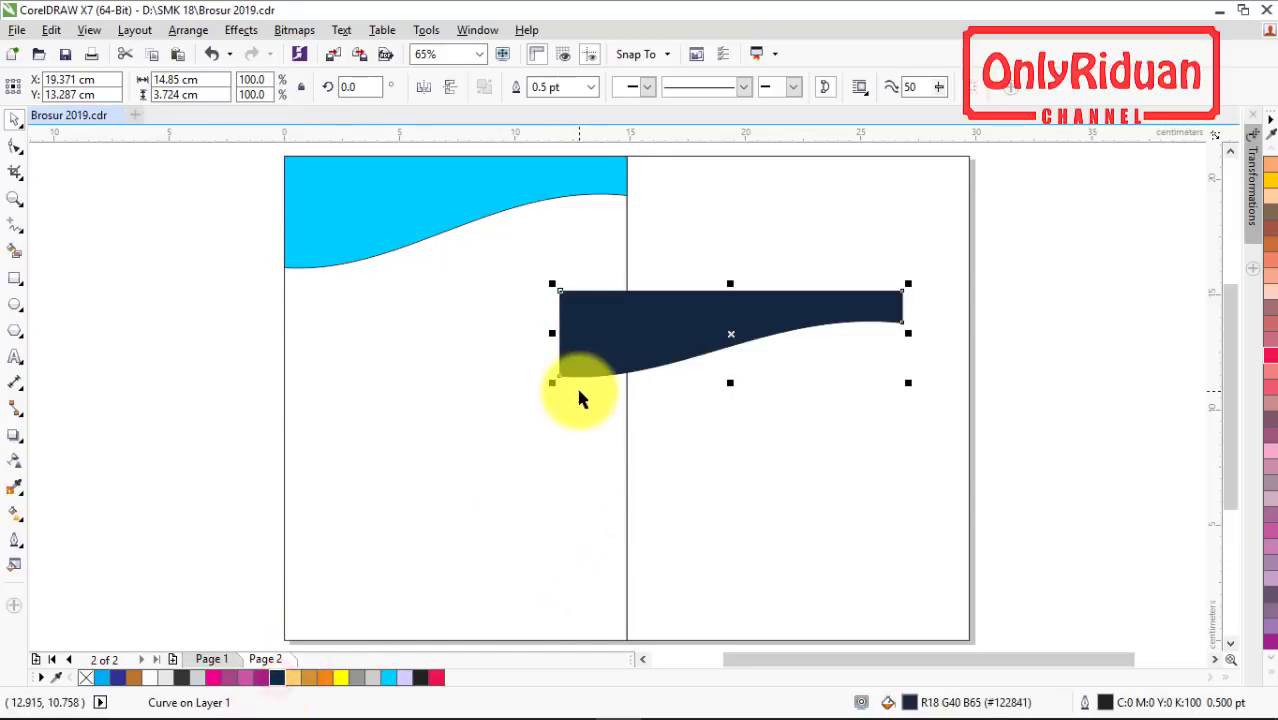
{"action": "mouse_move", "coordinate": [556, 287]}
{"action": "left_mouse_down"}
{"action": "mouse_move", "coordinate": [394, 257]}
{"action": "mouse_move", "coordinate": [284, 156]}
{"action": "left_mouse_up"}
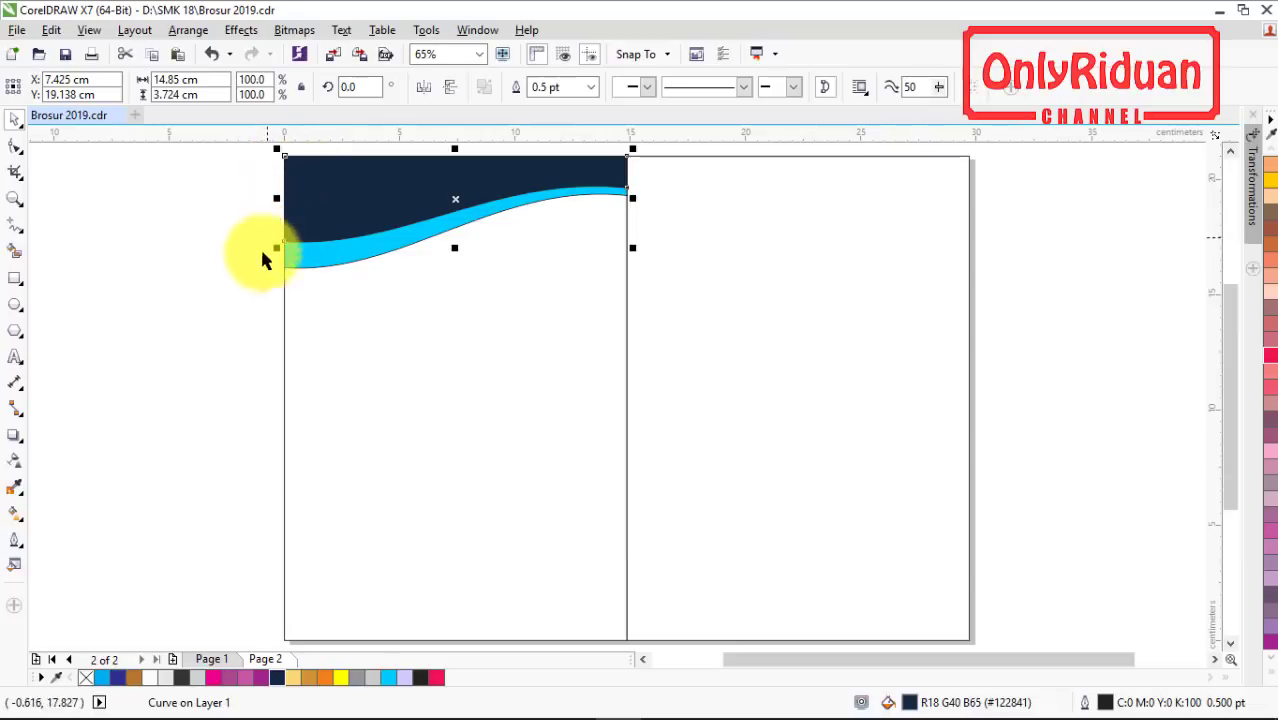
- Remove the outlines of both the navy and sky blue wave shapes
{"action": "left_click", "coordinate": [1231, 150]}
{"action": "left_click_drag", "start_coordinate": [217, 174], "coordinate": [679, 346]}
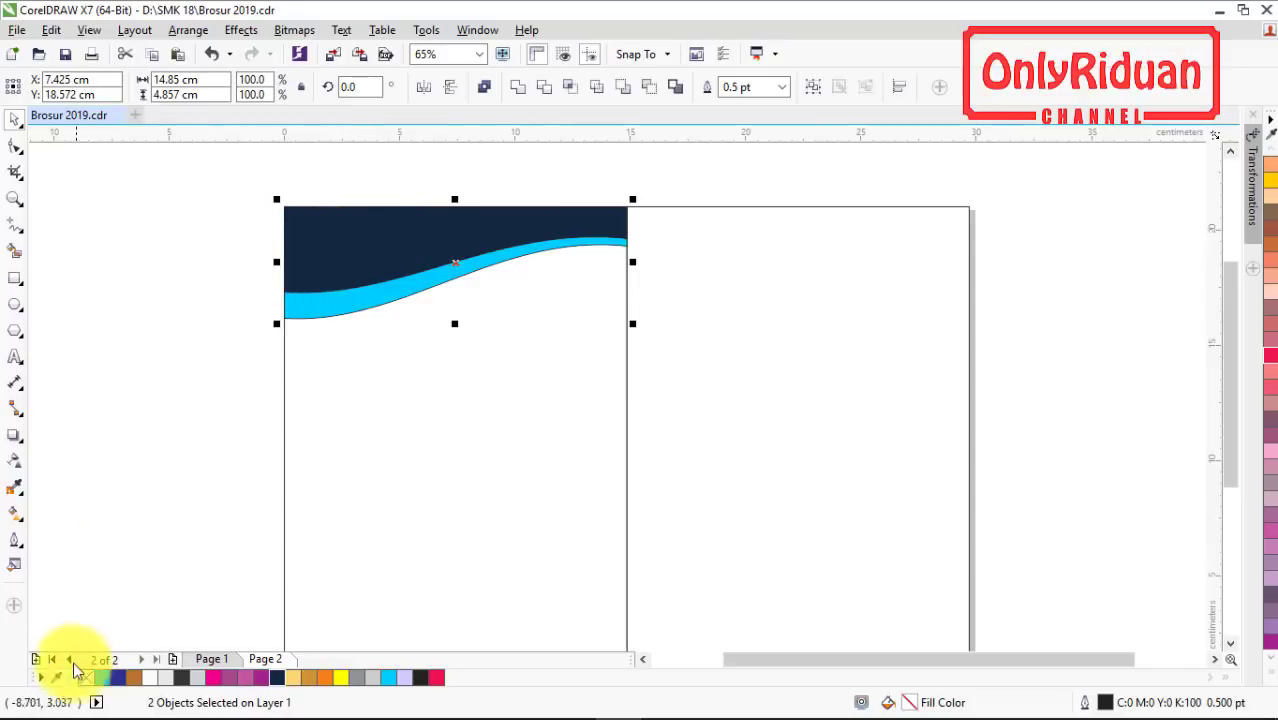
{"action": "left_click", "coordinate": [782, 87]}
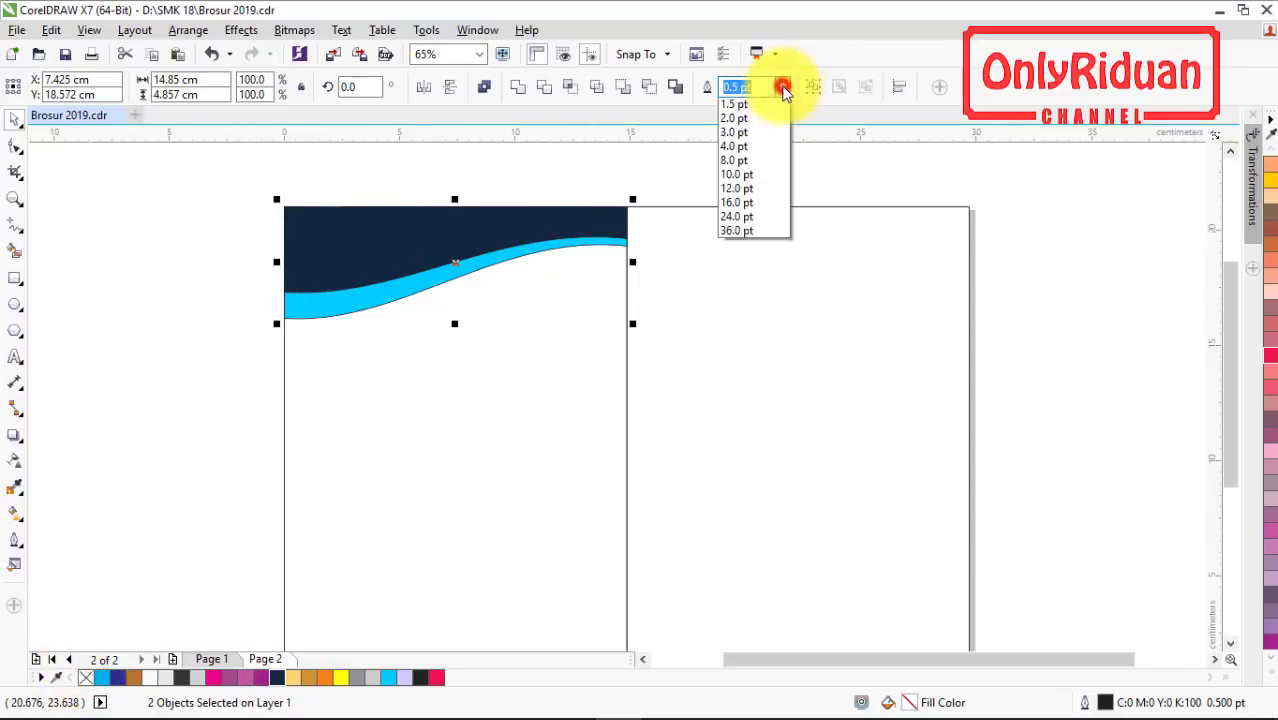
{"action": "left_click", "coordinate": [750, 110]}
{"action": "left_click", "coordinate": [193, 255]}
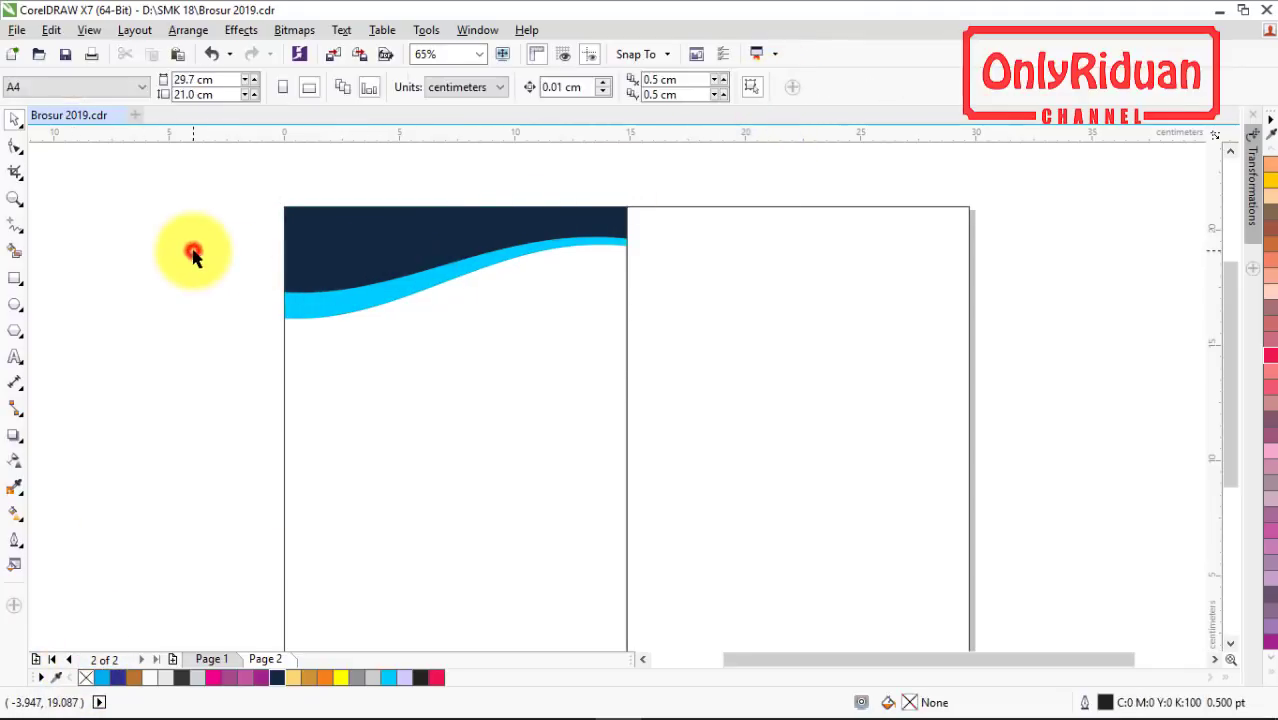
- Raise the sky blue wave's lower-right node slightly so its band tapers thinner at the centre line
{"action": "scroll", "coordinate": [607, 254], "scroll_direction": "up", "scroll_amount": 3}
{"action": "left_click", "coordinate": [630, 246]}
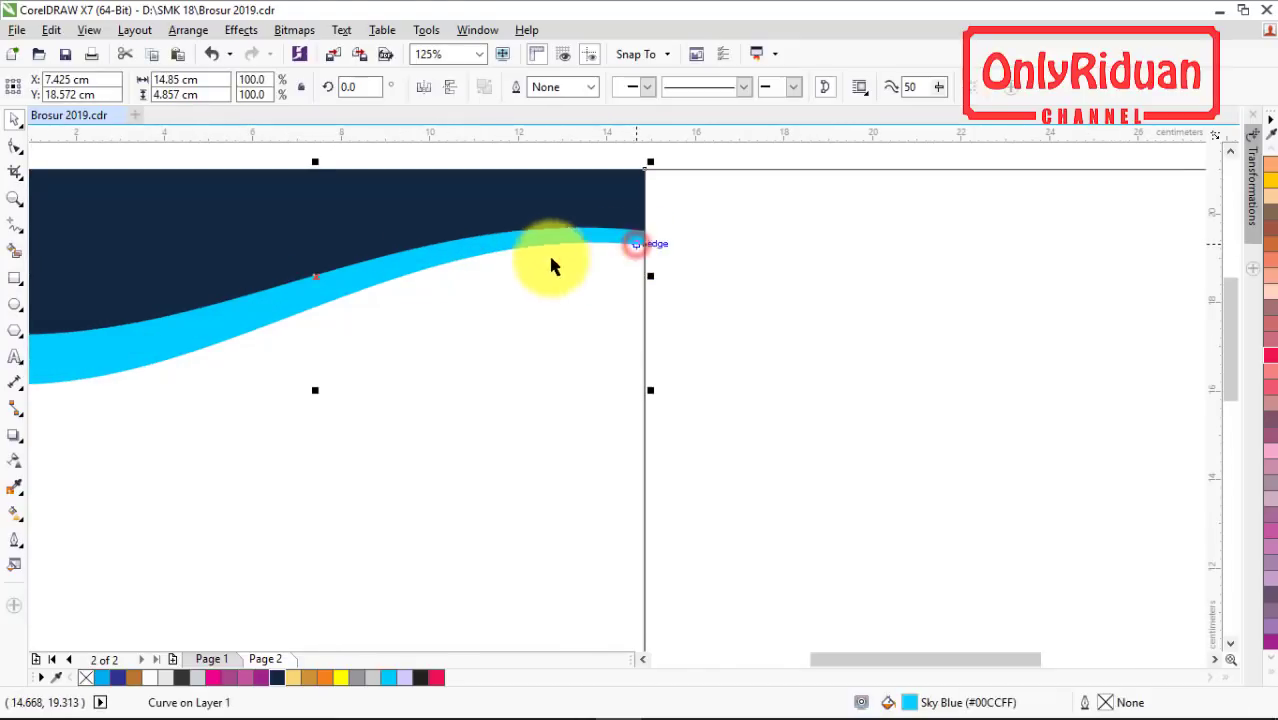
{"action": "left_click", "coordinate": [15, 146]}
{"action": "left_click", "coordinate": [645, 248]}
{"action": "left_click_drag", "start_coordinate": [645, 248], "coordinate": [646, 239]}
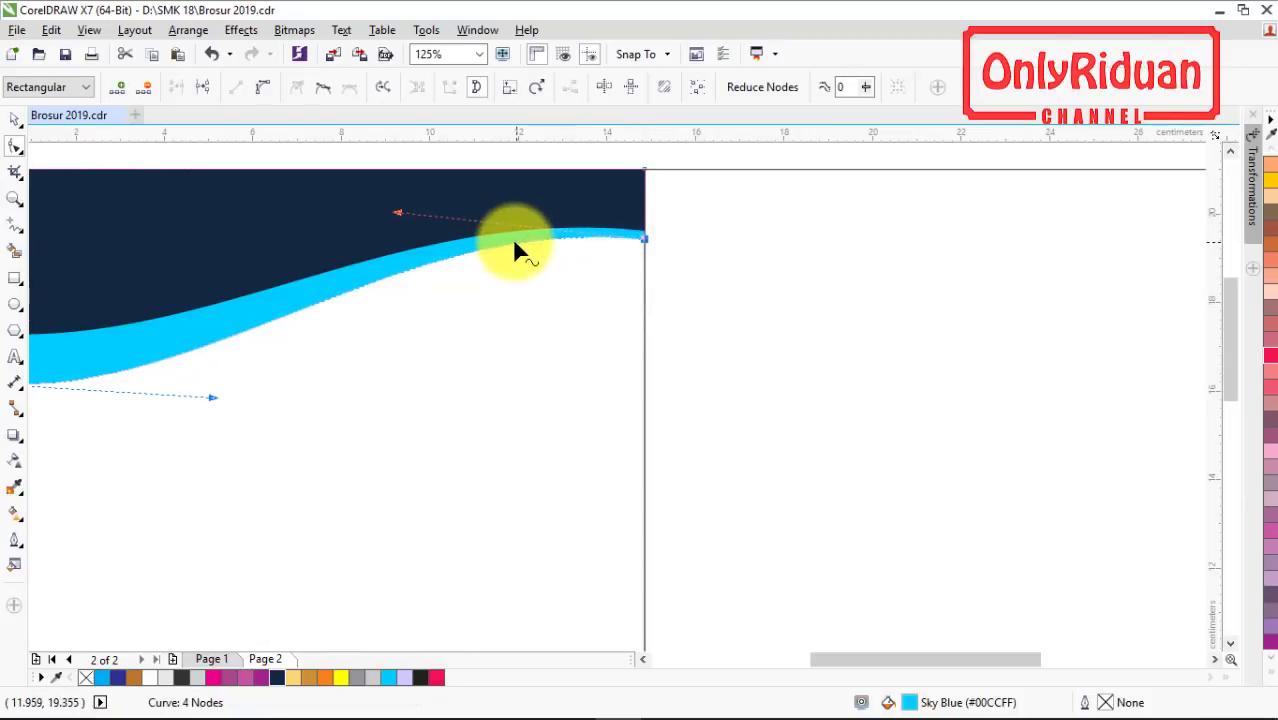
{"action": "scroll", "coordinate": [518, 240], "scroll_direction": "down", "scroll_amount": 2}
{"action": "left_click", "coordinate": [15, 119]}
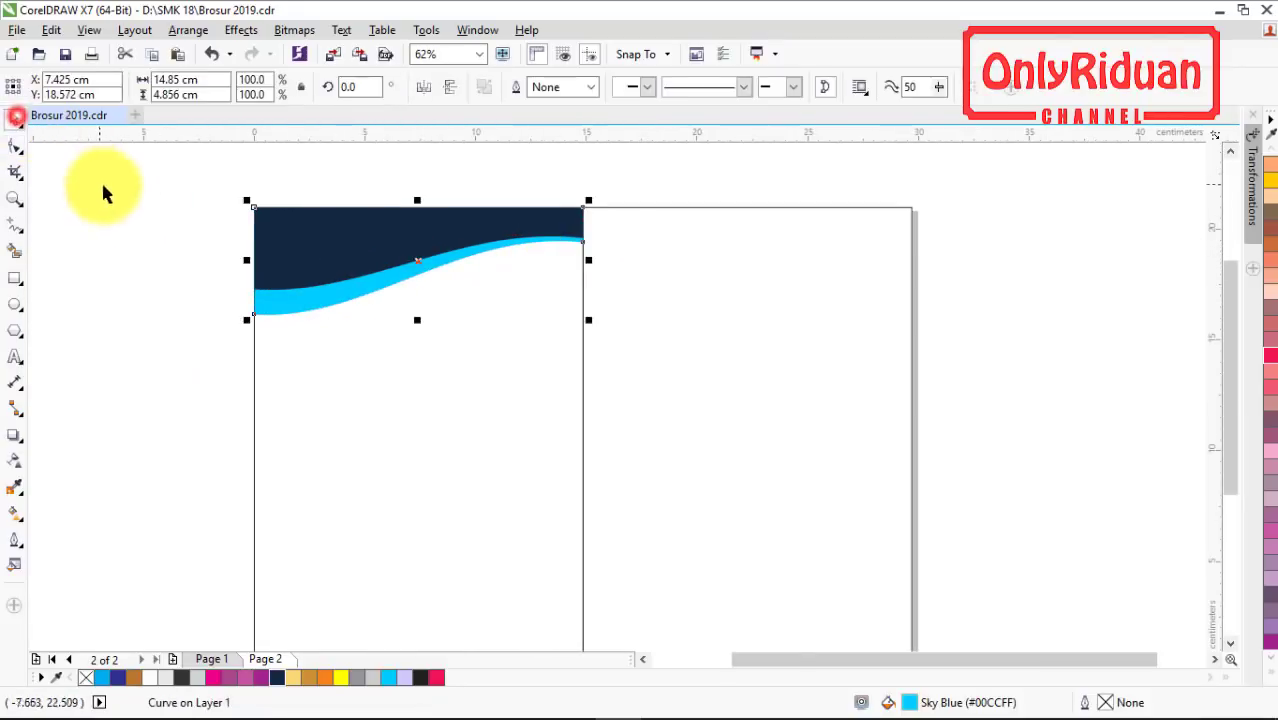
{"action": "left_click", "coordinate": [102, 192]}
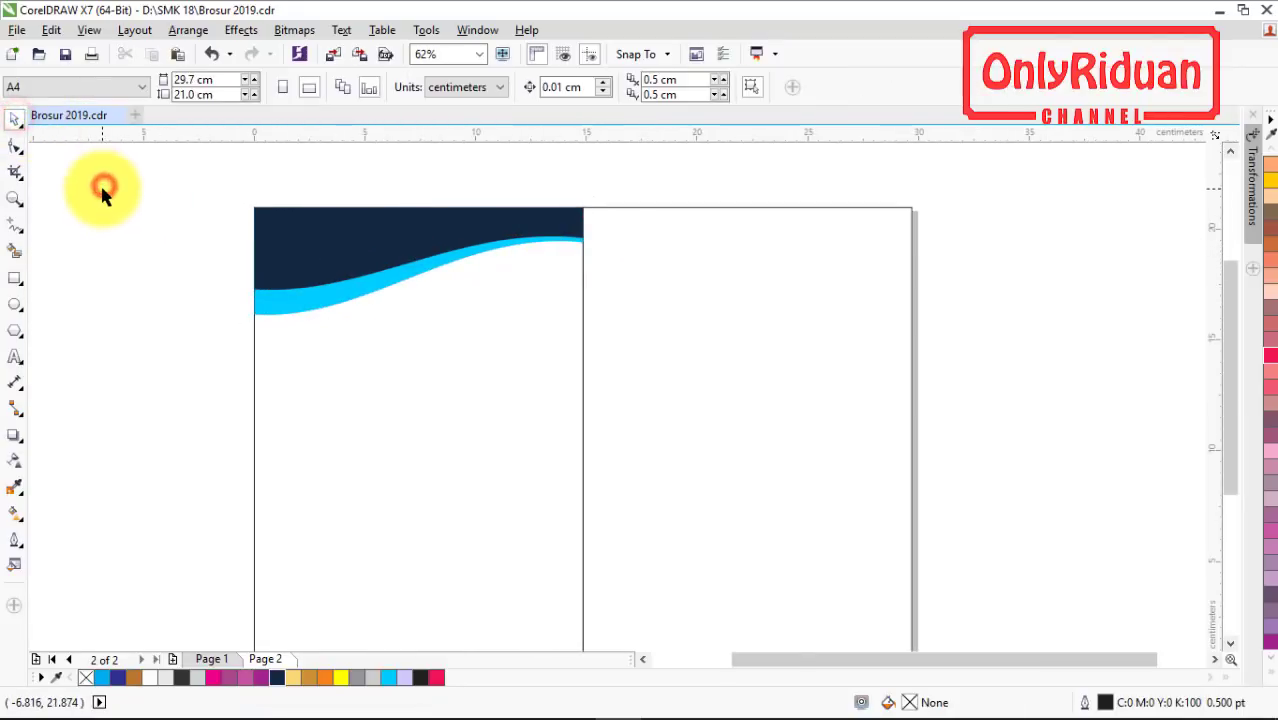
- After checking the page 1 design, draw a 3-point curve about 6.15 cm wide on page 2, arching from the centre line beneath the blue wave
{"action": "left_click", "coordinate": [213, 658]}
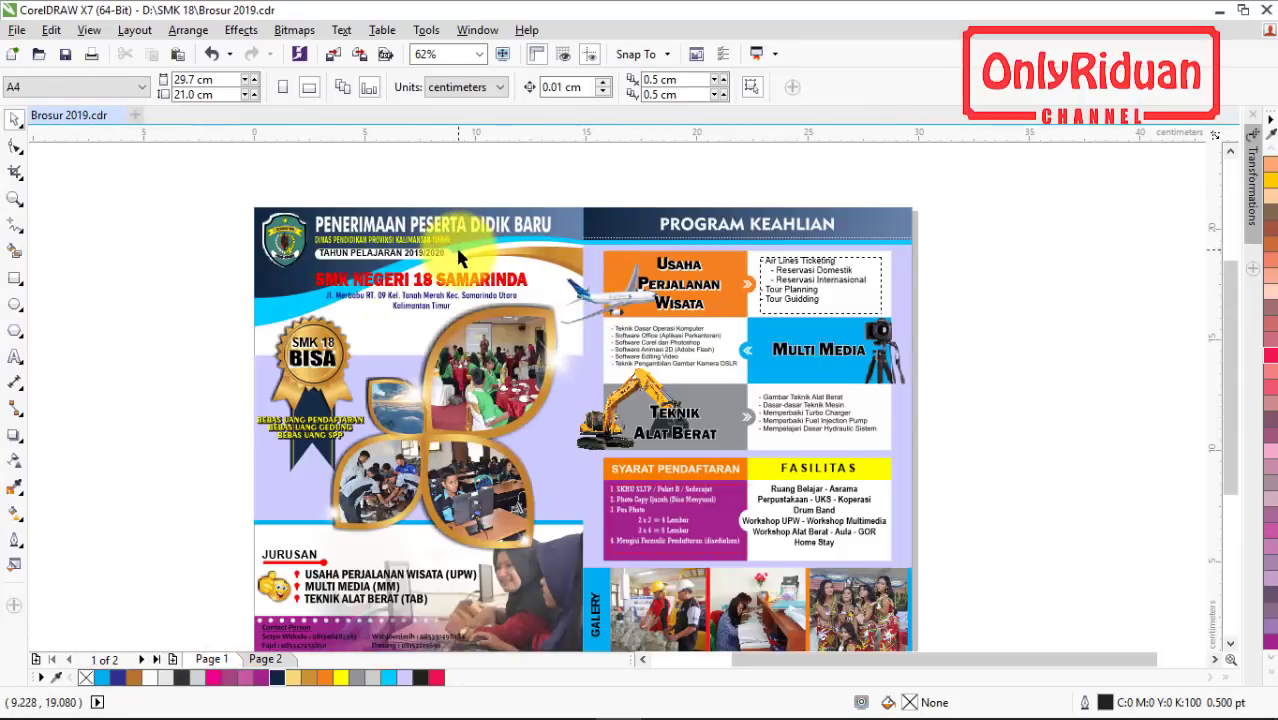
{"action": "left_click", "coordinate": [268, 659]}
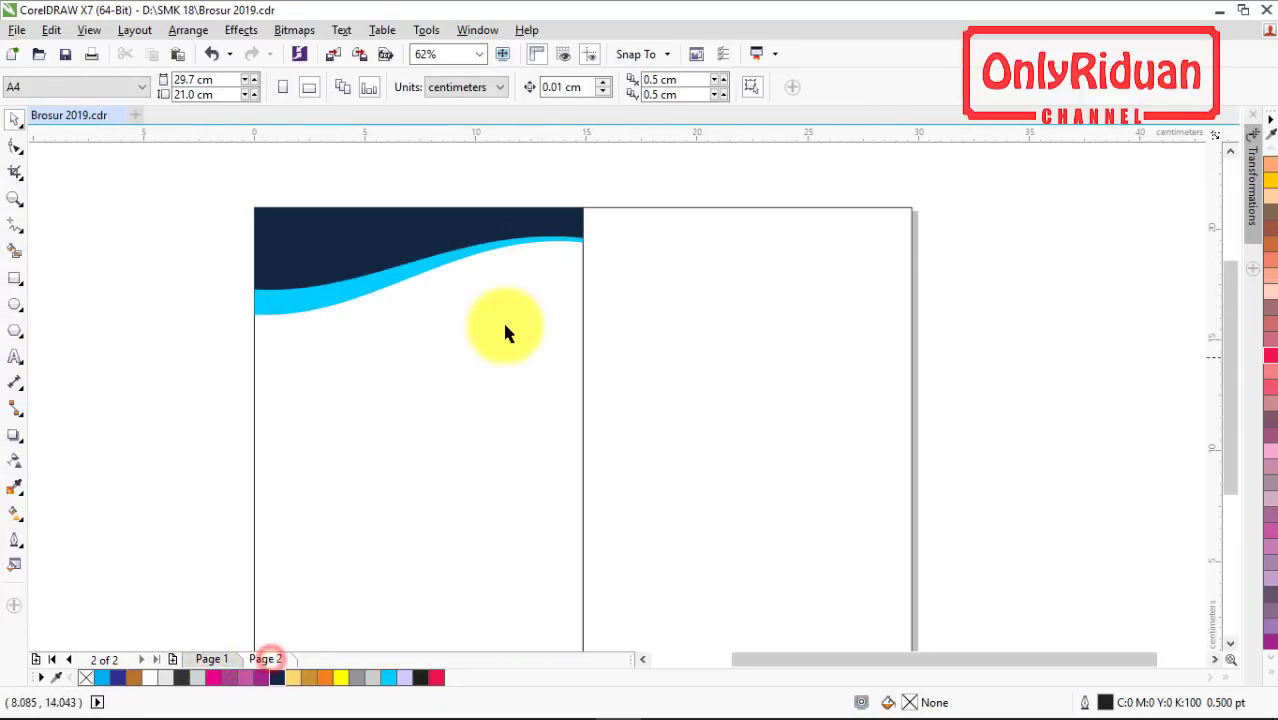
{"action": "left_click", "coordinate": [15, 227]}
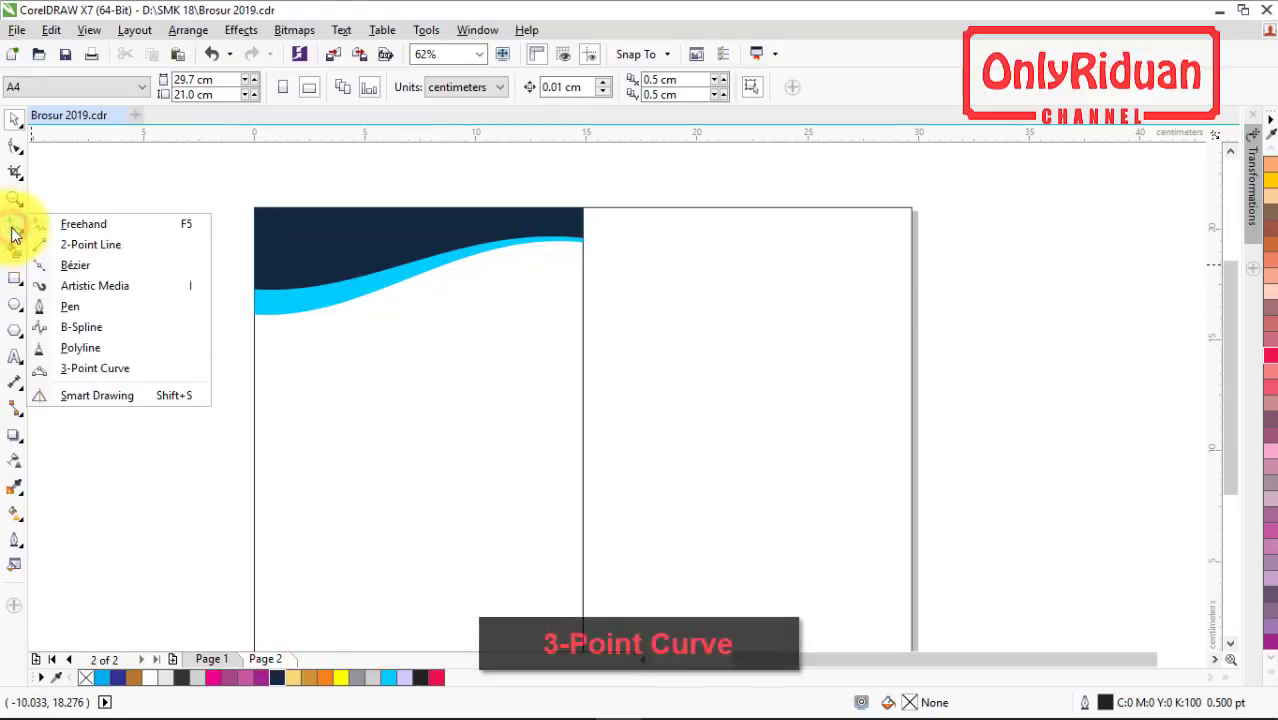
{"action": "left_click", "coordinate": [89, 367]}
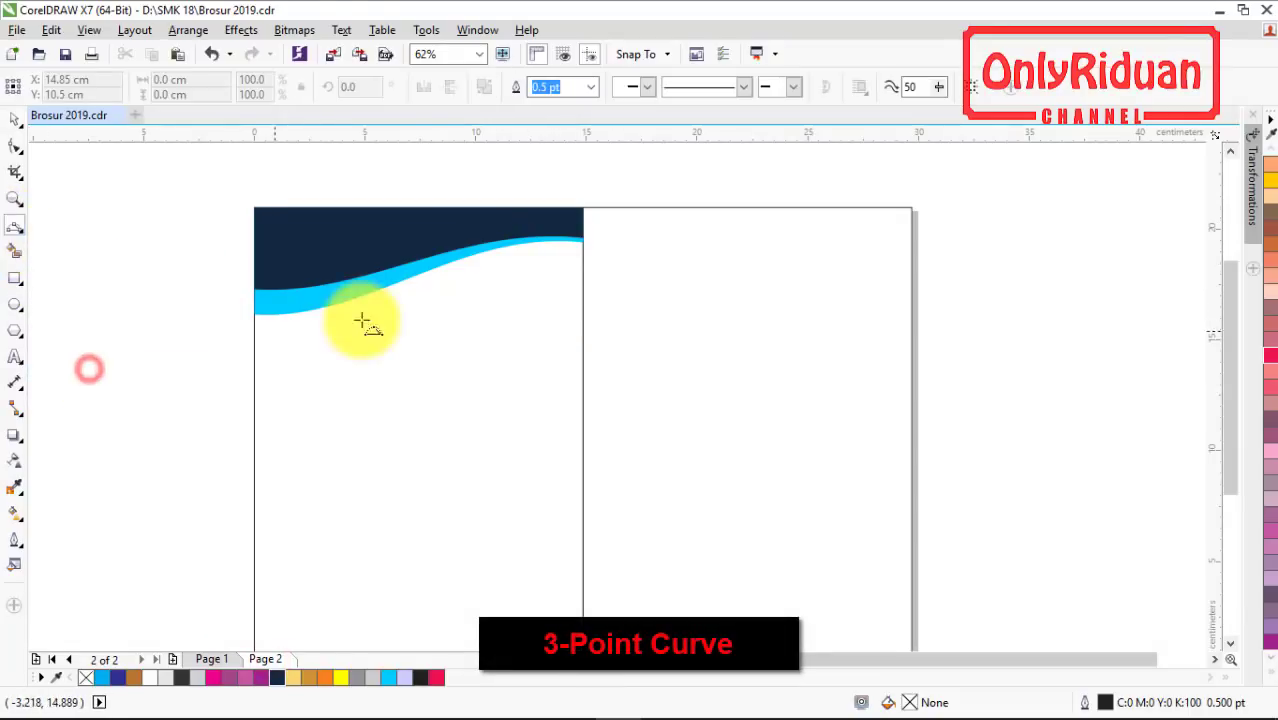
{"action": "scroll", "coordinate": [583, 255], "scroll_direction": "up", "scroll_amount": 2}
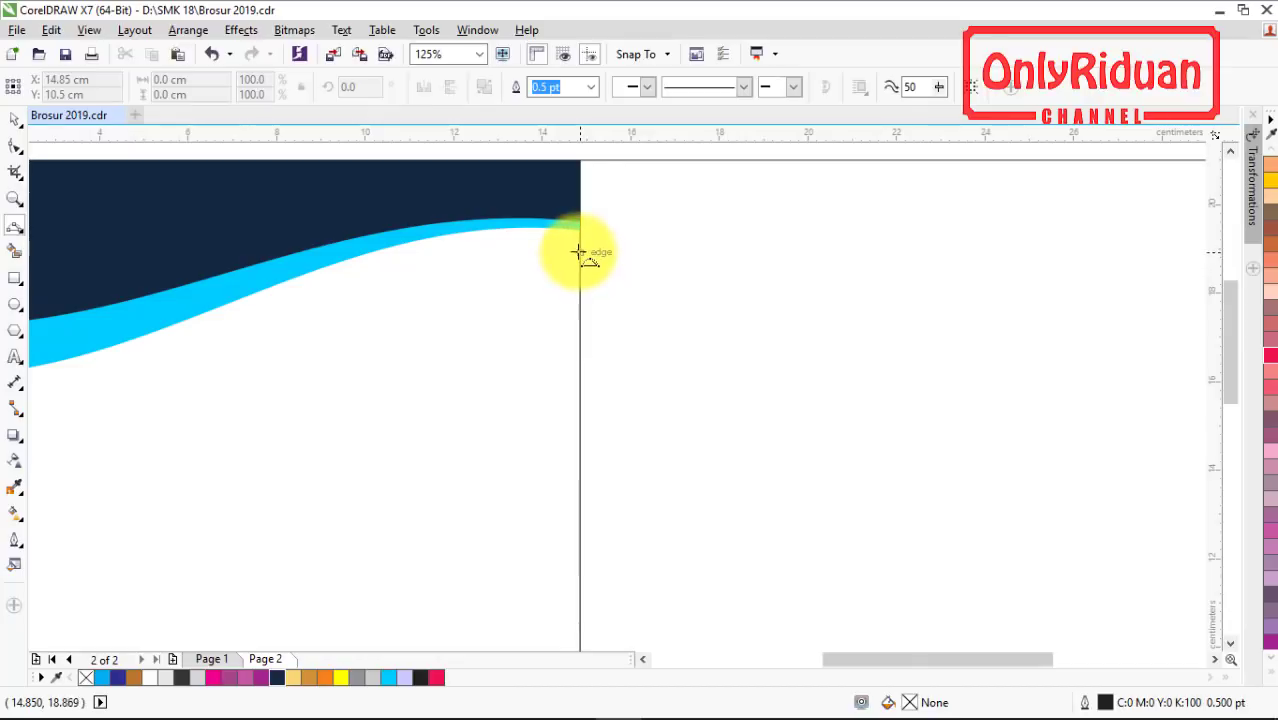
{"action": "left_click_drag", "start_coordinate": [579, 252], "coordinate": [309, 283]}
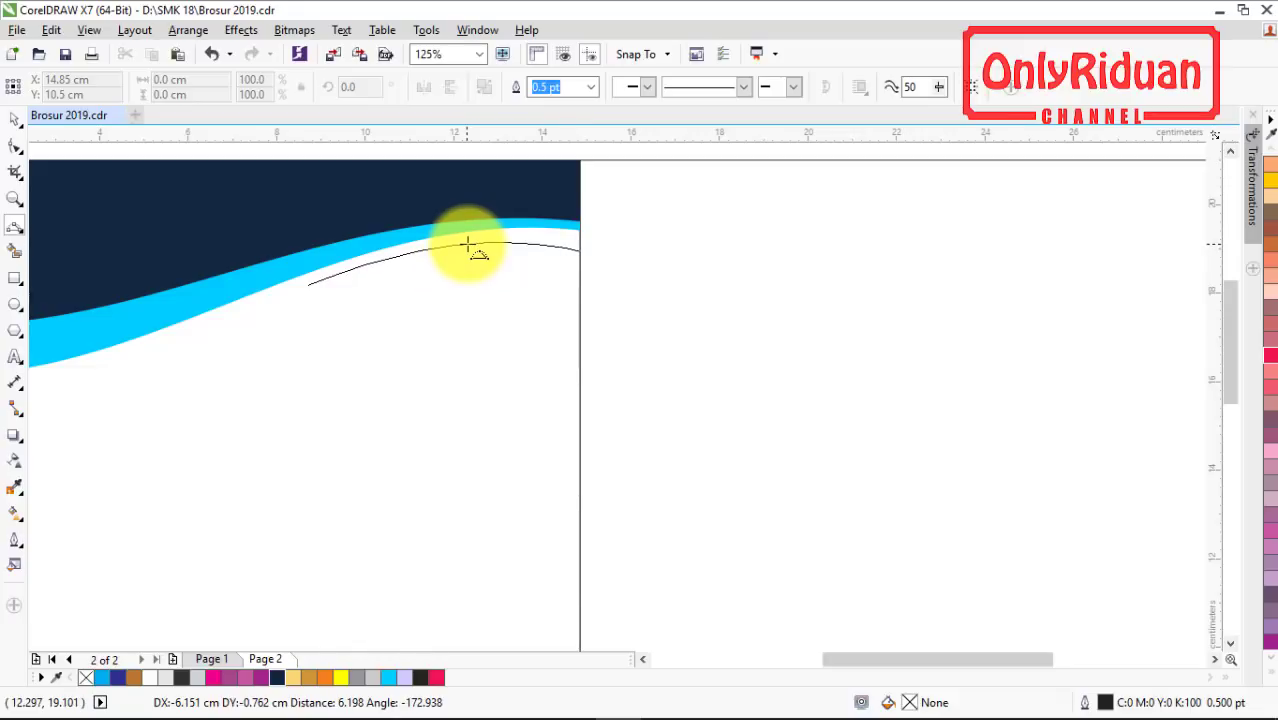
{"action": "left_click", "coordinate": [467, 245]}
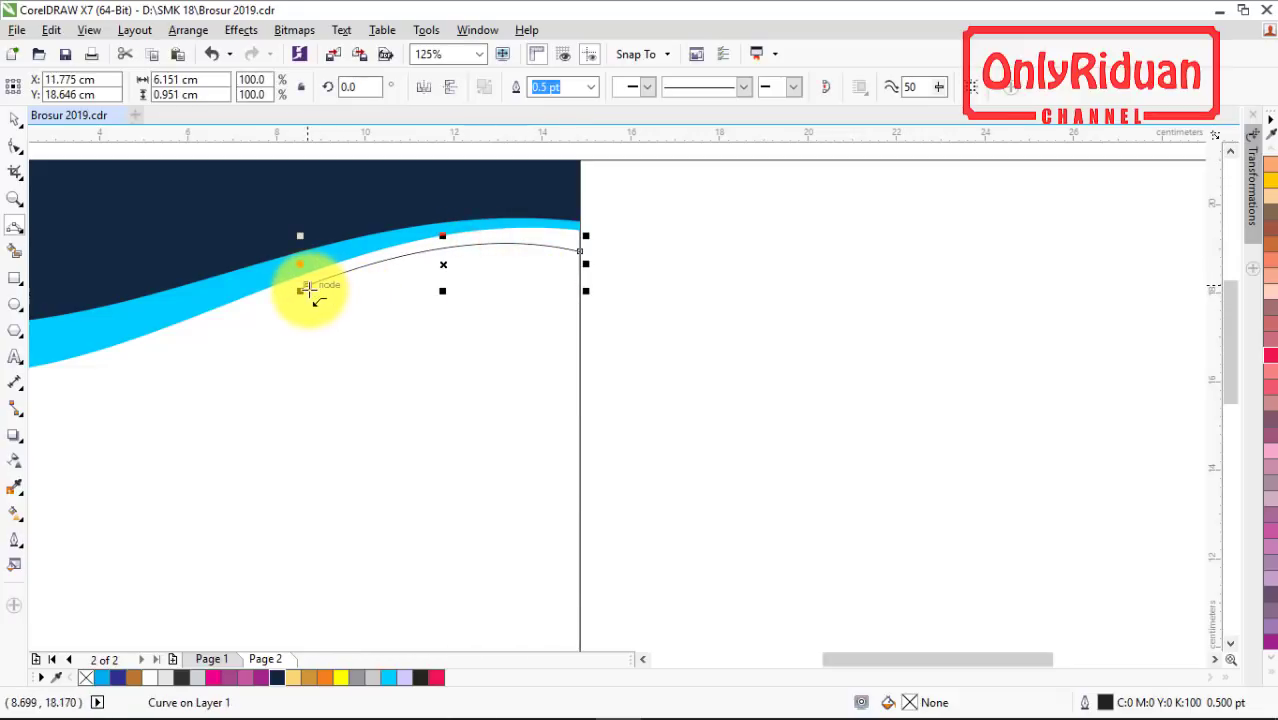
- Close the crescent with a second, lower 3-point curve from the arc's tip to the centre line and a straight edge along that line
{"action": "left_click_drag", "start_coordinate": [309, 288], "coordinate": [577, 287]}
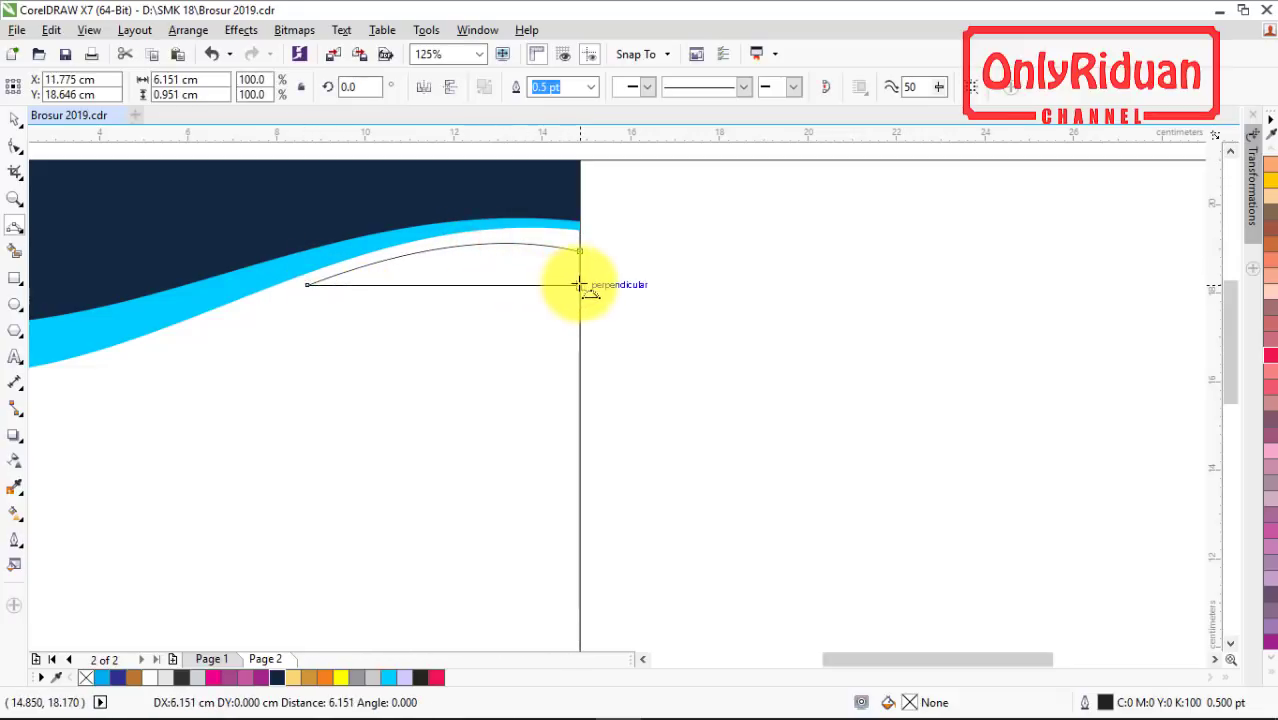
{"action": "mouse_move", "coordinate": [579, 287]}
{"action": "left_mouse_down"}
{"action": "mouse_move", "coordinate": [579, 302]}
{"action": "mouse_move", "coordinate": [580, 290]}
{"action": "left_mouse_up"}
{"action": "left_click_drag", "start_coordinate": [502, 286], "coordinate": [470, 268]}
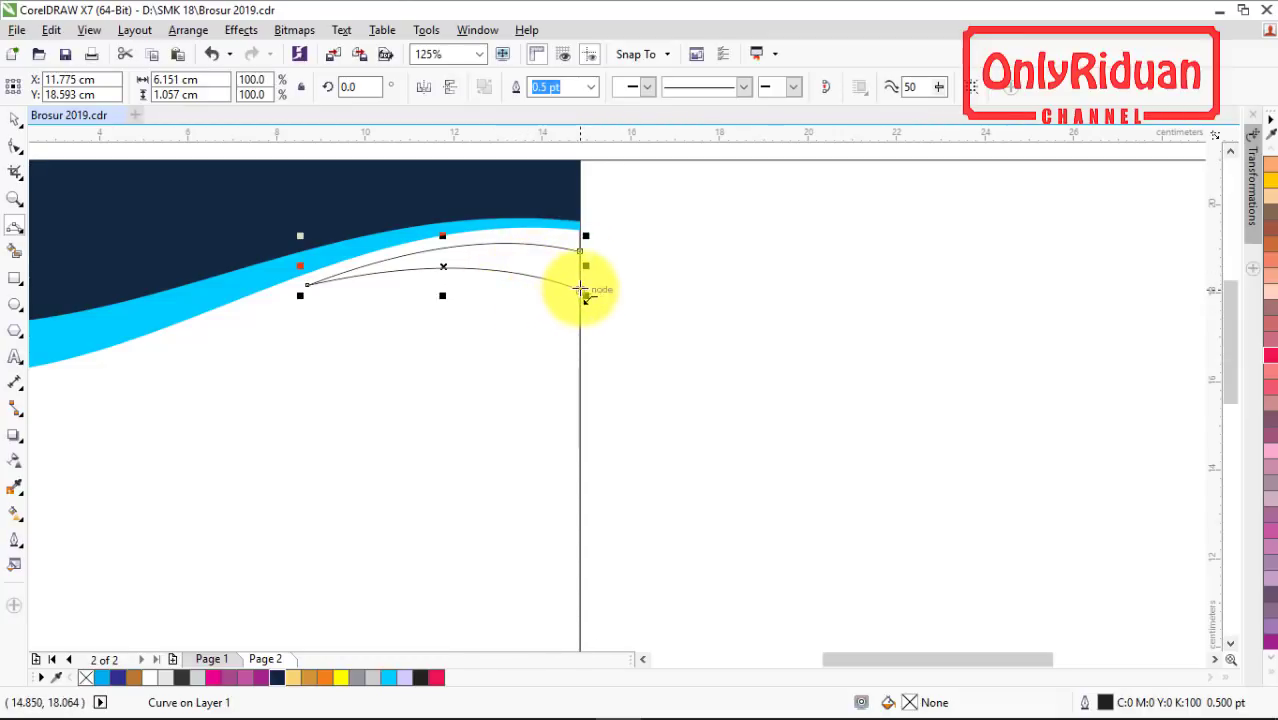
{"action": "left_click_drag", "start_coordinate": [581, 291], "coordinate": [581, 248]}
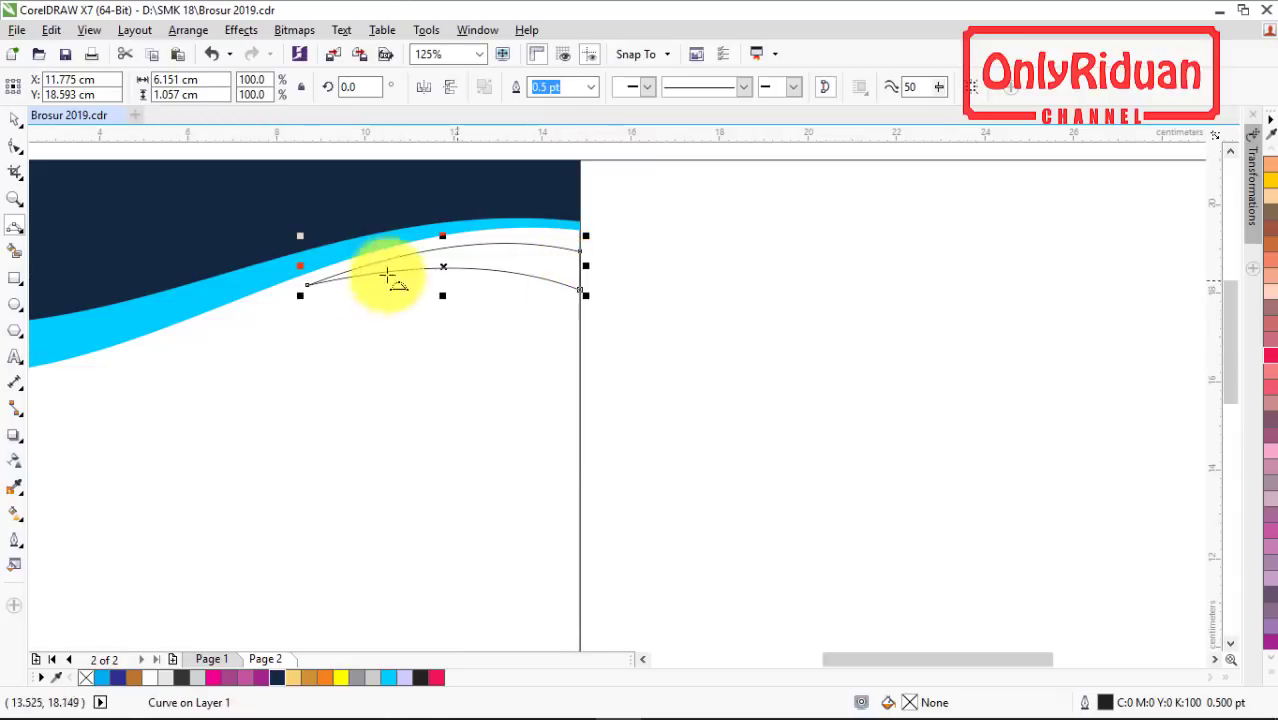
- Place a duplicate of the outlined crescent below the original, straddling the centre line
{"action": "left_click", "coordinate": [15, 118]}
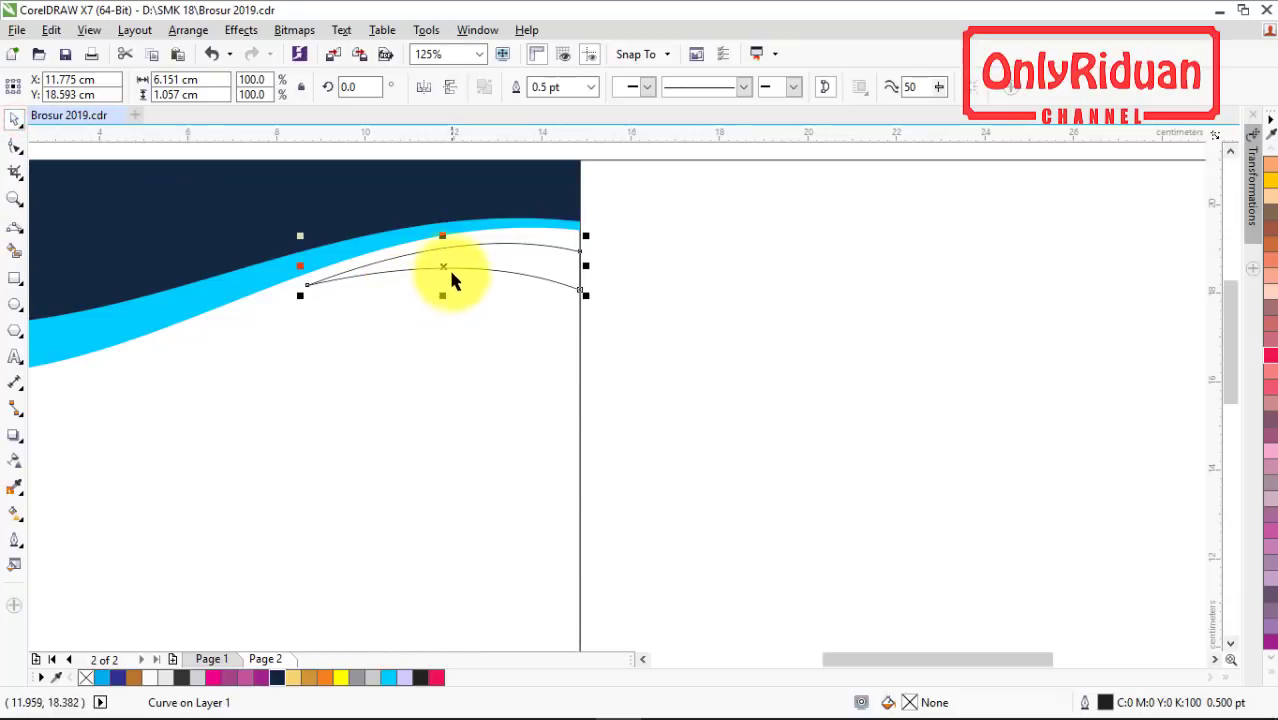
{"action": "left_click_drag", "start_coordinate": [443, 264], "coordinate": [574, 373]}
{"action": "right_click", "coordinate": [573, 371]}
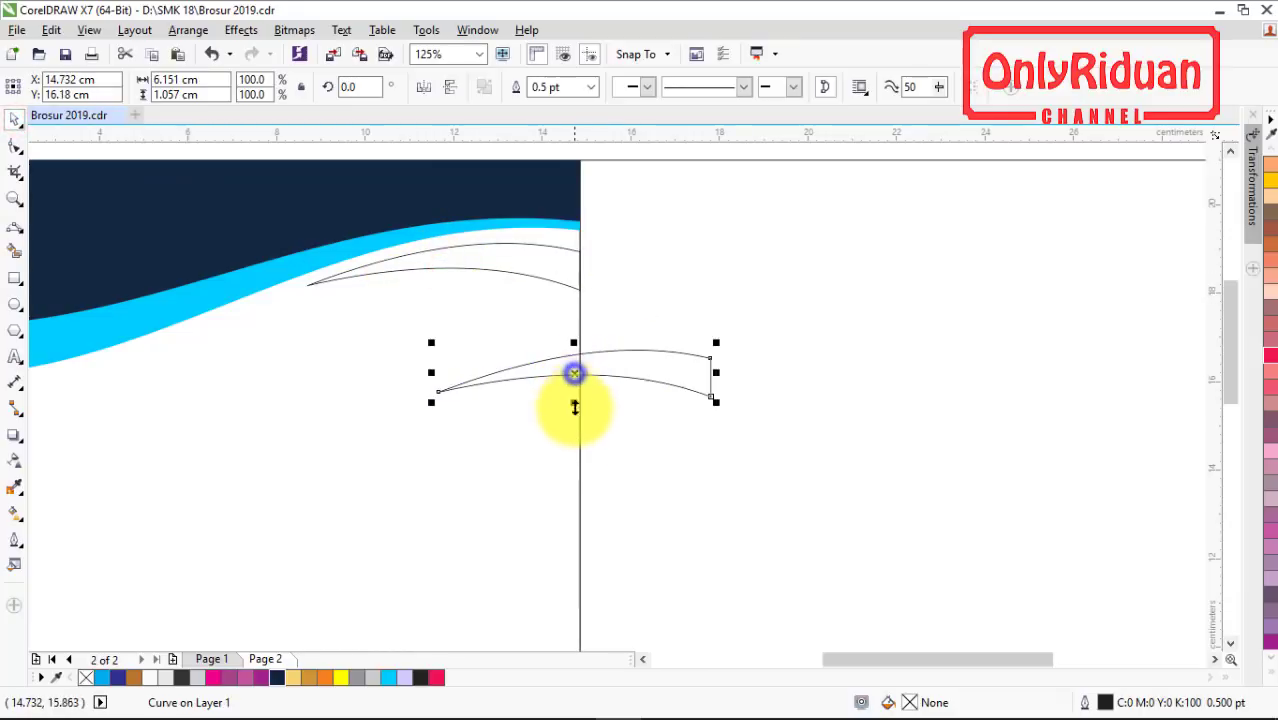
- Lower the original crescent's bottom node on the centre line slightly and fill the shape with brown (R186 G118 B45)
{"action": "left_click", "coordinate": [539, 268]}
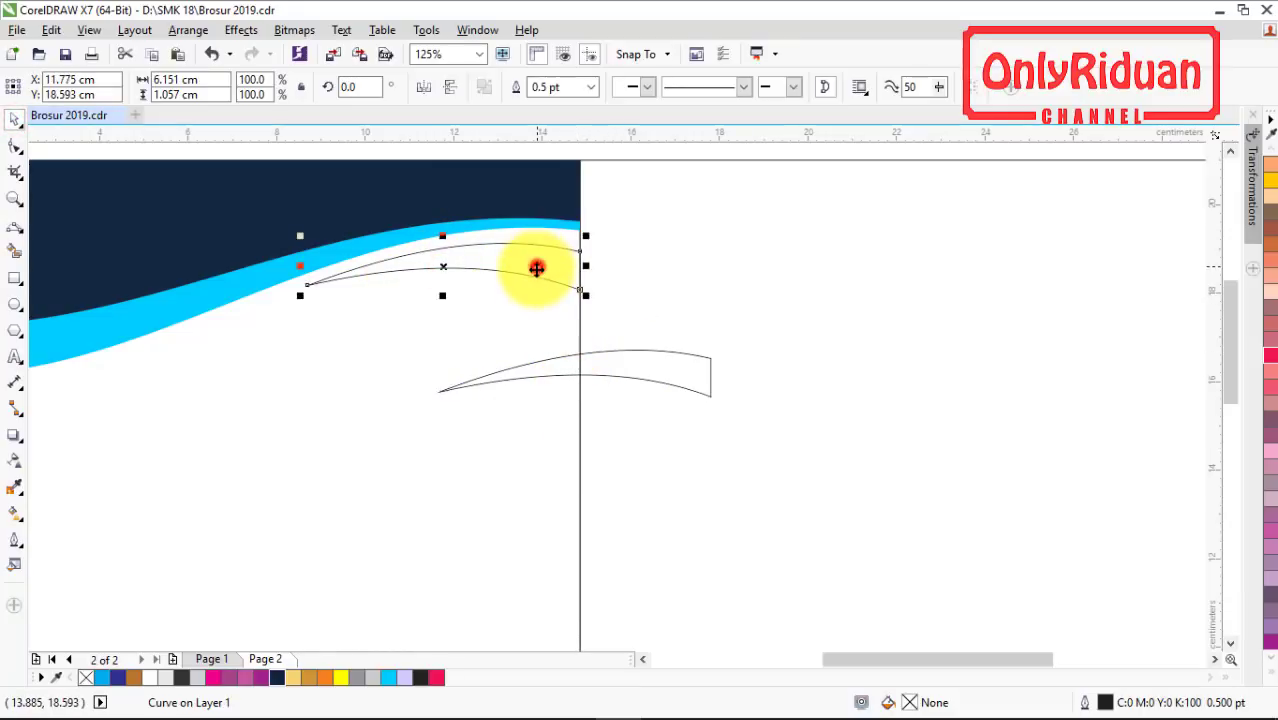
{"action": "left_click", "coordinate": [14, 149]}
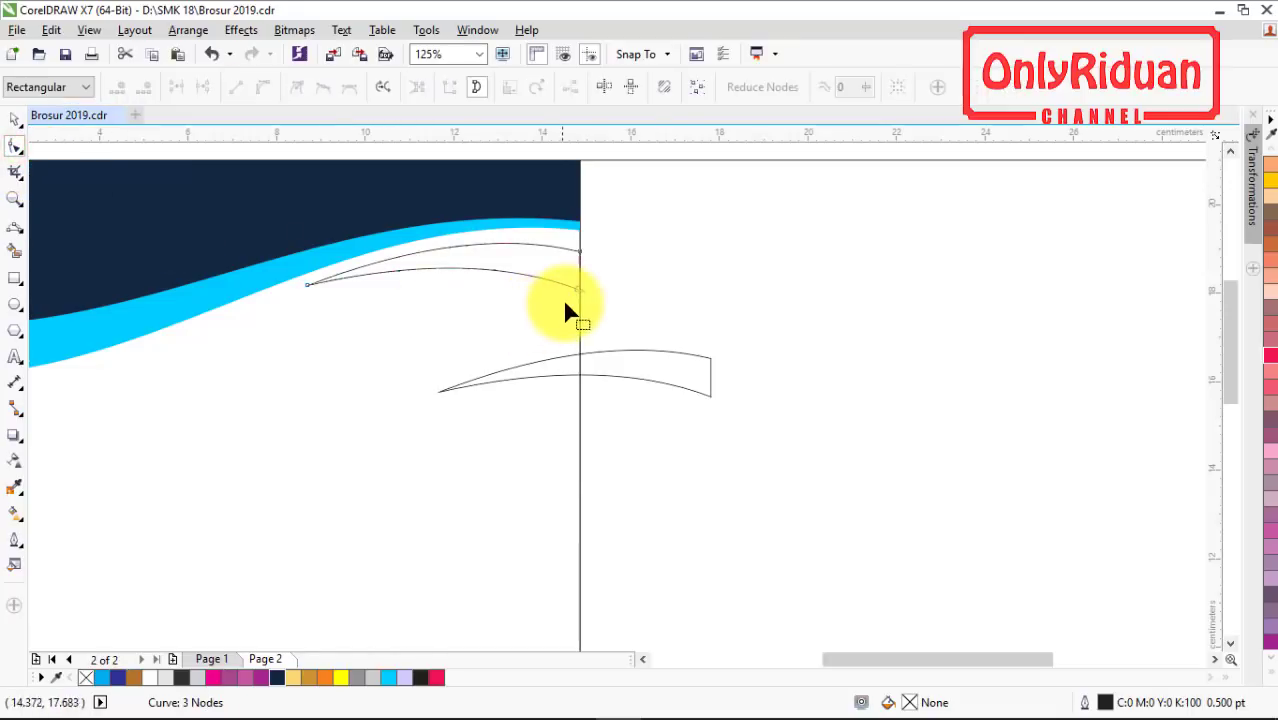
{"action": "left_click_drag", "start_coordinate": [578, 290], "coordinate": [578, 303]}
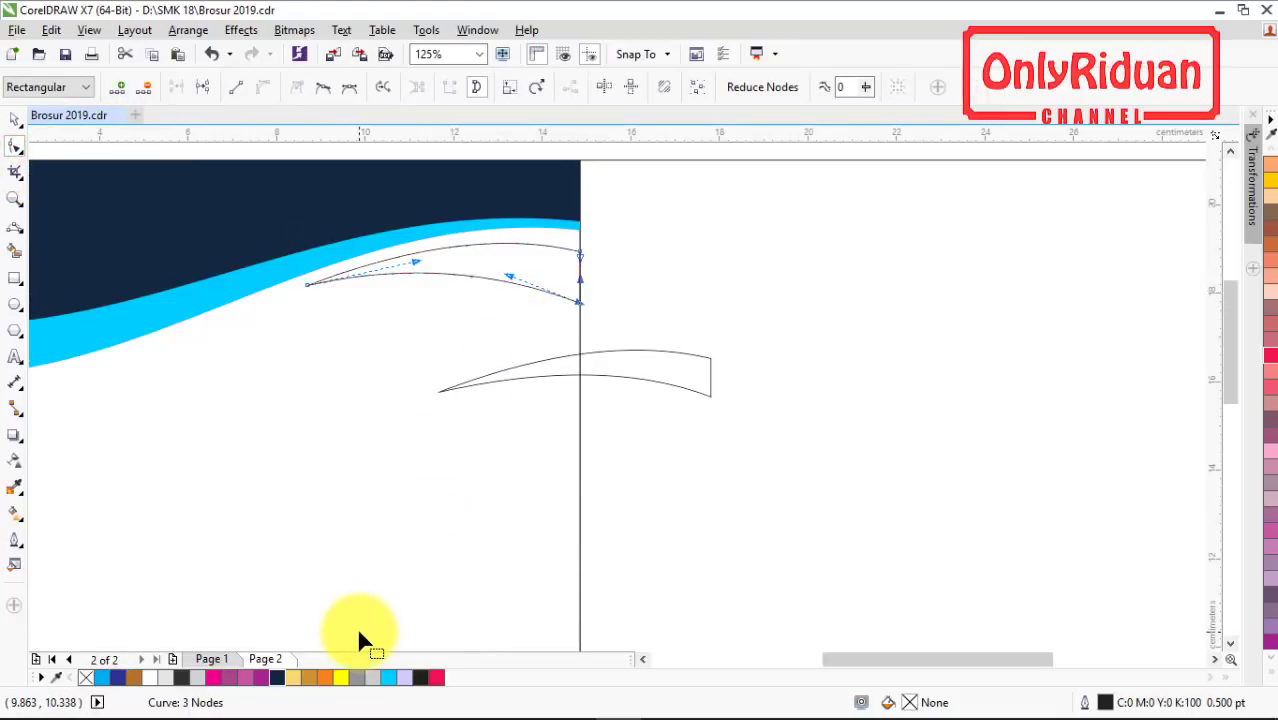
{"action": "left_click", "coordinate": [131, 677]}
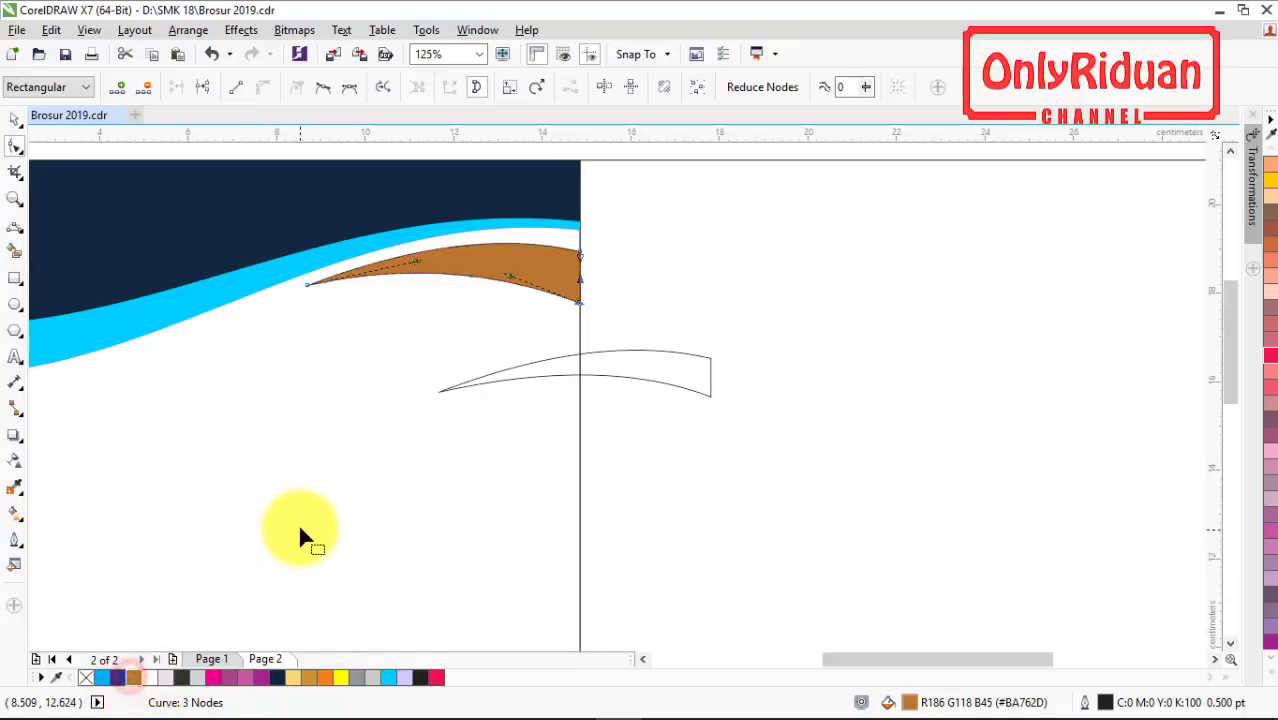
- Move the unfilled crescent copy directly beneath the brown one and apply a linear fountain fill to it
{"action": "left_click", "coordinate": [12, 122]}
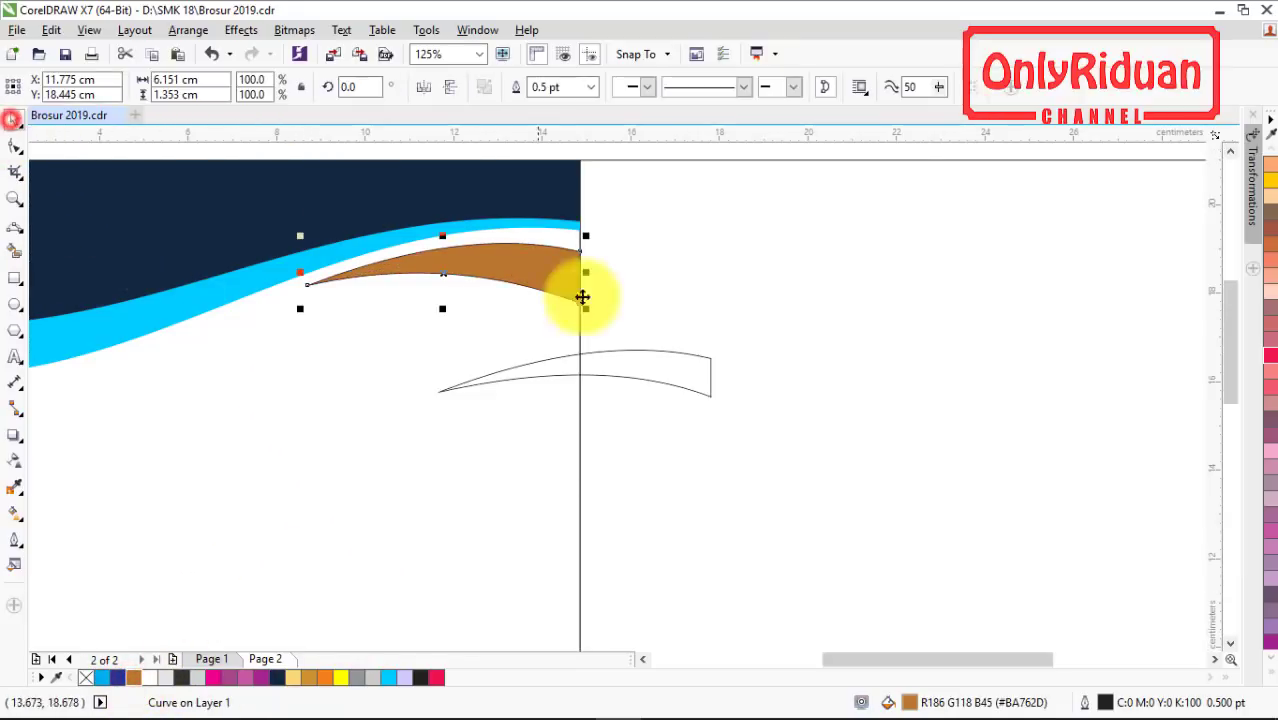
{"action": "left_click_drag", "start_coordinate": [642, 368], "coordinate": [498, 351]}
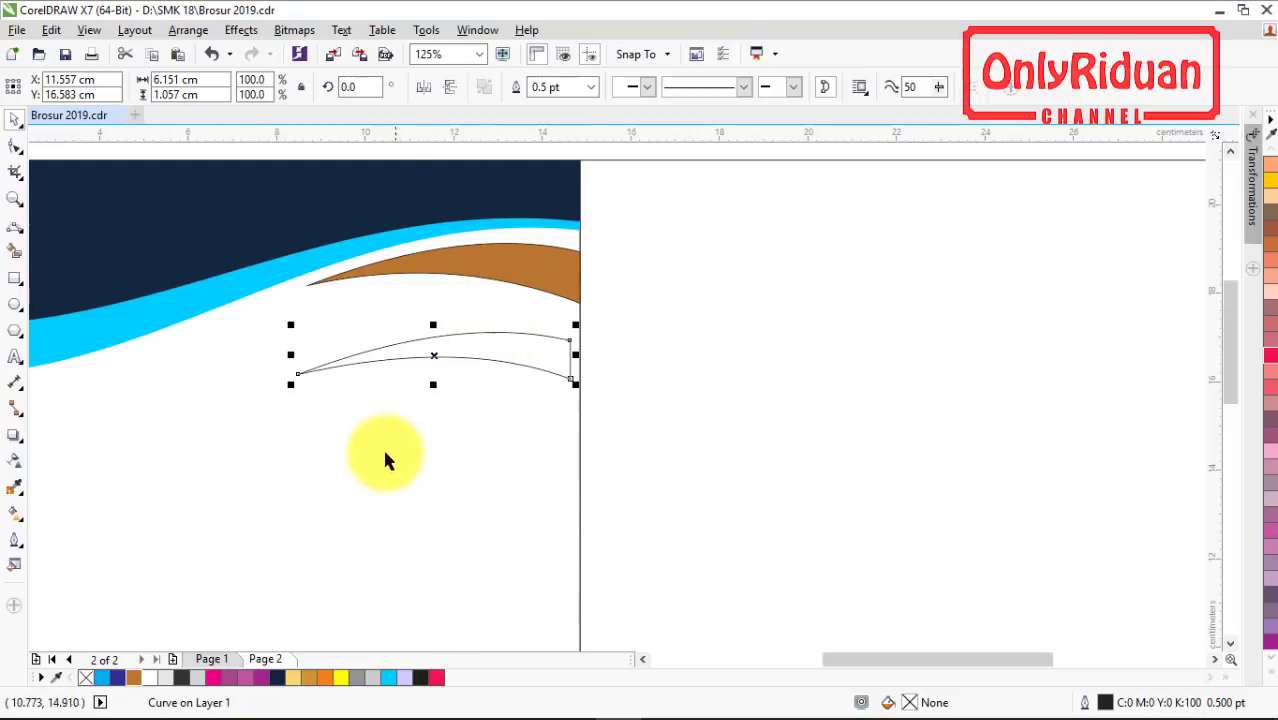
{"action": "left_click", "coordinate": [13, 515]}
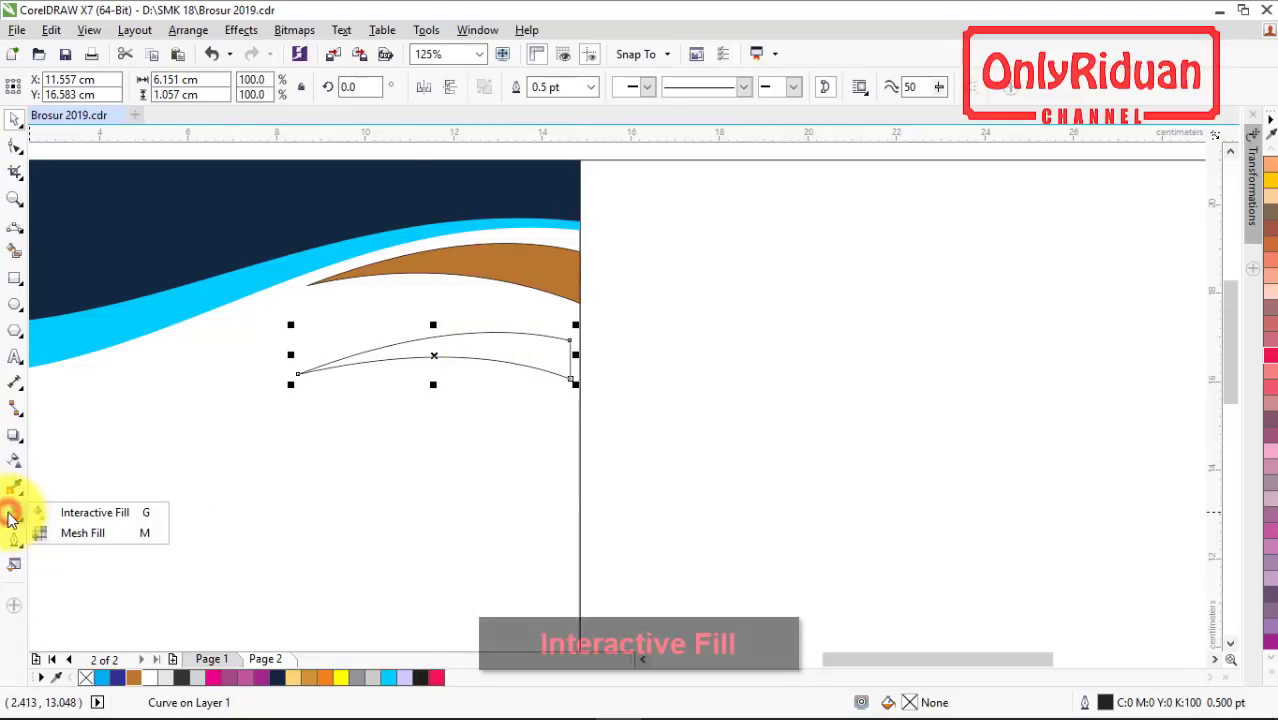
{"action": "left_click", "coordinate": [73, 513]}
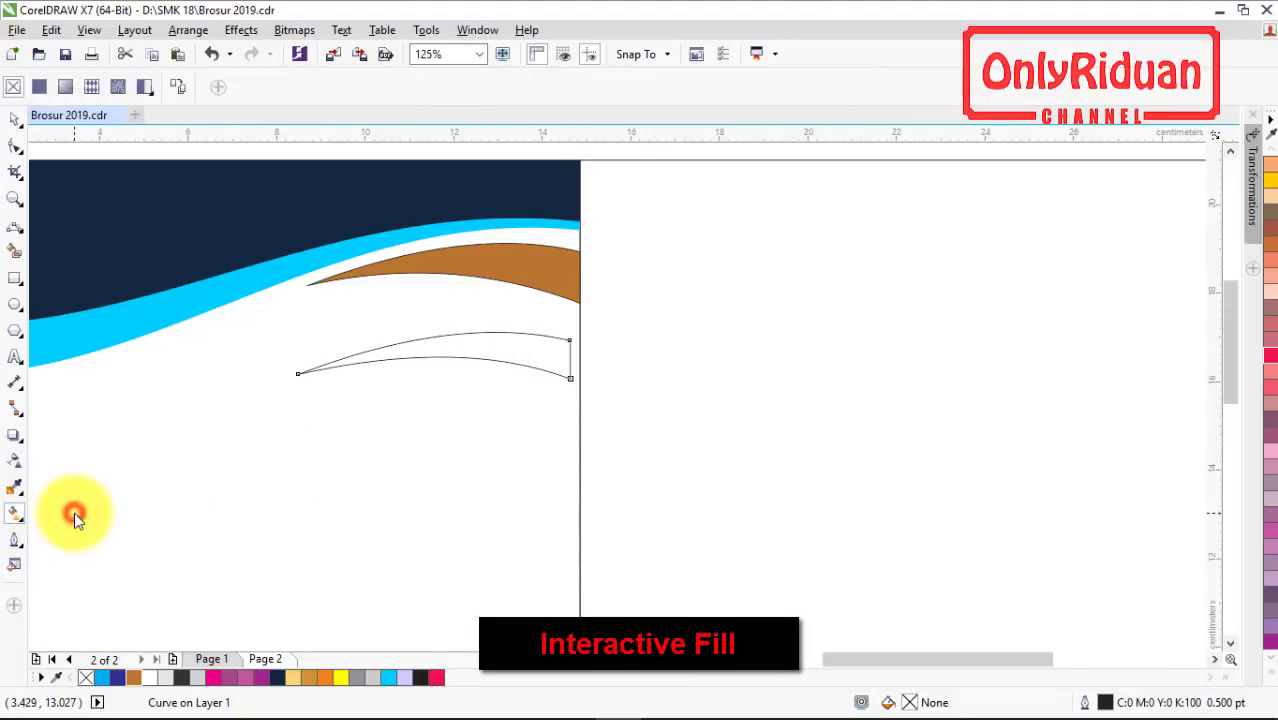
{"action": "left_click", "coordinate": [67, 89]}
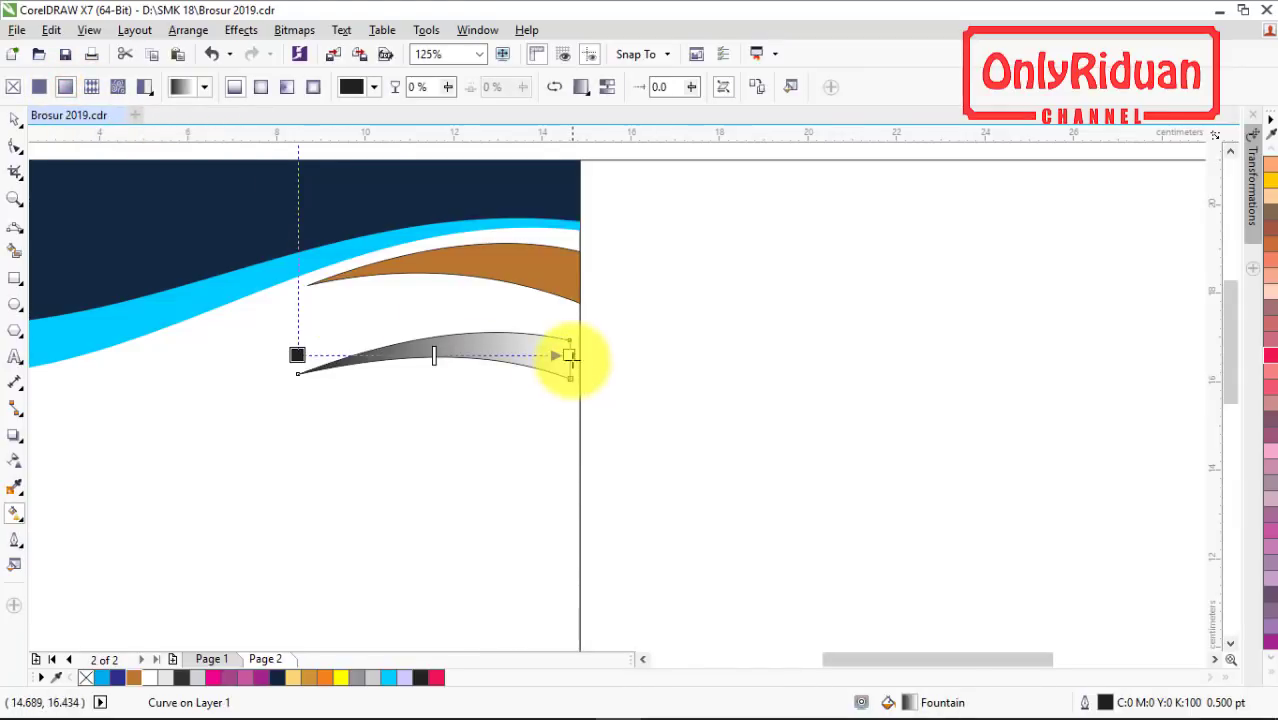
- Set both end colours of the crescent copy's gradient to the same brown as the original crescent
{"action": "left_click", "coordinate": [570, 354]}
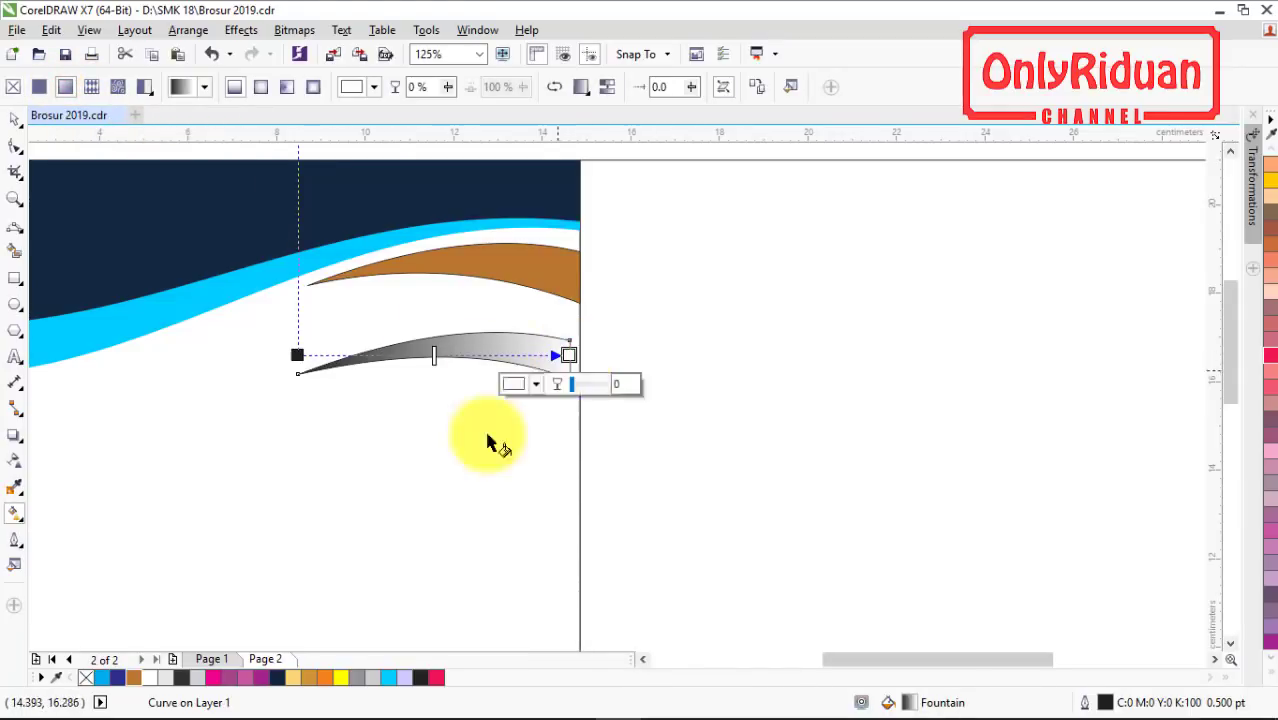
{"action": "left_click", "coordinate": [137, 679]}
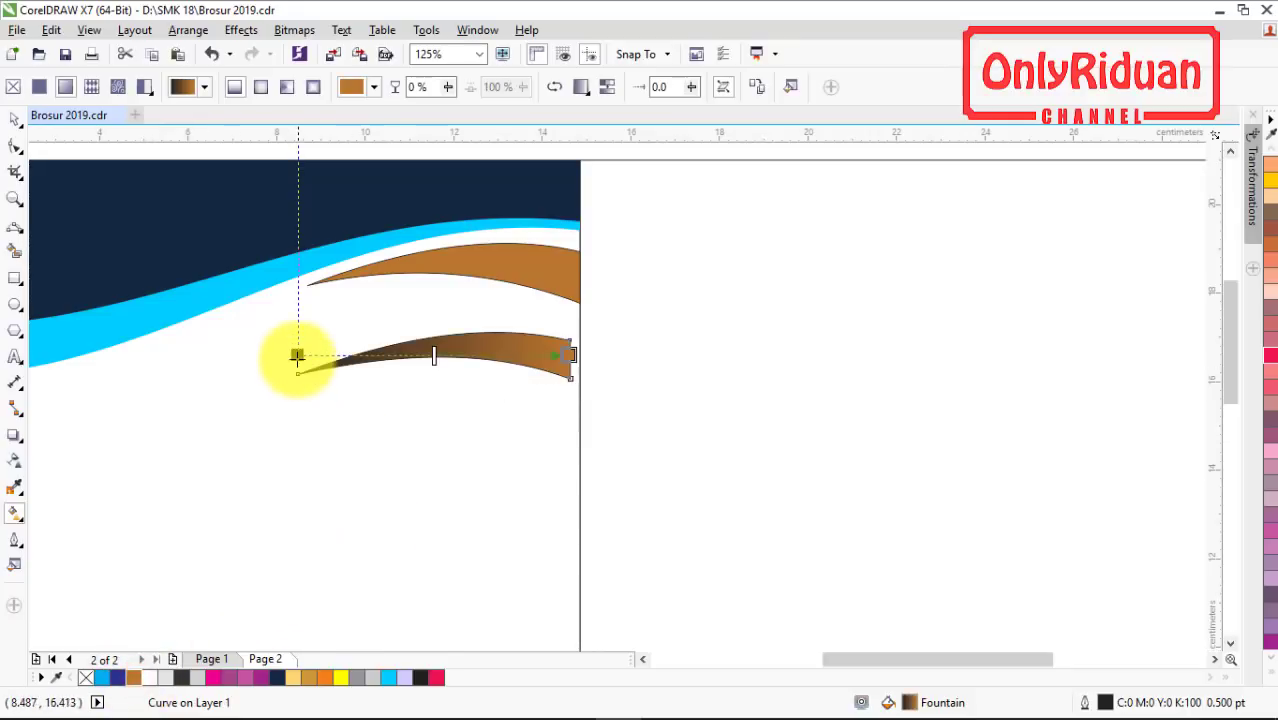
{"action": "left_click", "coordinate": [297, 354]}
{"action": "left_click", "coordinate": [133, 678]}
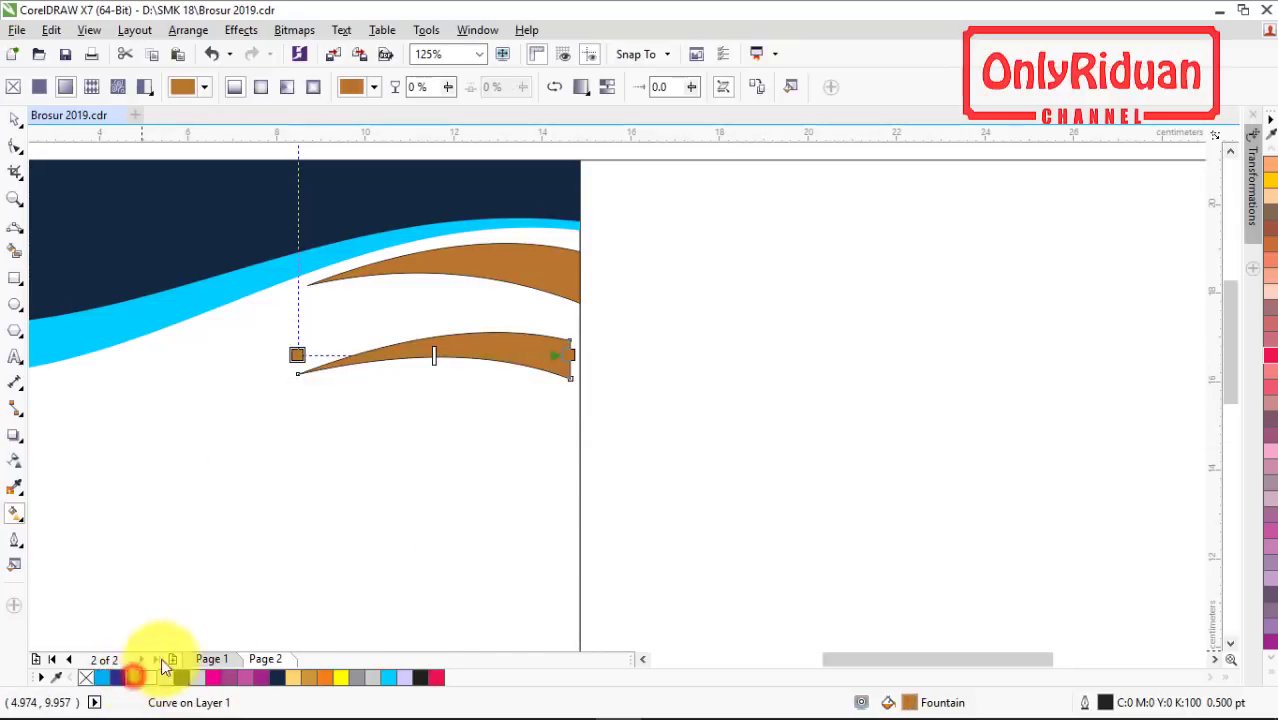
- Add a golden-orange colour stop at 71% and a light gold stop at 37% to the crescent's gradient
{"action": "double_click", "coordinate": [491, 354]}
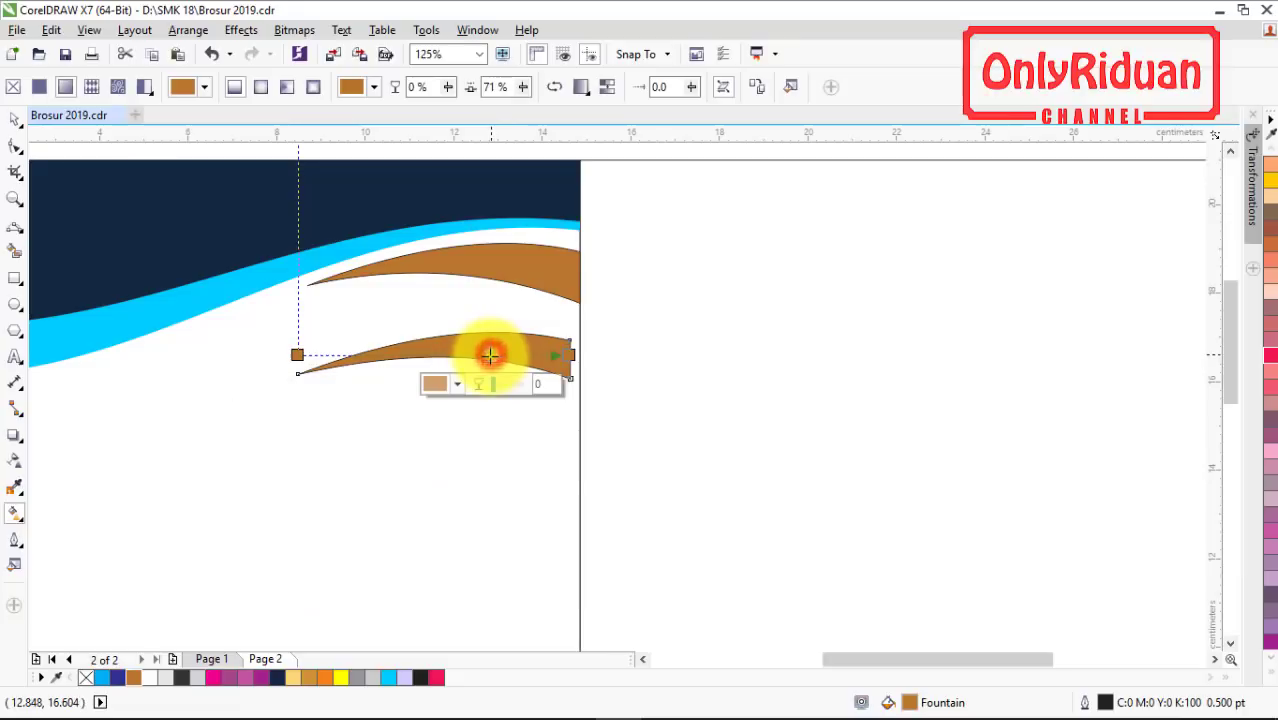
{"action": "left_click", "coordinate": [313, 680]}
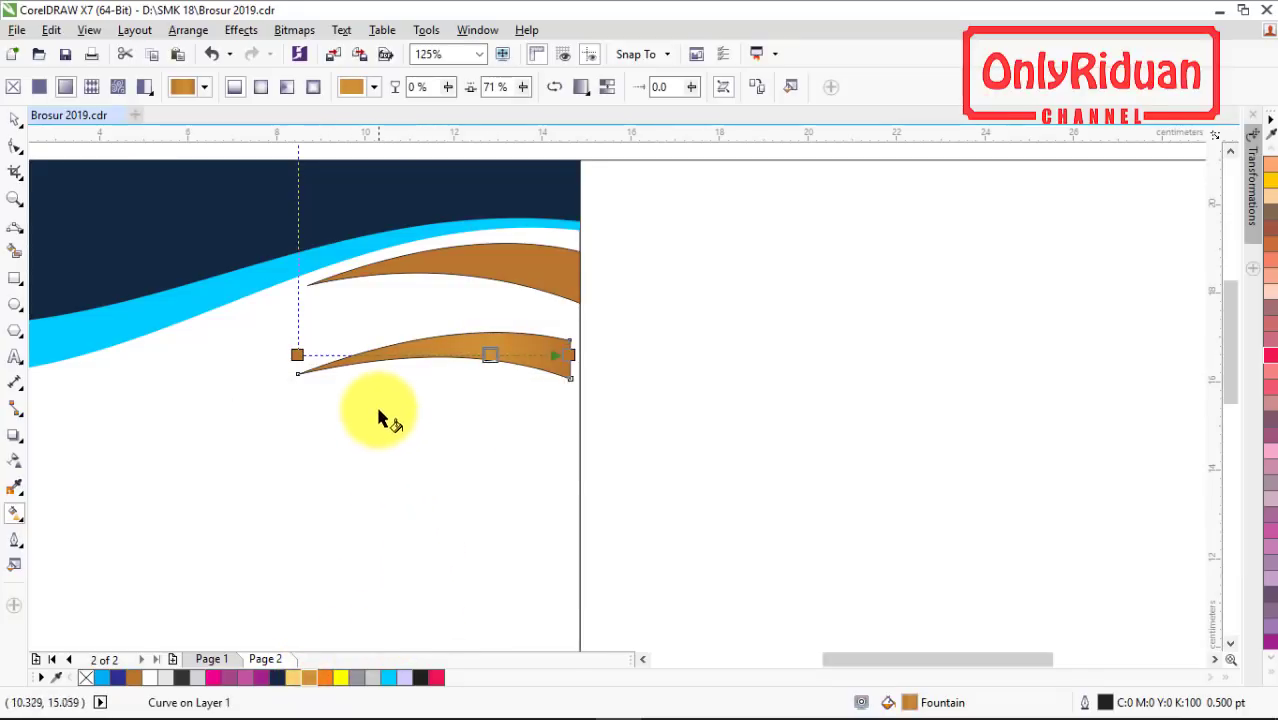
{"action": "double_click", "coordinate": [370, 356]}
{"action": "left_click_drag", "start_coordinate": [370, 355], "coordinate": [384, 356]}
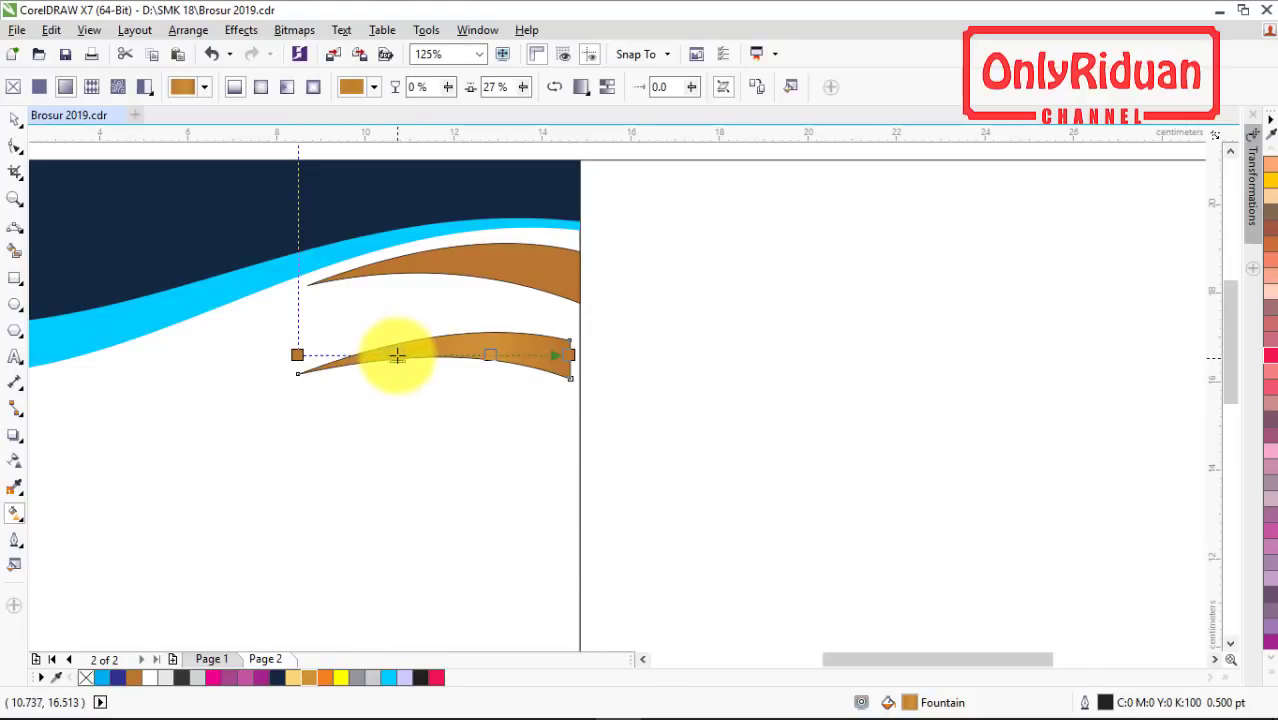
{"action": "left_click", "coordinate": [294, 678]}
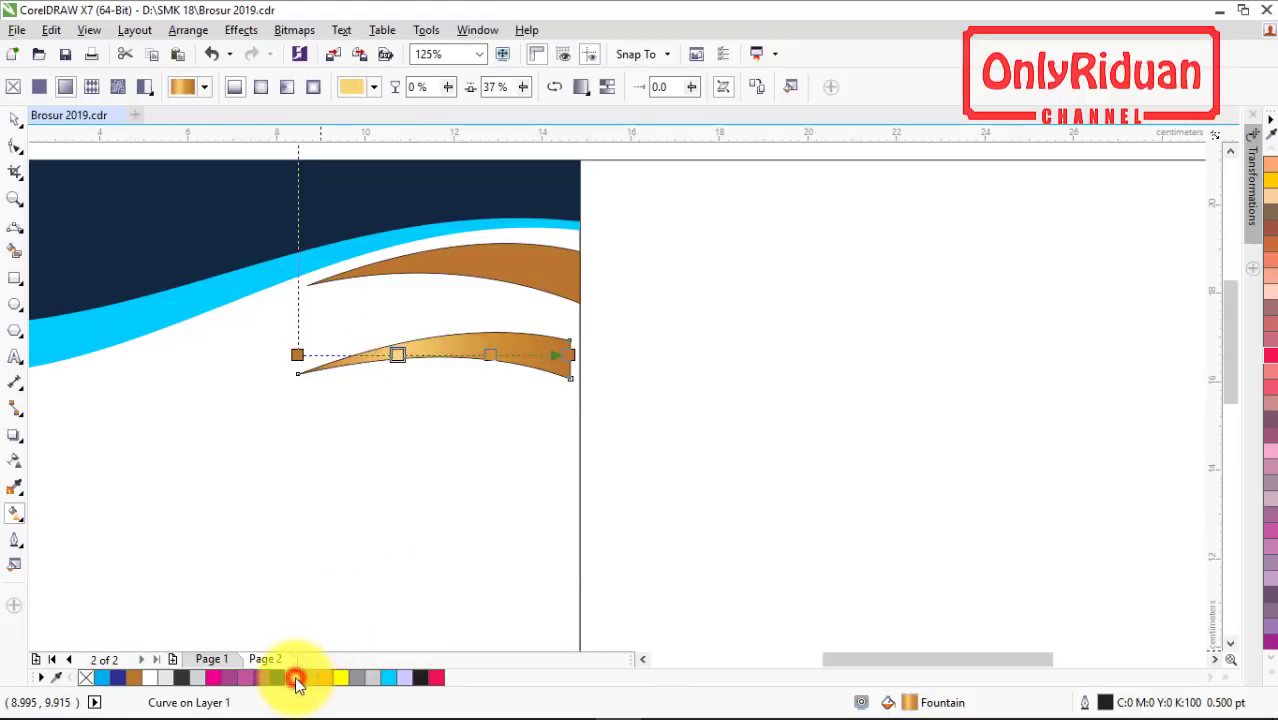
- Recolour the gradient's 71% stop brown and its end stop at the crescent's wide edge golden orange
{"action": "double_click", "coordinate": [490, 353]}
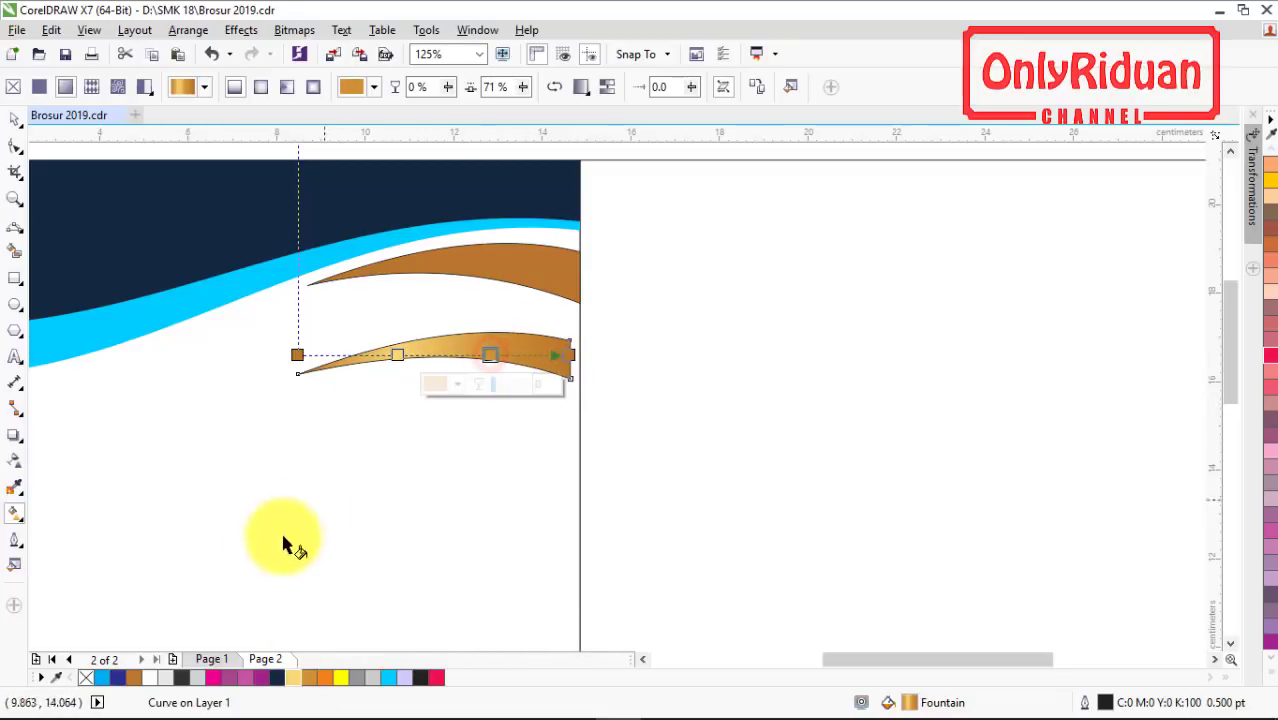
{"action": "left_click", "coordinate": [135, 680]}
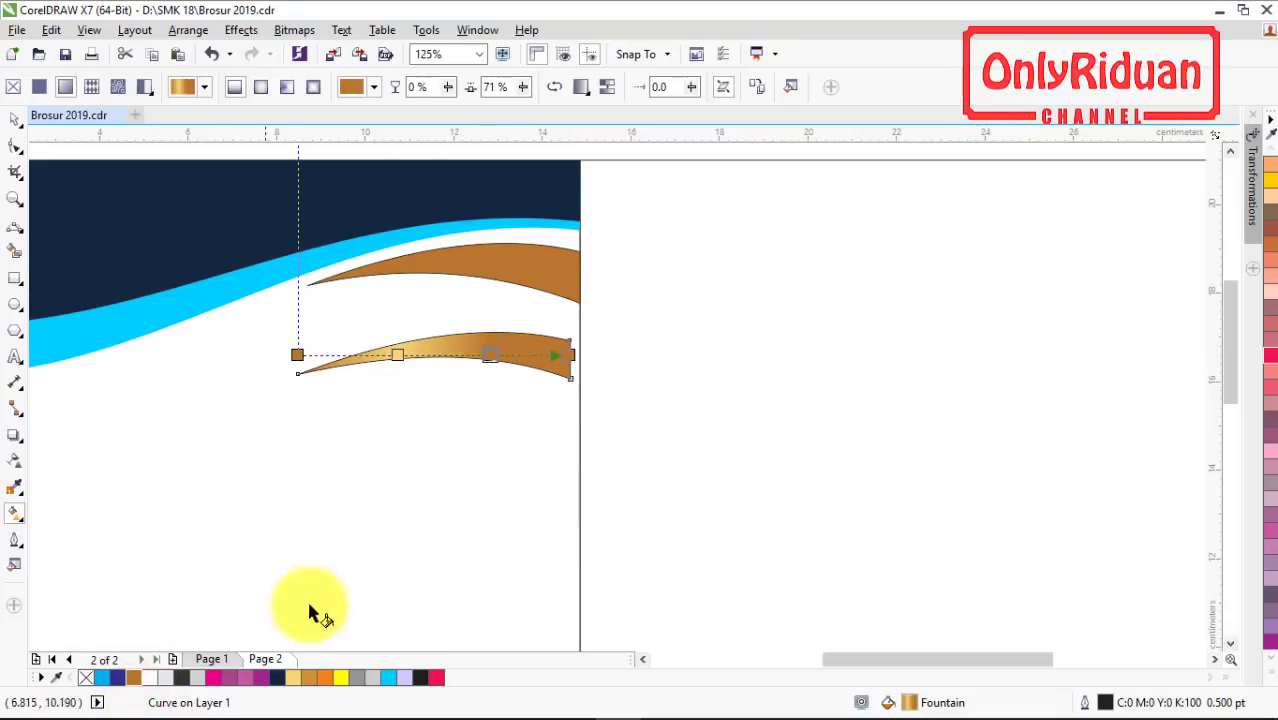
{"action": "left_click", "coordinate": [567, 355]}
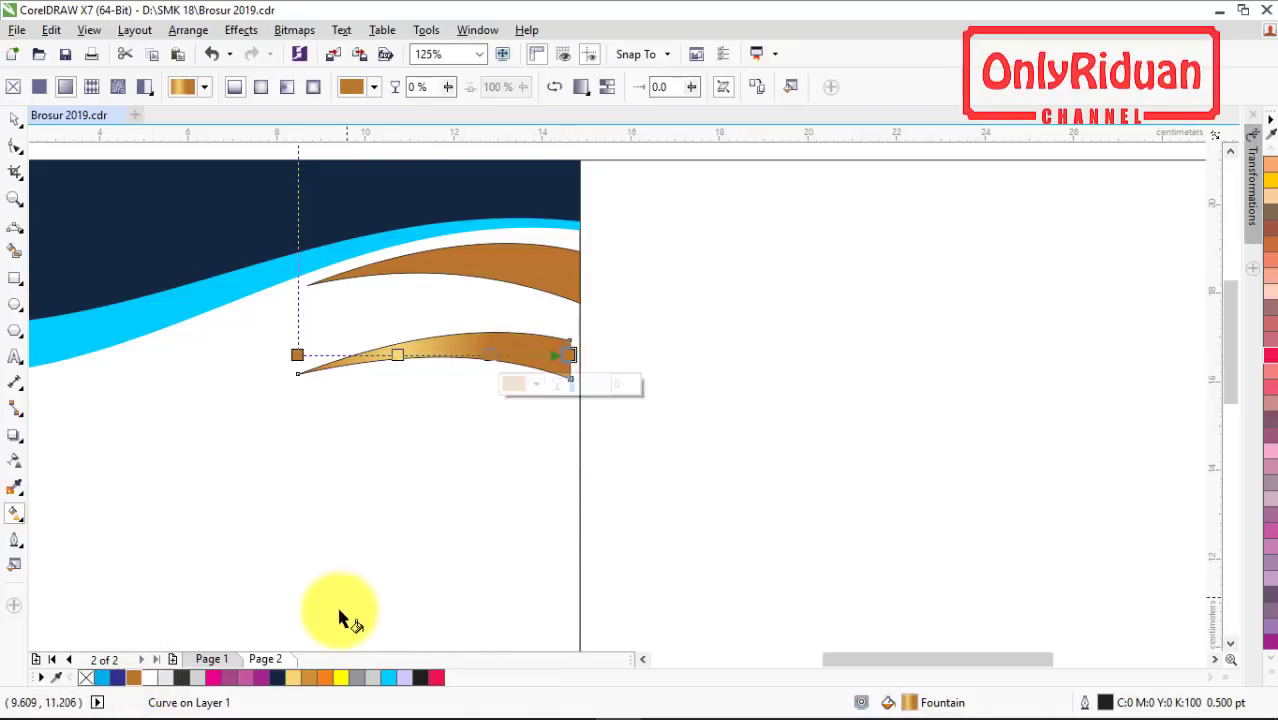
{"action": "left_click", "coordinate": [308, 677]}
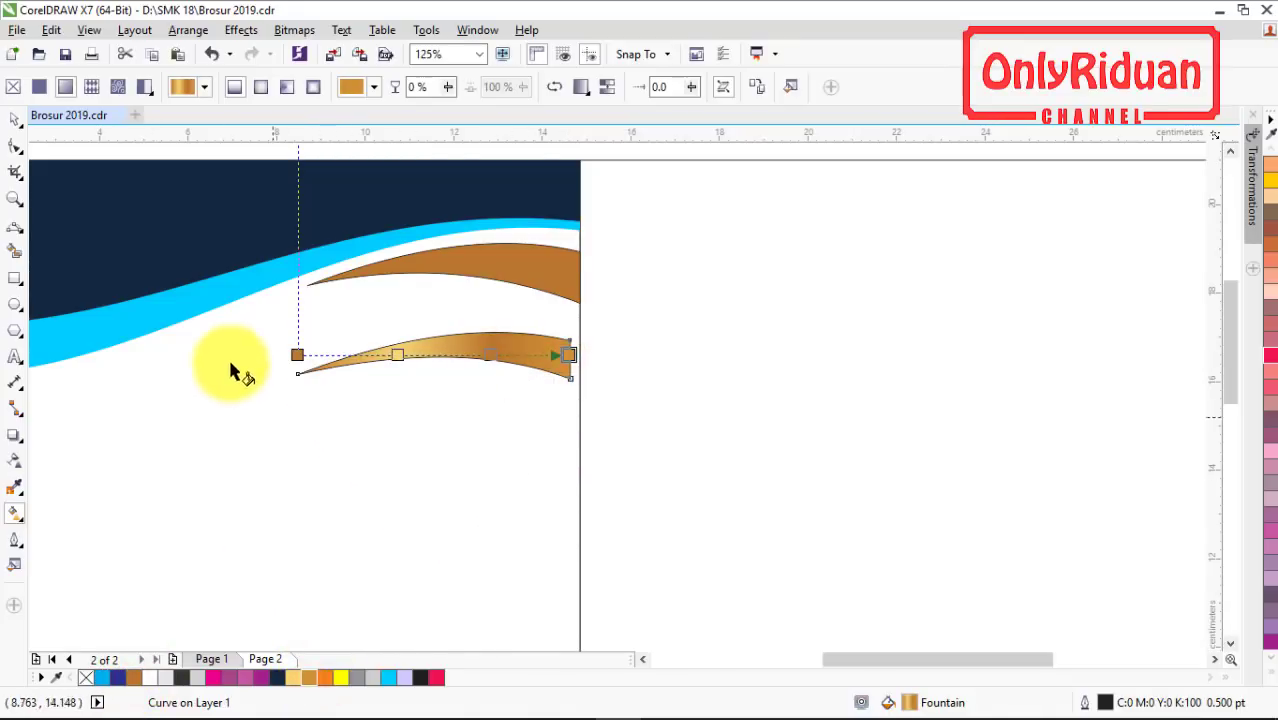
- Move the gradient crescent onto the brown one, snapping their upper corners together at the centre line
{"action": "left_click", "coordinate": [15, 119]}
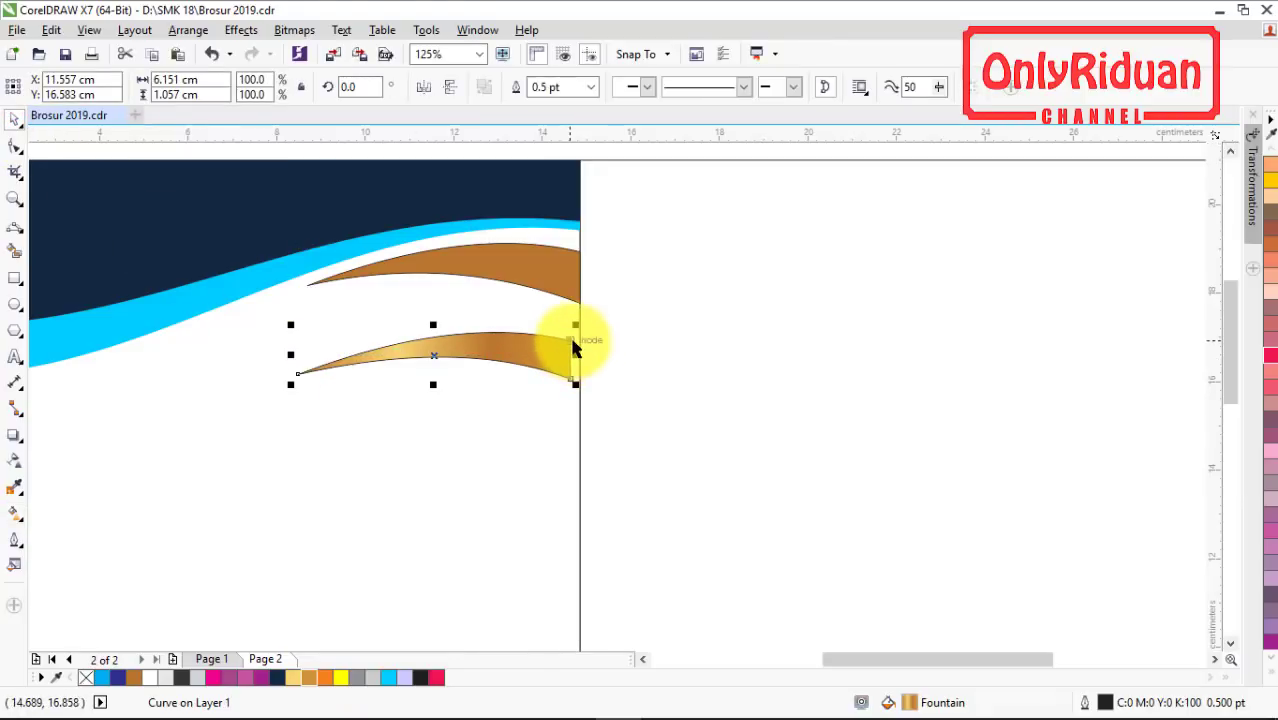
{"action": "left_click_drag", "start_coordinate": [570, 339], "coordinate": [580, 254]}
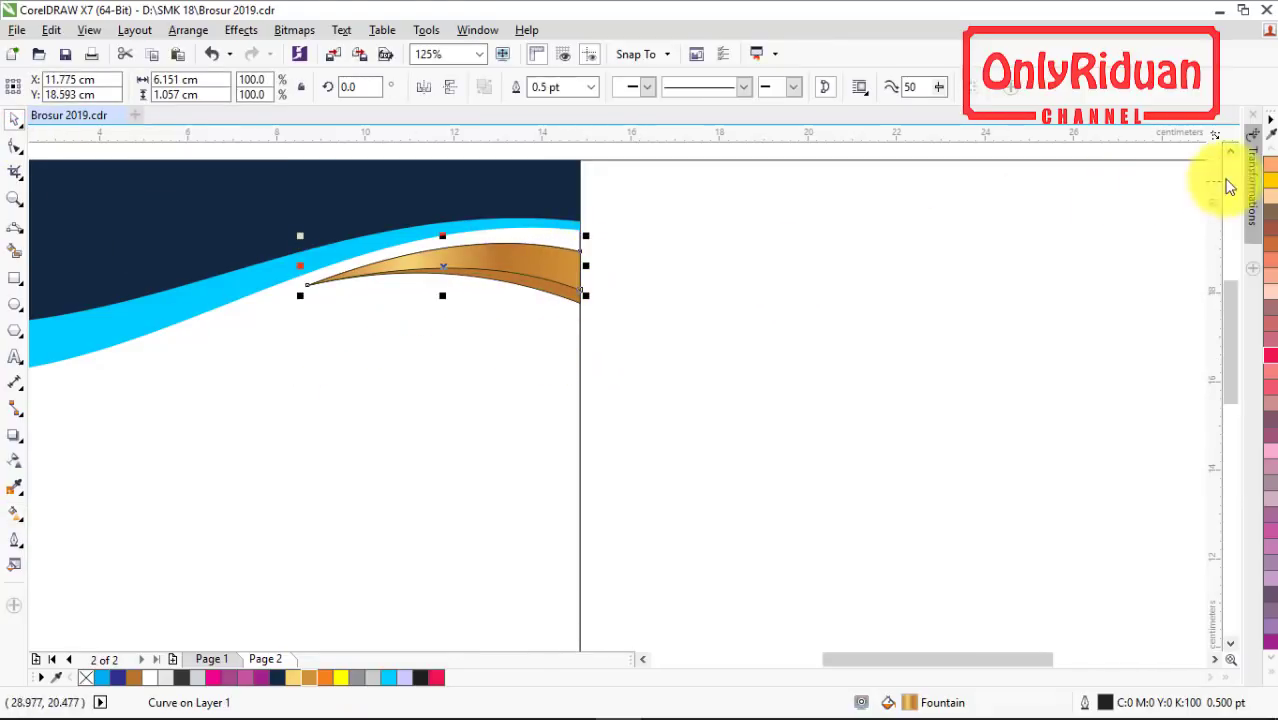
- Remove the outlines from the brown crescent and the gradient crescent together
{"action": "left_click", "coordinate": [1230, 150]}
{"action": "left_click_drag", "start_coordinate": [259, 227], "coordinate": [671, 463]}
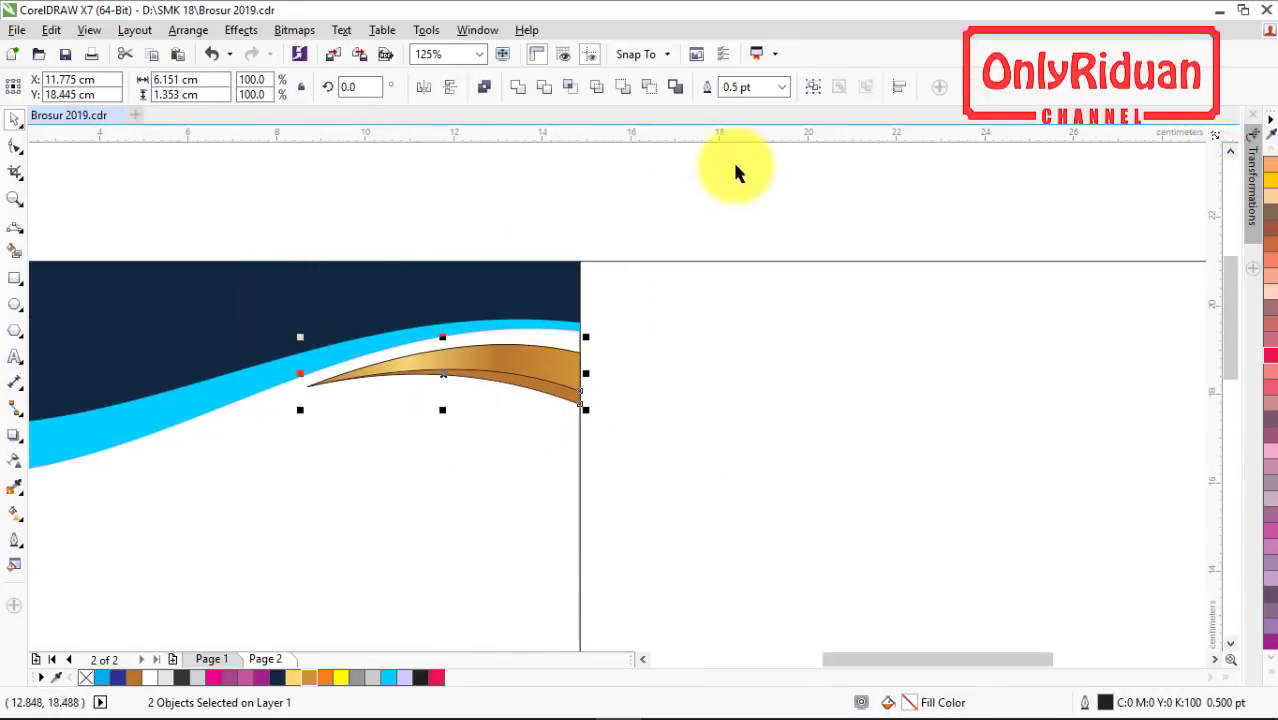
{"action": "left_click", "coordinate": [781, 88]}
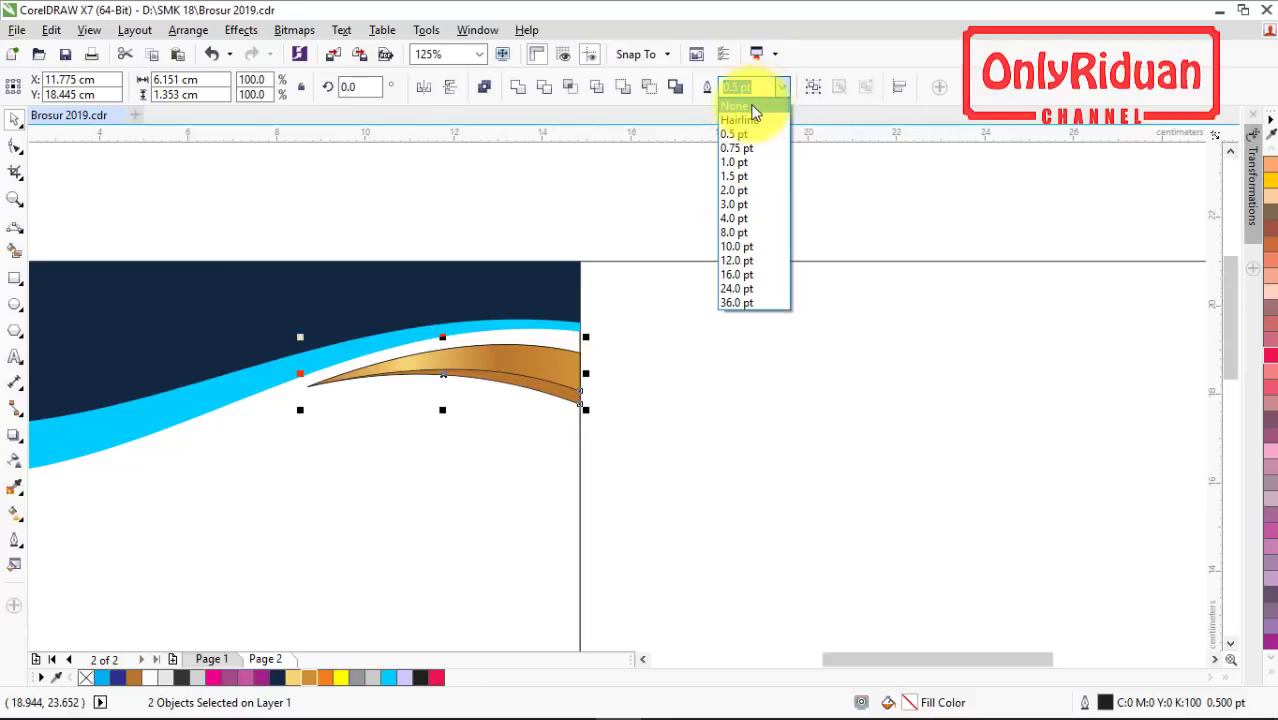
{"action": "left_click", "coordinate": [752, 108]}
{"action": "left_click", "coordinate": [653, 180]}
{"action": "scroll", "coordinate": [456, 294], "scroll_direction": "down", "scroll_amount": 2}
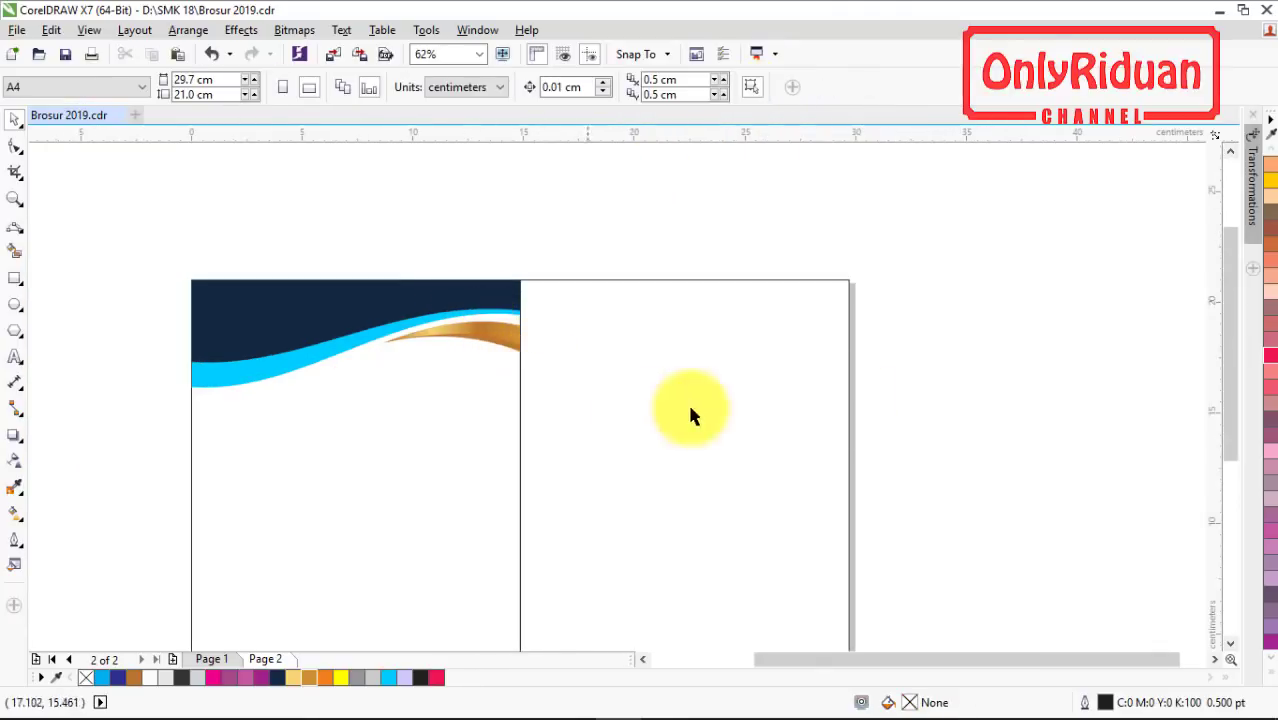
- Draw a closed, pointed leaf about 5.25 × 4.69 cm below the gold swoosh on page 2, using two 3-Point Curve arcs
{"action": "left_click_drag", "start_coordinate": [1228, 297], "coordinate": [1214, 349]}
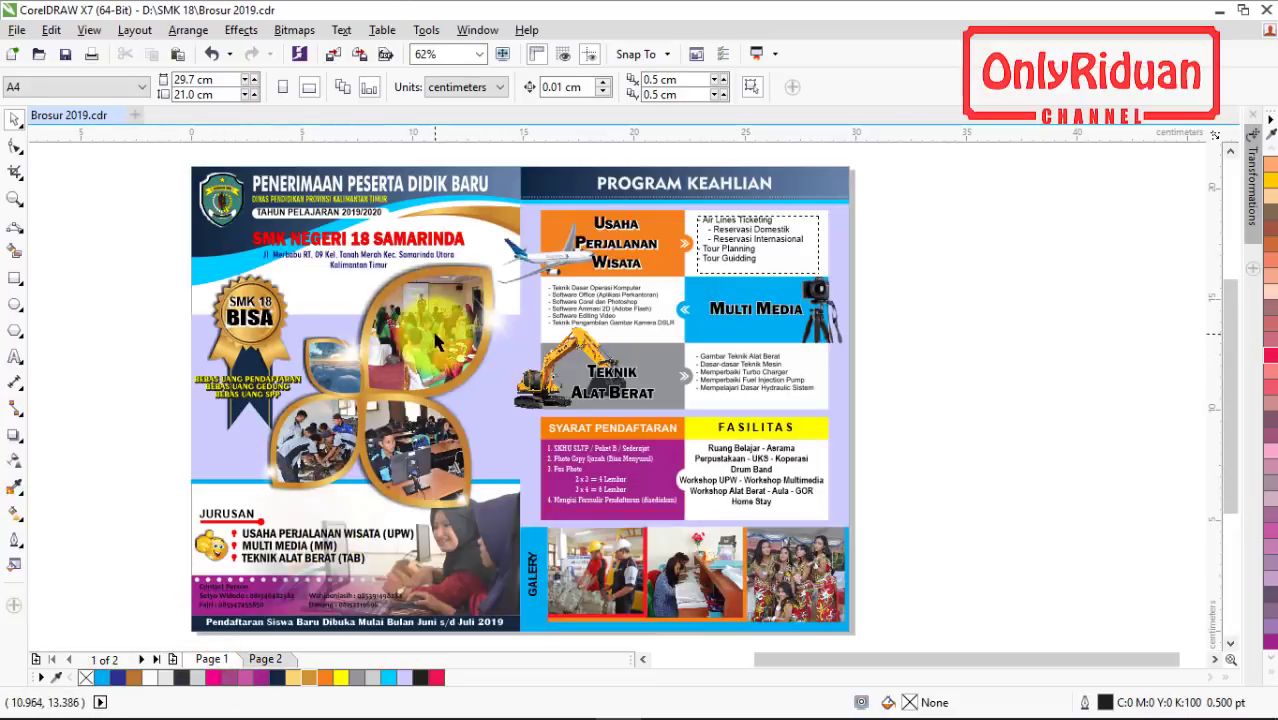
{"action": "left_click", "coordinate": [265, 659]}
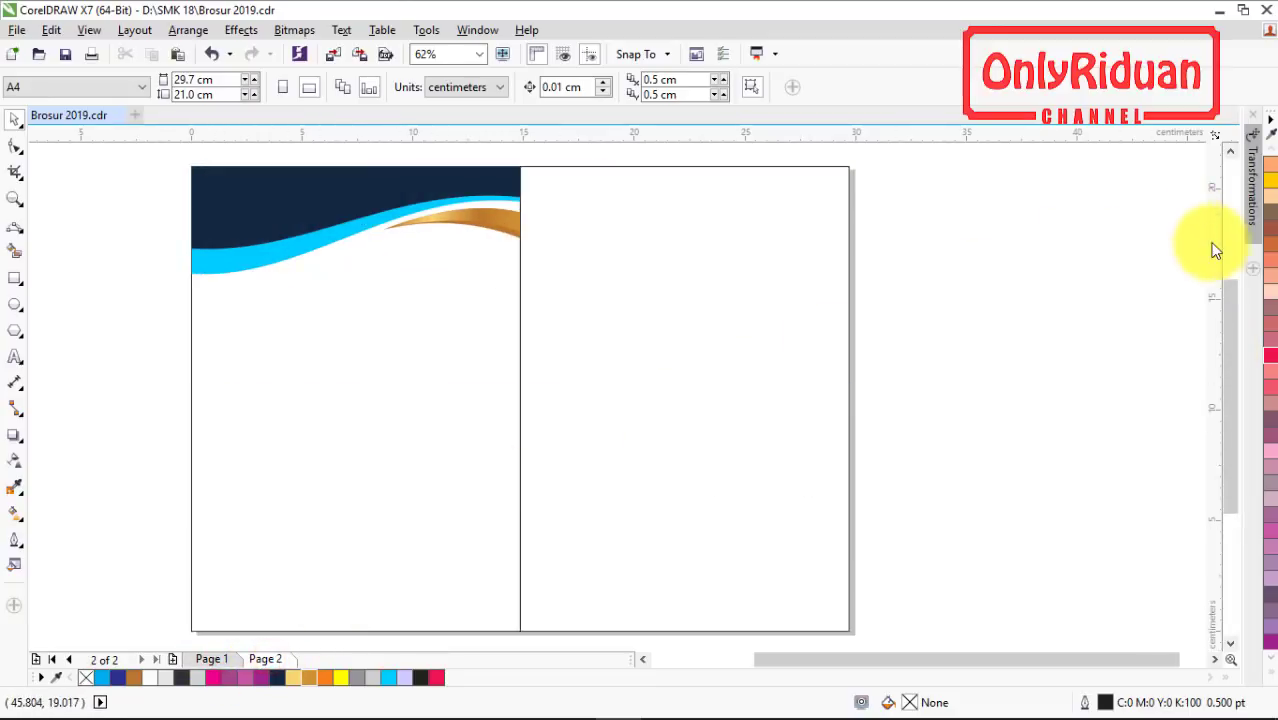
{"action": "left_click_drag", "start_coordinate": [1230, 302], "coordinate": [1230, 278]}
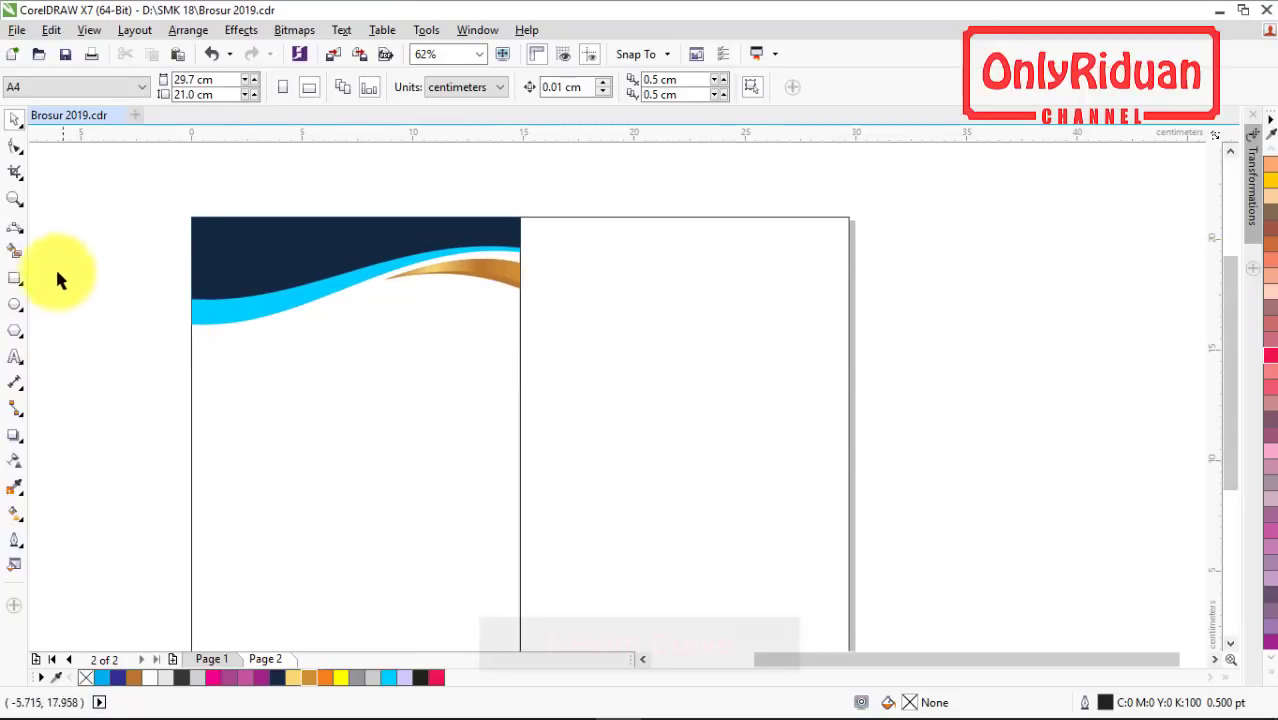
{"action": "left_click", "coordinate": [15, 226]}
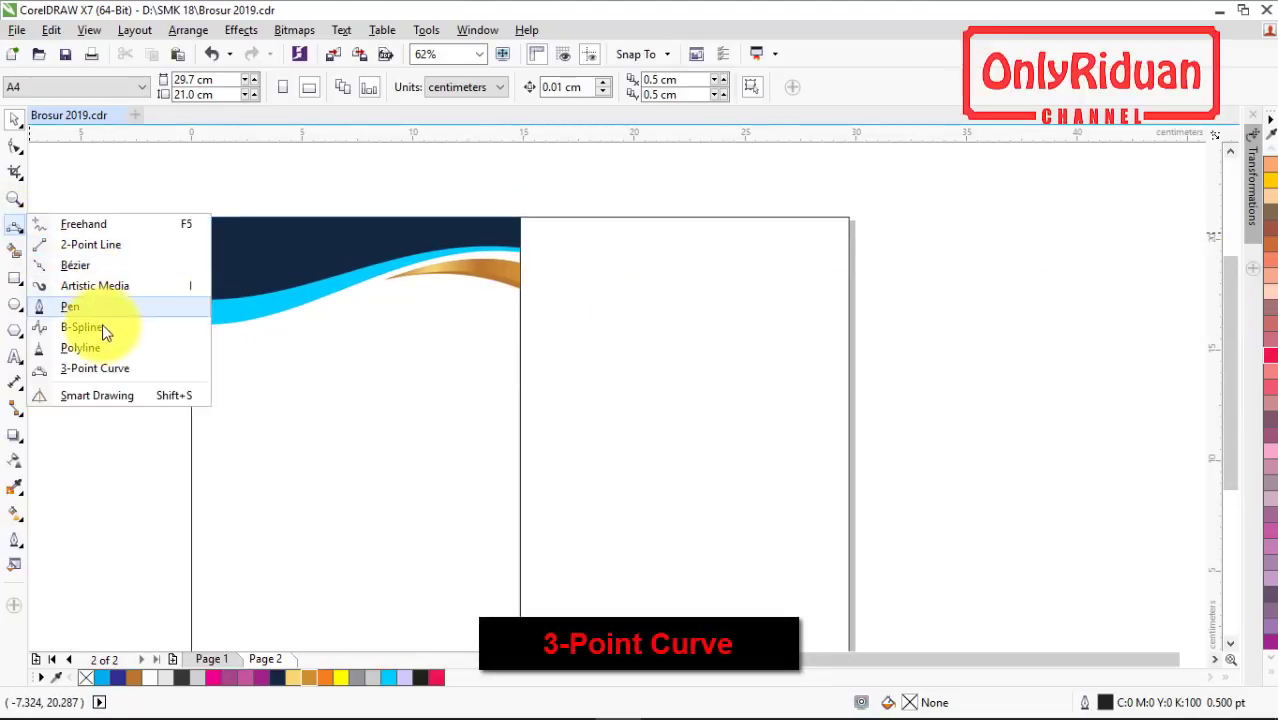
{"action": "left_click", "coordinate": [97, 368]}
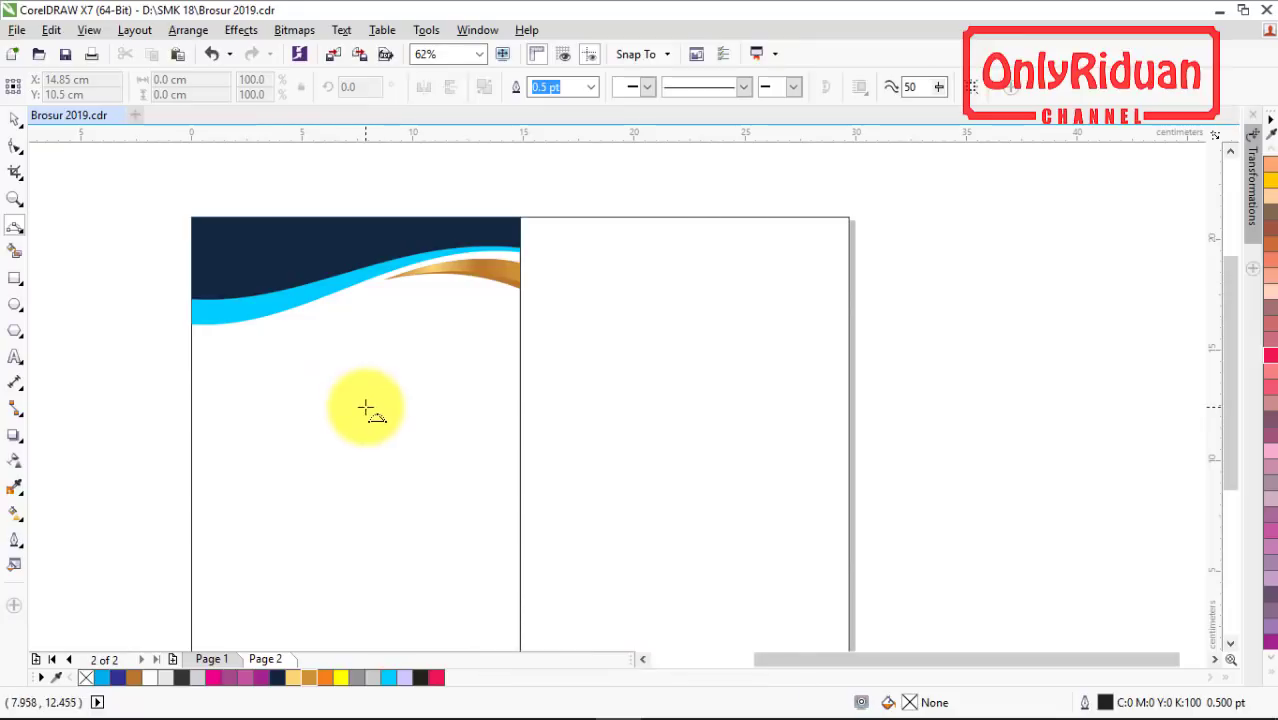
{"action": "left_click_drag", "start_coordinate": [366, 406], "coordinate": [481, 307]}
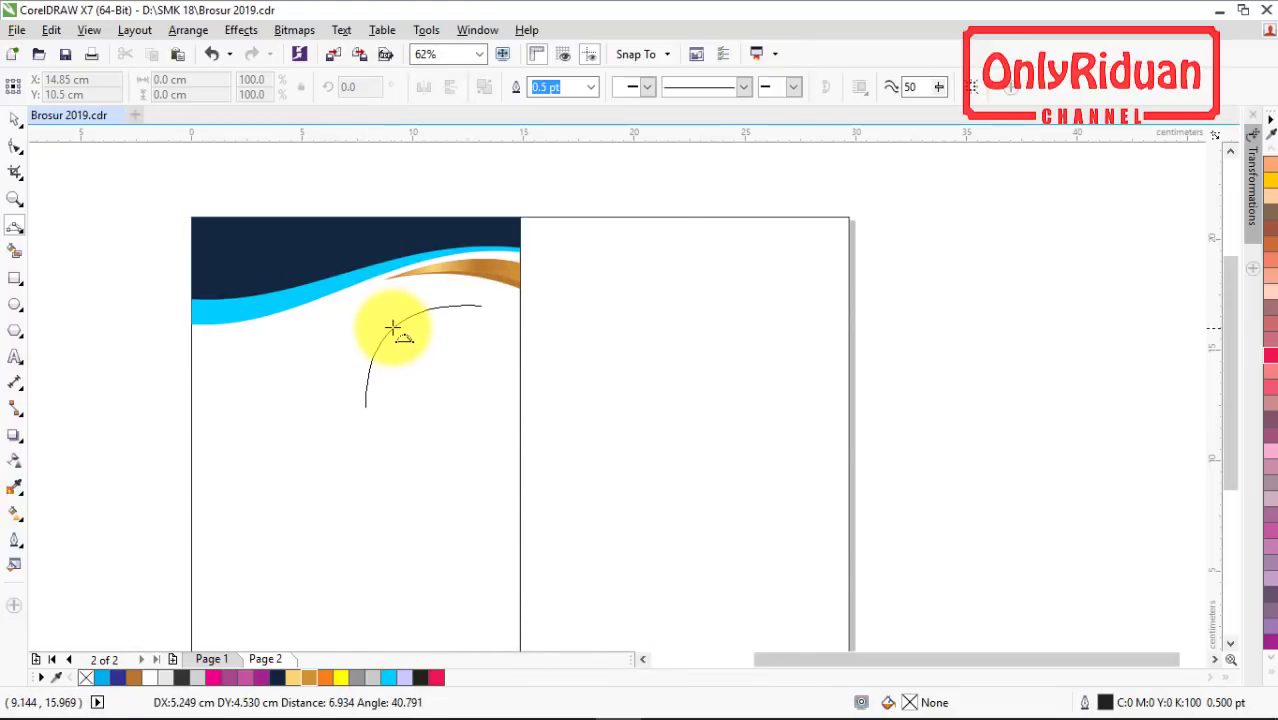
{"action": "left_click", "coordinate": [392, 328]}
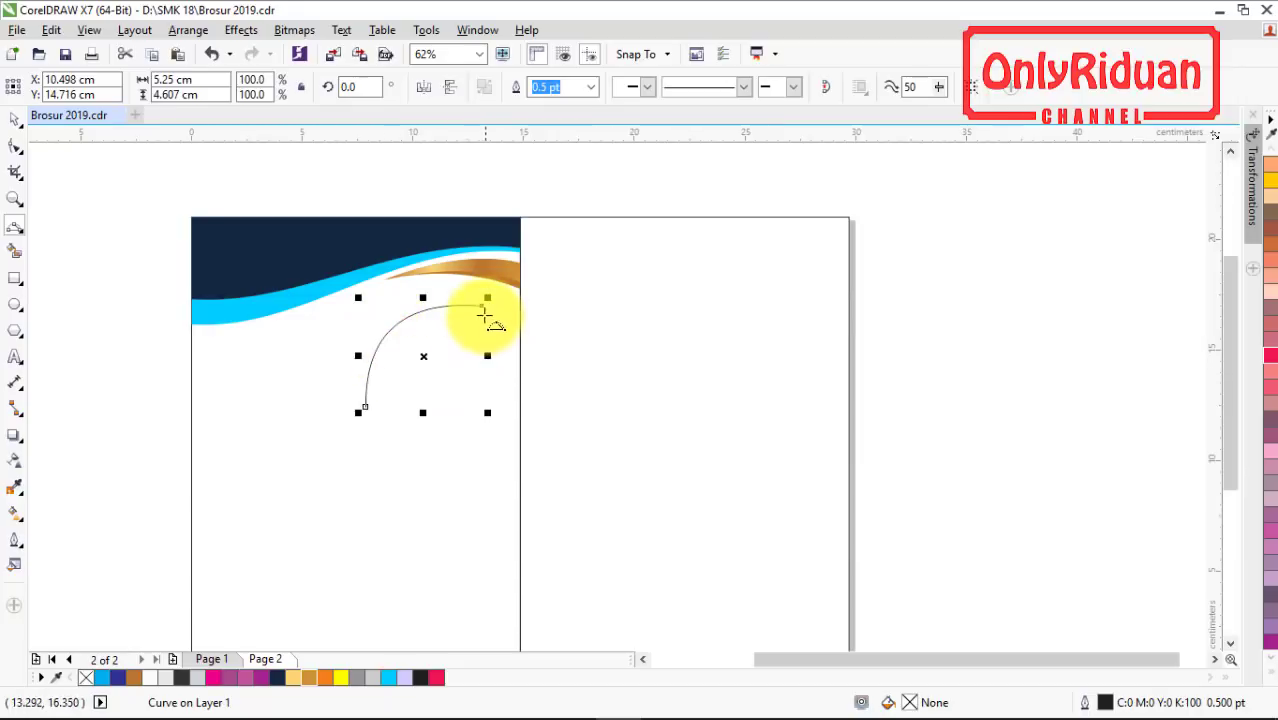
{"action": "left_click_drag", "start_coordinate": [482, 307], "coordinate": [366, 406]}
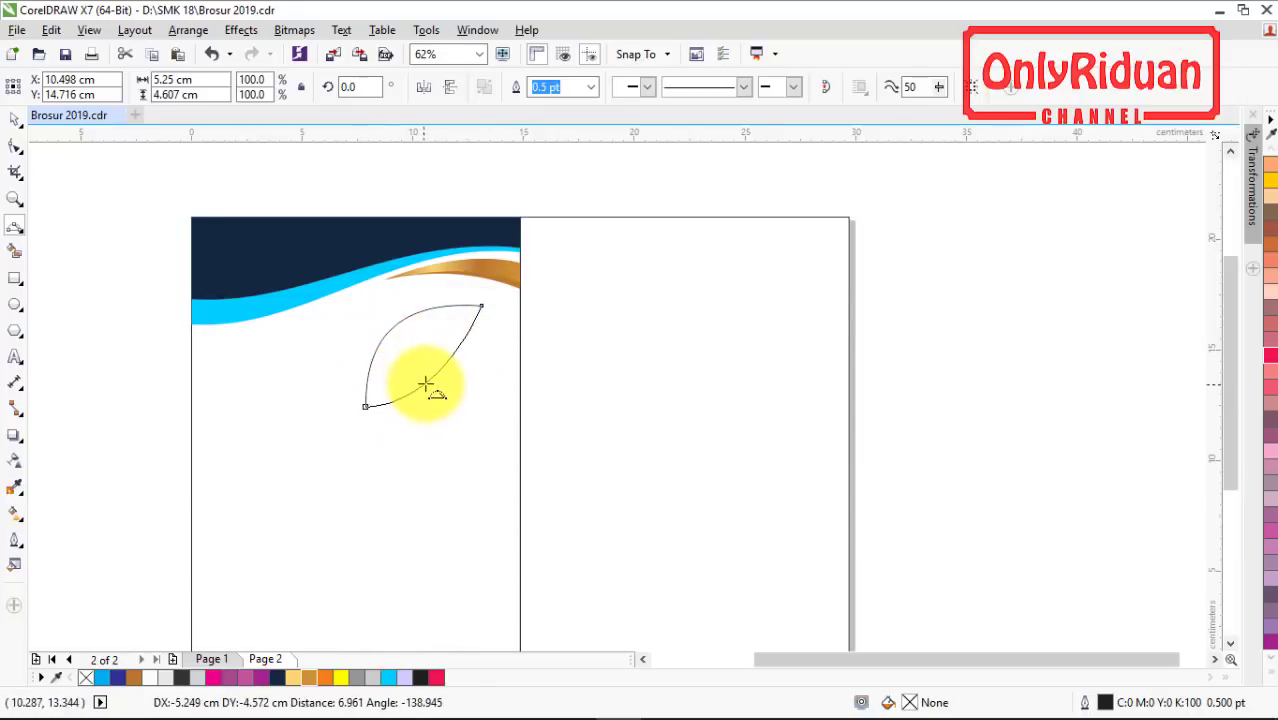
{"action": "left_click", "coordinate": [450, 390]}
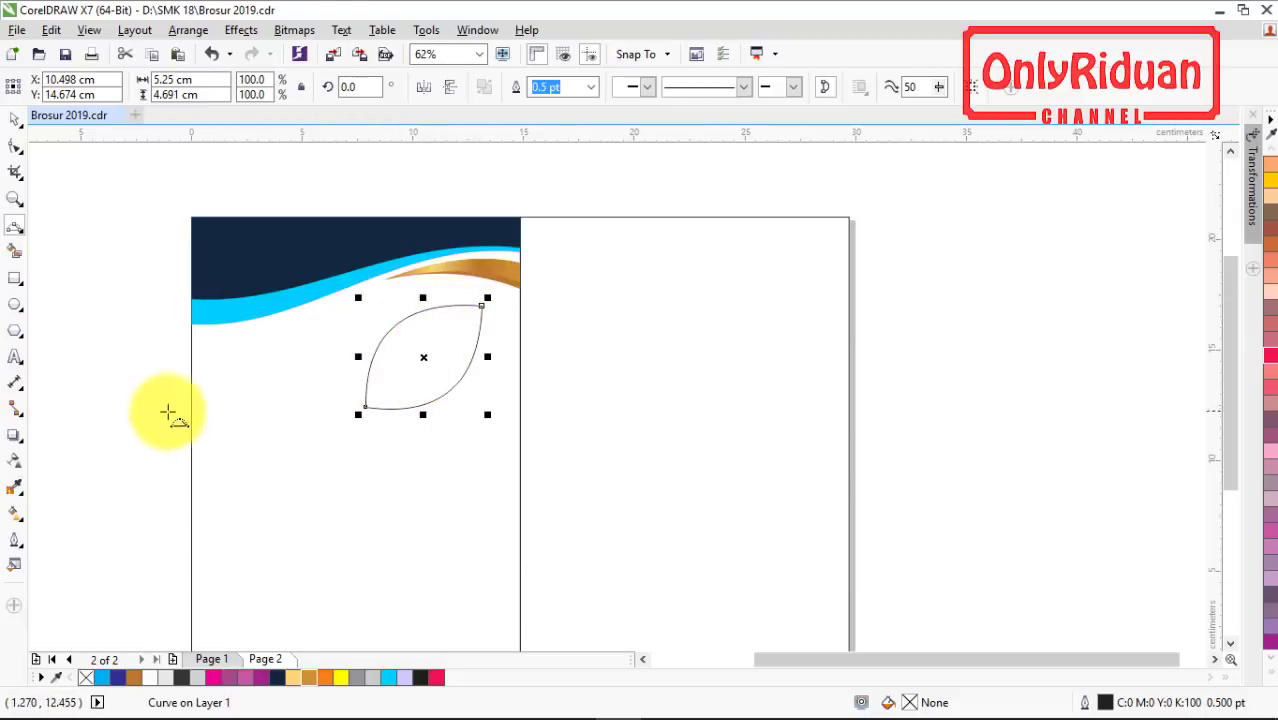
- Apply a one-step inside contour to the leaf with an offset of 0.53 cm
{"action": "left_click", "coordinate": [15, 437]}
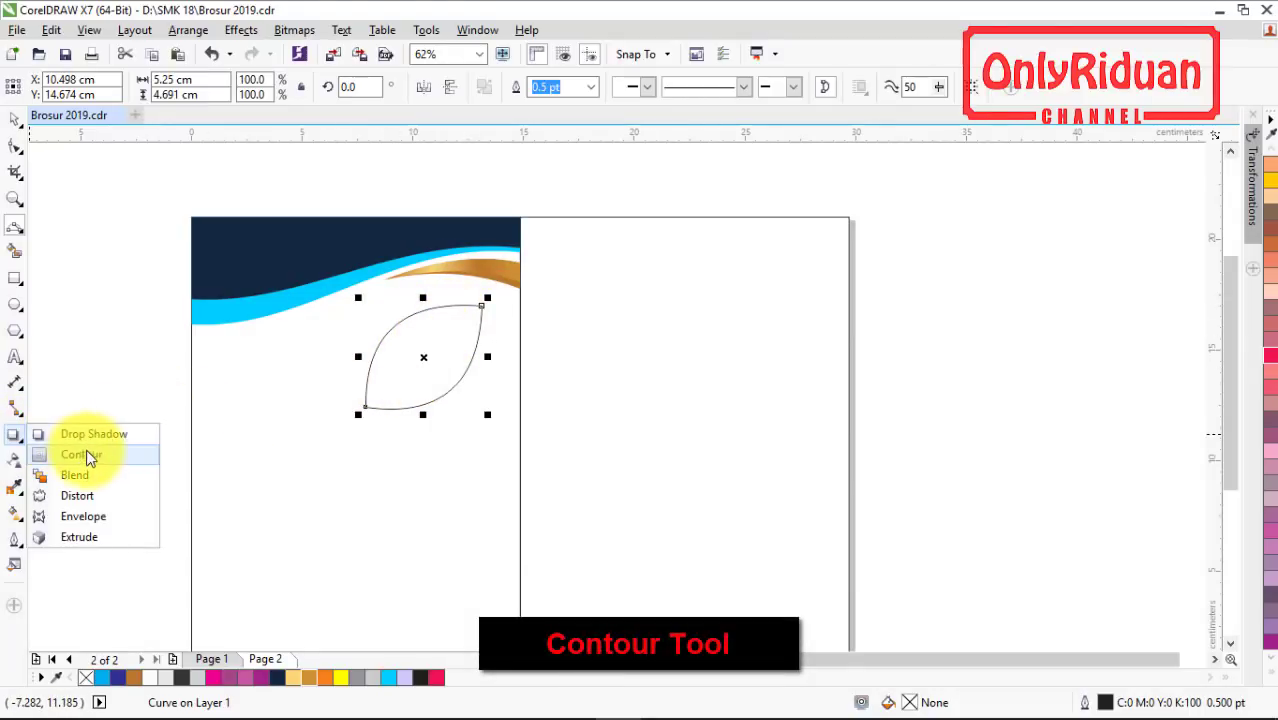
{"action": "left_click", "coordinate": [85, 458]}
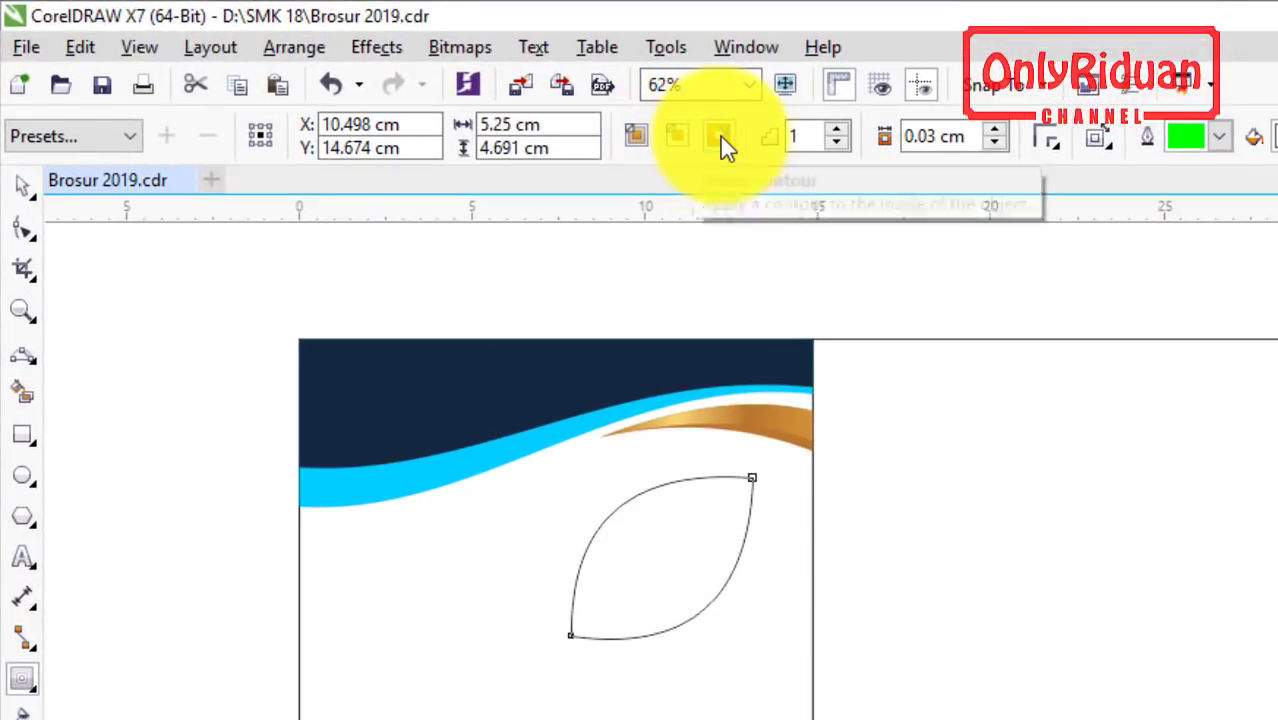
{"action": "left_click", "coordinate": [674, 135]}
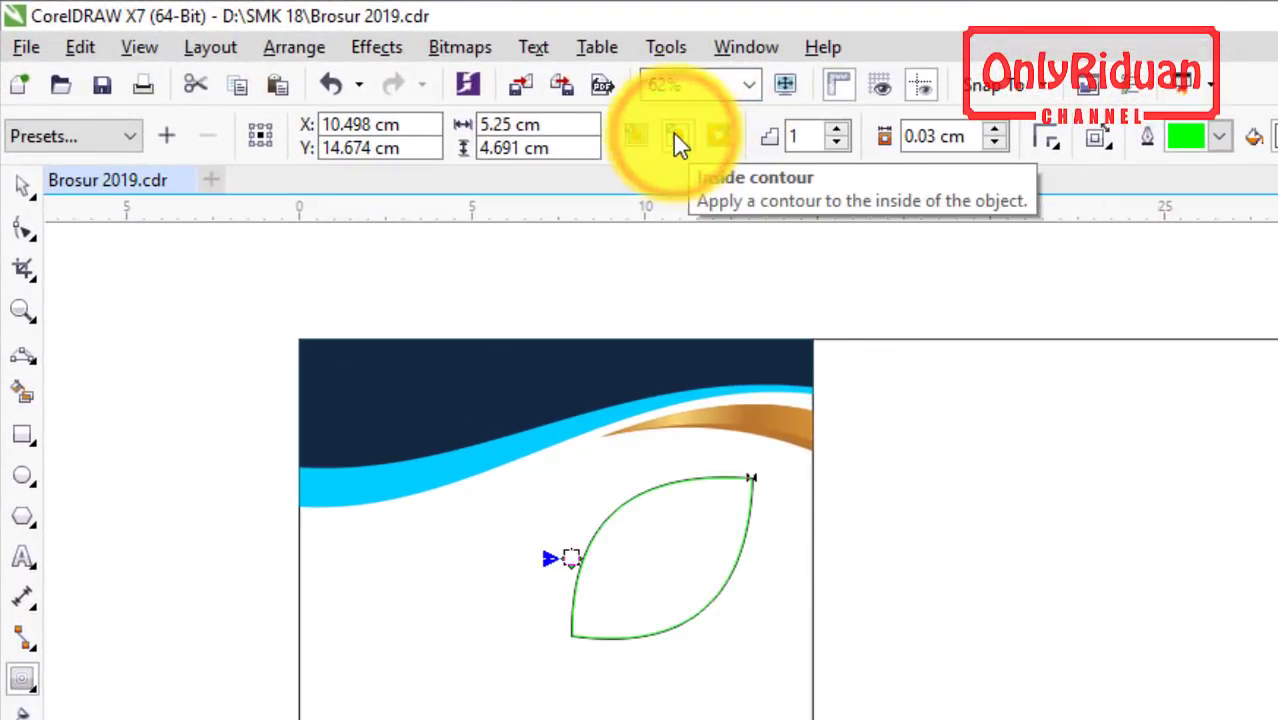
{"action": "left_click", "coordinate": [1000, 137]}
{"action": "type", "text": "0.53"}
{"action": "key", "text": "Return"}
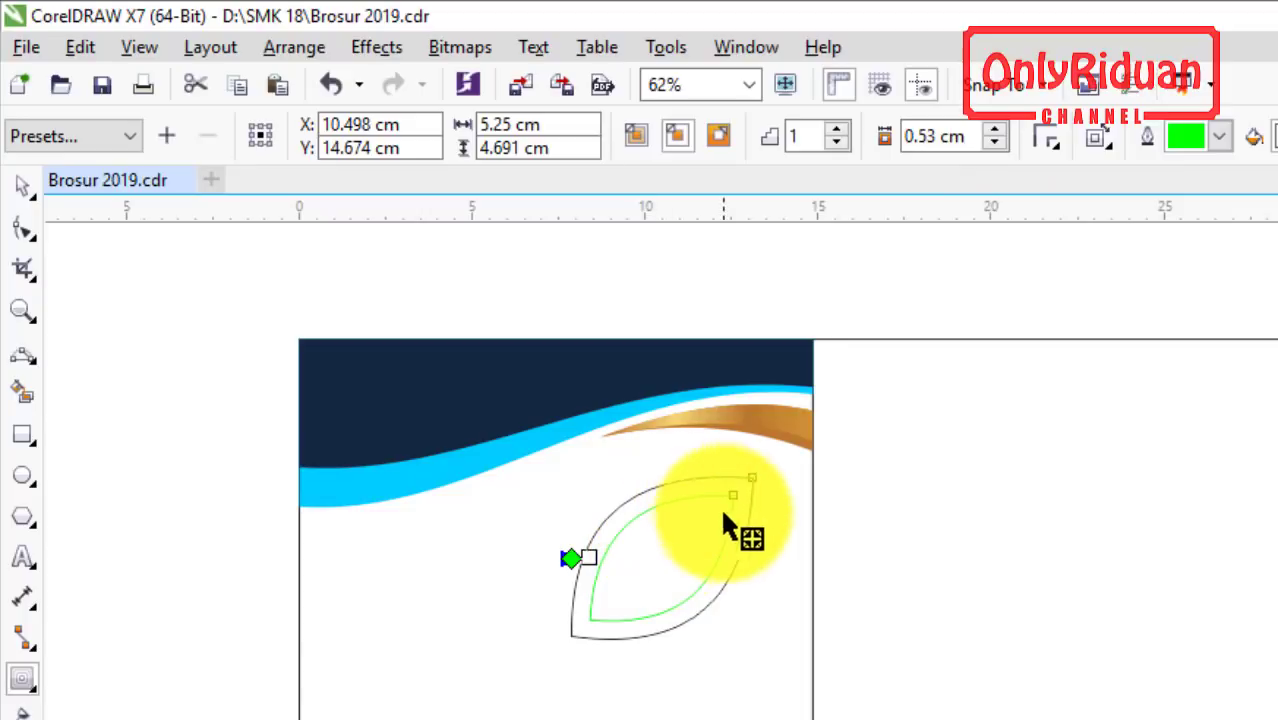
- Reduce the leaf's contour offset to 0.3 cm
{"action": "left_click", "coordinate": [747, 466]}
{"action": "left_click_drag", "start_coordinate": [936, 136], "coordinate": [914, 136]}
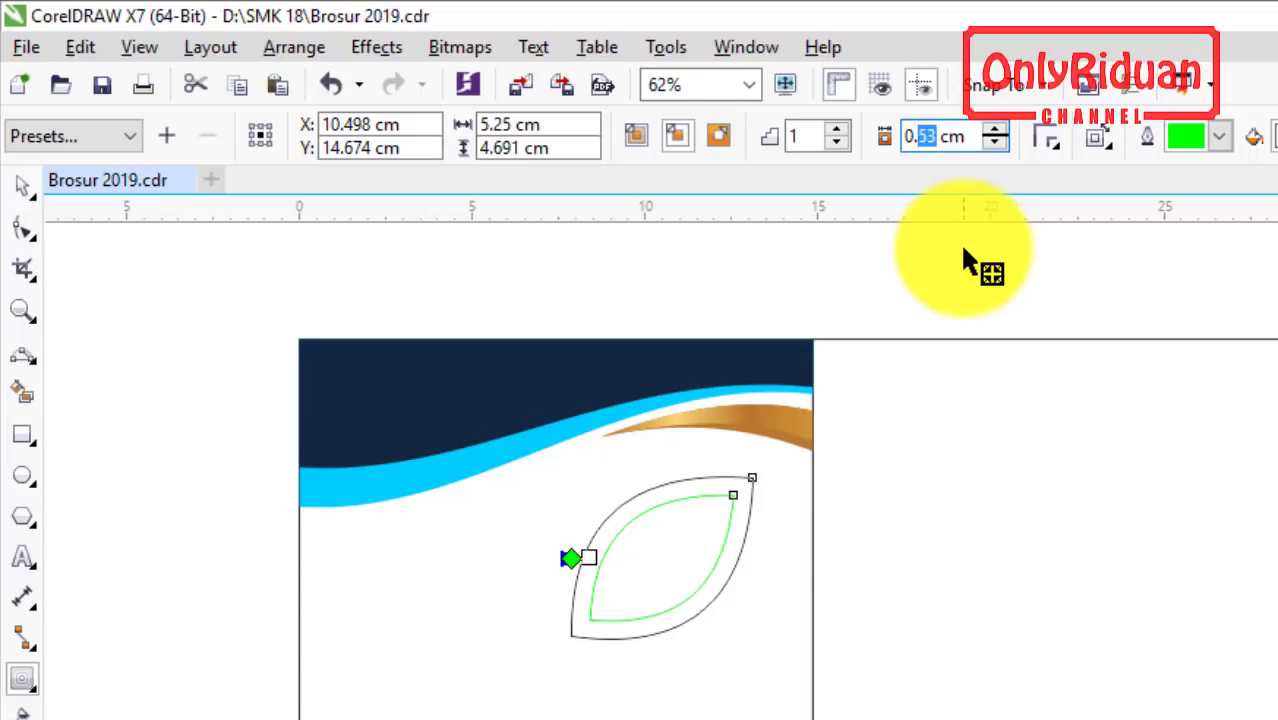
{"action": "type", "text": "30"}
{"action": "key", "text": "Return"}
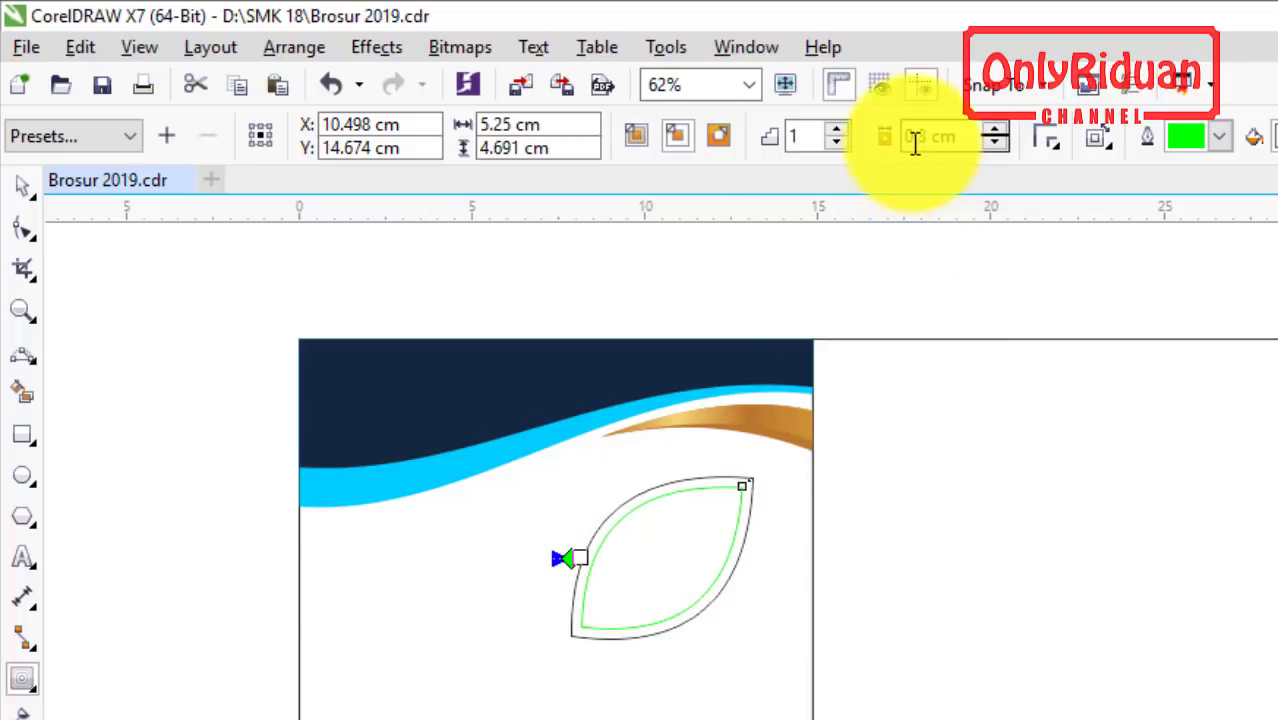
- Break the contour apart so the inner green leaf is separate from the outer leaf
{"action": "left_click", "coordinate": [22, 186]}
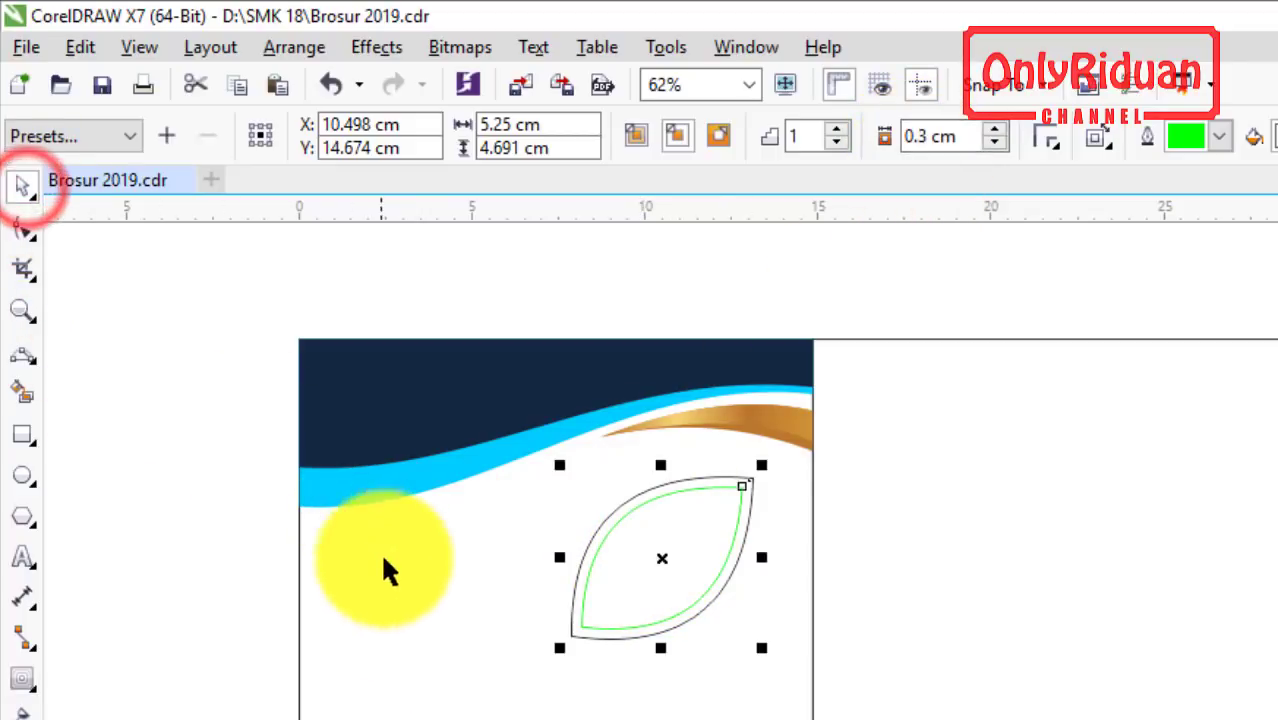
{"action": "left_click", "coordinate": [22, 678]}
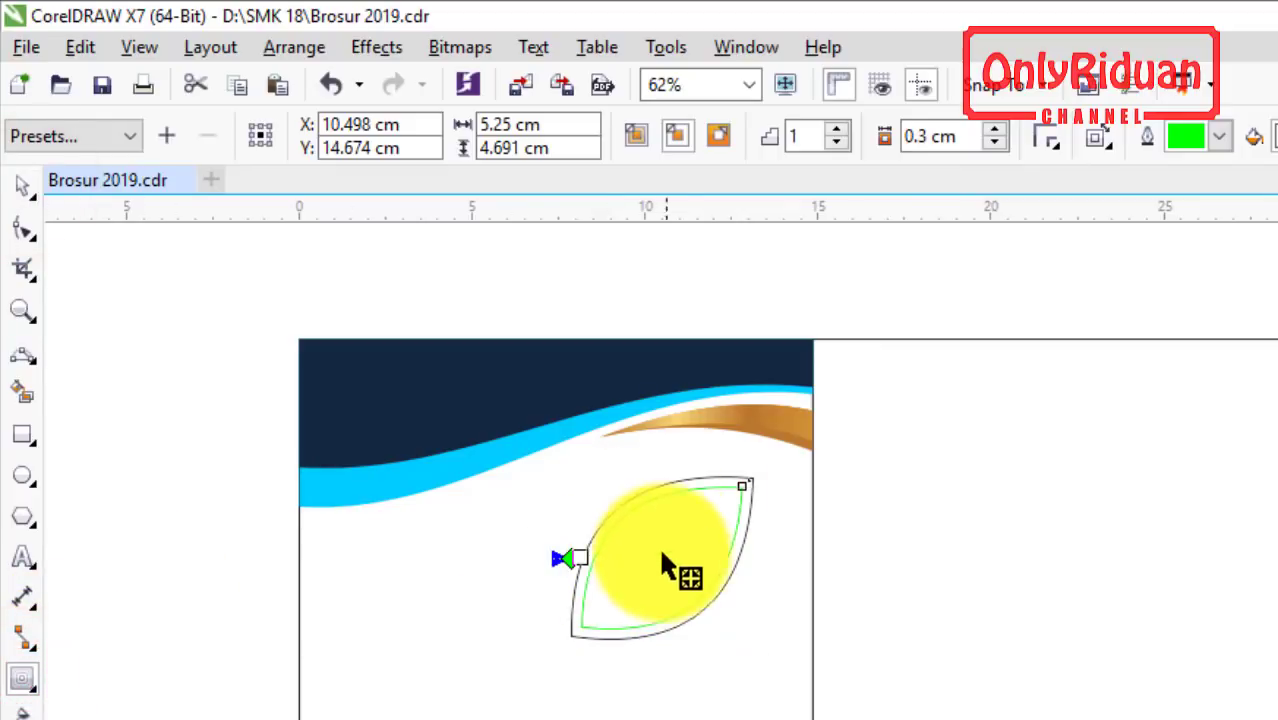
{"action": "key", "text": "ctrl+k"}
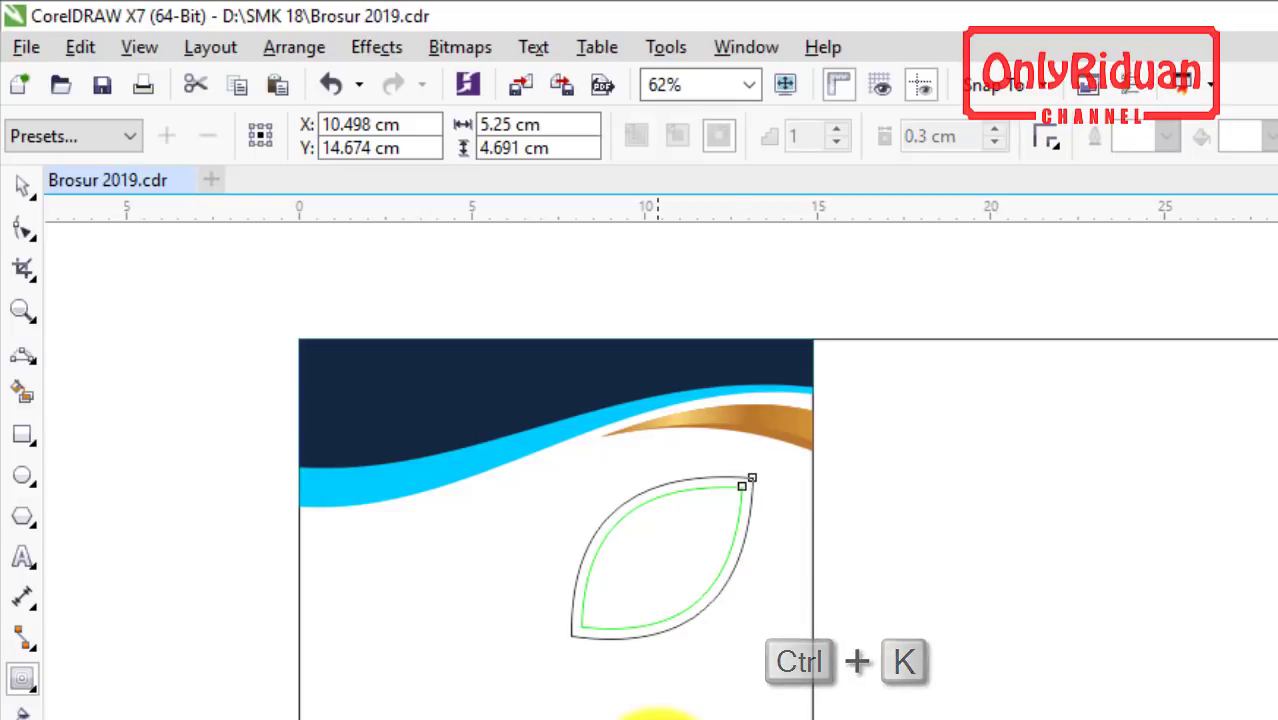
- Move the inner green leaf away from the outer one to check their separation, and undo the move
{"action": "left_click", "coordinate": [22, 185]}
{"action": "left_click", "coordinate": [134, 371]}
{"action": "left_click_drag", "start_coordinate": [693, 530], "coordinate": [809, 567]}
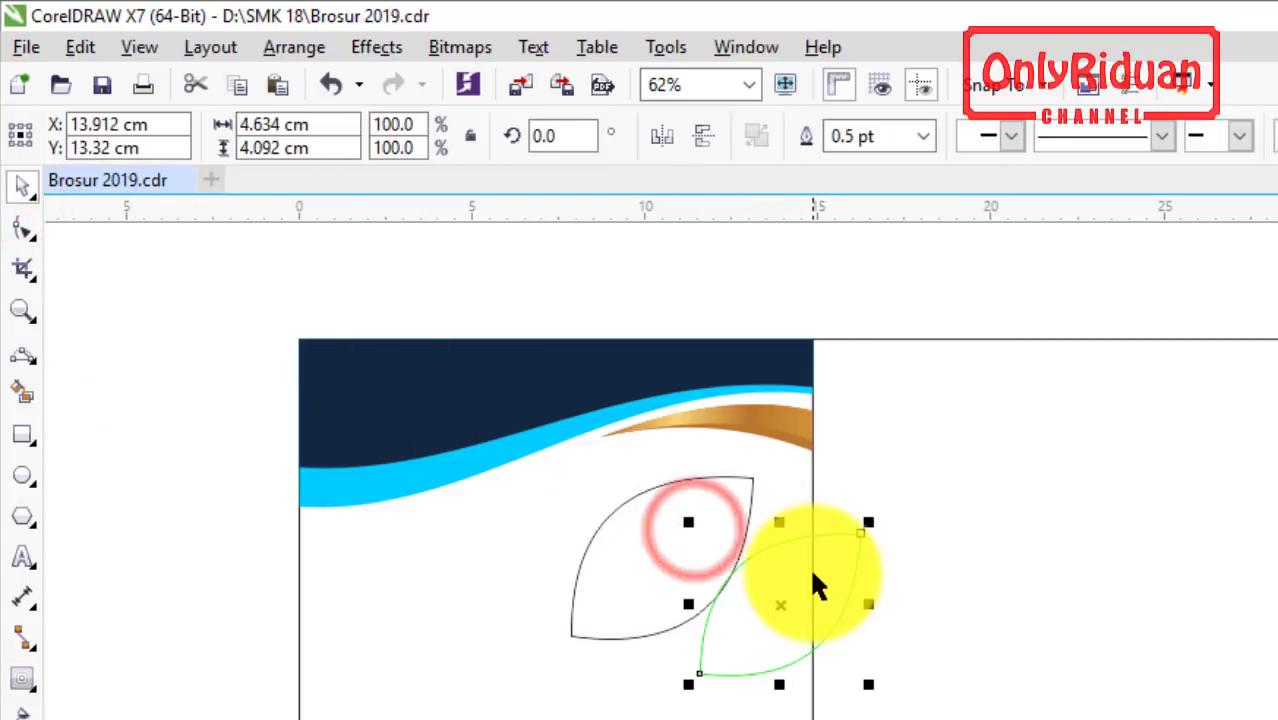
{"action": "key", "text": "ctrl+z"}
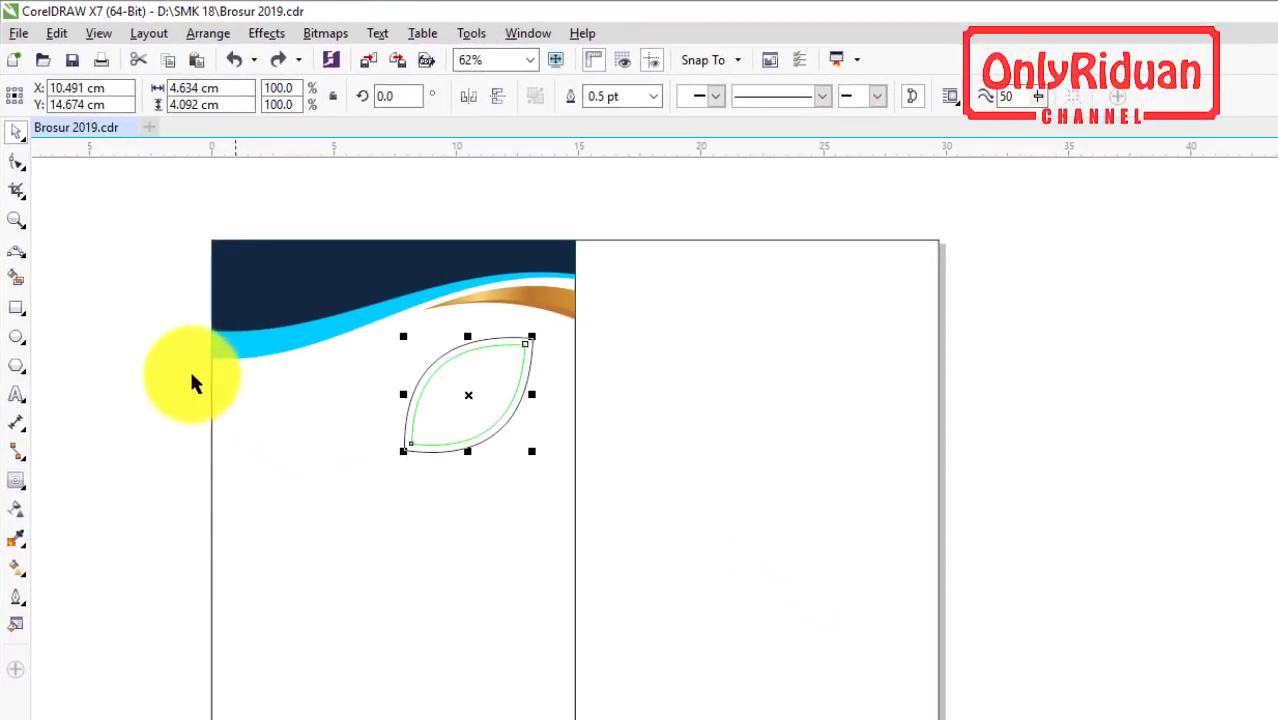
- Rotate a copy of both leaf outlines about 78° clockwise around their lower tip and shrink it to about 4.8 × 3.9 cm
{"action": "left_click_drag", "start_coordinate": [148, 313], "coordinate": [571, 491]}
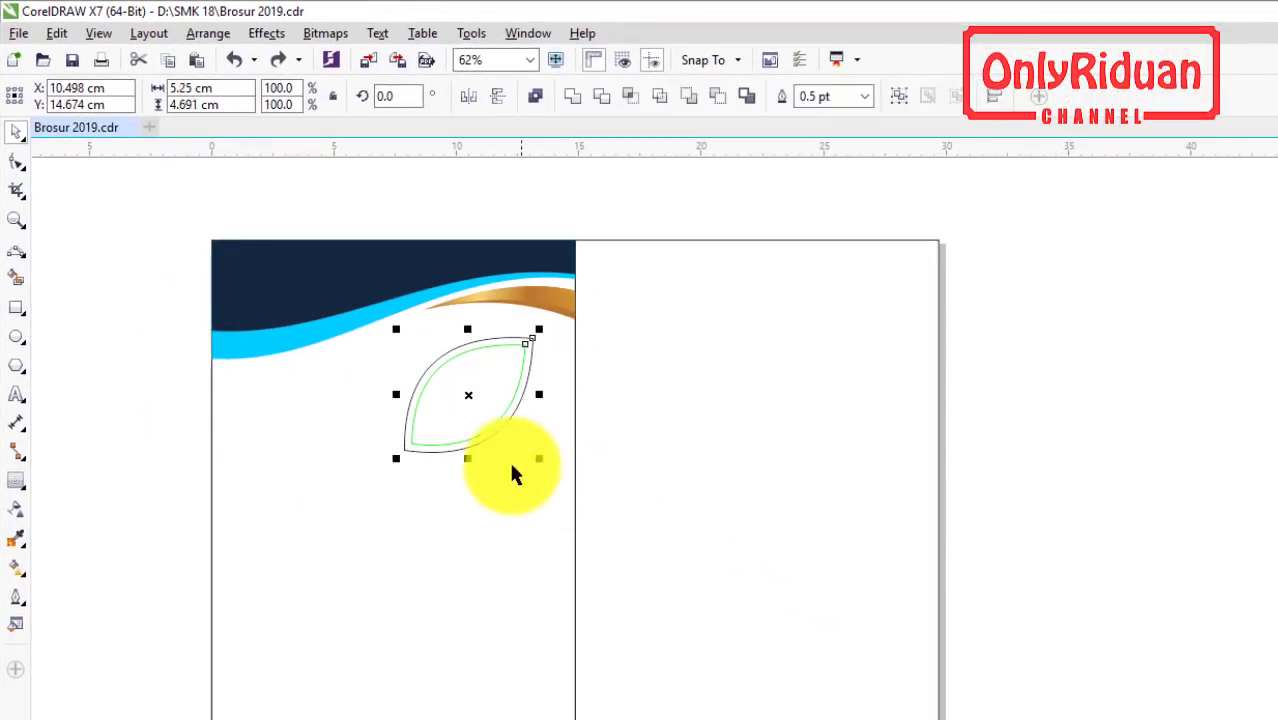
{"action": "left_click", "coordinate": [466, 399]}
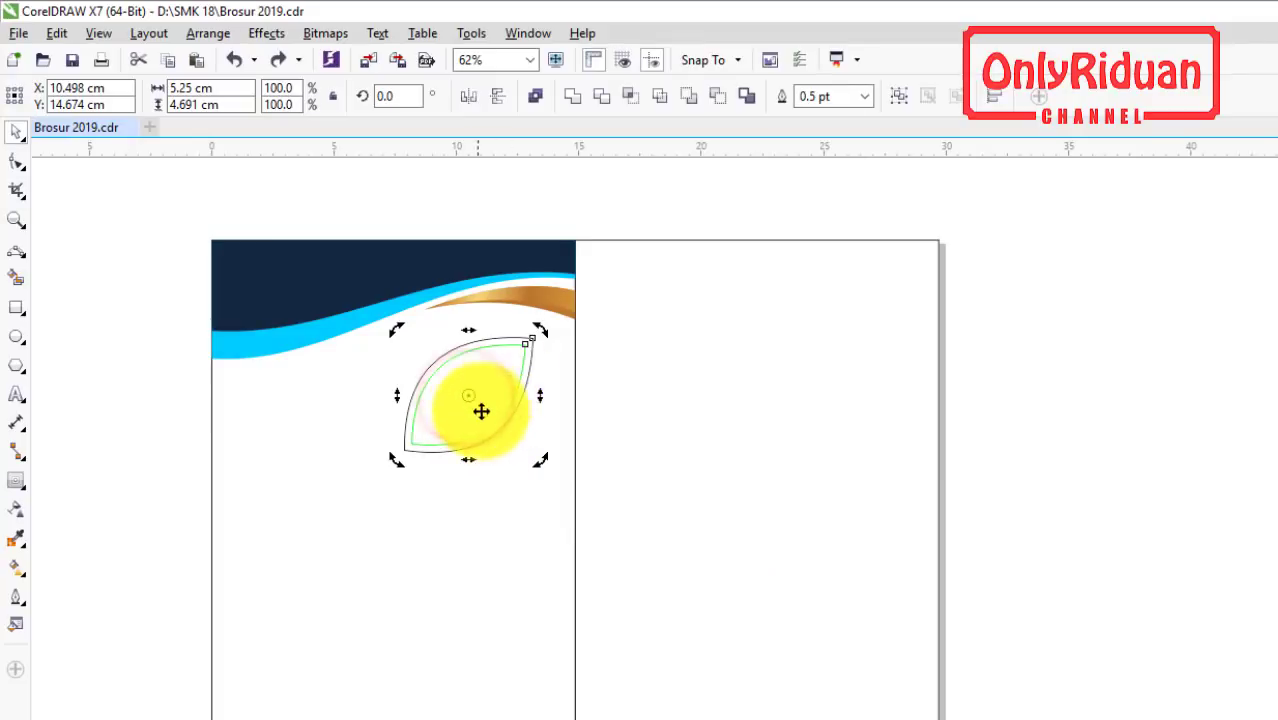
{"action": "left_click_drag", "start_coordinate": [467, 395], "coordinate": [404, 450]}
{"action": "left_click_drag", "start_coordinate": [540, 331], "coordinate": [541, 556]}
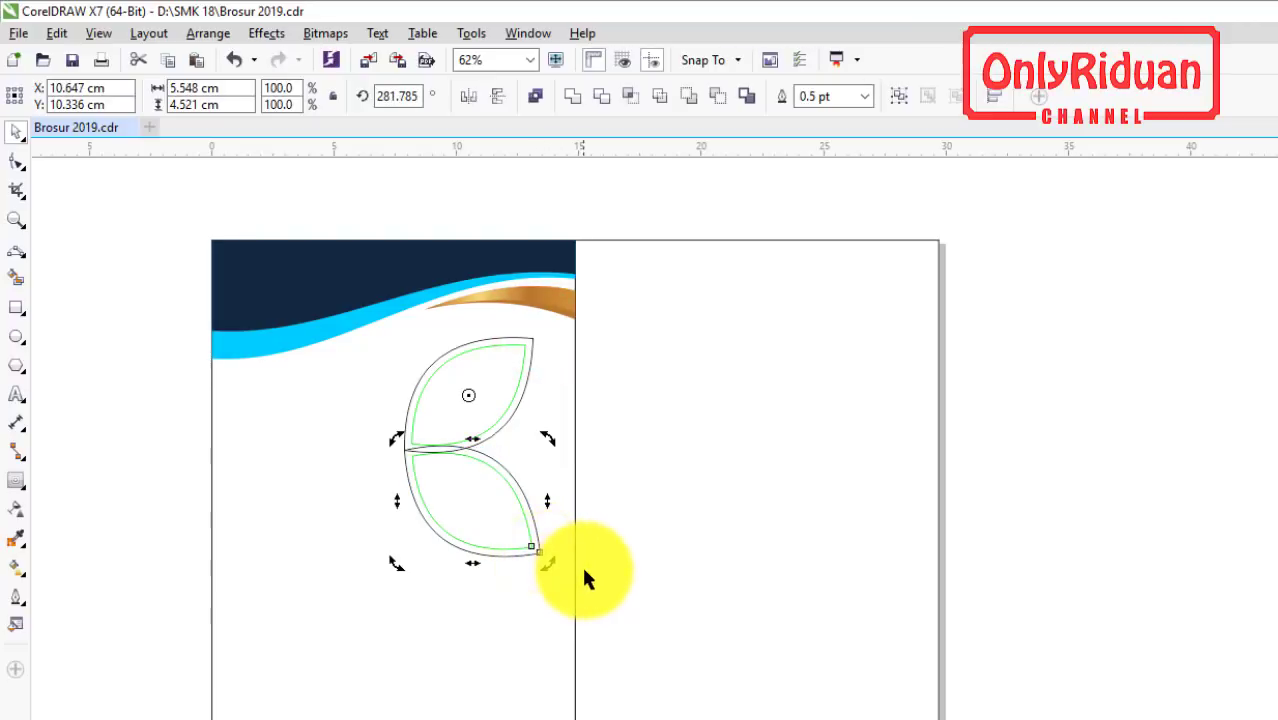
{"action": "left_click", "coordinate": [472, 500]}
{"action": "left_click_drag", "start_coordinate": [546, 562], "coordinate": [530, 572]}
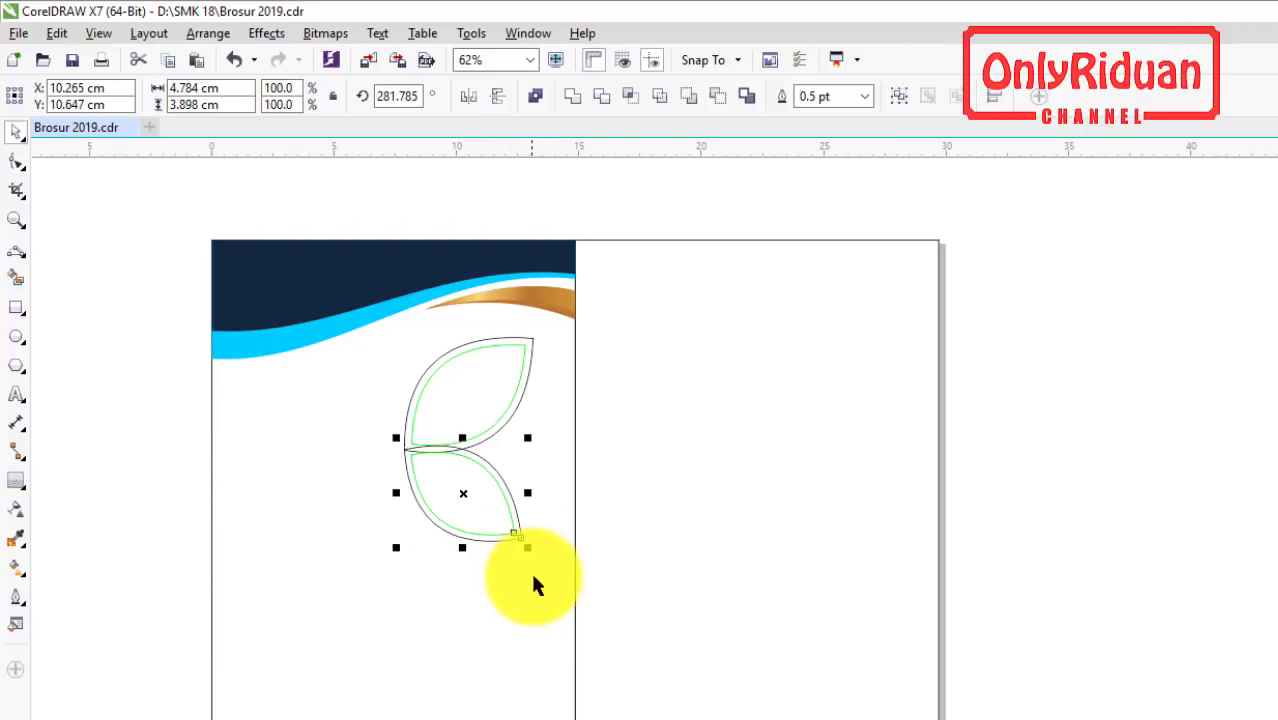
- Rotate a copy of the second leaf pair clockwise around the shared tip and shrink it to about 2.9 × 4.1 cm
{"action": "left_click", "coordinate": [470, 497]}
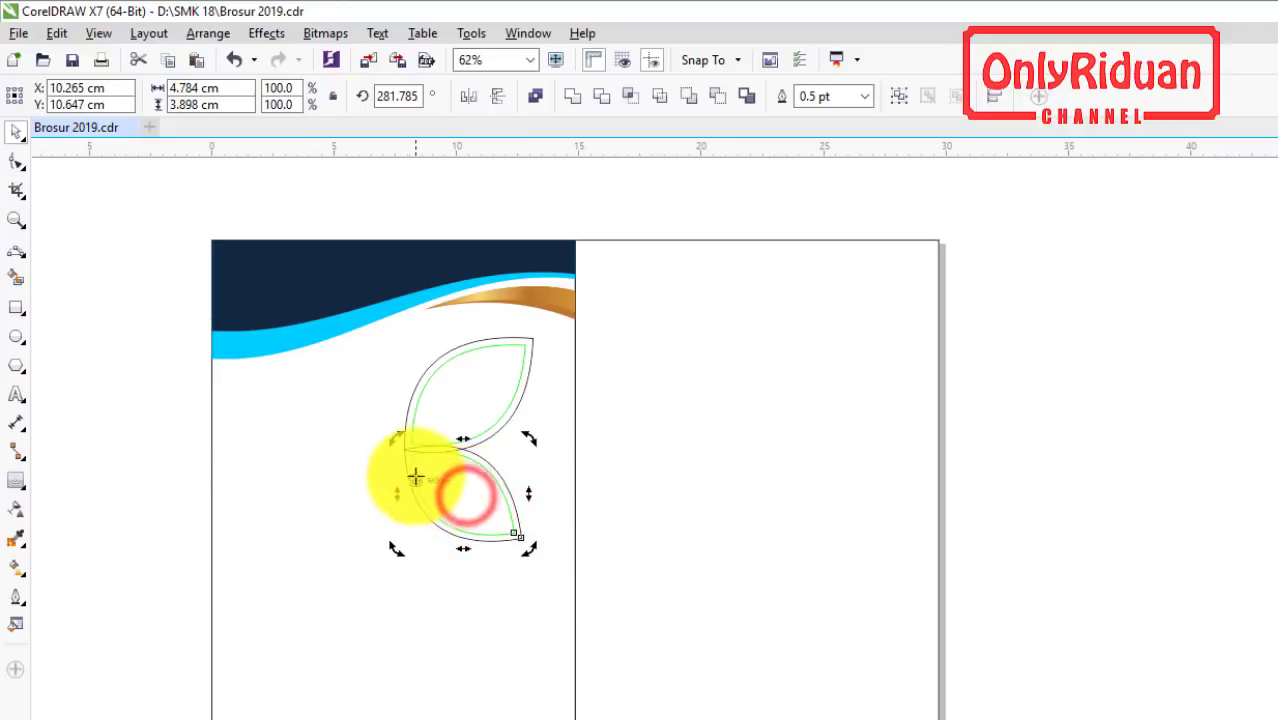
{"action": "left_click_drag", "start_coordinate": [528, 438], "coordinate": [427, 555]}
{"action": "left_click", "coordinate": [369, 513]}
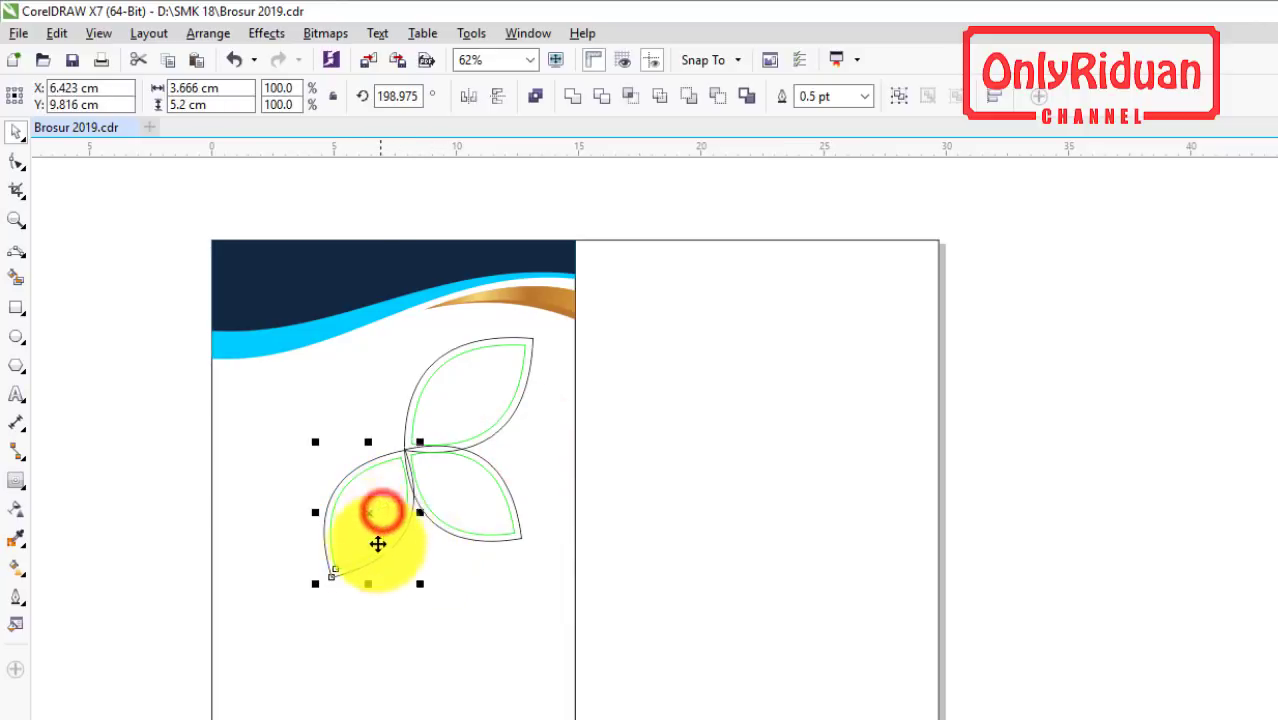
{"action": "left_click_drag", "start_coordinate": [318, 587], "coordinate": [335, 556]}
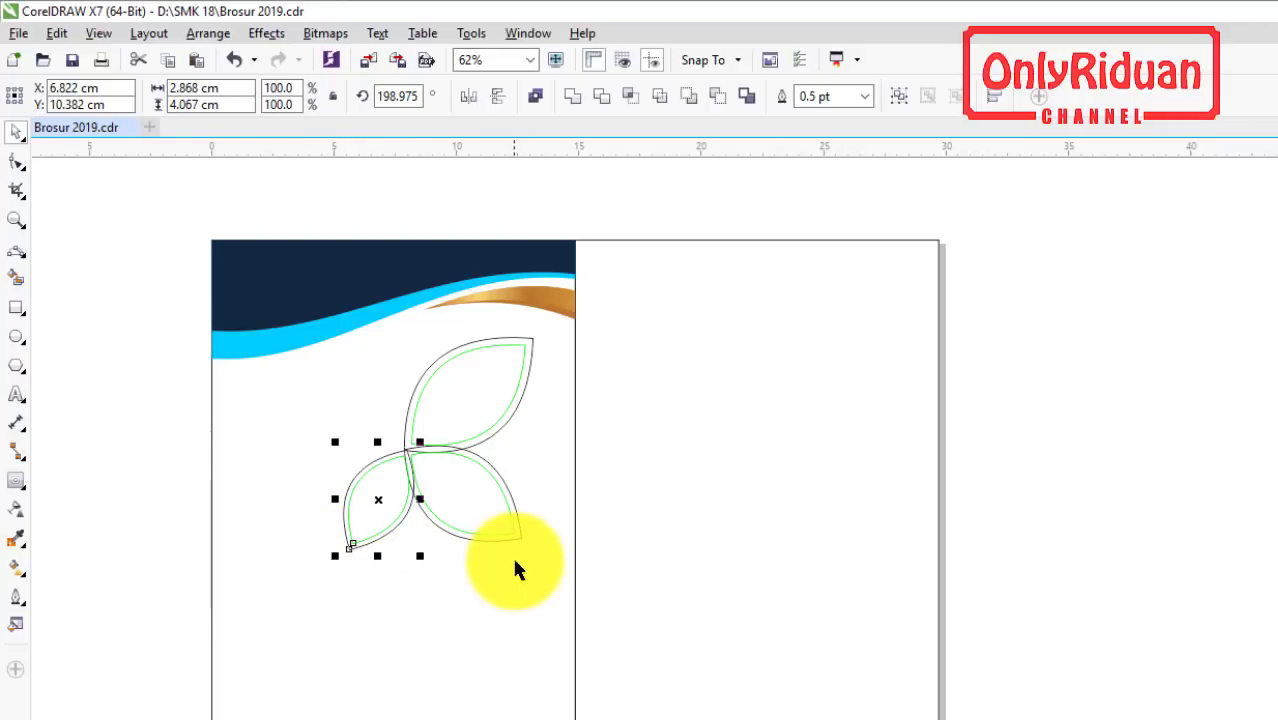
- Rotate a copy of the third leaf pair clockwise around the shared tip and shrink it into the smallest, upper-left petal
{"action": "left_click", "coordinate": [376, 500]}
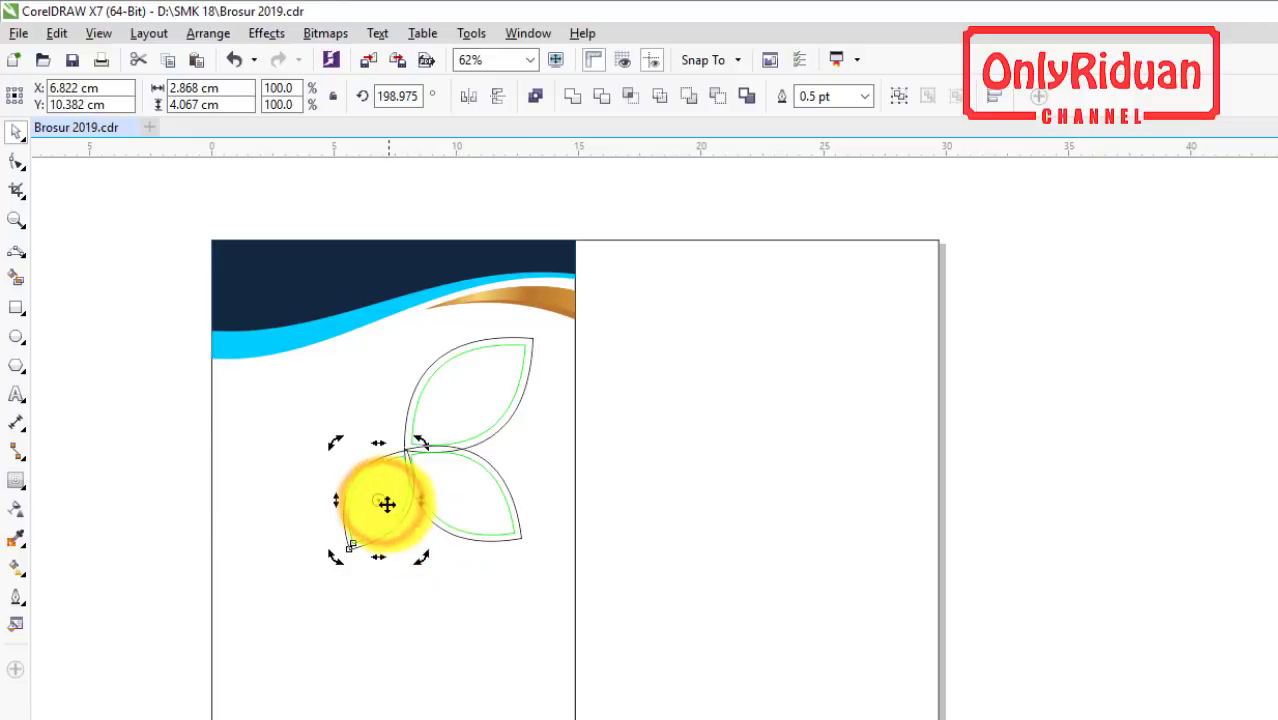
{"action": "left_click_drag", "start_coordinate": [379, 498], "coordinate": [404, 450]}
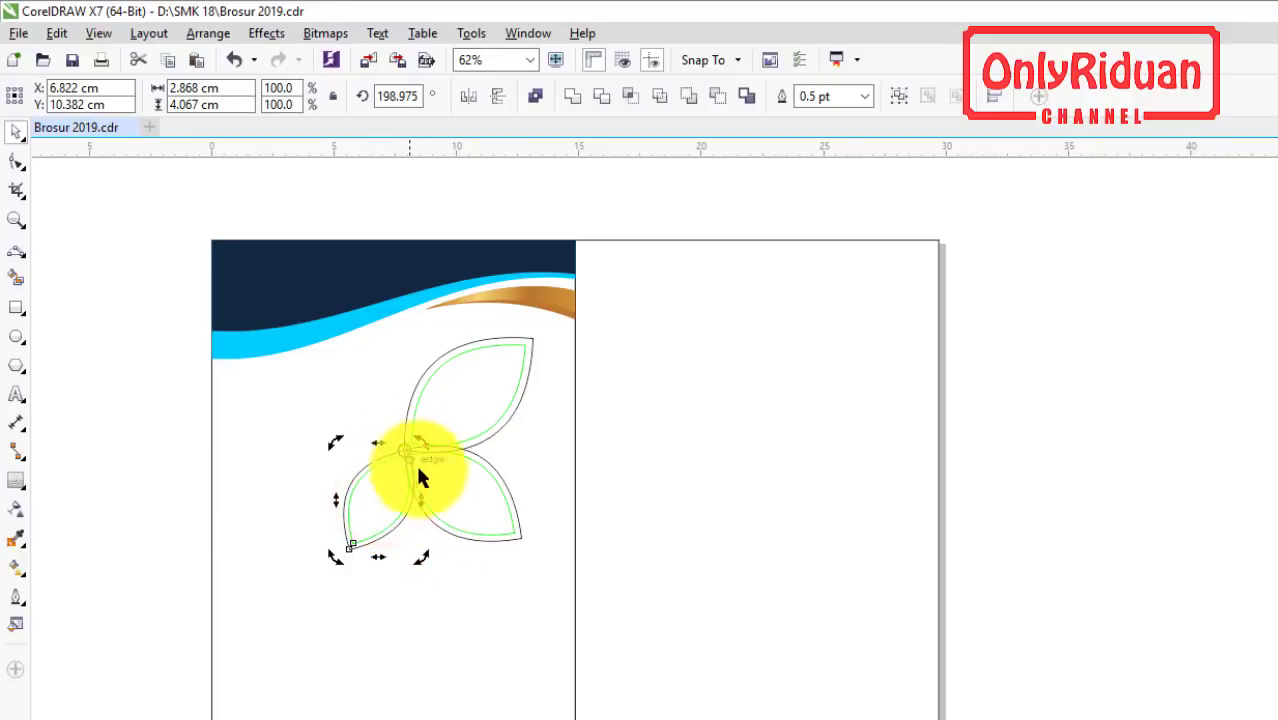
{"action": "left_click_drag", "start_coordinate": [421, 555], "coordinate": [318, 450]}
{"action": "left_click", "coordinate": [355, 420]}
{"action": "left_click_drag", "start_coordinate": [304, 370], "coordinate": [357, 428]}
- Enlarge all four leaf pairs together to about 9.4 × 10.5 cm, and rotate the arrangement about 10° clockwise
{"action": "left_click", "coordinate": [134, 416]}
{"action": "left_click_drag", "start_coordinate": [148, 288], "coordinate": [557, 585]}
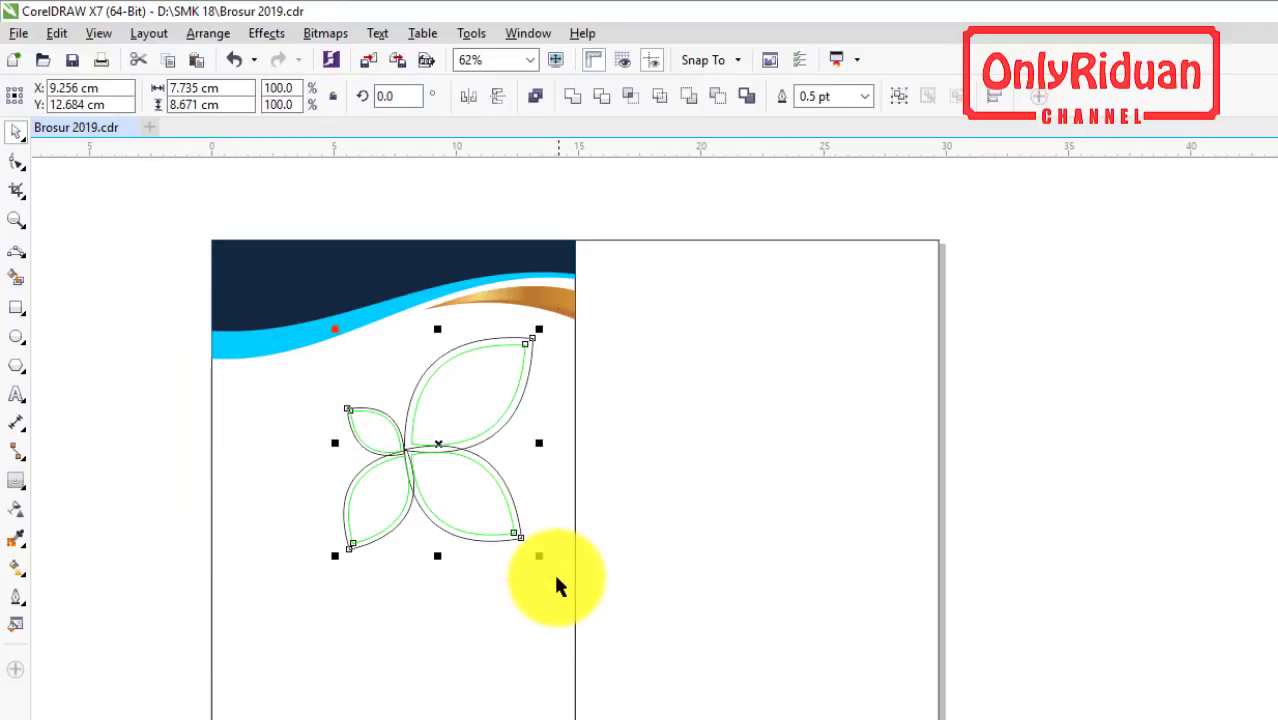
{"action": "left_click_drag", "start_coordinate": [335, 555], "coordinate": [294, 599]}
{"action": "key", "text": "Escape"}
{"action": "left_click_drag", "start_coordinate": [419, 469], "coordinate": [442, 475]}
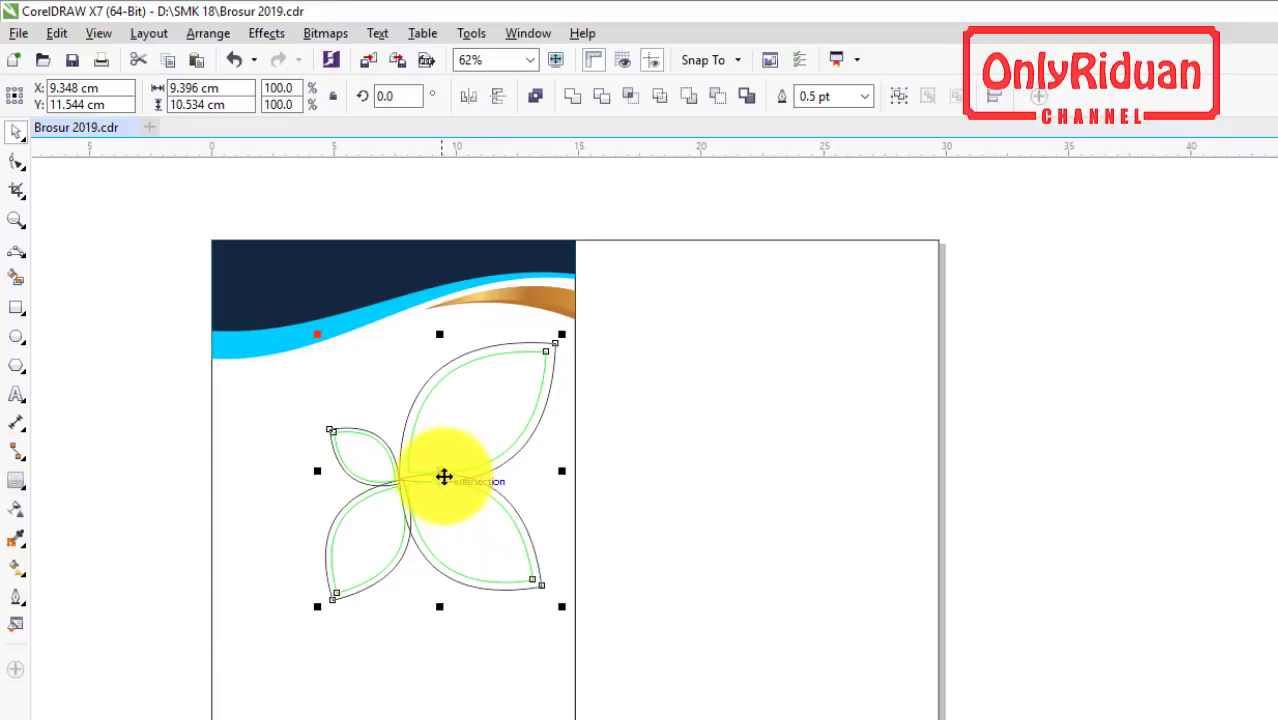
{"action": "left_click", "coordinate": [442, 472]}
{"action": "left_click_drag", "start_coordinate": [563, 337], "coordinate": [585, 357]}
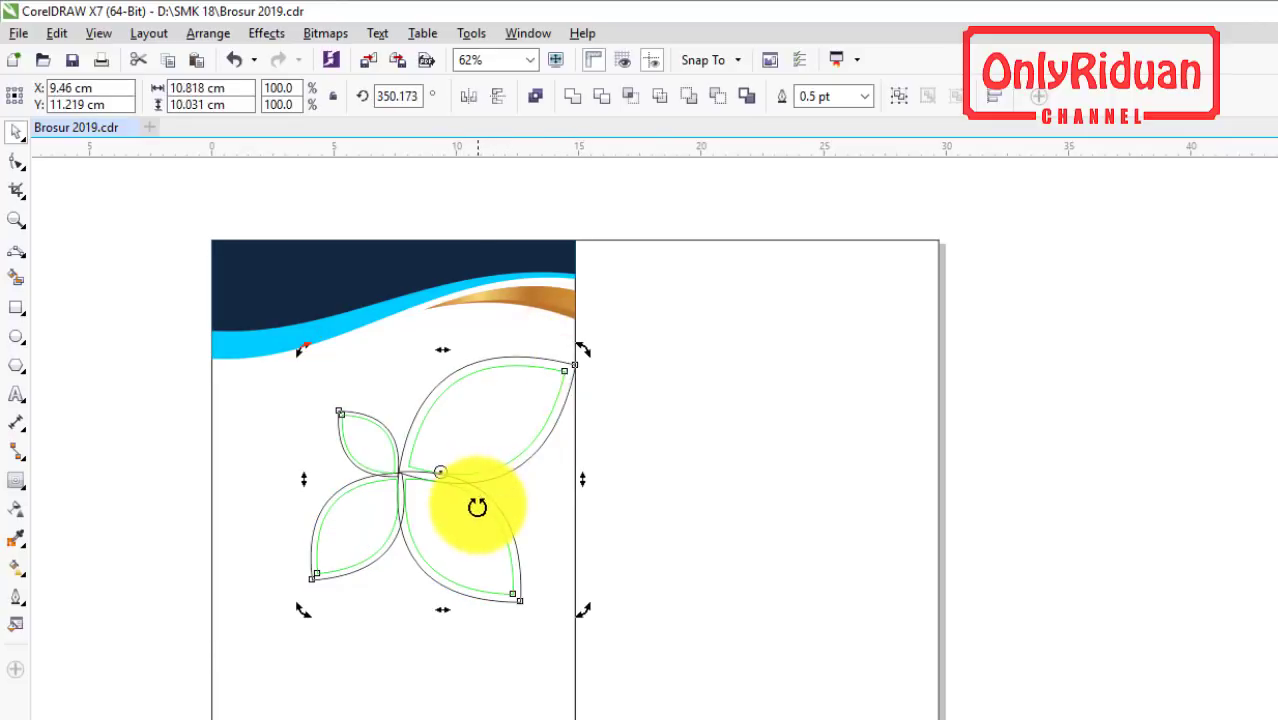
- Move the four leaf pairs together slightly up and left, centring them at about X 9.03 cm, Y 11.54 cm
{"action": "left_click_drag", "start_coordinate": [482, 500], "coordinate": [472, 496]}
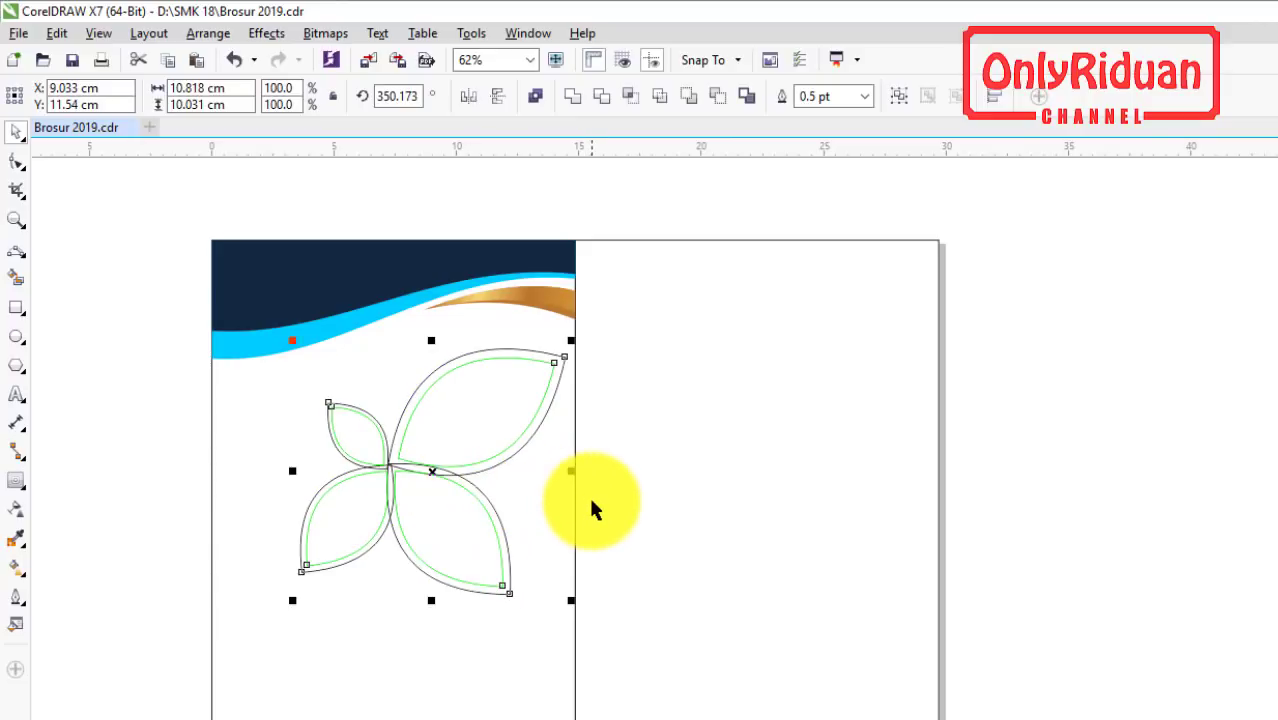
{"action": "left_click", "coordinate": [157, 405]}
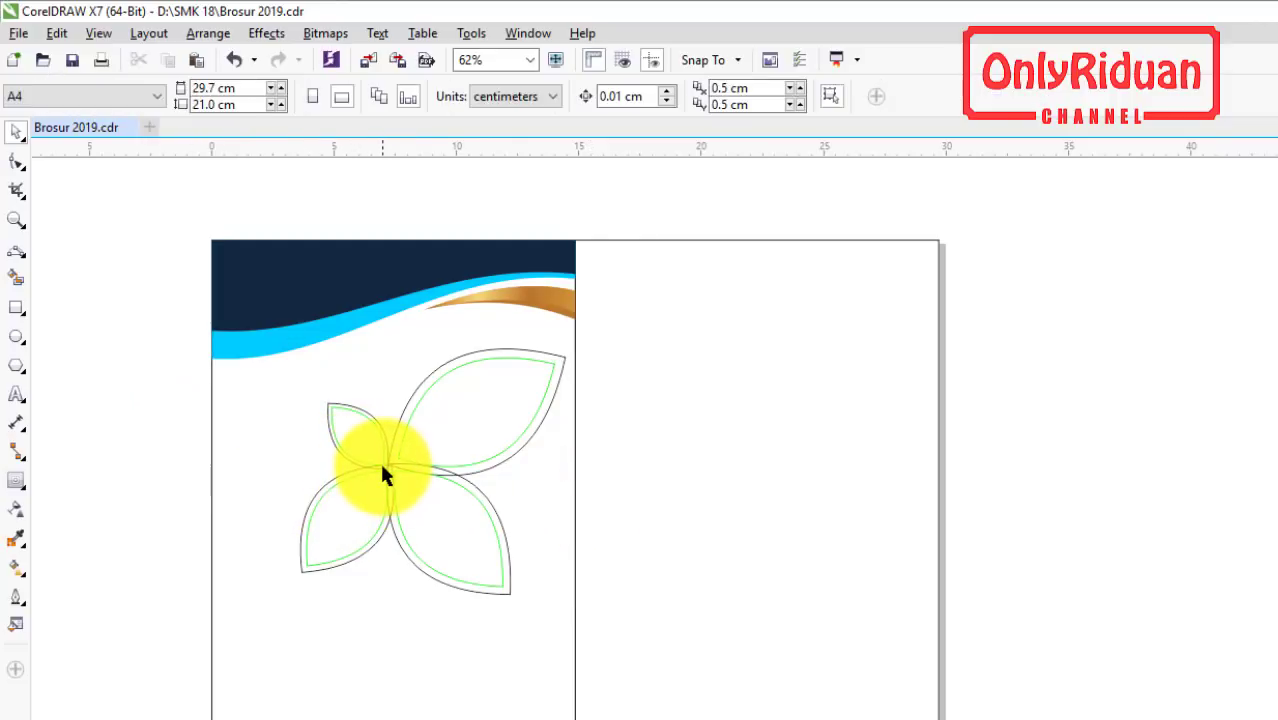
- Reposition the lower-left leaf pair so its inner tip meets the shared centre point of the arrangement
{"action": "scroll", "coordinate": [380, 464], "scroll_direction": "up", "scroll_amount": 2}
{"action": "scroll", "coordinate": [381, 473], "scroll_direction": "up", "scroll_amount": 2}
{"action": "scroll", "coordinate": [386, 479], "scroll_direction": "down", "scroll_amount": 2}
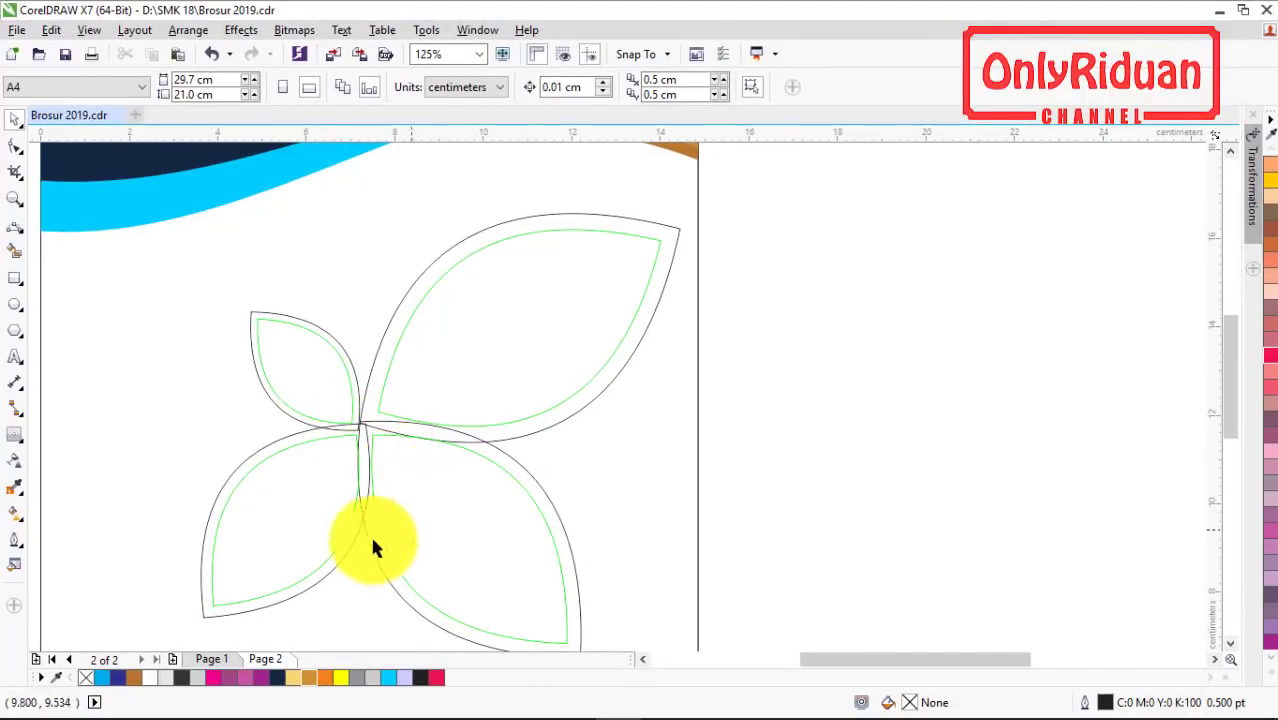
{"action": "scroll", "coordinate": [1236, 390], "scroll_direction": "down", "scroll_amount": 3}
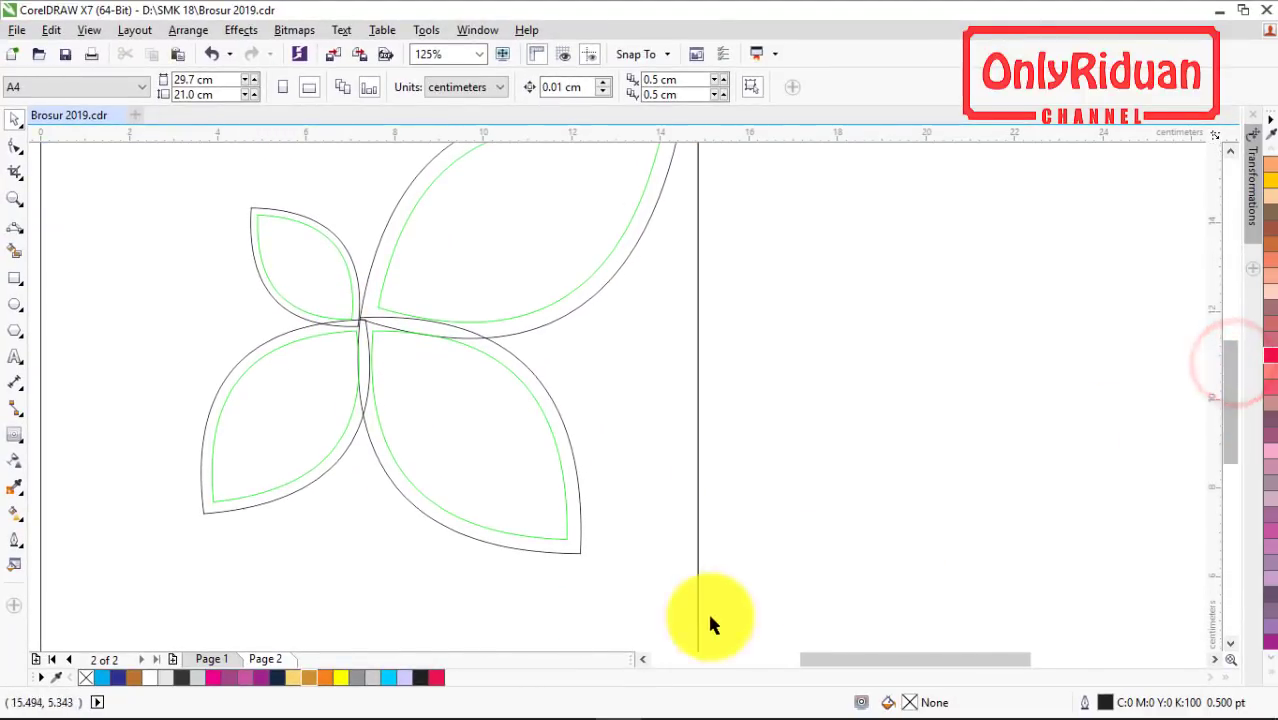
{"action": "left_click", "coordinate": [644, 659]}
{"action": "left_click_drag", "start_coordinate": [214, 274], "coordinate": [625, 532]}
{"action": "left_click_drag", "start_coordinate": [548, 394], "coordinate": [474, 445]}
{"action": "left_click_drag", "start_coordinate": [529, 370], "coordinate": [586, 346]}
- Reposition the smallest, upper-left leaf pair so its inner tip sits exactly on the shared centre point
{"action": "left_click_drag", "start_coordinate": [208, 177], "coordinate": [612, 355]}
{"action": "left_click_drag", "start_coordinate": [557, 278], "coordinate": [468, 251]}
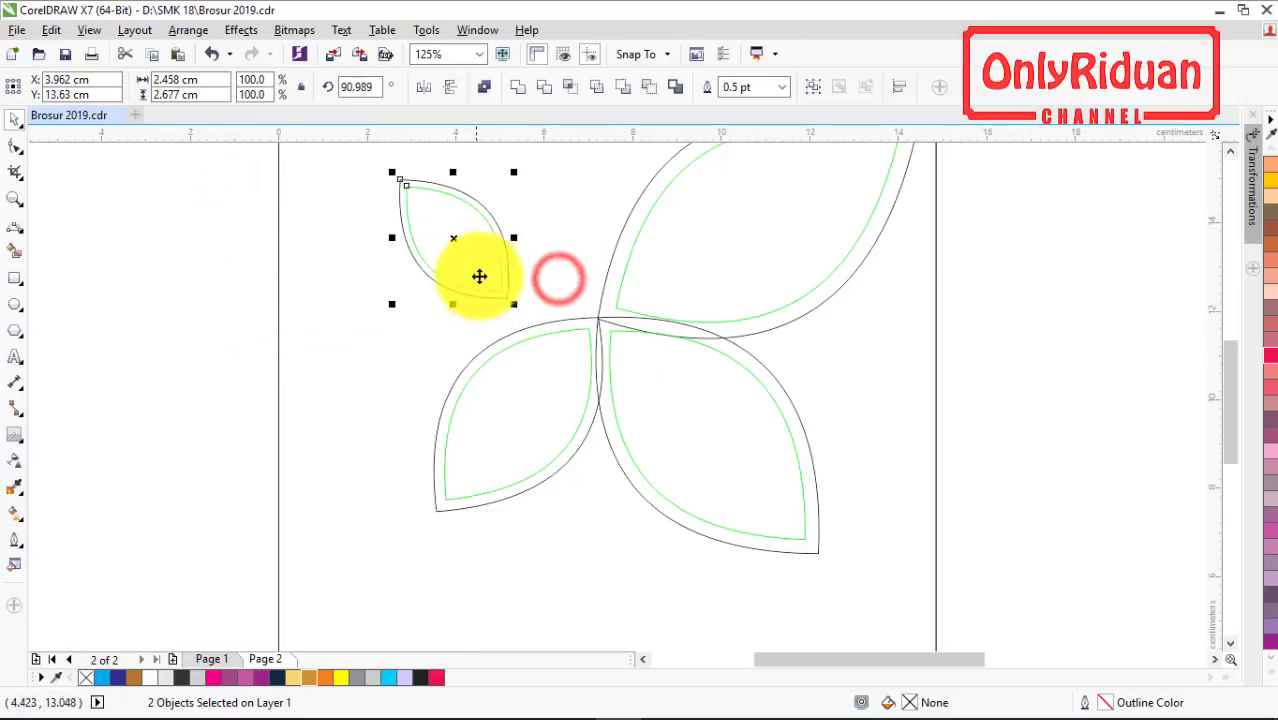
{"action": "left_click_drag", "start_coordinate": [507, 298], "coordinate": [599, 318]}
{"action": "scroll", "coordinate": [598, 318], "scroll_direction": "up", "scroll_amount": 3}
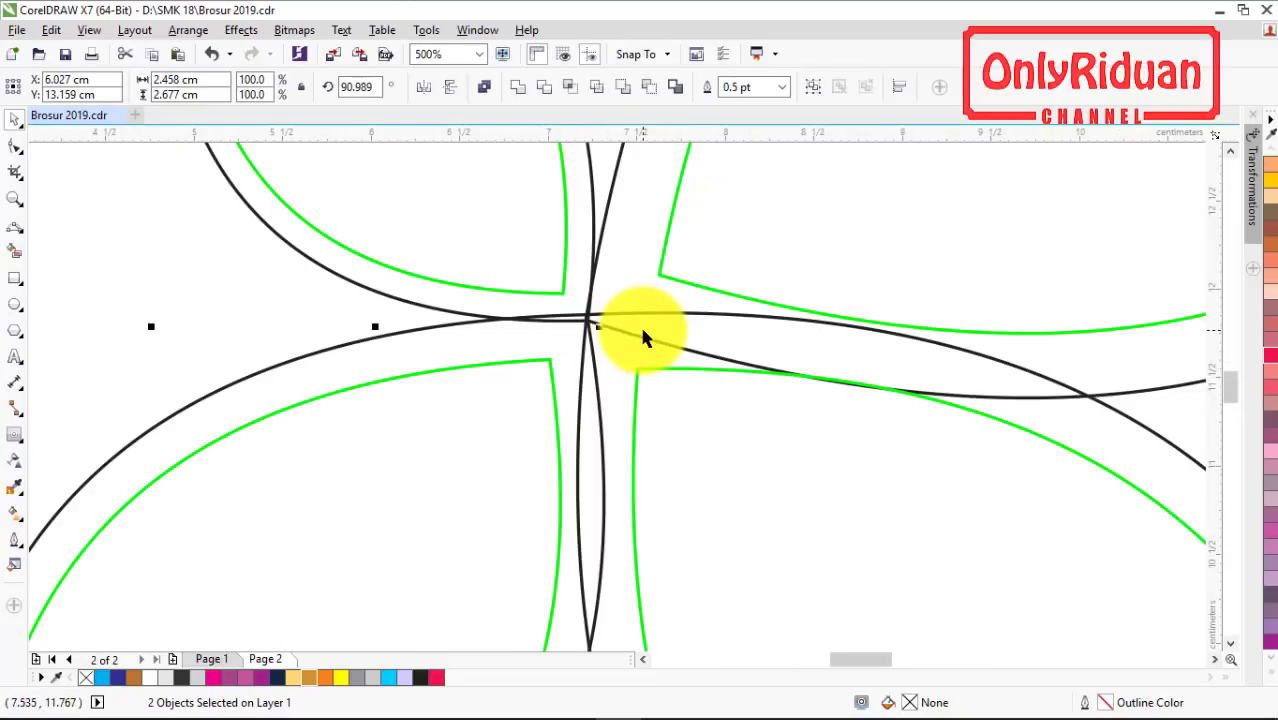
{"action": "mouse_move", "coordinate": [585, 321]}
{"action": "left_mouse_down"}
{"action": "mouse_move", "coordinate": [531, 277]}
{"action": "mouse_move", "coordinate": [591, 316]}
{"action": "left_mouse_up"}
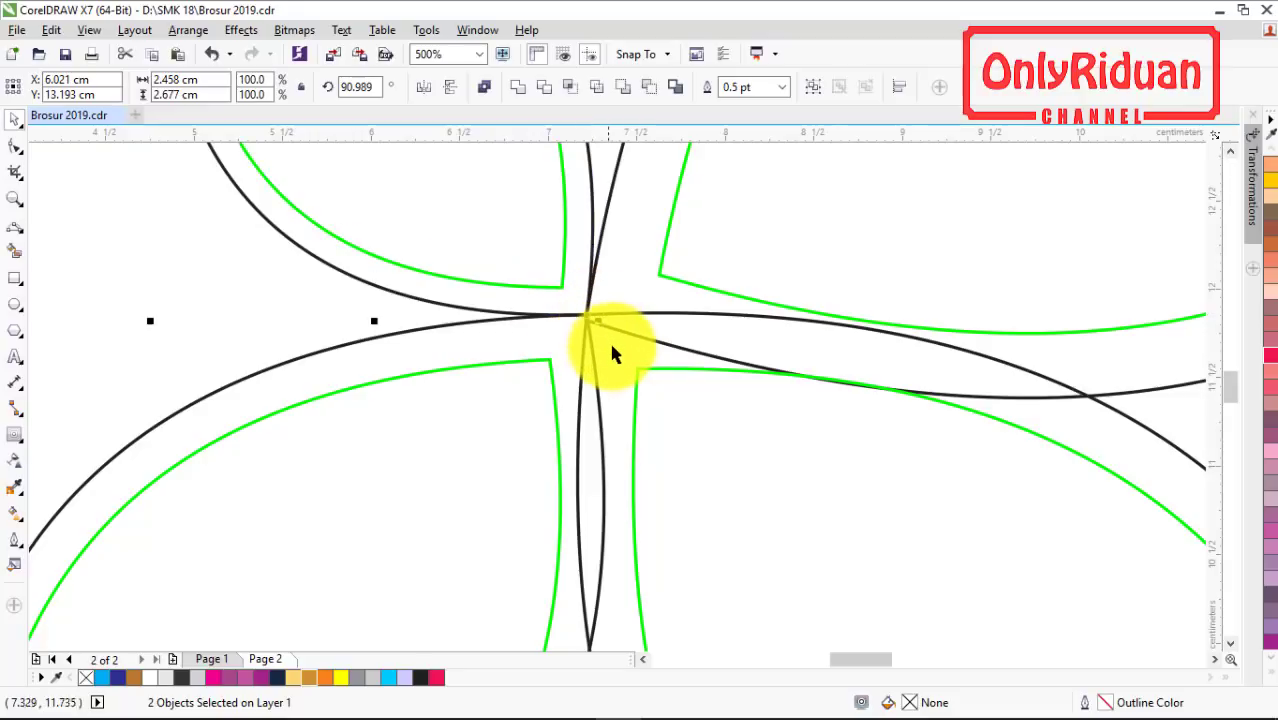
- Pull the lower-right leaf pair away from the centre and place its tip back on the shared point
{"action": "scroll", "coordinate": [612, 342], "scroll_direction": "down", "scroll_amount": 3}
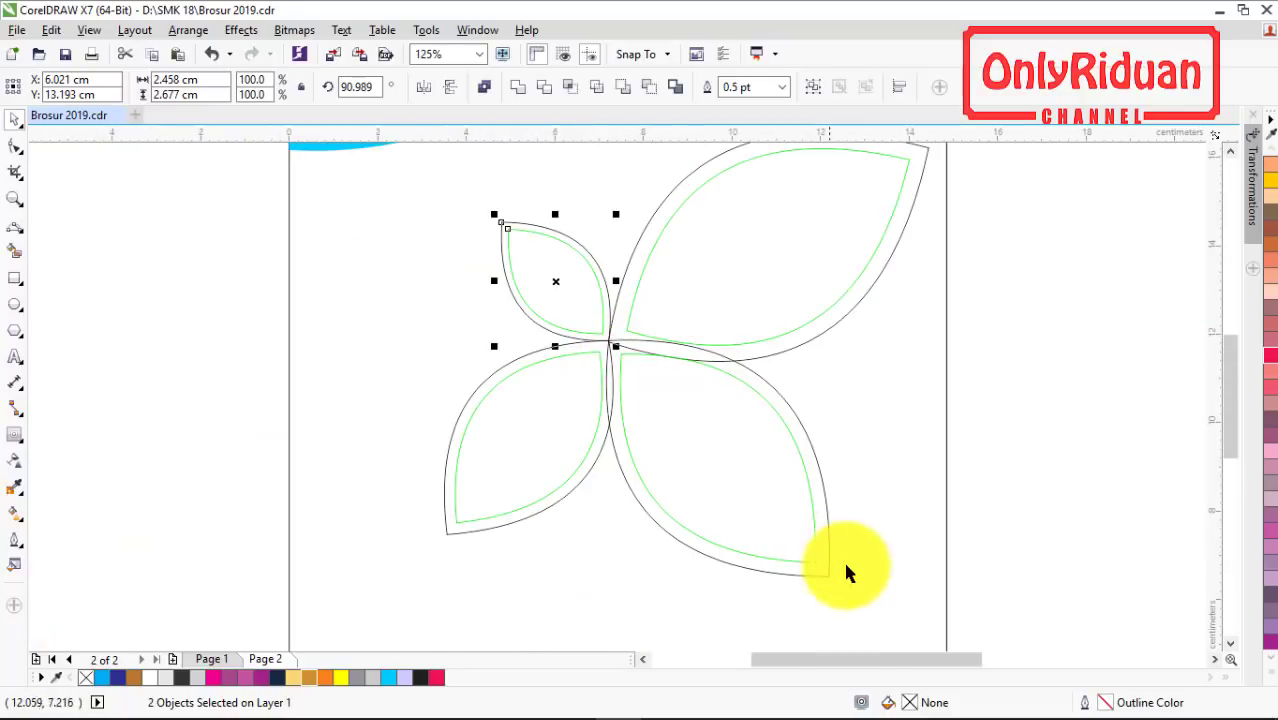
{"action": "scroll", "coordinate": [820, 565], "scroll_direction": "down", "scroll_amount": 1}
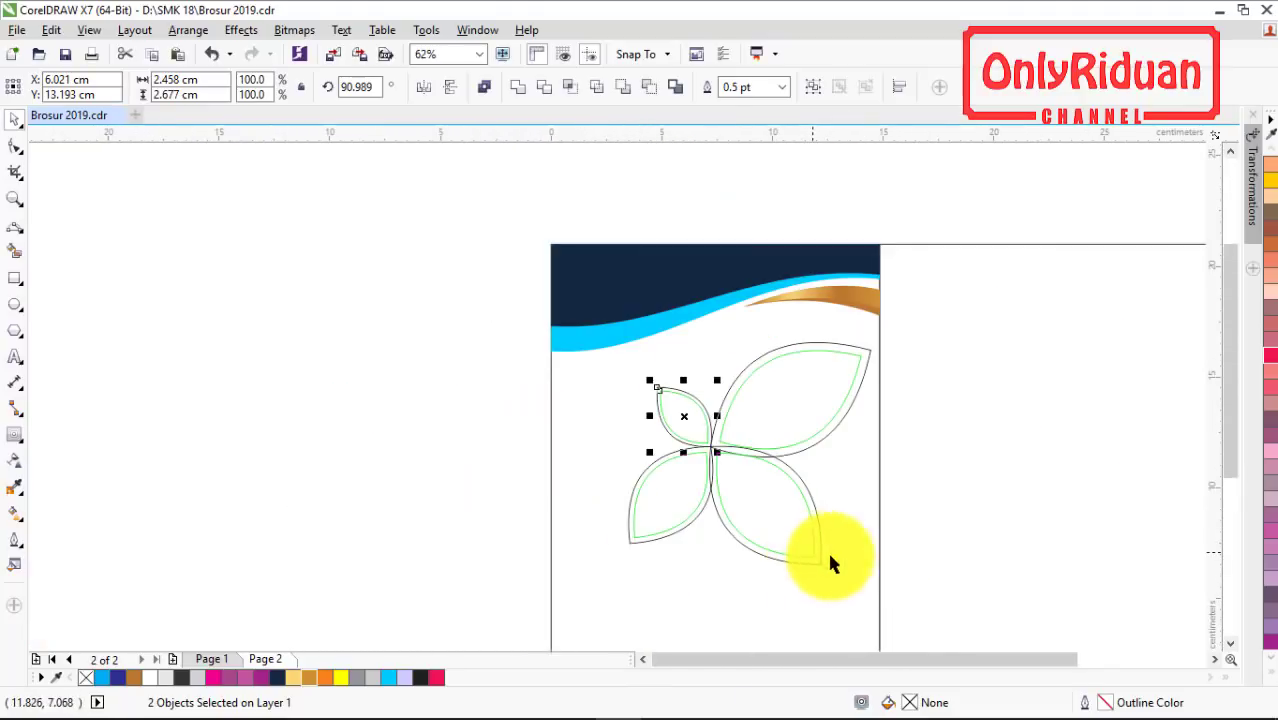
{"action": "left_click_drag", "start_coordinate": [1230, 402], "coordinate": [1248, 470]}
{"action": "left_click_drag", "start_coordinate": [877, 586], "coordinate": [690, 276]}
{"action": "scroll", "coordinate": [739, 297], "scroll_direction": "up", "scroll_amount": 4}
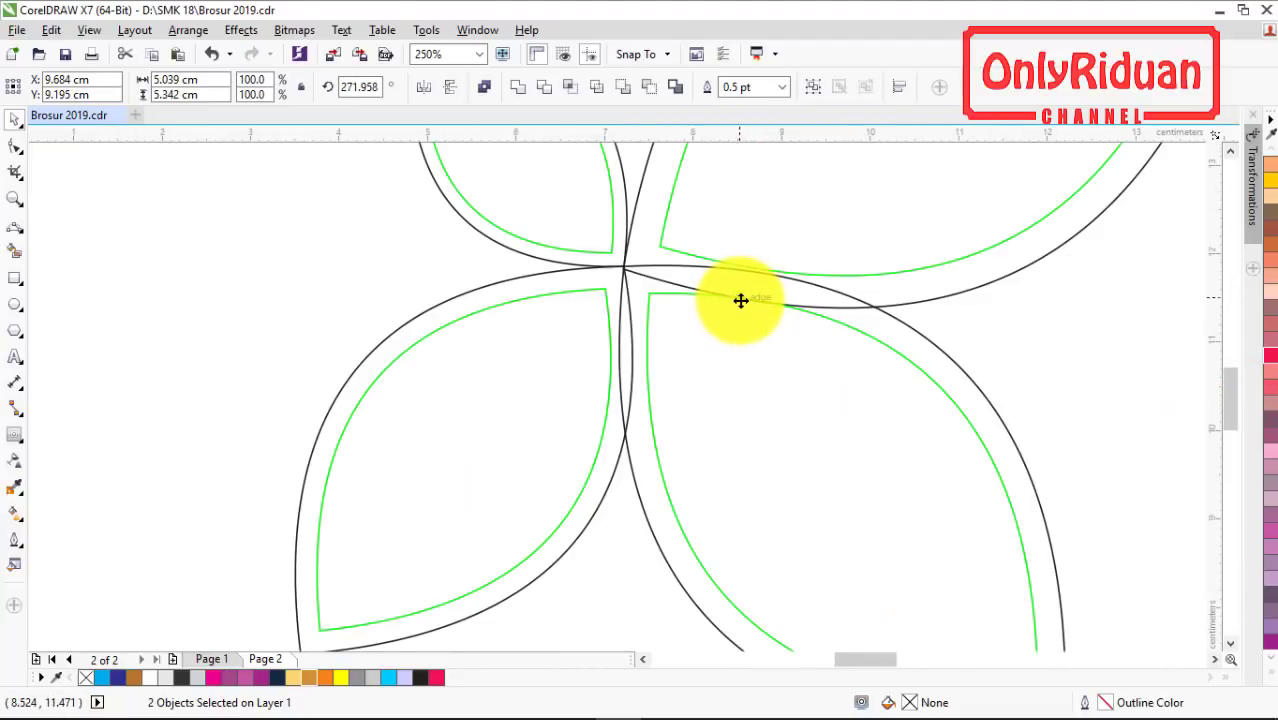
{"action": "left_click_drag", "start_coordinate": [681, 325], "coordinate": [745, 428]}
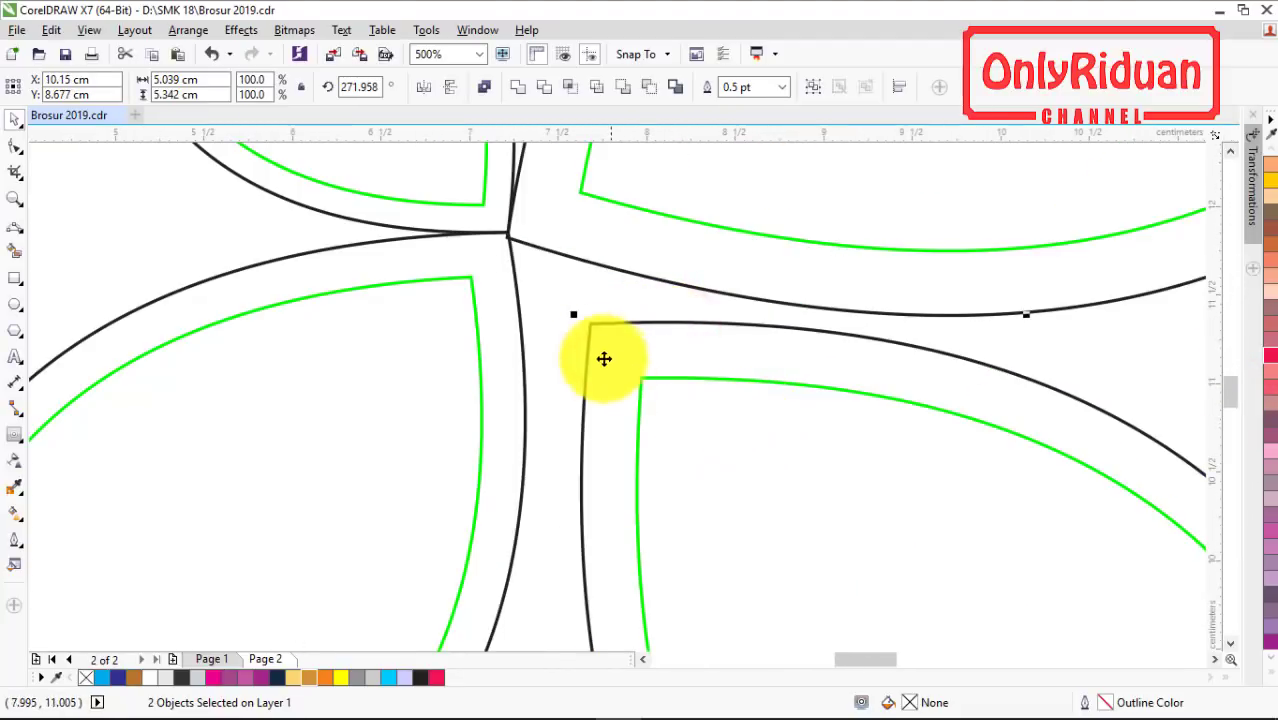
{"action": "left_click_drag", "start_coordinate": [593, 325], "coordinate": [510, 233]}
{"action": "scroll", "coordinate": [555, 259], "scroll_direction": "down", "scroll_amount": 6}
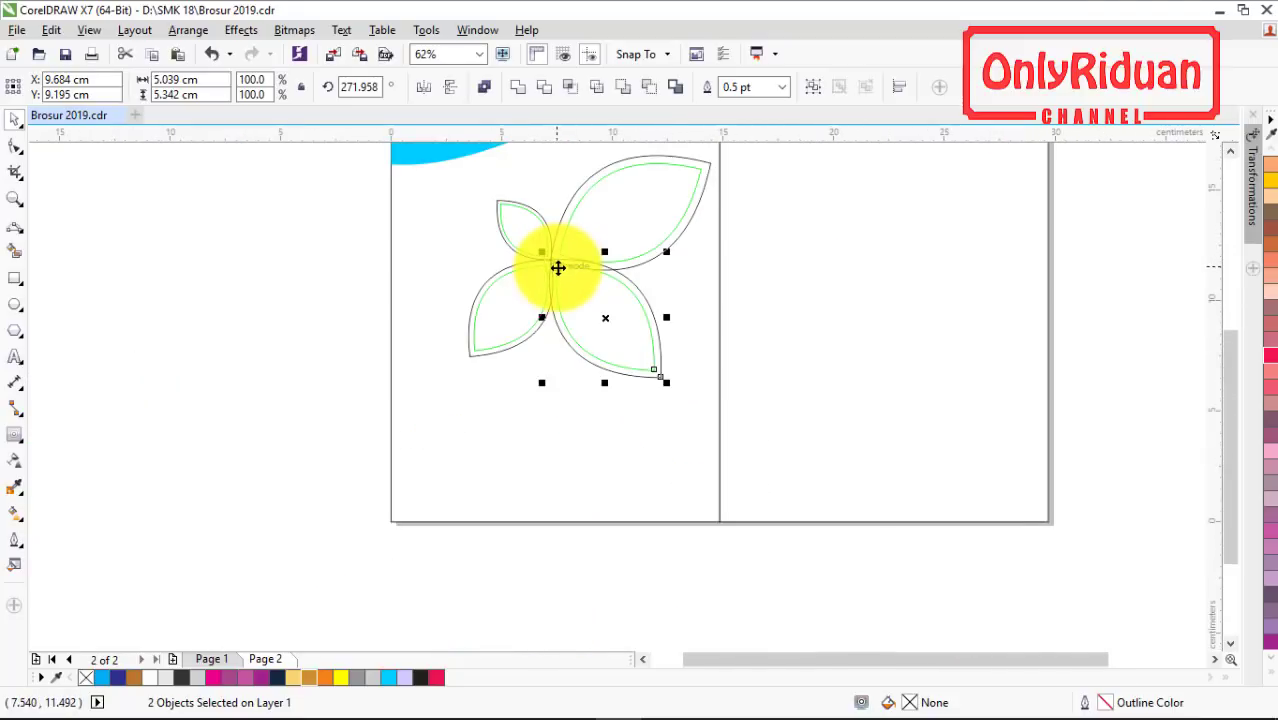
- Compare the arrangement with the finished brochure on page 1, and rotate all four leaf pairs on page 2 together about 4° counterclockwise
{"action": "left_click", "coordinate": [1230, 150]}
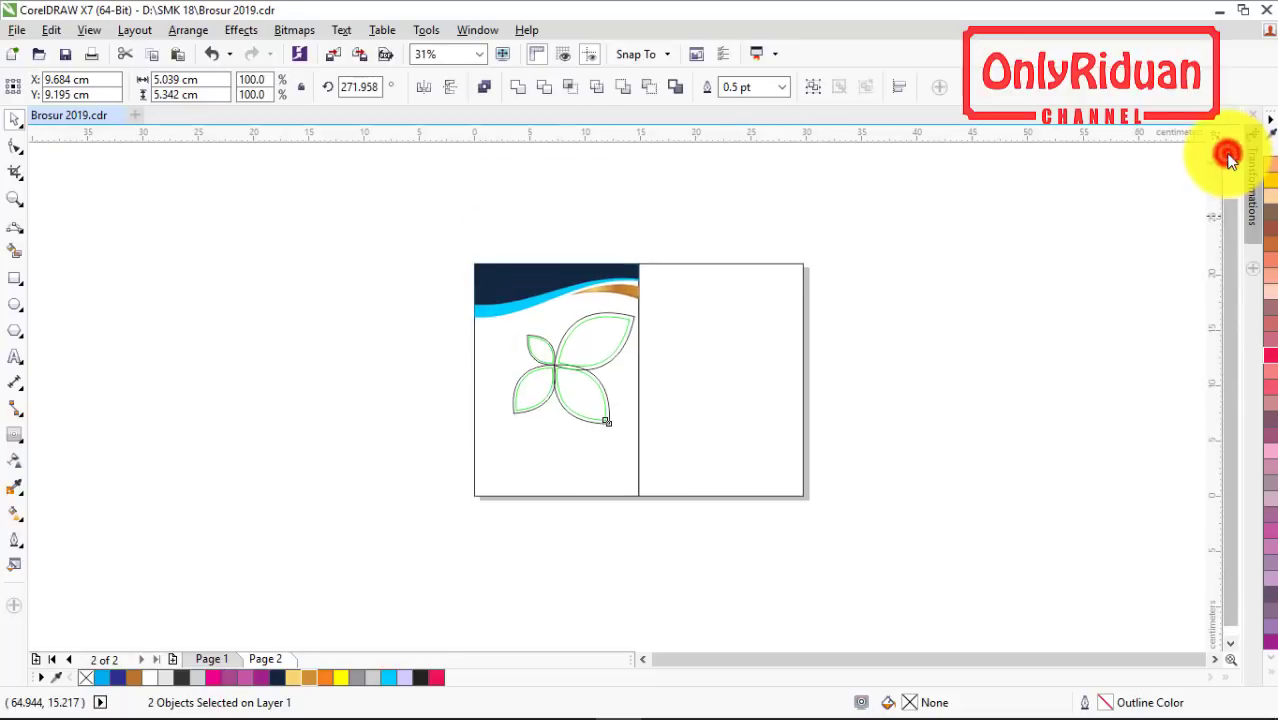
{"action": "left_click", "coordinate": [459, 376]}
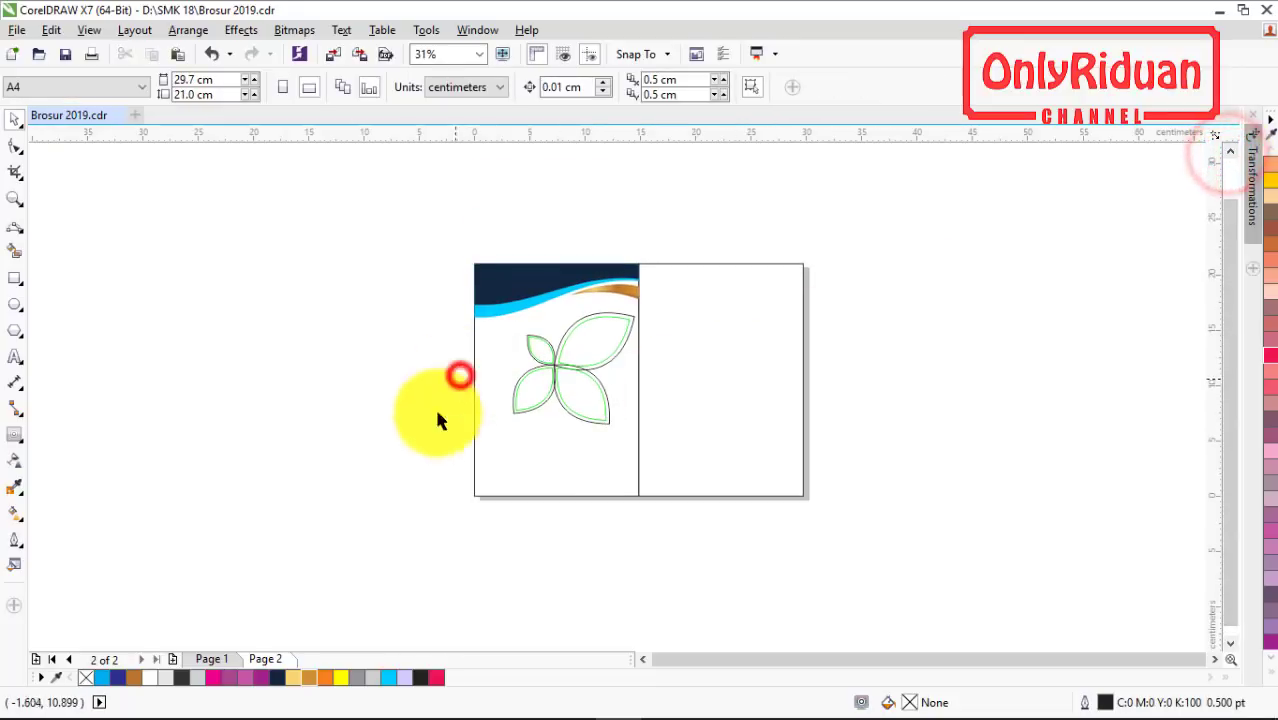
{"action": "left_click", "coordinate": [226, 663]}
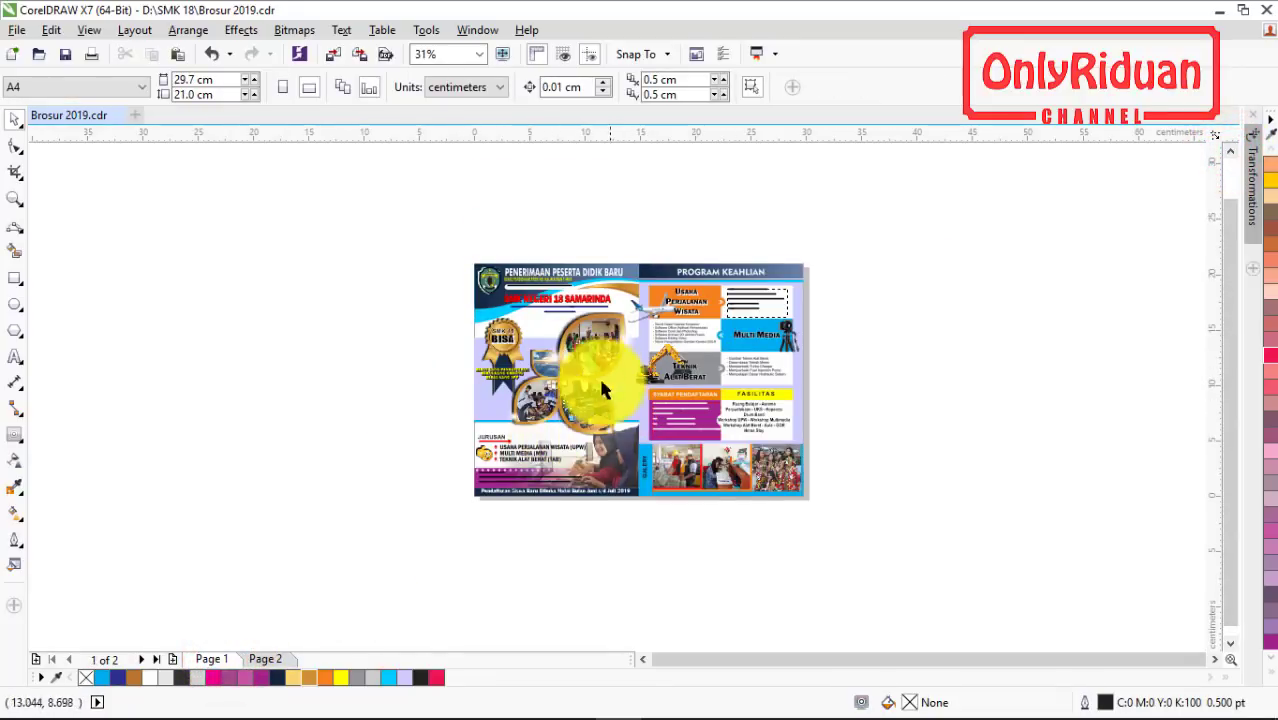
{"action": "left_click", "coordinate": [268, 660]}
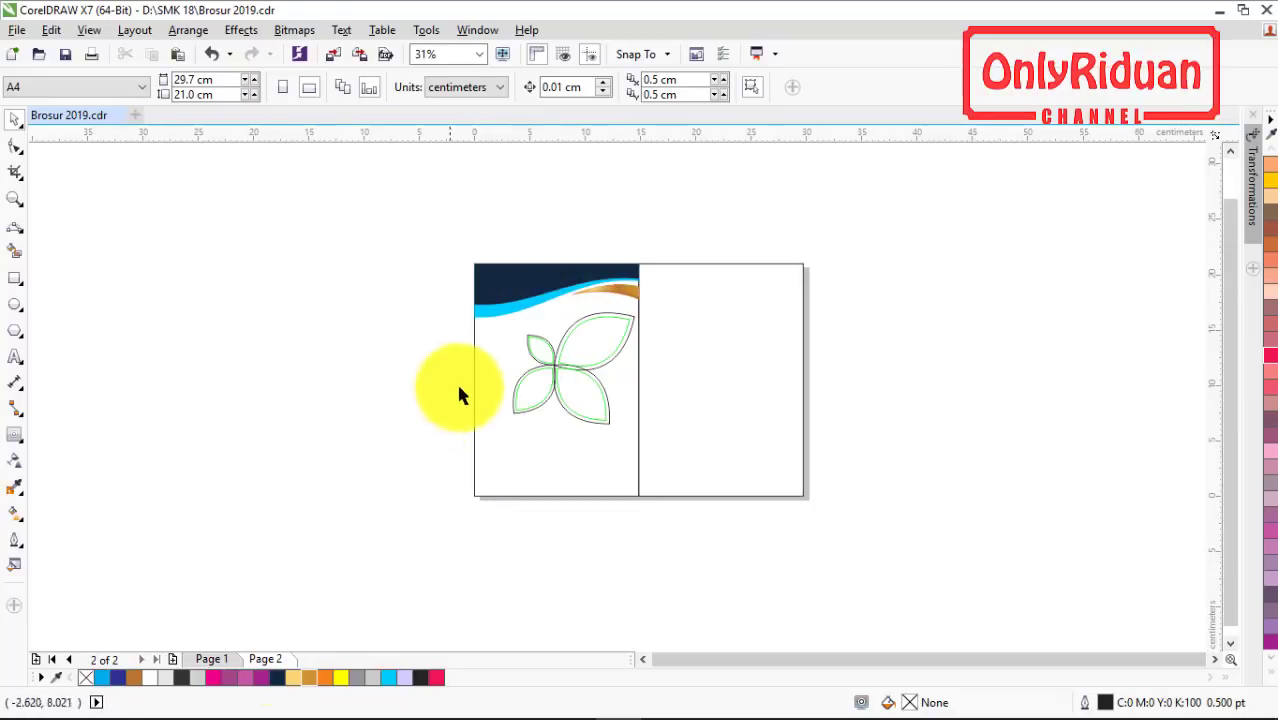
{"action": "scroll", "coordinate": [608, 342], "scroll_direction": "up", "scroll_amount": 2}
{"action": "scroll", "coordinate": [614, 345], "scroll_direction": "down", "scroll_amount": 1}
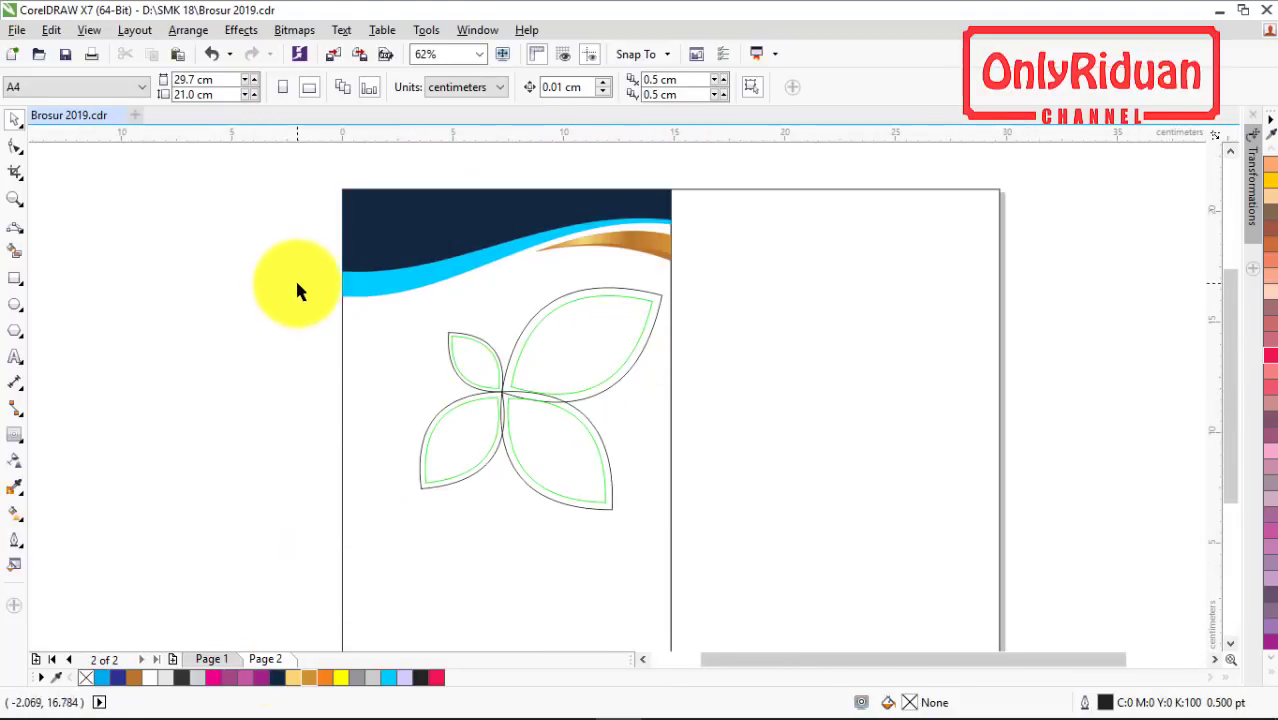
{"action": "left_click_drag", "start_coordinate": [598, 432], "coordinate": [661, 531]}
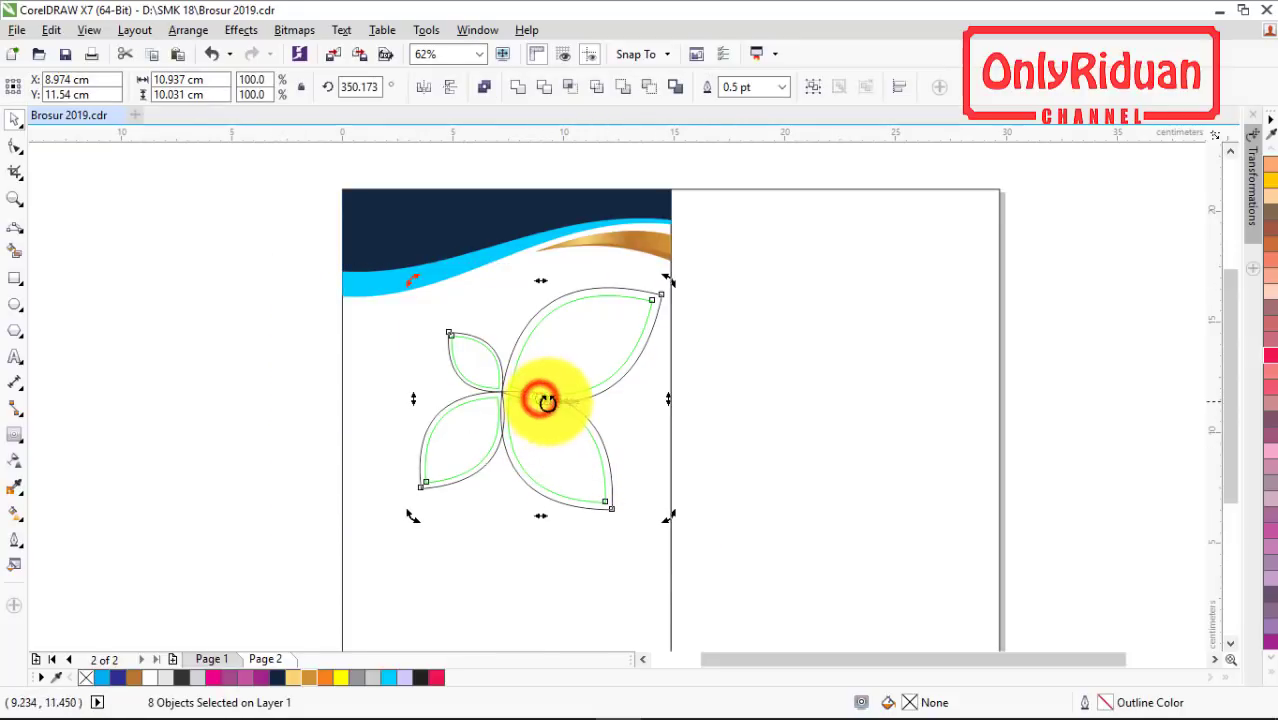
{"action": "left_click_drag", "start_coordinate": [670, 518], "coordinate": [672, 514]}
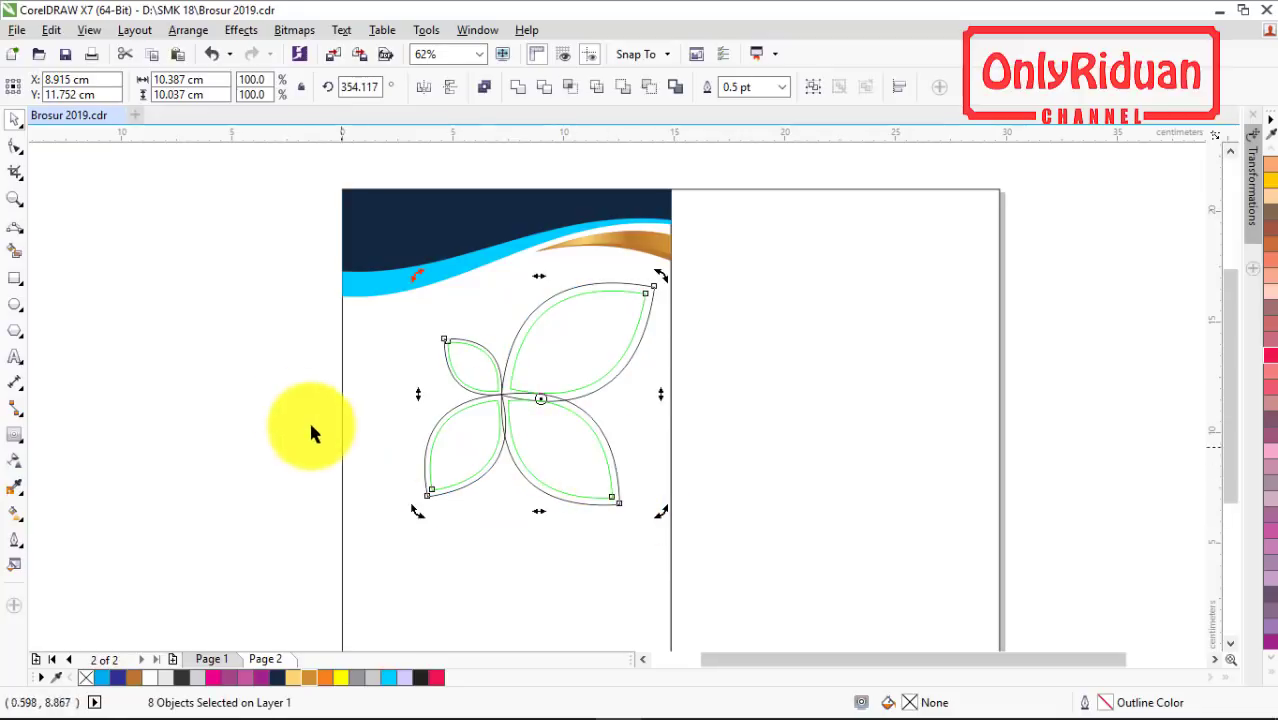
{"action": "left_click", "coordinate": [285, 408]}
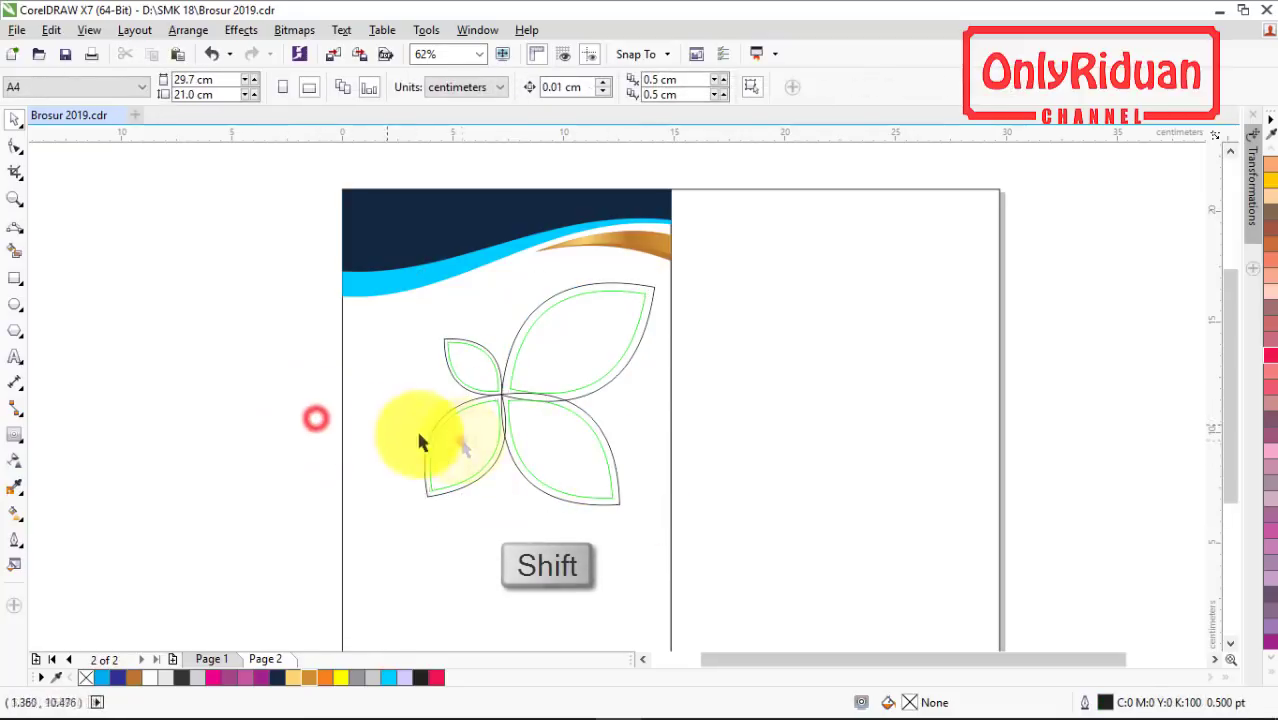
- Fill the four inner green-outlined leaves with pale lavender
{"action": "left_click", "coordinate": [456, 448], "text": "shift"}
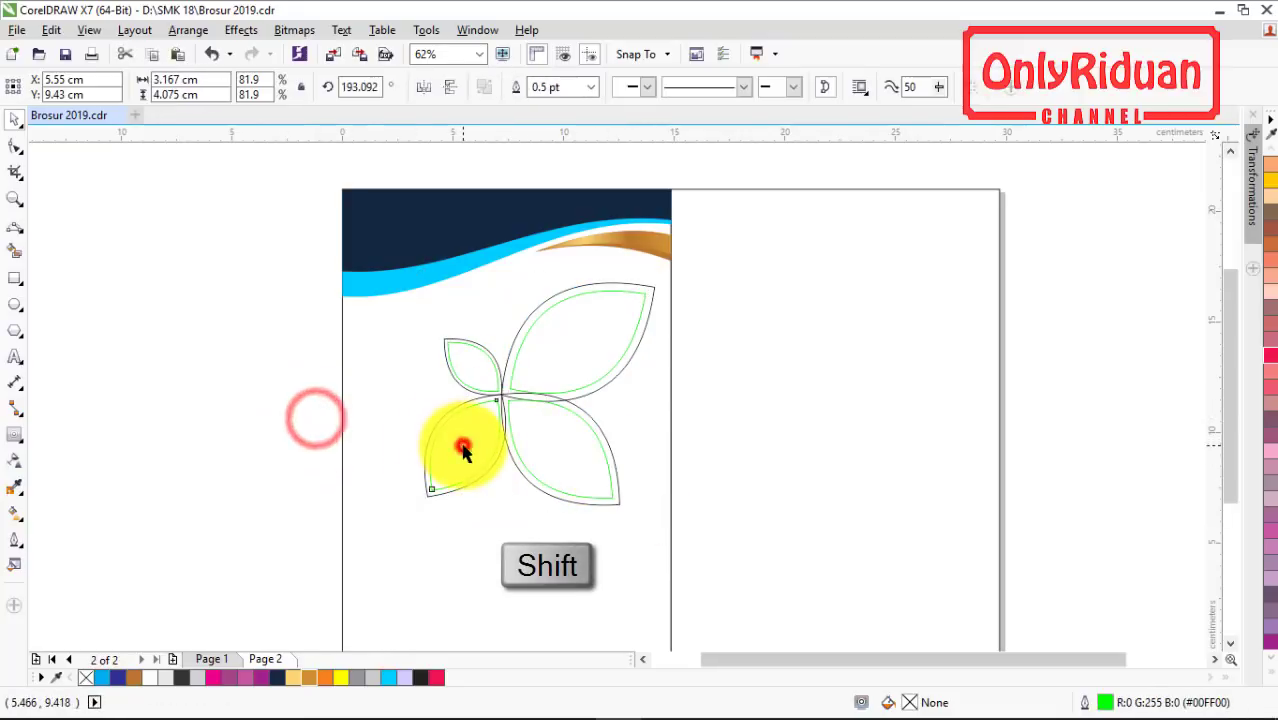
{"action": "left_click", "coordinate": [471, 357], "text": "shift"}
{"action": "left_click", "coordinate": [570, 337], "text": "shift"}
{"action": "left_click", "coordinate": [562, 447], "text": "shift"}
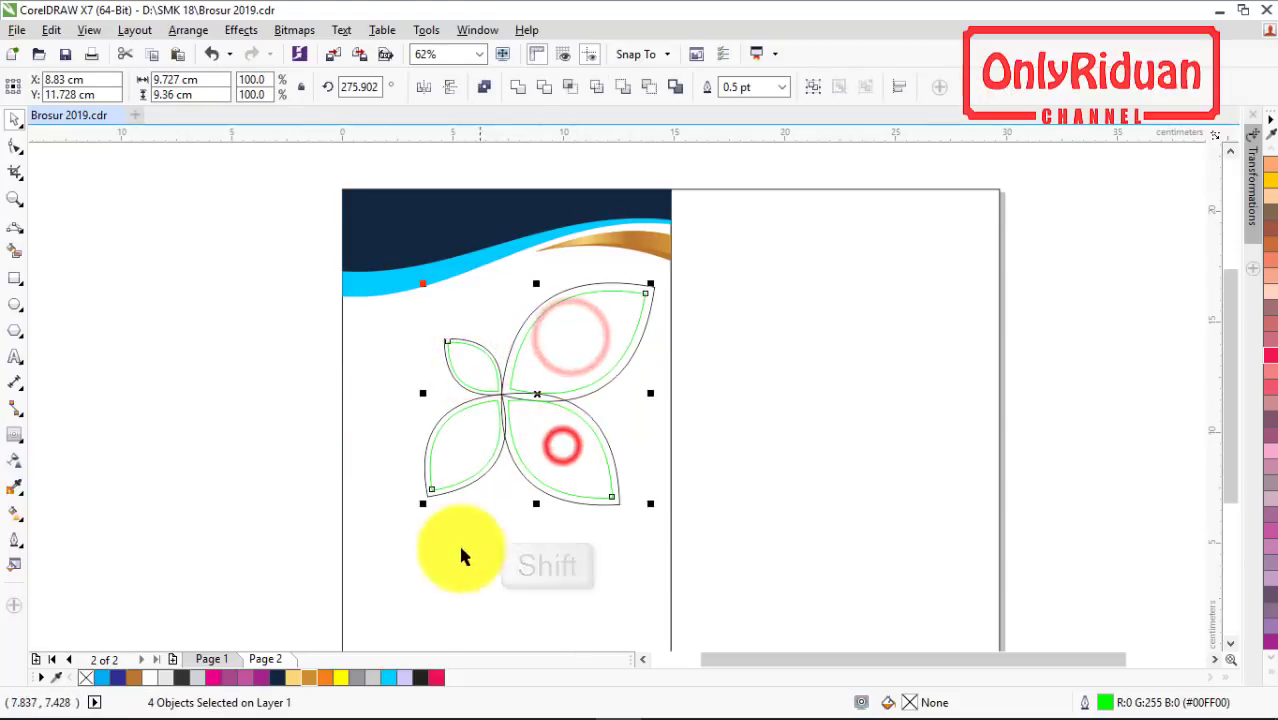
{"action": "left_click", "coordinate": [409, 678]}
{"action": "left_click", "coordinate": [251, 450]}
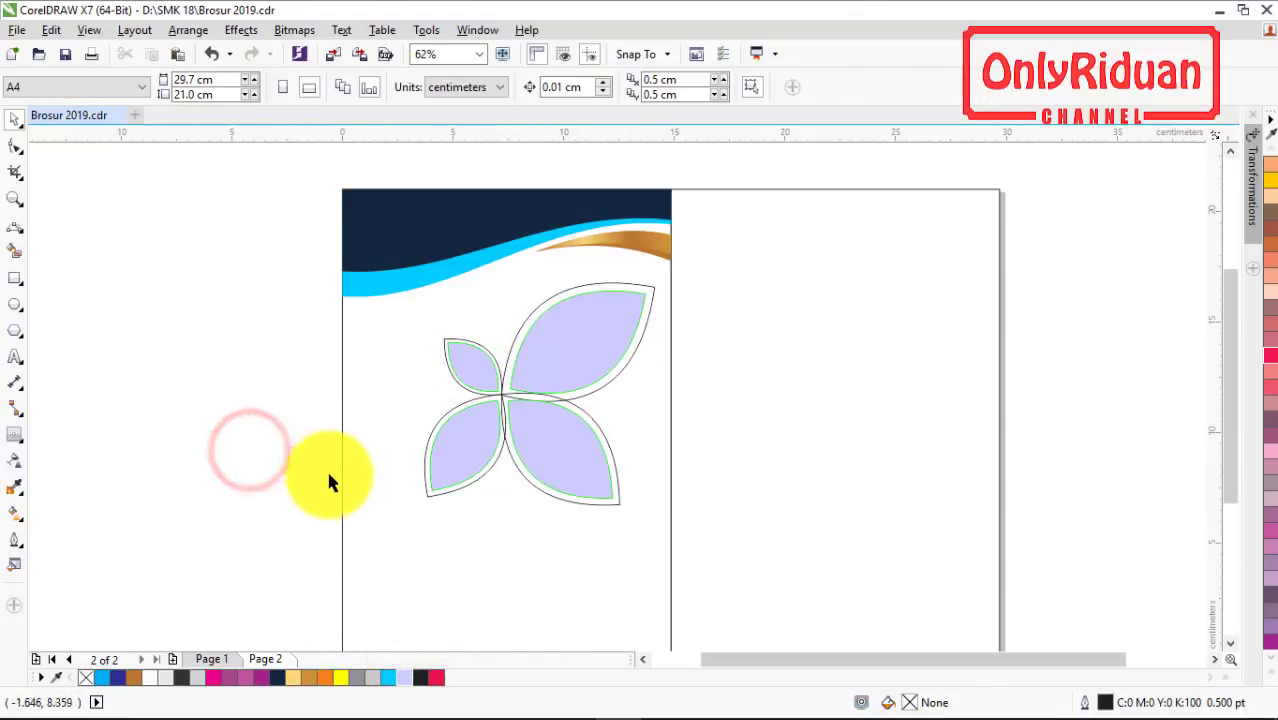
- Copy the outline pen, outline colour and fill of the header's gold wave to the largest, upper-right outer leaf
{"action": "left_click", "coordinate": [645, 285]}
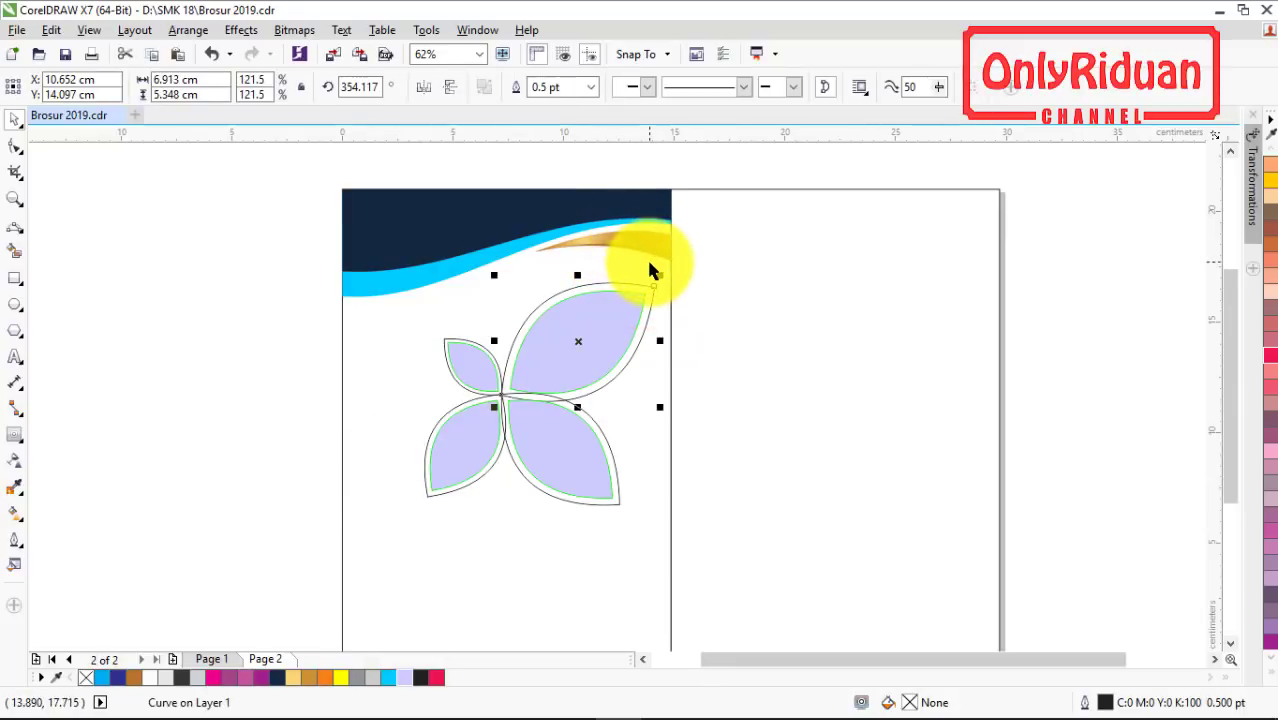
{"action": "left_click", "coordinate": [340, 311]}
{"action": "left_click", "coordinate": [640, 285]}
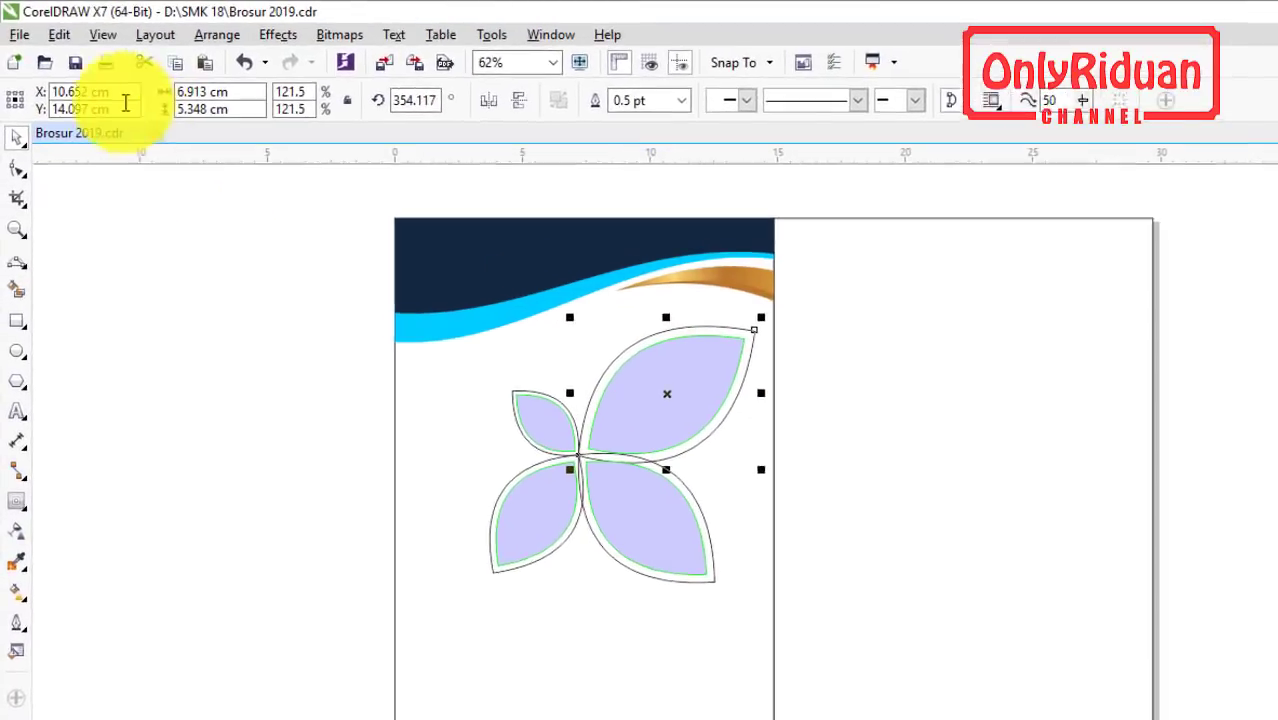
{"action": "left_click", "coordinate": [64, 37]}
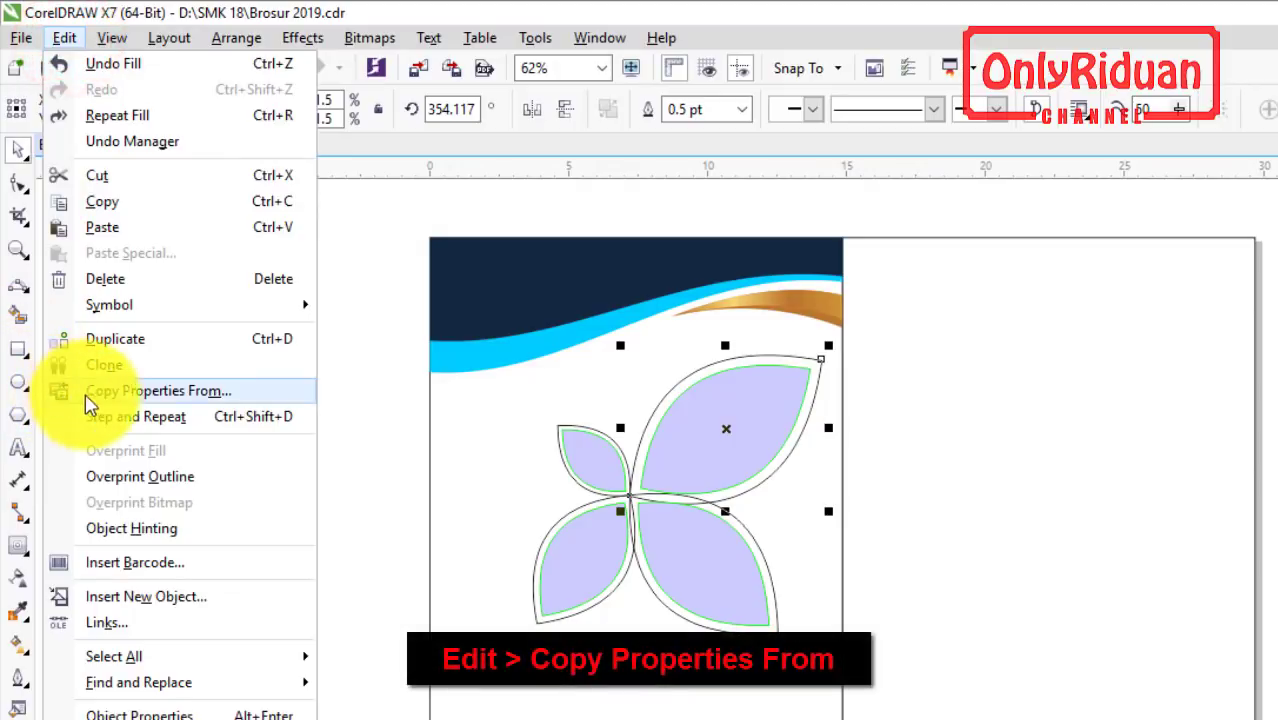
{"action": "left_click", "coordinate": [128, 398]}
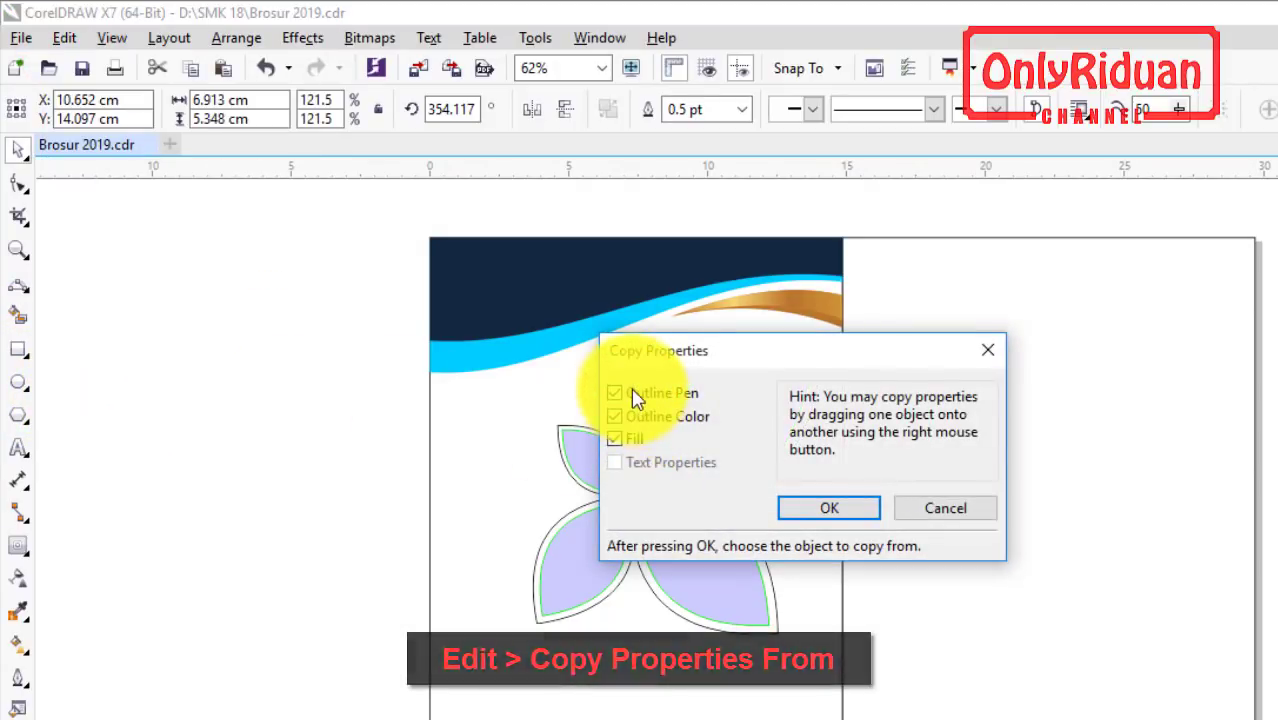
{"action": "left_click", "coordinate": [810, 506]}
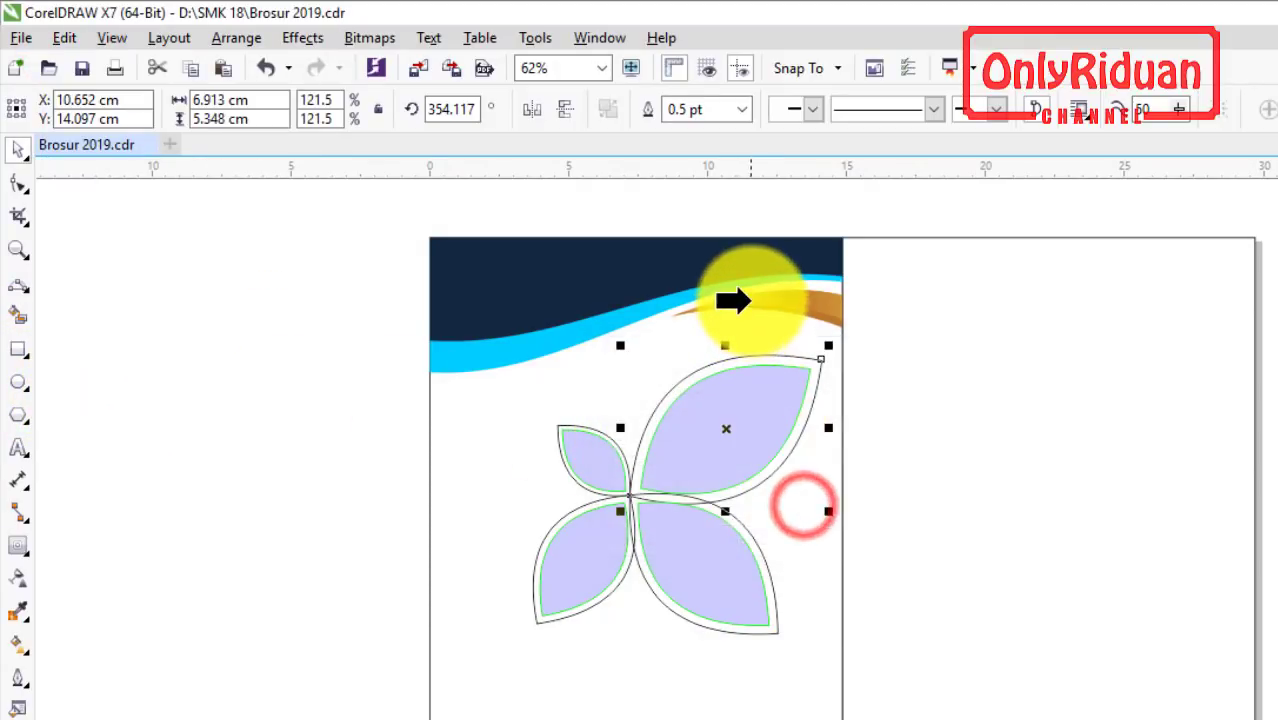
{"action": "left_click", "coordinate": [756, 299]}
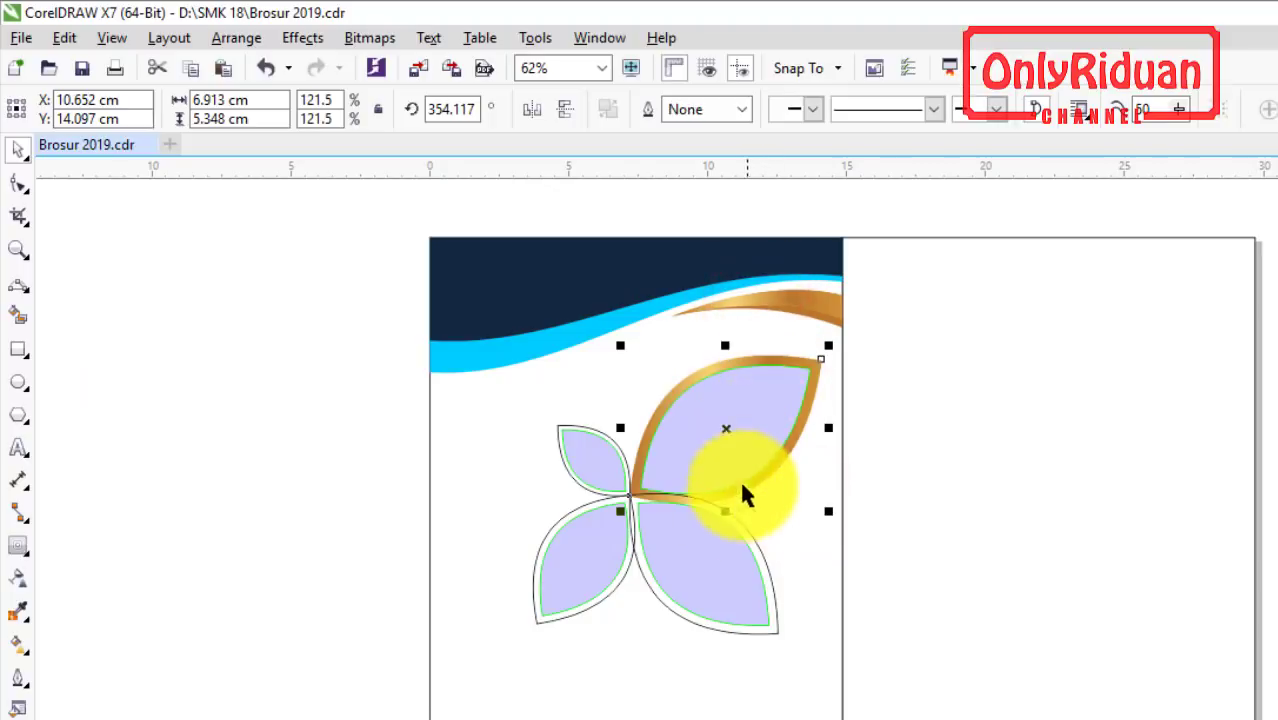
{"action": "left_click", "coordinate": [330, 460]}
- Apply the same gold fill and outline properties to the lower-right outer leaf by copying properties from an existing gold shape
{"action": "left_click", "coordinate": [740, 518]}
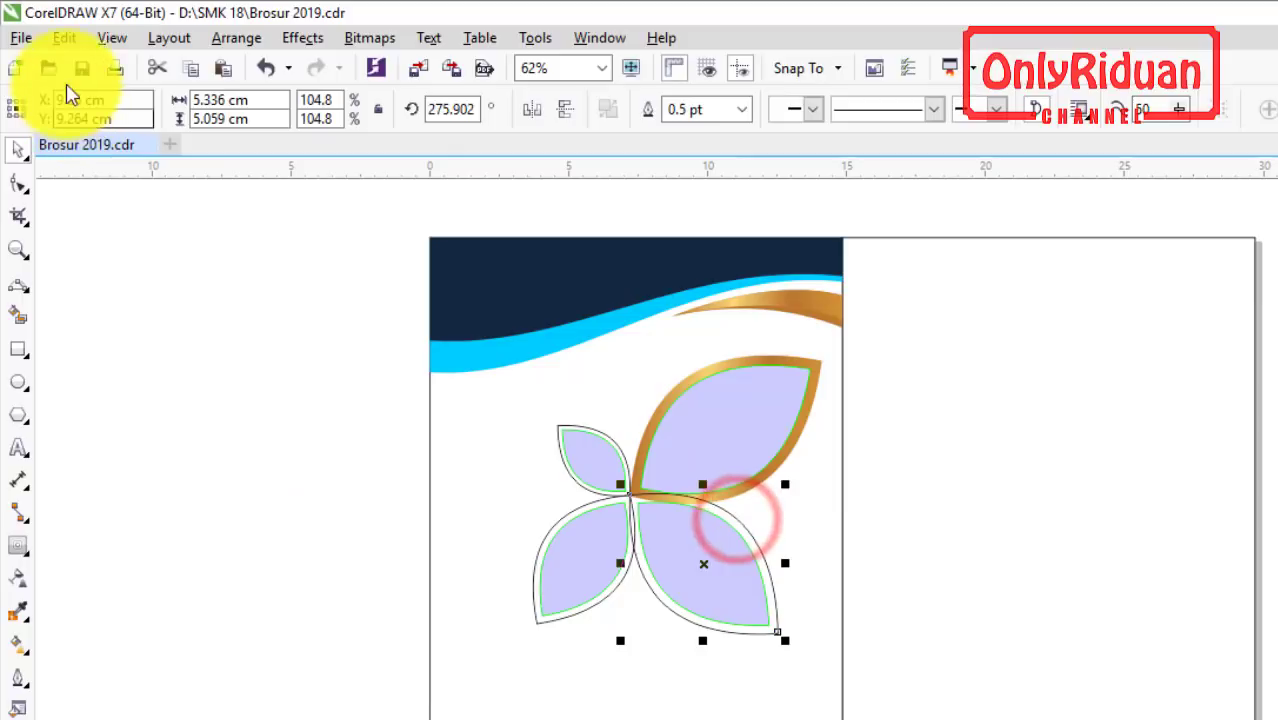
{"action": "left_click", "coordinate": [60, 37]}
{"action": "left_click", "coordinate": [135, 392]}
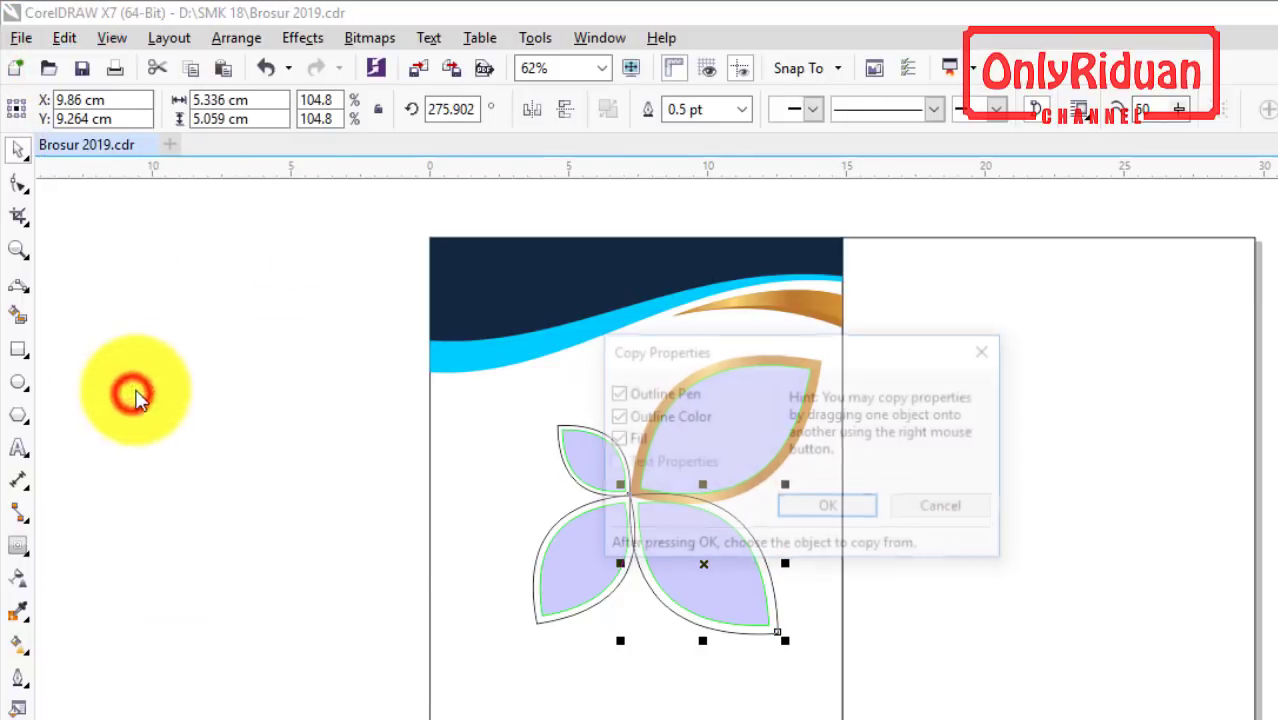
{"action": "left_click", "coordinate": [826, 506]}
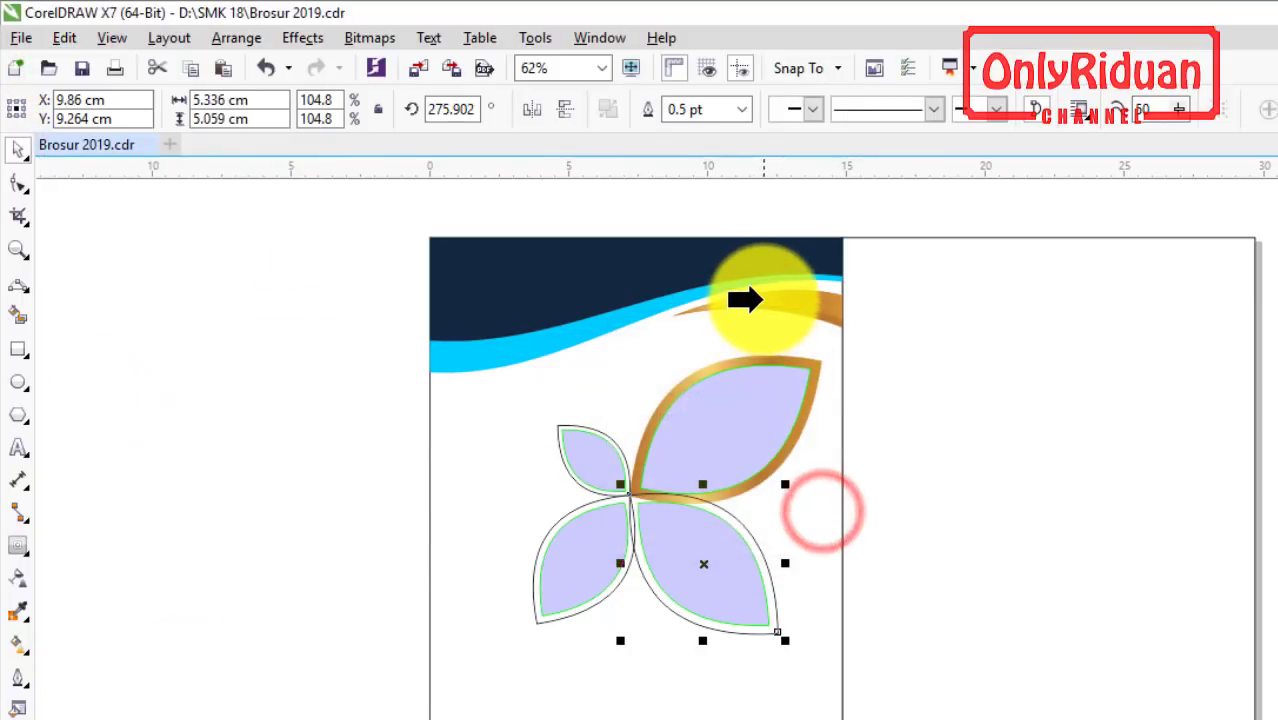
{"action": "left_click", "coordinate": [750, 359]}
- Copy the outline pen, outline colour and gold fill of the header's gold wave to the lower-left outer leaf
{"action": "left_click", "coordinate": [540, 620]}
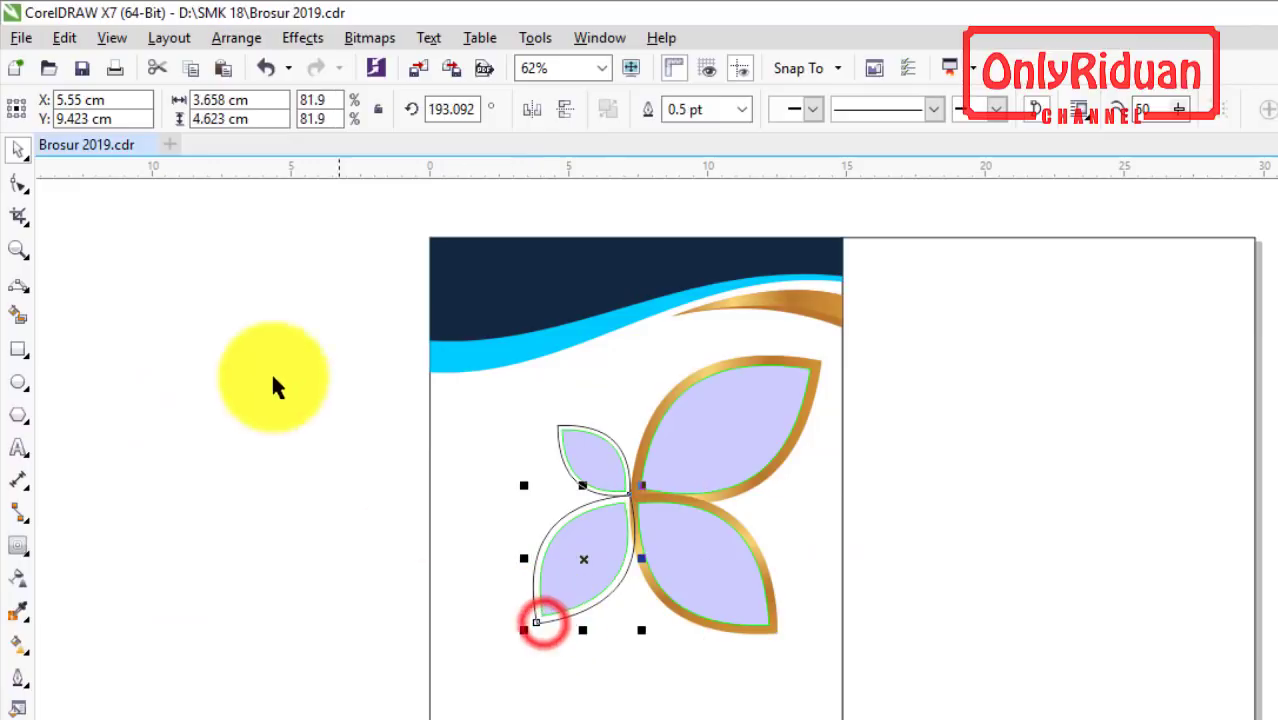
{"action": "left_click", "coordinate": [64, 37]}
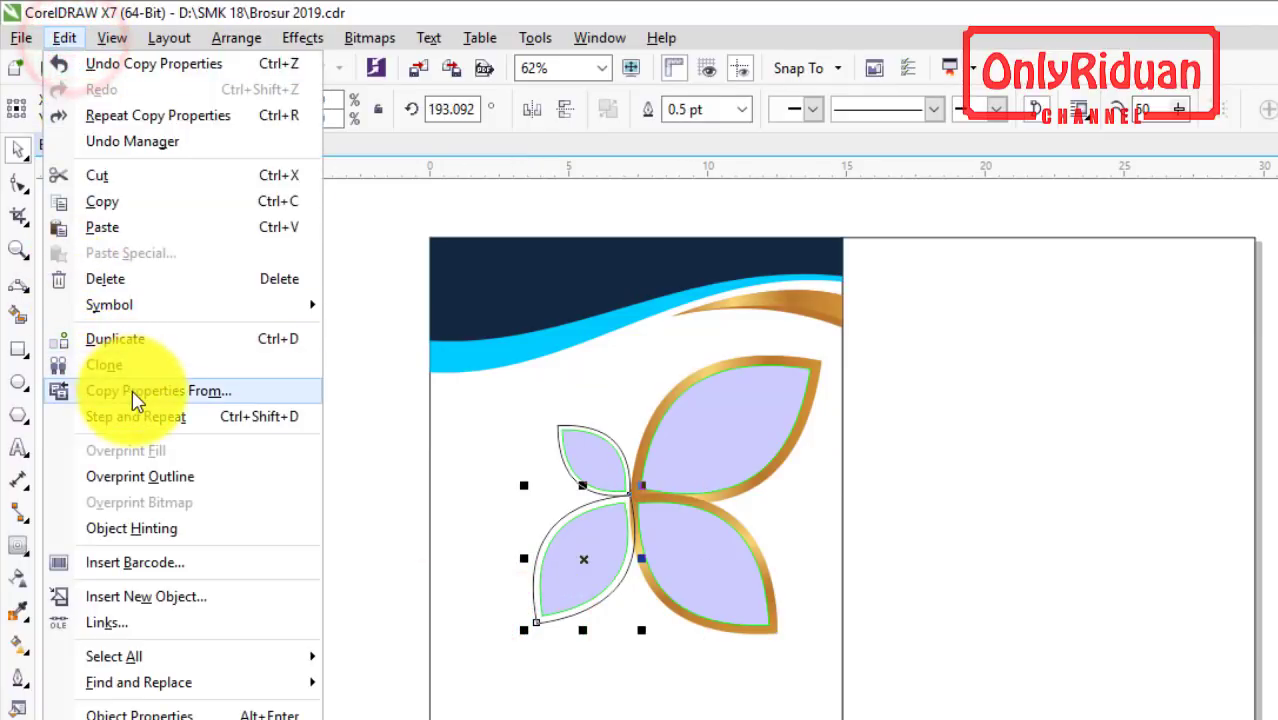
{"action": "left_click", "coordinate": [138, 392]}
{"action": "left_click", "coordinate": [828, 505]}
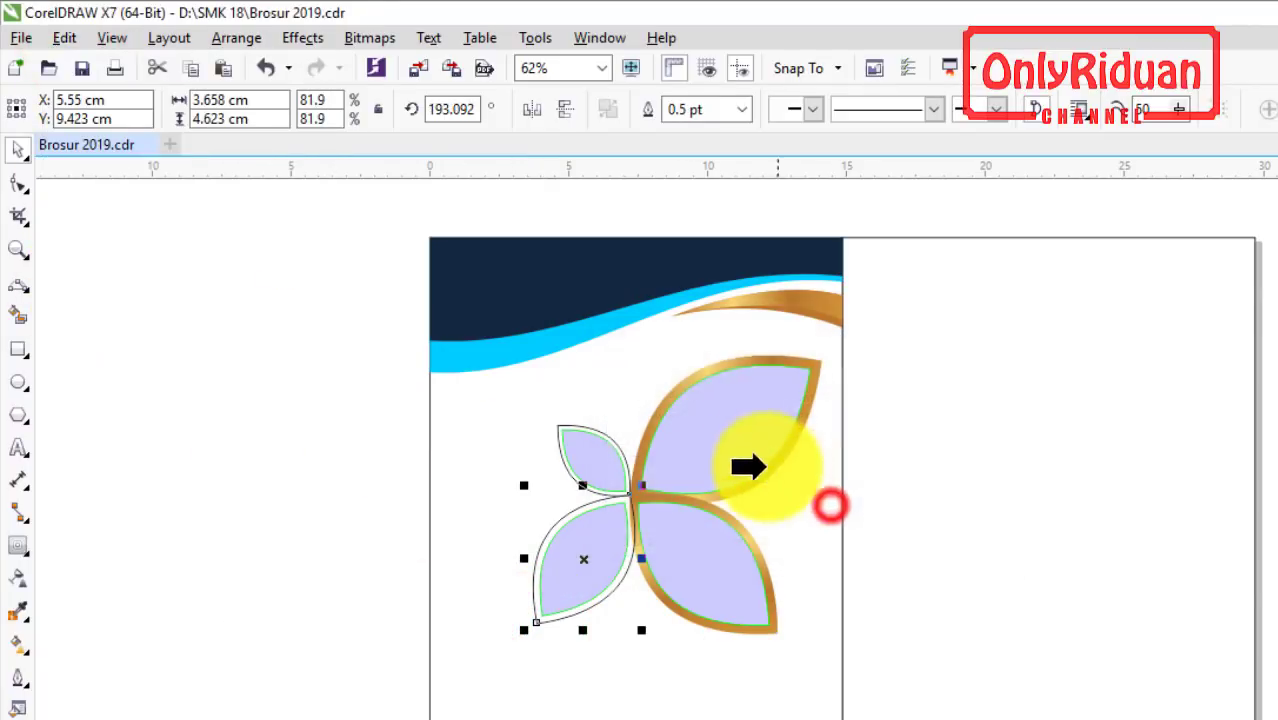
{"action": "left_click", "coordinate": [746, 302]}
{"action": "left_click", "coordinate": [317, 457]}
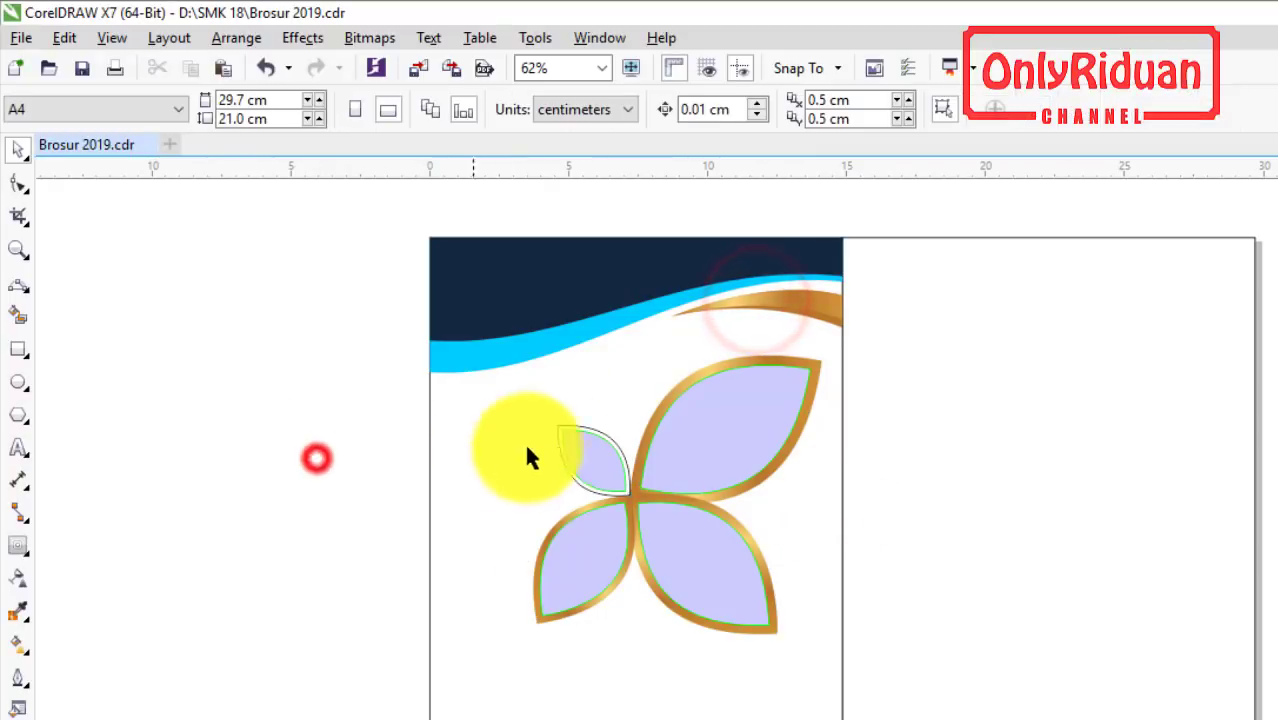
- Copy the header gold wave's outline pen, outline colour and fill to the small upper-left outer leaf
{"action": "left_click", "coordinate": [587, 437]}
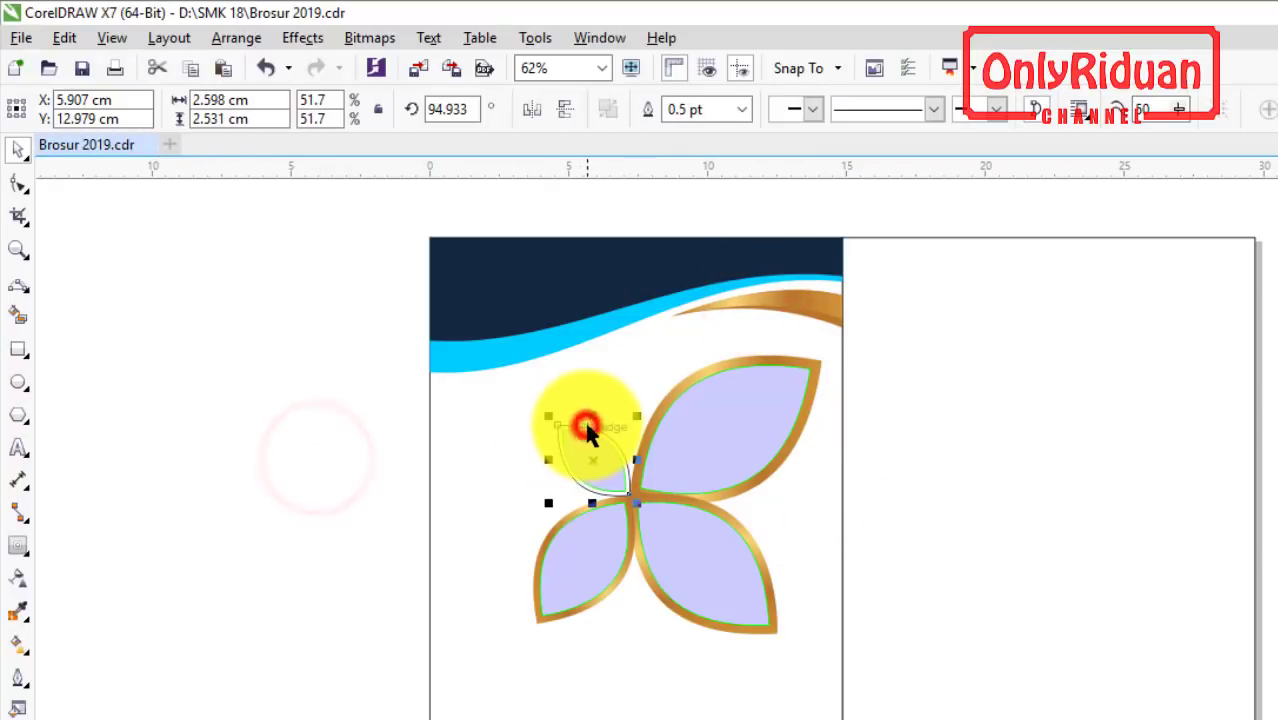
{"action": "left_click", "coordinate": [64, 37]}
{"action": "left_click", "coordinate": [135, 391]}
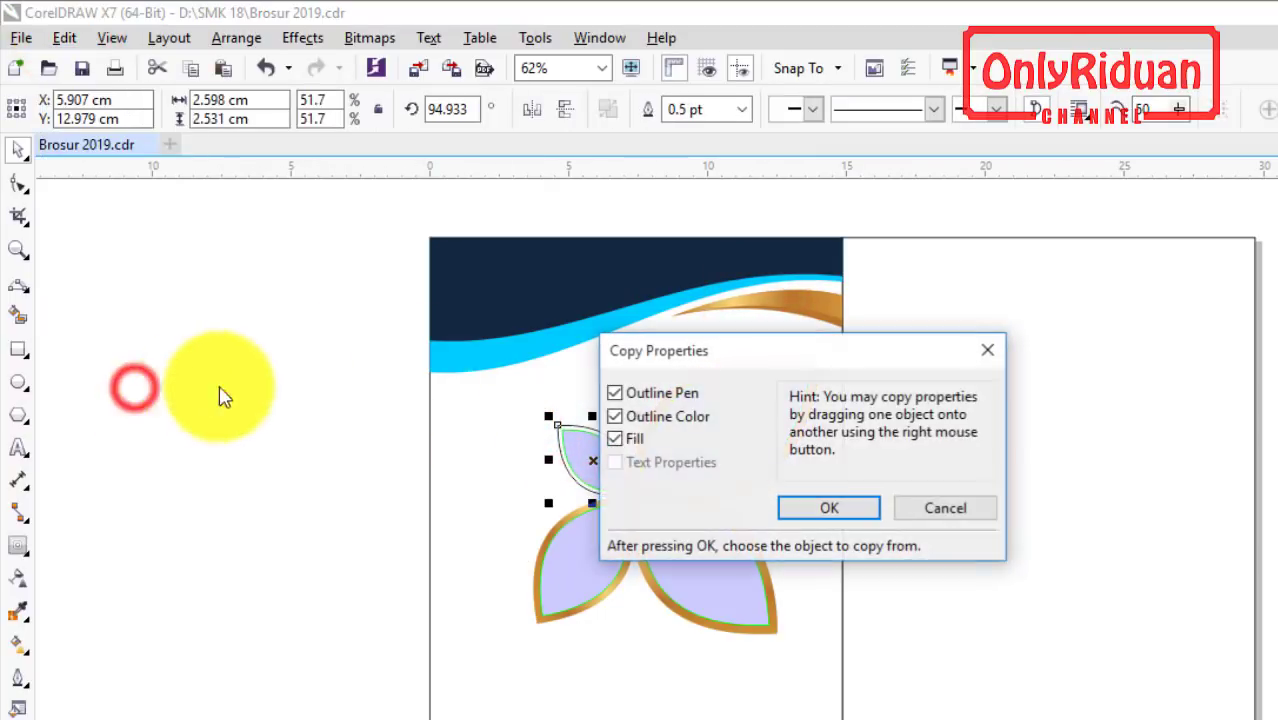
{"action": "left_click", "coordinate": [815, 510]}
{"action": "left_click", "coordinate": [748, 302]}
{"action": "left_click", "coordinate": [285, 405]}
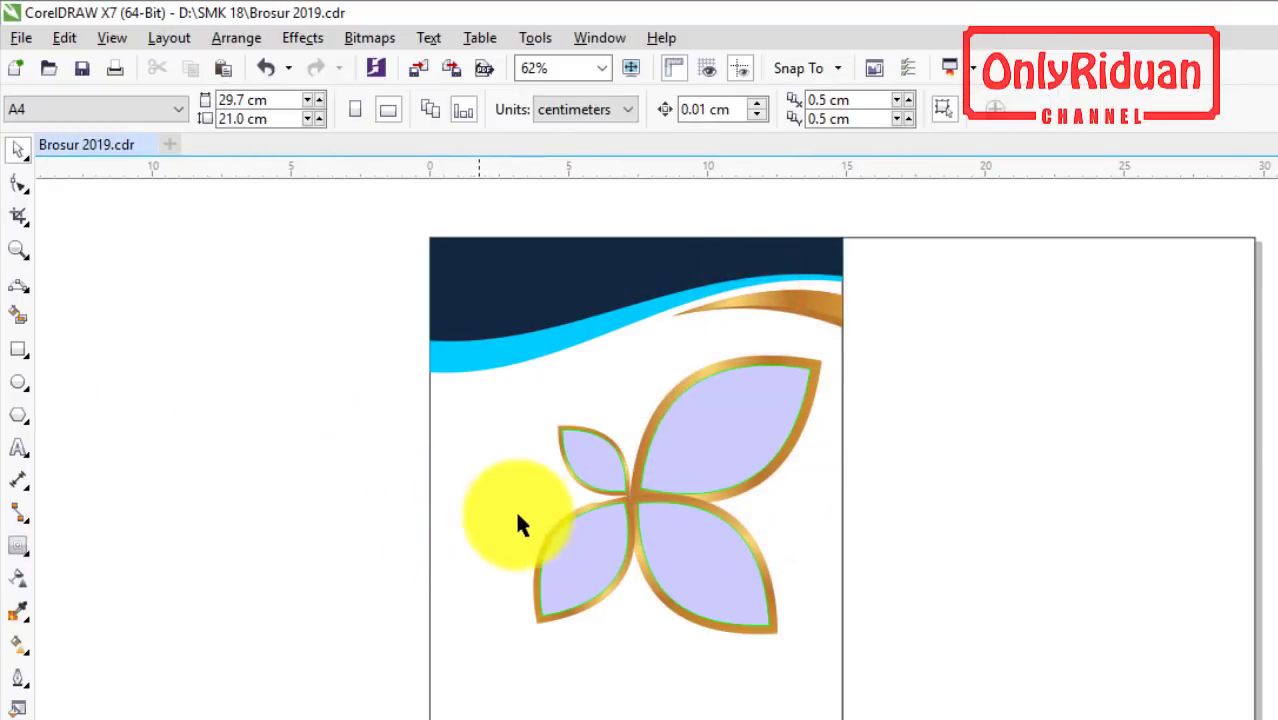
- Remove the green outlines from all four lavender inner leaves
{"action": "scroll", "coordinate": [590, 539], "scroll_direction": "up", "scroll_amount": 2}
{"action": "left_click", "coordinate": [596, 404]}
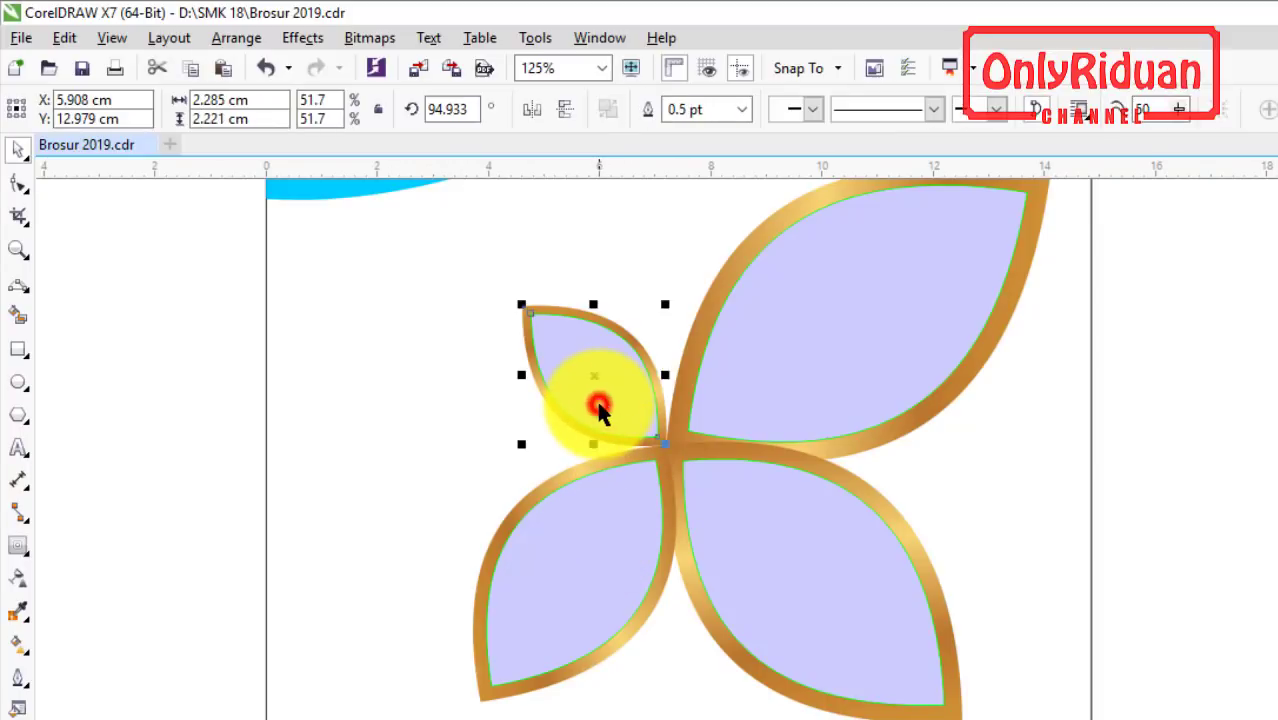
{"action": "left_click", "coordinate": [612, 530], "text": "shift"}
{"action": "left_click", "coordinate": [807, 534], "text": "shift"}
{"action": "left_click", "coordinate": [800, 317], "text": "shift"}
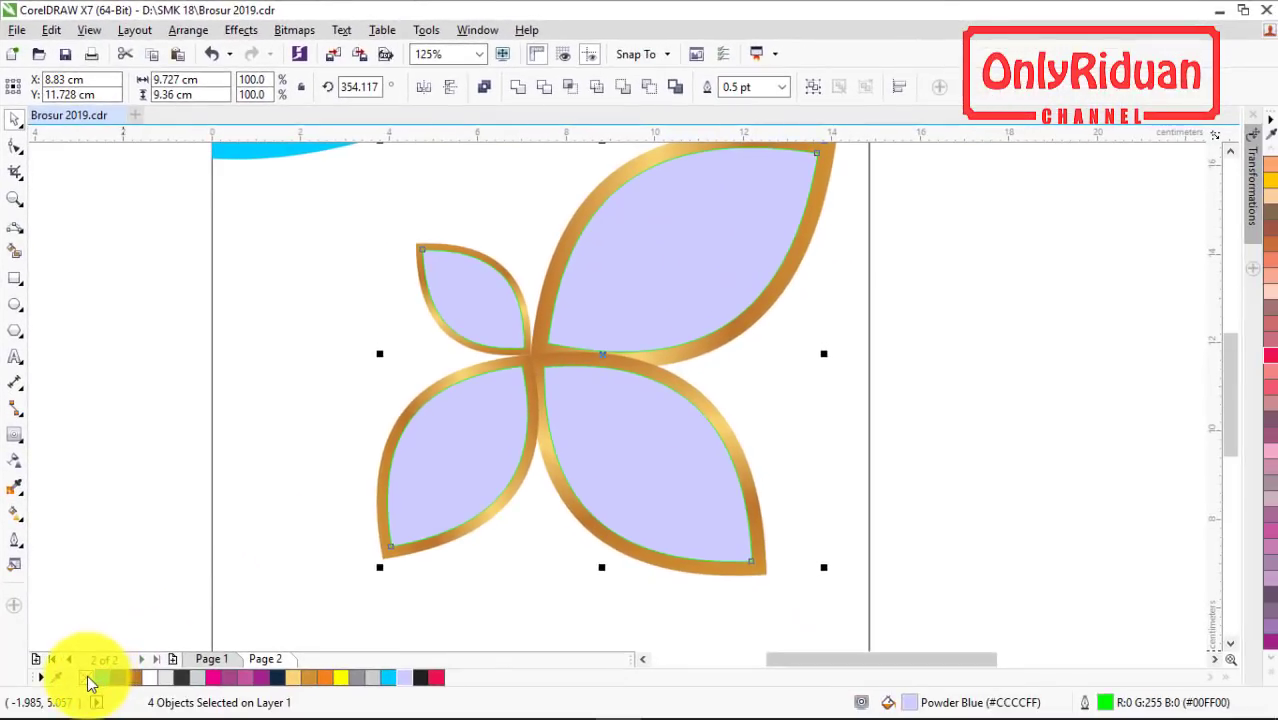
{"action": "right_click", "coordinate": [88, 680]}
{"action": "left_click", "coordinate": [126, 420]}
- Group the four gold outer leaves into one object
{"action": "scroll", "coordinate": [398, 348], "scroll_direction": "down", "scroll_amount": 2}
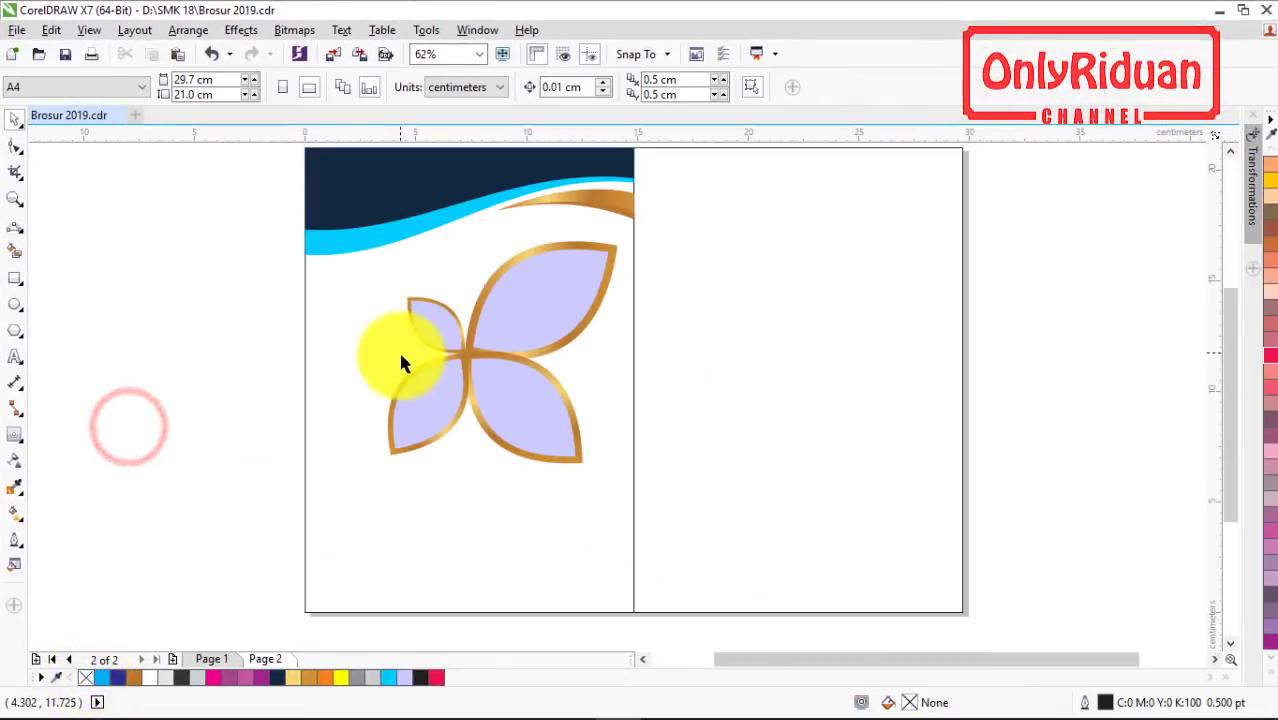
{"action": "scroll", "coordinate": [455, 380], "scroll_direction": "down", "scroll_amount": 1}
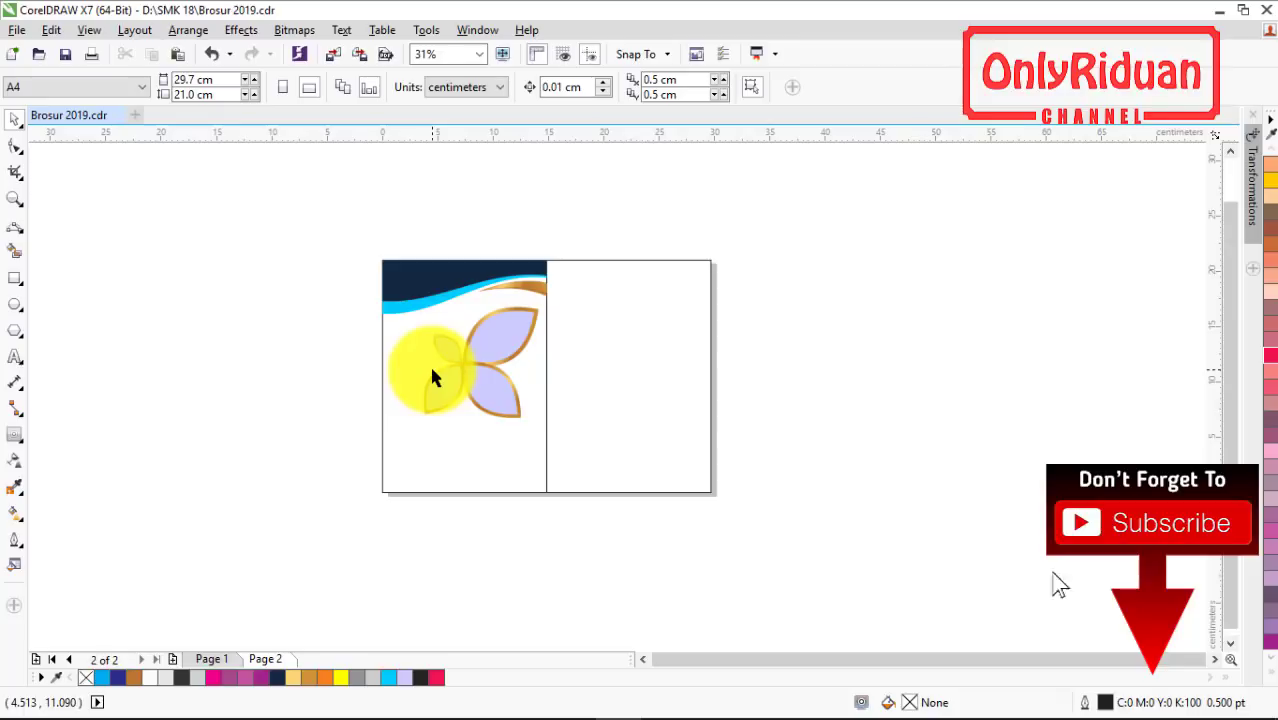
{"action": "scroll", "coordinate": [440, 368], "scroll_direction": "up", "scroll_amount": 1}
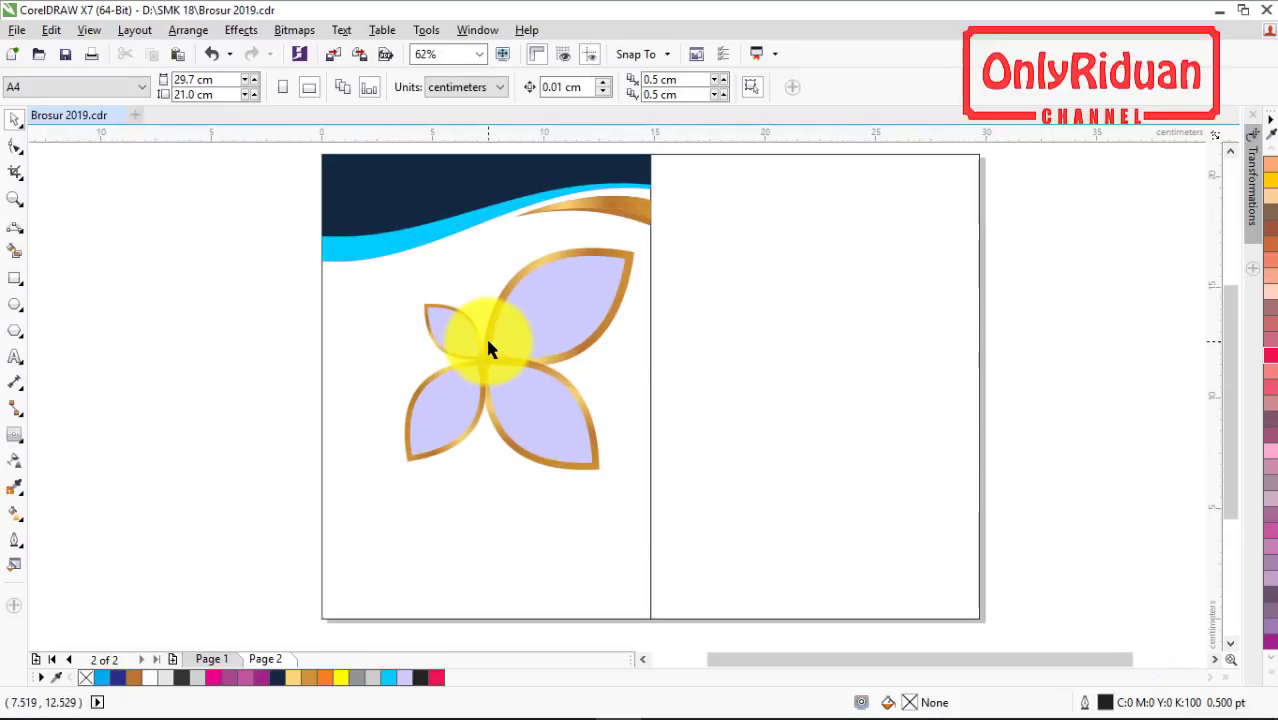
{"action": "scroll", "coordinate": [488, 347], "scroll_direction": "up", "scroll_amount": 1}
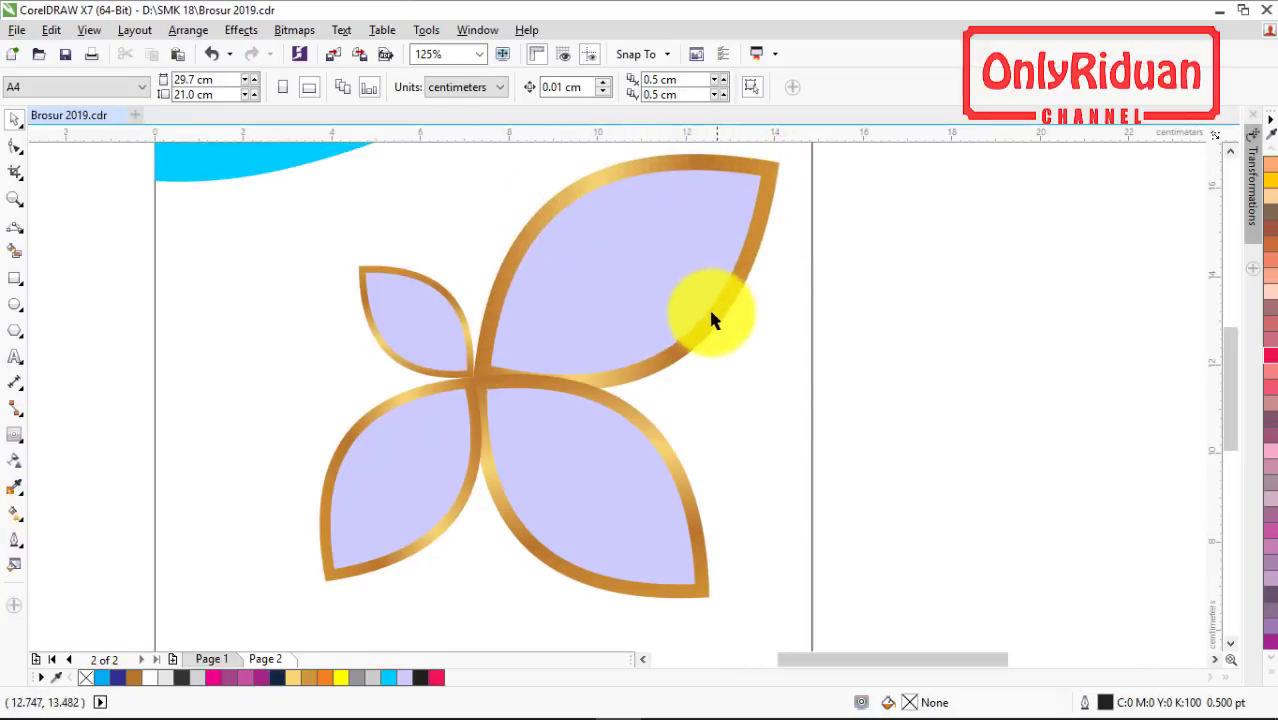
{"action": "left_click", "coordinate": [393, 272]}
{"action": "left_click", "coordinate": [551, 207], "text": "shift"}
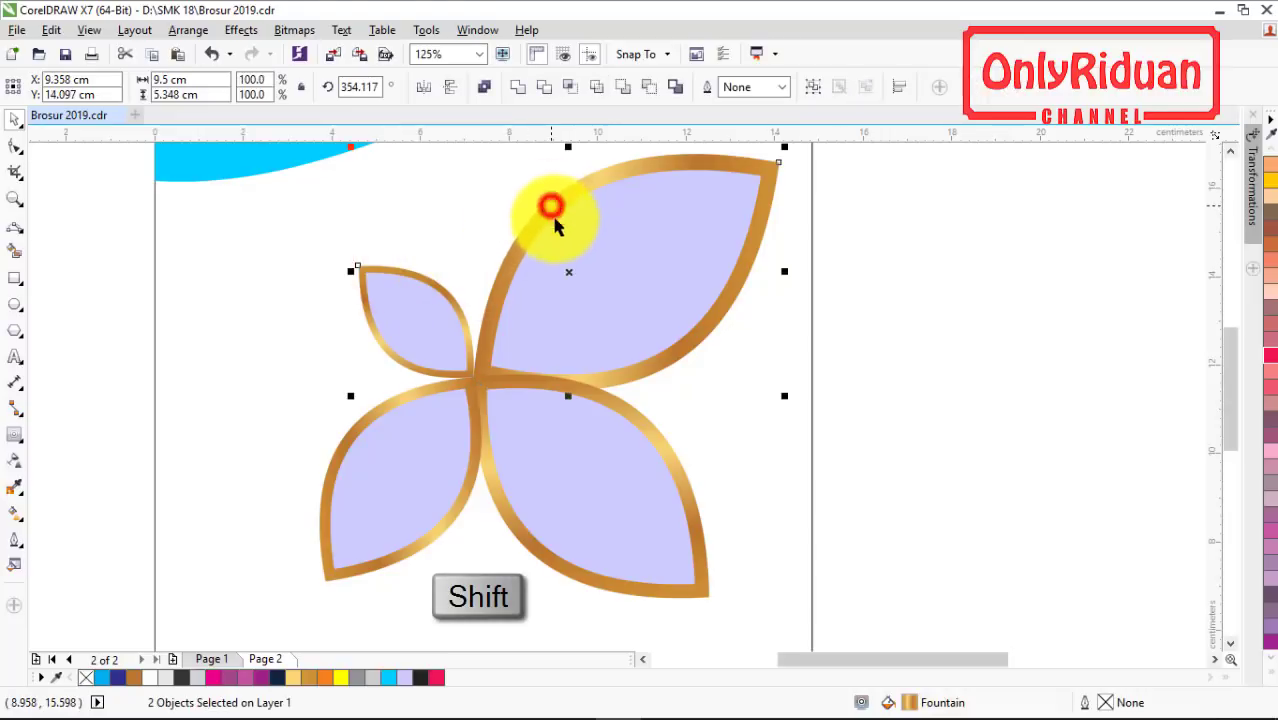
{"action": "left_click", "coordinate": [657, 434], "text": "shift"}
{"action": "left_click", "coordinate": [323, 492], "text": "shift"}
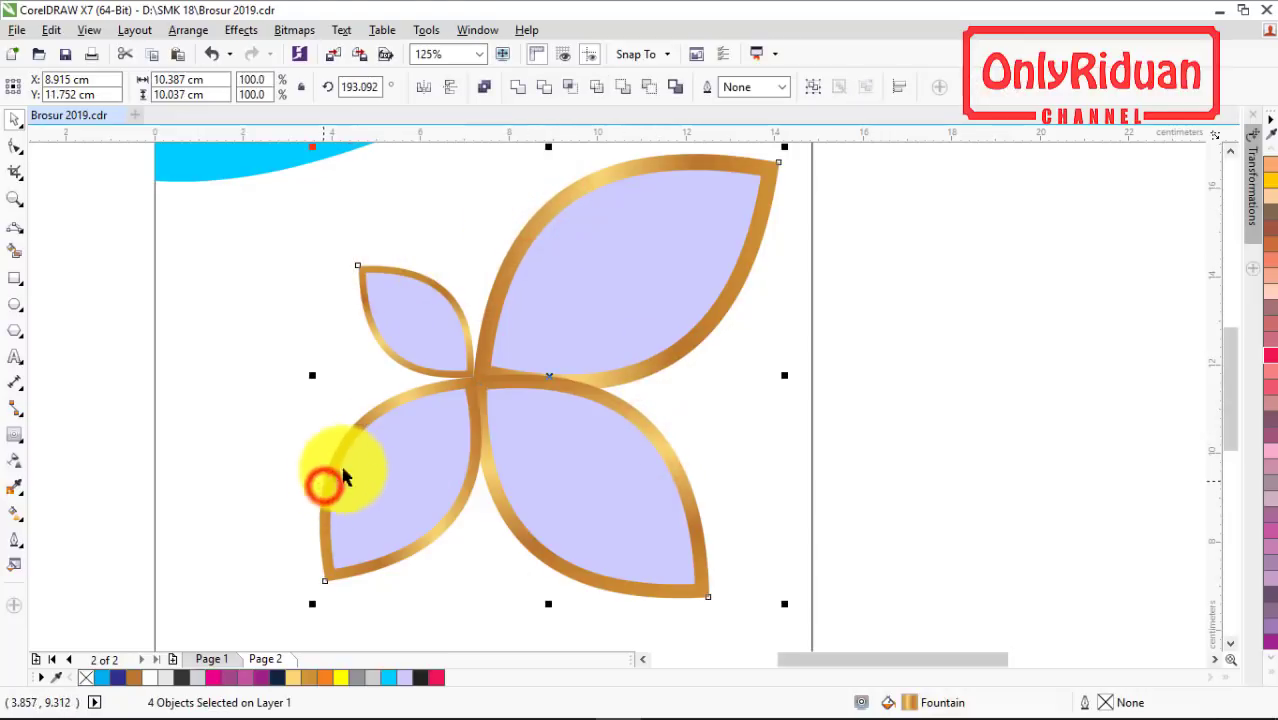
{"action": "left_click", "coordinate": [818, 88]}
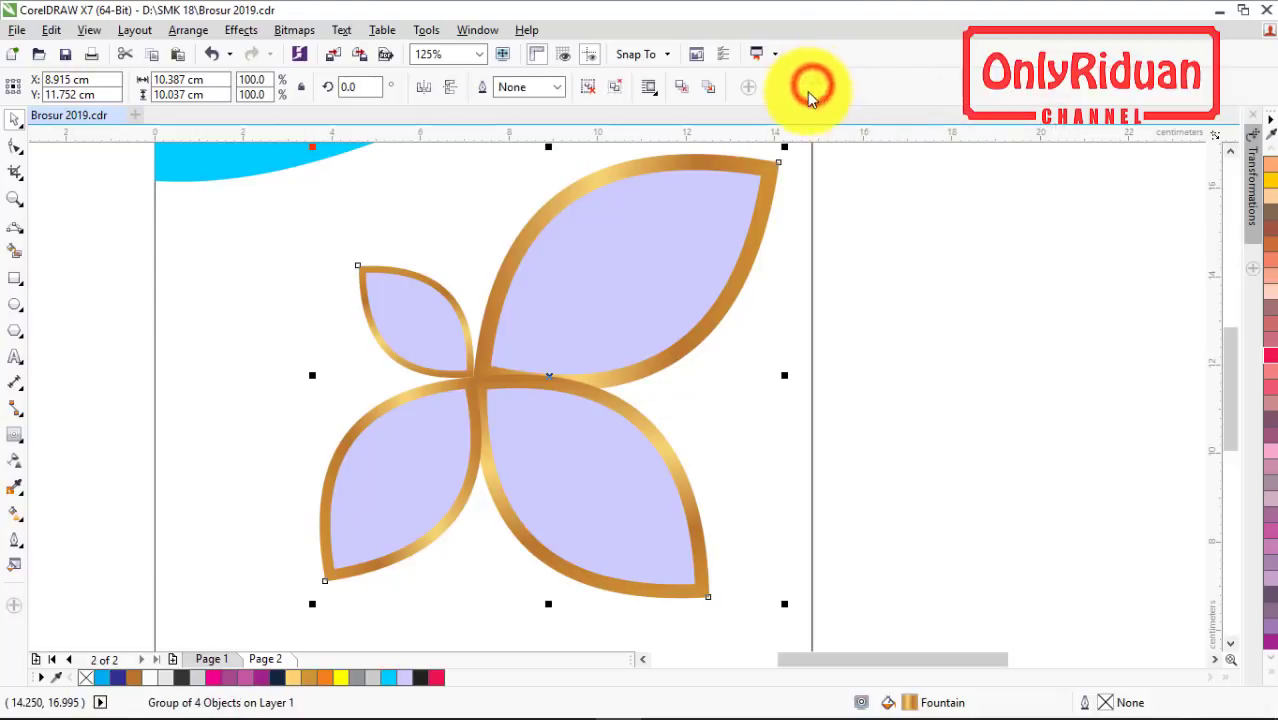
- Add a Small Glow drop shadow to the grouped gold leaves, in a near-black colour with feathering 5
{"action": "left_click", "coordinate": [14, 434]}
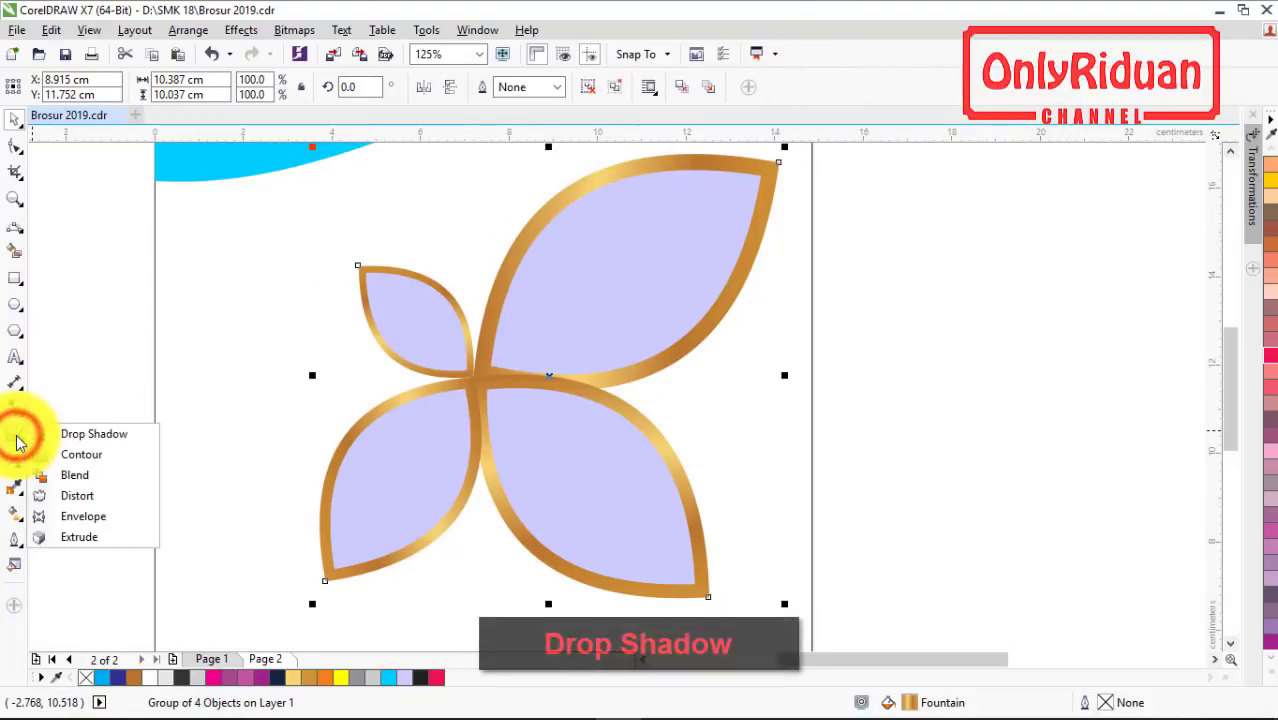
{"action": "left_click", "coordinate": [84, 436]}
{"action": "left_click", "coordinate": [50, 87]}
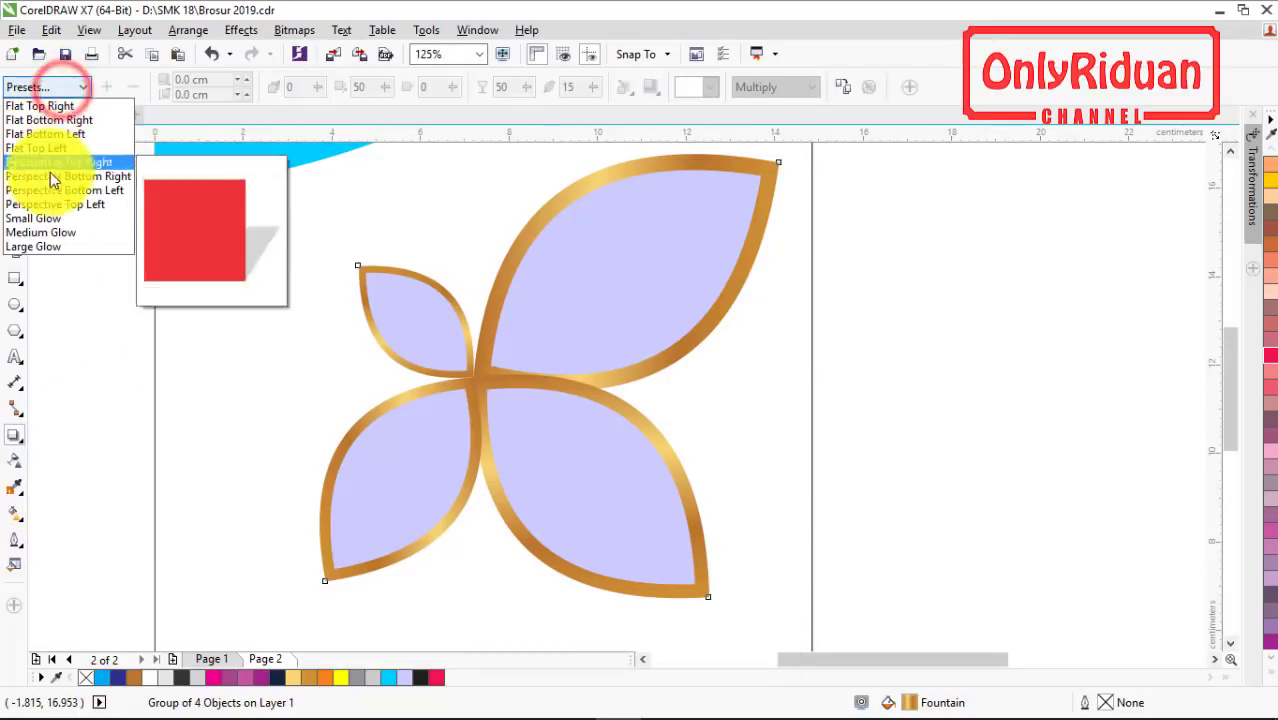
{"action": "left_click", "coordinate": [33, 218]}
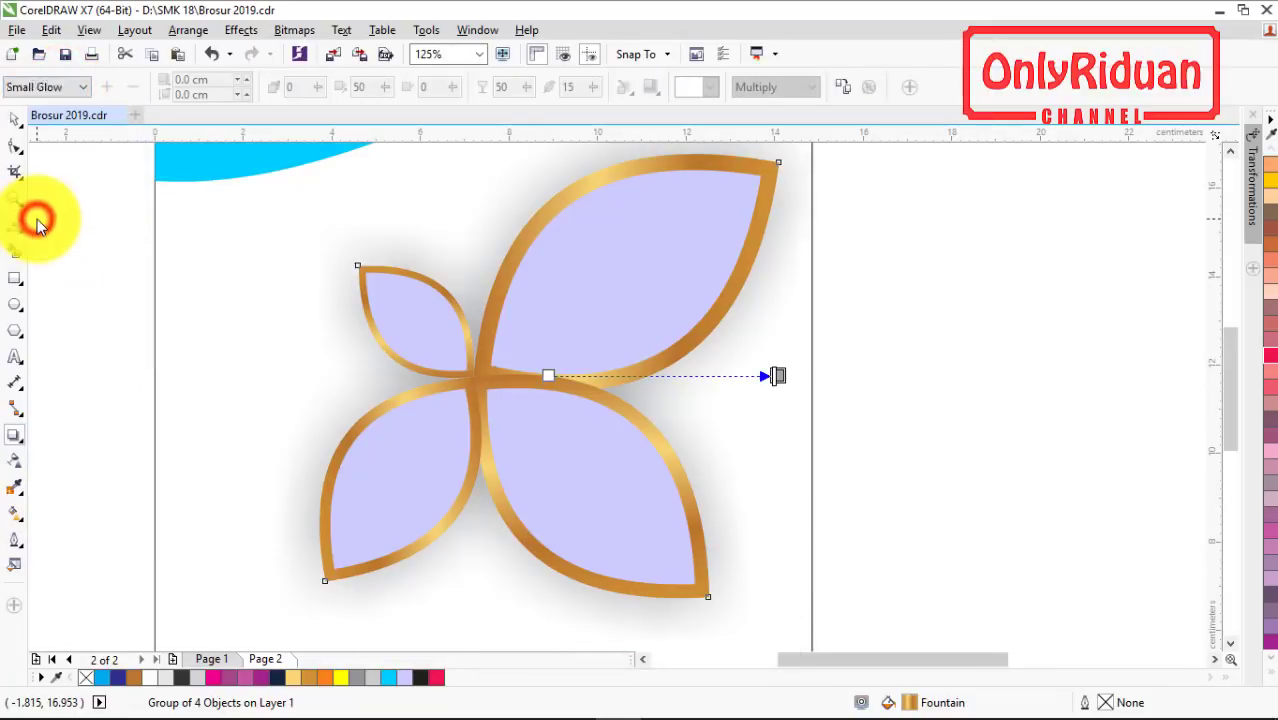
{"action": "left_click", "coordinate": [714, 88]}
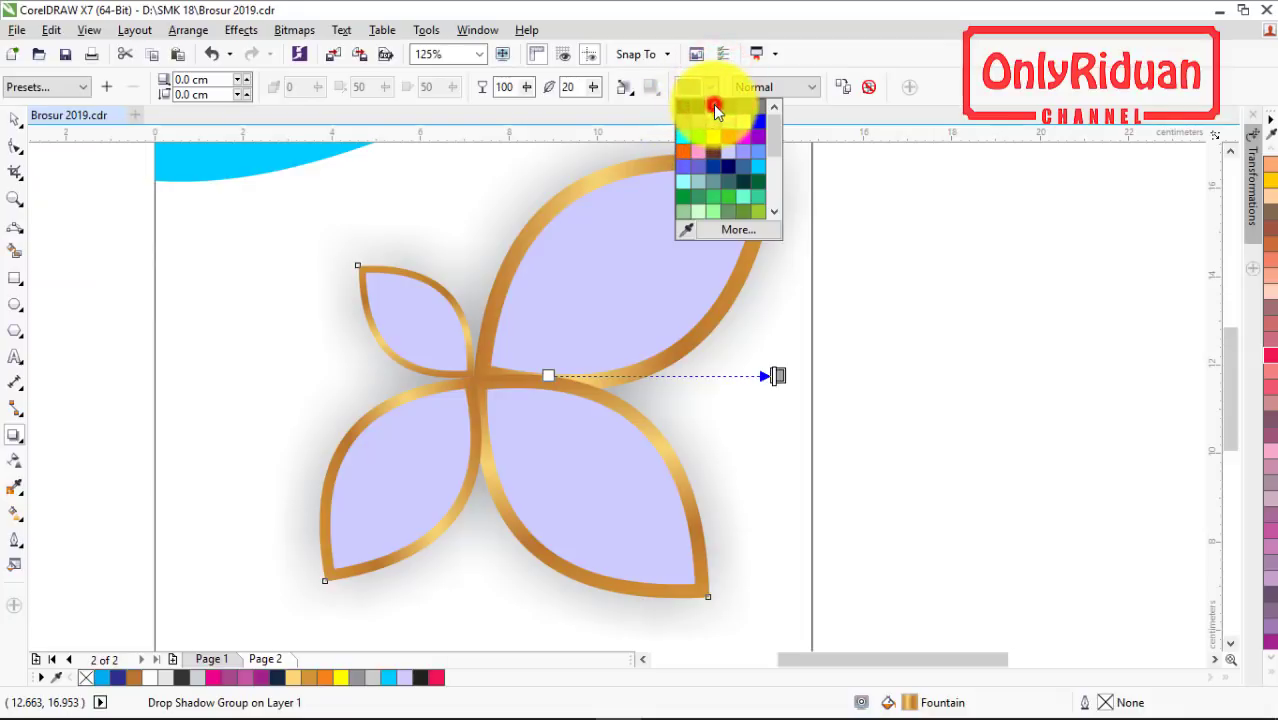
{"action": "left_click", "coordinate": [713, 104]}
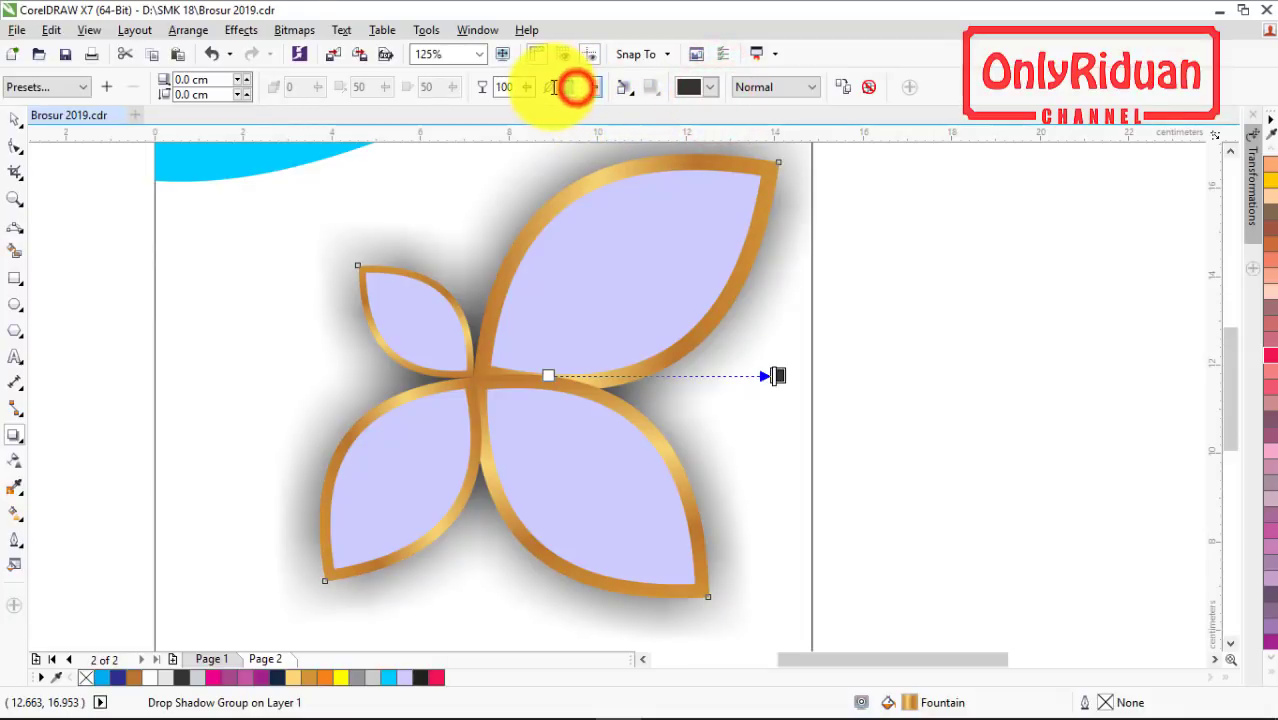
{"action": "type", "text": "5"}
{"action": "key", "text": "Return"}
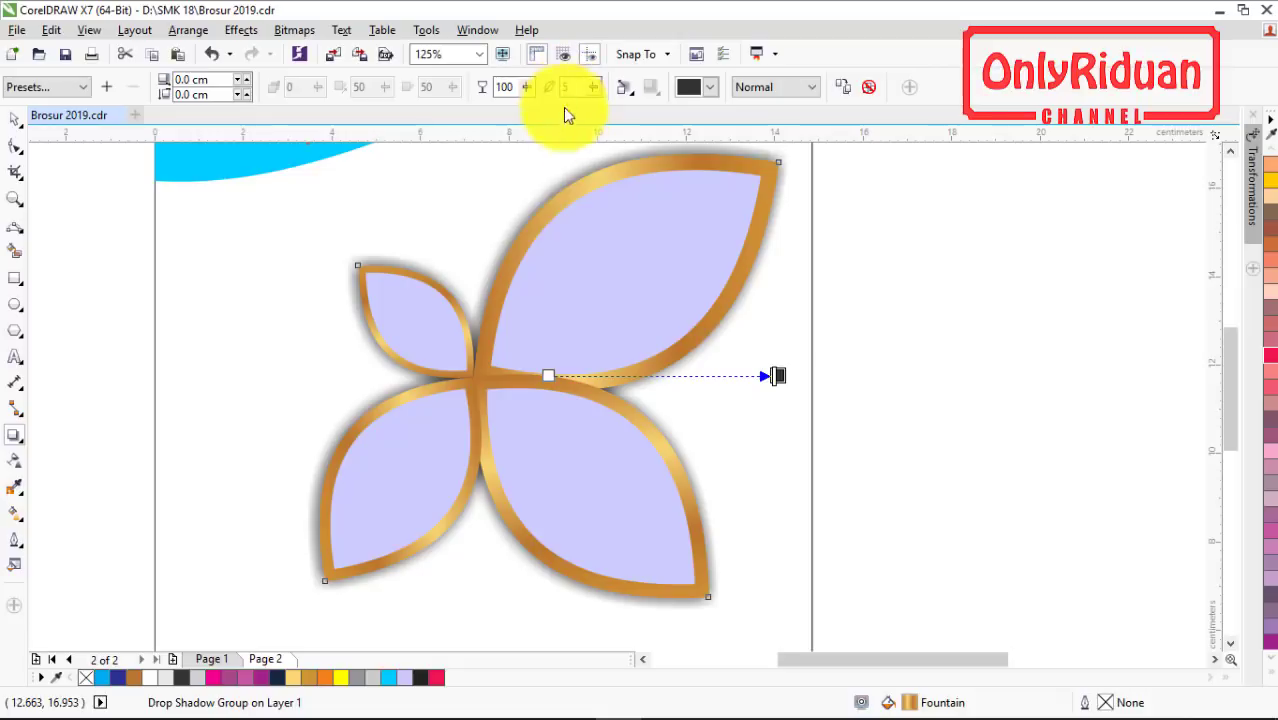
- Set the gold leaf group's shadow feathering to 4
{"action": "scroll", "coordinate": [500, 240], "scroll_direction": "down", "scroll_amount": 2}
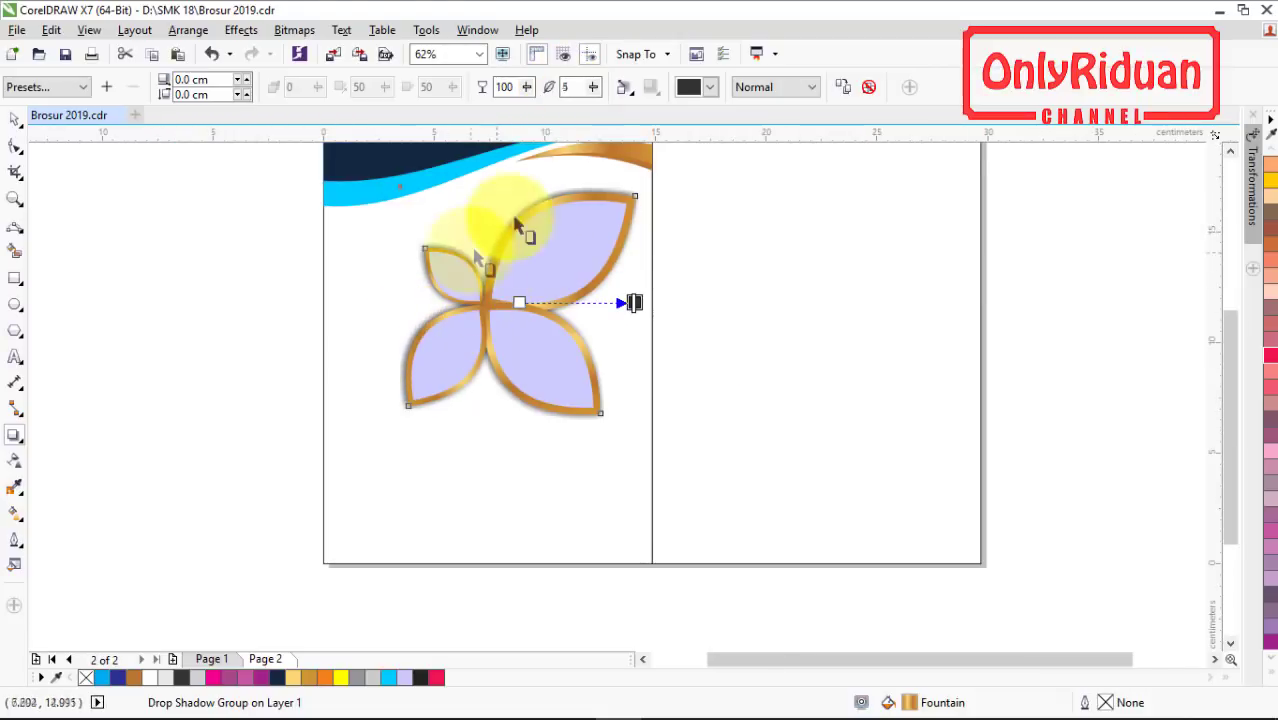
{"action": "scroll", "coordinate": [473, 251], "scroll_direction": "down", "scroll_amount": 1}
{"action": "scroll", "coordinate": [471, 251], "scroll_direction": "up", "scroll_amount": 2}
{"action": "scroll", "coordinate": [471, 251], "scroll_direction": "down", "scroll_amount": 1}
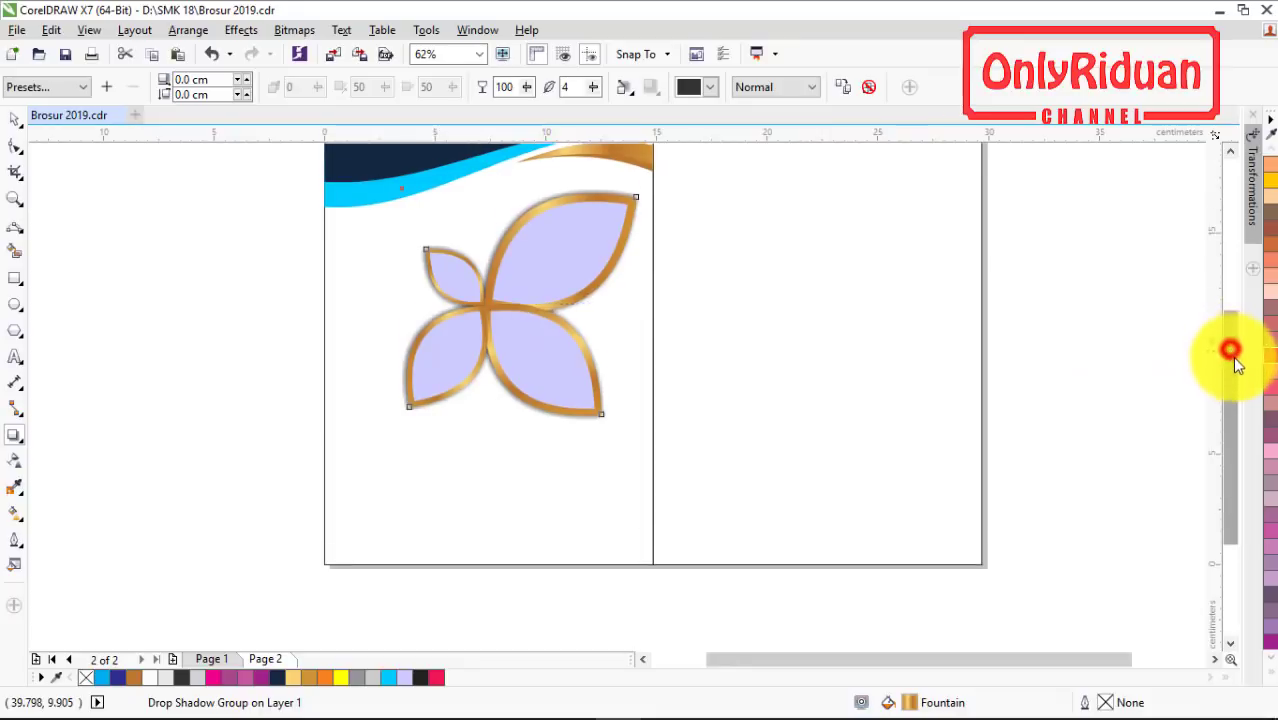
- Draw a rectangle about 14.85 × 0.97 cm along the left panel's bottom edge and fill it with dark navy (#122841)
{"action": "scroll", "coordinate": [1230, 355], "scroll_direction": "down", "scroll_amount": 3}
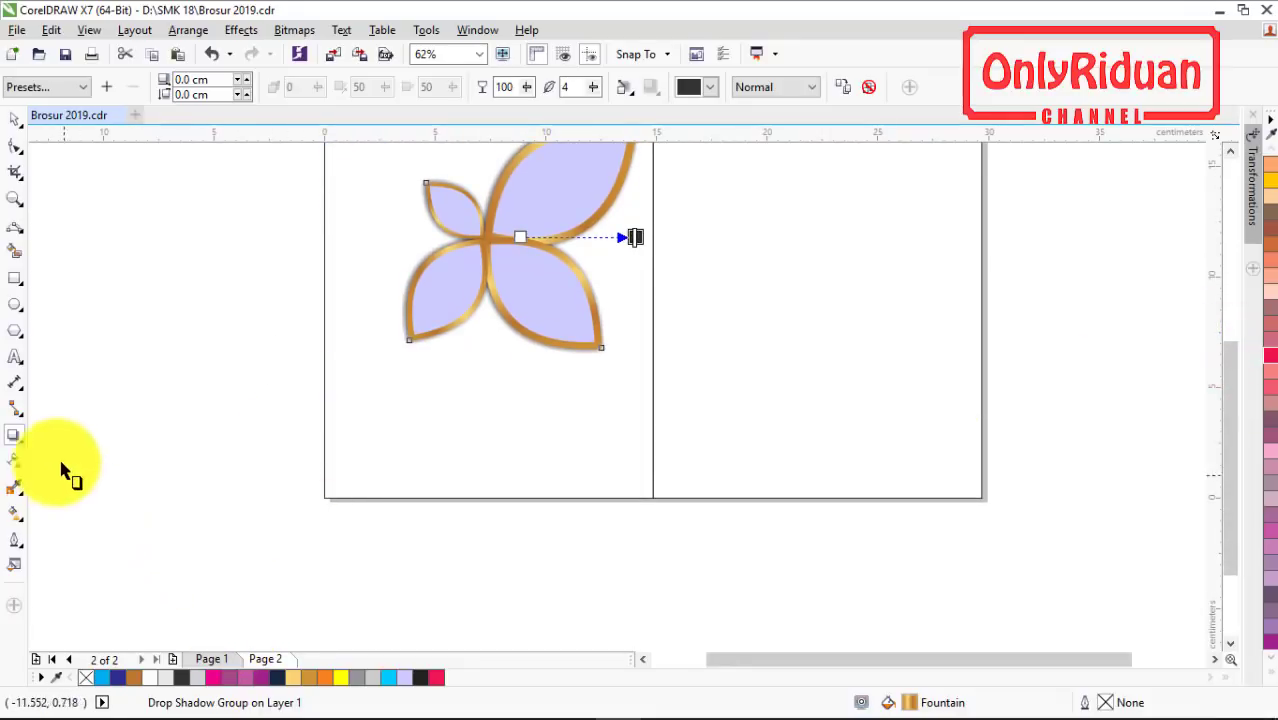
{"action": "left_click", "coordinate": [15, 278]}
{"action": "left_click_drag", "start_coordinate": [325, 494], "coordinate": [652, 476]}
{"action": "left_click", "coordinate": [277, 677]}
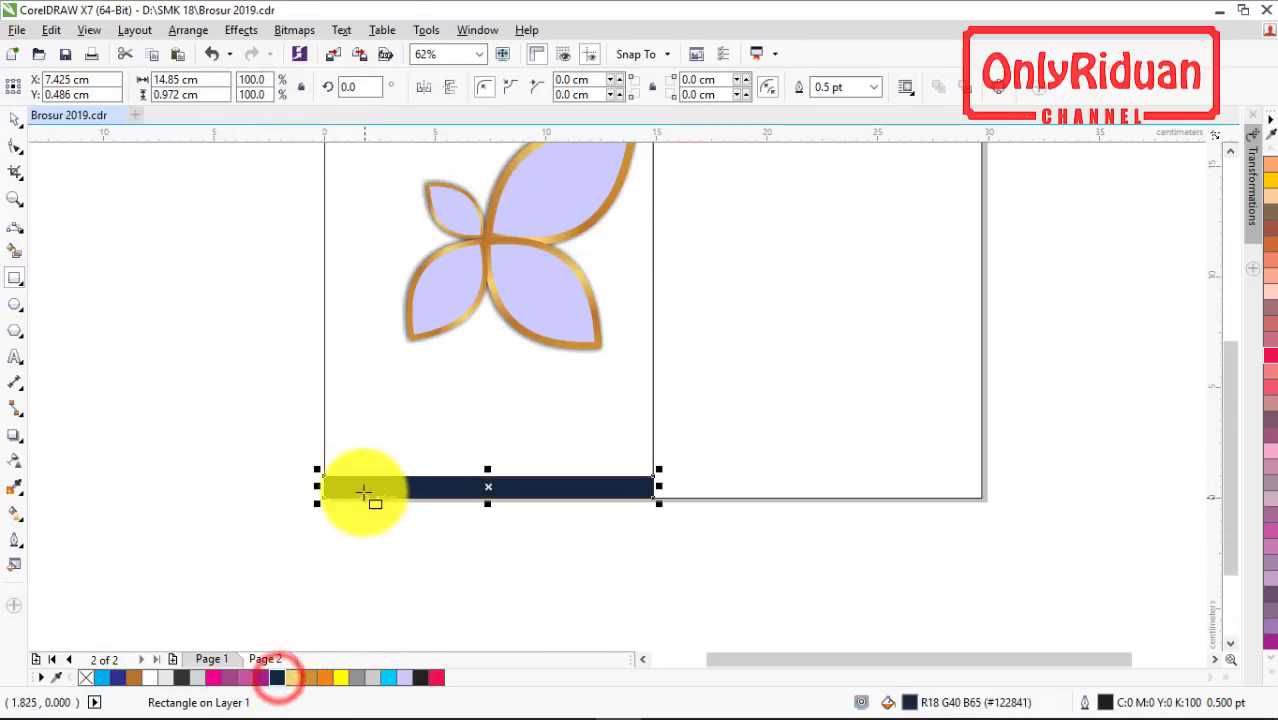
- Draw a rectangle about 14.1 × 2.1 cm directly on top of the navy strip and fill it with Blue Purple
{"action": "left_click_drag", "start_coordinate": [325, 476], "coordinate": [630, 439]}
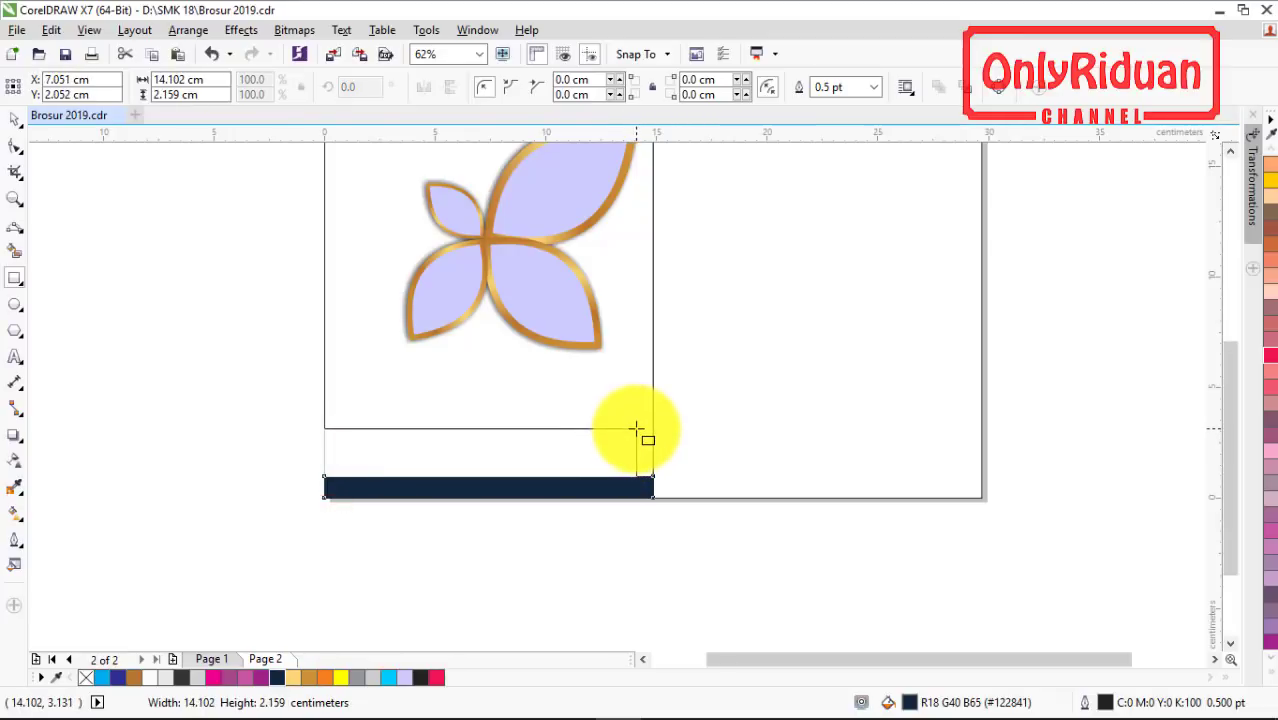
{"action": "left_click_drag", "start_coordinate": [636, 429], "coordinate": [636, 429]}
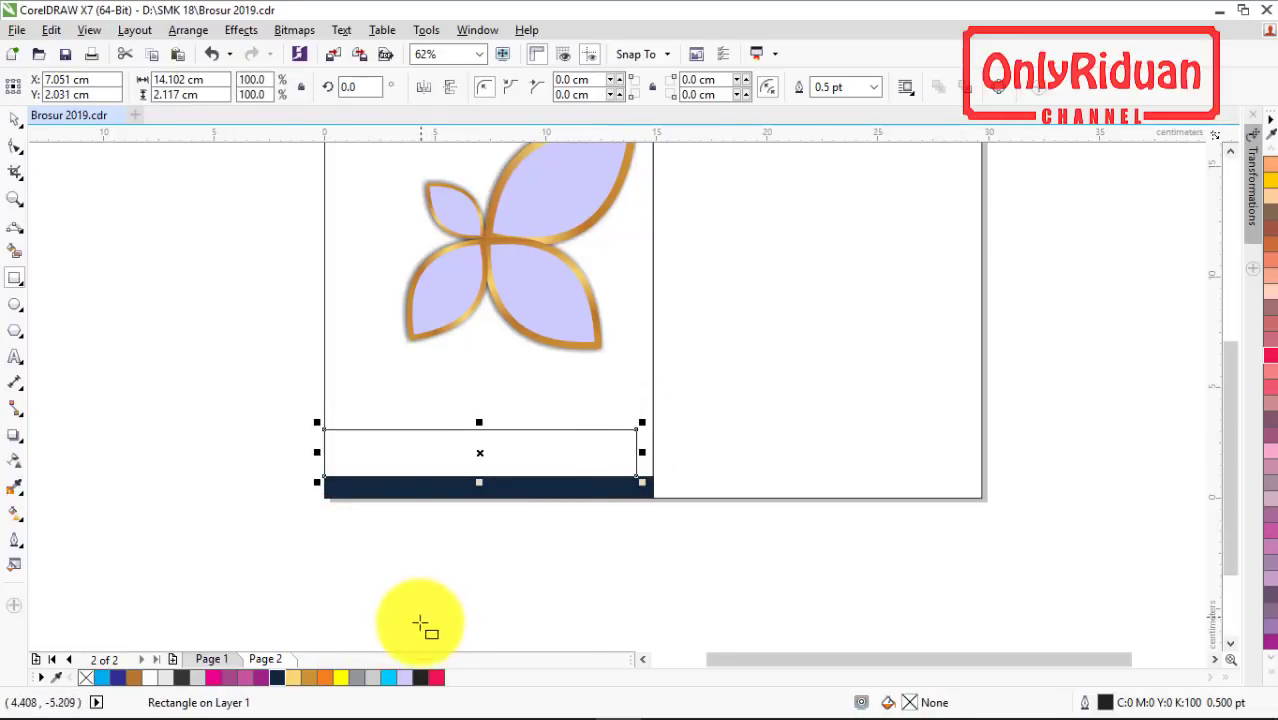
{"action": "left_click", "coordinate": [263, 677]}
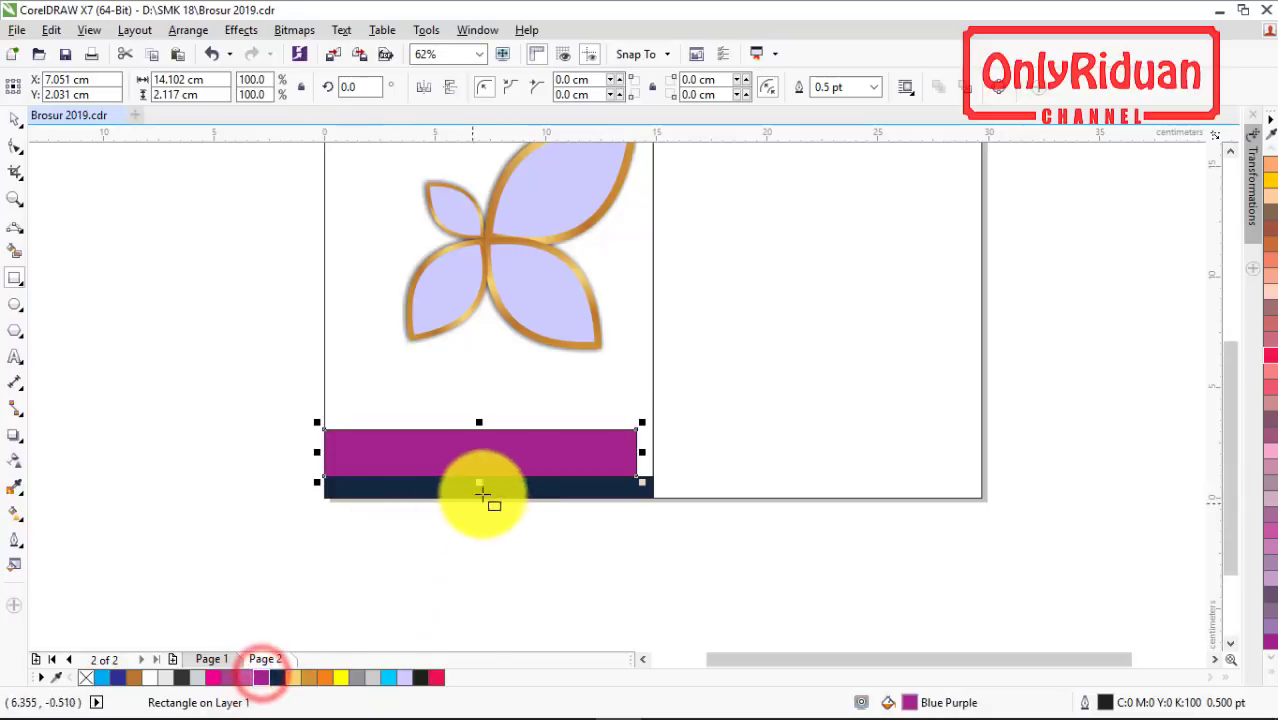
- Convert the purple rectangle to curves and move its upper-right node inward to make a slanted right end
{"action": "right_click", "coordinate": [481, 452]}
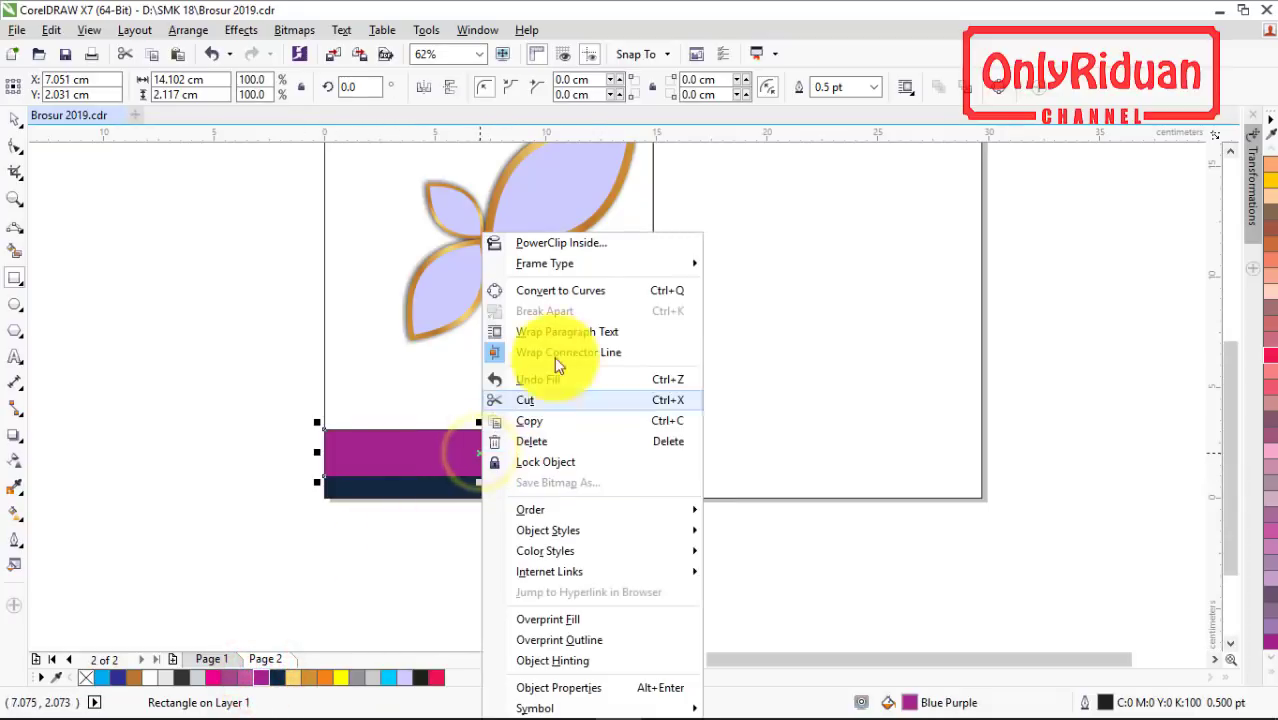
{"action": "left_click", "coordinate": [558, 288]}
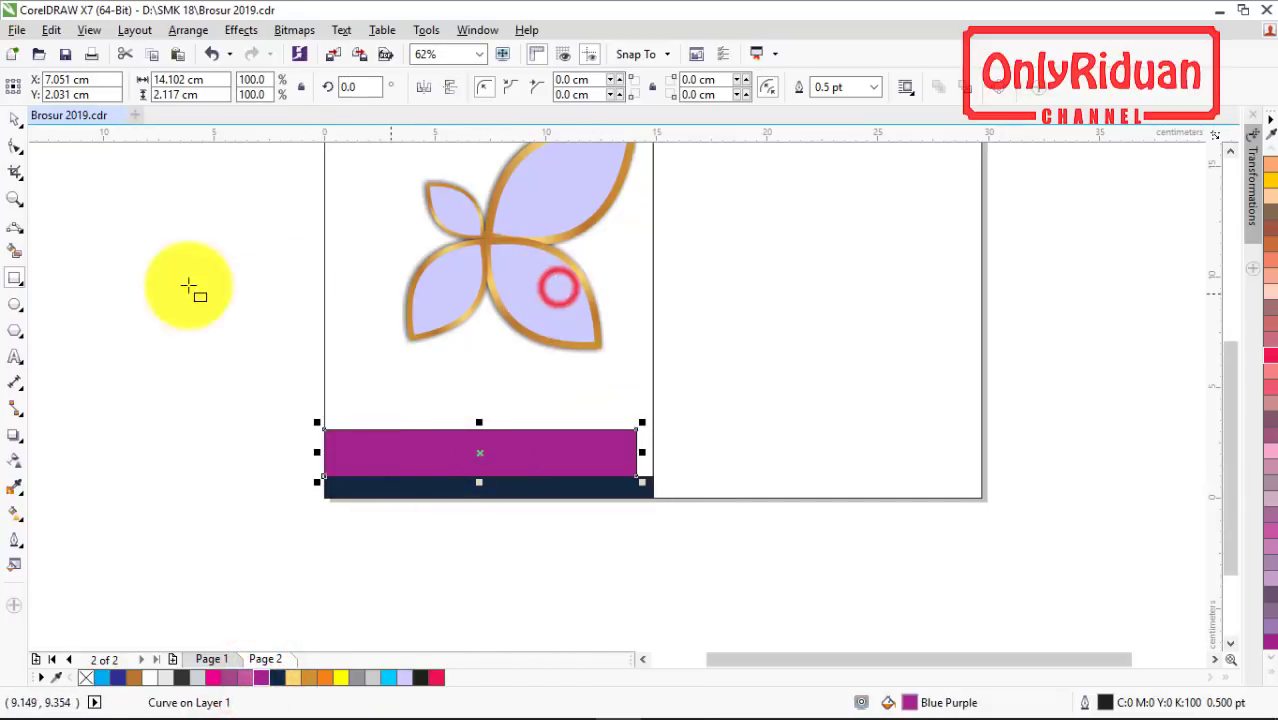
{"action": "left_click", "coordinate": [15, 146]}
{"action": "left_click_drag", "start_coordinate": [634, 432], "coordinate": [581, 438]}
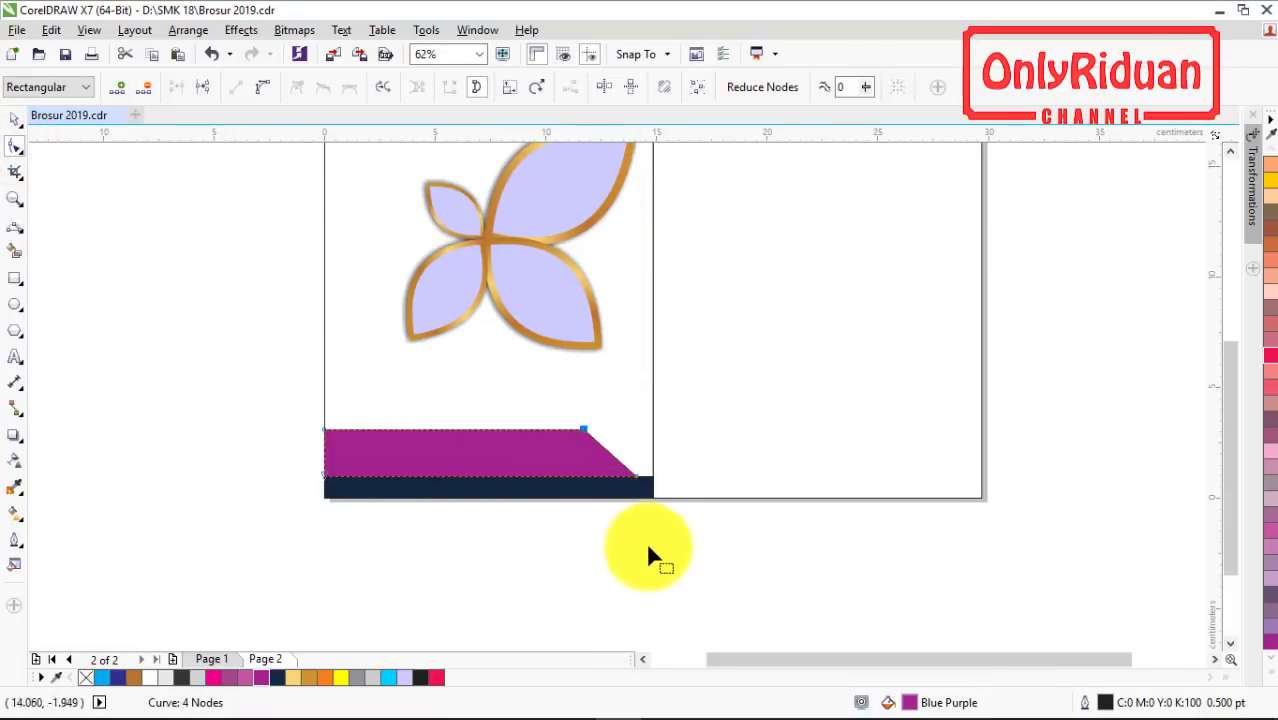
- Remove the outlines from both the purple footer shape and the navy strip
{"action": "left_click", "coordinate": [13, 120]}
{"action": "left_click", "coordinate": [121, 357]}
{"action": "left_click_drag", "start_coordinate": [693, 534], "coordinate": [281, 383]}
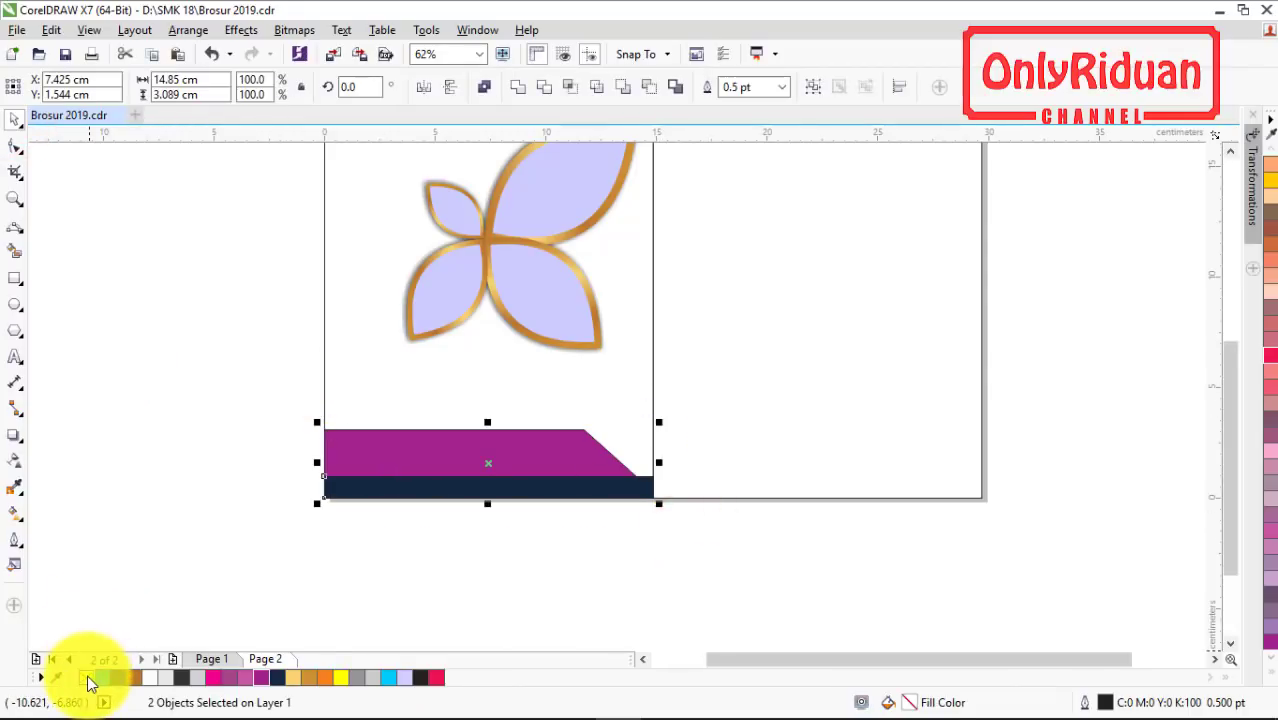
{"action": "left_click", "coordinate": [479, 542]}
{"action": "scroll", "coordinate": [454, 452], "scroll_direction": "up", "scroll_amount": 1}
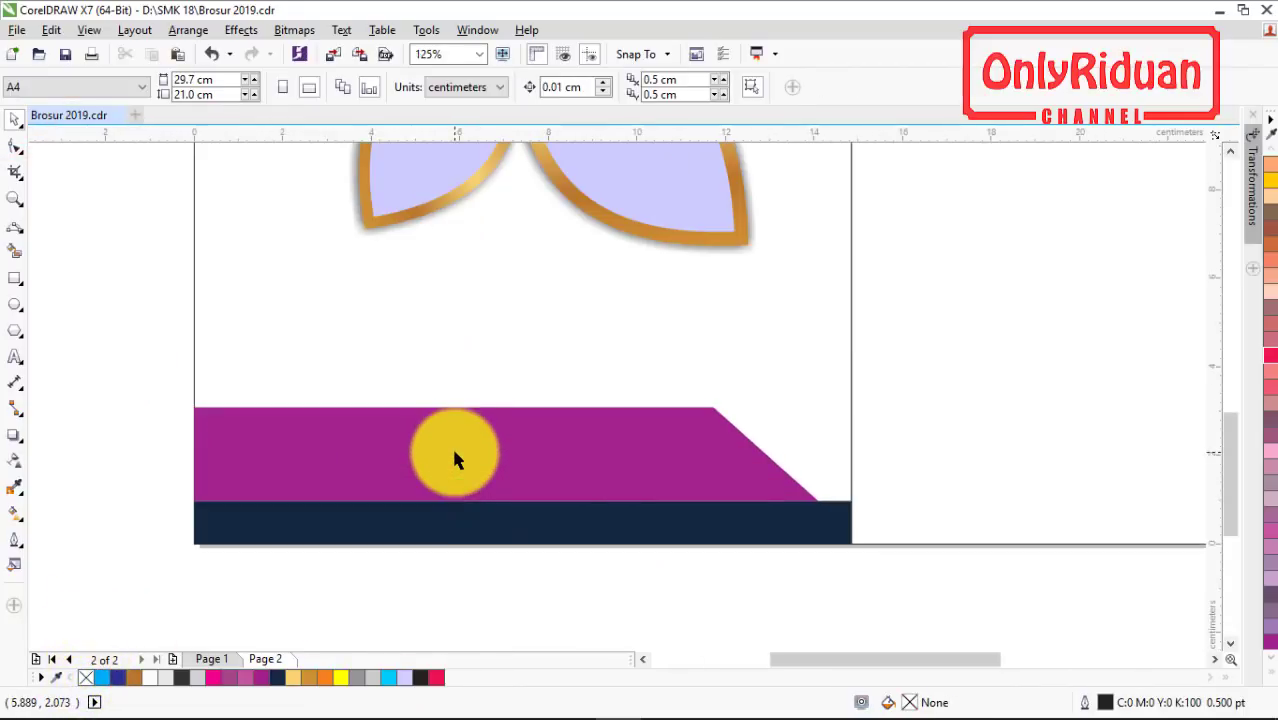
{"action": "scroll", "coordinate": [454, 452], "scroll_direction": "up", "scroll_amount": 1}
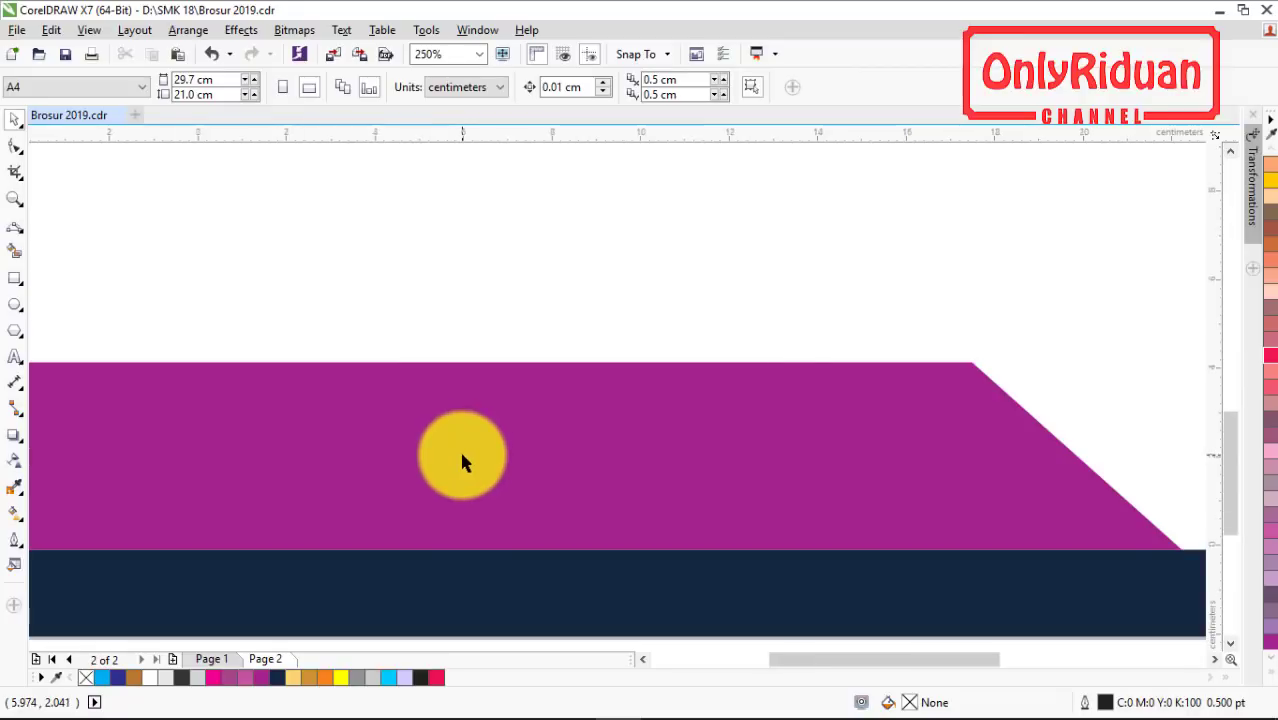
- Draw a circle about 0.34 cm wide near the purple footer's upper-left corner and place a copy near the upper end of its slanted side
{"action": "scroll", "coordinate": [461, 456], "scroll_direction": "down", "scroll_amount": 1}
{"action": "left_click", "coordinate": [214, 659]}
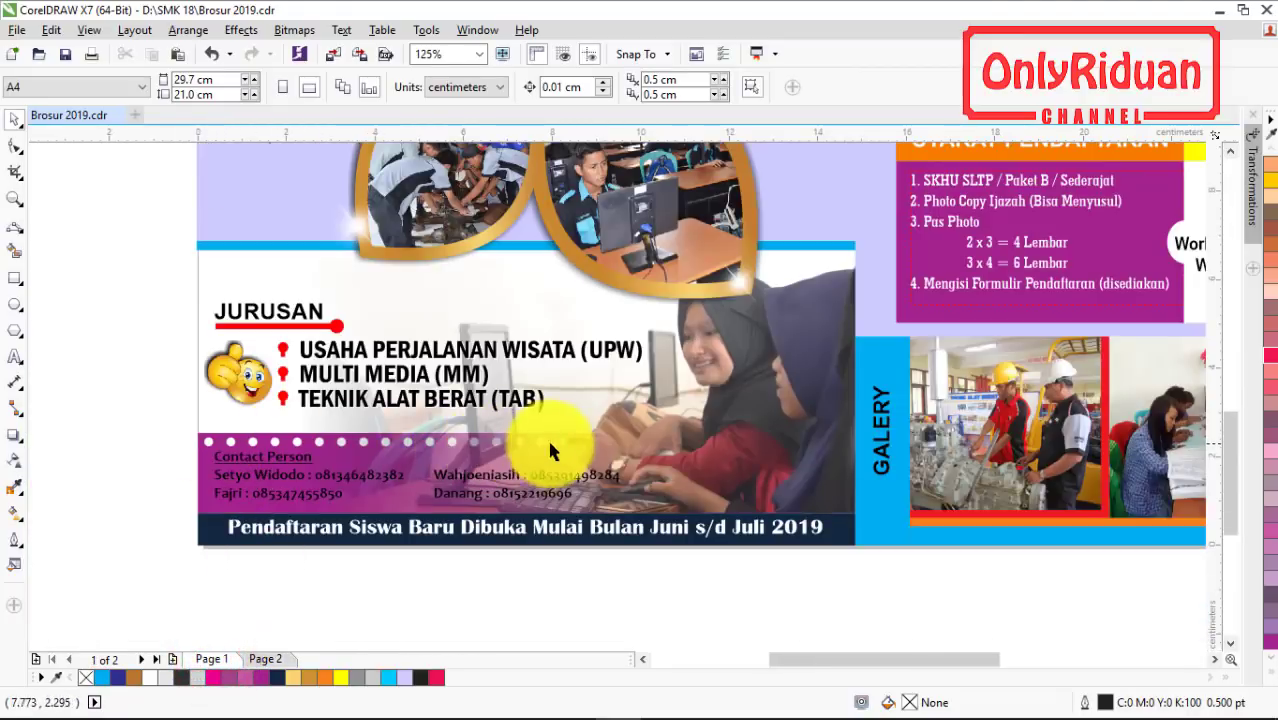
{"action": "left_click", "coordinate": [263, 659]}
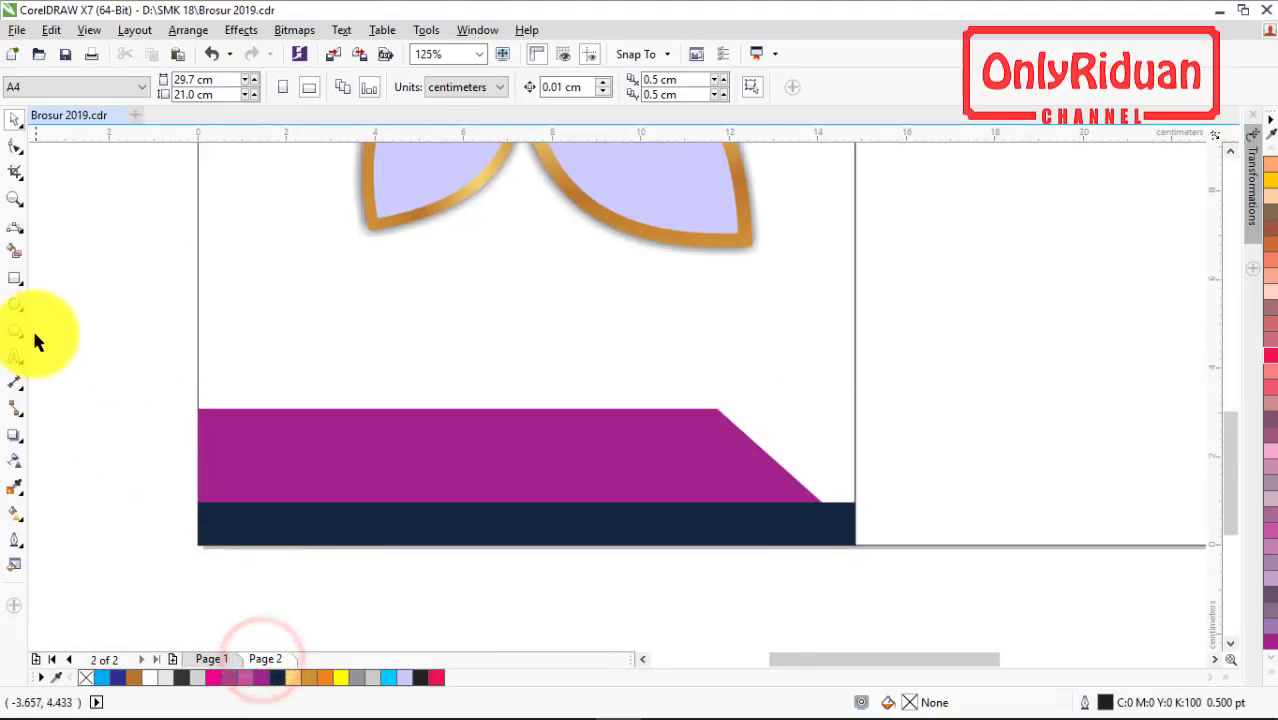
{"action": "left_click", "coordinate": [14, 304]}
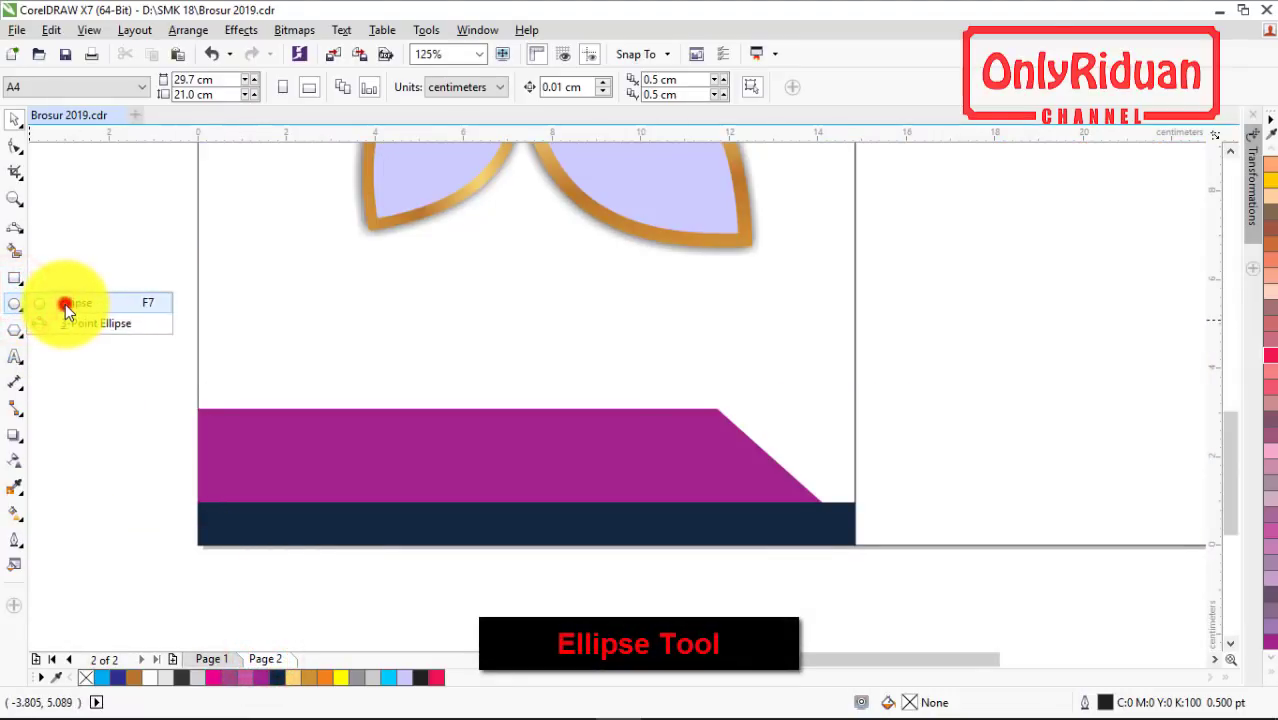
{"action": "left_click", "coordinate": [65, 304]}
{"action": "key", "text": "ctrl"}
{"action": "mouse_move", "coordinate": [223, 359]}
{"action": "left_mouse_down"}
{"action": "mouse_move", "coordinate": [238, 372]}
{"action": "mouse_move", "coordinate": [215, 432]}
{"action": "mouse_move", "coordinate": [291, 446]}
{"action": "mouse_move", "coordinate": [692, 428]}
{"action": "left_mouse_up"}
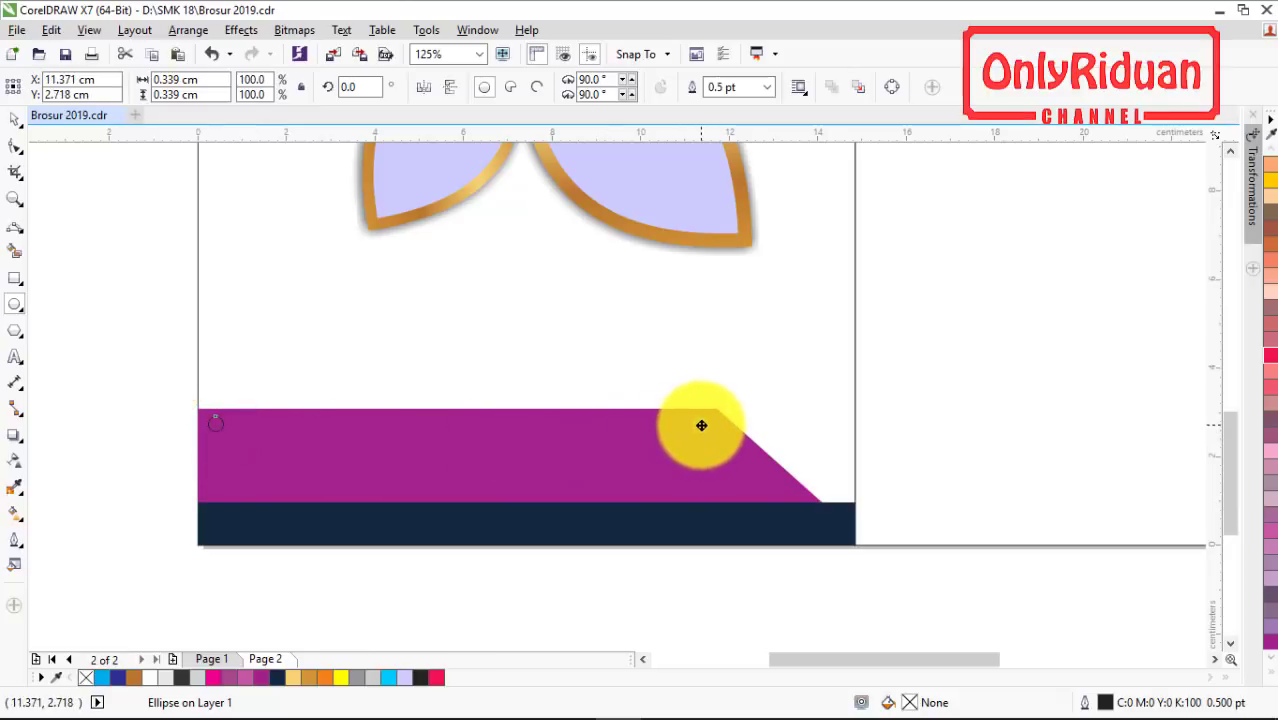
{"action": "key", "text": "space"}
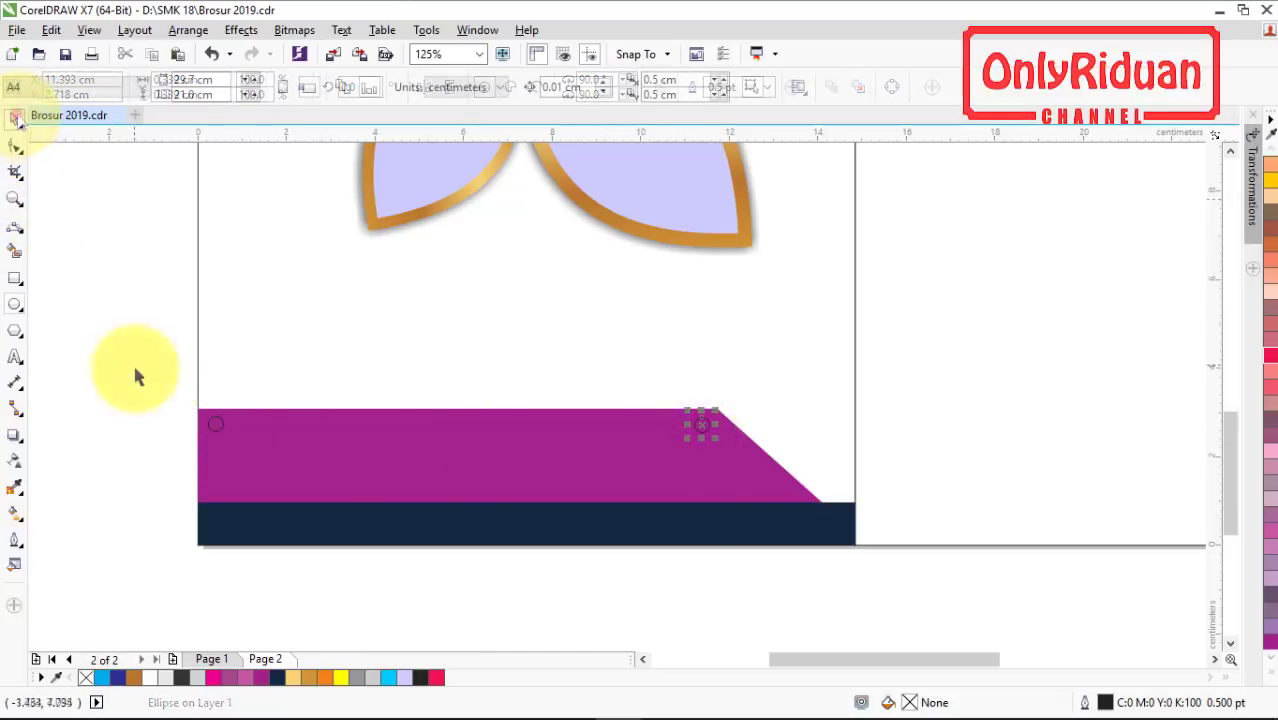
- Align the two small circles on the purple footer to the same horizontal centre line
{"action": "key", "text": "Escape"}
{"action": "left_click_drag", "start_coordinate": [148, 380], "coordinate": [752, 462]}
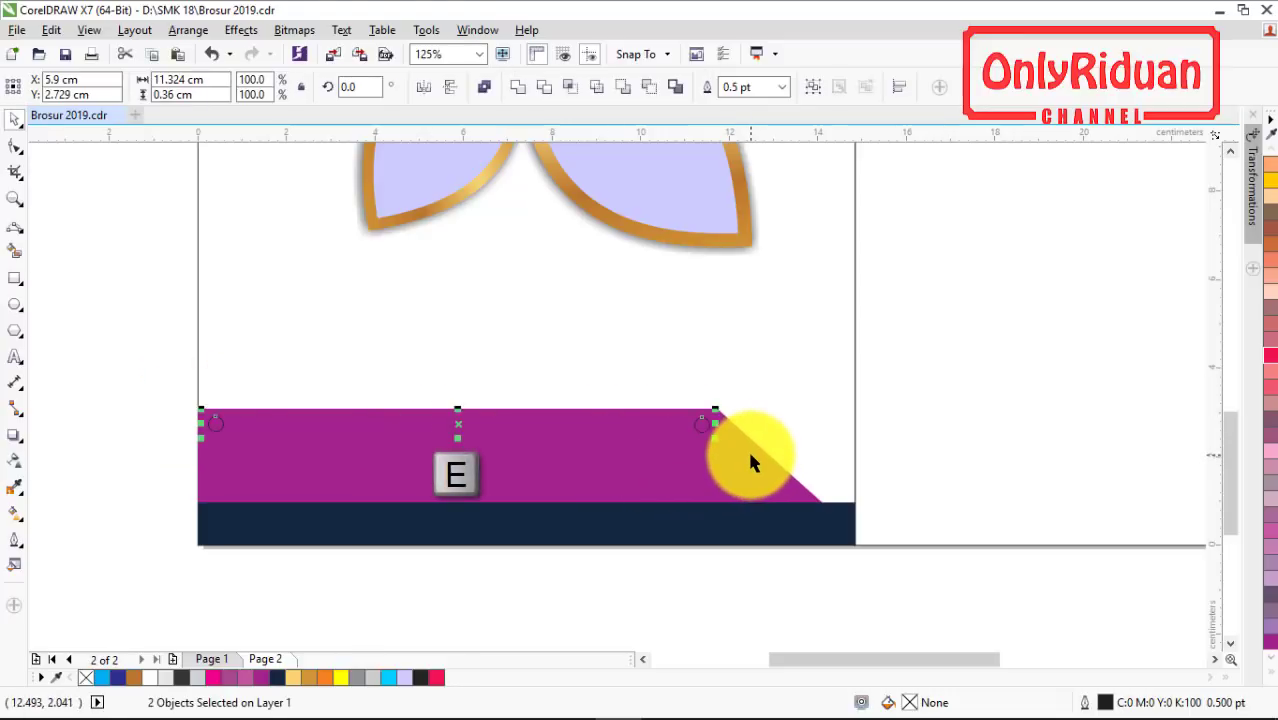
{"action": "left_click", "coordinate": [135, 405]}
{"action": "left_click_drag", "start_coordinate": [160, 385], "coordinate": [738, 450]}
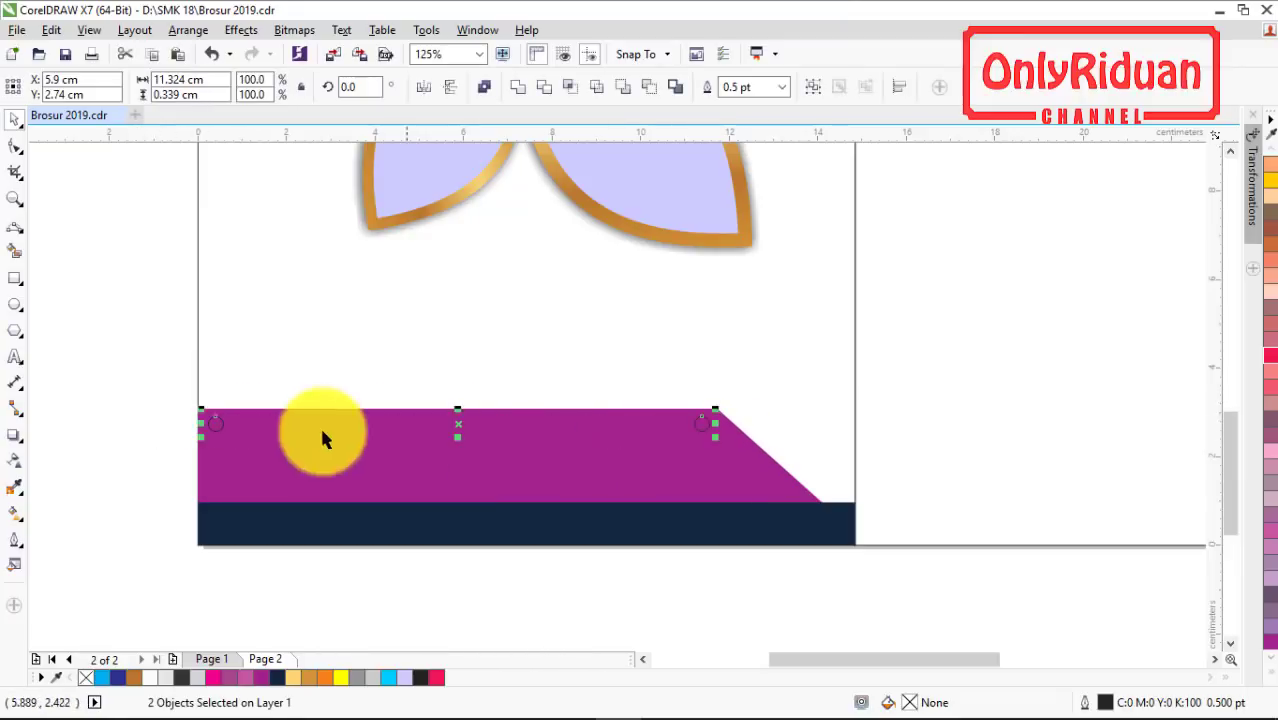
{"action": "left_click", "coordinate": [123, 377]}
- Blend the left circle into the right one with 18 intermediate steps to form a row of circles
{"action": "left_click_drag", "start_coordinate": [131, 422], "coordinate": [224, 428]}
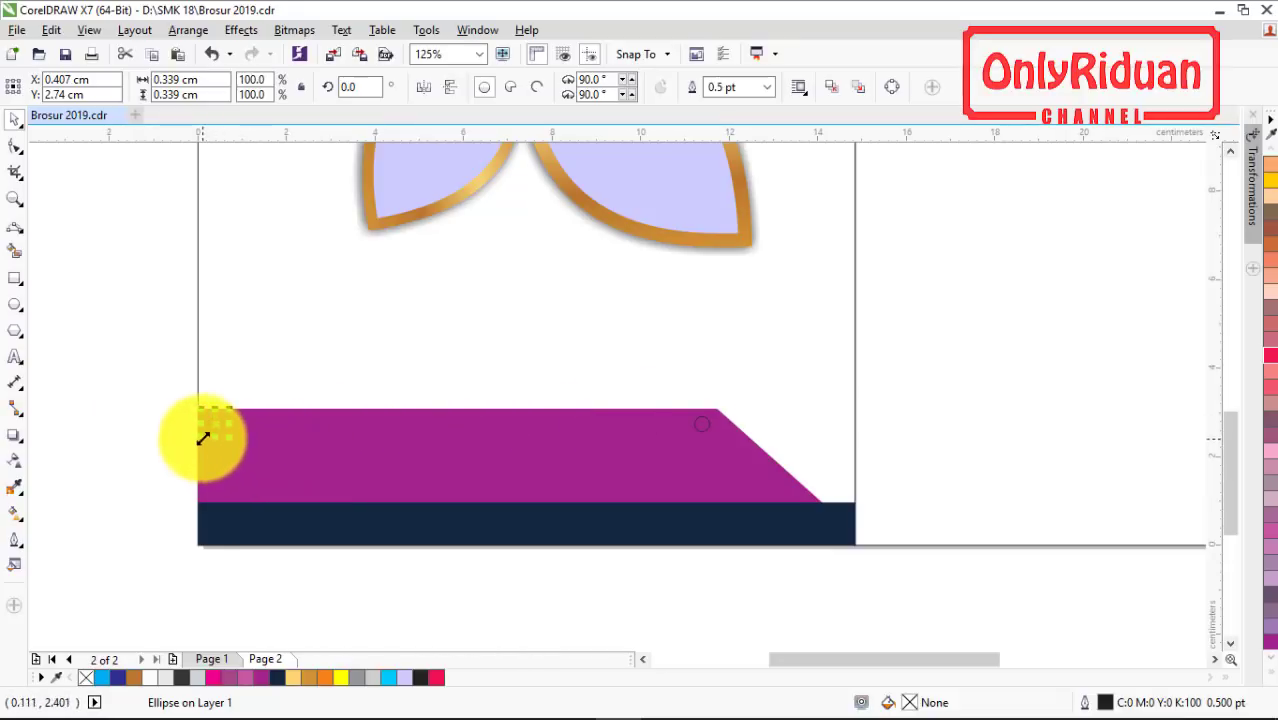
{"action": "left_click", "coordinate": [15, 440]}
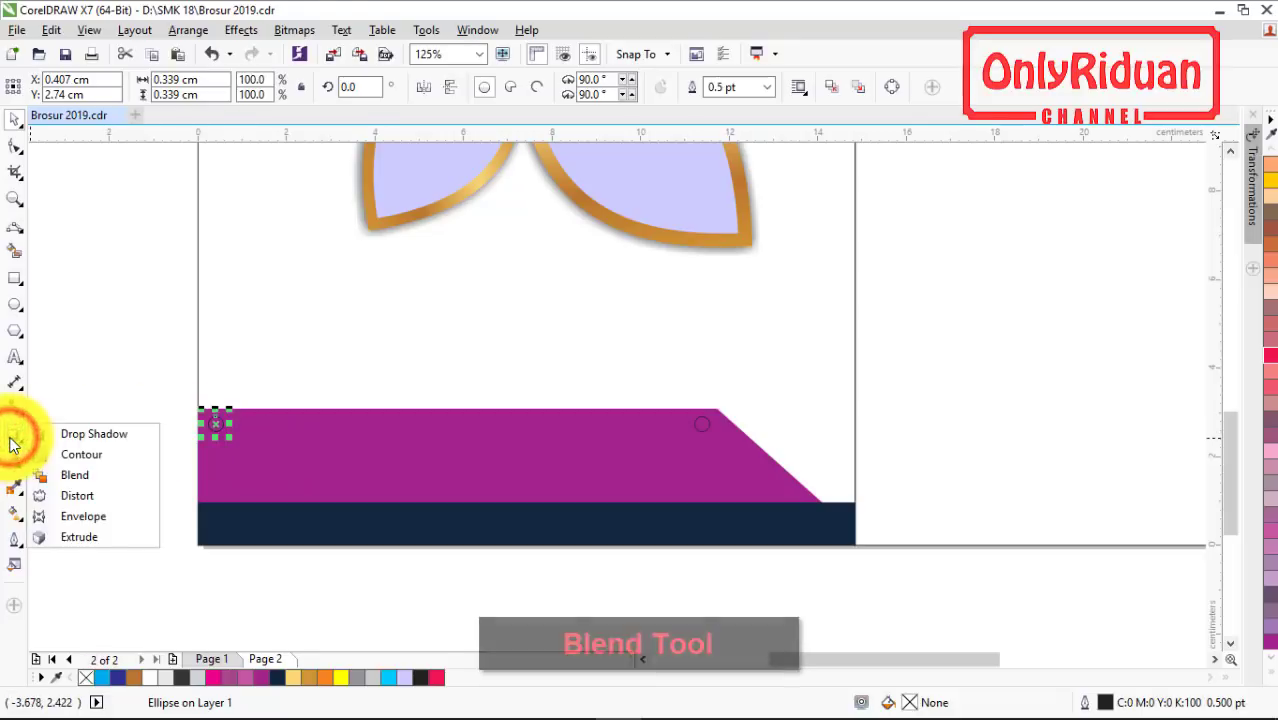
{"action": "left_click", "coordinate": [73, 474]}
{"action": "left_click_drag", "start_coordinate": [247, 428], "coordinate": [699, 428]}
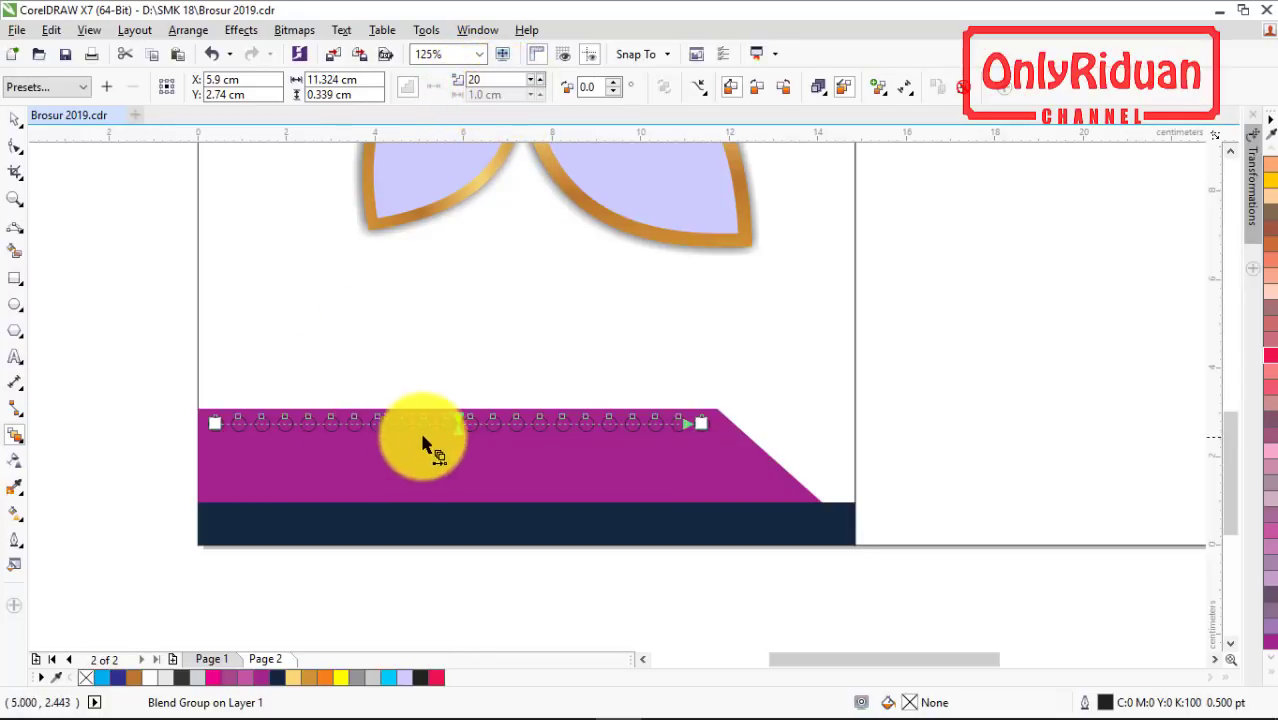
{"action": "left_click", "coordinate": [539, 80]}
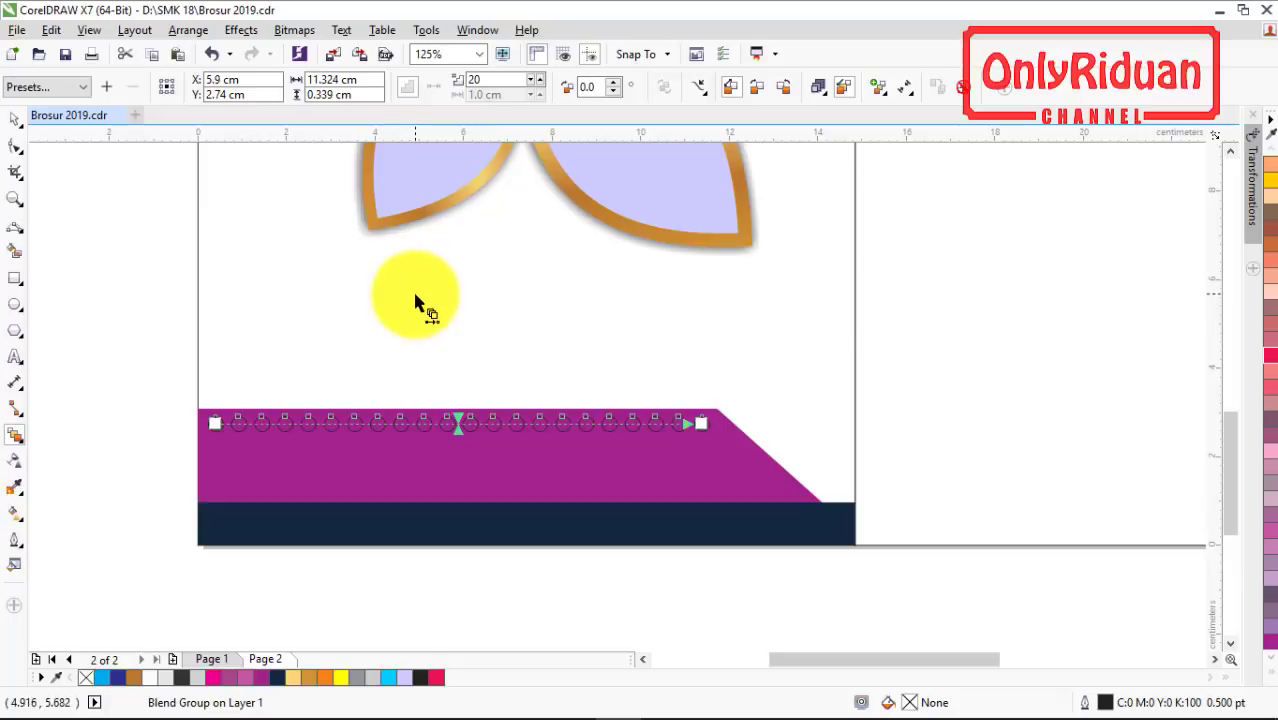
{"action": "left_click", "coordinate": [530, 82]}
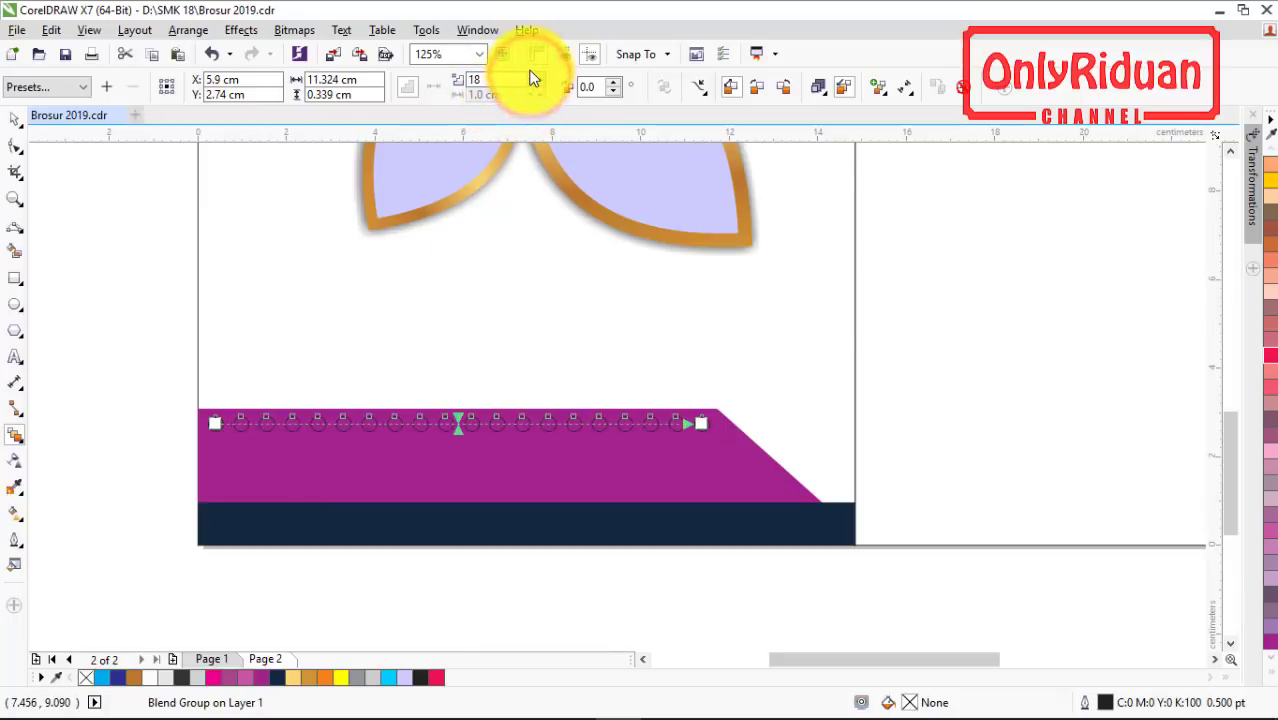
{"action": "left_click", "coordinate": [14, 120]}
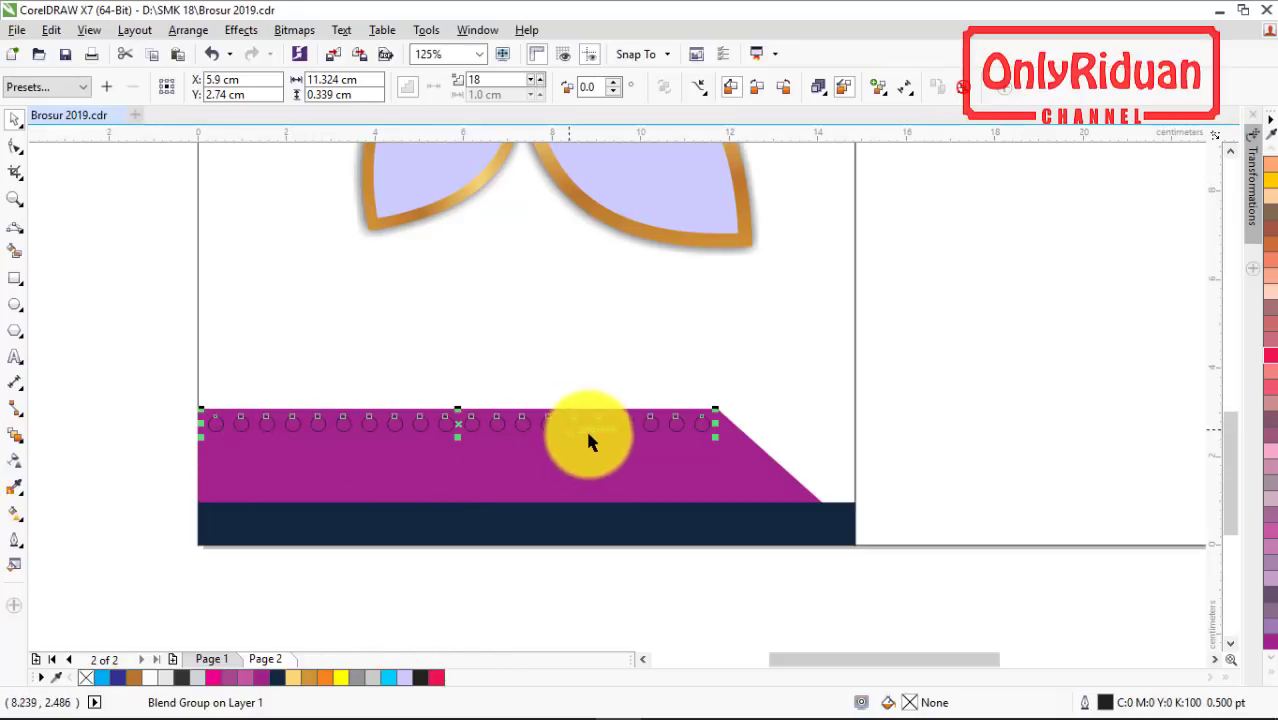
- Break the circle blend apart and group the whole row of circles
{"action": "left_click", "coordinate": [185, 30]}
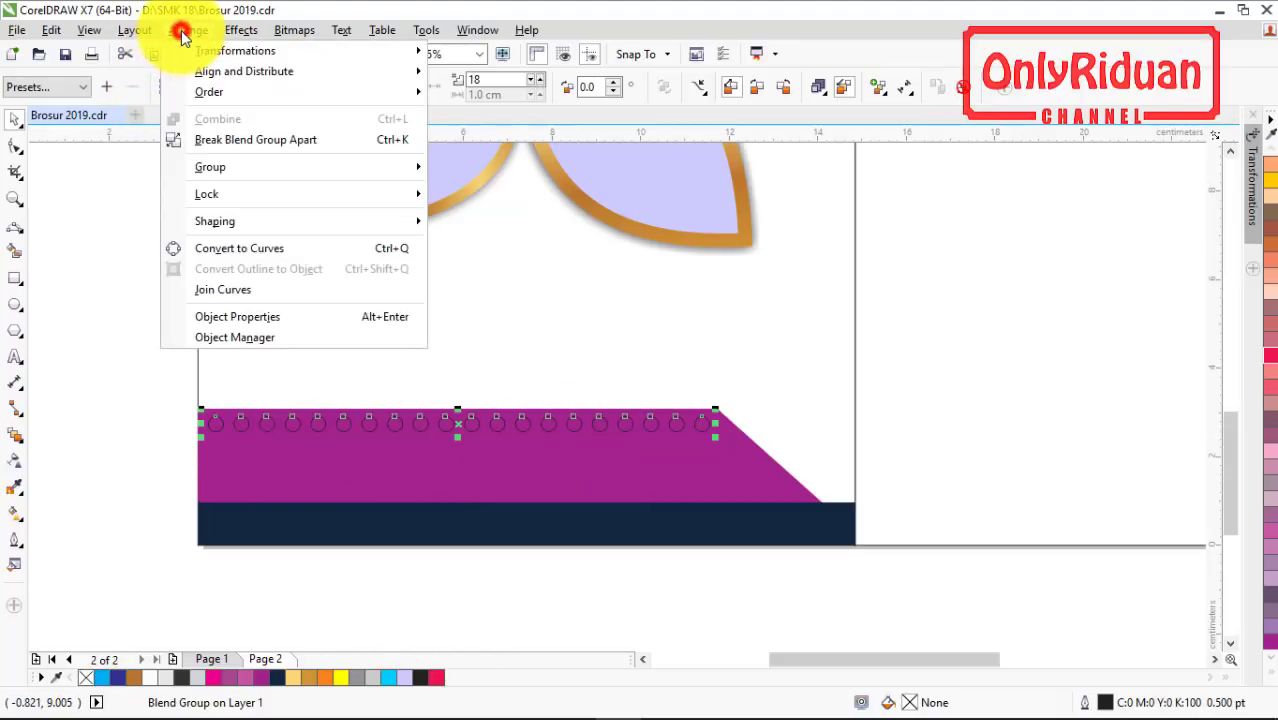
{"action": "left_click", "coordinate": [226, 143]}
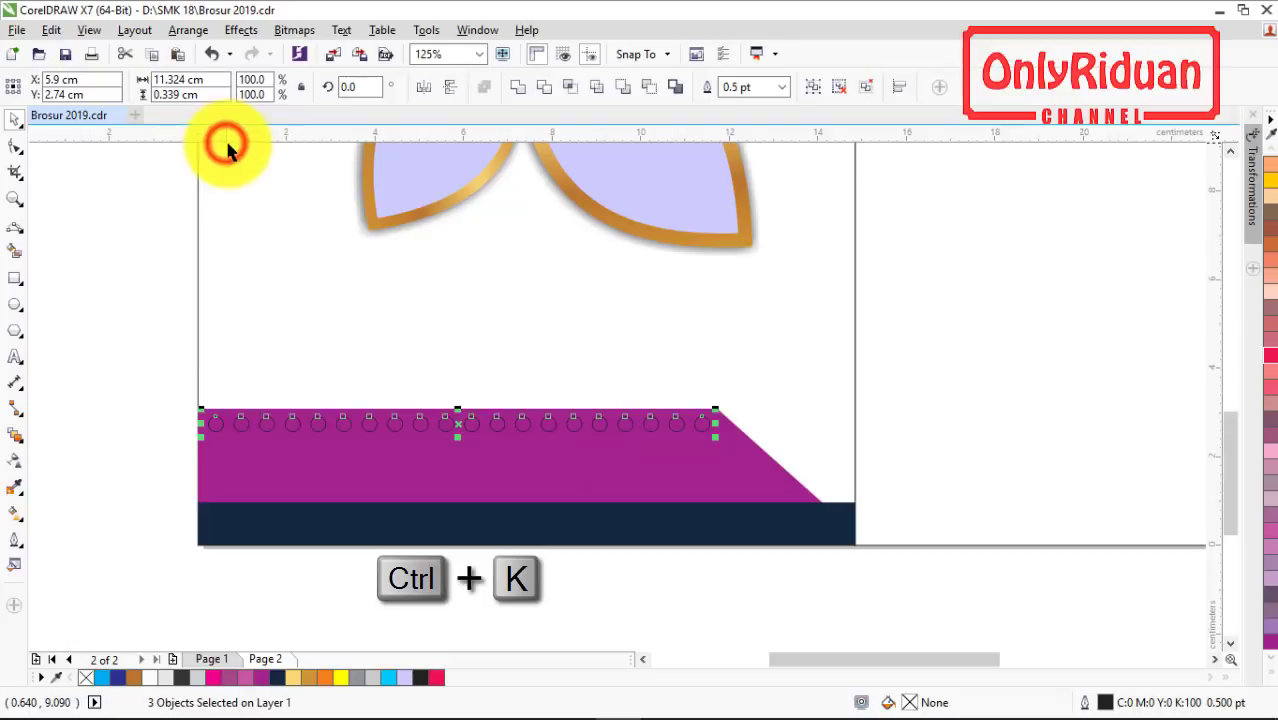
{"action": "left_click", "coordinate": [133, 283]}
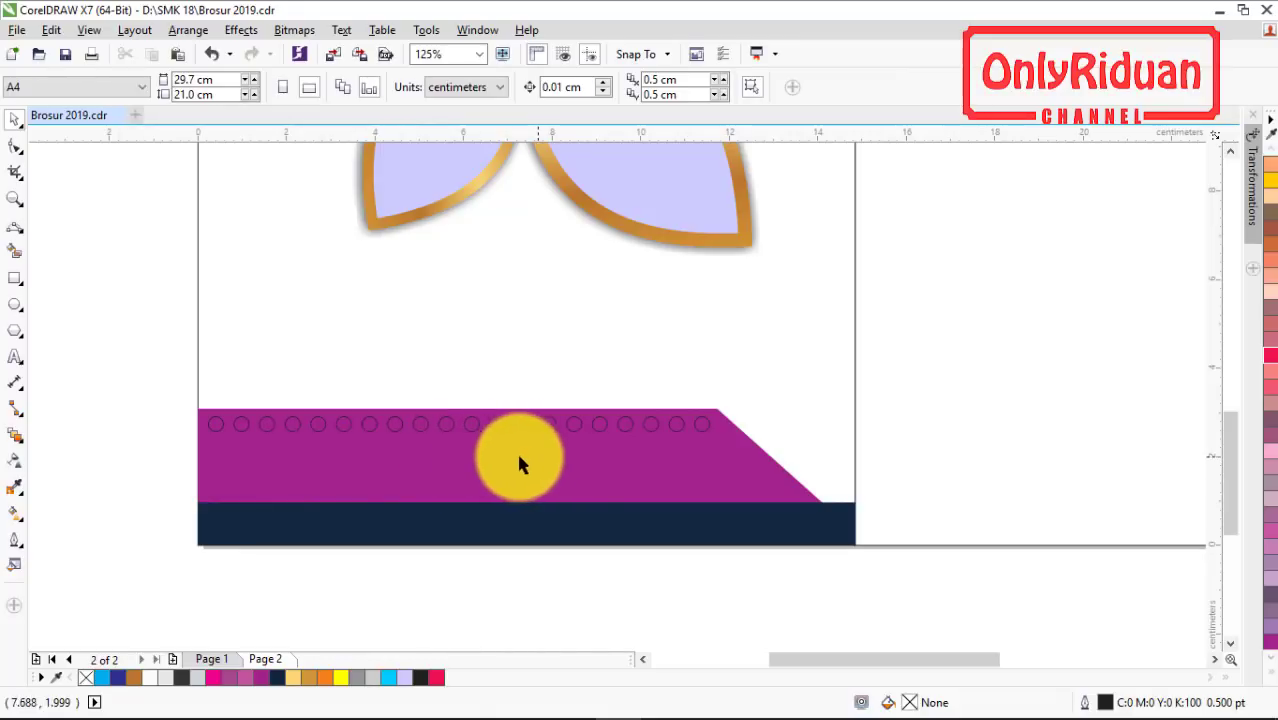
{"action": "left_click", "coordinate": [457, 460]}
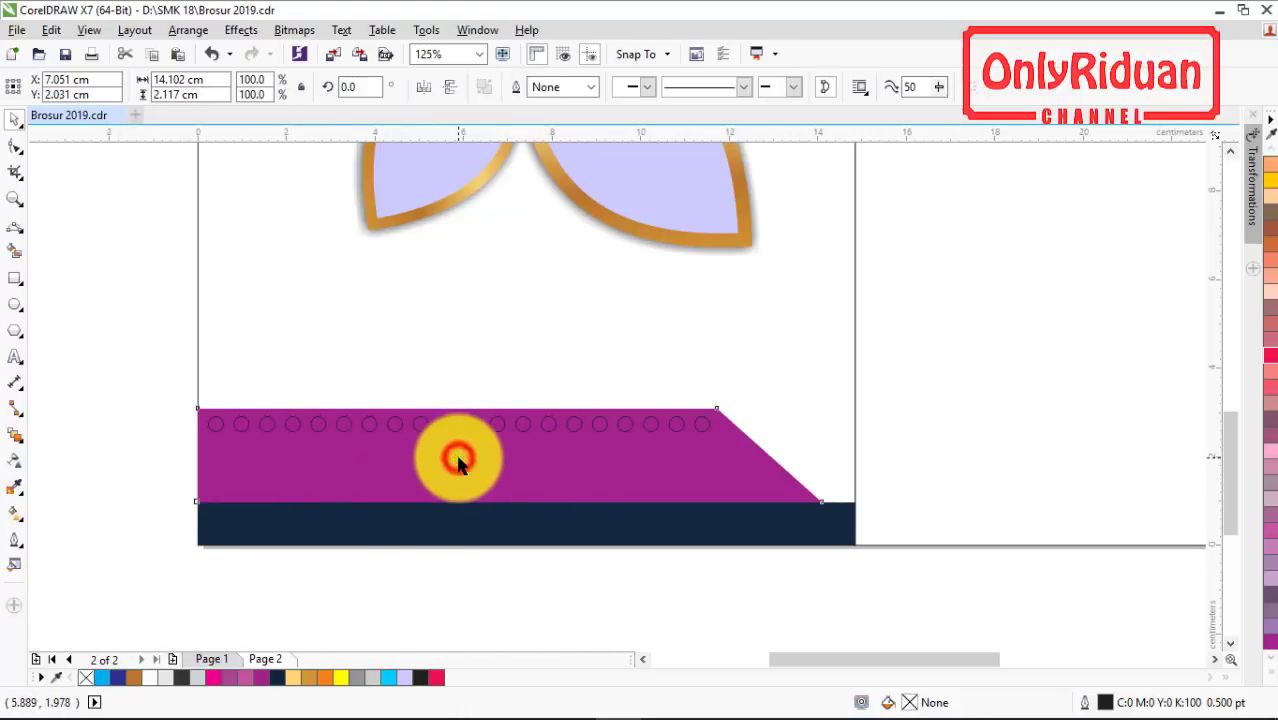
{"action": "left_click", "coordinate": [123, 447]}
{"action": "left_click_drag", "start_coordinate": [375, 402], "coordinate": [724, 438]}
{"action": "key", "text": "ctrl+g"}
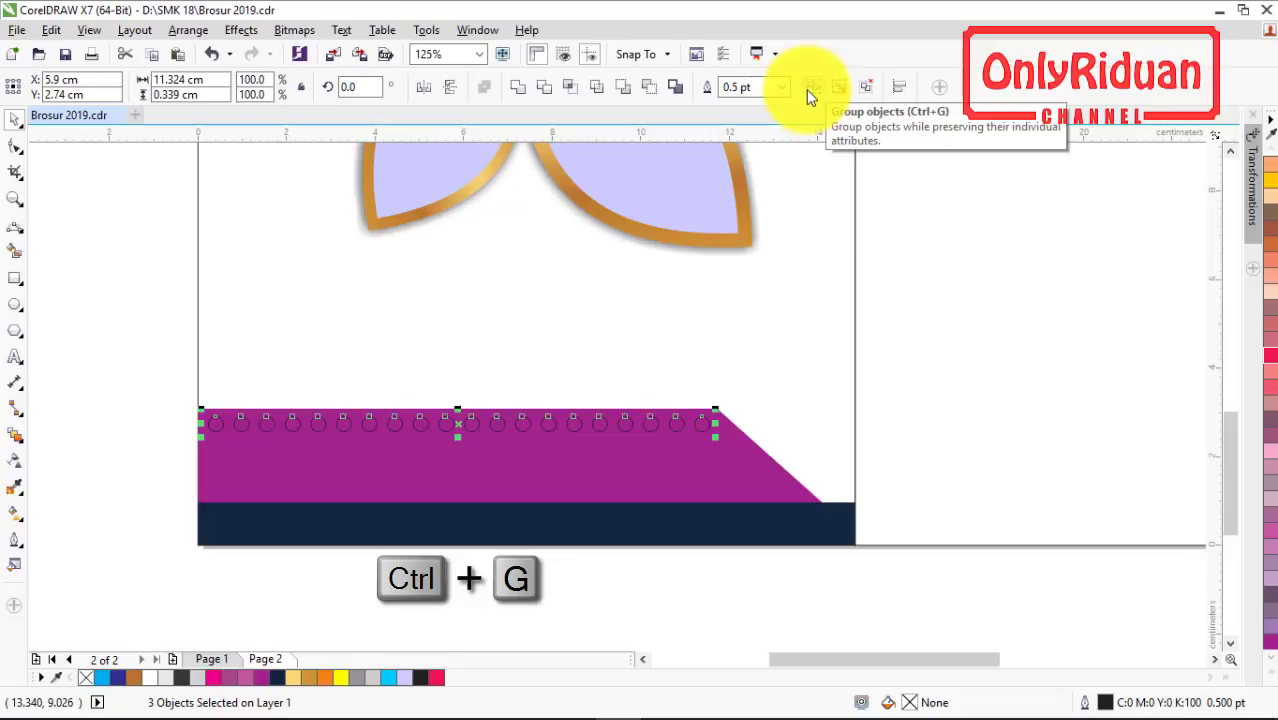
{"action": "left_click", "coordinate": [807, 88]}
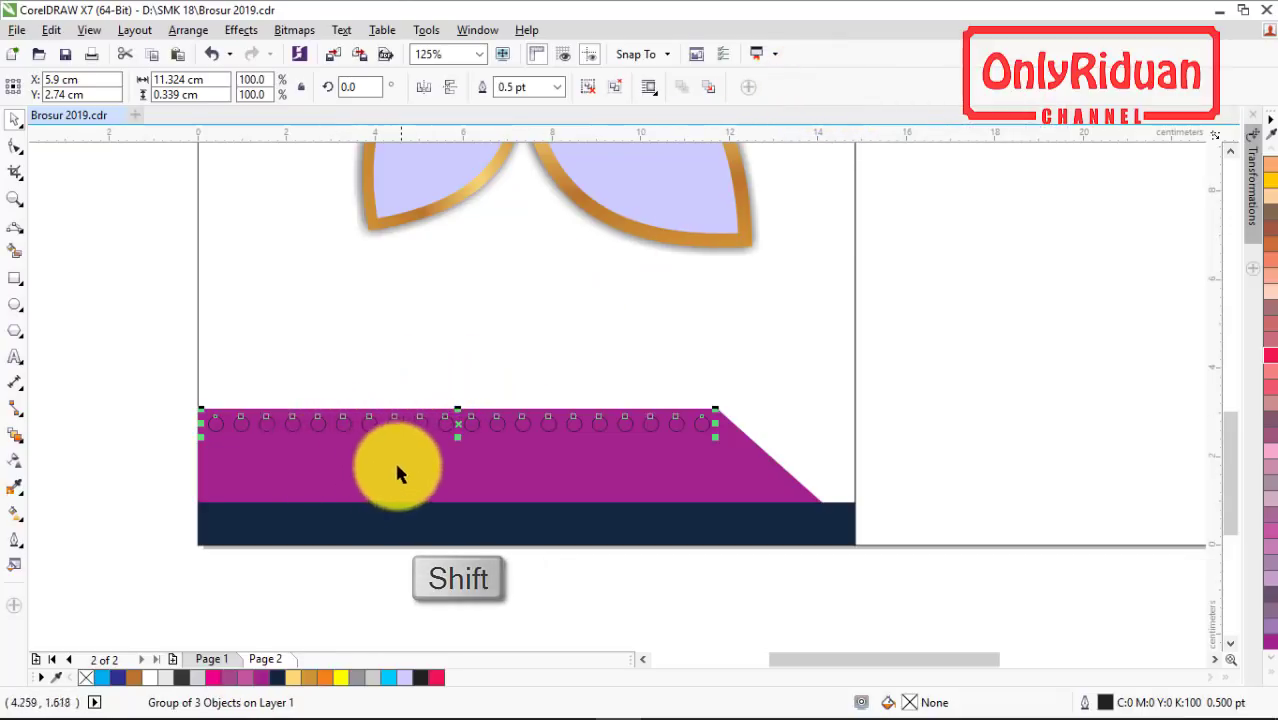
- Trim the purple footer shape with the circle group to cut a row of holes, and delete the leftover circles
{"action": "left_click", "coordinate": [448, 466], "text": "shift"}
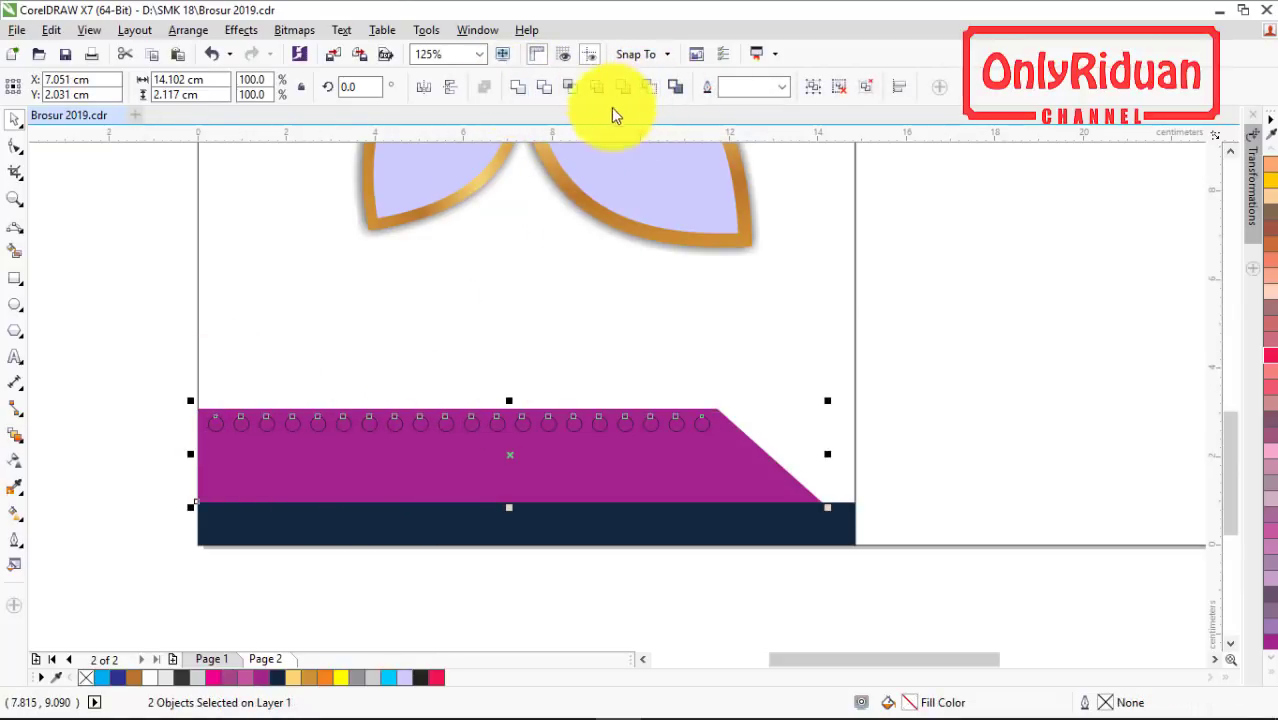
{"action": "left_click", "coordinate": [543, 88]}
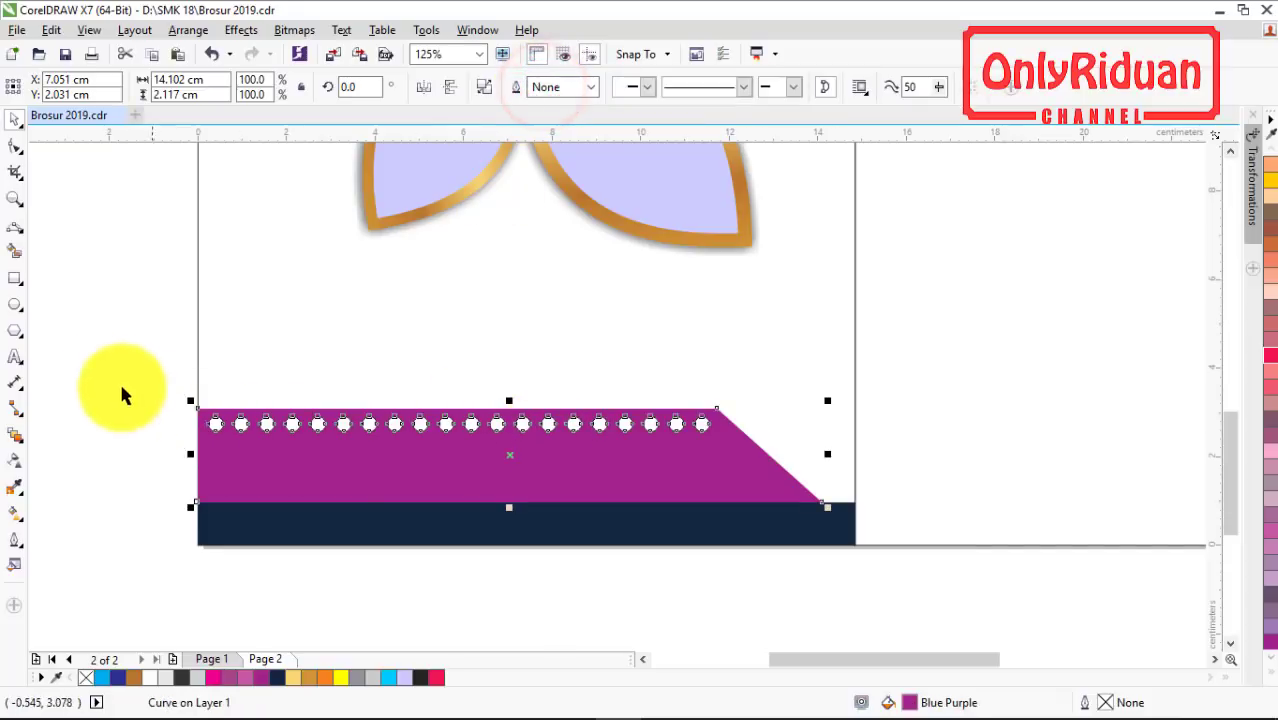
{"action": "left_click", "coordinate": [96, 370]}
{"action": "left_click_drag", "start_coordinate": [157, 377], "coordinate": [746, 447]}
{"action": "left_click_drag", "start_coordinate": [455, 425], "coordinate": [459, 370]}
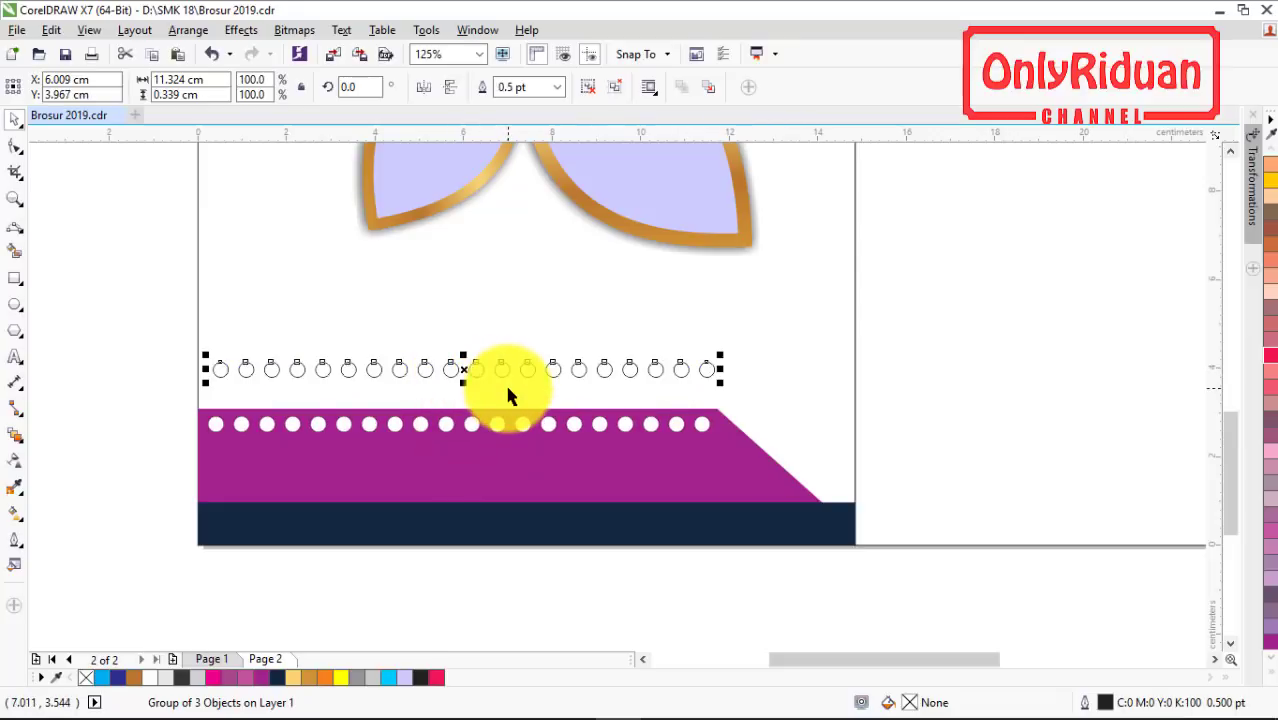
{"action": "key", "text": "Delete"}
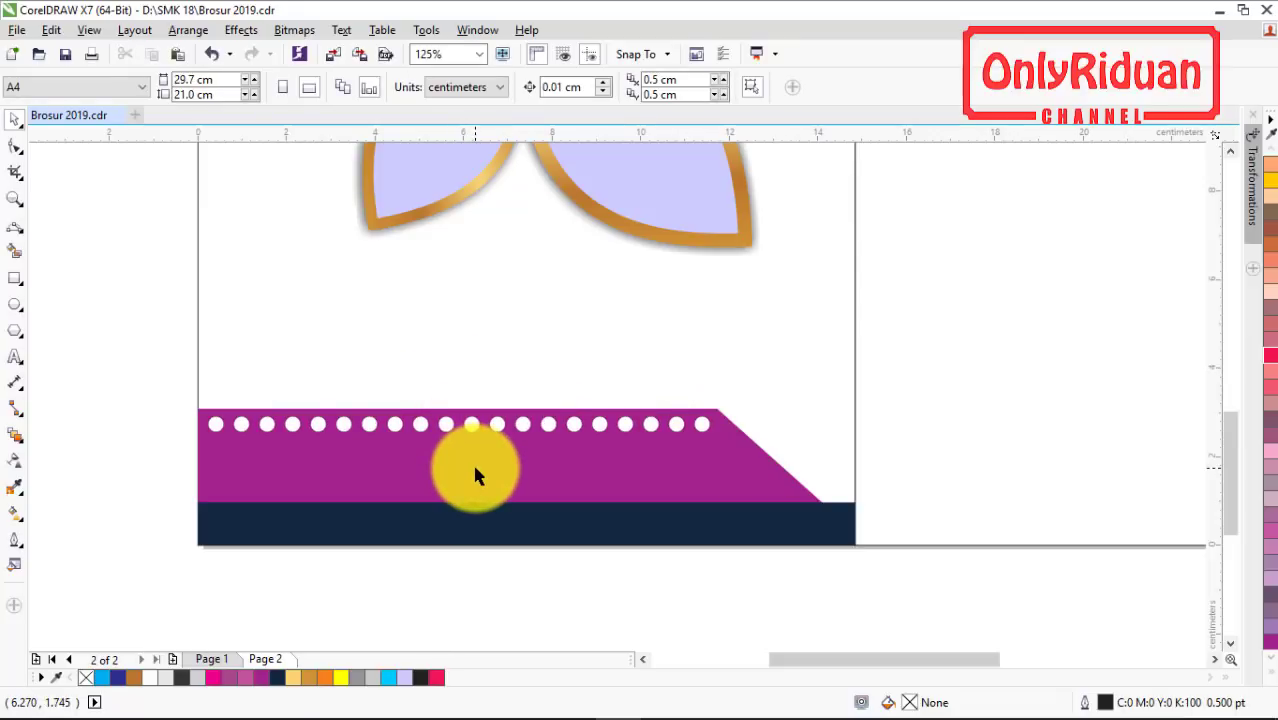
{"action": "left_click", "coordinate": [467, 460]}
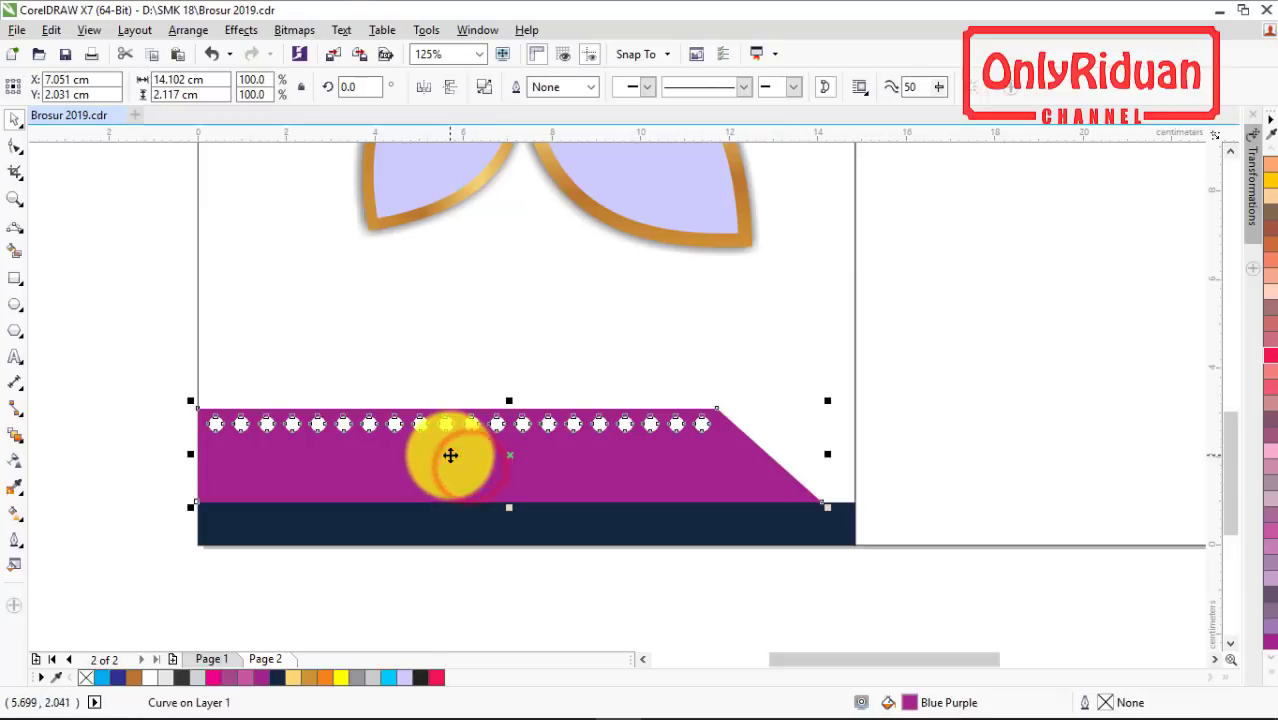
- Draw a rectangle about 14.85 × 1.35 cm along the right panel's top edge and fill it with dark navy (#122841)
{"action": "scroll", "coordinate": [464, 416], "scroll_direction": "down", "scroll_amount": 2}
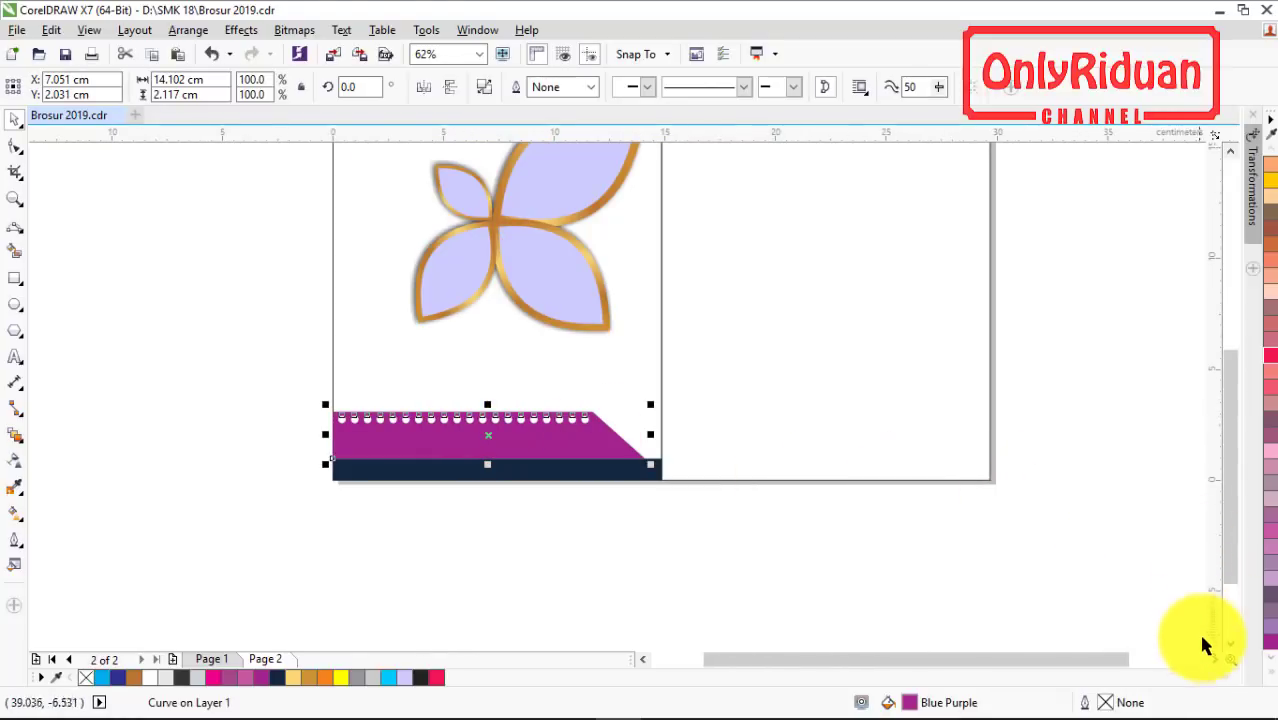
{"action": "left_click", "coordinate": [1210, 661]}
{"action": "left_click_drag", "start_coordinate": [1231, 468], "coordinate": [1209, 391]}
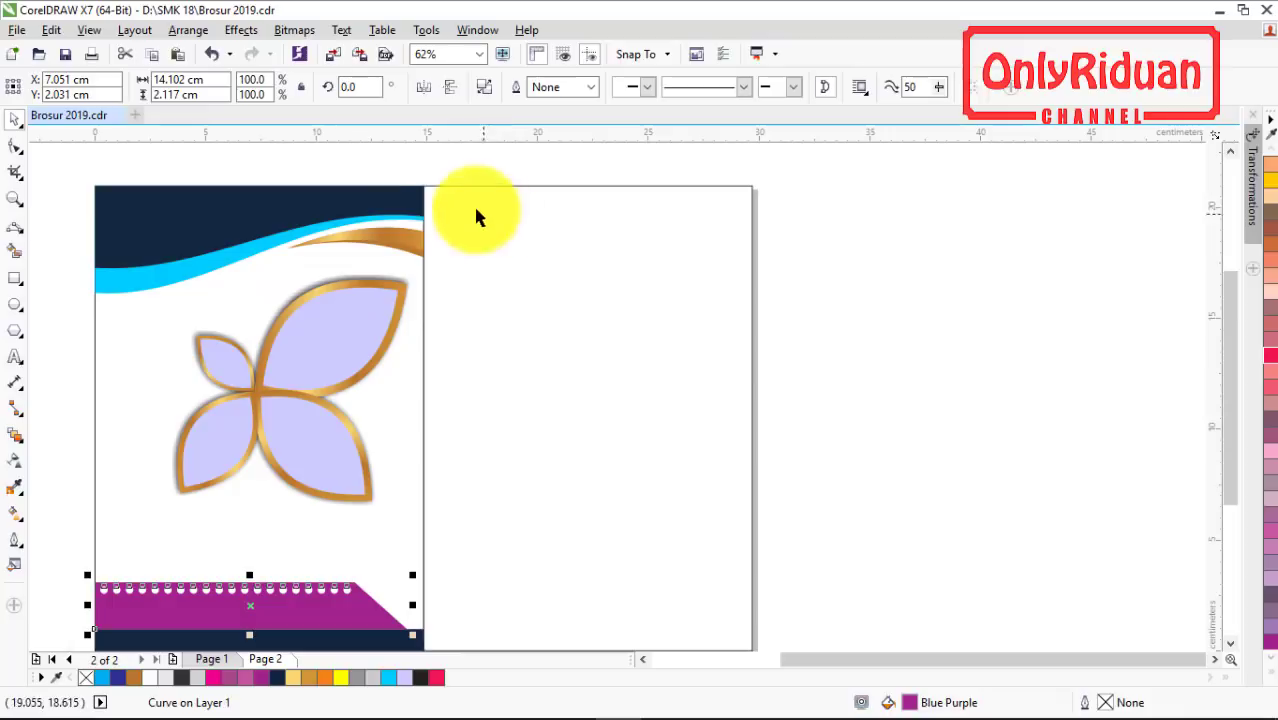
{"action": "scroll", "coordinate": [434, 185], "scroll_direction": "up", "scroll_amount": 2}
{"action": "left_click", "coordinate": [15, 278]}
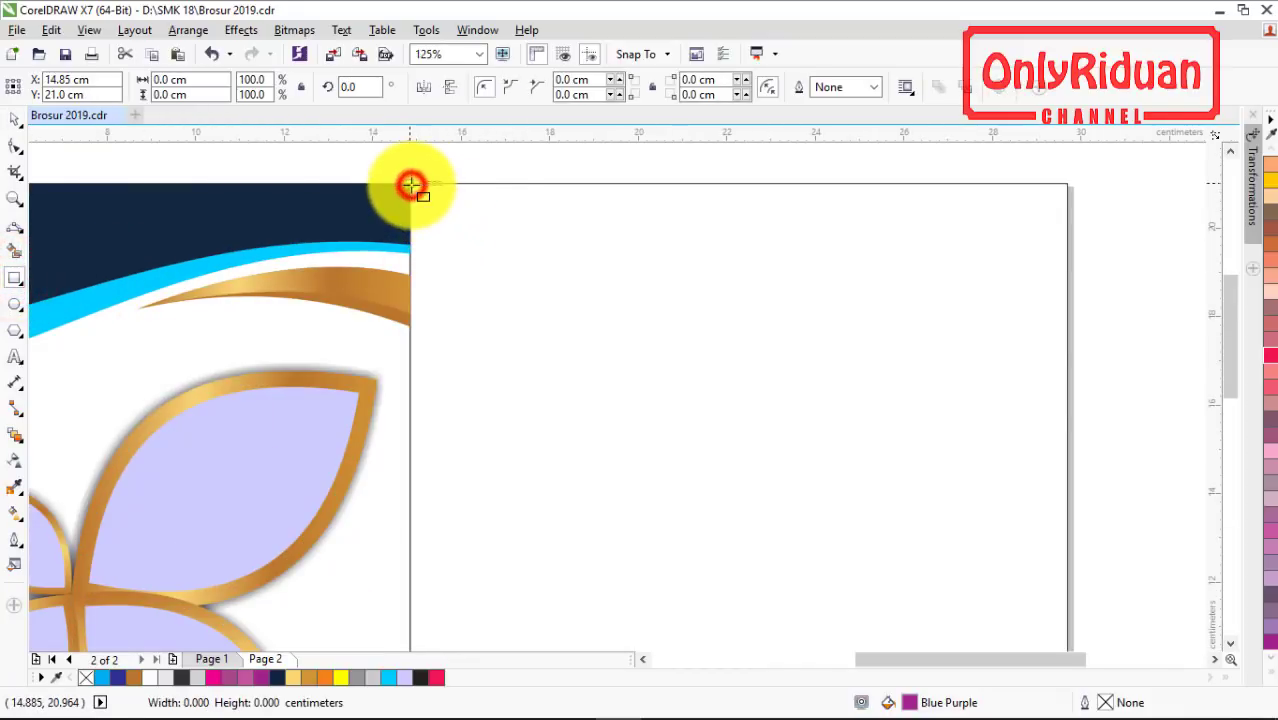
{"action": "left_click_drag", "start_coordinate": [410, 184], "coordinate": [1068, 243]}
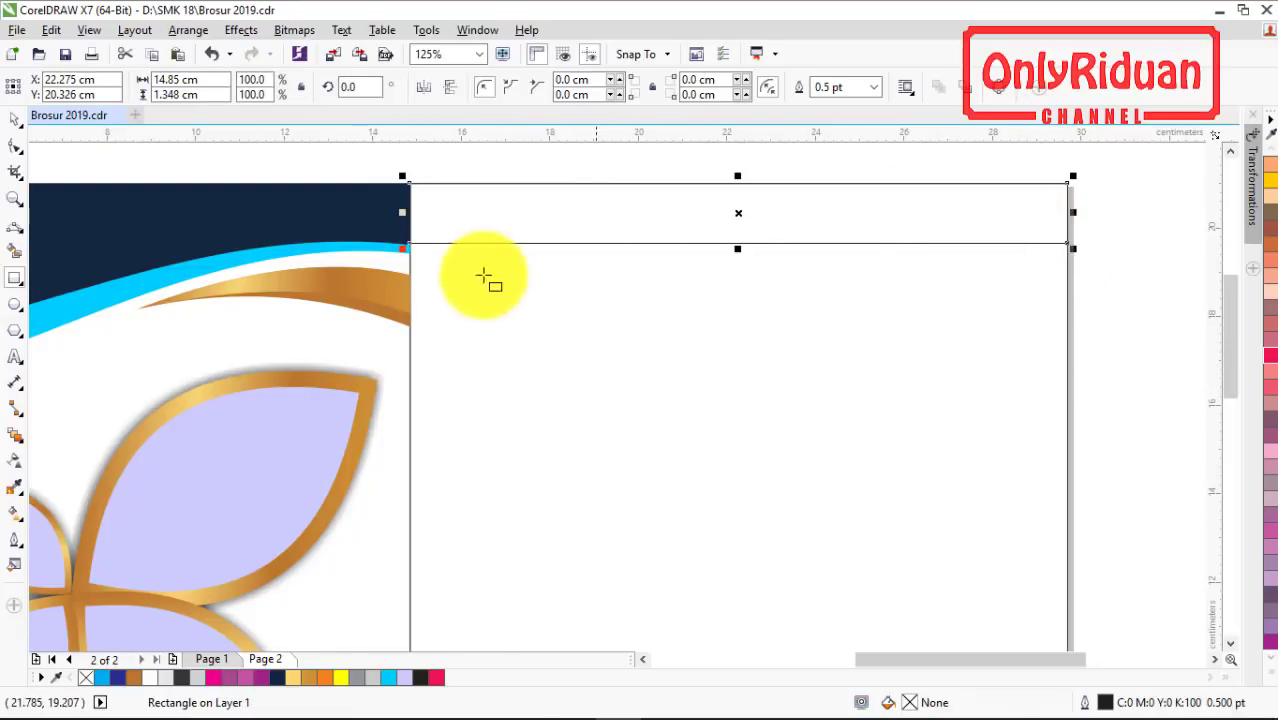
{"action": "left_click", "coordinate": [277, 677]}
{"action": "left_click", "coordinate": [440, 345]}
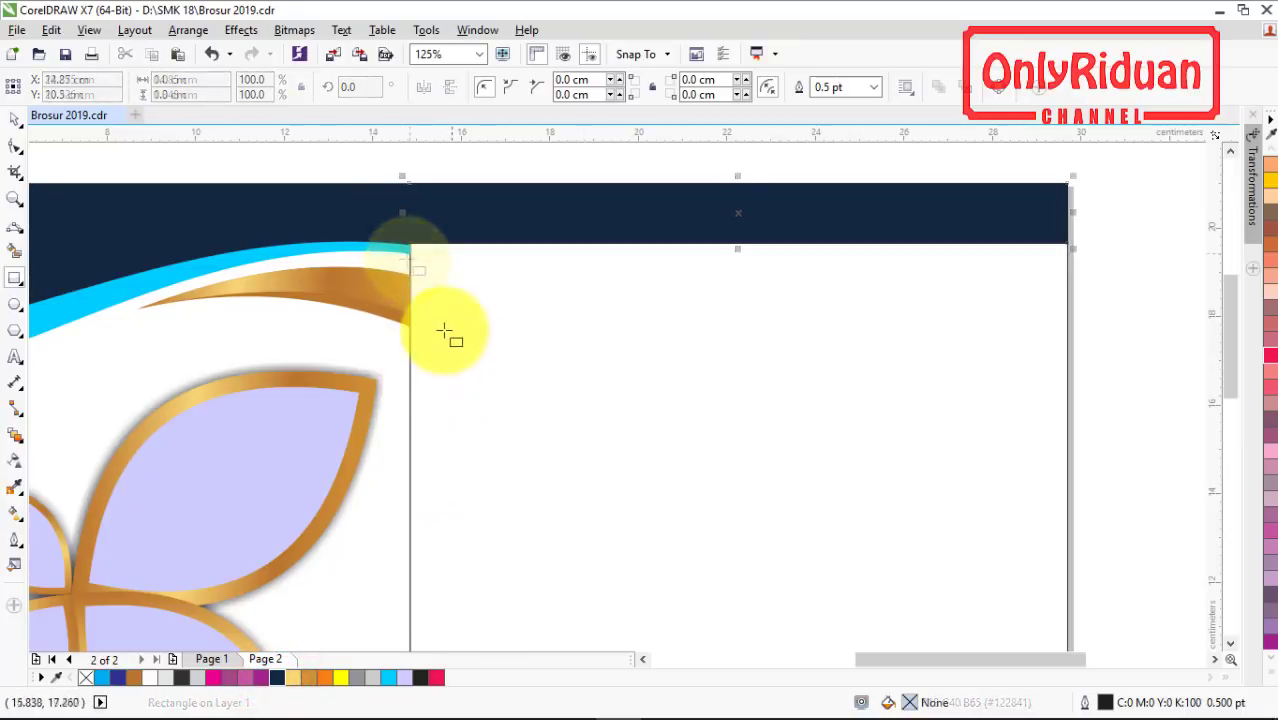
- Draw a strip about 14.85 × 0.24 cm directly below the right panel's navy header, matching the cyan wave's thickness, and fill it with Sky Blue (#00CCFF)
{"action": "left_click_drag", "start_coordinate": [407, 244], "coordinate": [1070, 252]}
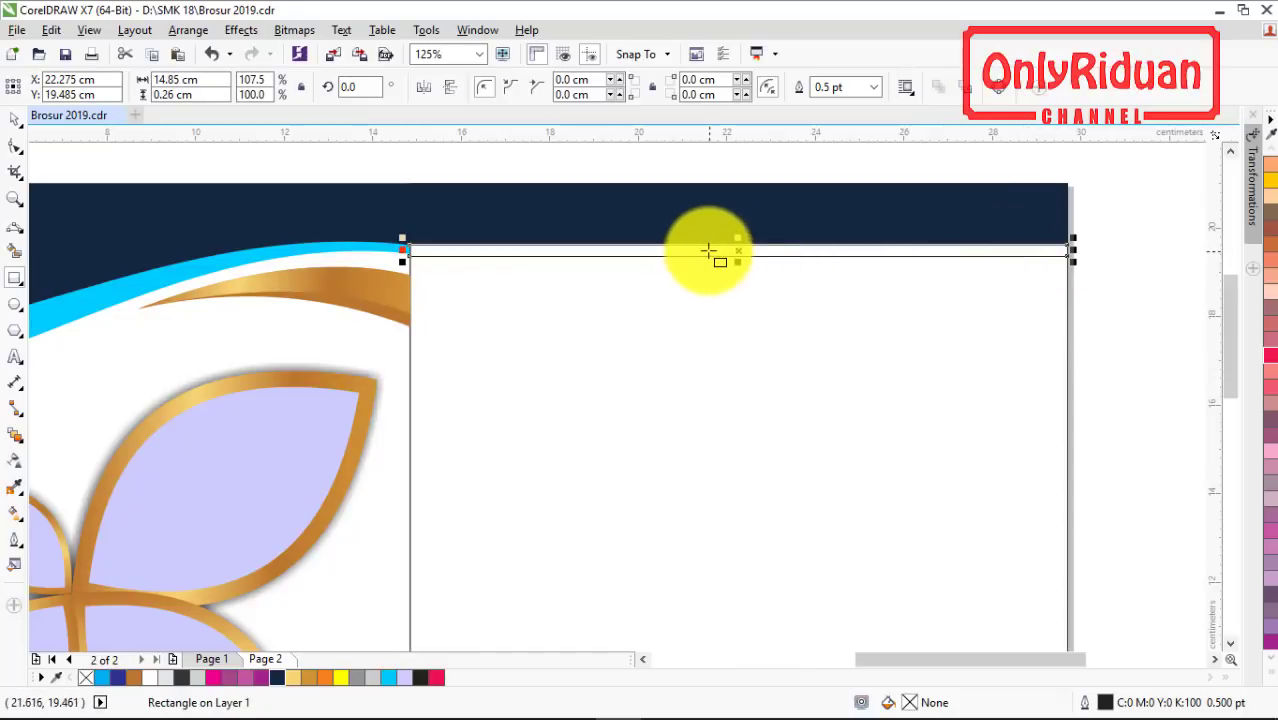
{"action": "scroll", "coordinate": [707, 250], "scroll_direction": "up", "scroll_amount": 3}
{"action": "left_click_drag", "start_coordinate": [833, 221], "coordinate": [830, 214]}
{"action": "scroll", "coordinate": [830, 214], "scroll_direction": "down", "scroll_amount": 3}
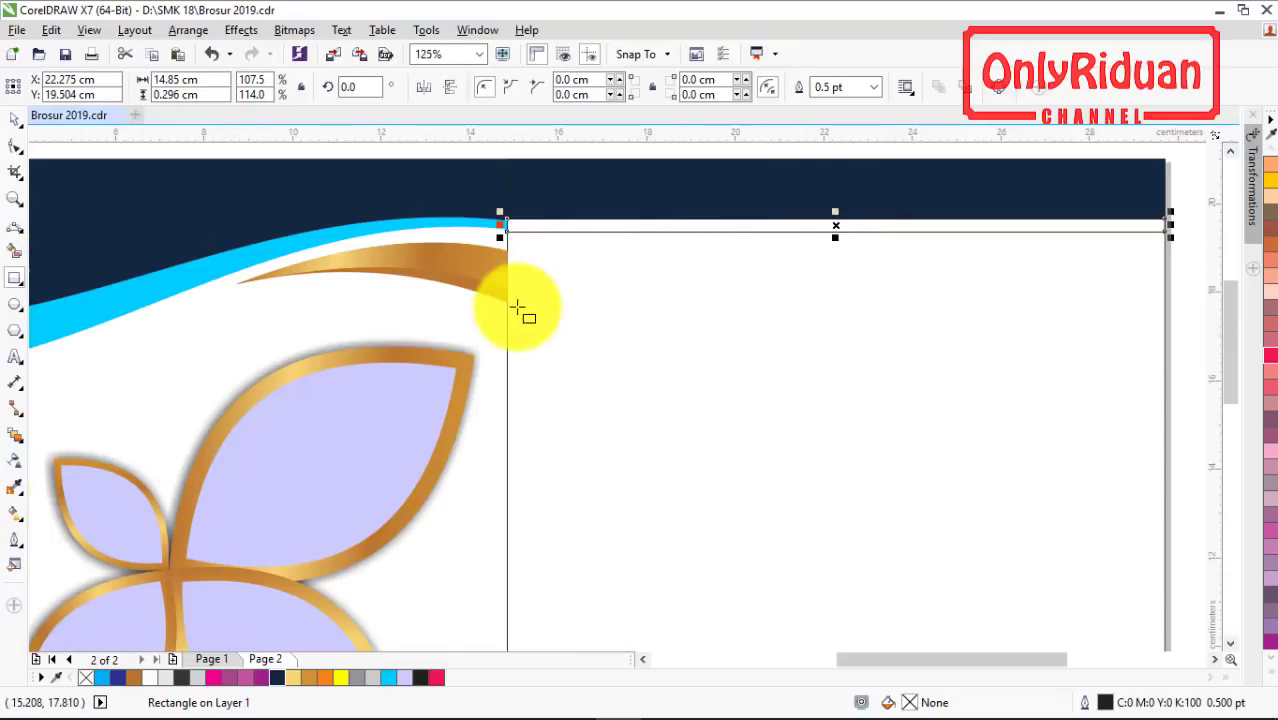
{"action": "scroll", "coordinate": [531, 234], "scroll_direction": "up", "scroll_amount": 1}
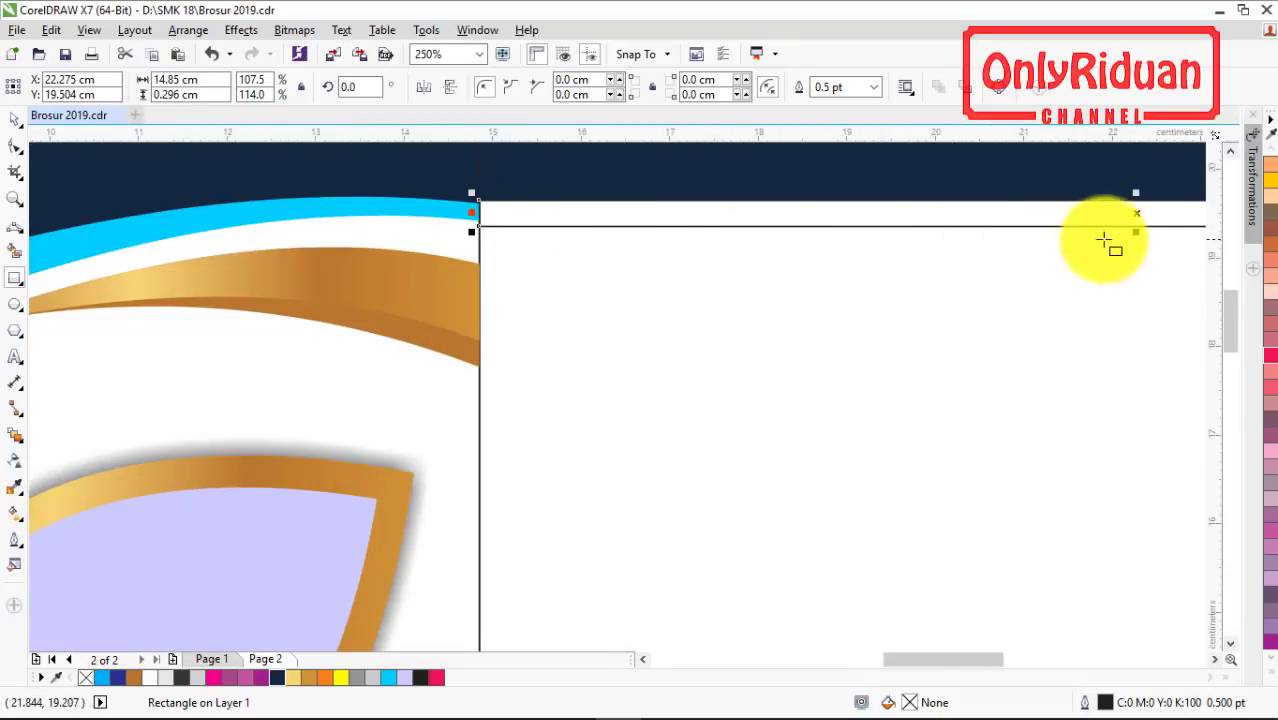
{"action": "left_click_drag", "start_coordinate": [1136, 230], "coordinate": [1060, 227]}
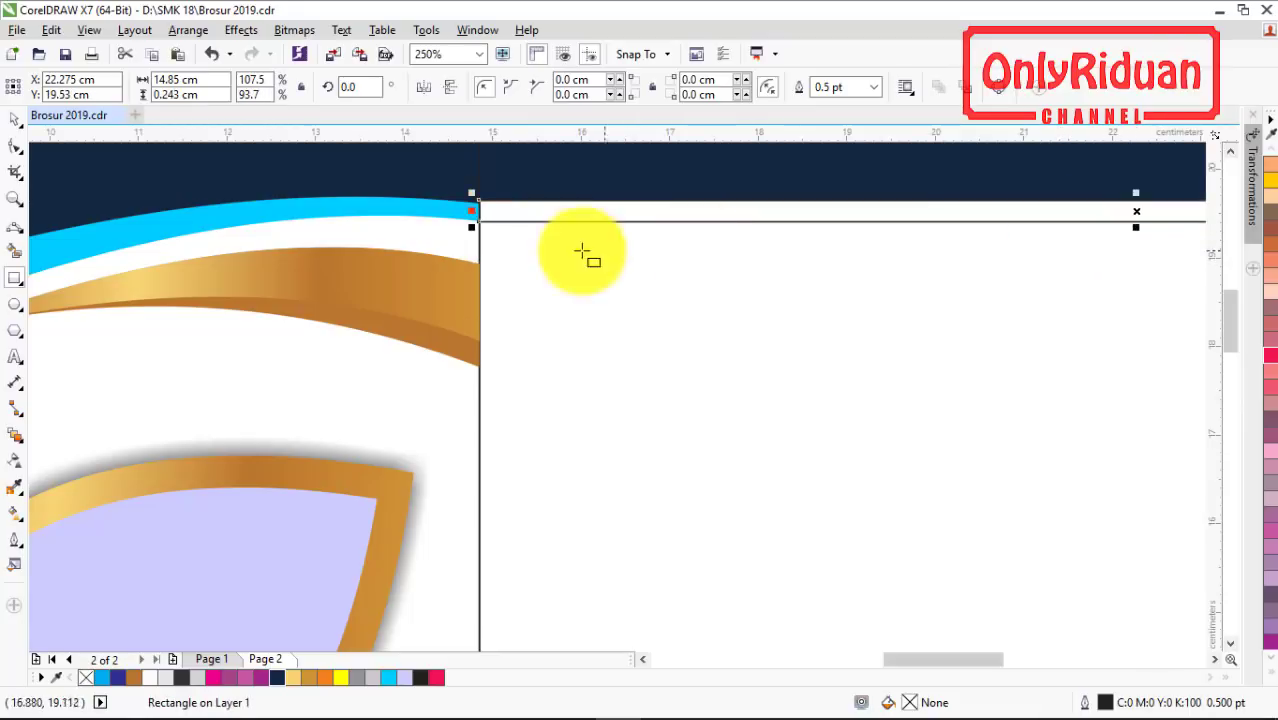
{"action": "left_click", "coordinate": [386, 677]}
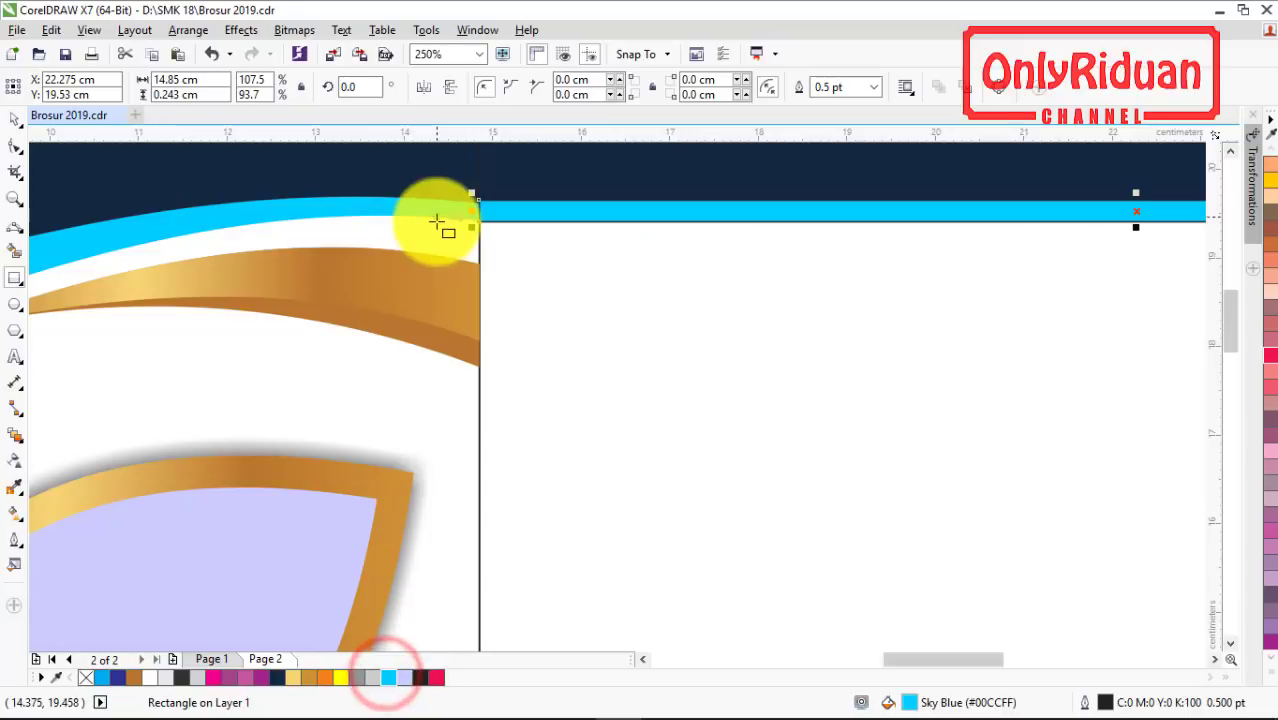
{"action": "scroll", "coordinate": [433, 245], "scroll_direction": "down", "scroll_amount": 2}
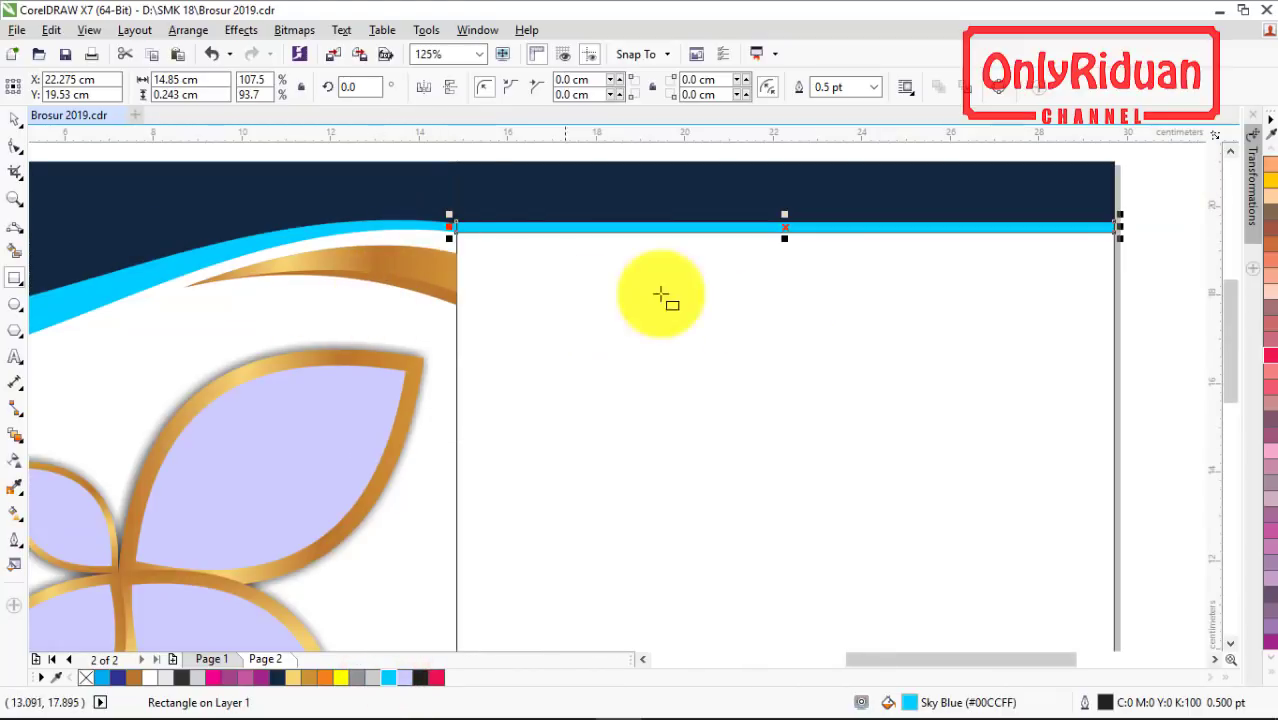
- Remove the outlines from the right panel's navy header rectangle and the sky-blue strip beneath it
{"action": "left_click", "coordinate": [14, 118]}
{"action": "left_click", "coordinate": [408, 148]}
{"action": "left_click", "coordinate": [1230, 151]}
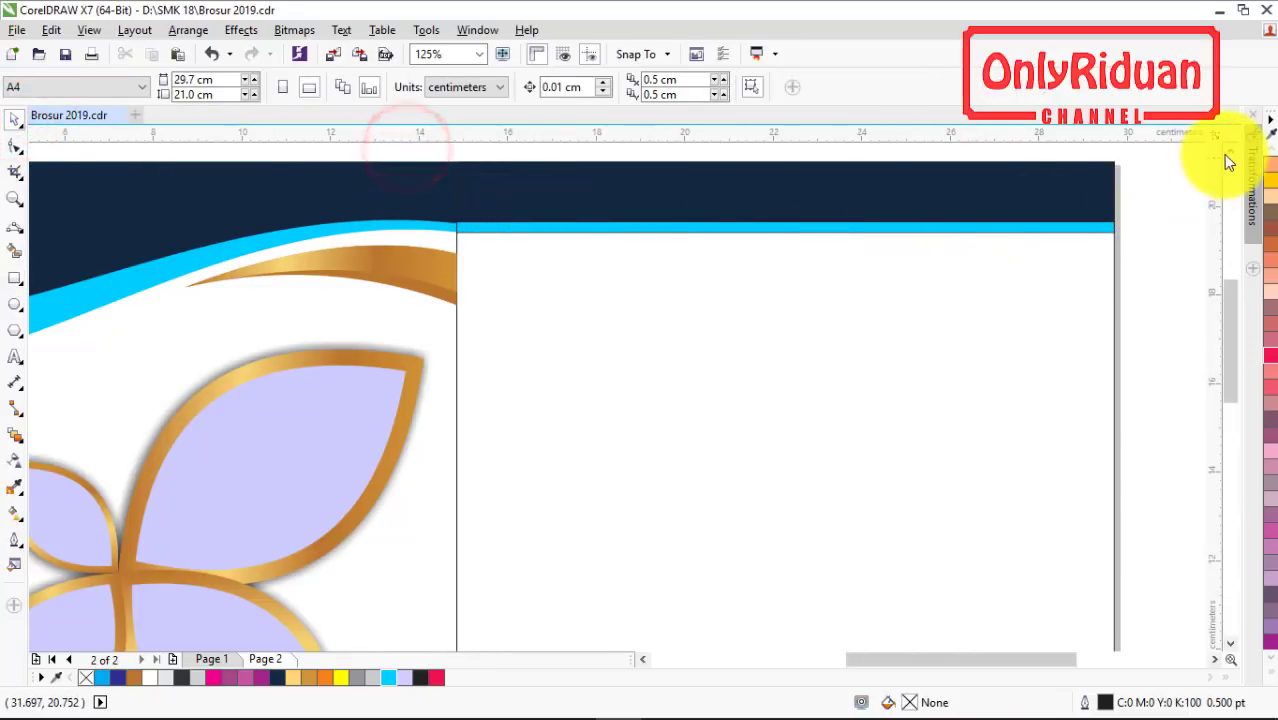
{"action": "left_click_drag", "start_coordinate": [438, 185], "coordinate": [1148, 314]}
{"action": "right_click", "coordinate": [87, 678]}
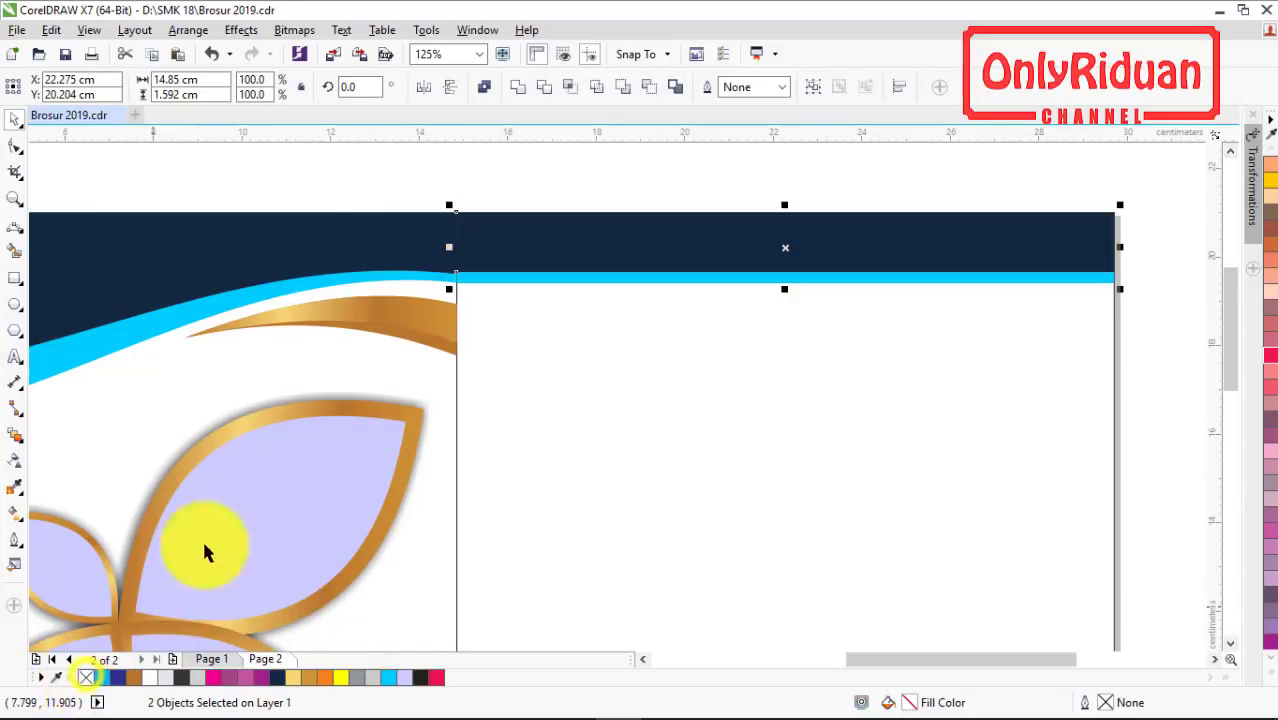
{"action": "left_click", "coordinate": [397, 200]}
- Move the navy wave's lower end node at the panel divide to meet the lower edge of the right panel's navy header
{"action": "scroll", "coordinate": [485, 240], "scroll_direction": "down", "scroll_amount": 2}
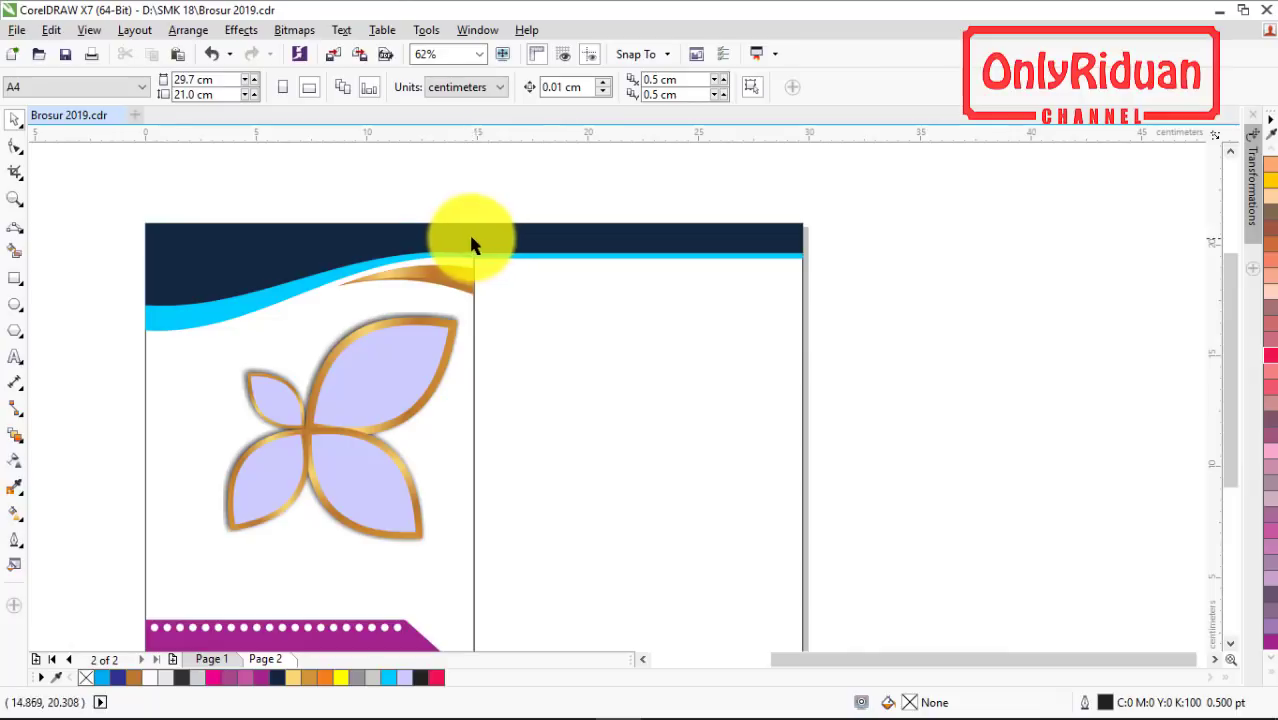
{"action": "scroll", "coordinate": [483, 261], "scroll_direction": "up", "scroll_amount": 4}
{"action": "left_click", "coordinate": [503, 300]}
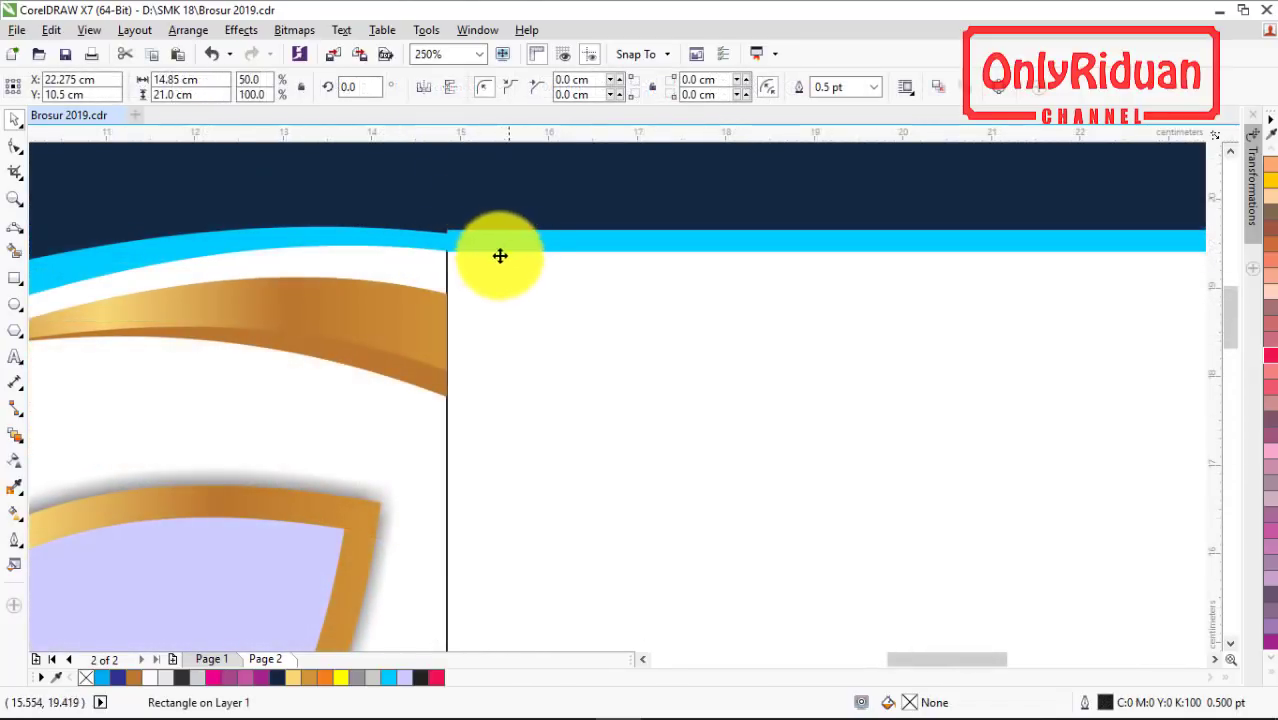
{"action": "left_click", "coordinate": [388, 197]}
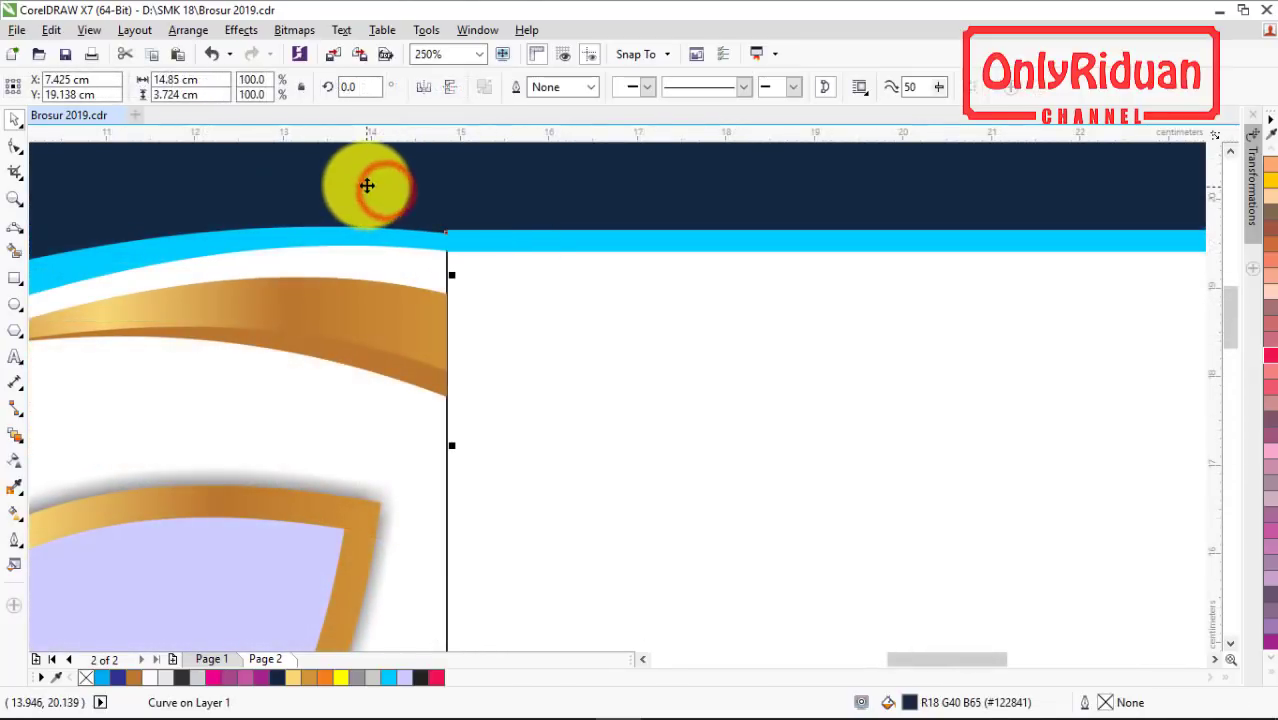
{"action": "left_click", "coordinate": [15, 147]}
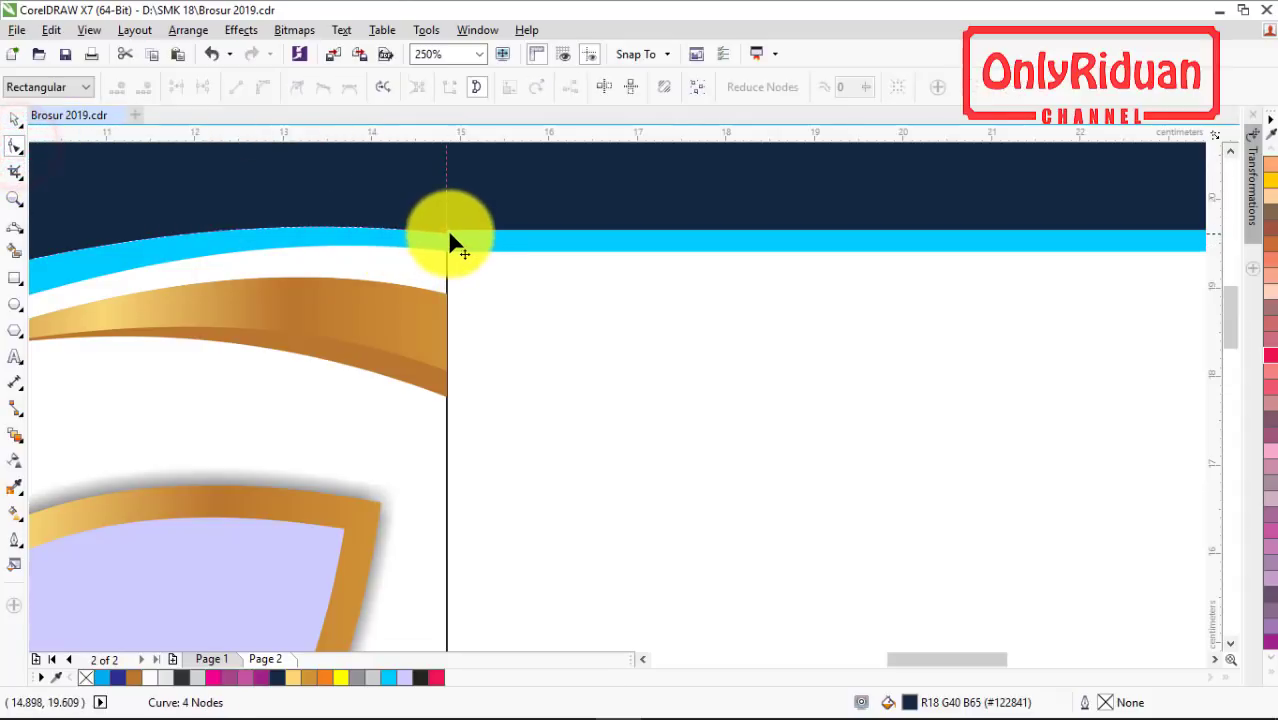
{"action": "scroll", "coordinate": [450, 238], "scroll_direction": "up", "scroll_amount": 2}
{"action": "left_click_drag", "start_coordinate": [442, 233], "coordinate": [440, 222]}
- Align the cyan wave's lower end node at the panel divide with the lower edge of the right panel's sky-blue strip
{"action": "left_click", "coordinate": [473, 262]}
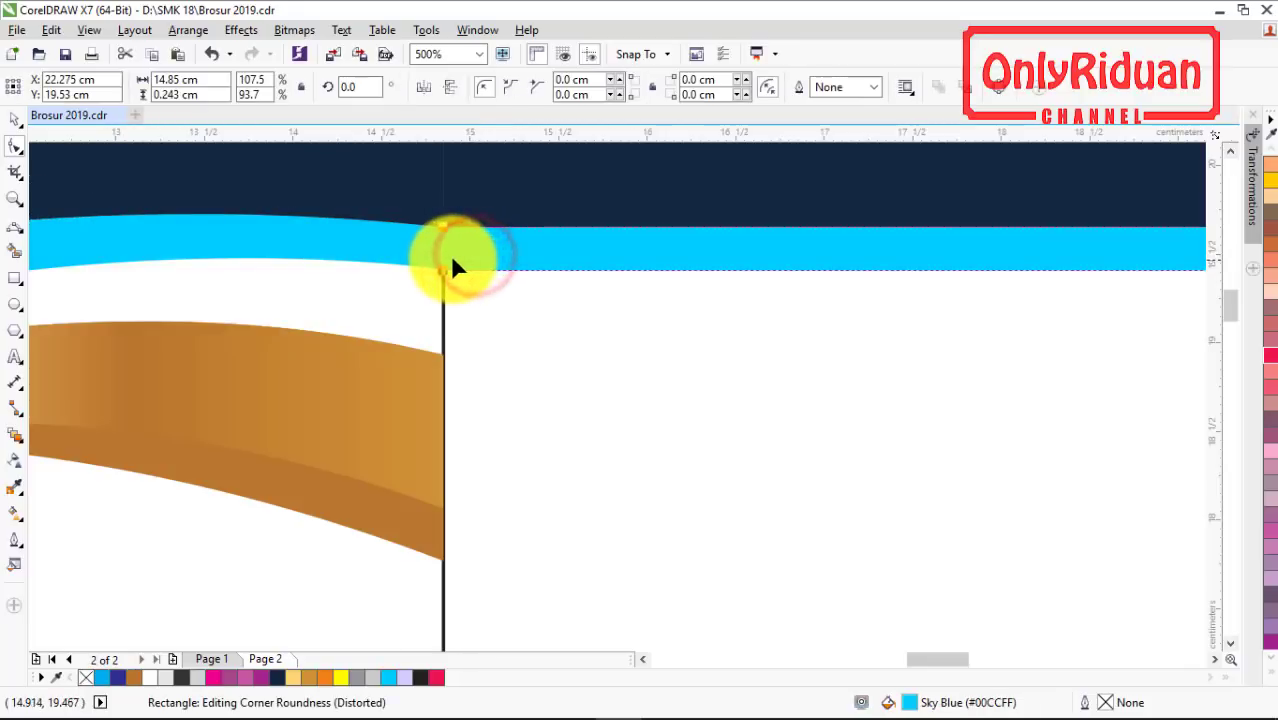
{"action": "scroll", "coordinate": [452, 262], "scroll_direction": "up", "scroll_amount": 4}
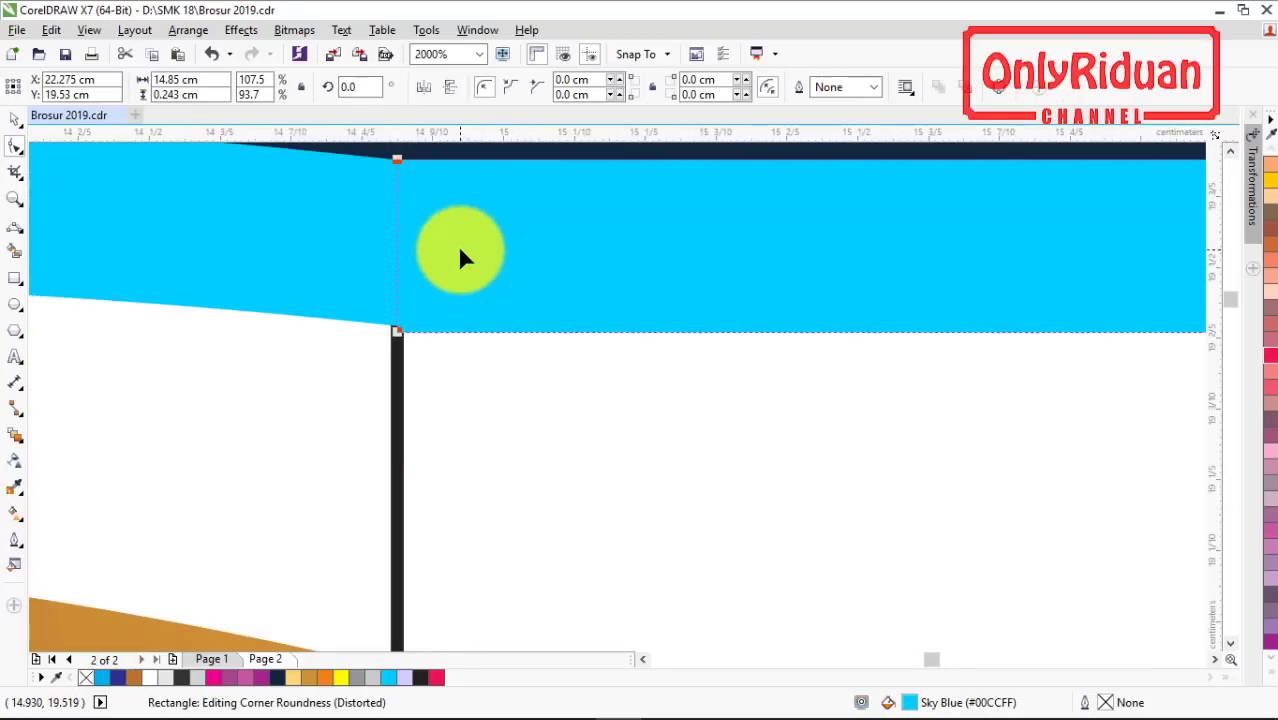
{"action": "left_click", "coordinate": [341, 279]}
{"action": "left_click_drag", "start_coordinate": [397, 330], "coordinate": [390, 288]}
{"action": "scroll", "coordinate": [390, 288], "scroll_direction": "down", "scroll_amount": 4}
{"action": "scroll", "coordinate": [395, 295], "scroll_direction": "down", "scroll_amount": 4}
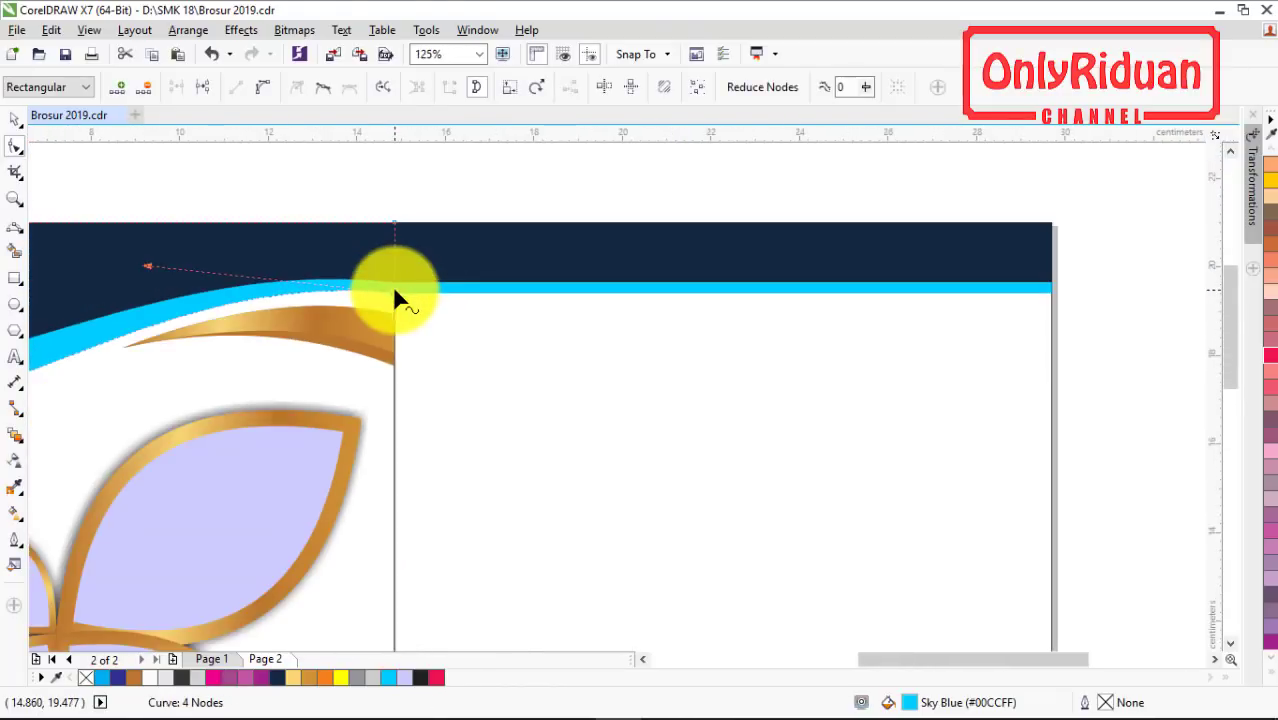
{"action": "scroll", "coordinate": [395, 295], "scroll_direction": "down", "scroll_amount": 2}
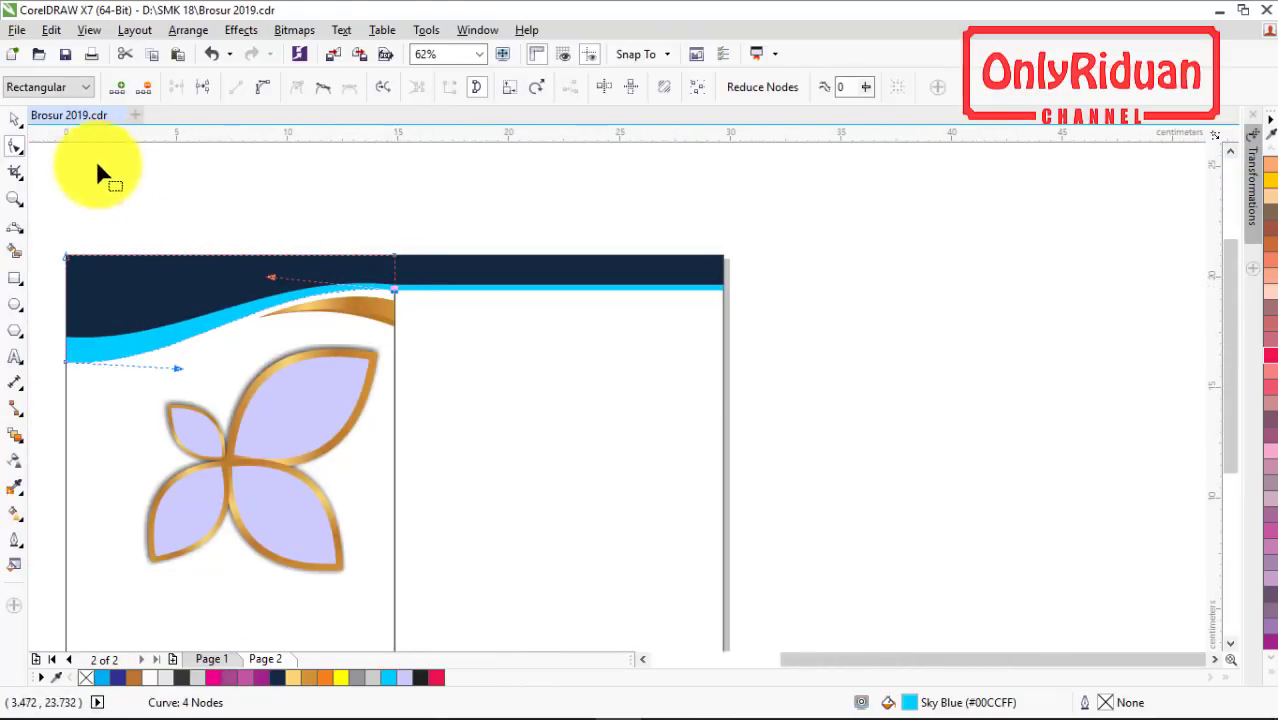
{"action": "left_click", "coordinate": [16, 119]}
{"action": "left_click", "coordinate": [285, 190]}
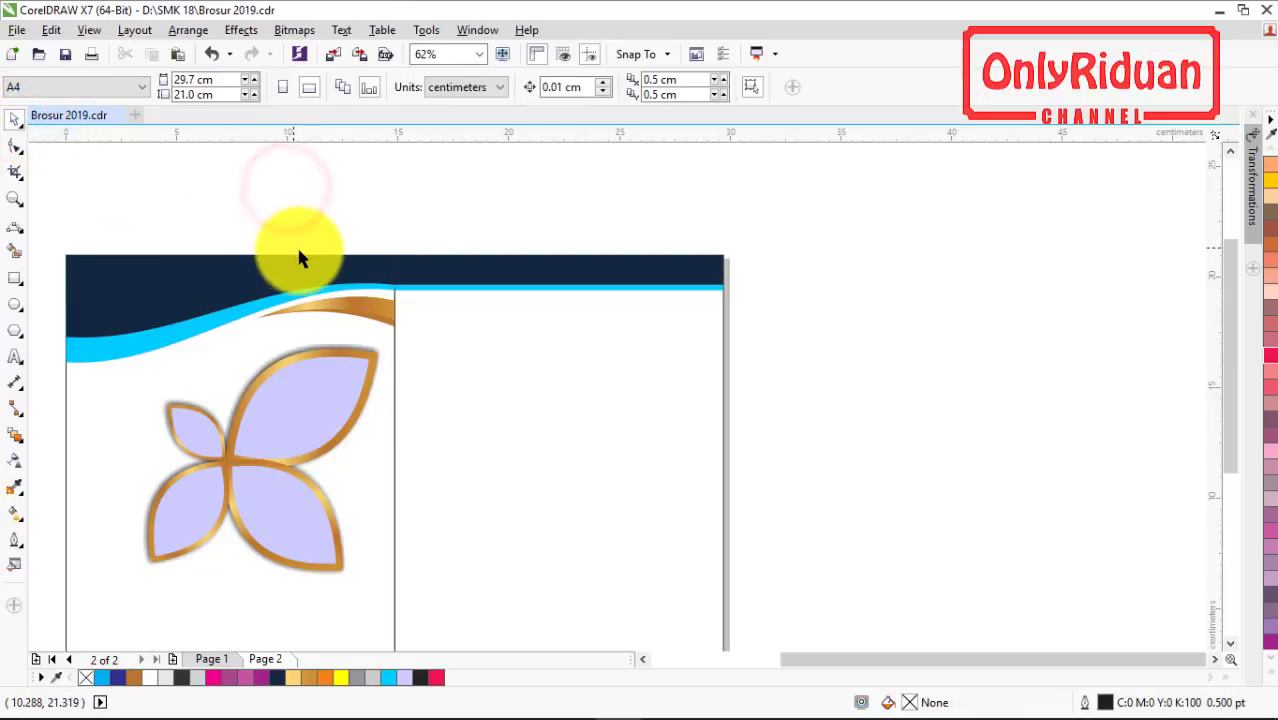
- Draw a rectangle about 3.05 cm high below the right panel's header and set its width to 13 cm
{"action": "left_click", "coordinate": [15, 279]}
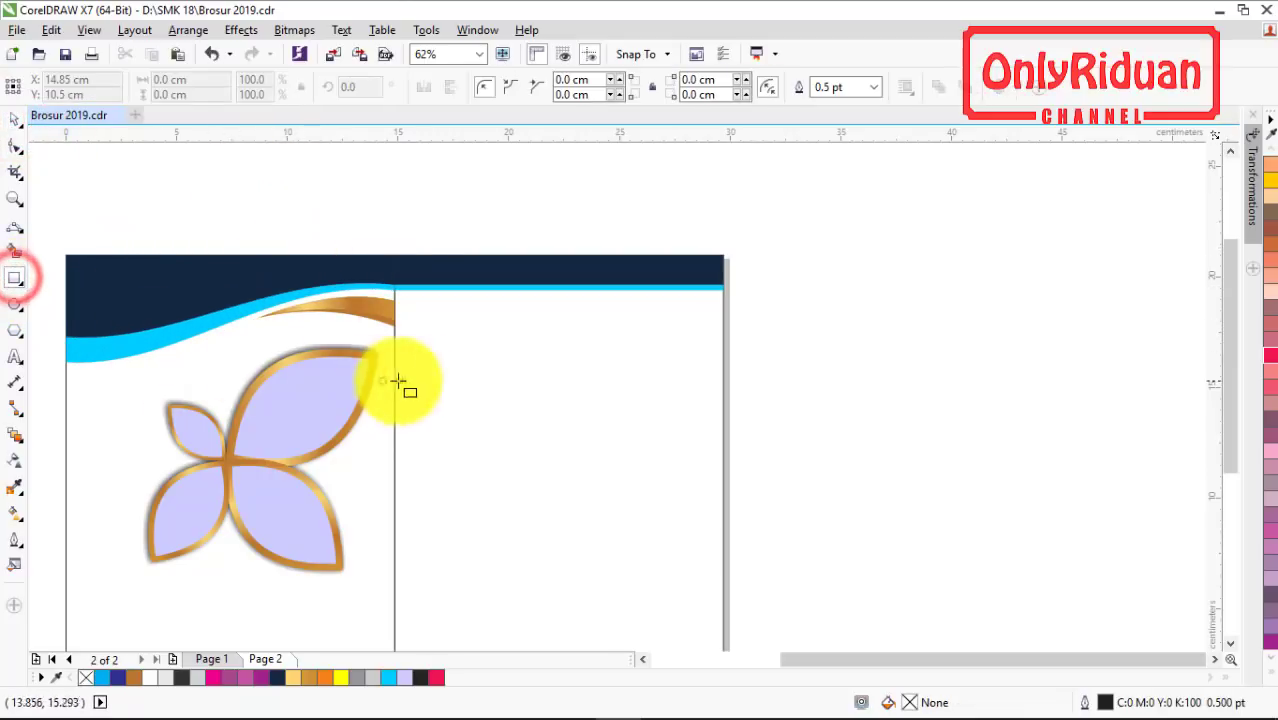
{"action": "left_click_drag", "start_coordinate": [415, 307], "coordinate": [706, 374]}
{"action": "left_click", "coordinate": [184, 79]}
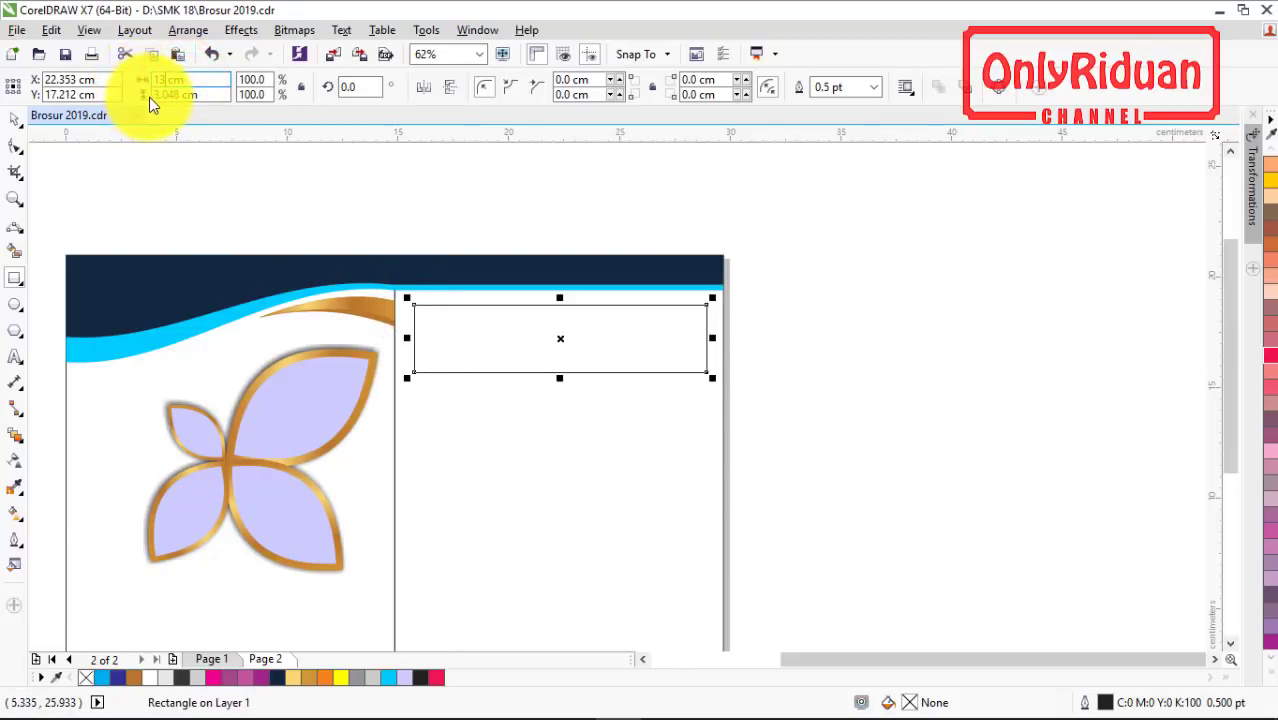
{"action": "type", "text": "13"}
{"action": "key", "text": "Return"}
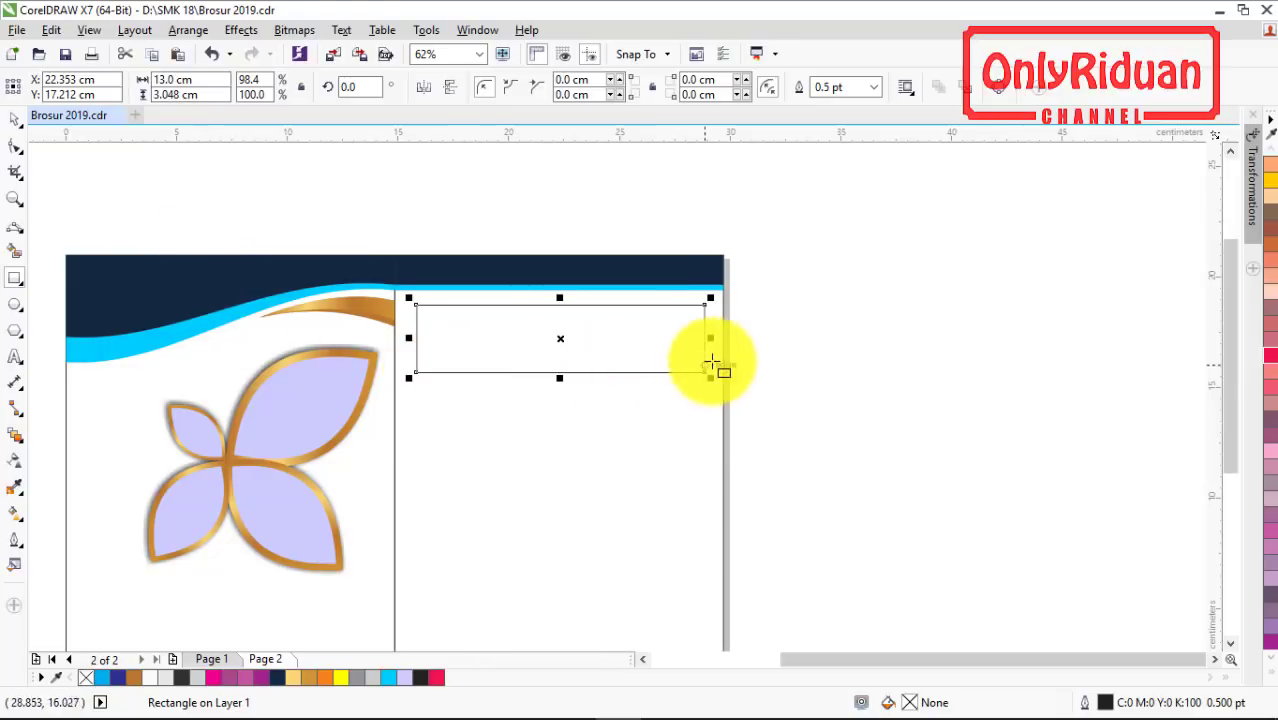
- Divide the 13 cm rectangle into two adjoining cells, each 6.5 cm wide, using a half-width copy beside the narrowed original
{"action": "left_click_drag", "start_coordinate": [408, 335], "coordinate": [551, 337]}
{"action": "left_click", "coordinate": [14, 118]}
{"action": "left_click", "coordinate": [437, 191]}
{"action": "left_click", "coordinate": [485, 328]}
{"action": "left_click_drag", "start_coordinate": [710, 338], "coordinate": [564, 337]}
{"action": "left_click", "coordinate": [791, 329]}
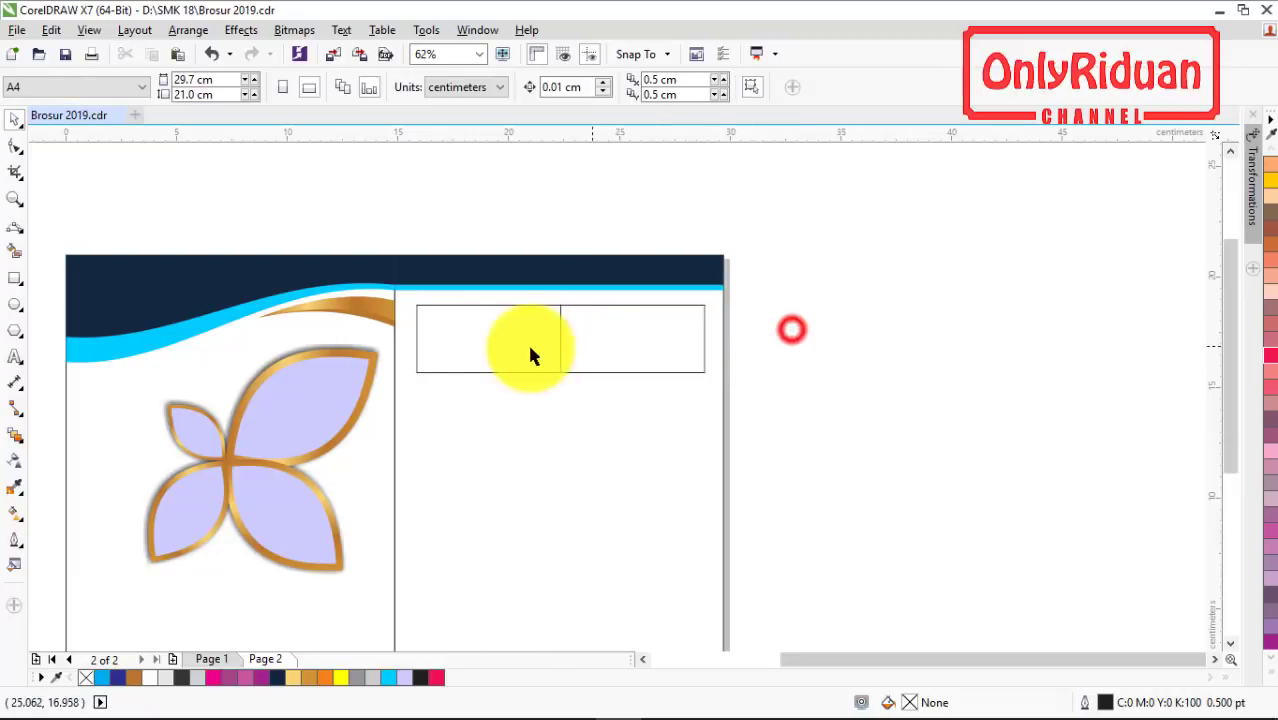
{"action": "left_click", "coordinate": [486, 339]}
{"action": "left_click", "coordinate": [648, 338]}
{"action": "left_click", "coordinate": [502, 336]}
{"action": "left_click", "coordinate": [618, 339]}
{"action": "left_click", "coordinate": [494, 334]}
- Set the height of both cells to 3 cm and copy the pair downward to build a grid of three rows and two columns
{"action": "left_click", "coordinate": [788, 388]}
{"action": "left_click_drag", "start_coordinate": [788, 388], "coordinate": [405, 290]}
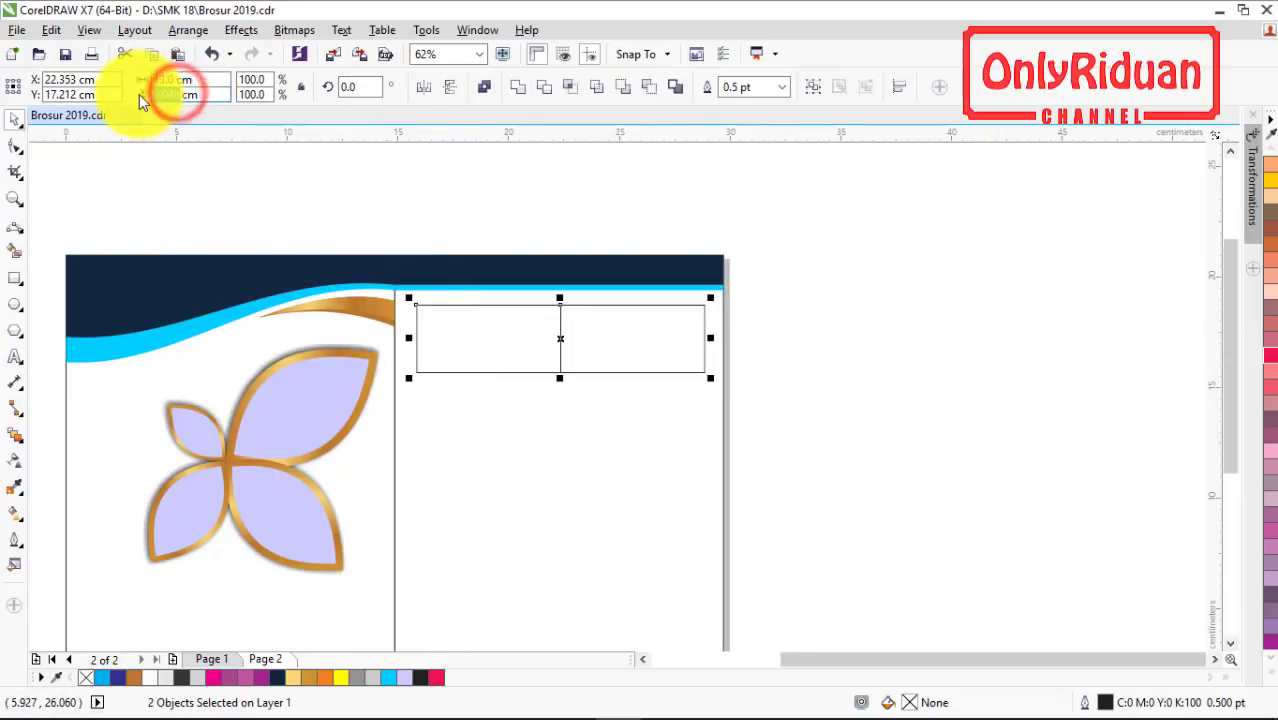
{"action": "key", "text": "Return"}
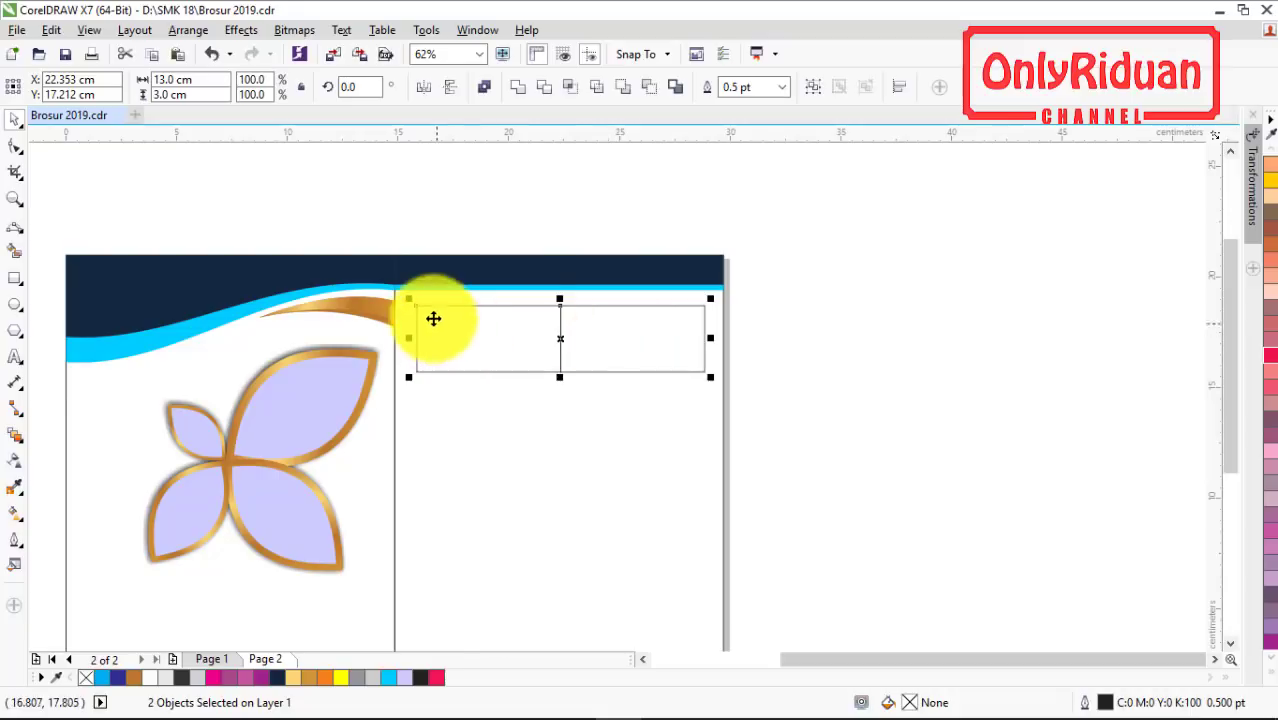
{"action": "left_click_drag", "start_coordinate": [416, 305], "coordinate": [416, 438]}
{"action": "left_click", "coordinate": [819, 411]}
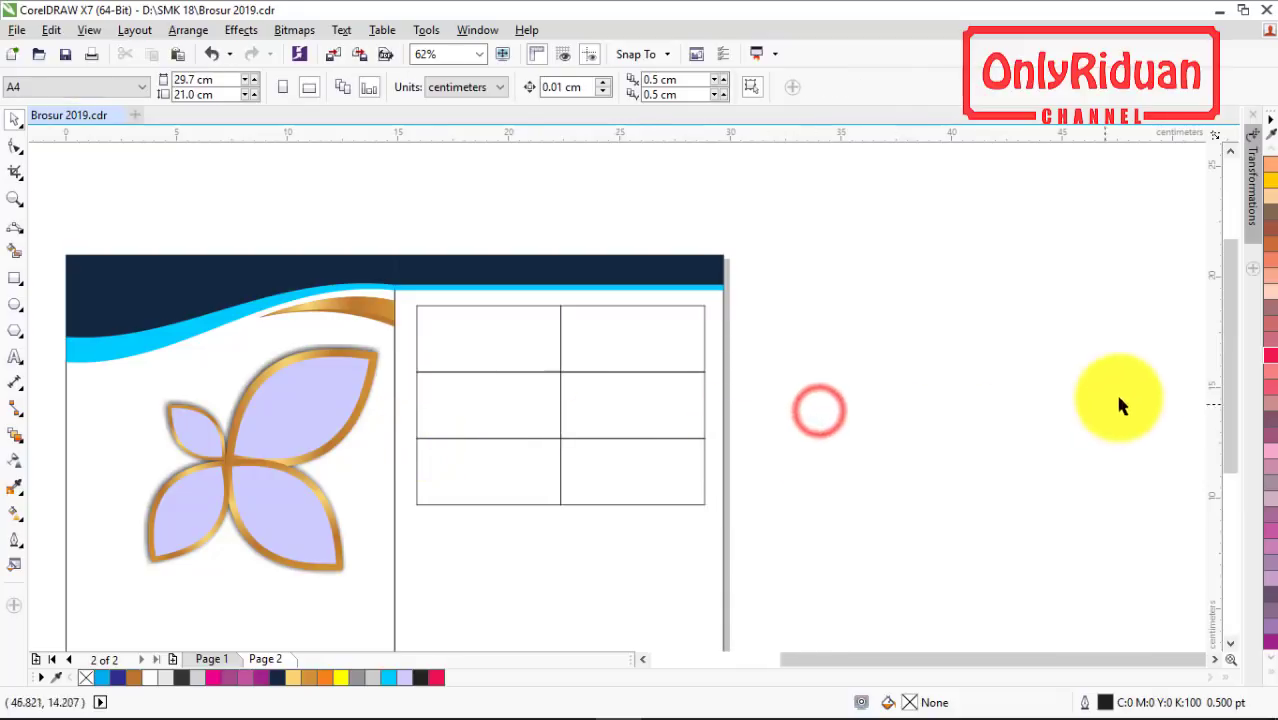
- Following page 1's colours, fill the grid's upper-left cell orange, middle-right cell sky blue and lower-left cell 50% Black
{"action": "left_click_drag", "start_coordinate": [1228, 345], "coordinate": [1231, 371]}
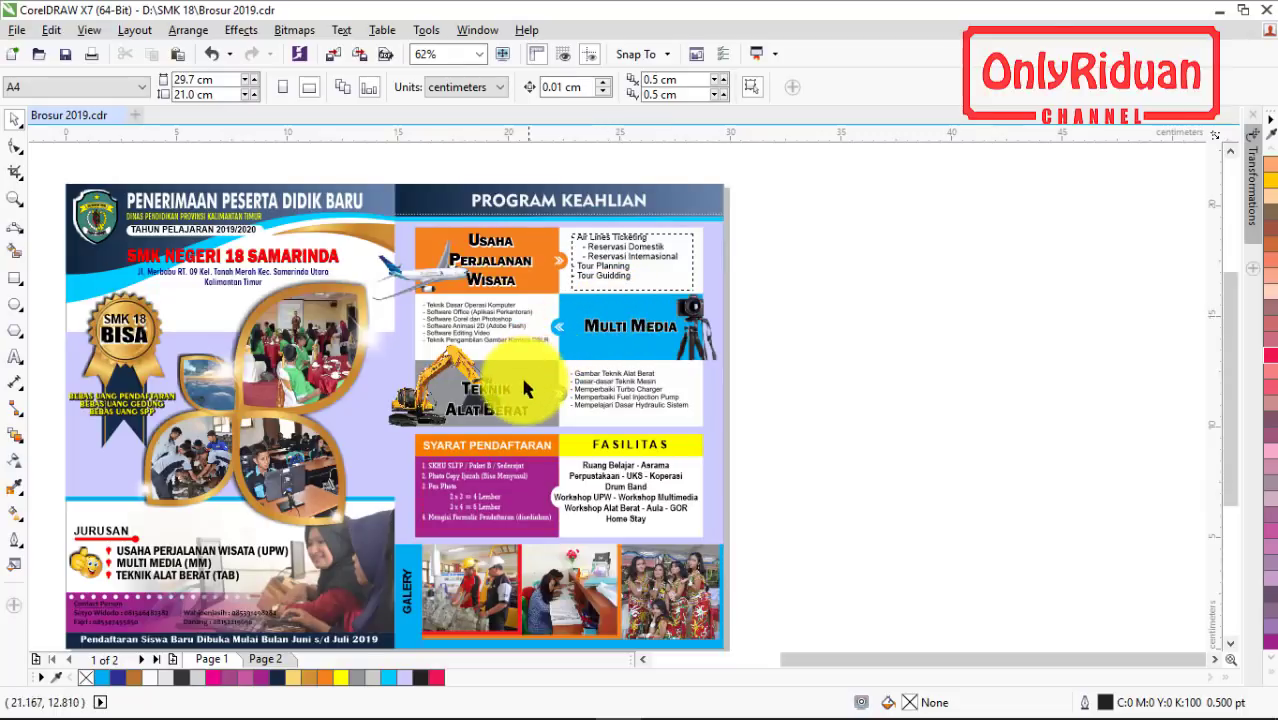
{"action": "left_click", "coordinate": [262, 663]}
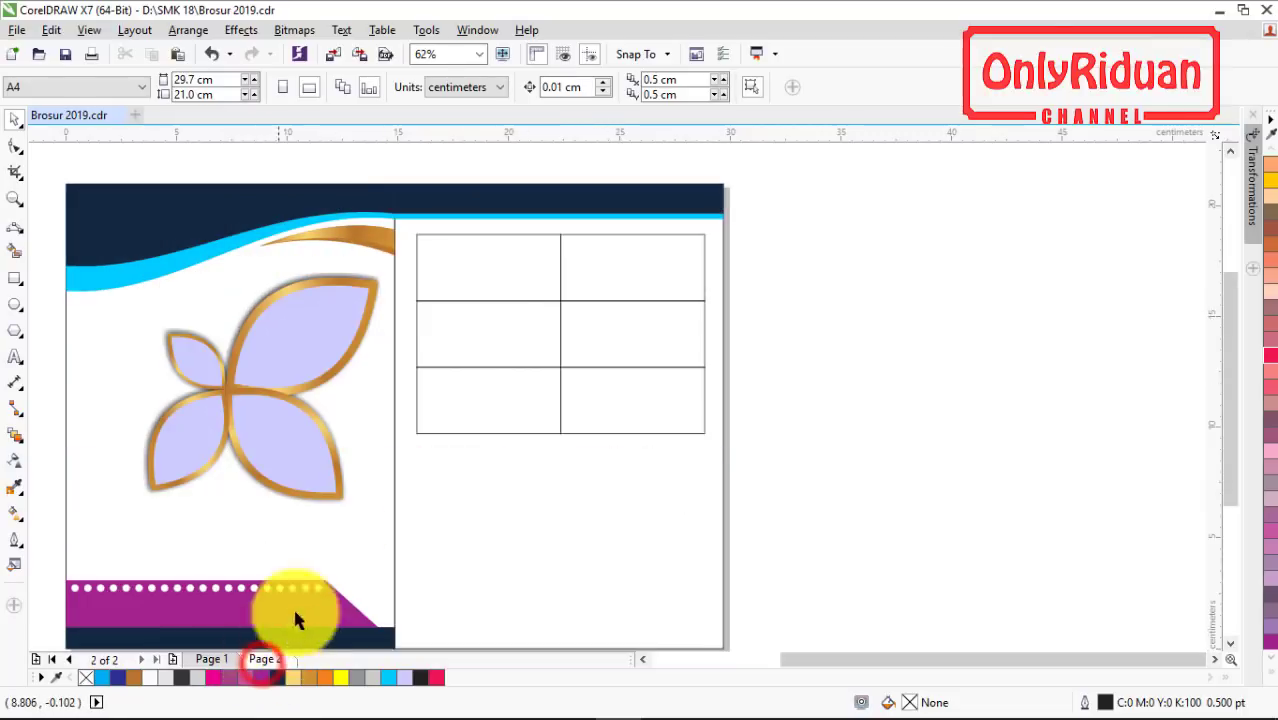
{"action": "left_click", "coordinate": [504, 250]}
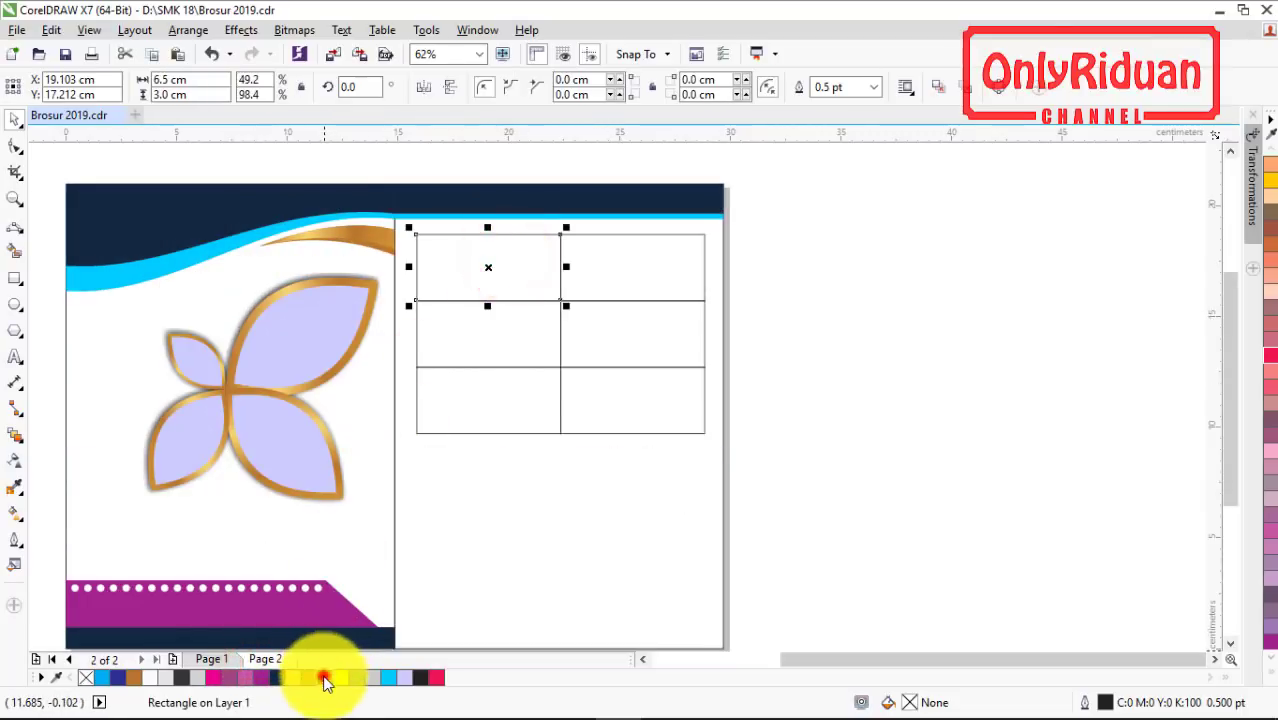
{"action": "left_click", "coordinate": [324, 677]}
{"action": "left_click", "coordinate": [607, 343]}
{"action": "left_click", "coordinate": [390, 677]}
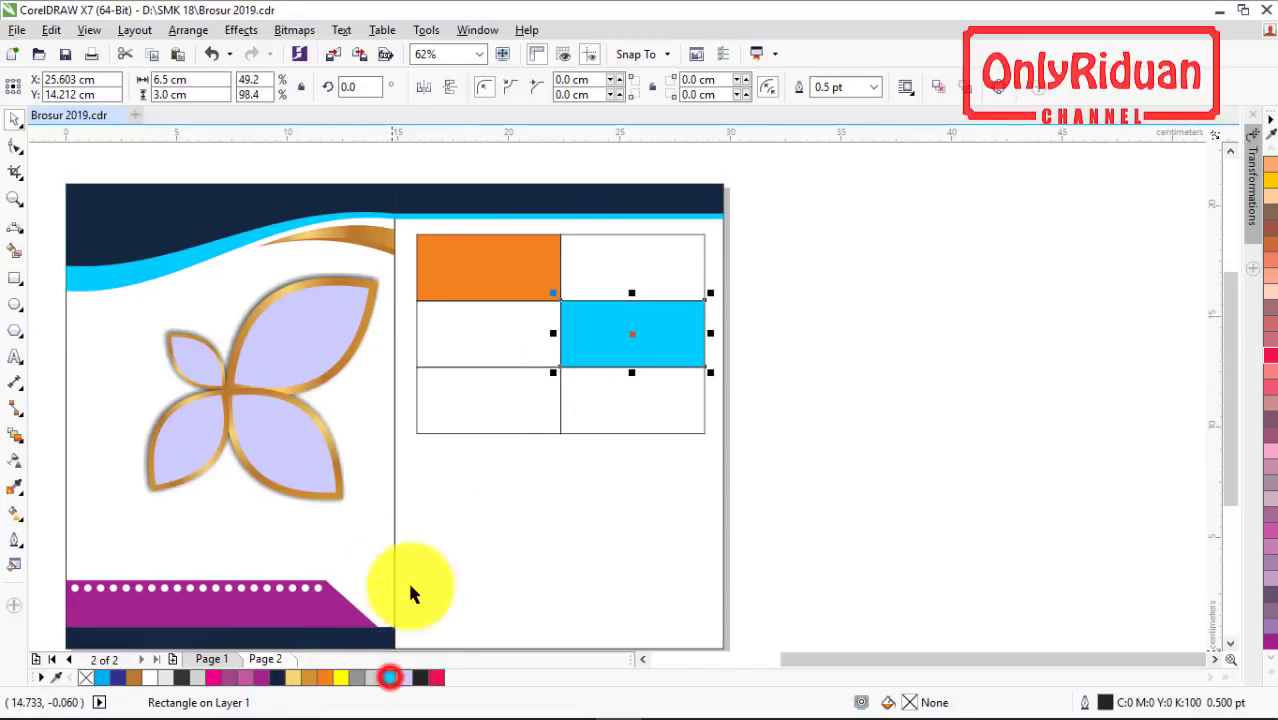
{"action": "left_click", "coordinate": [488, 400]}
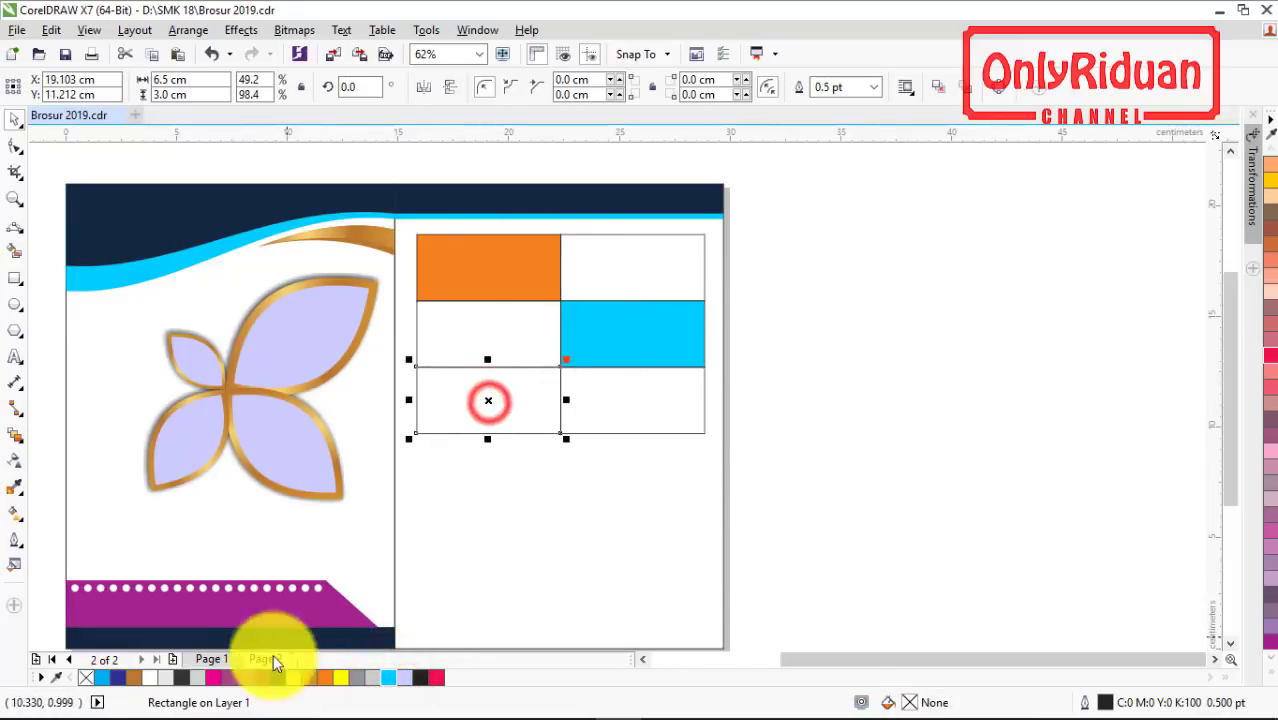
{"action": "left_click", "coordinate": [354, 677]}
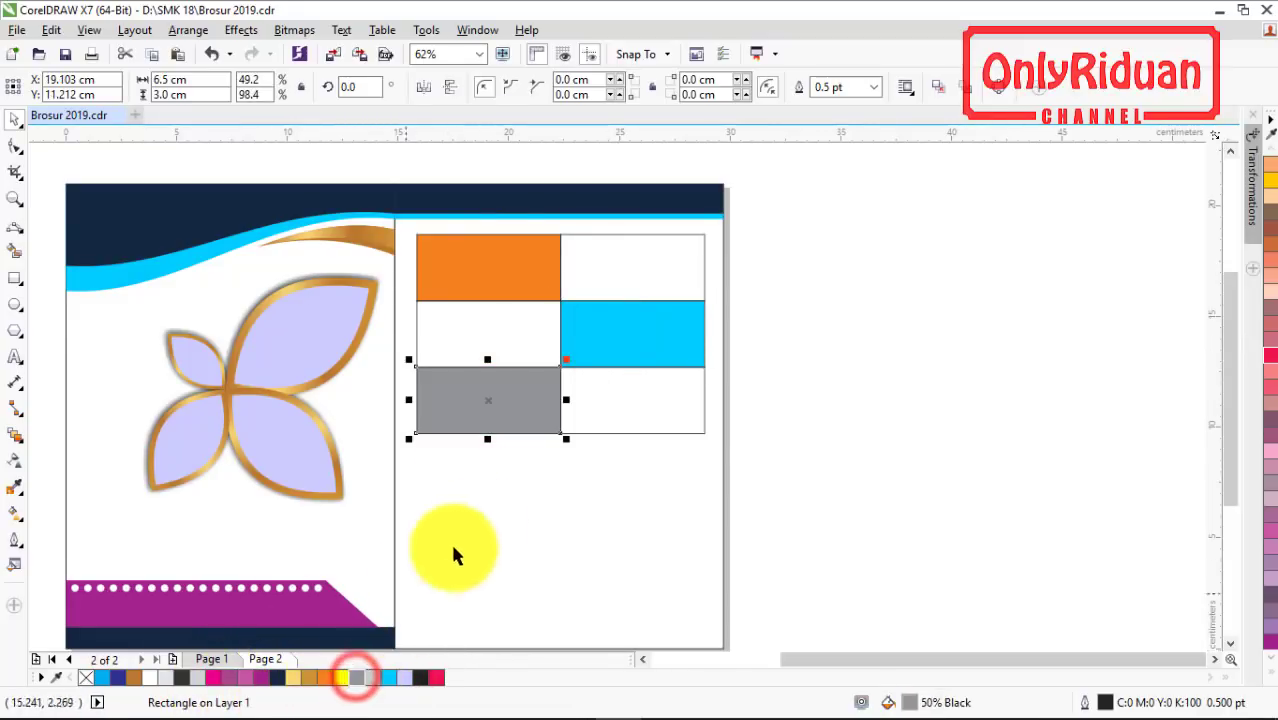
{"action": "left_click", "coordinate": [808, 382]}
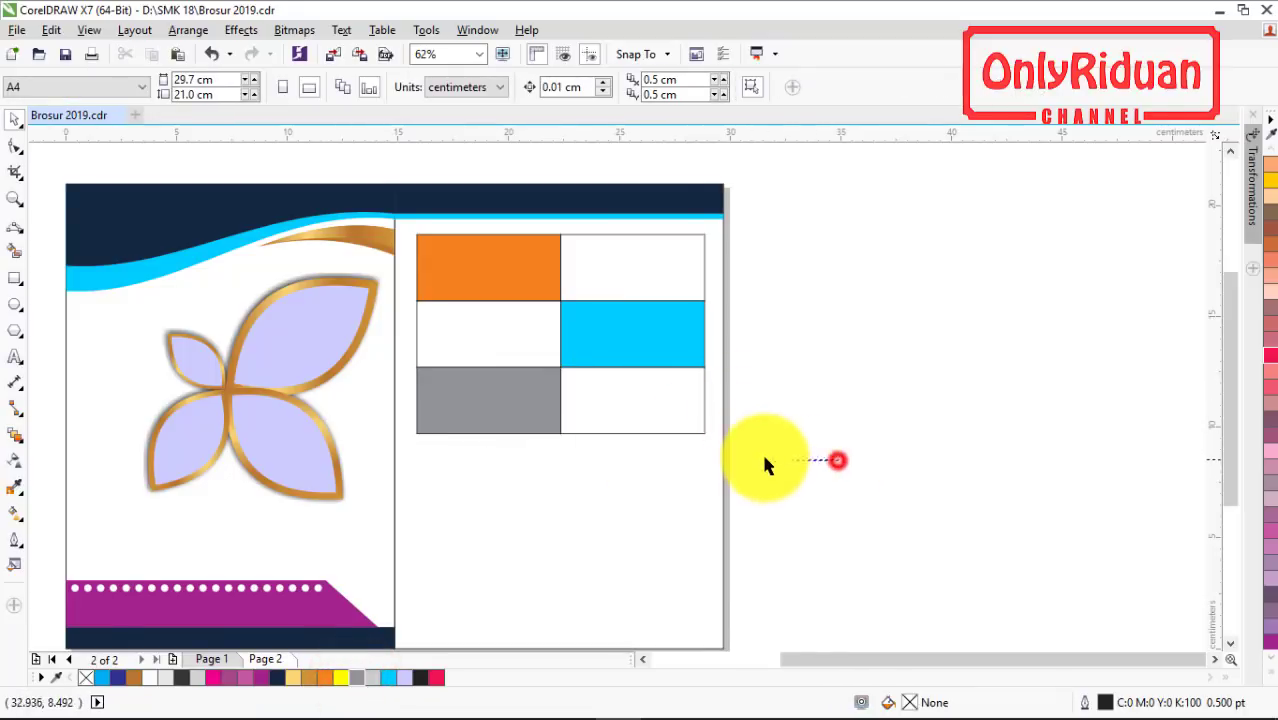
- Fill the large background rectangle on the right half of page 2 with Powder Blue
{"action": "left_click", "coordinate": [640, 268]}
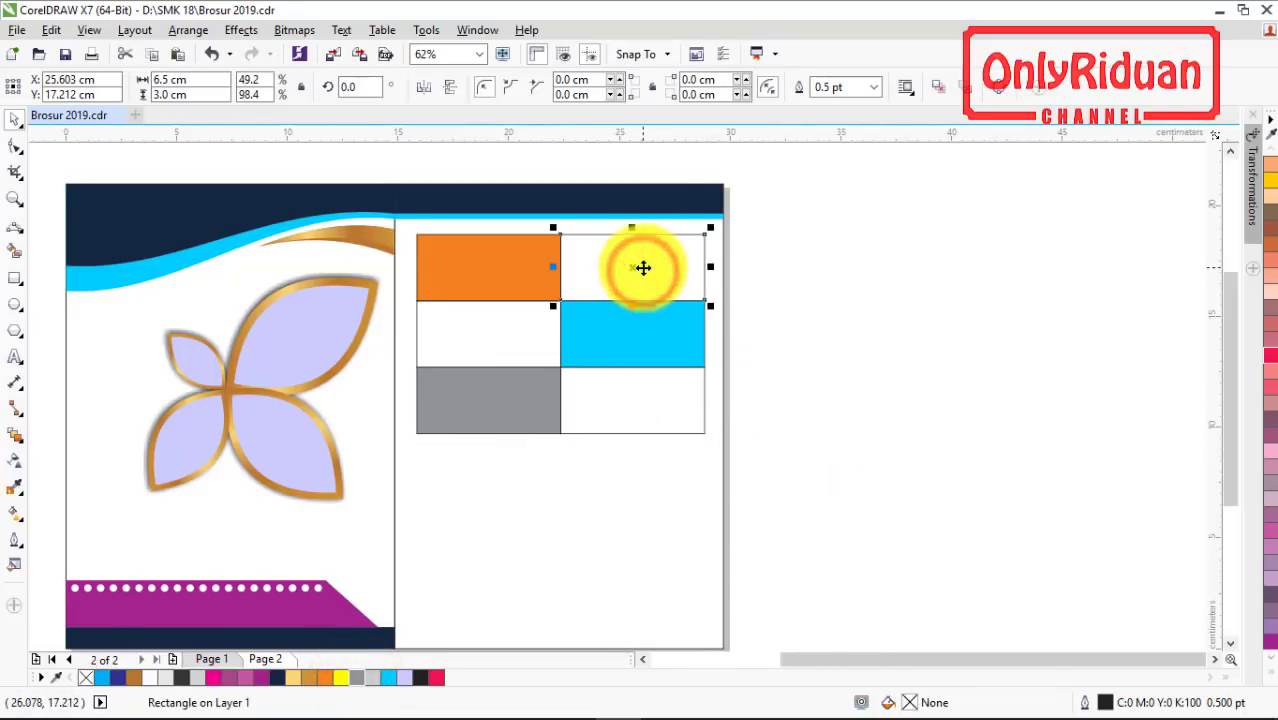
{"action": "left_click", "coordinate": [822, 306]}
{"action": "left_click", "coordinate": [537, 507]}
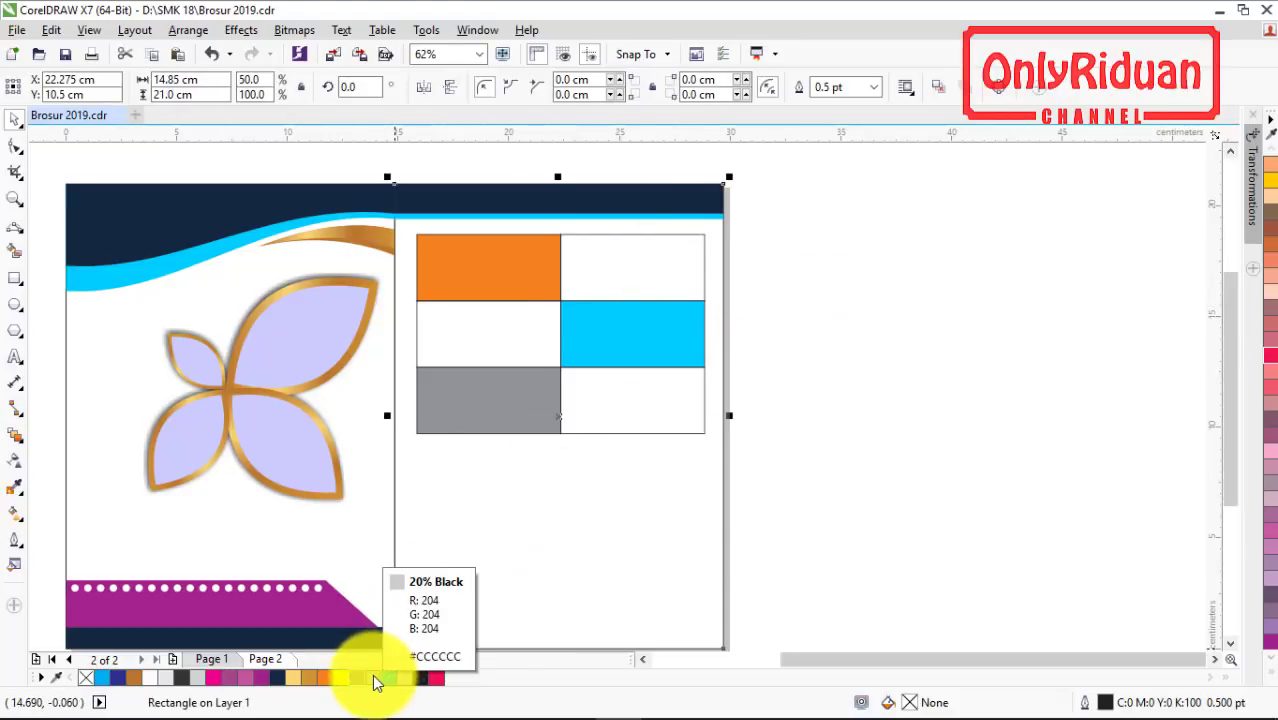
{"action": "left_click", "coordinate": [404, 679]}
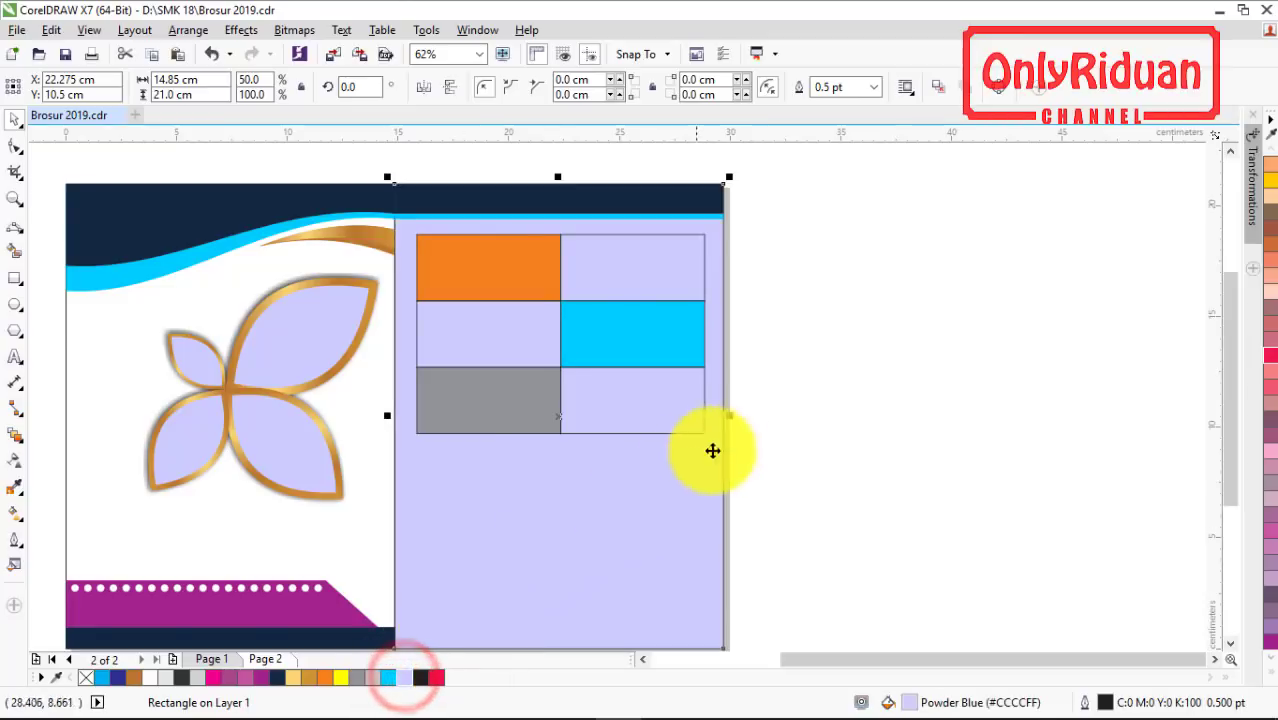
- Fill the three unfilled rectangles of the two-column grid with White
{"action": "left_click", "coordinate": [653, 282]}
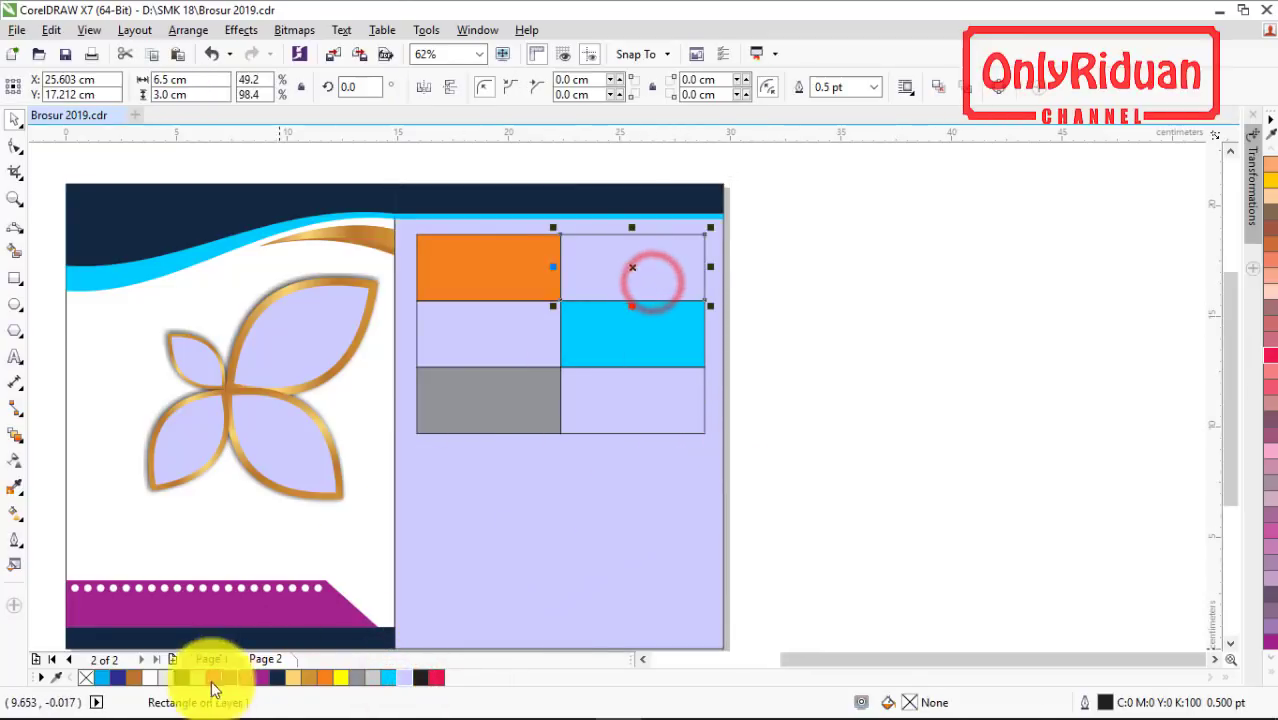
{"action": "left_click", "coordinate": [153, 678]}
{"action": "left_click", "coordinate": [459, 342]}
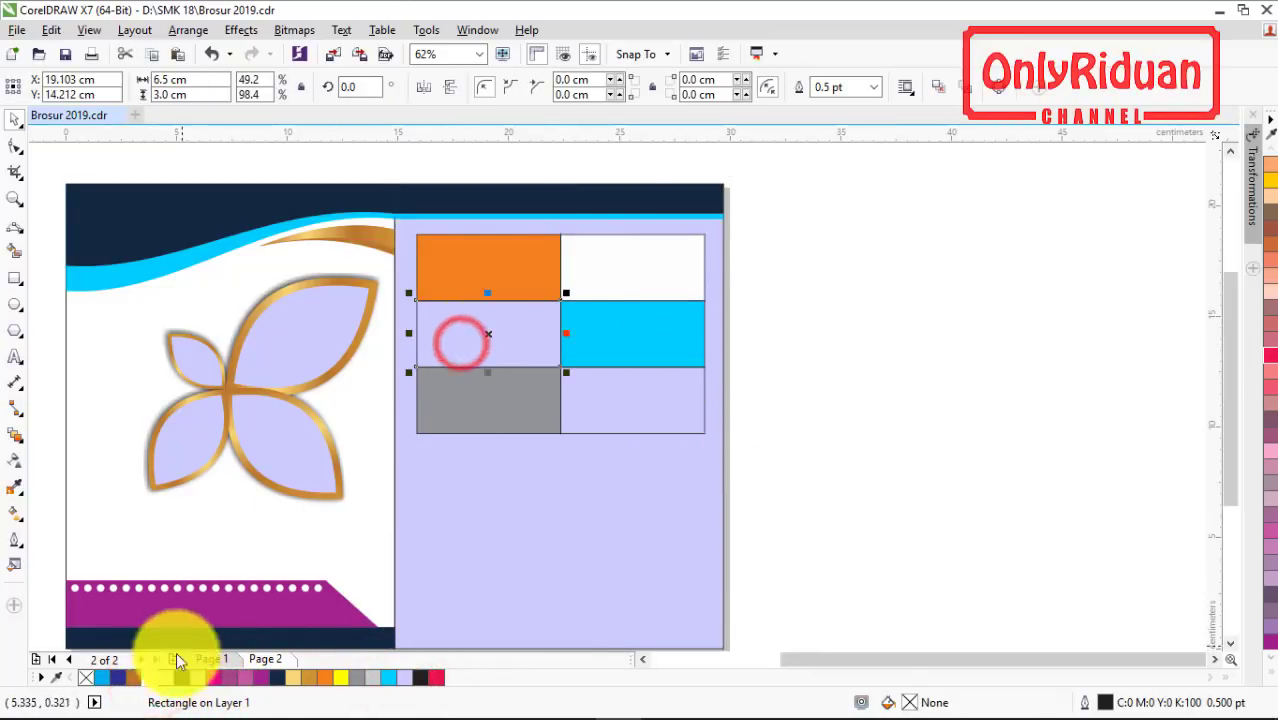
{"action": "left_click", "coordinate": [165, 679]}
{"action": "left_click", "coordinate": [150, 679]}
{"action": "left_click", "coordinate": [619, 404]}
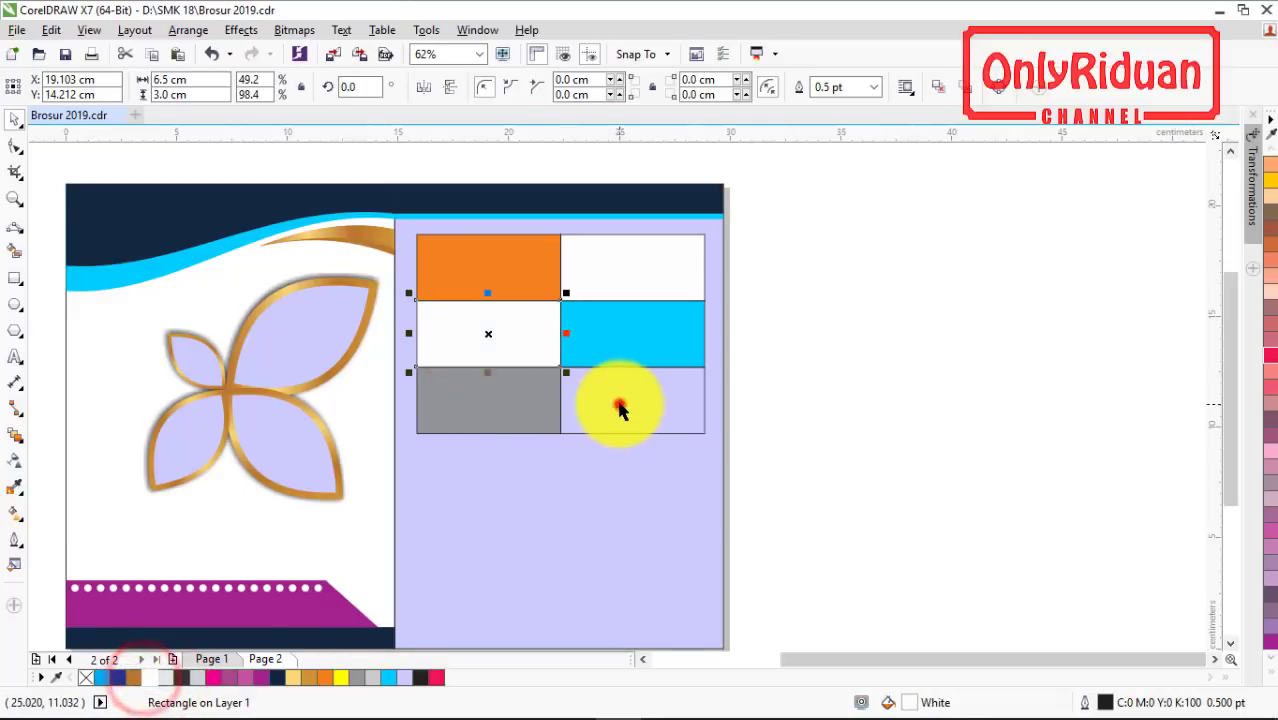
{"action": "left_click", "coordinate": [152, 678]}
- Remove the outlines from all six rectangles of the grid
{"action": "left_click_drag", "start_coordinate": [779, 470], "coordinate": [401, 219]}
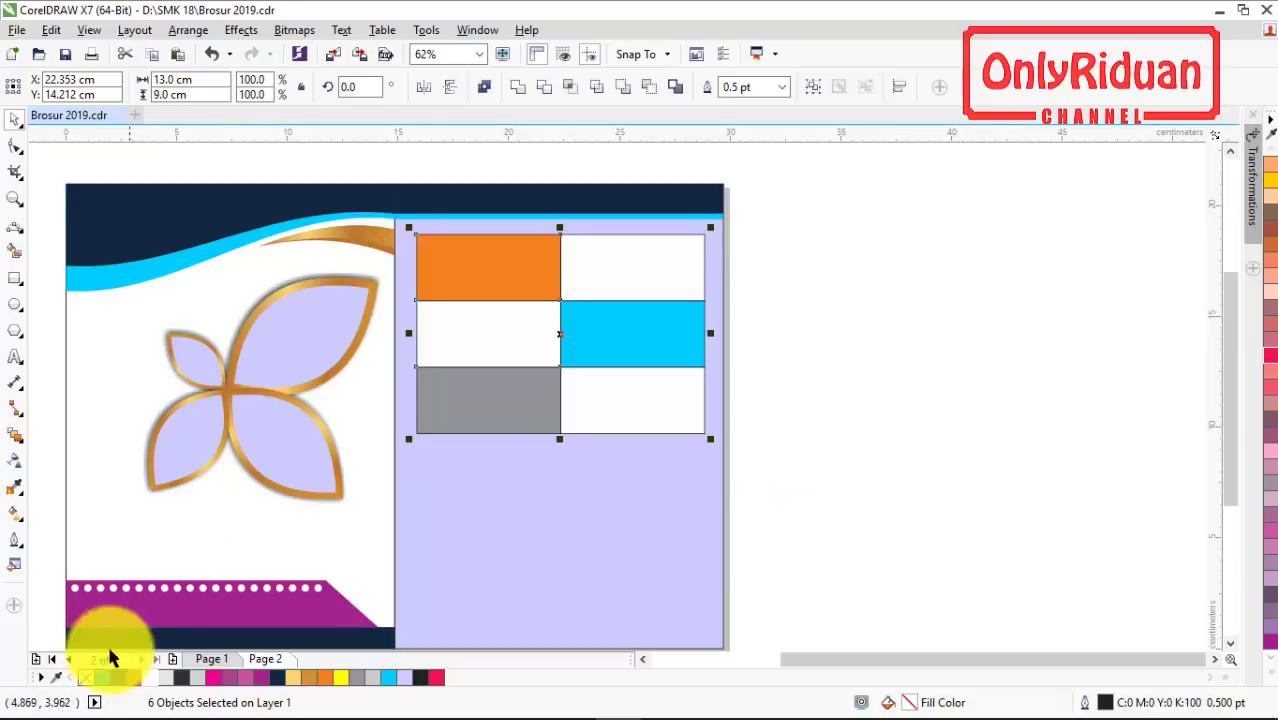
{"action": "right_click", "coordinate": [87, 681]}
{"action": "left_click", "coordinate": [776, 343]}
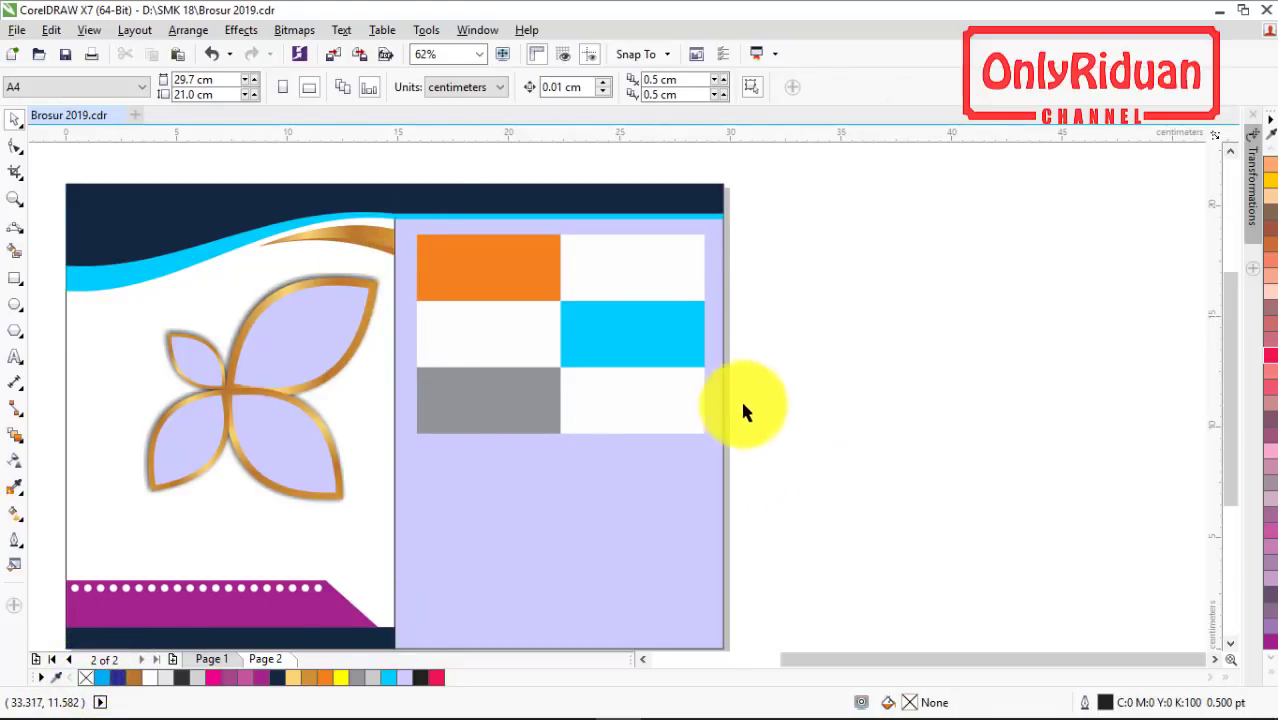
- Following the design on page 1, place three circles about 0.76 cm wide on page 2's grid, one per row, centred on the column boundary
{"action": "left_click", "coordinate": [207, 660]}
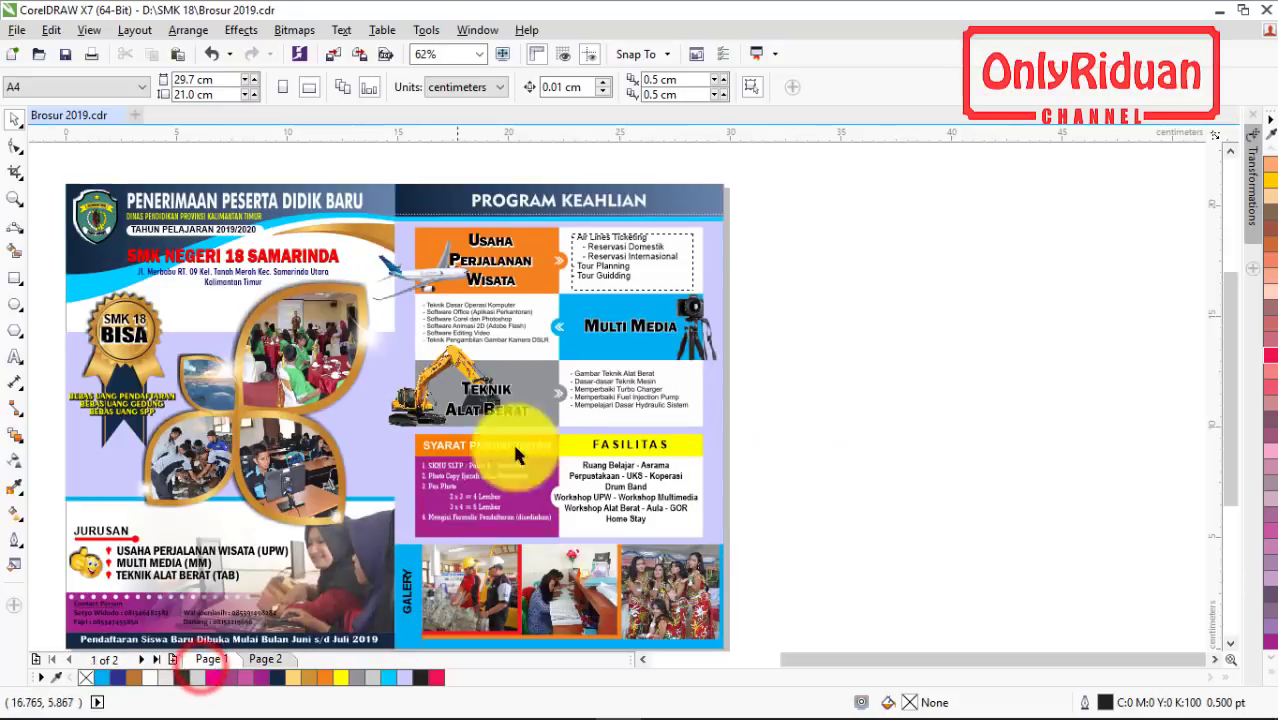
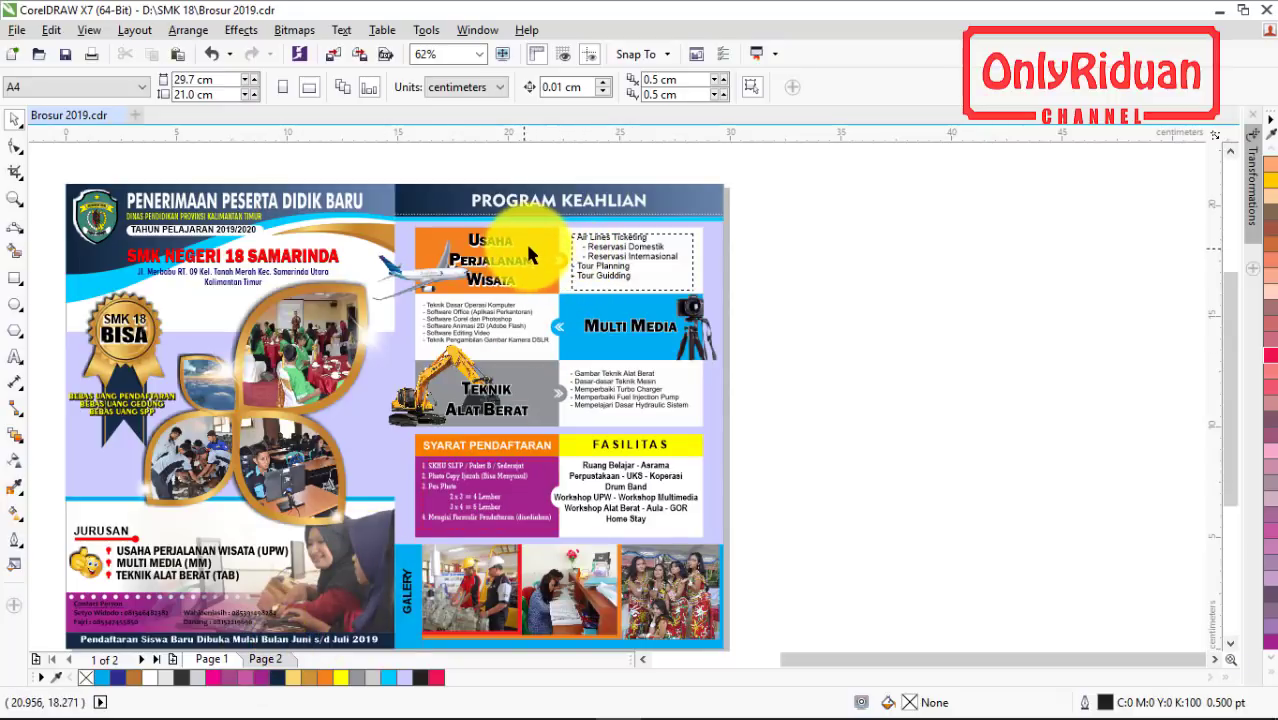
{"action": "left_click", "coordinate": [265, 659]}
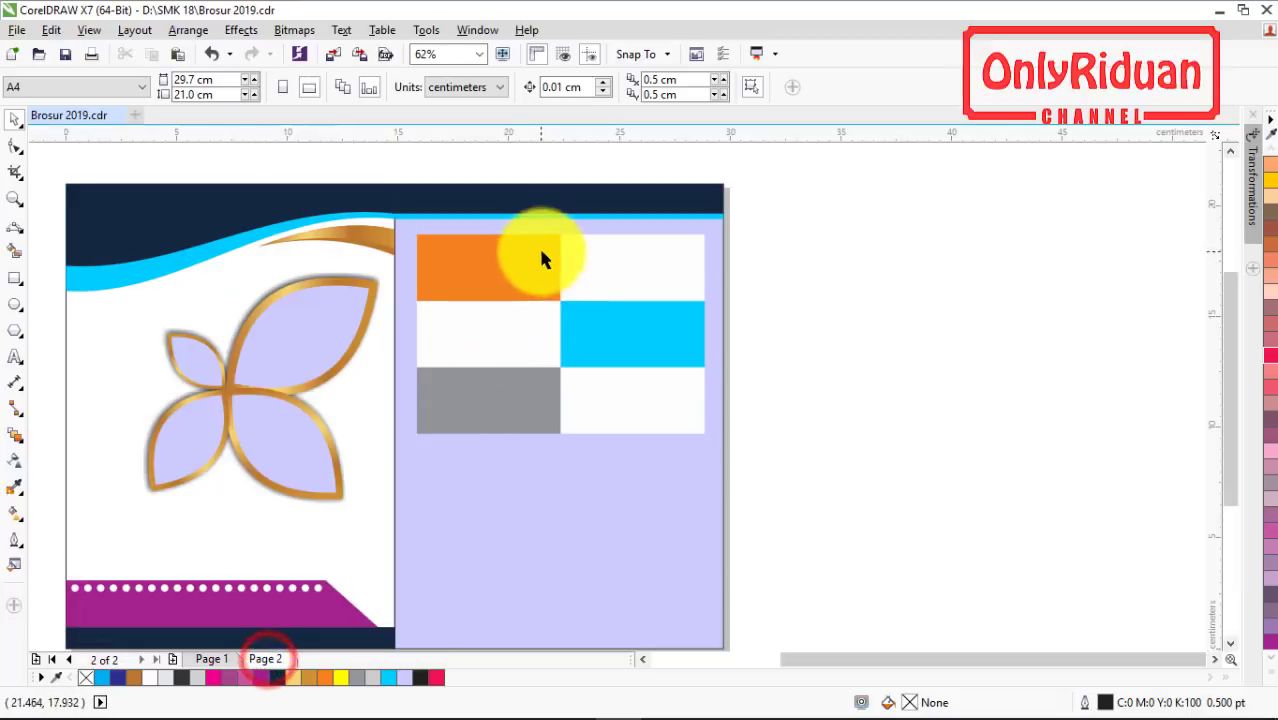
{"action": "scroll", "coordinate": [553, 262], "scroll_direction": "up", "scroll_amount": 2}
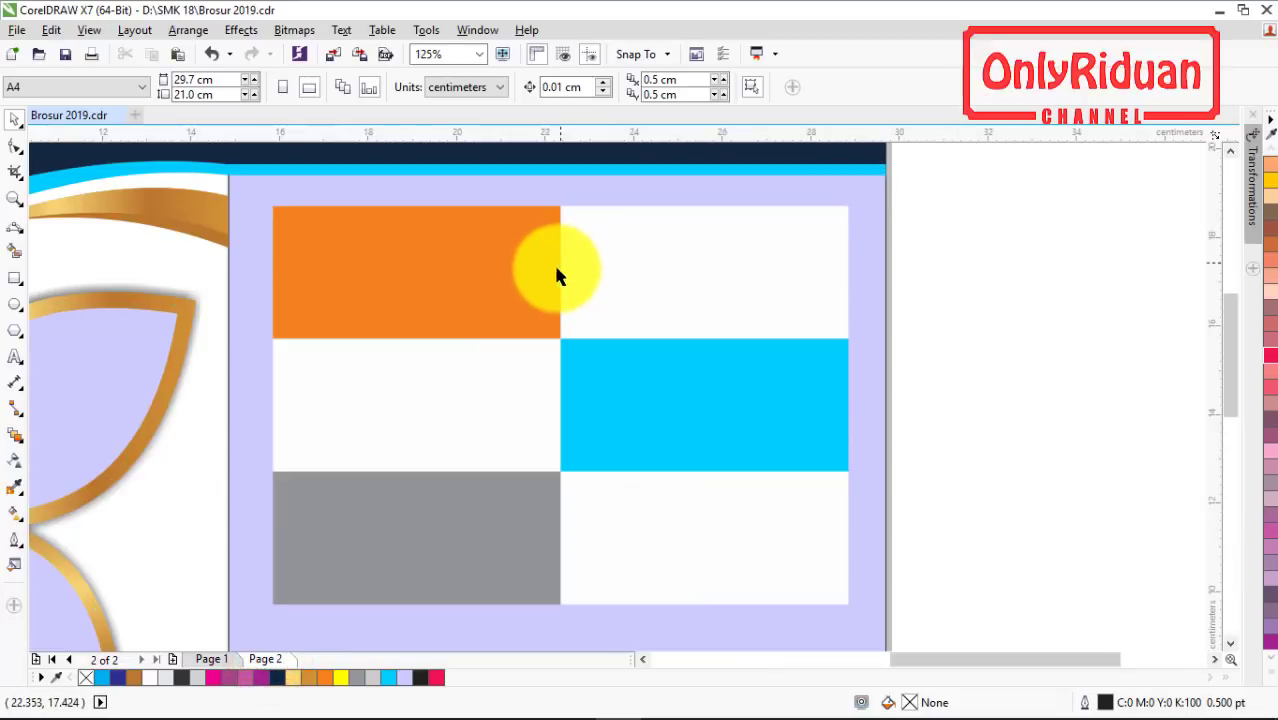
{"action": "left_click", "coordinate": [15, 304]}
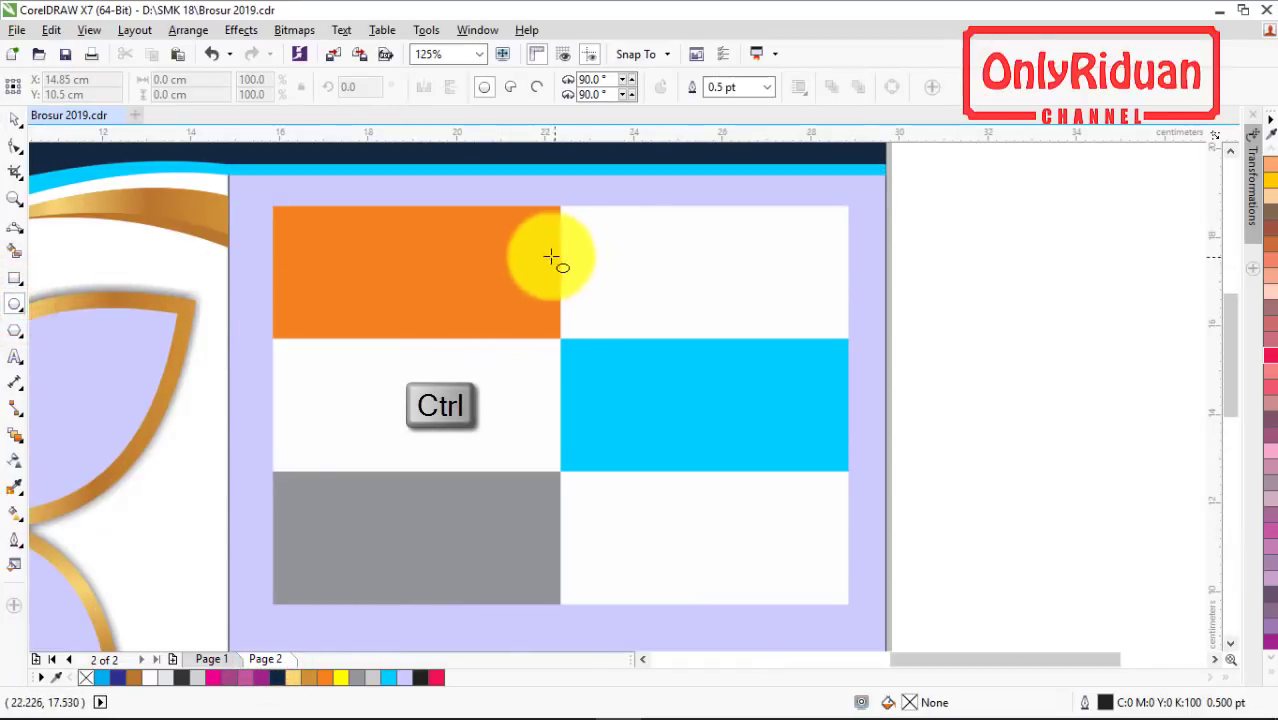
{"action": "mouse_move", "coordinate": [545, 254]}
{"action": "left_mouse_down"}
{"action": "mouse_move", "coordinate": [569, 284]}
{"action": "mouse_move", "coordinate": [656, 274]}
{"action": "mouse_move", "coordinate": [670, 285]}
{"action": "mouse_move", "coordinate": [665, 274]}
{"action": "mouse_move", "coordinate": [556, 274]}
{"action": "mouse_move", "coordinate": [588, 385]}
{"action": "mouse_move", "coordinate": [563, 406]}
{"action": "mouse_move", "coordinate": [582, 531]}
{"action": "mouse_move", "coordinate": [564, 541]}
{"action": "left_mouse_up"}
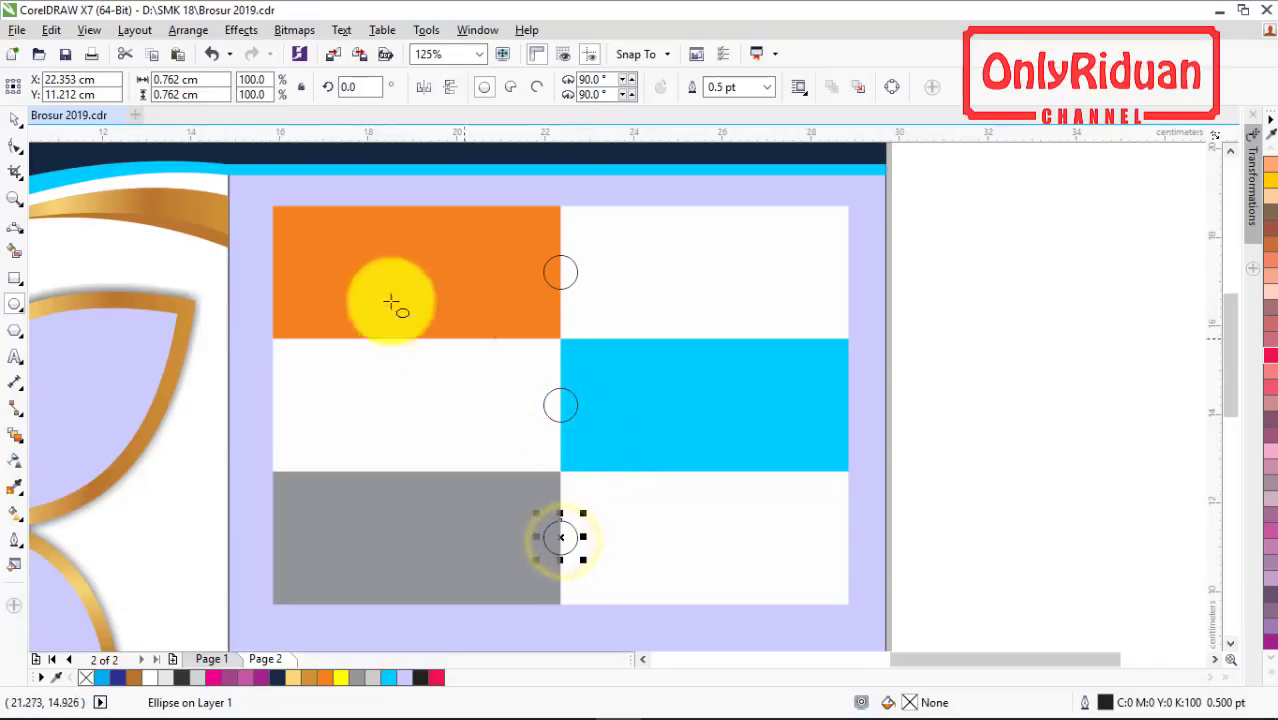
- Fill the three circles to match their rows: orange for the first, cyan for the second and grey for the third
{"action": "left_click", "coordinate": [16, 120]}
{"action": "left_click", "coordinate": [566, 276]}
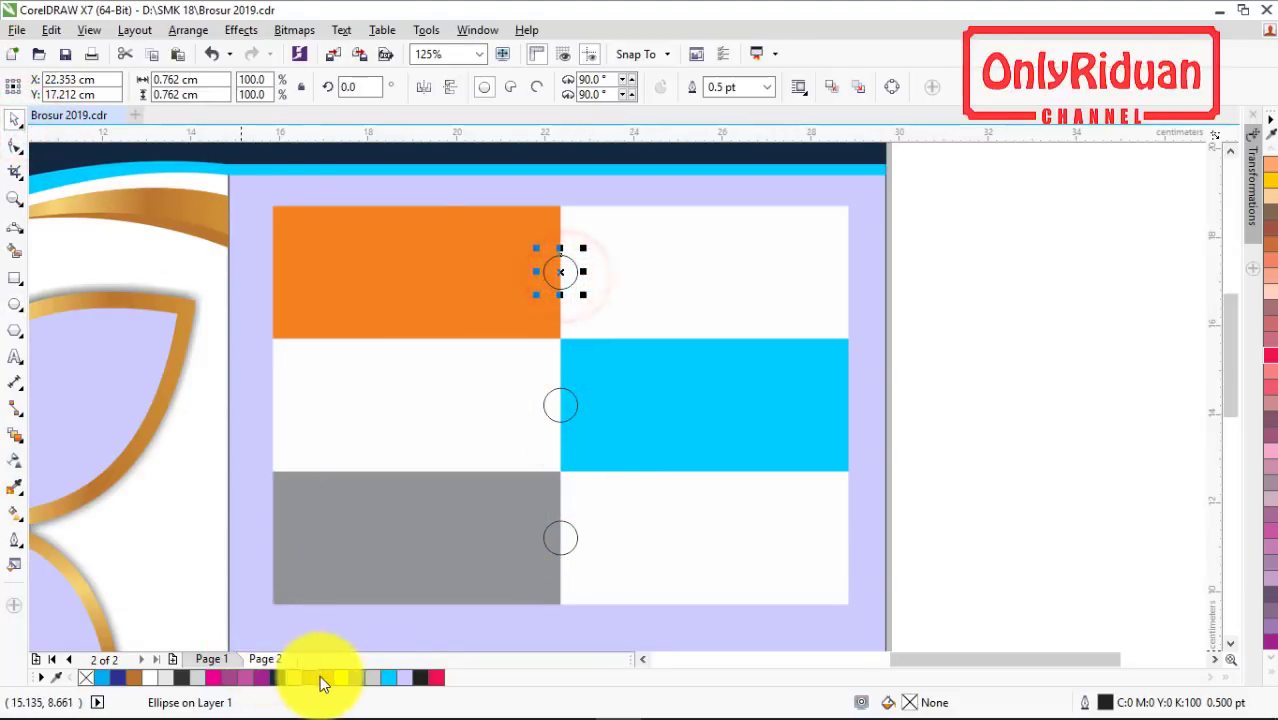
{"action": "left_click", "coordinate": [551, 410]}
{"action": "left_click", "coordinate": [391, 677]}
{"action": "left_click", "coordinate": [557, 535]}
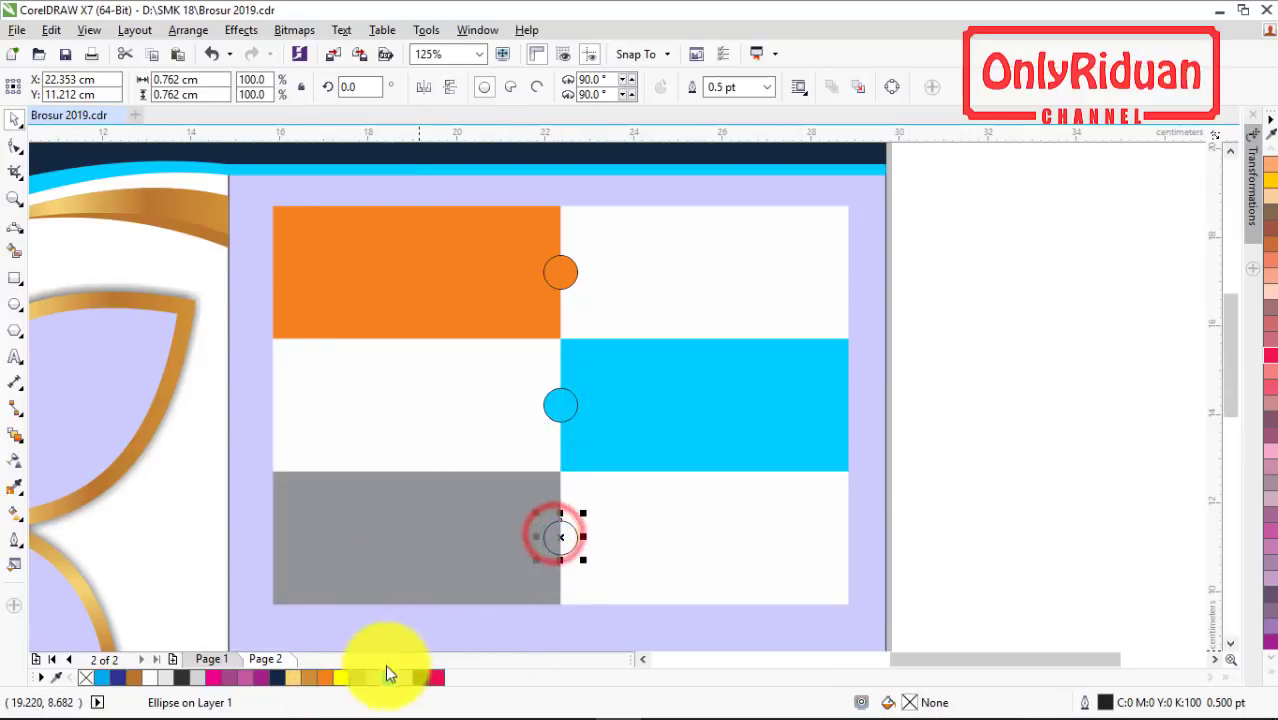
{"action": "left_click", "coordinate": [358, 677]}
- Remove the outlines from the three circles on the column boundary
{"action": "left_click_drag", "start_coordinate": [931, 581], "coordinate": [504, 222]}
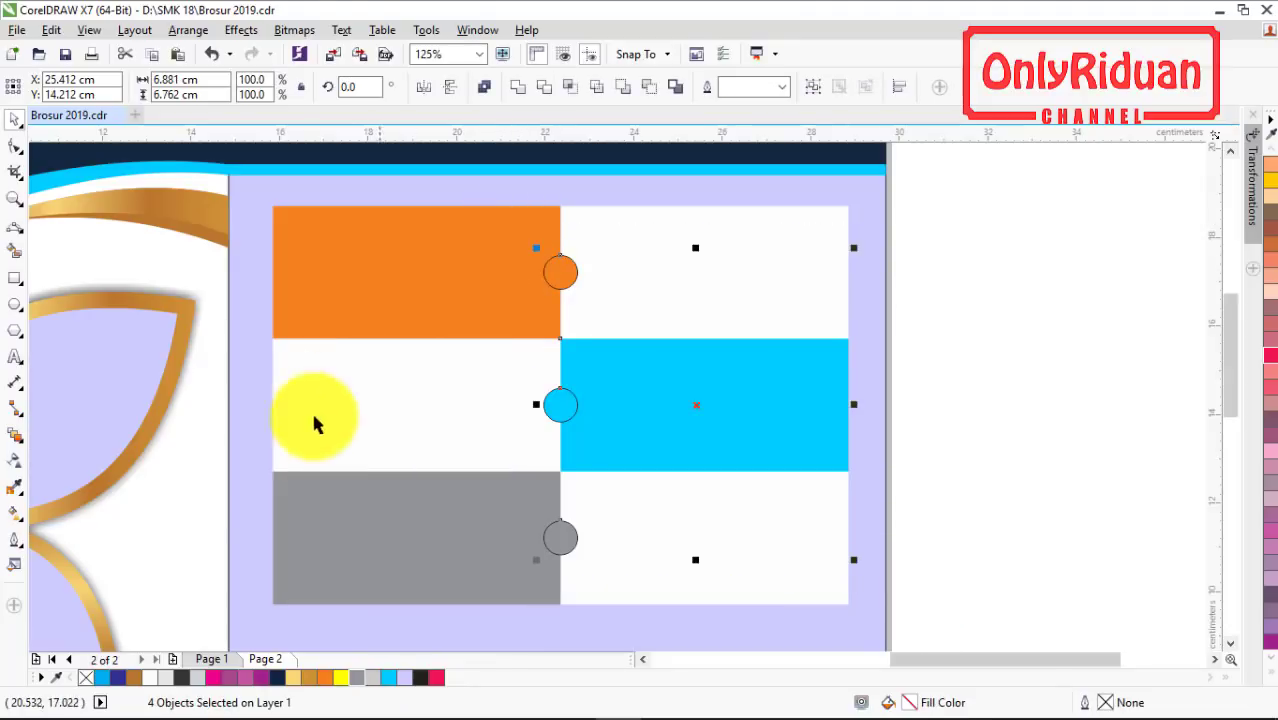
{"action": "right_click", "coordinate": [86, 677]}
{"action": "left_click", "coordinate": [960, 367]}
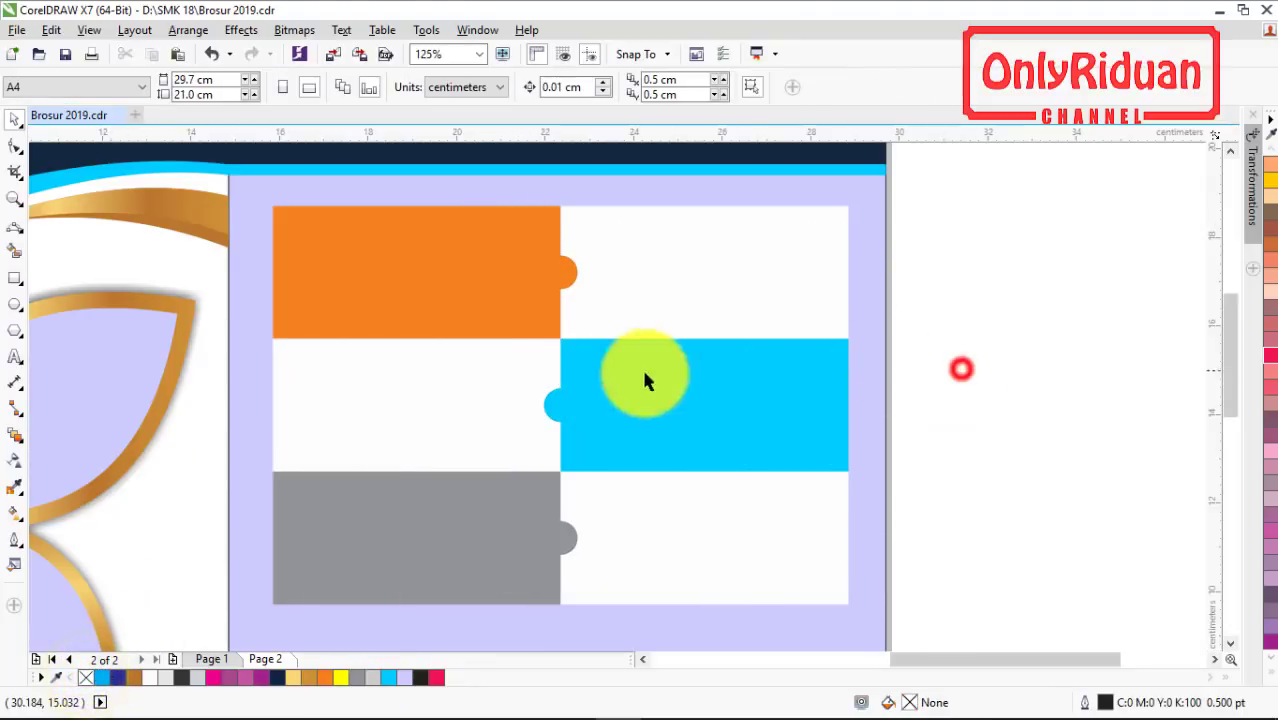
- Using page 1's lower boxes as reference, duplicate page 2's last-row grey and white rectangles just below the grid, leaving a small gap
{"action": "left_click_drag", "start_coordinate": [1227, 345], "coordinate": [1234, 394]}
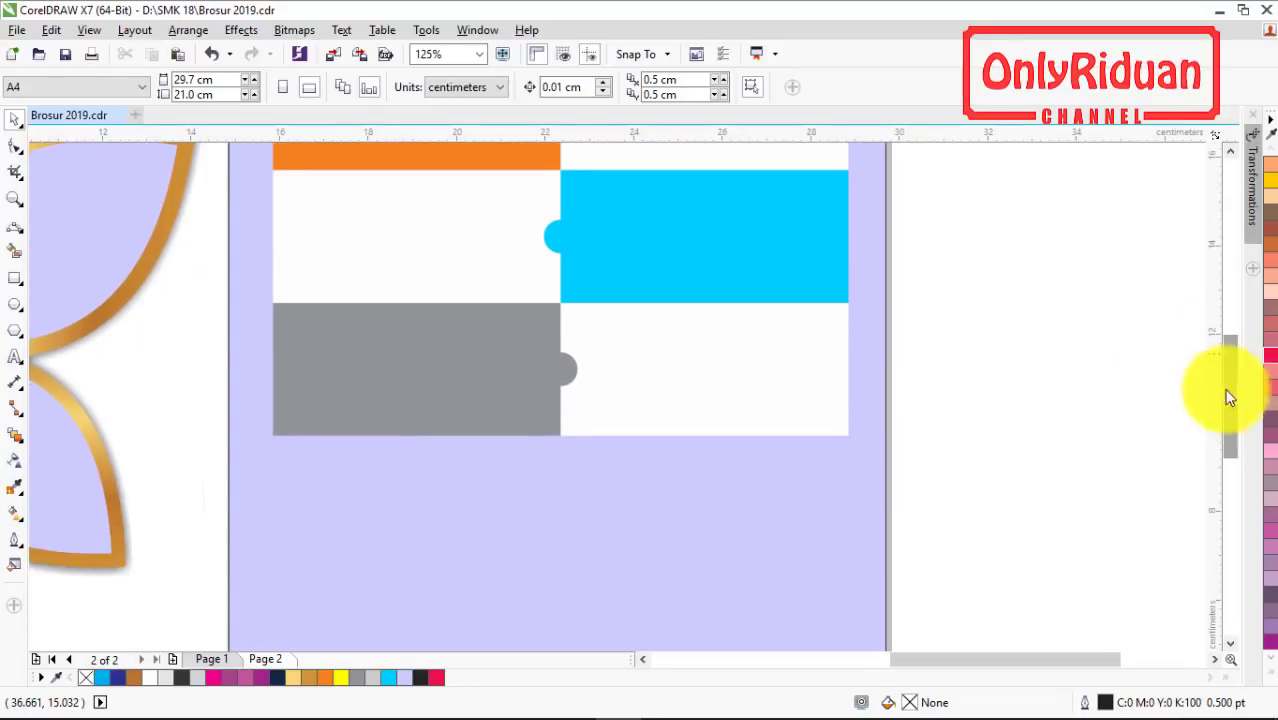
{"action": "left_click", "coordinate": [477, 393]}
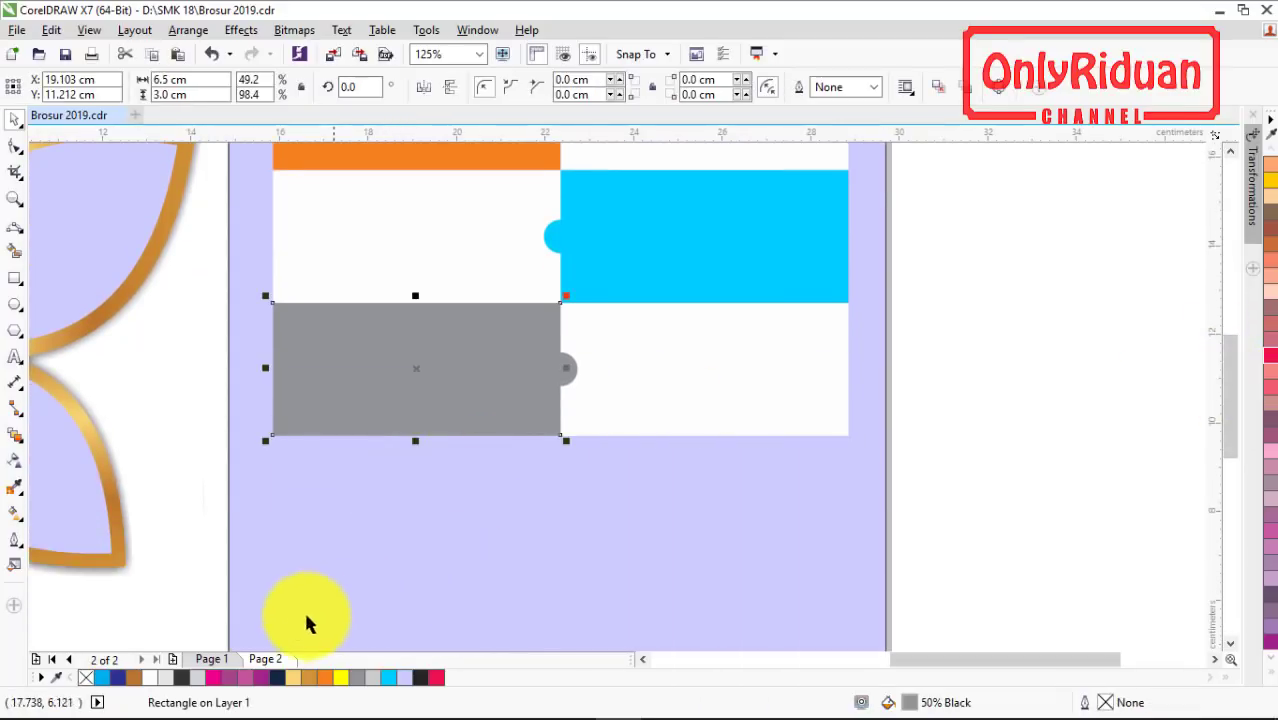
{"action": "left_click", "coordinate": [221, 658]}
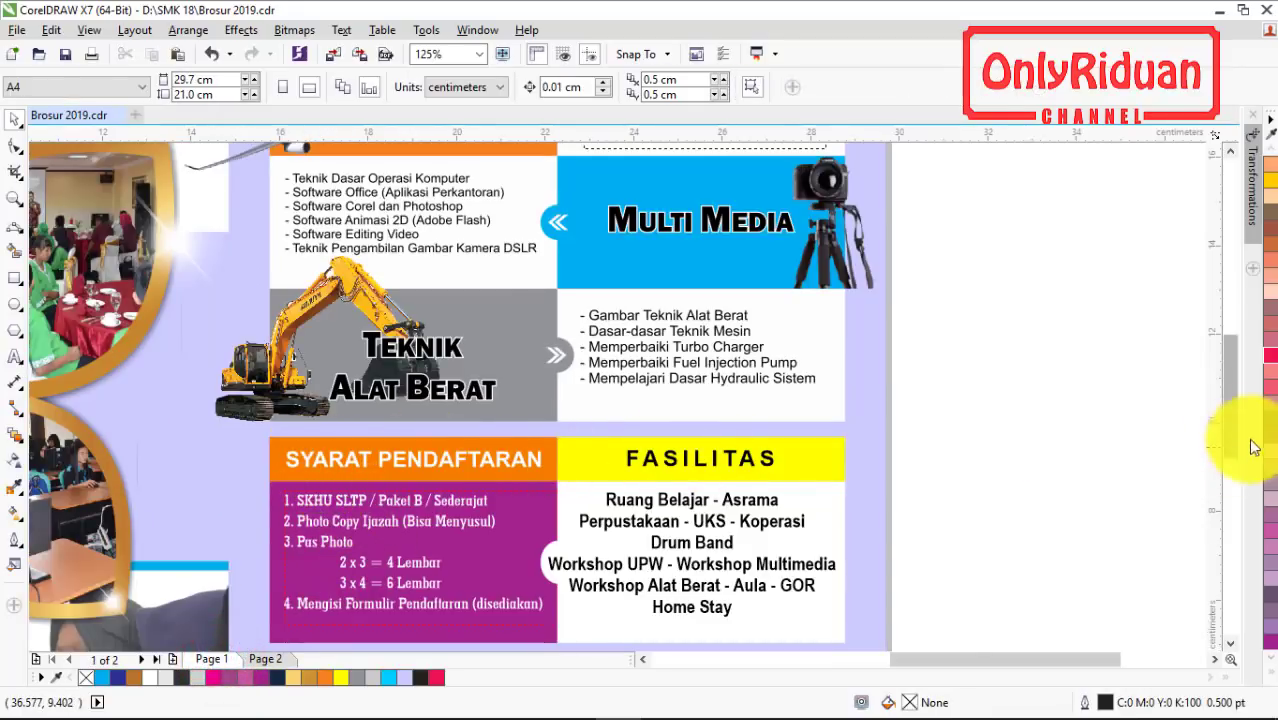
{"action": "left_click_drag", "start_coordinate": [1230, 403], "coordinate": [1229, 420]}
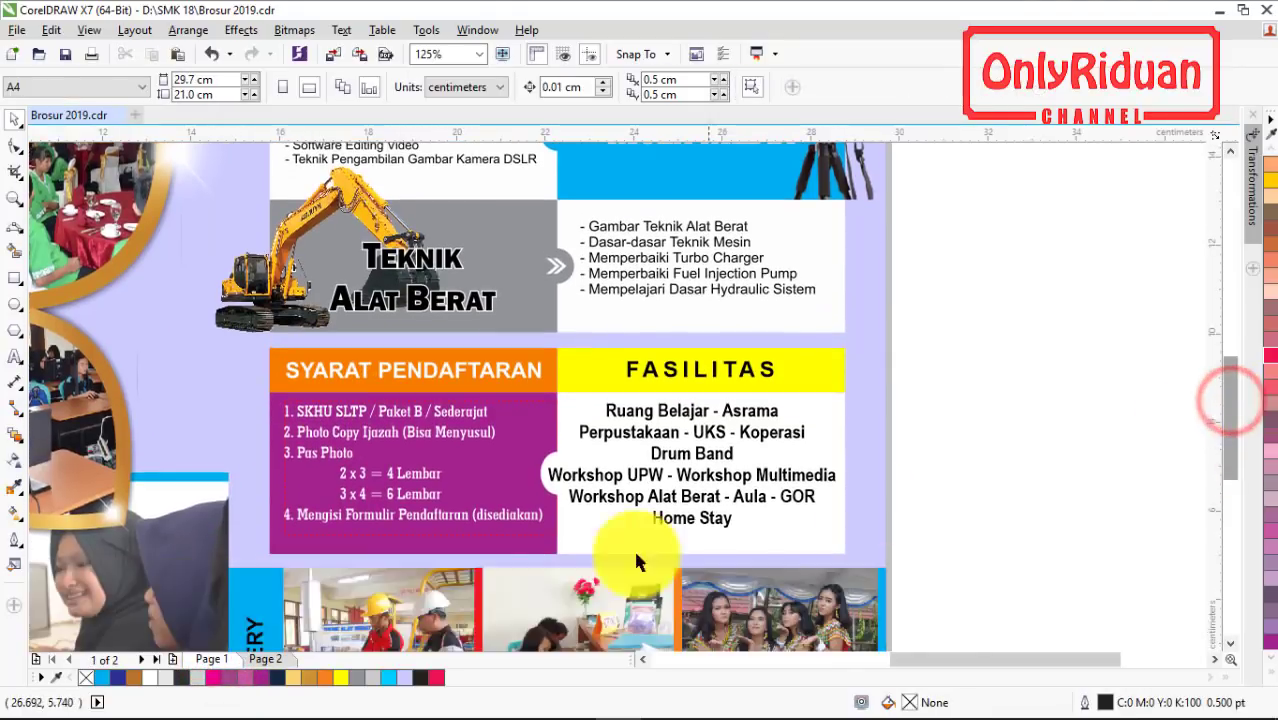
{"action": "left_click", "coordinate": [275, 659]}
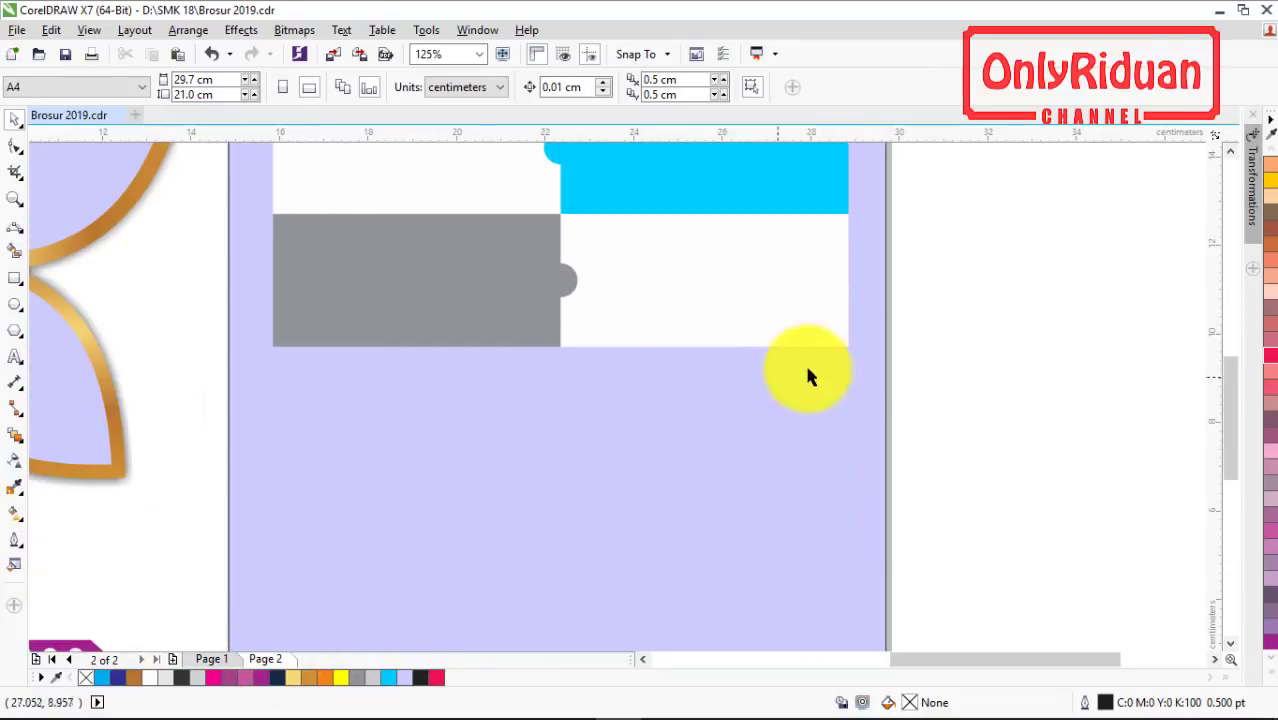
{"action": "left_click_drag", "start_coordinate": [613, 346], "coordinate": [258, 185]}
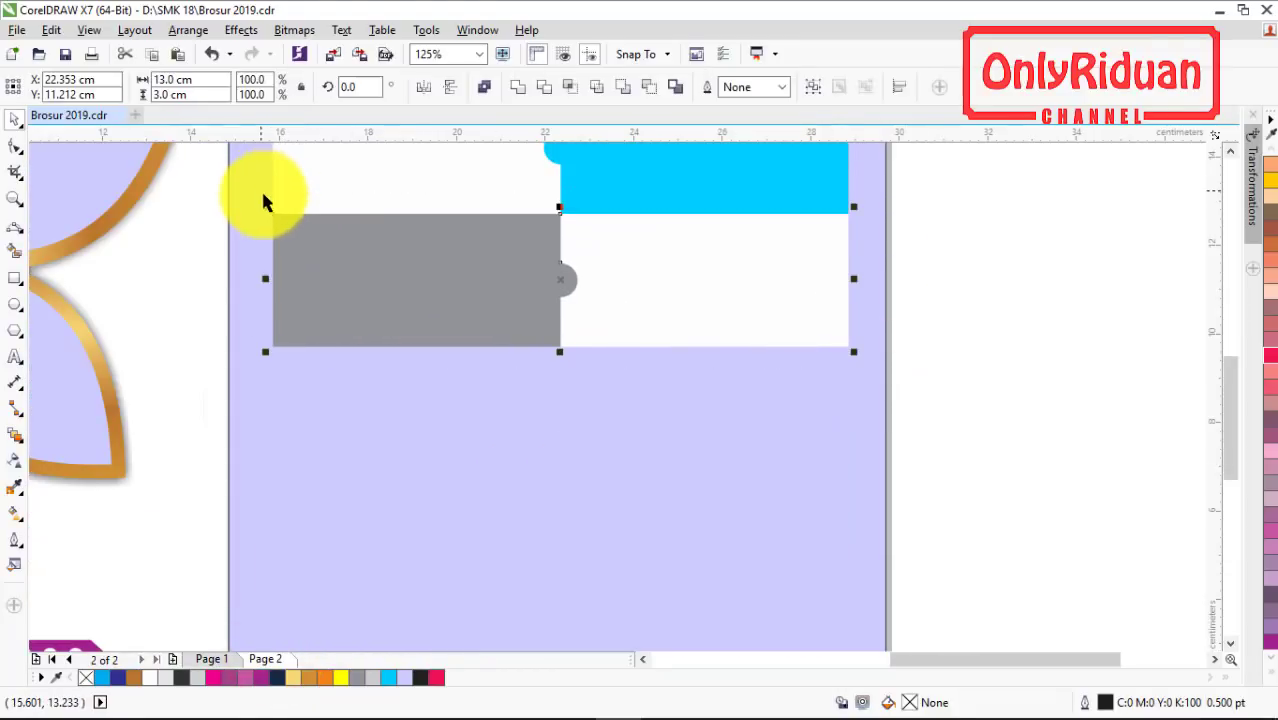
{"action": "left_click", "coordinate": [1092, 428]}
{"action": "left_click", "coordinate": [442, 266]}
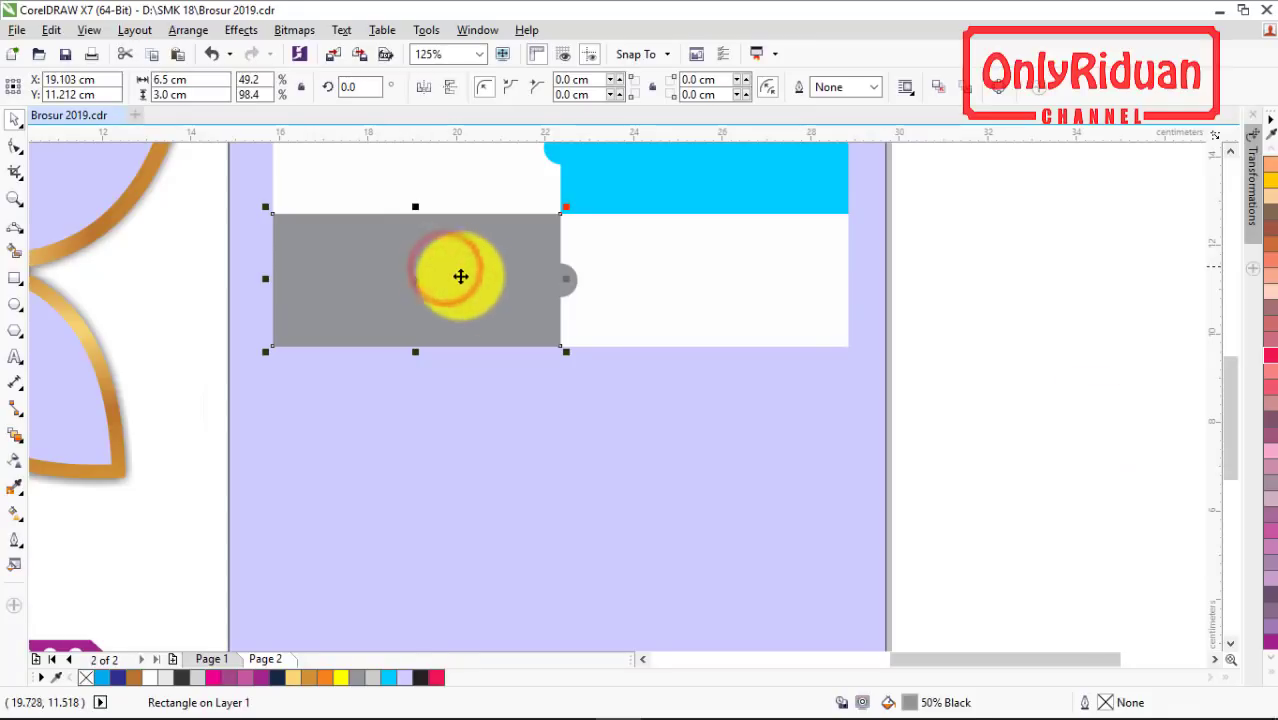
{"action": "left_click", "coordinate": [678, 277], "text": "shift"}
{"action": "left_click_drag", "start_coordinate": [273, 213], "coordinate": [273, 362]}
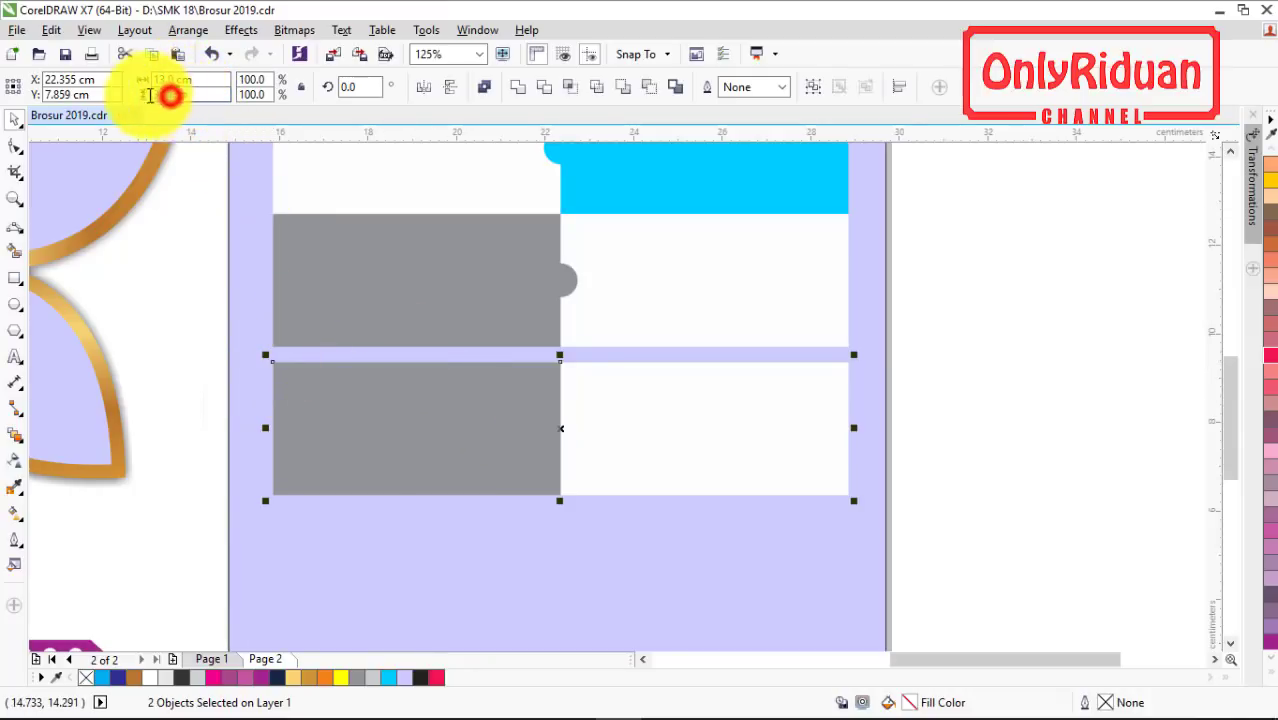
- Set the copied pair's height to 1 cm, place it just under the grid and duplicate it directly beneath itself
{"action": "key", "text": "Return"}
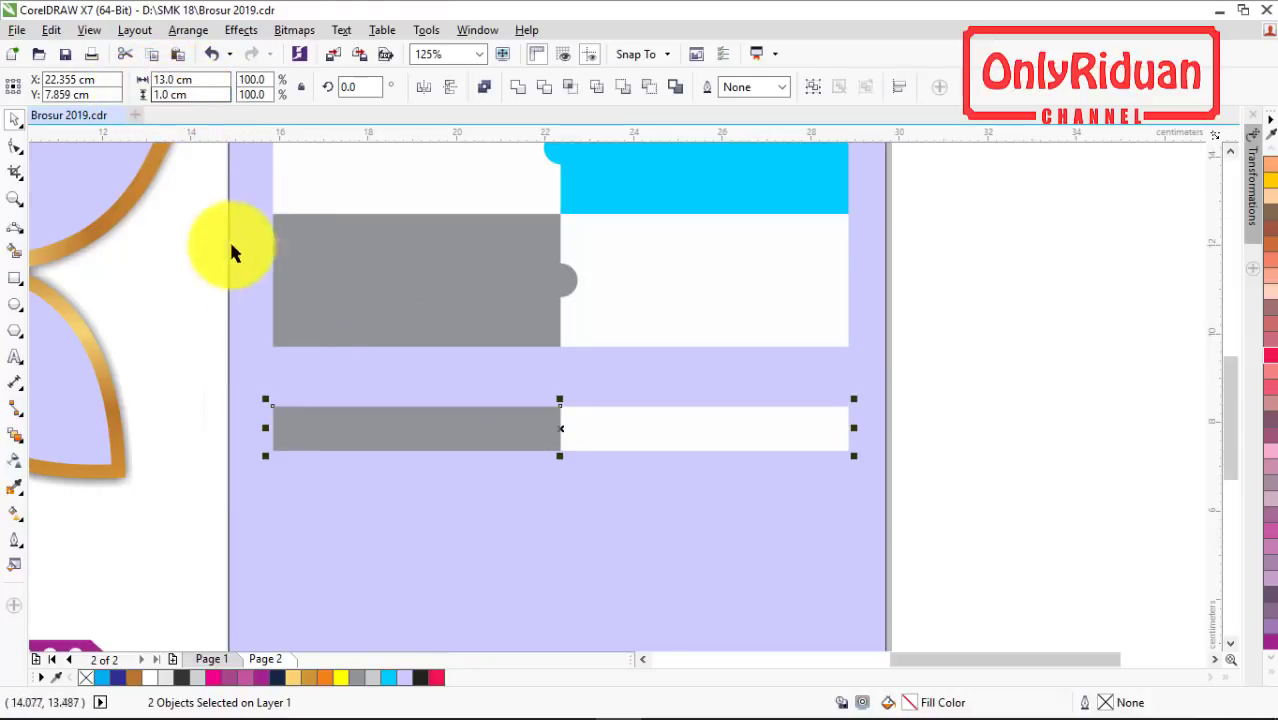
{"action": "mouse_move", "coordinate": [272, 407]}
{"action": "left_mouse_down"}
{"action": "mouse_move", "coordinate": [283, 362]}
{"action": "mouse_move", "coordinate": [294, 369]}
{"action": "mouse_move", "coordinate": [260, 419]}
{"action": "mouse_move", "coordinate": [271, 406]}
{"action": "left_mouse_up"}
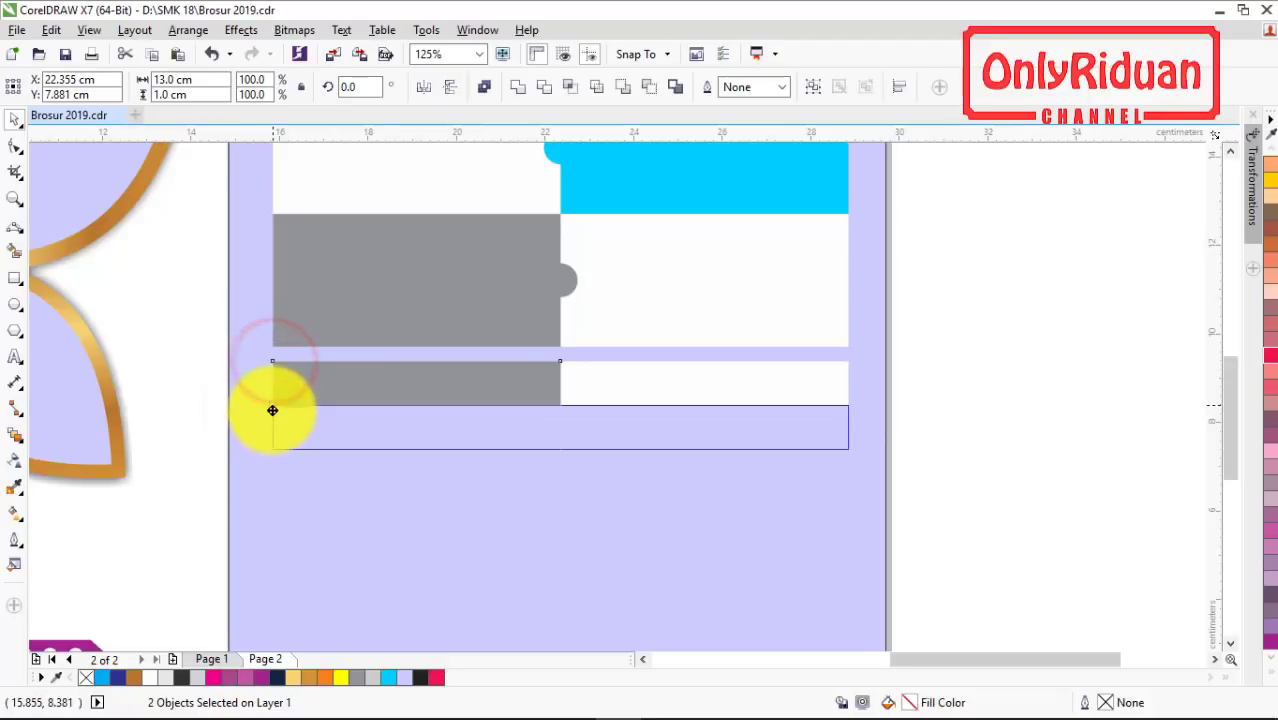
- Set the height of the lowest grey and white pair to 3.652 cm
{"action": "left_click", "coordinate": [196, 97]}
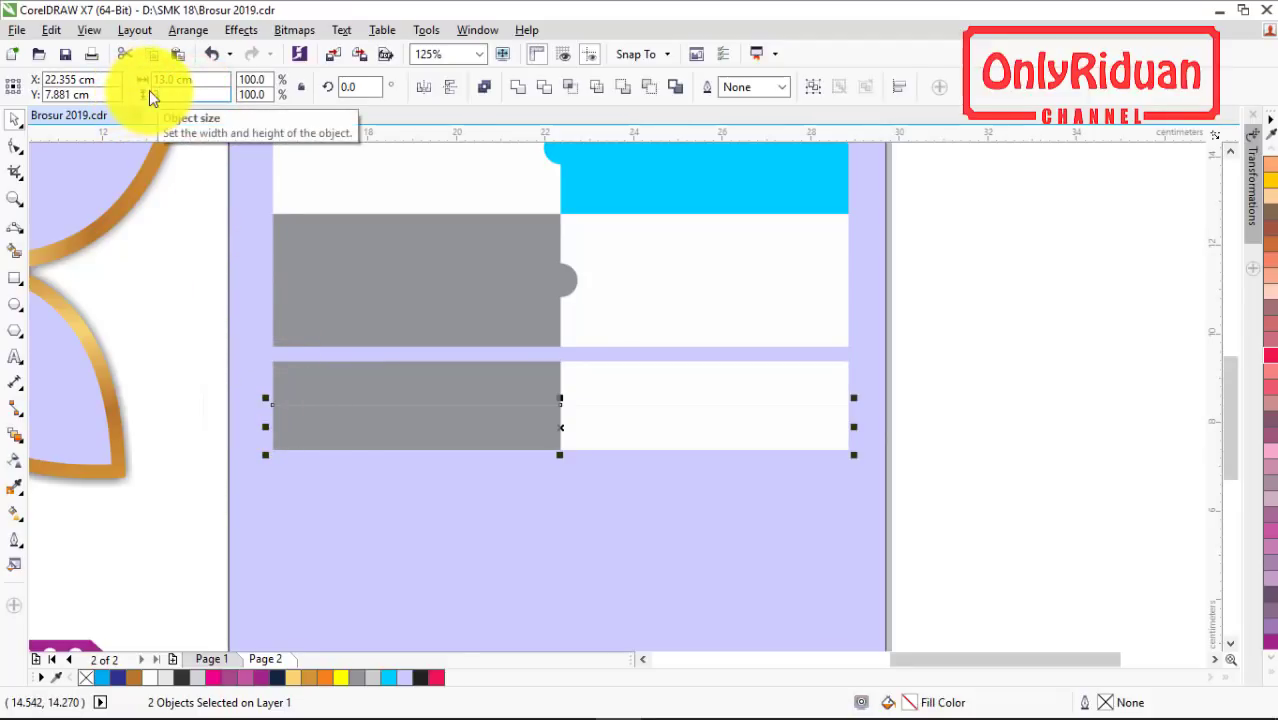
{"action": "type", "text": "3.652"}
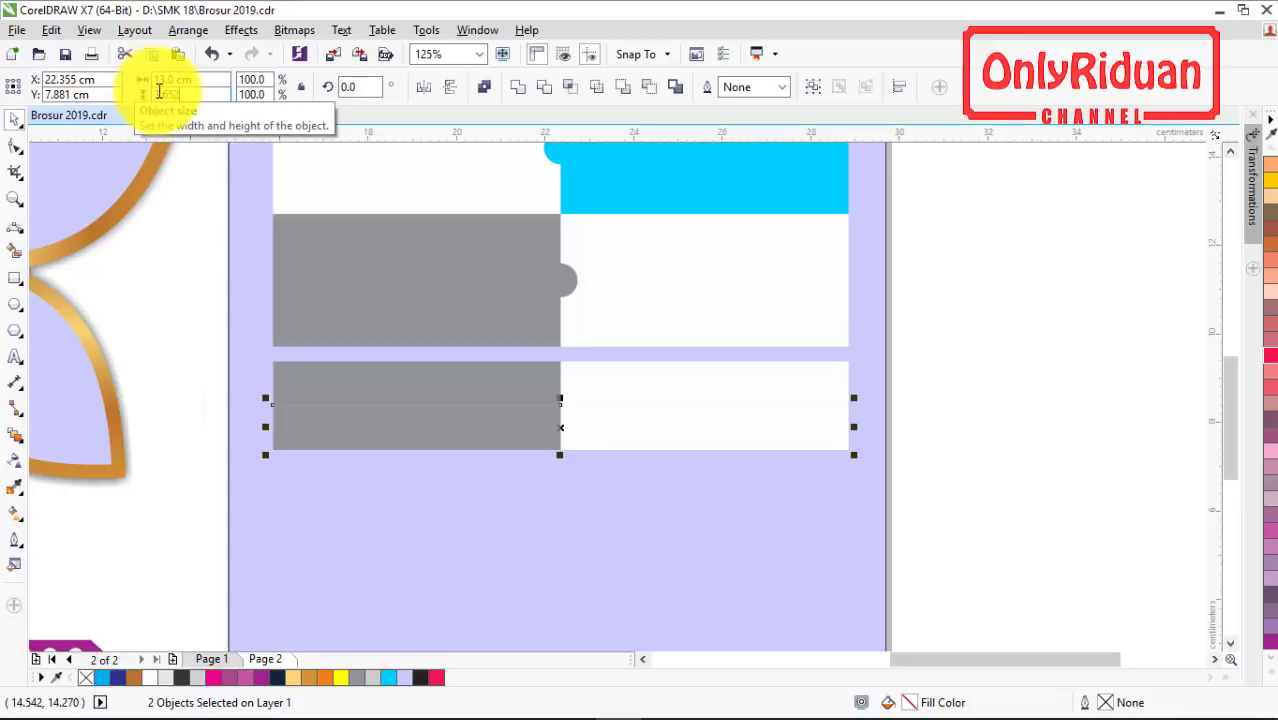
{"action": "key", "text": "Return"}
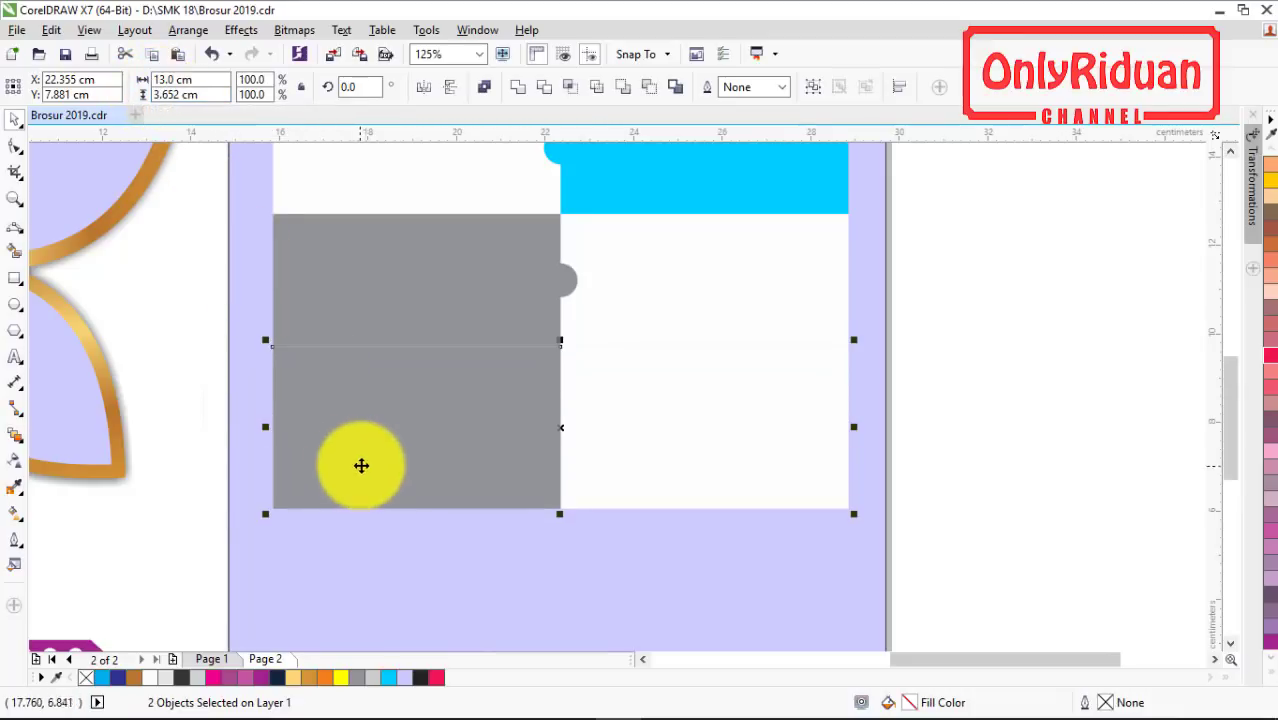
- Compare the sizes of page 1's purple requirements box and white facilities box with the lowest white rectangle on page 2
{"action": "left_click", "coordinate": [211, 659]}
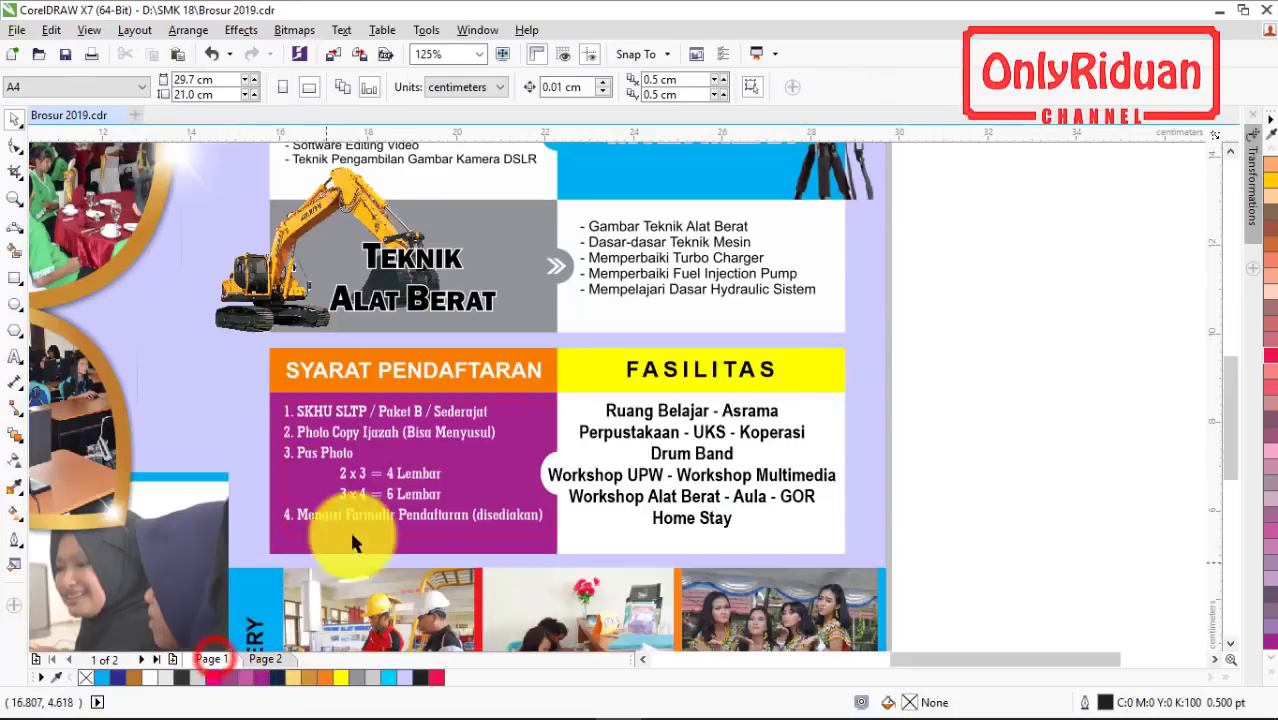
{"action": "left_click", "coordinate": [506, 485]}
{"action": "left_click", "coordinate": [503, 540]}
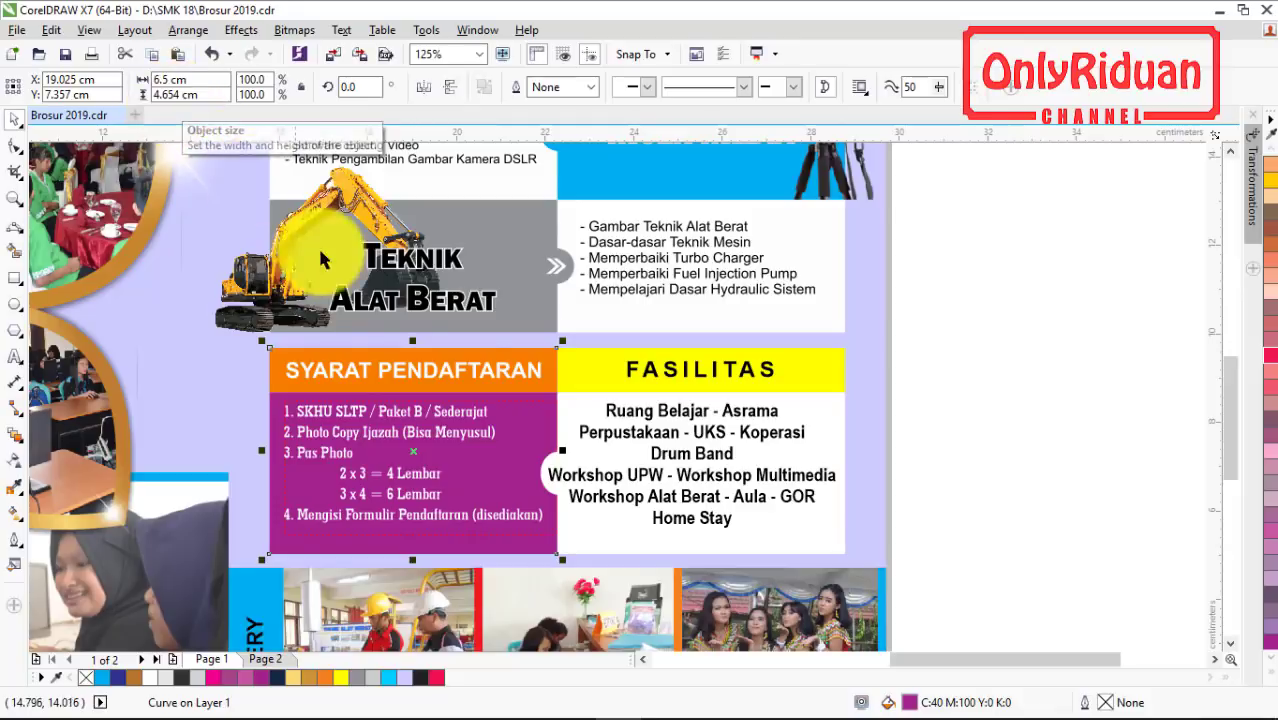
{"action": "left_click", "coordinate": [616, 522]}
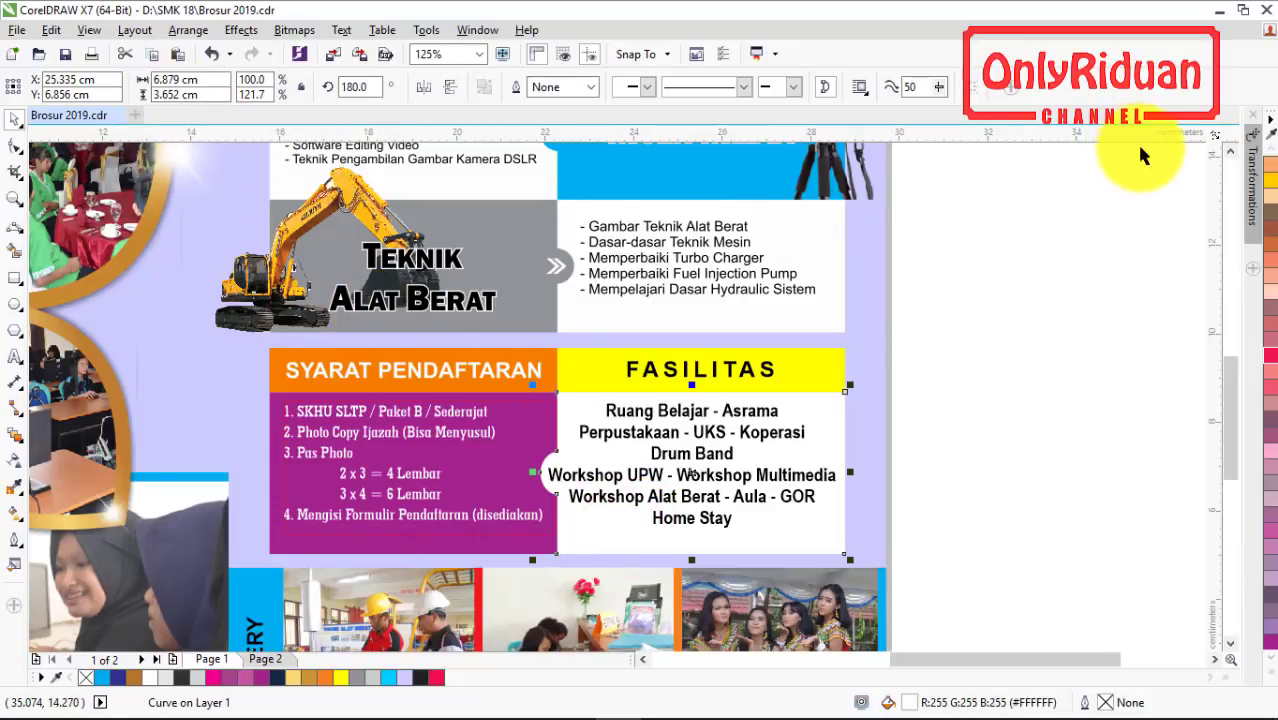
{"action": "left_click", "coordinate": [276, 662]}
{"action": "left_click", "coordinate": [620, 424]}
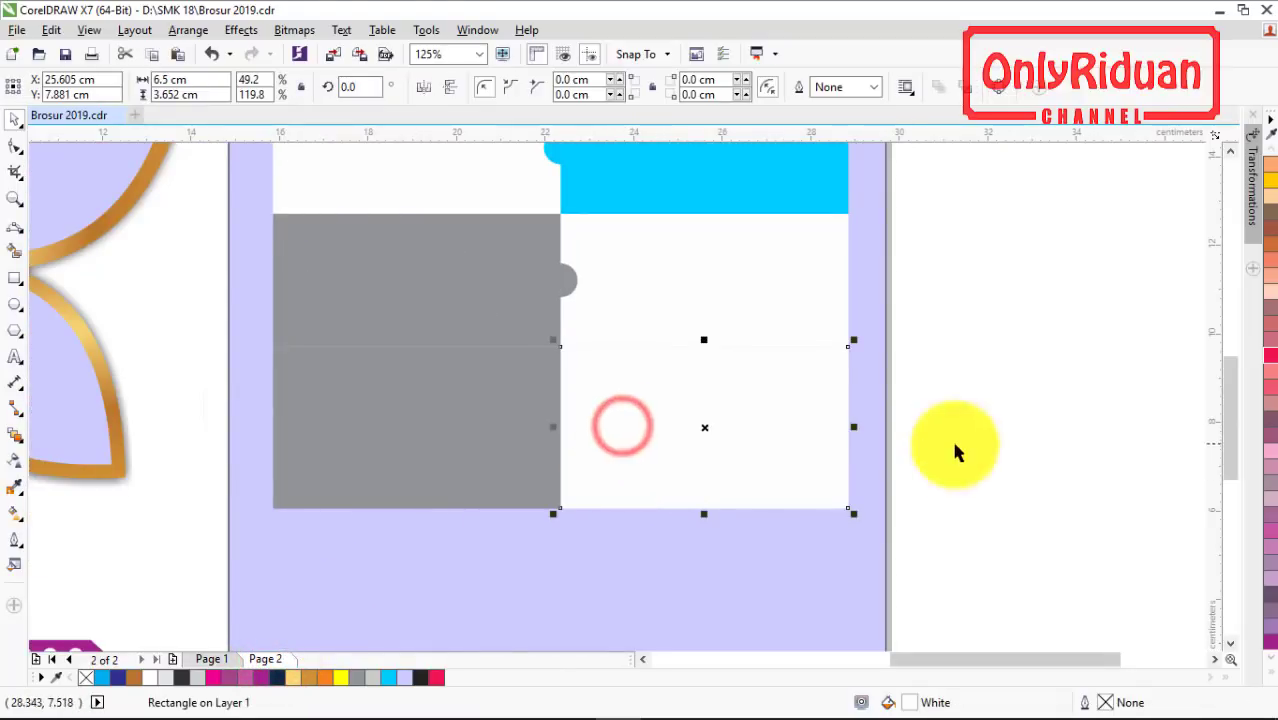
- Move the lower grey and white 3.652 cm boxes down so they sit flush beneath the 1 cm strips
{"action": "left_click", "coordinate": [1018, 456]}
{"action": "left_click", "coordinate": [697, 450]}
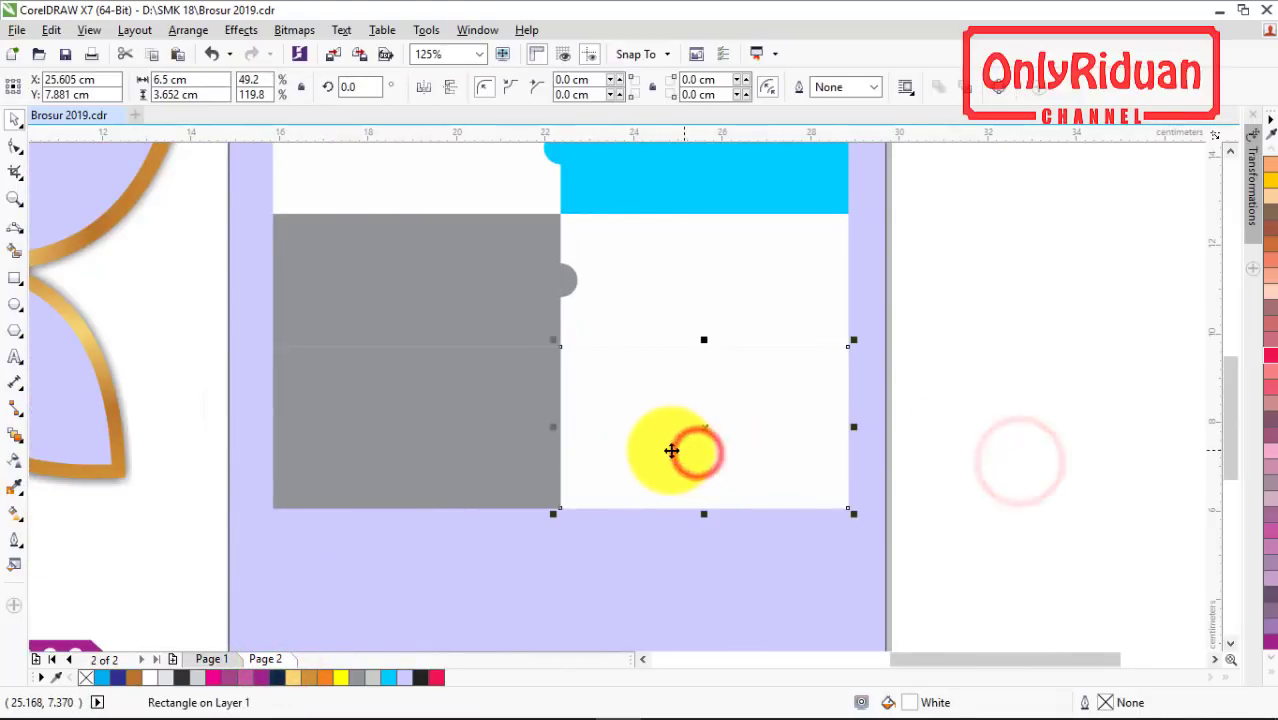
{"action": "left_click", "coordinate": [460, 438], "text": "shift"}
{"action": "left_click_drag", "start_coordinate": [480, 395], "coordinate": [470, 477]}
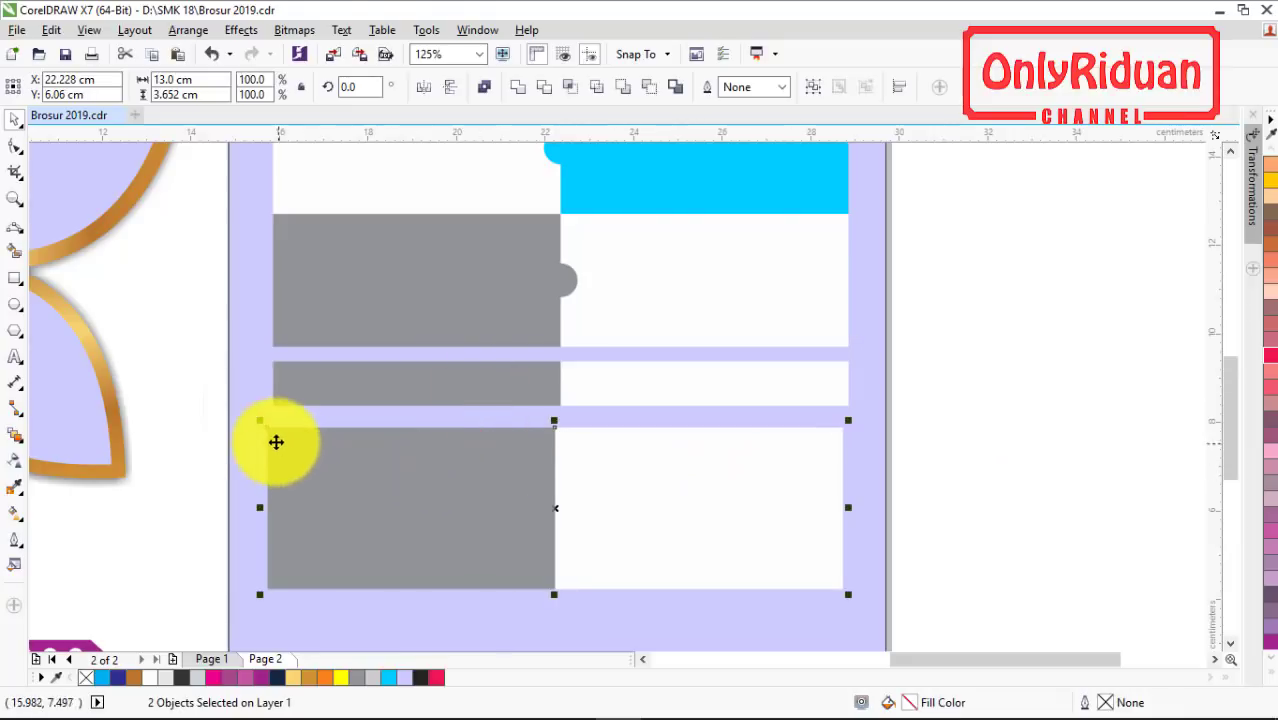
{"action": "left_click_drag", "start_coordinate": [270, 429], "coordinate": [279, 409]}
{"action": "left_click", "coordinate": [1078, 407]}
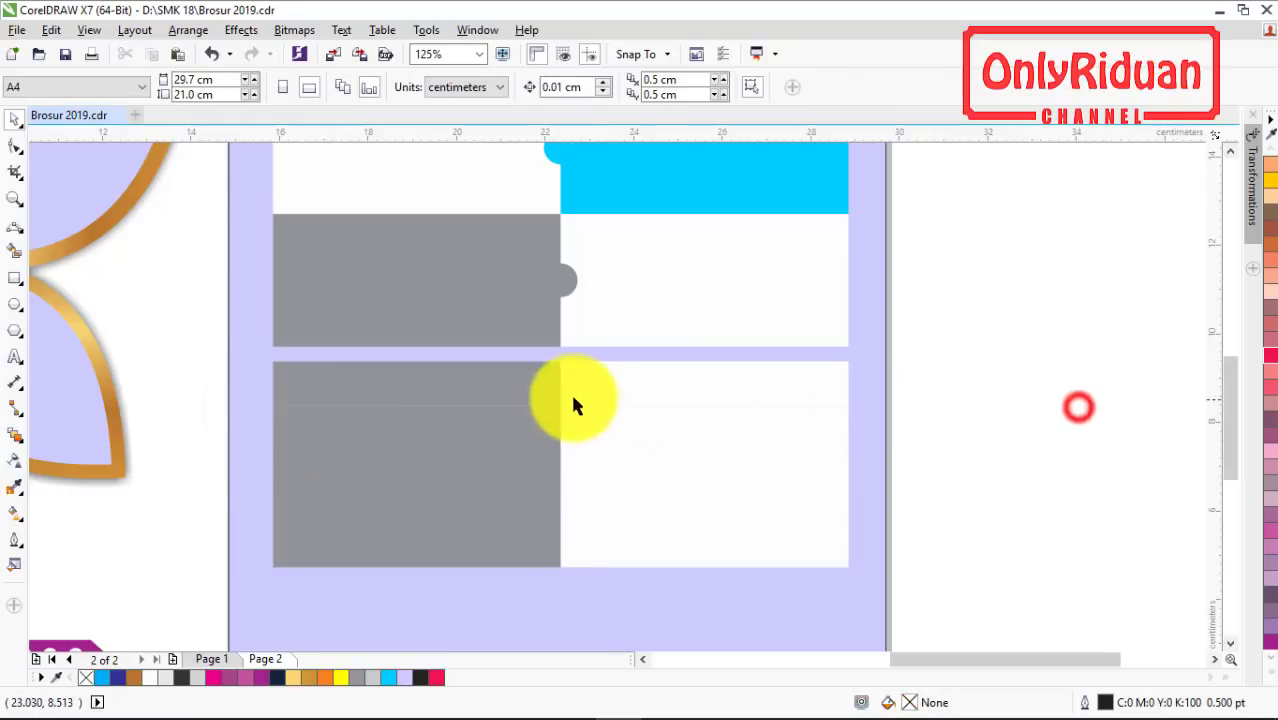
- Fill the grey 1 cm strip orange, the white strip yellow, and the grey box below them Blue Purple
{"action": "left_click", "coordinate": [510, 387]}
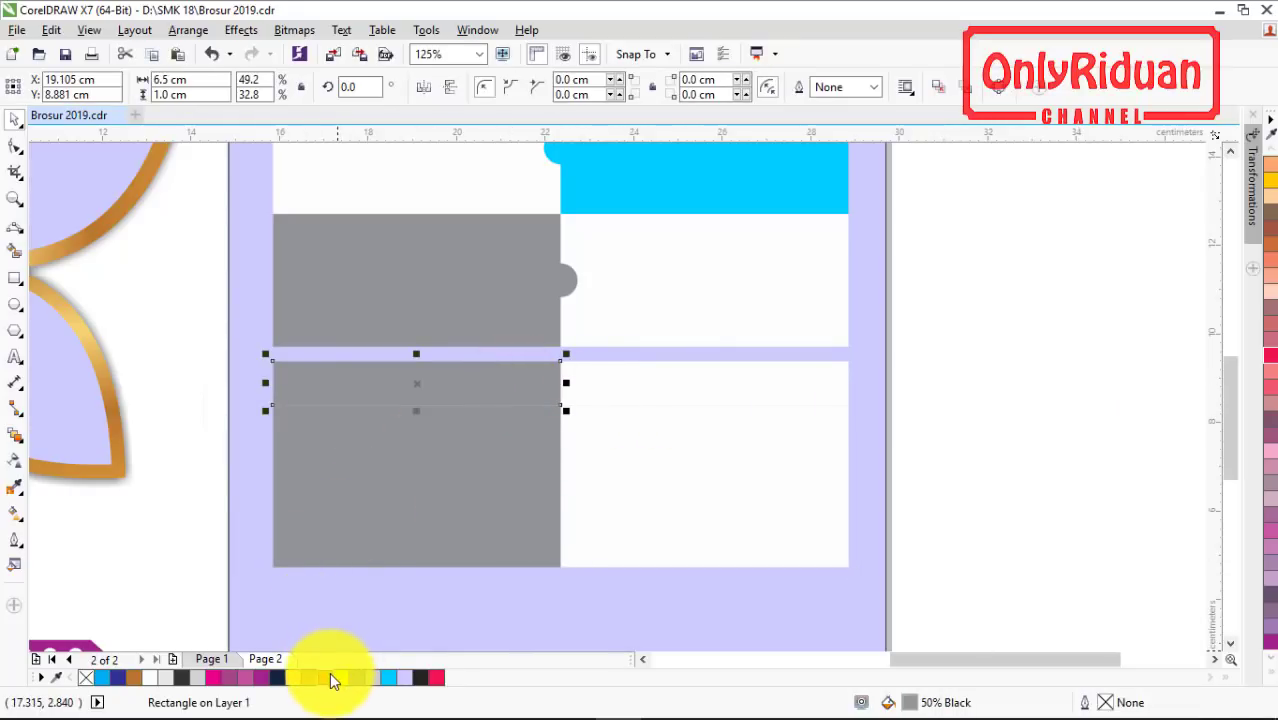
{"action": "left_click", "coordinate": [624, 385]}
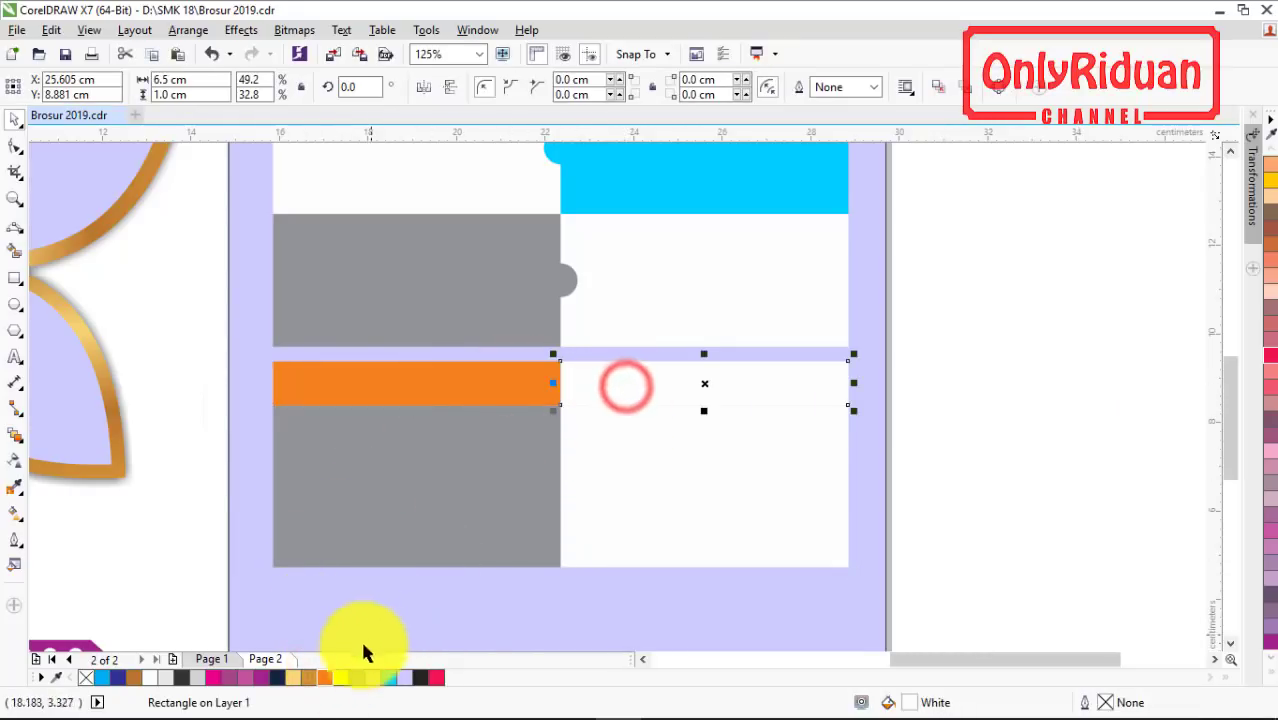
{"action": "left_click", "coordinate": [348, 680]}
{"action": "left_click", "coordinate": [438, 526]}
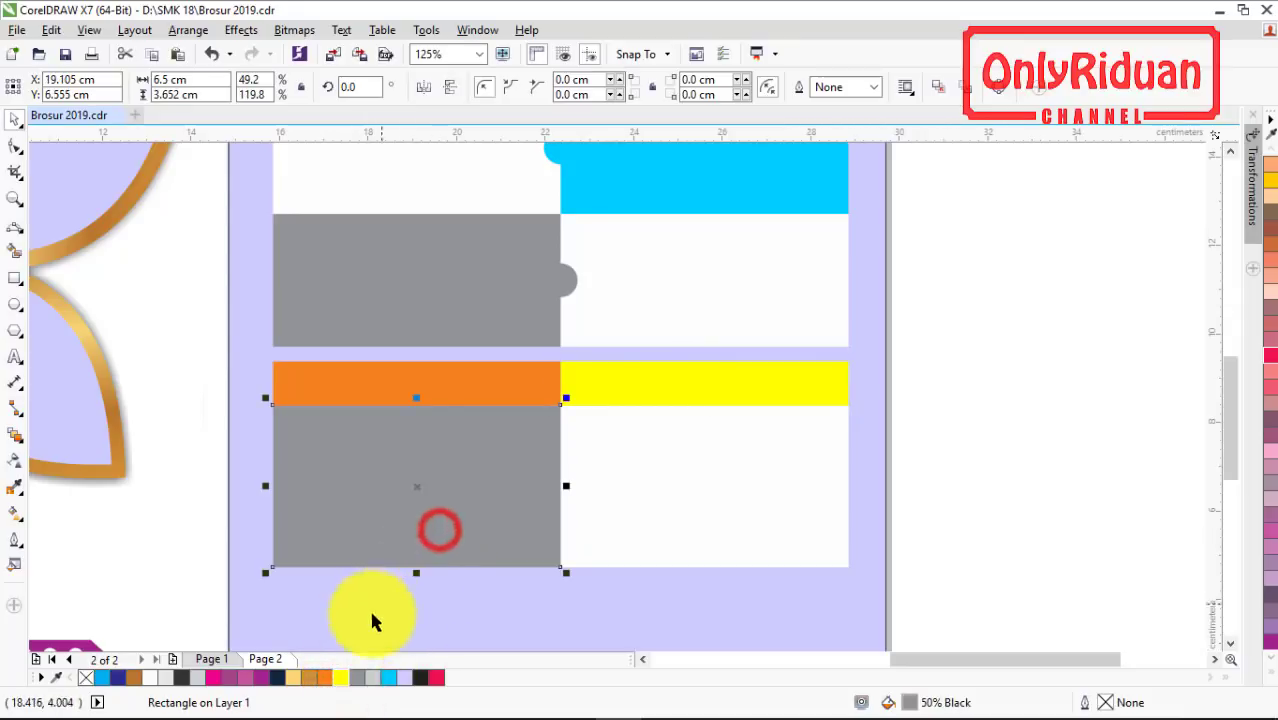
{"action": "left_click", "coordinate": [262, 678]}
{"action": "left_click", "coordinate": [1015, 402]}
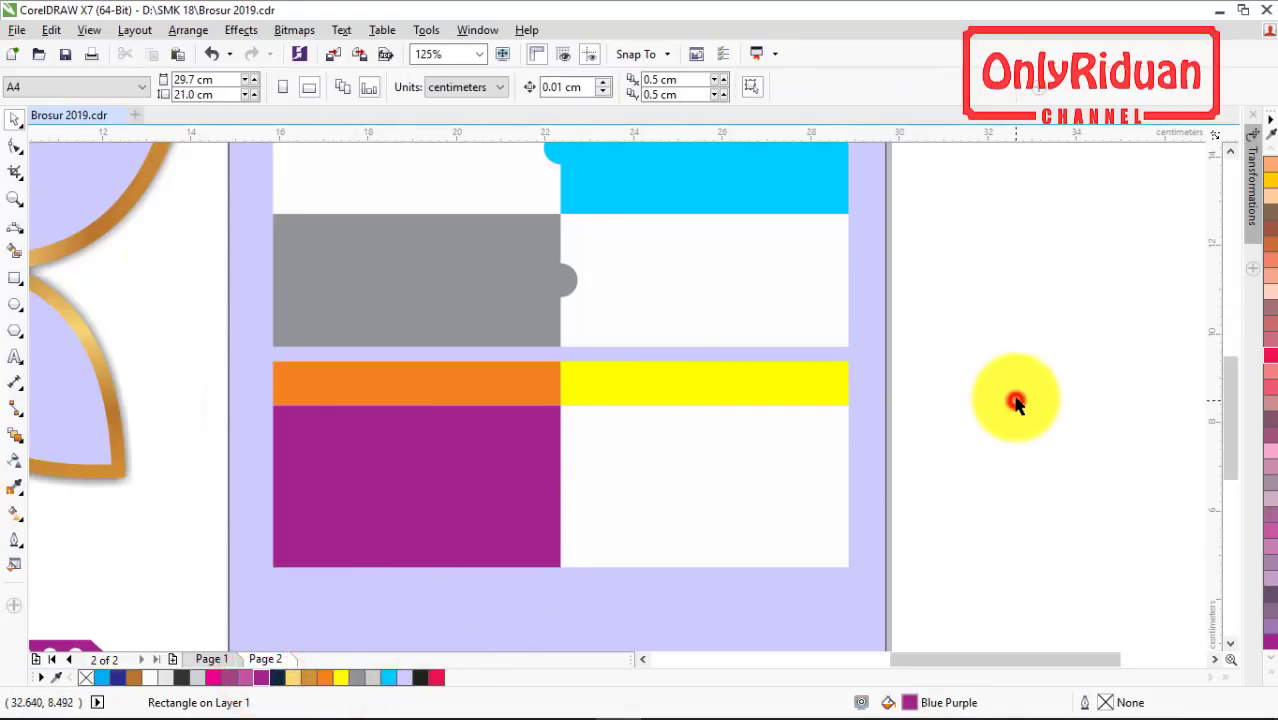
- Draw a narrow upright rectangle about 0.07 by 0.65 cm beside the orange connector circle and convert it to curves
{"action": "scroll", "coordinate": [940, 360], "scroll_direction": "down", "scroll_amount": 2}
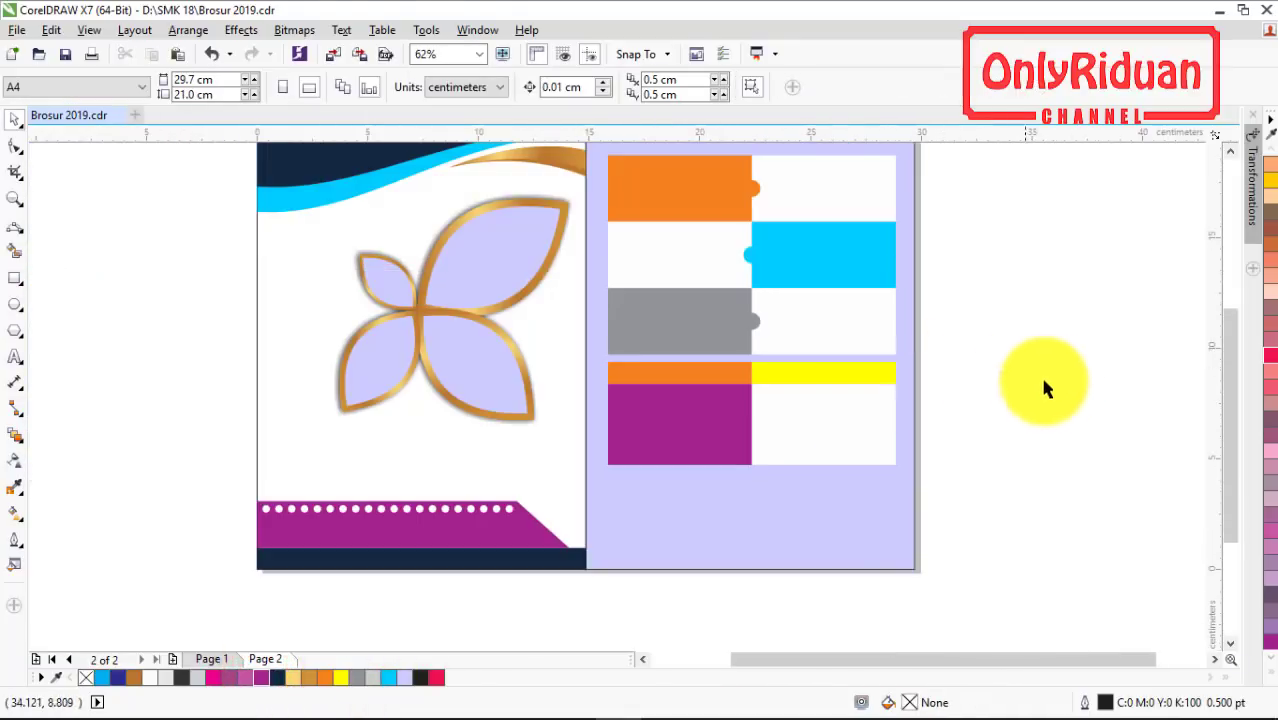
{"action": "left_click_drag", "start_coordinate": [1229, 380], "coordinate": [1227, 355]}
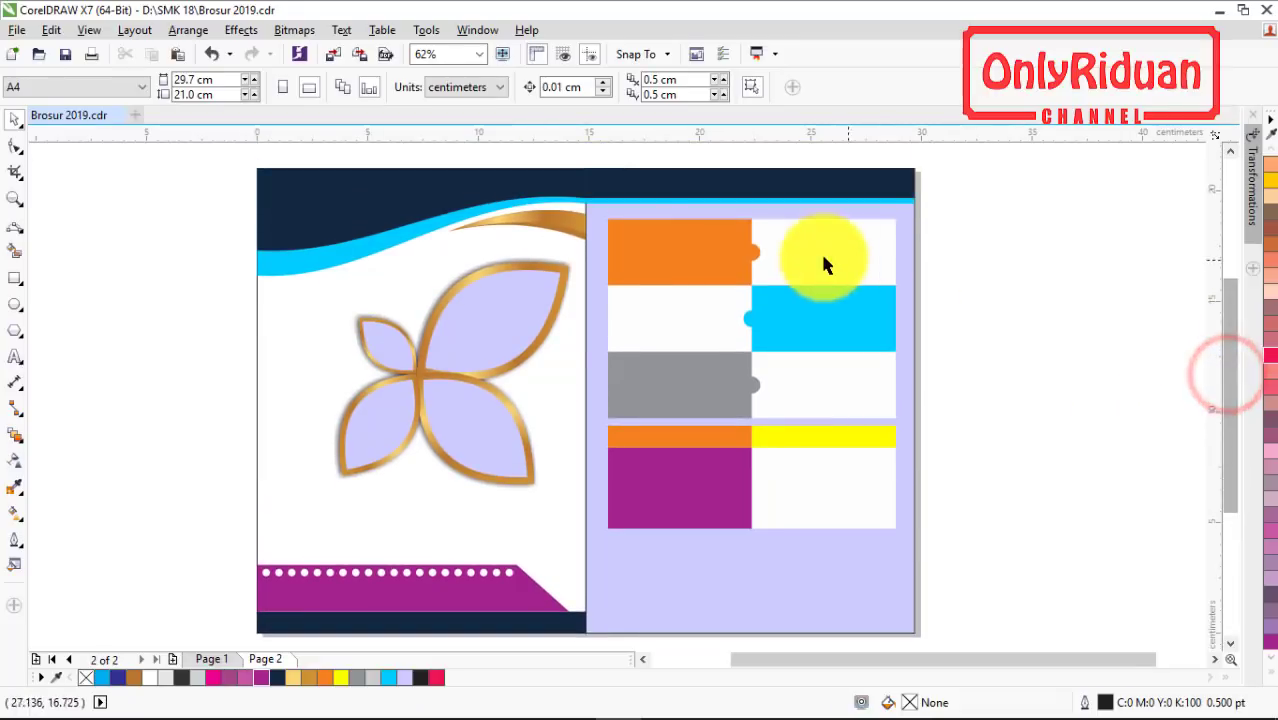
{"action": "scroll", "coordinate": [760, 250], "scroll_direction": "up", "scroll_amount": 3}
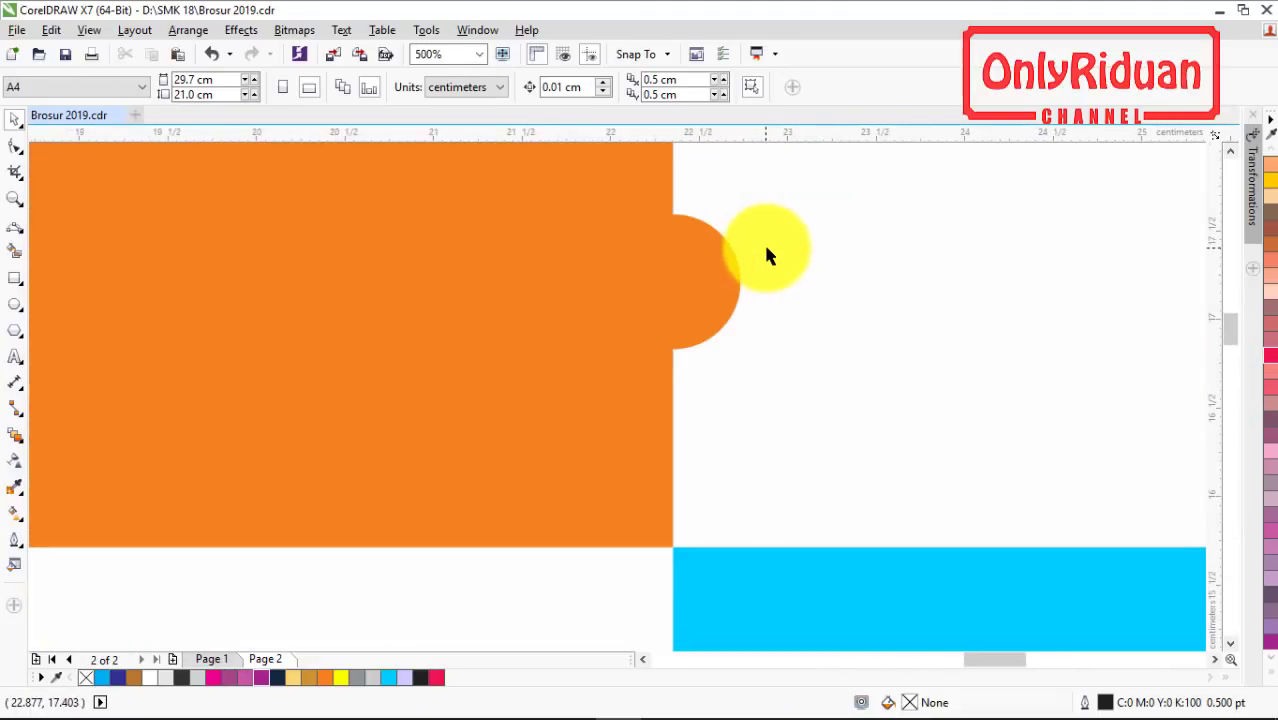
{"action": "scroll", "coordinate": [726, 228], "scroll_direction": "up", "scroll_amount": 1}
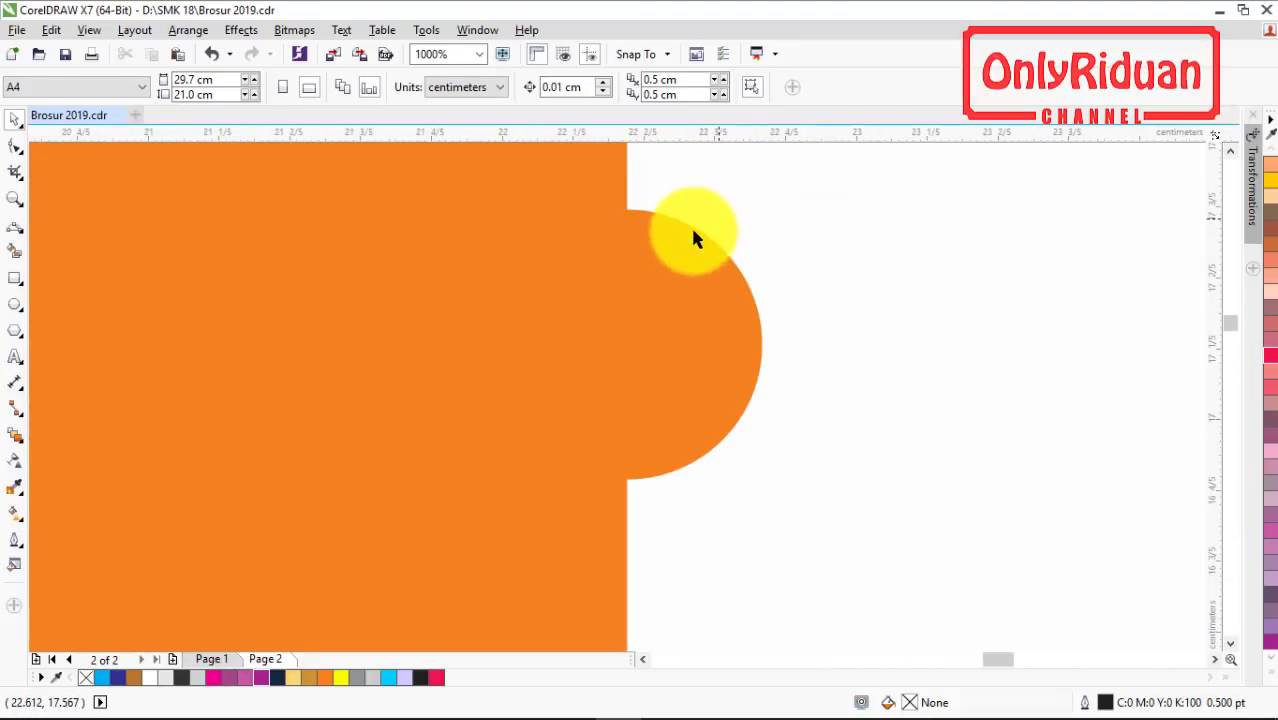
{"action": "left_click", "coordinate": [15, 283]}
{"action": "left_click_drag", "start_coordinate": [545, 238], "coordinate": [569, 466]}
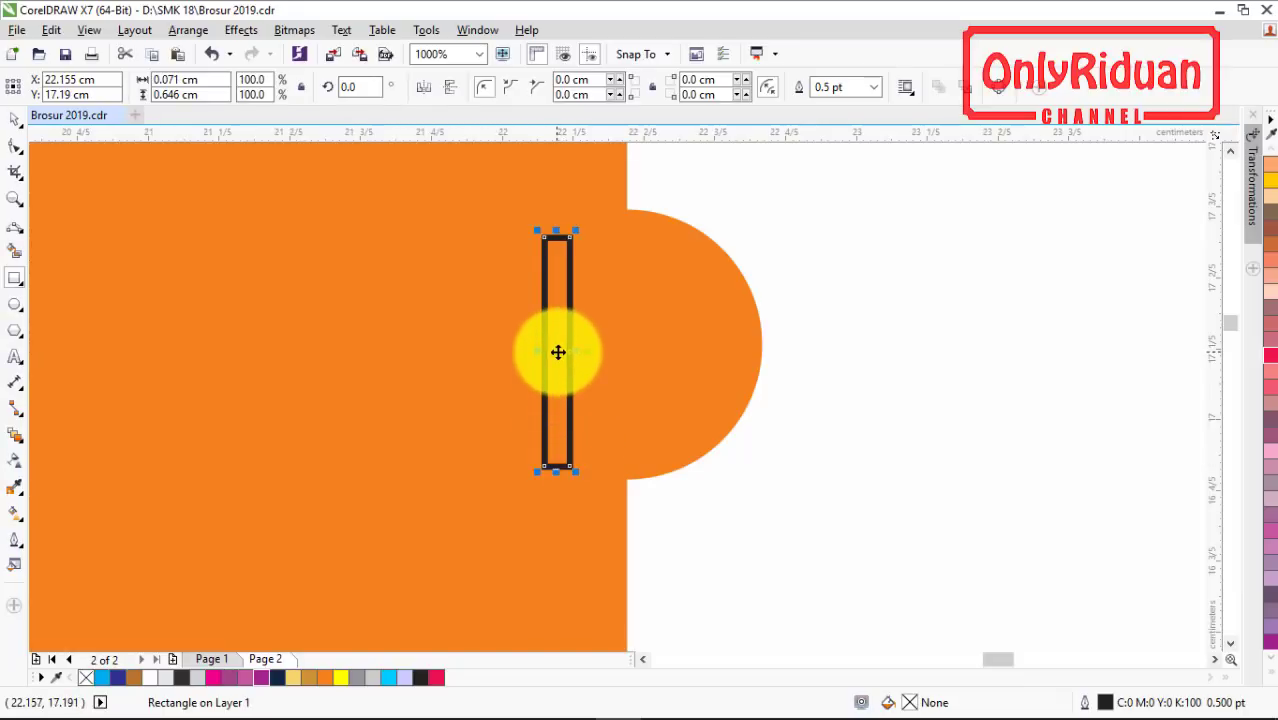
{"action": "right_click", "coordinate": [558, 352]}
{"action": "left_click", "coordinate": [645, 289]}
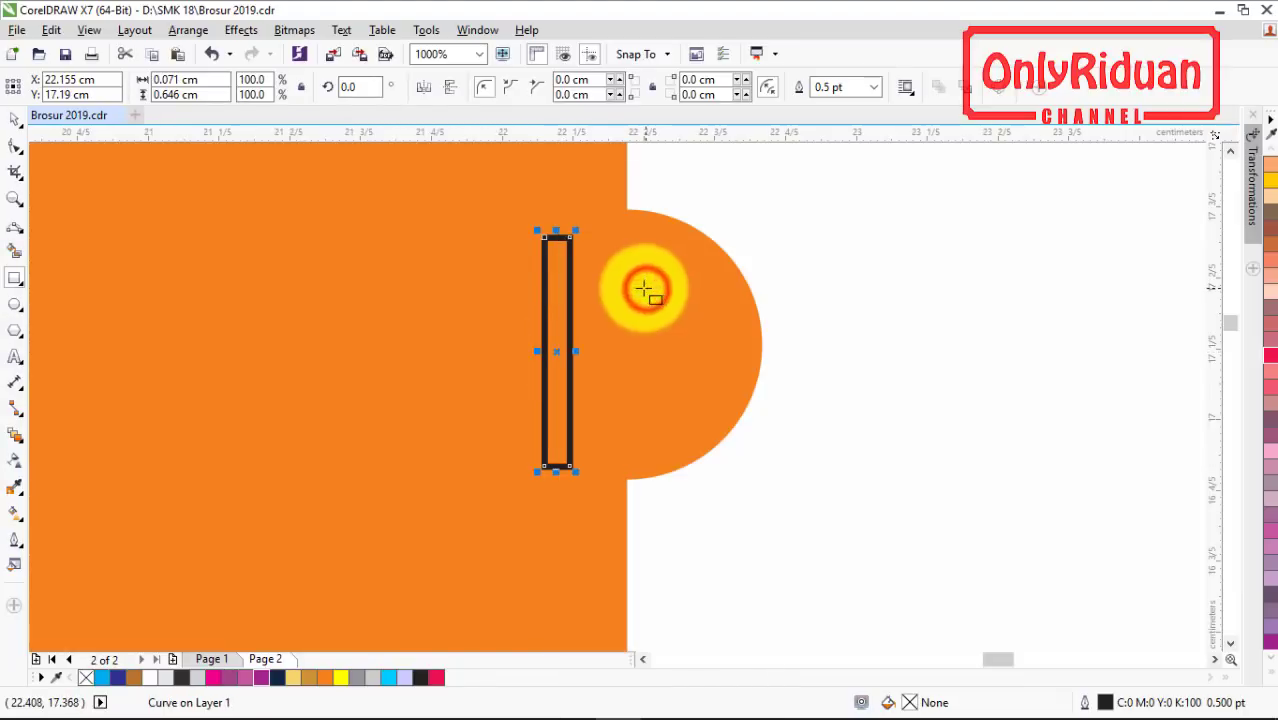
- Add a node midway along each long side of the narrow rectangle and shift both nodes right to form a chevron
{"action": "left_click", "coordinate": [15, 146]}
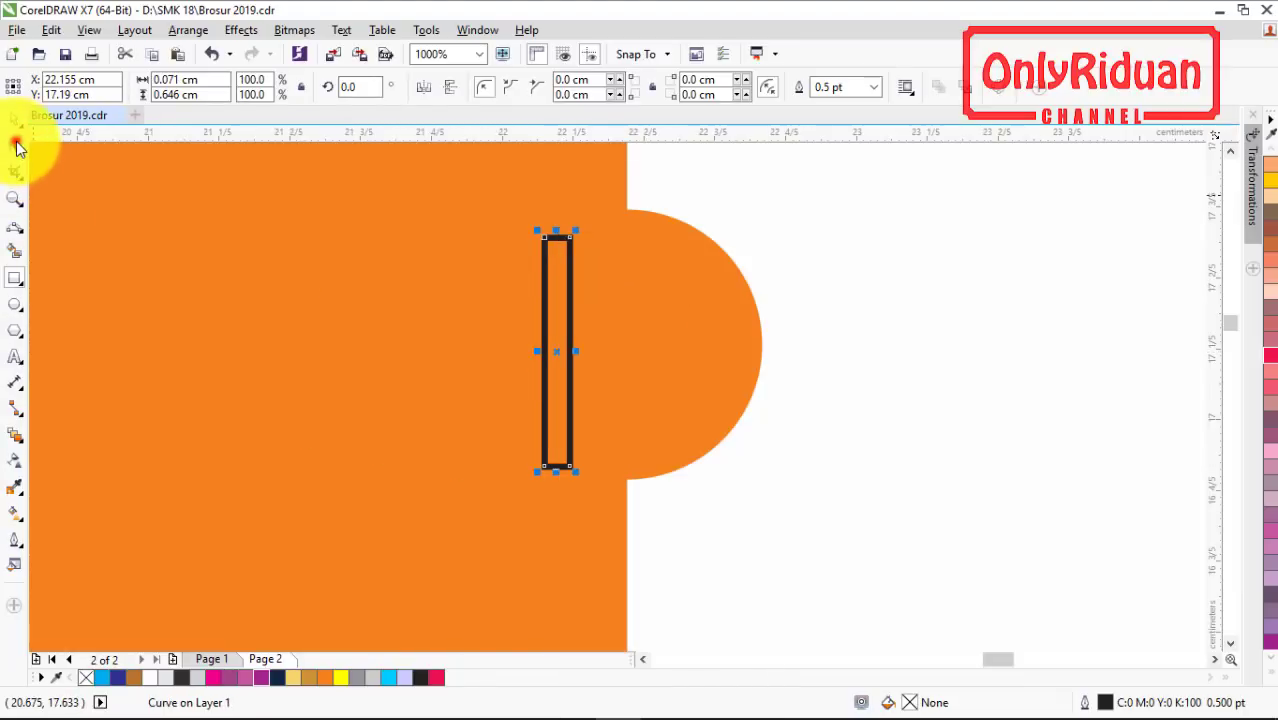
{"action": "double_click", "coordinate": [545, 348]}
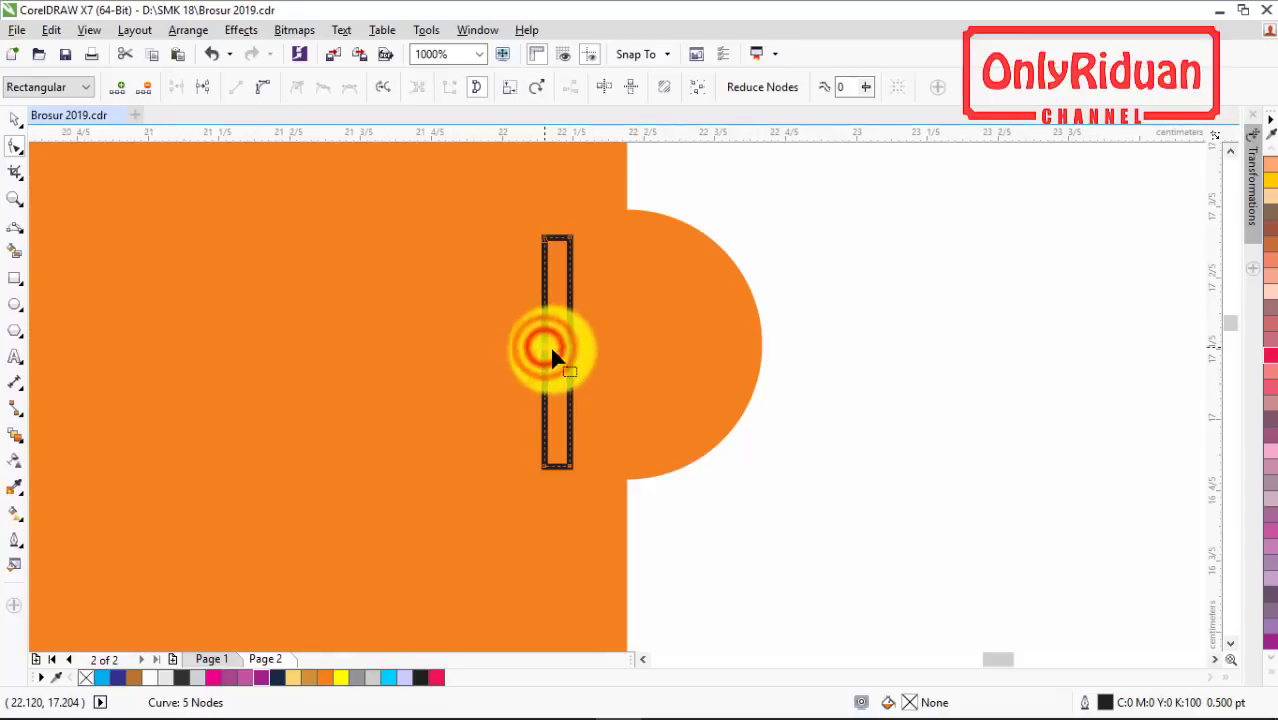
{"action": "double_click", "coordinate": [569, 346]}
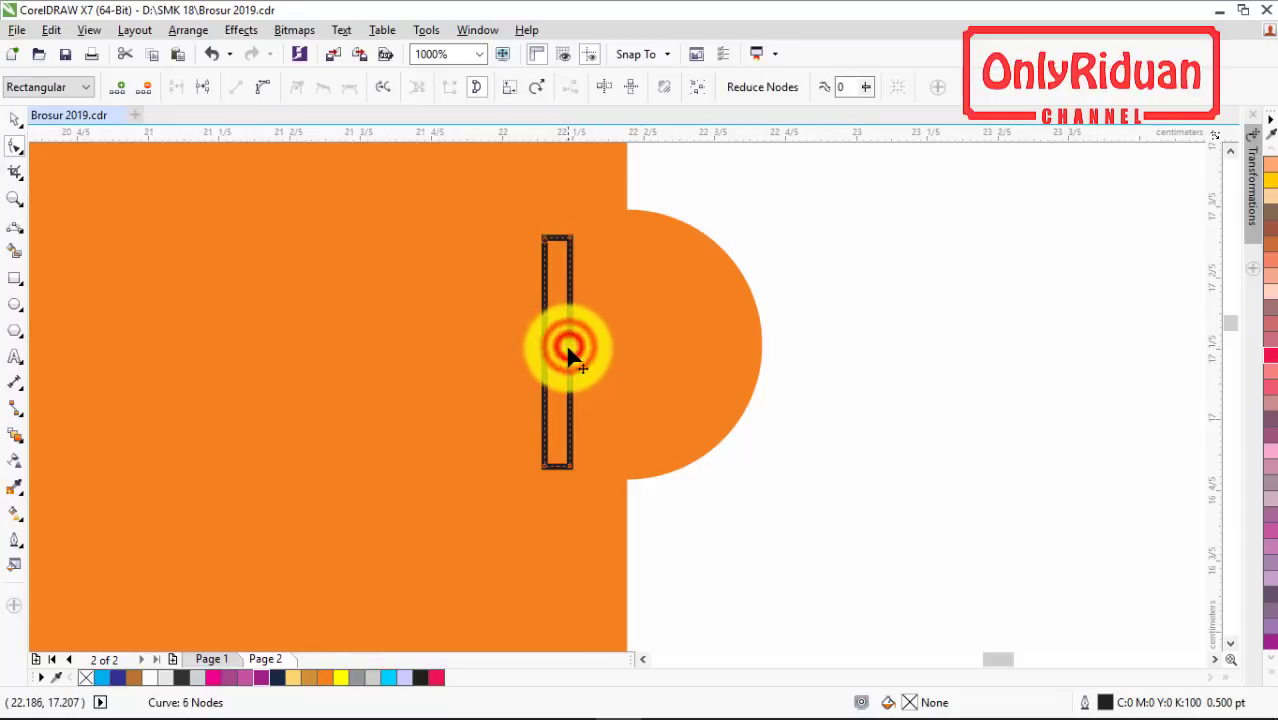
{"action": "left_click_drag", "start_coordinate": [679, 370], "coordinate": [488, 320]}
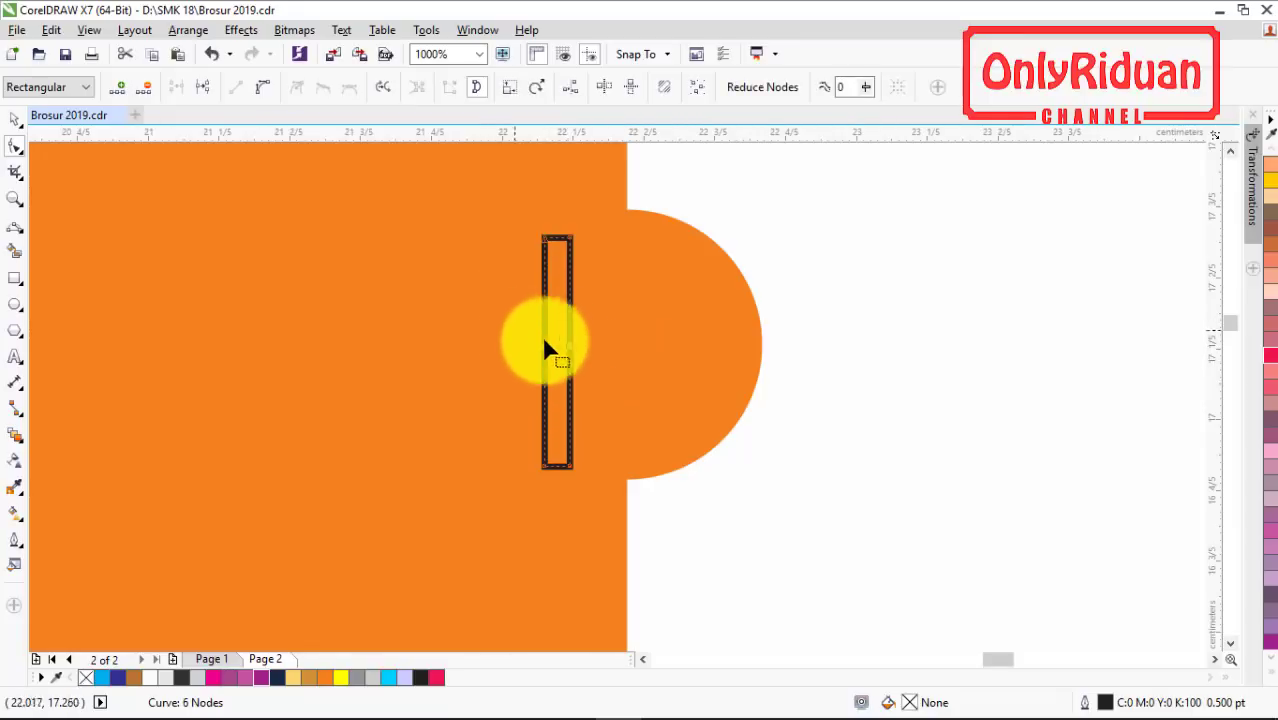
{"action": "left_click_drag", "start_coordinate": [574, 349], "coordinate": [634, 348]}
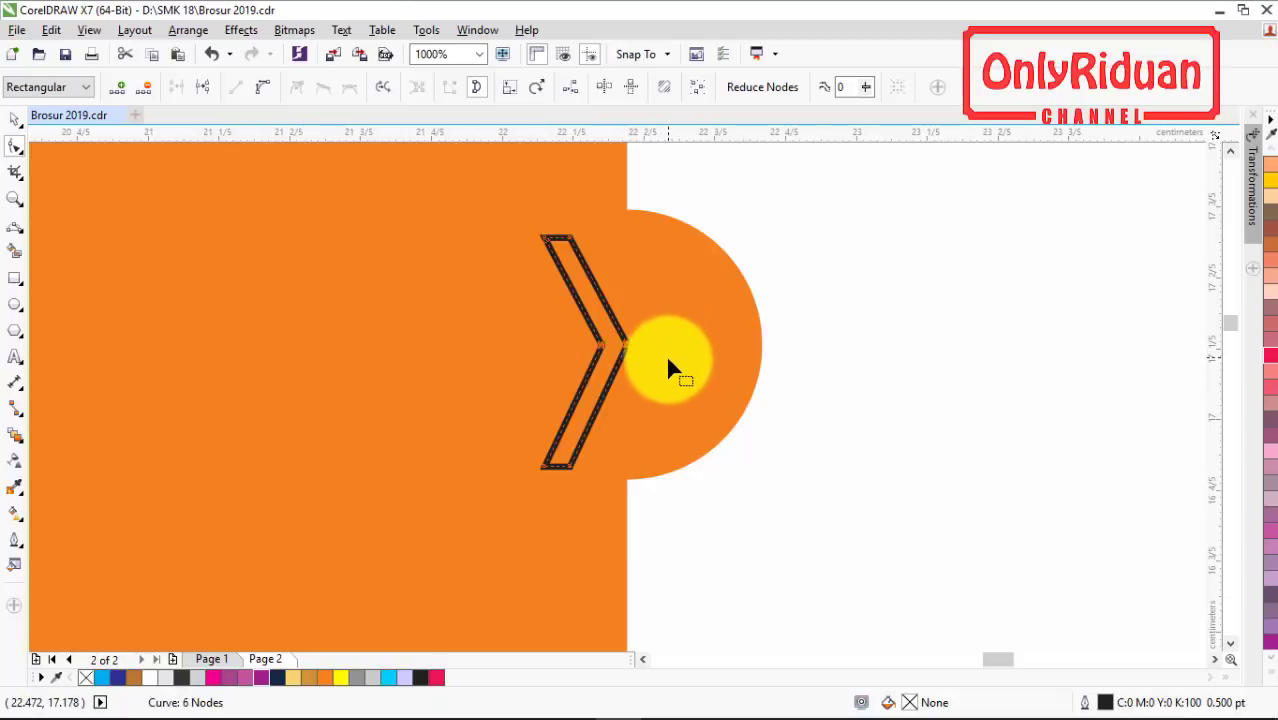
- Fill the chevron white with no outline and duplicate it slightly to its left as a double arrow
{"action": "left_click", "coordinate": [20, 118]}
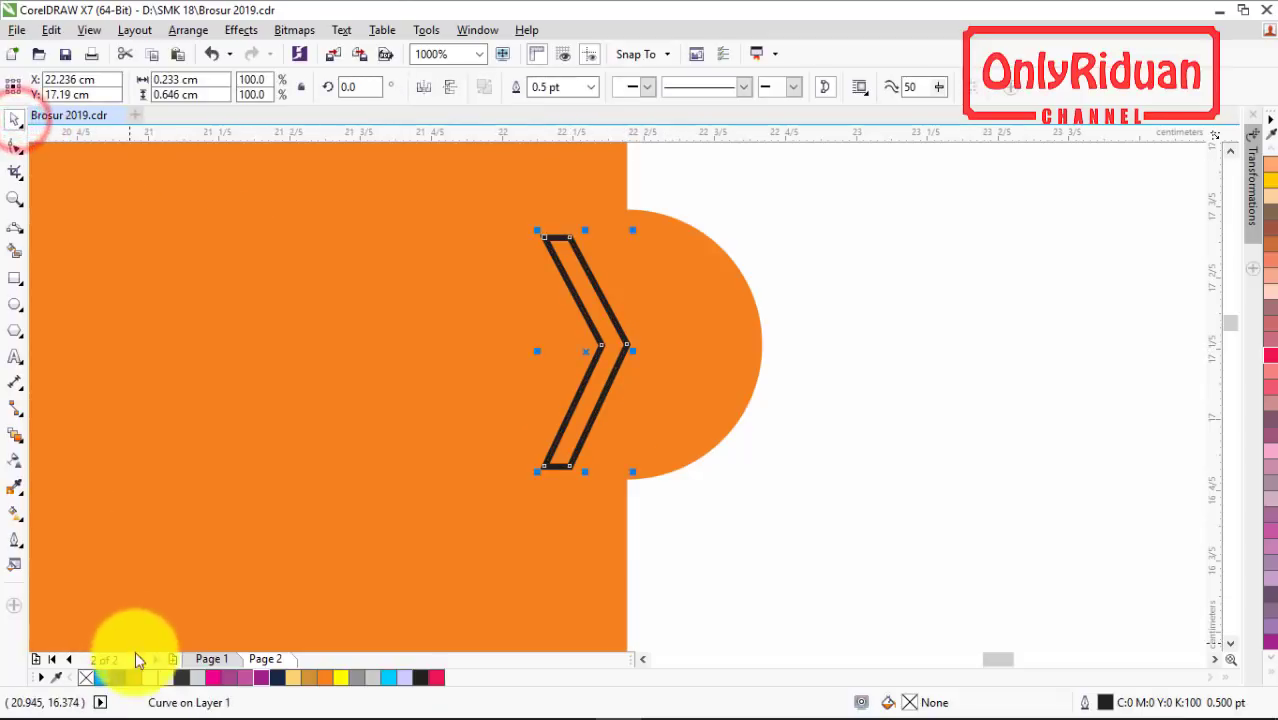
{"action": "left_click", "coordinate": [150, 678]}
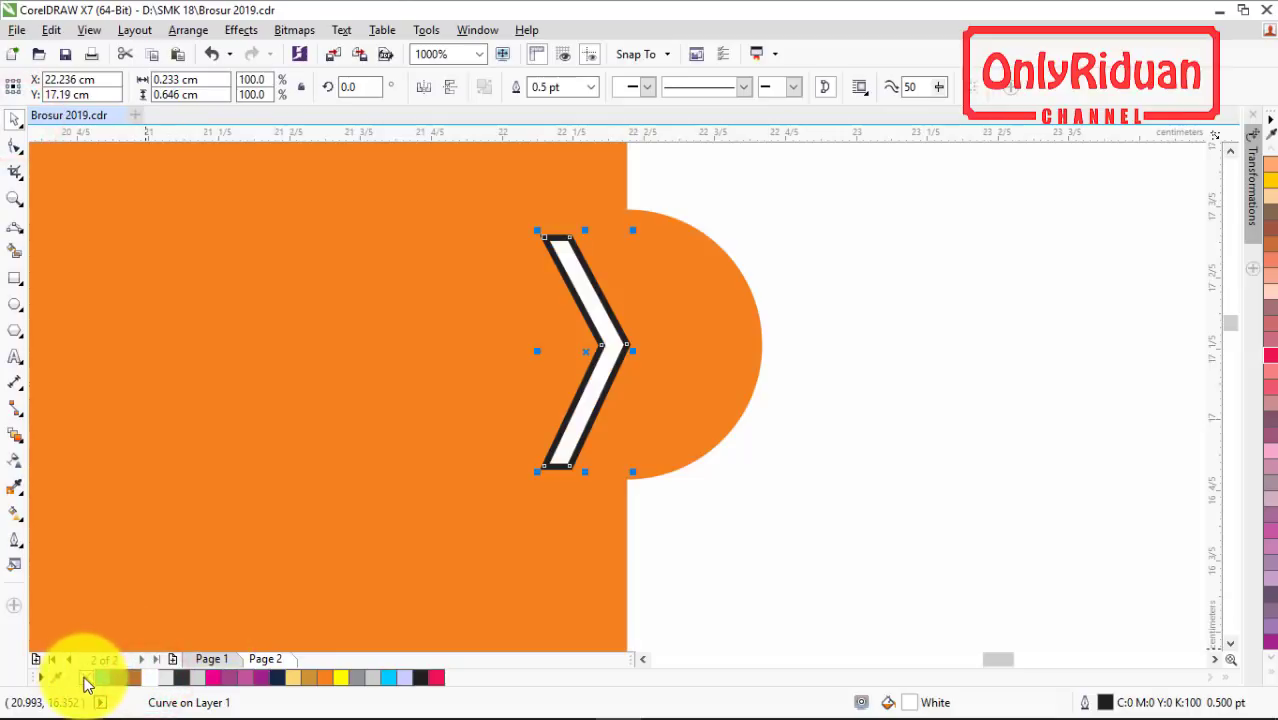
{"action": "right_click", "coordinate": [86, 678]}
{"action": "left_click", "coordinate": [587, 371]}
{"action": "left_click_drag", "start_coordinate": [588, 352], "coordinate": [548, 352]}
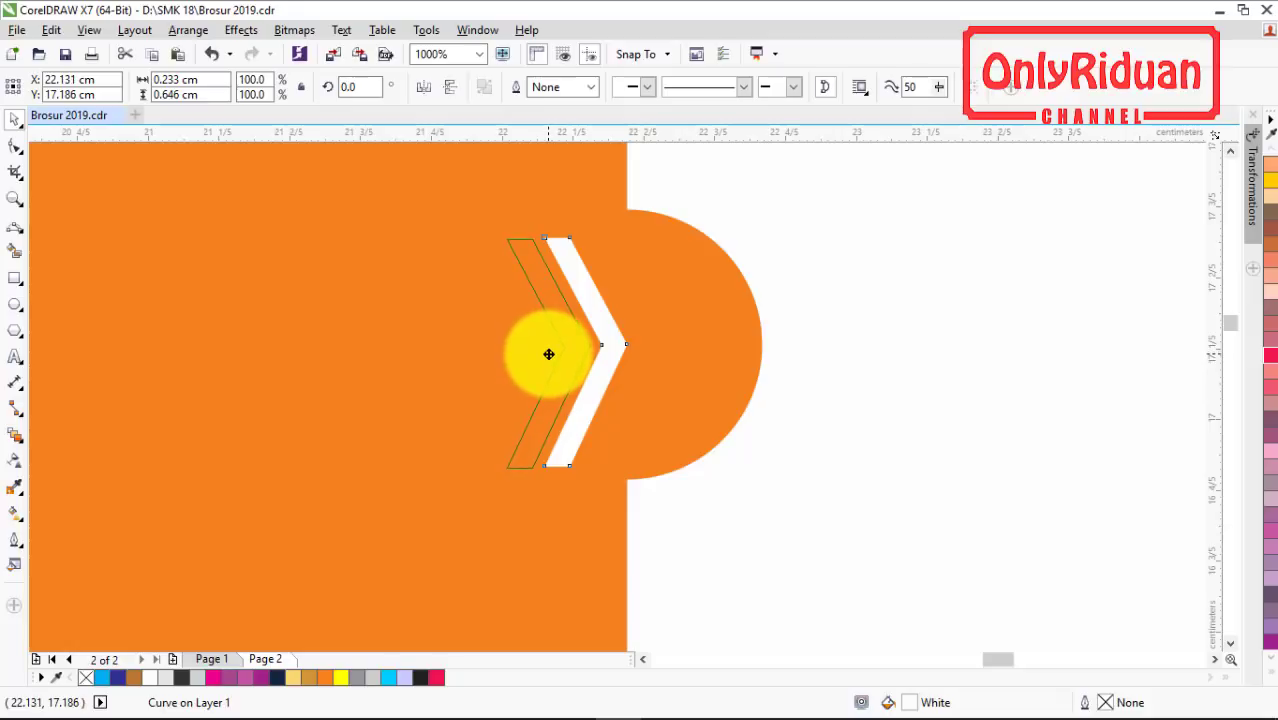
{"action": "left_click_drag", "start_coordinate": [545, 354], "coordinate": [549, 354]}
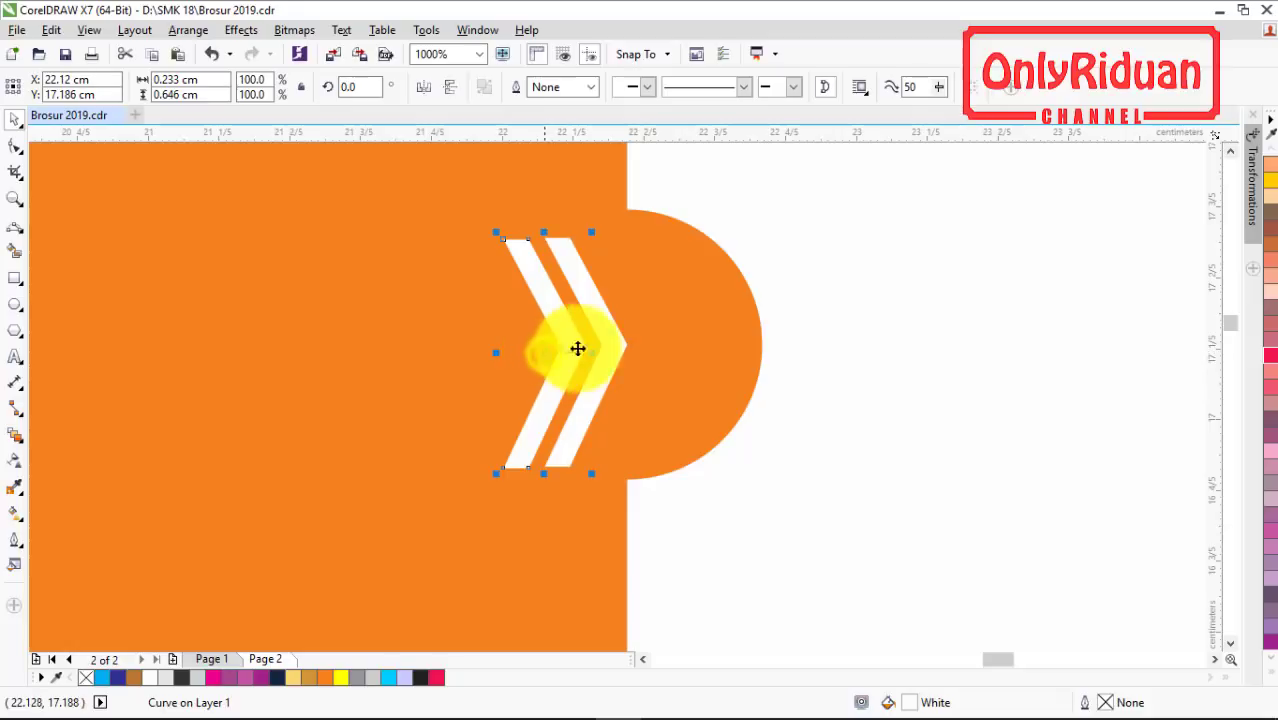
- Reduce the height of both white chevrons together to about 0.48 cm
{"action": "scroll", "coordinate": [615, 345], "scroll_direction": "down", "scroll_amount": 3}
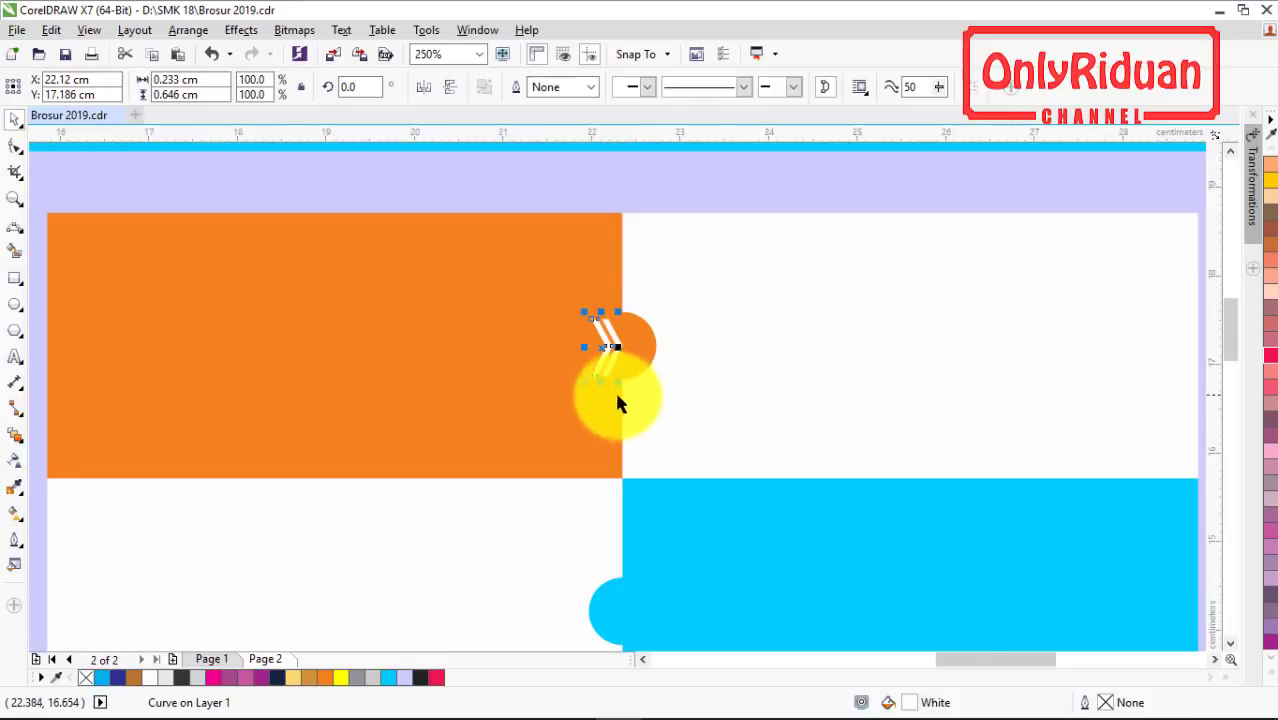
{"action": "scroll", "coordinate": [607, 388], "scroll_direction": "up", "scroll_amount": 2}
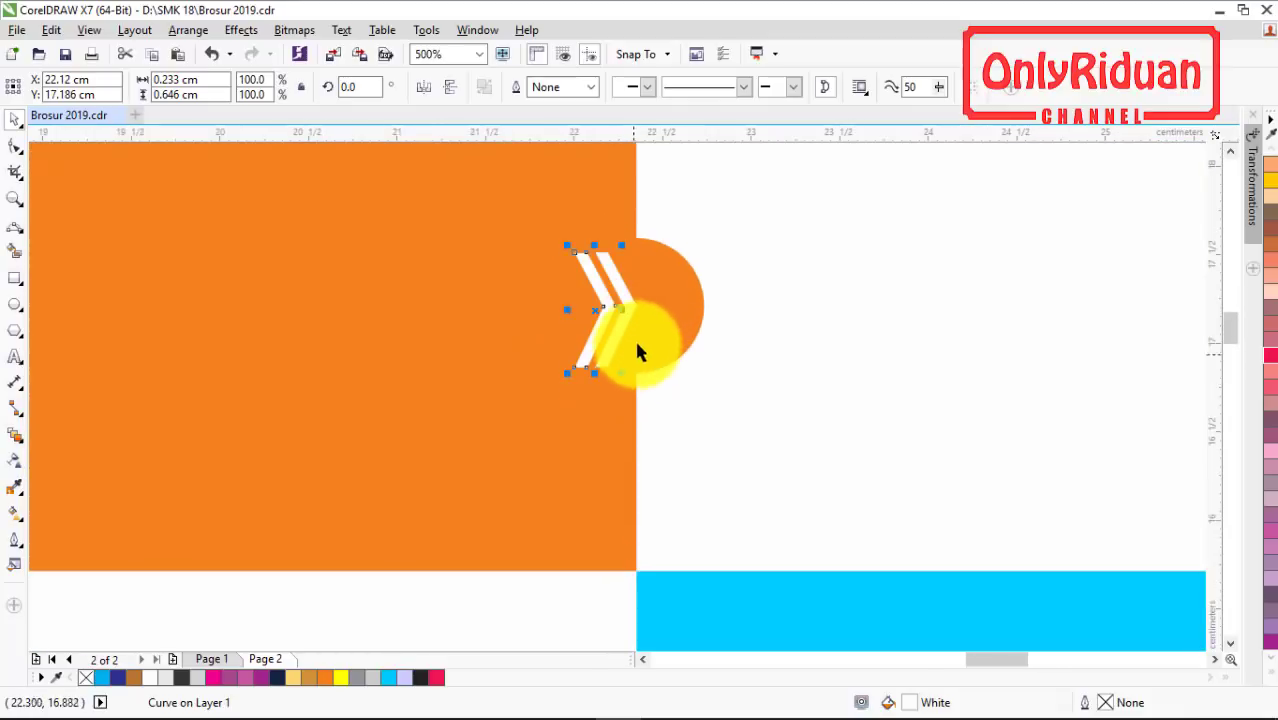
{"action": "left_click", "coordinate": [631, 305]}
{"action": "left_click_drag", "start_coordinate": [605, 371], "coordinate": [604, 342]}
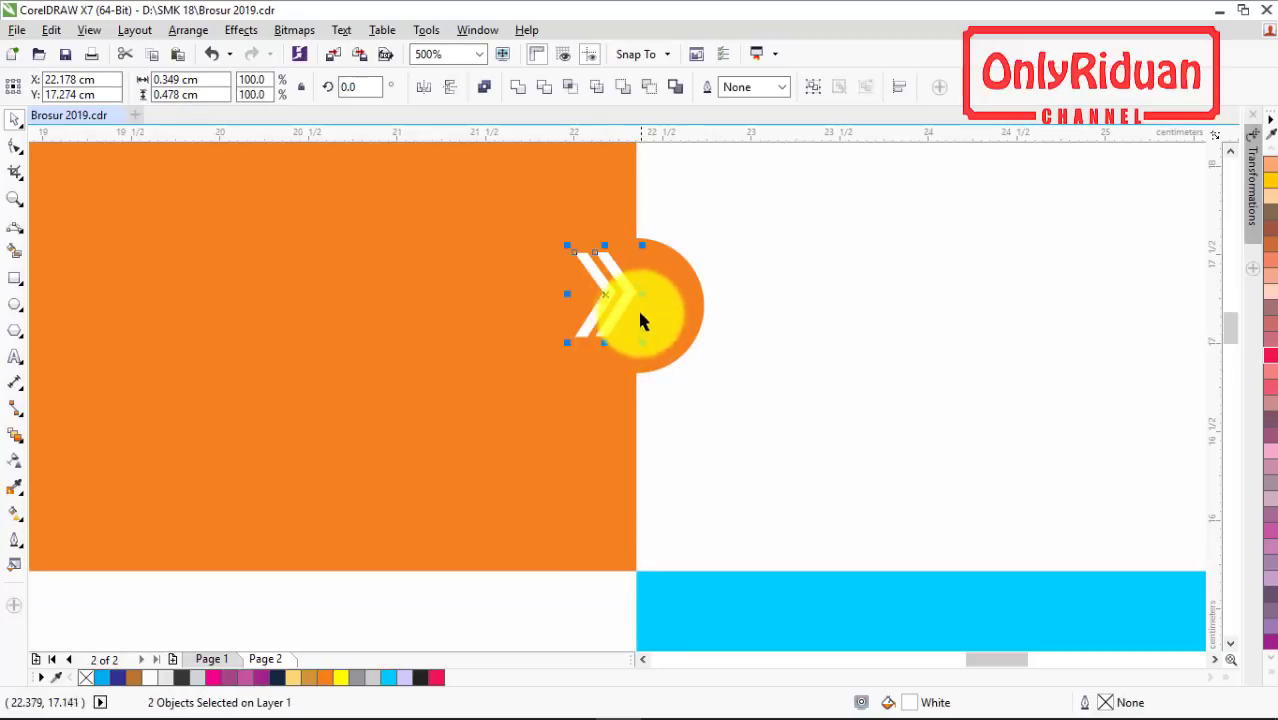
- Centre the double chevron on the orange circle and place copies on the blue and grey connector circles
{"action": "left_click_drag", "start_coordinate": [606, 294], "coordinate": [633, 572]}
{"action": "scroll", "coordinate": [640, 308], "scroll_direction": "down", "scroll_amount": 3}
{"action": "scroll", "coordinate": [636, 430], "scroll_direction": "up", "scroll_amount": 2}
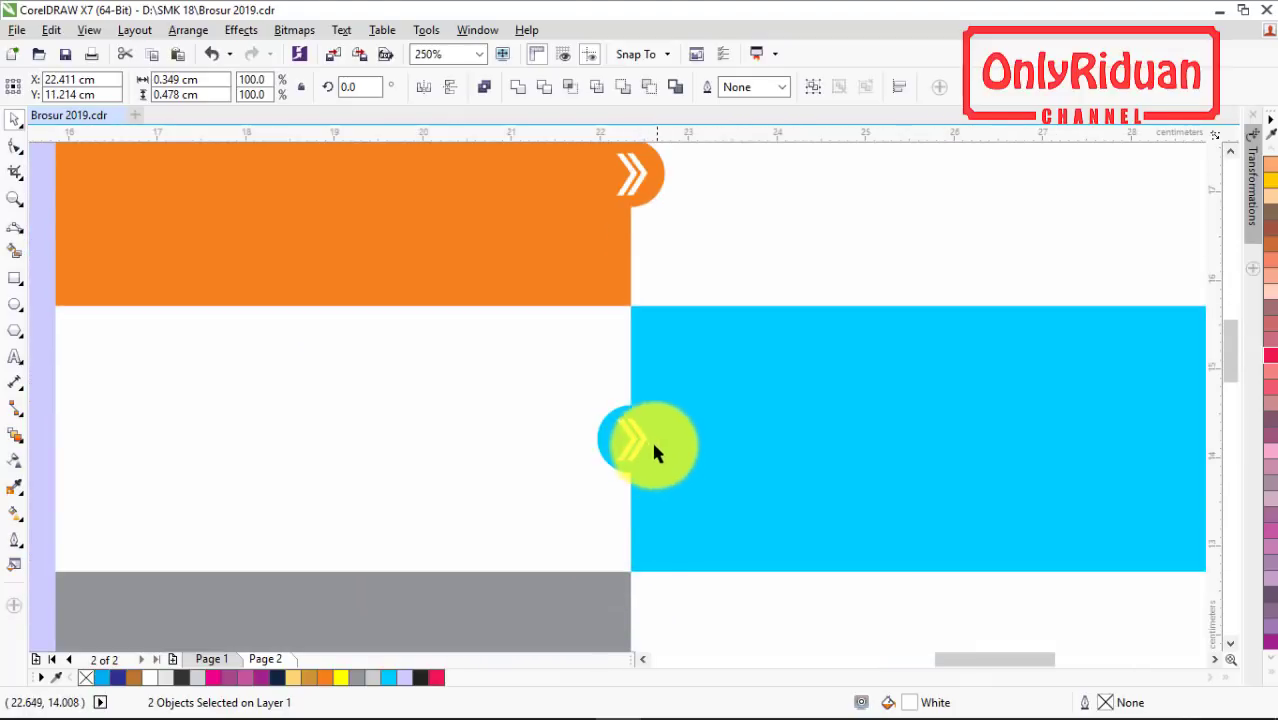
- Mirror the blue circle's double chevron horizontally so it points left, and centre it on the circle
{"action": "left_click", "coordinate": [643, 436]}
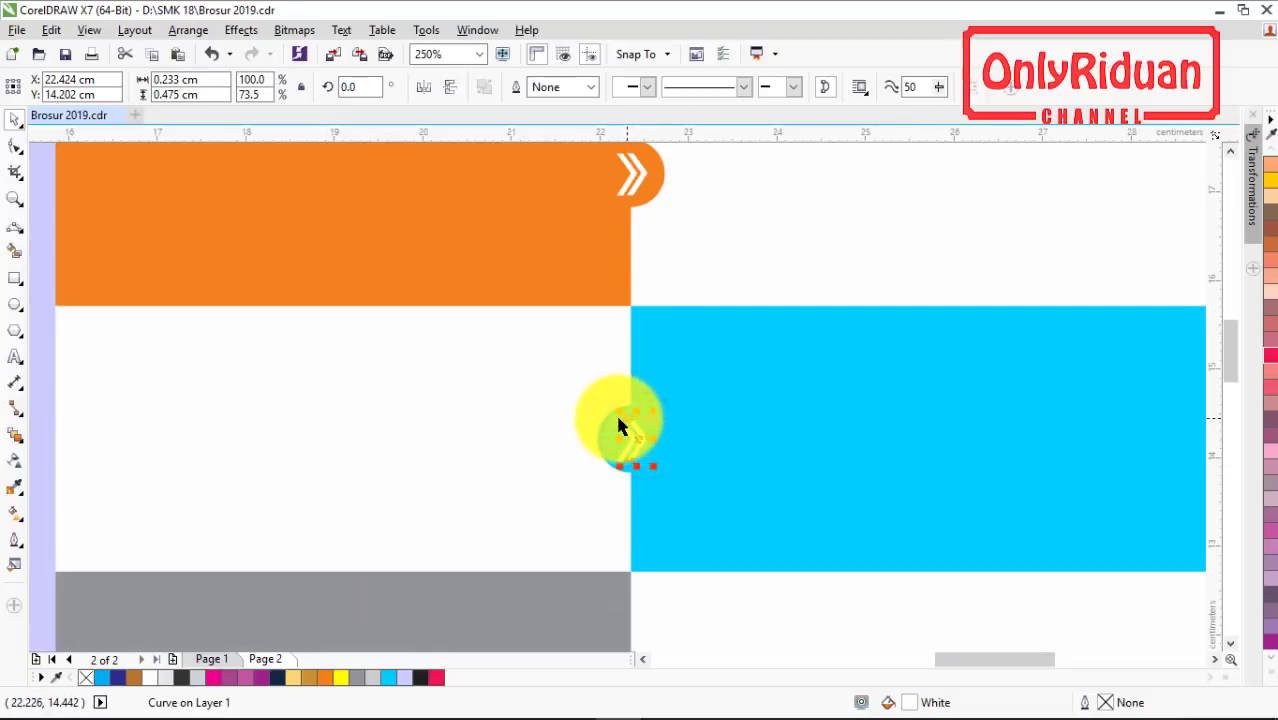
{"action": "left_click", "coordinate": [618, 420]}
{"action": "left_click", "coordinate": [608, 419]}
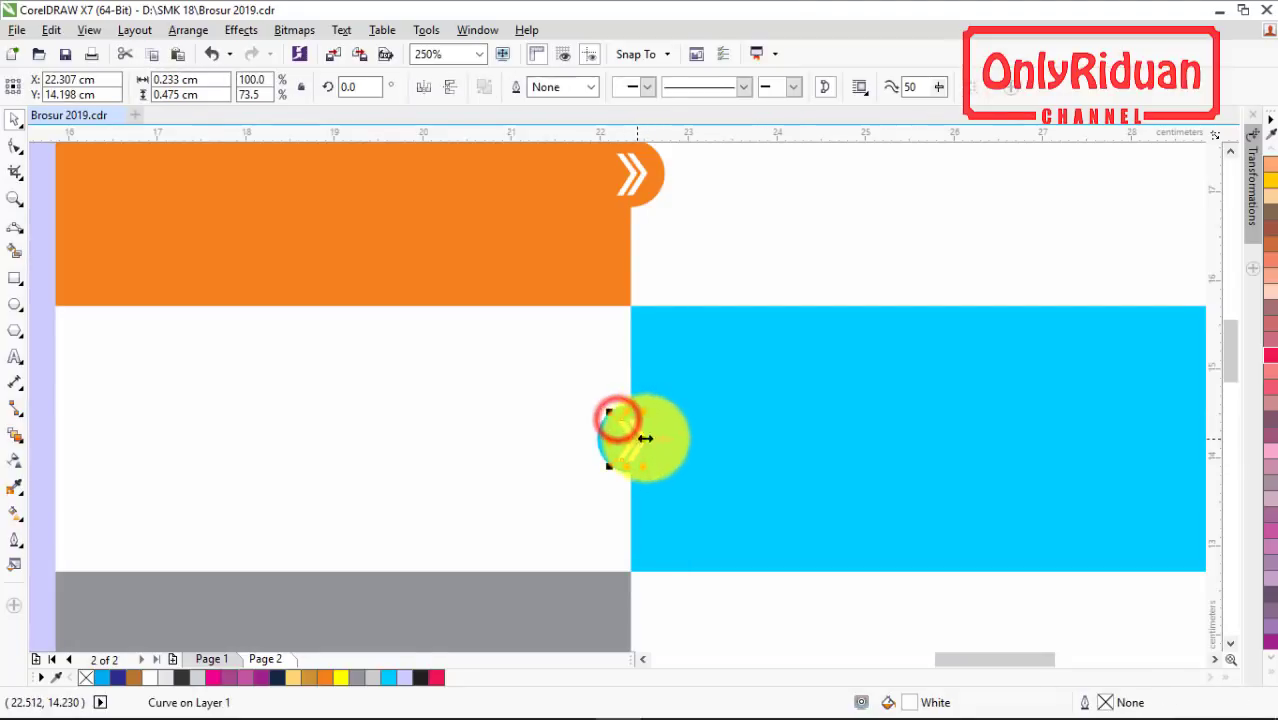
{"action": "scroll", "coordinate": [639, 428], "scroll_direction": "up", "scroll_amount": 4}
{"action": "left_click", "coordinate": [670, 427], "text": "shift"}
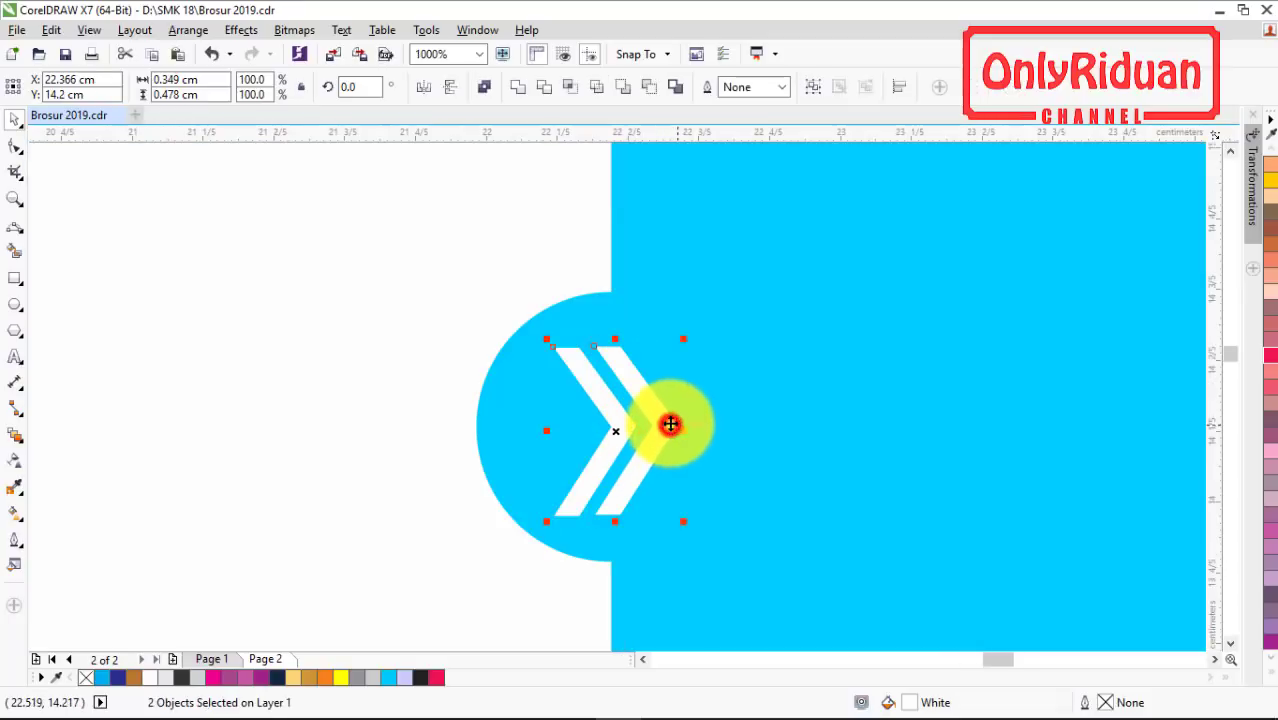
{"action": "left_click", "coordinate": [425, 86]}
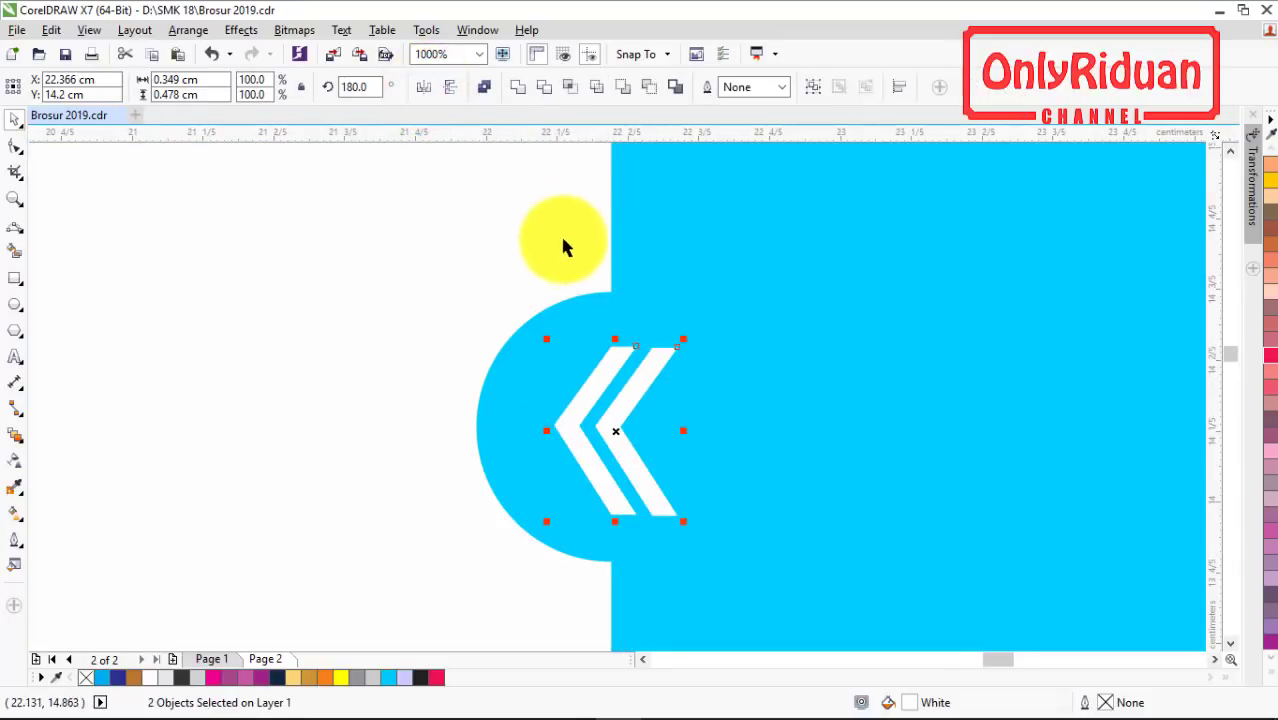
{"action": "left_click_drag", "start_coordinate": [620, 432], "coordinate": [606, 426]}
{"action": "scroll", "coordinate": [606, 426], "scroll_direction": "down", "scroll_amount": 6}
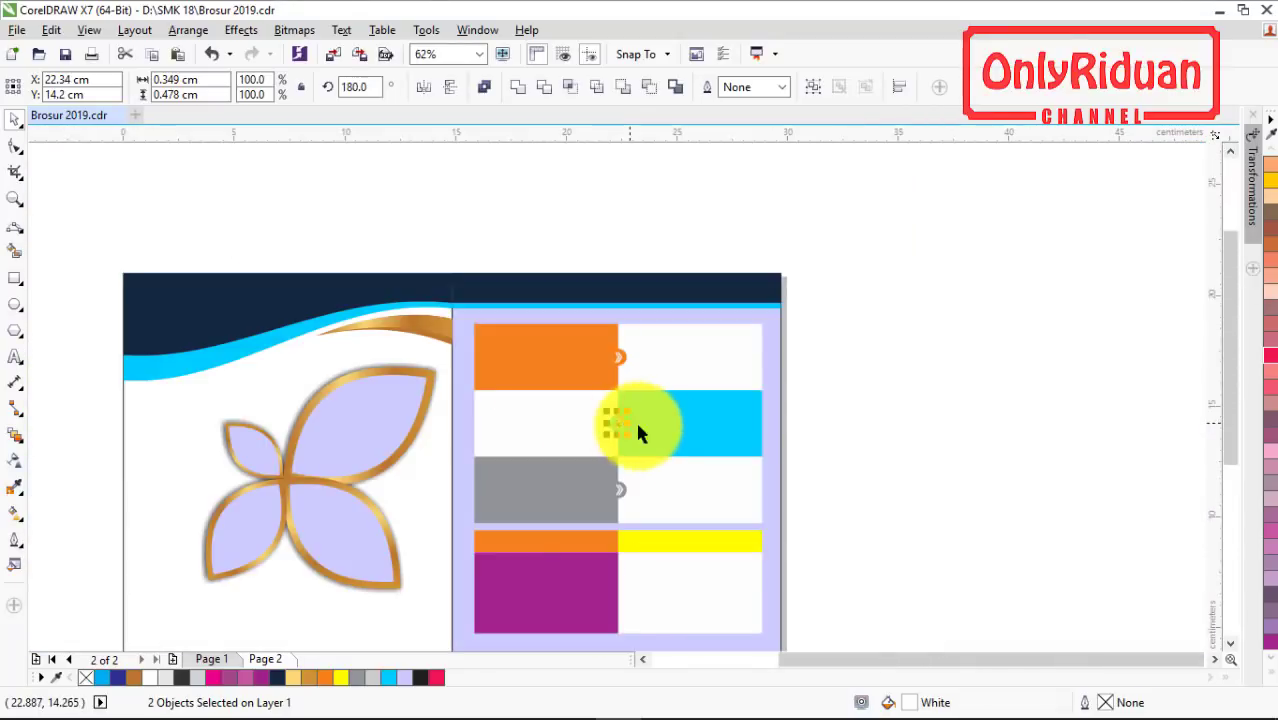
{"action": "left_click", "coordinate": [917, 413]}
- Draw a rectangle about 0.97 by 3.89 cm in the lavender panel's bottom-left corner and fill it Sky Blue
{"action": "left_click_drag", "start_coordinate": [1228, 323], "coordinate": [1245, 426]}
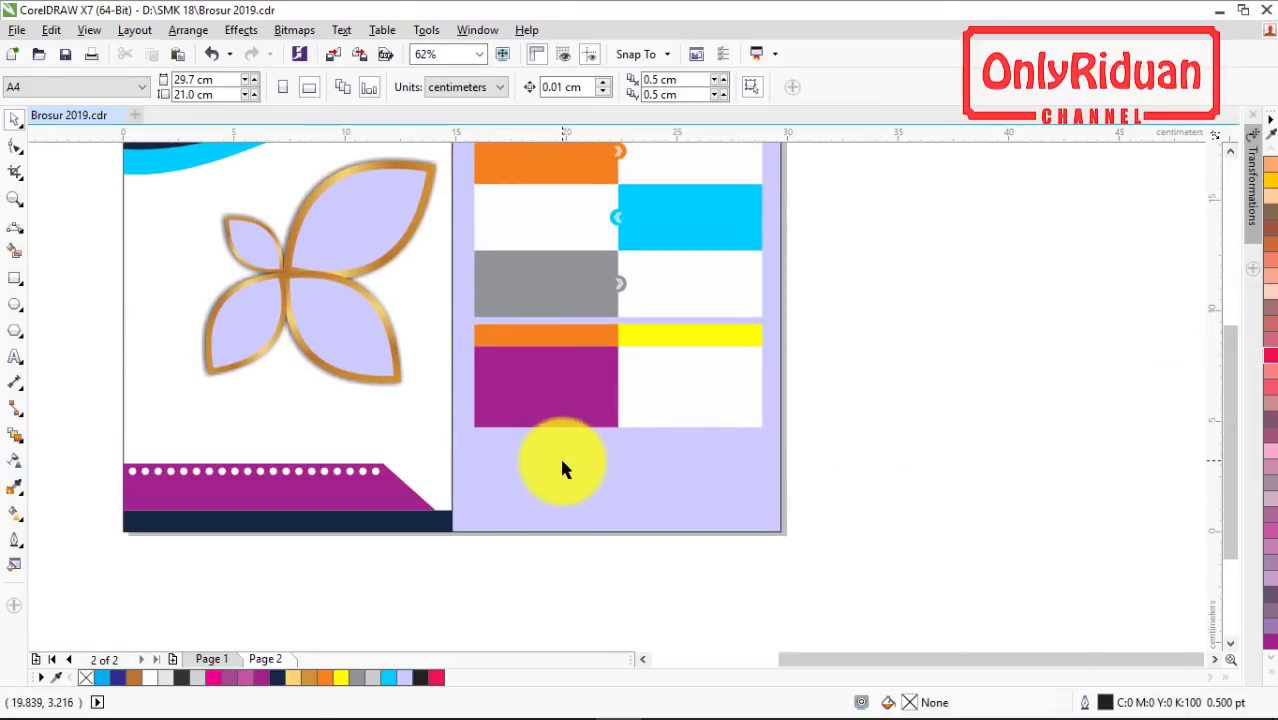
{"action": "left_click", "coordinate": [15, 280]}
{"action": "left_click_drag", "start_coordinate": [452, 530], "coordinate": [474, 447]}
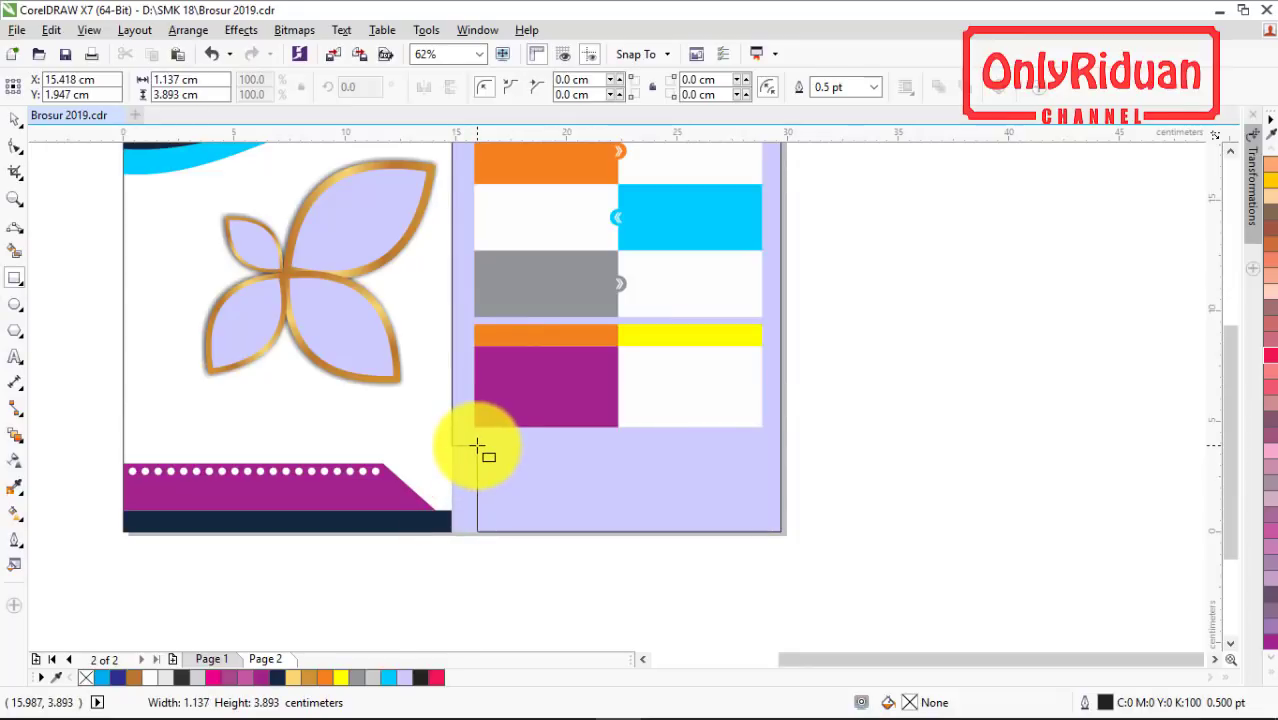
{"action": "left_click_drag", "start_coordinate": [474, 447], "coordinate": [474, 444]}
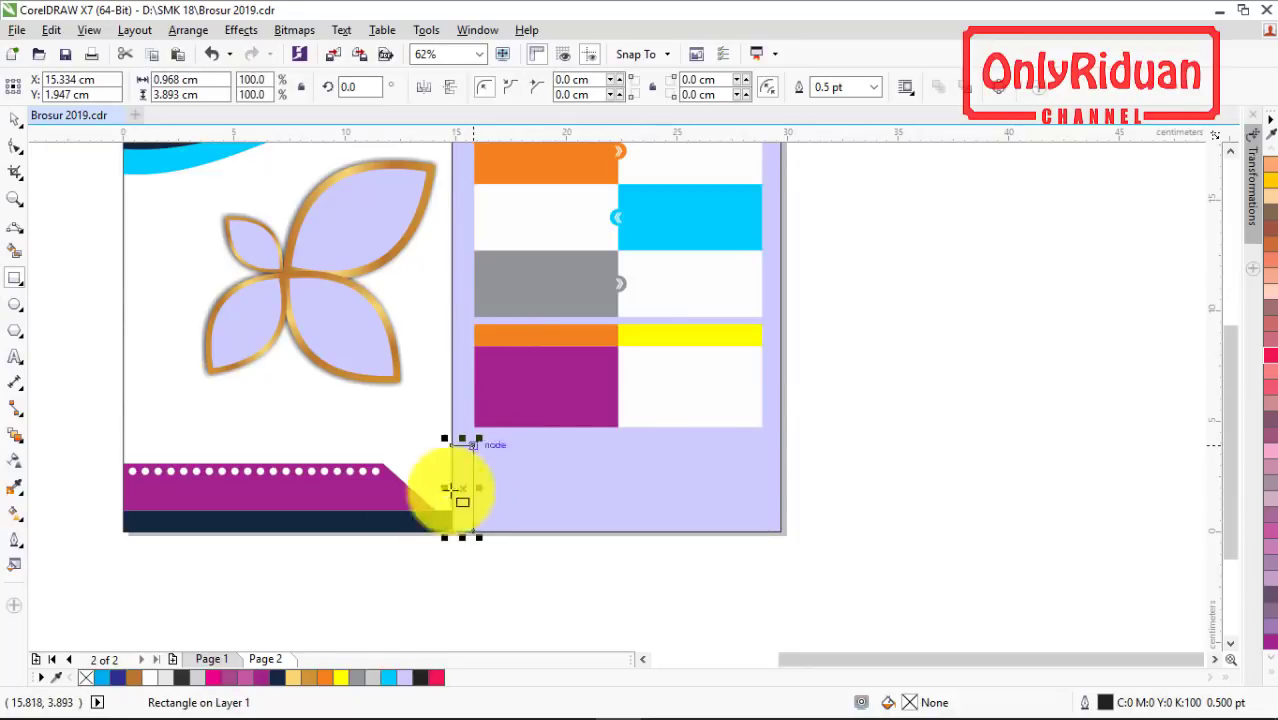
{"action": "left_click", "coordinate": [393, 678]}
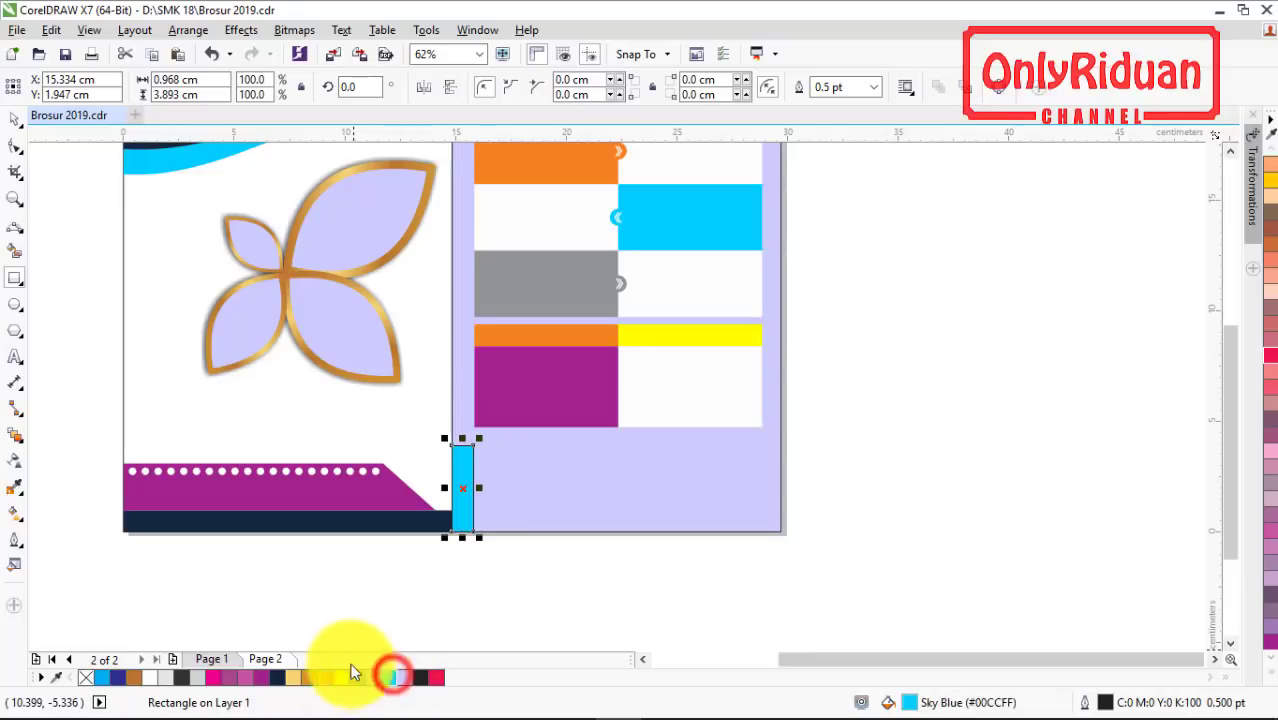
- Remove the outline from the Sky Blue bar in the lavender panel's lower corner
{"action": "right_click", "coordinate": [88, 680]}
{"action": "left_click", "coordinate": [471, 600]}
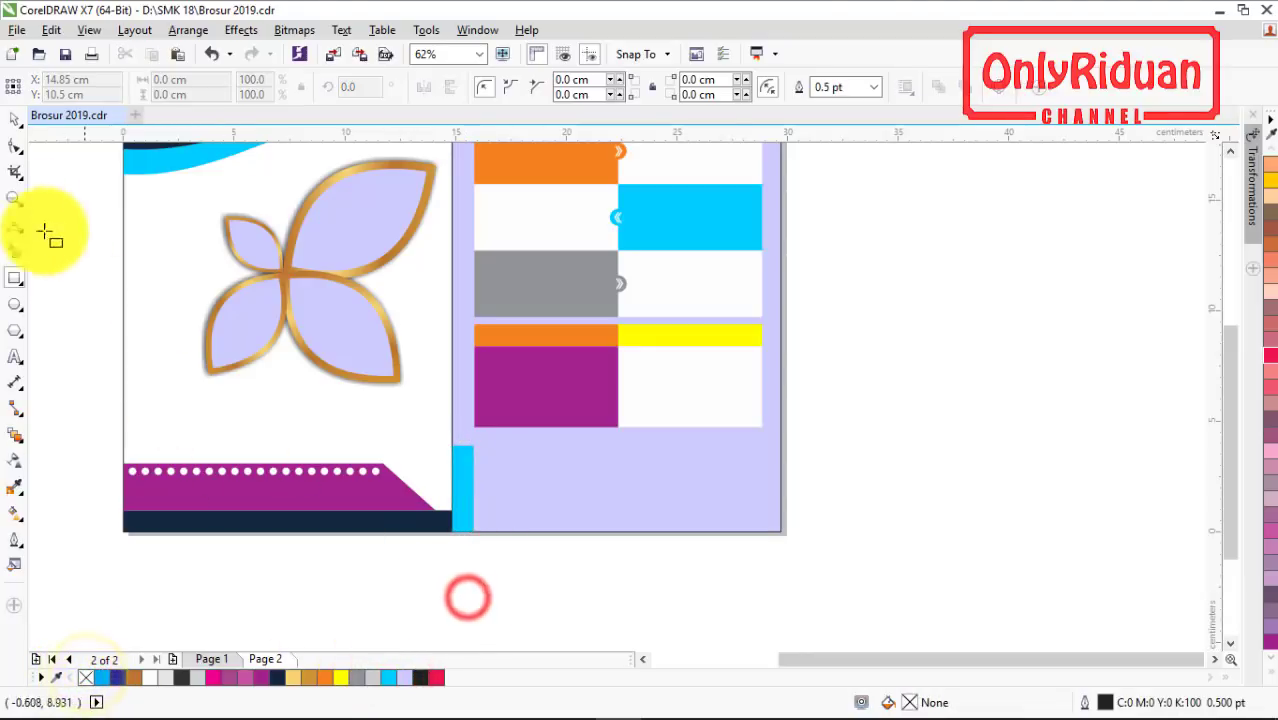
{"action": "left_click", "coordinate": [15, 118]}
- Draw a rectangle about 14.85 by 8.8 cm across the white panel over the petals, fill it Powder Blue and remove its outline
{"action": "left_click", "coordinate": [1233, 152]}
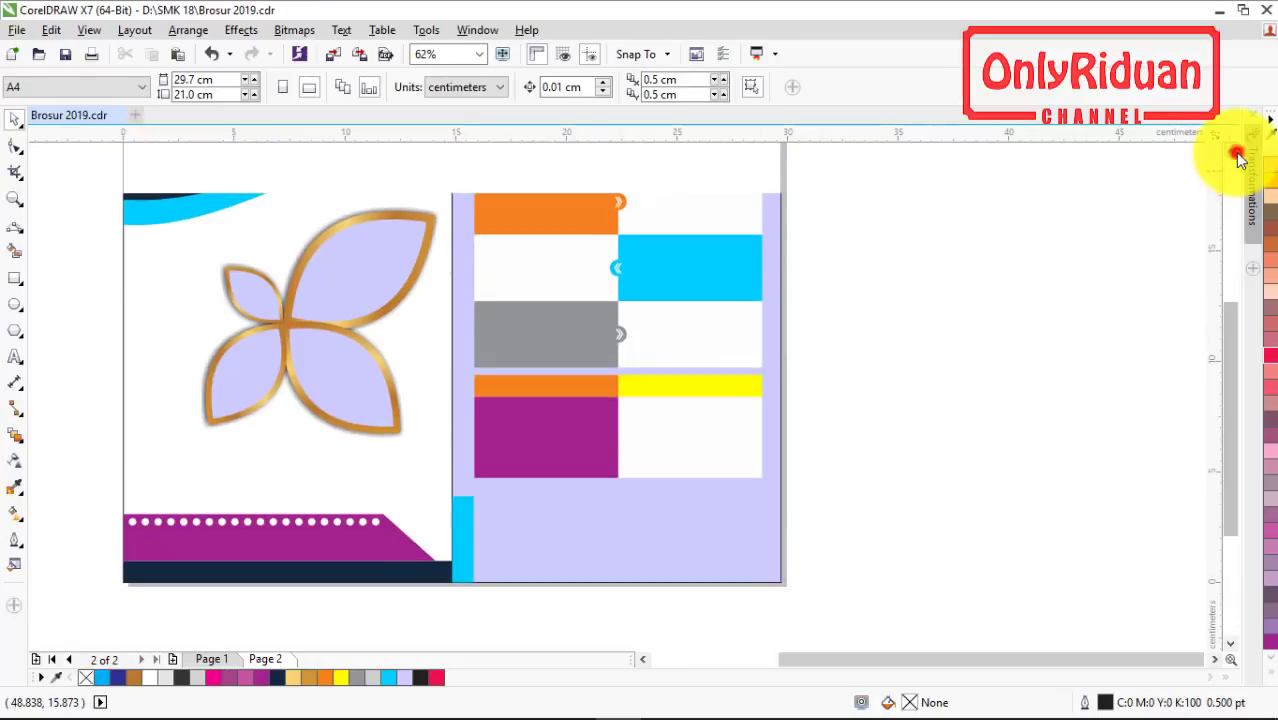
{"action": "left_click", "coordinate": [1233, 152]}
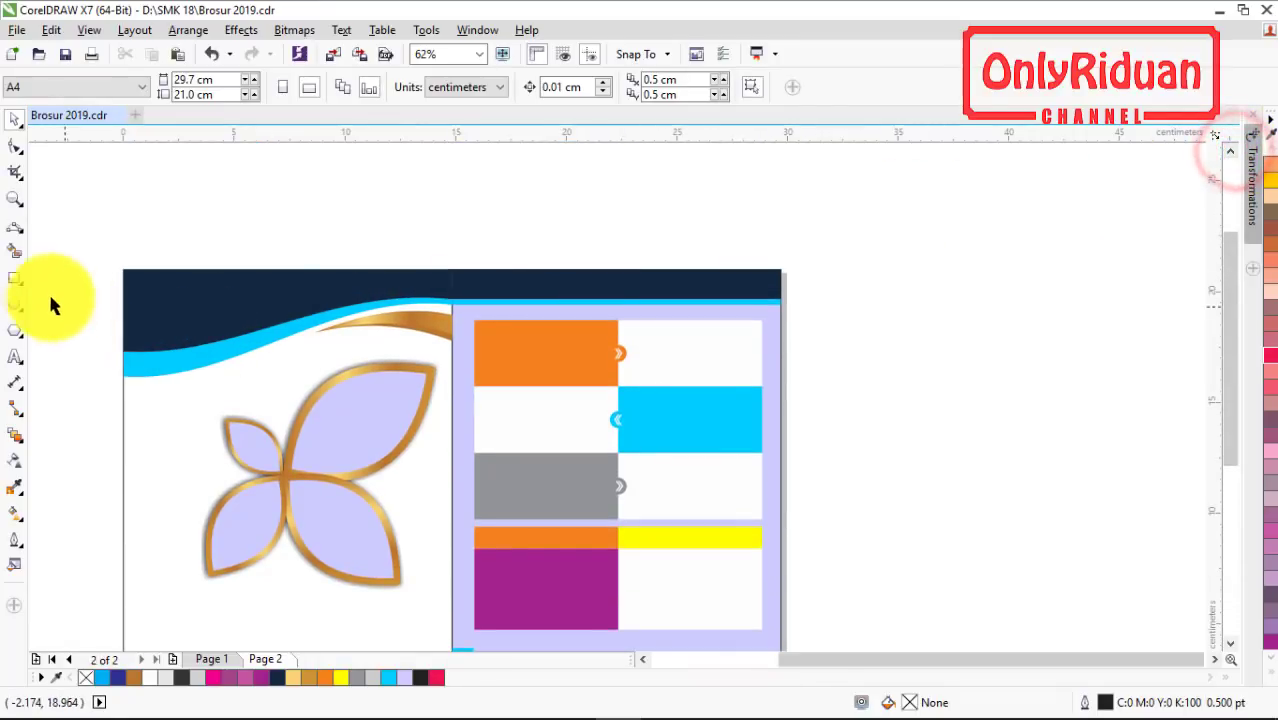
{"action": "left_click", "coordinate": [14, 280]}
{"action": "left_click_drag", "start_coordinate": [450, 400], "coordinate": [120, 596]}
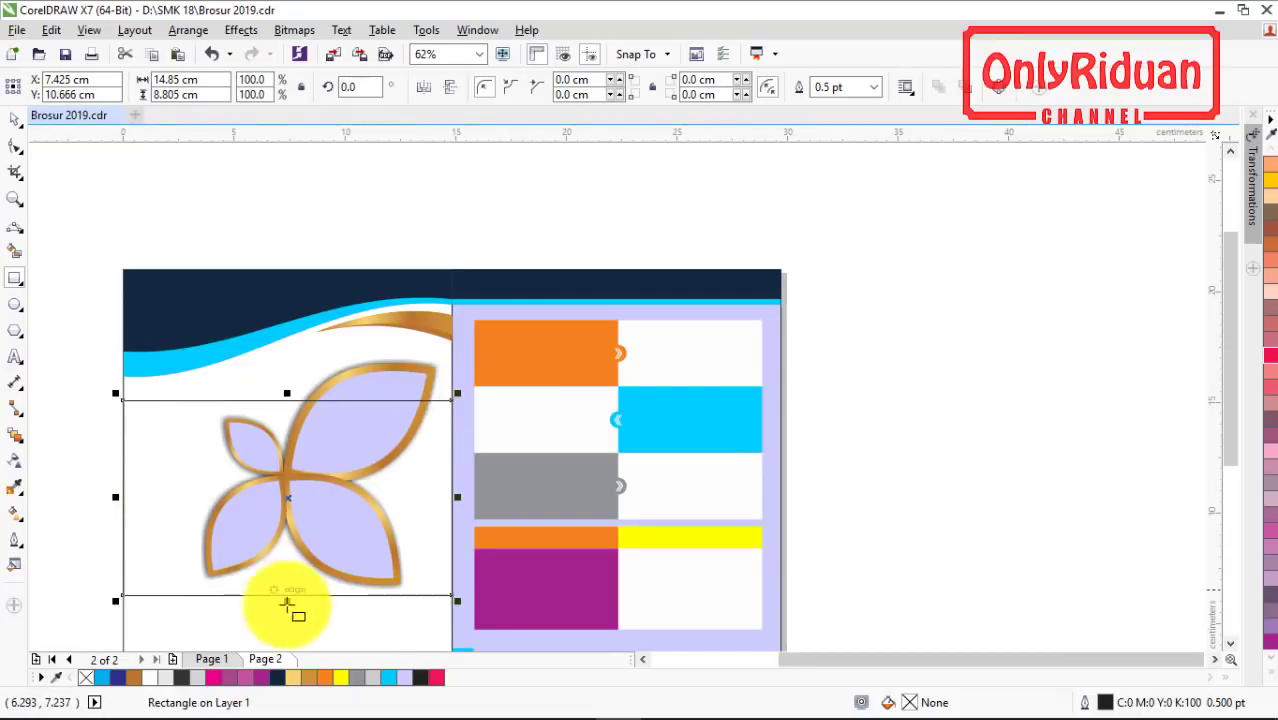
{"action": "left_click", "coordinate": [407, 679]}
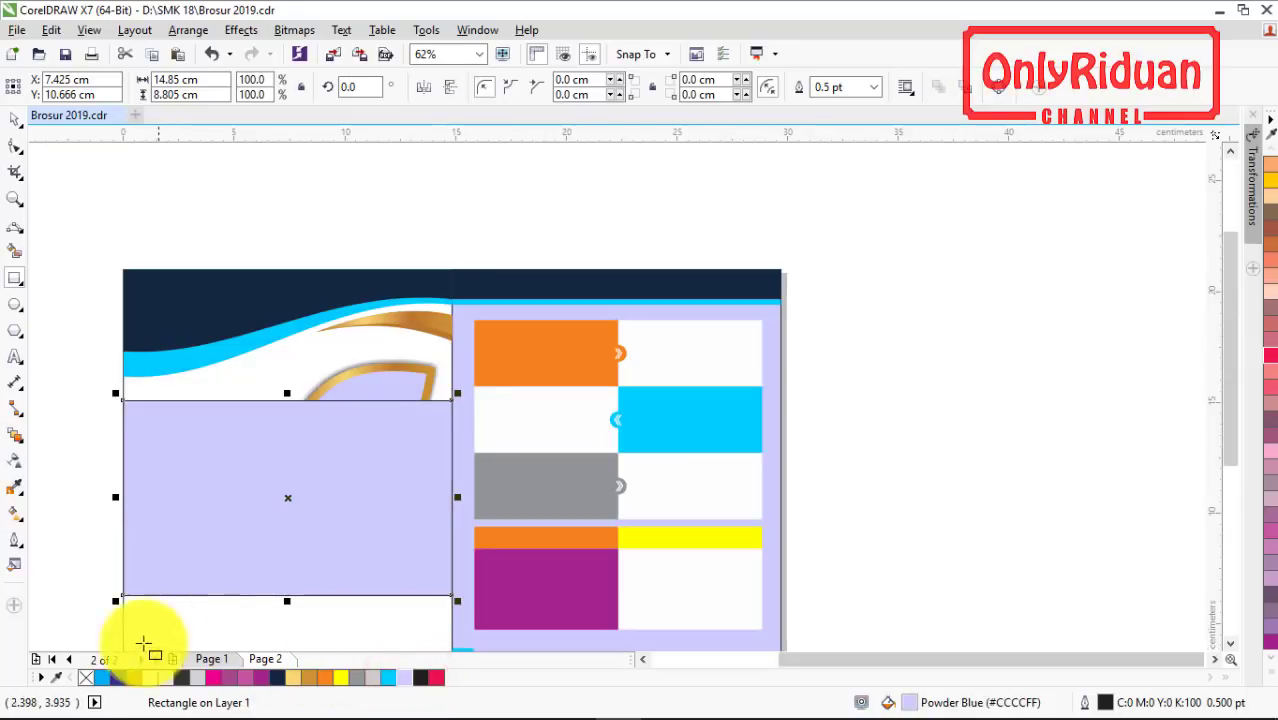
{"action": "right_click", "coordinate": [86, 679]}
- Bring the gold-edged petals in front of the new Powder Blue rectangle, to the front of the page
{"action": "left_click_drag", "start_coordinate": [1235, 345], "coordinate": [1234, 395]}
{"action": "left_click", "coordinate": [15, 119]}
{"action": "left_click_drag", "start_coordinate": [134, 143], "coordinate": [447, 522]}
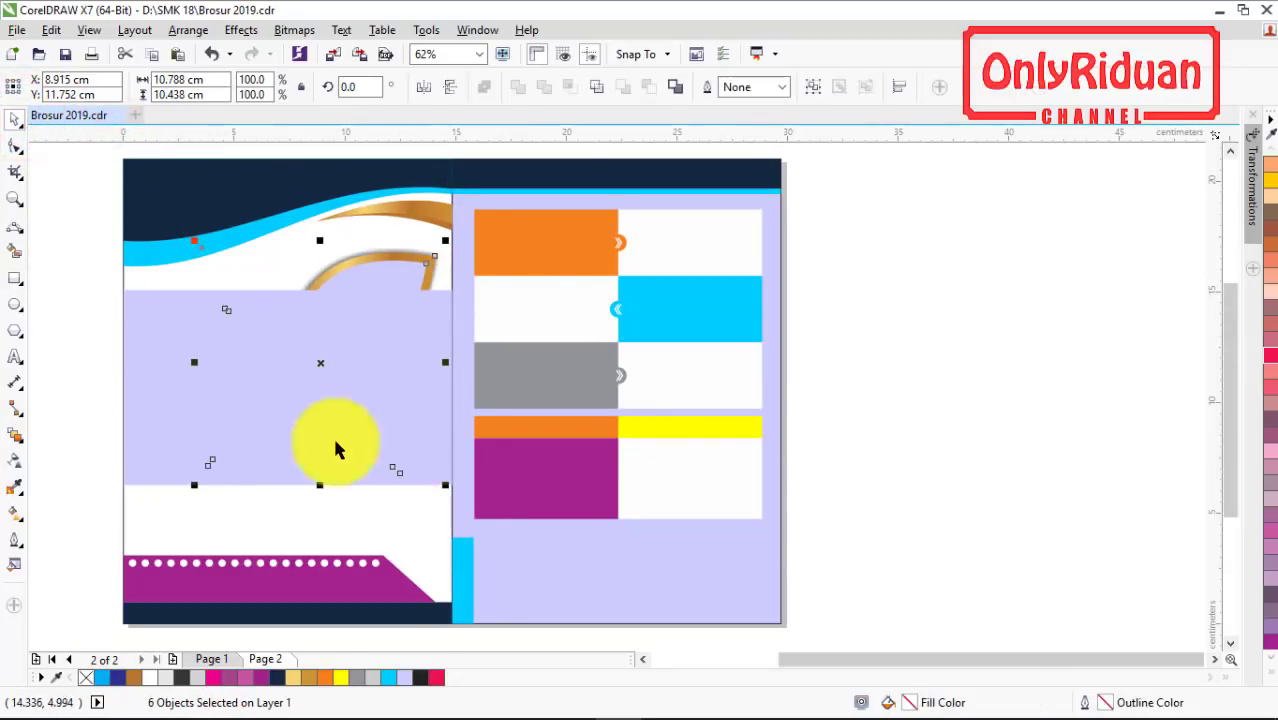
{"action": "right_click", "coordinate": [320, 365]}
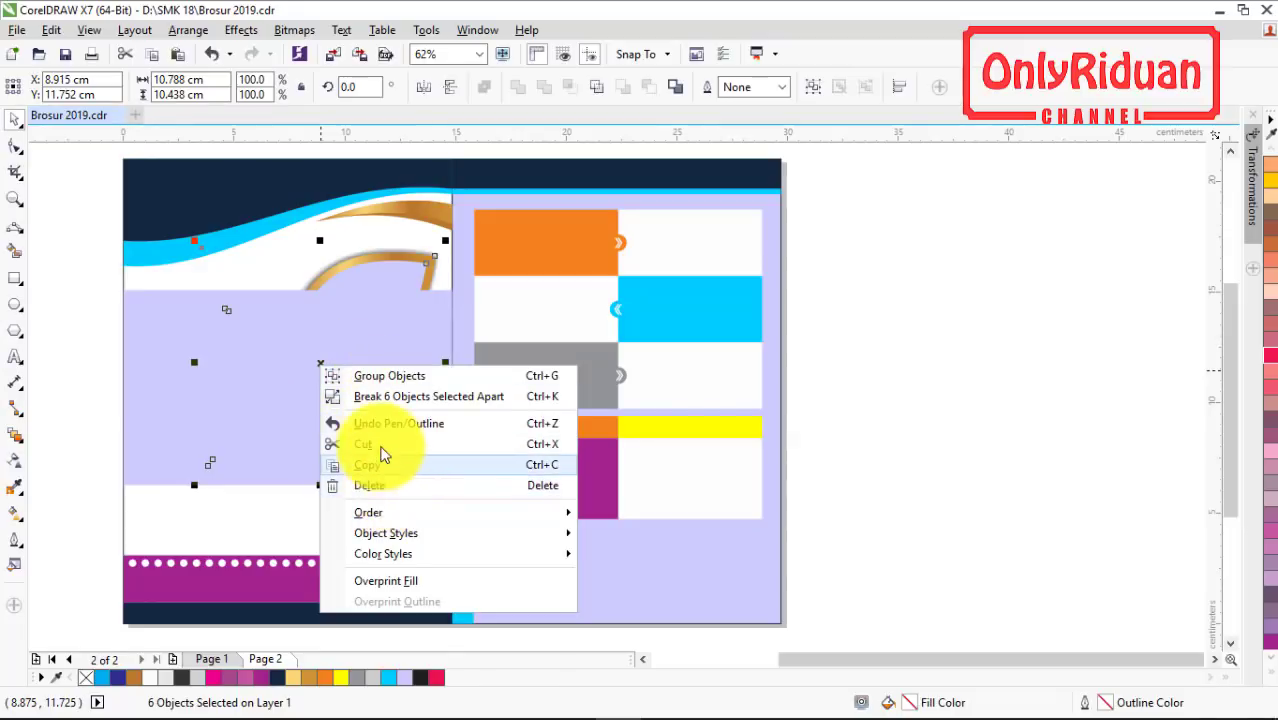
{"action": "mouse_move", "coordinate": [385, 513]}
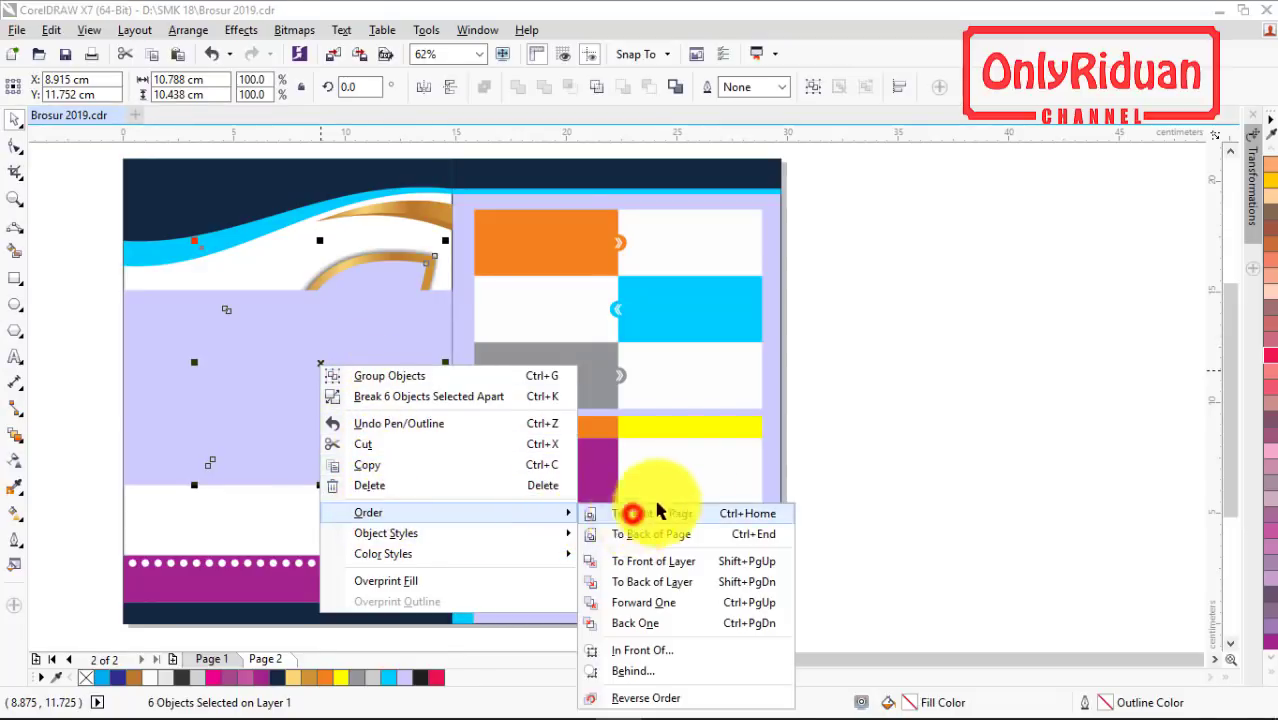
{"action": "left_click", "coordinate": [633, 513]}
{"action": "left_click", "coordinate": [888, 354]}
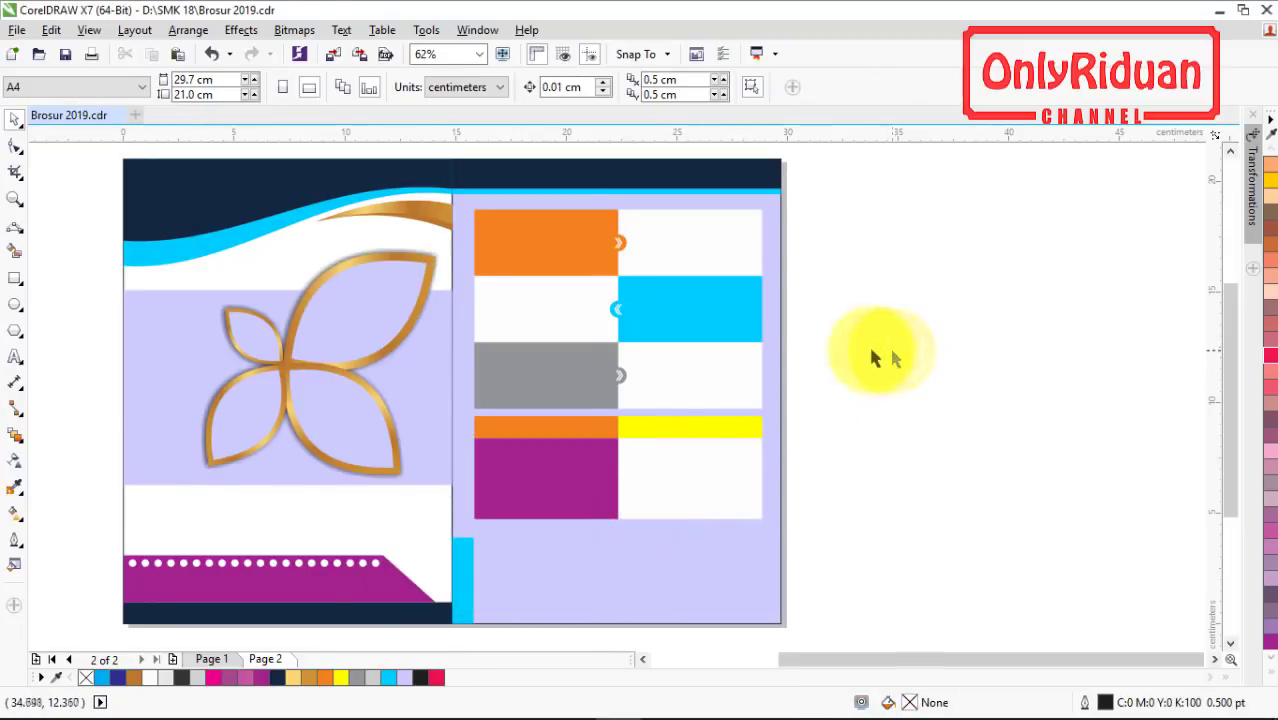
- Remove the outlines from the white and lavender background rectangles of page 2
{"action": "left_click", "coordinate": [336, 538]}
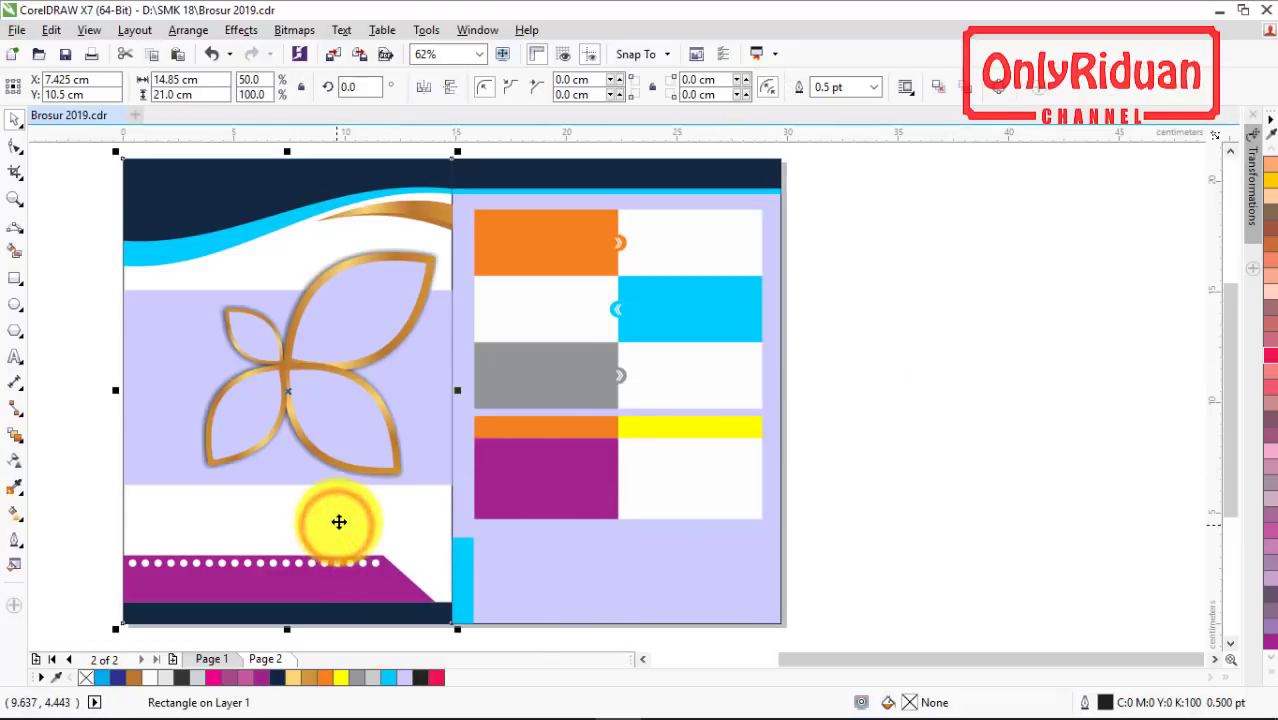
{"action": "left_click", "coordinate": [567, 566]}
{"action": "left_click", "coordinate": [89, 503]}
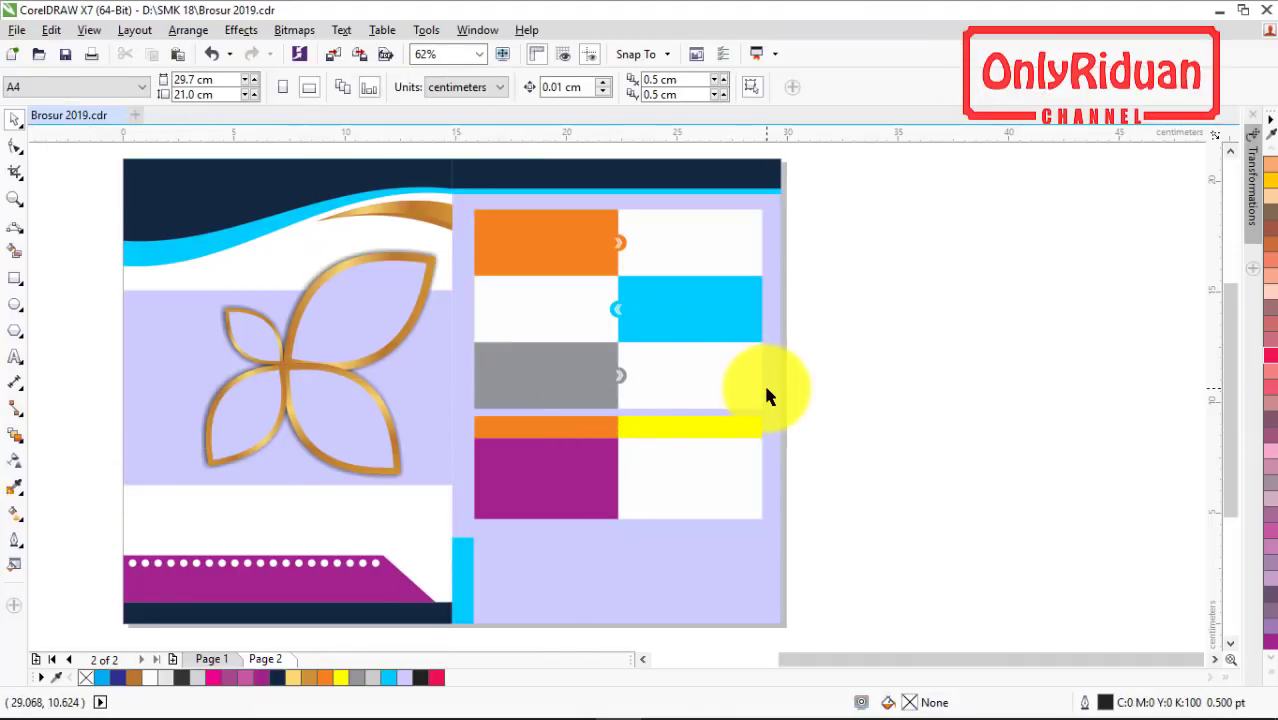
- Add the artistic text PENERIMAAN PESERTA DIDIK BARU at 24 pt above the page
{"action": "left_click", "coordinate": [1232, 158]}
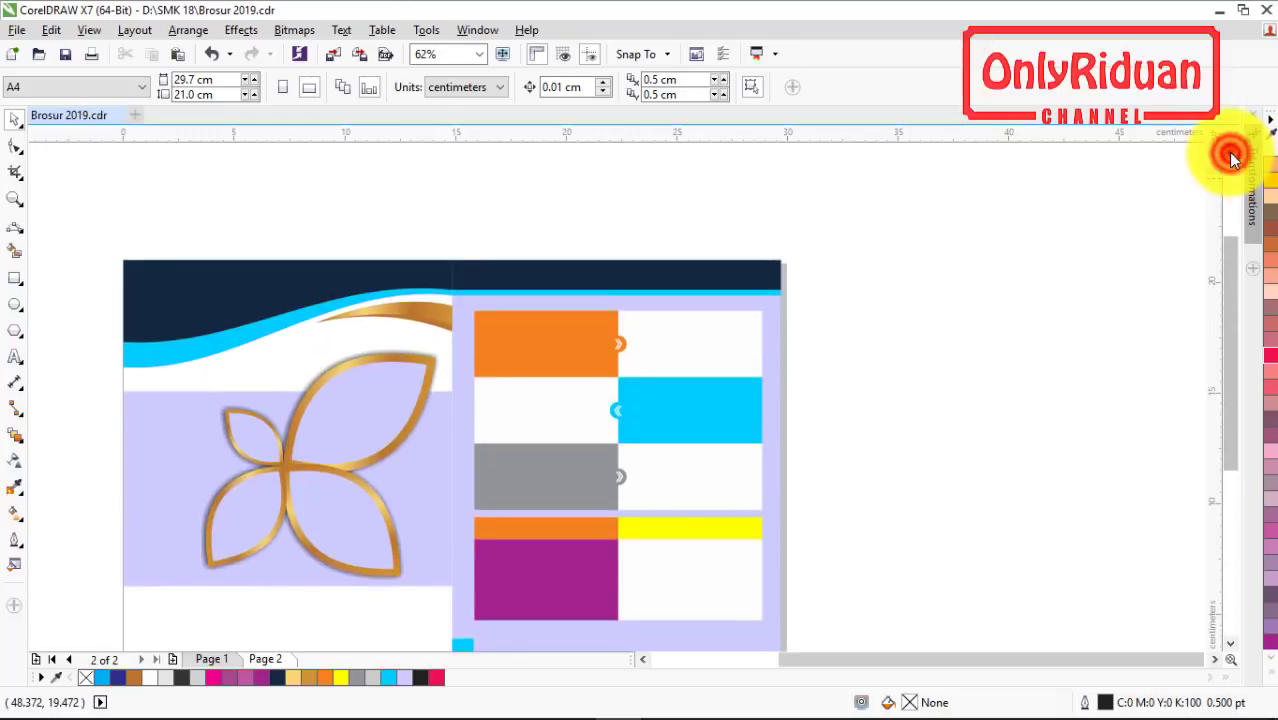
{"action": "left_click", "coordinate": [18, 357]}
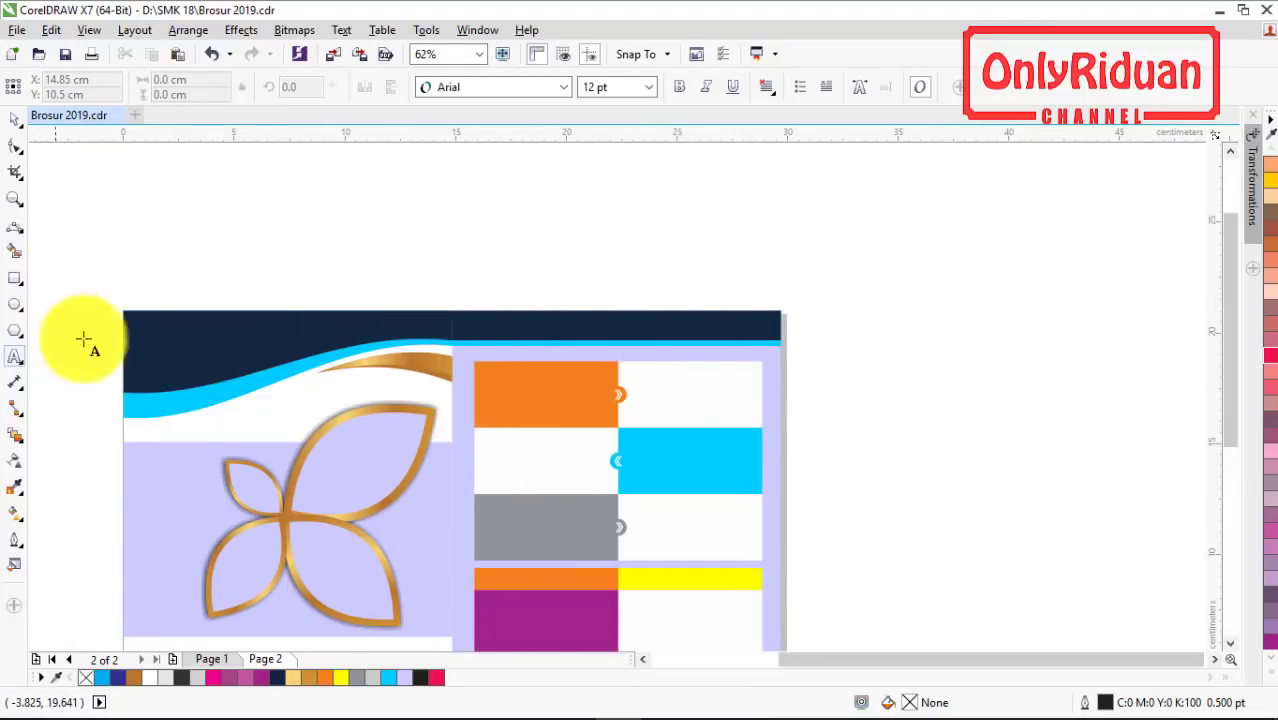
{"action": "left_click", "coordinate": [188, 283]}
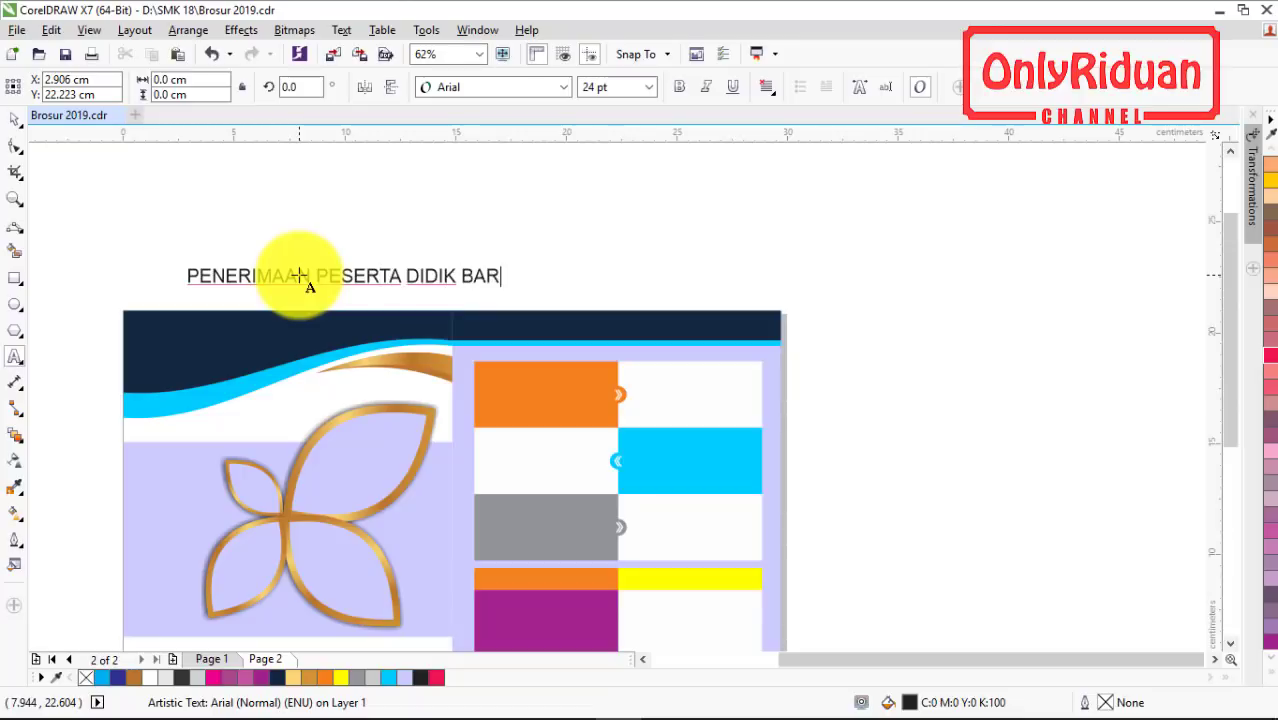
{"action": "left_click", "coordinate": [15, 118]}
- Set the title text's font to Impact
{"action": "left_click", "coordinate": [563, 87]}
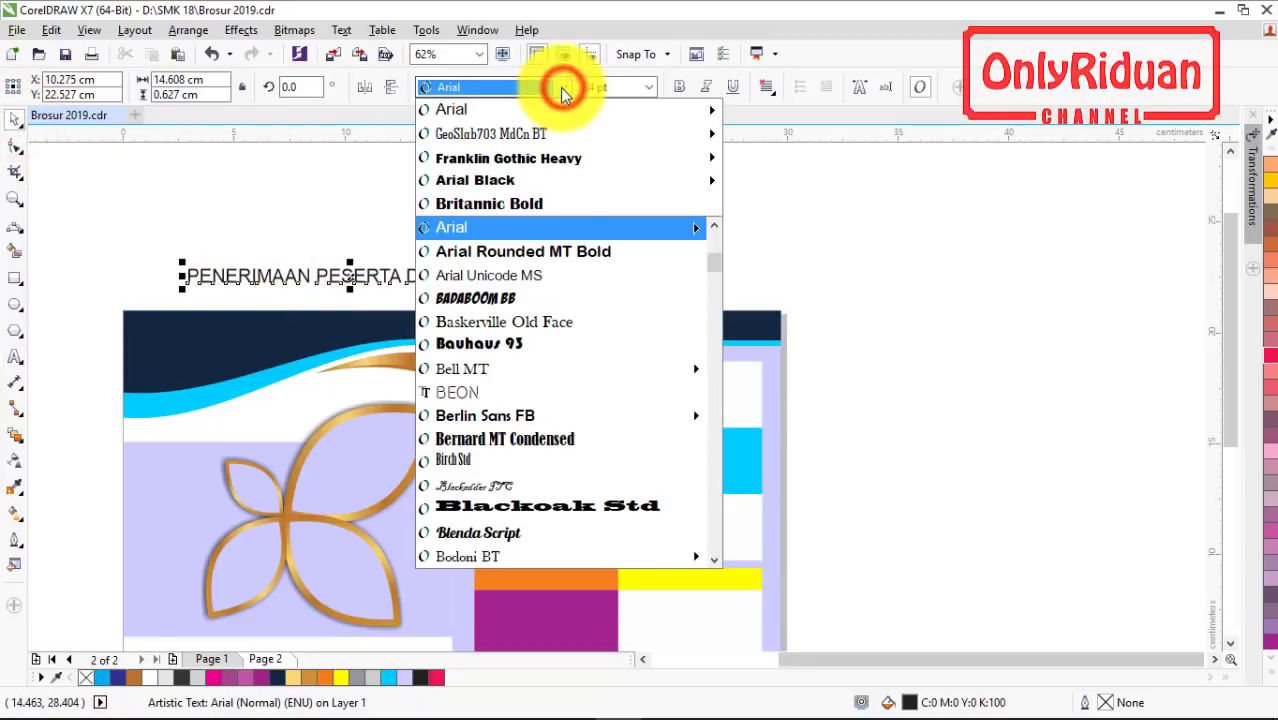
{"action": "scroll", "coordinate": [561, 290], "scroll_direction": "up", "scroll_amount": 6}
{"action": "mouse_move", "coordinate": [539, 271]}
{"action": "scroll", "coordinate": [539, 267], "scroll_direction": "down", "scroll_amount": 5}
{"action": "left_click", "coordinate": [473, 251]}
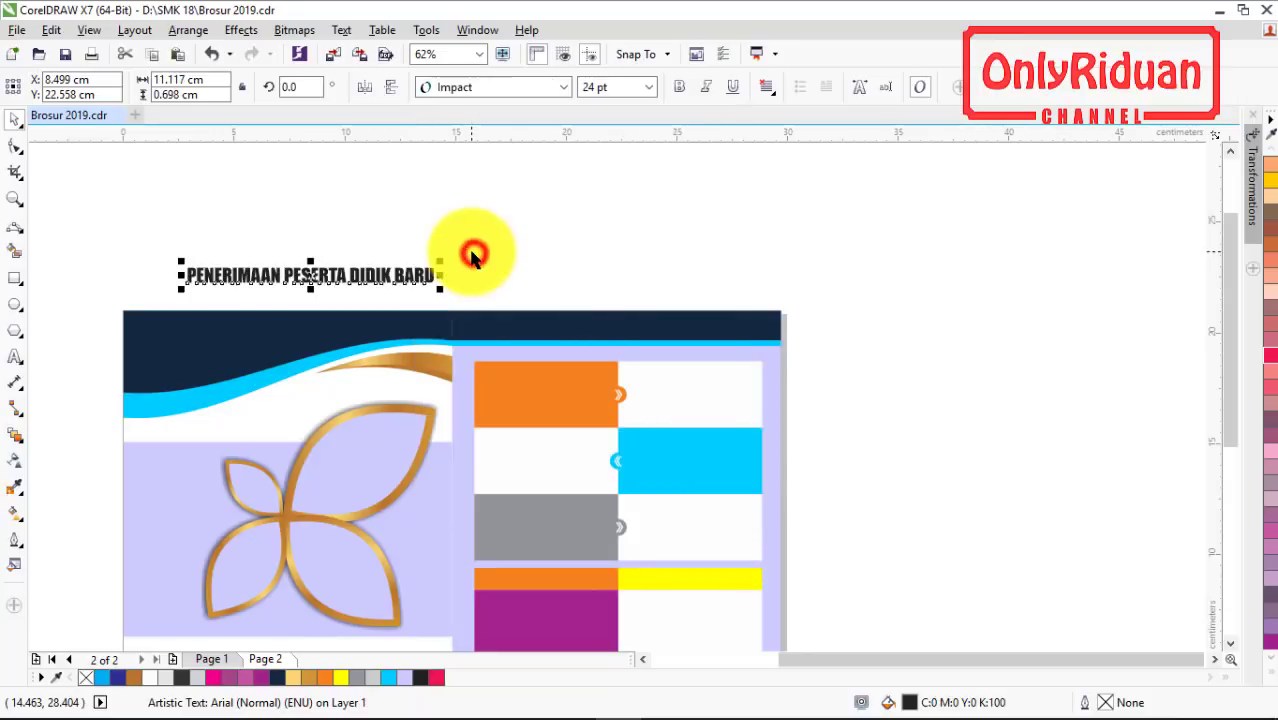
- Move the title onto the navy header of the white panel and fill it White
{"action": "left_click_drag", "start_coordinate": [314, 279], "coordinate": [311, 327]}
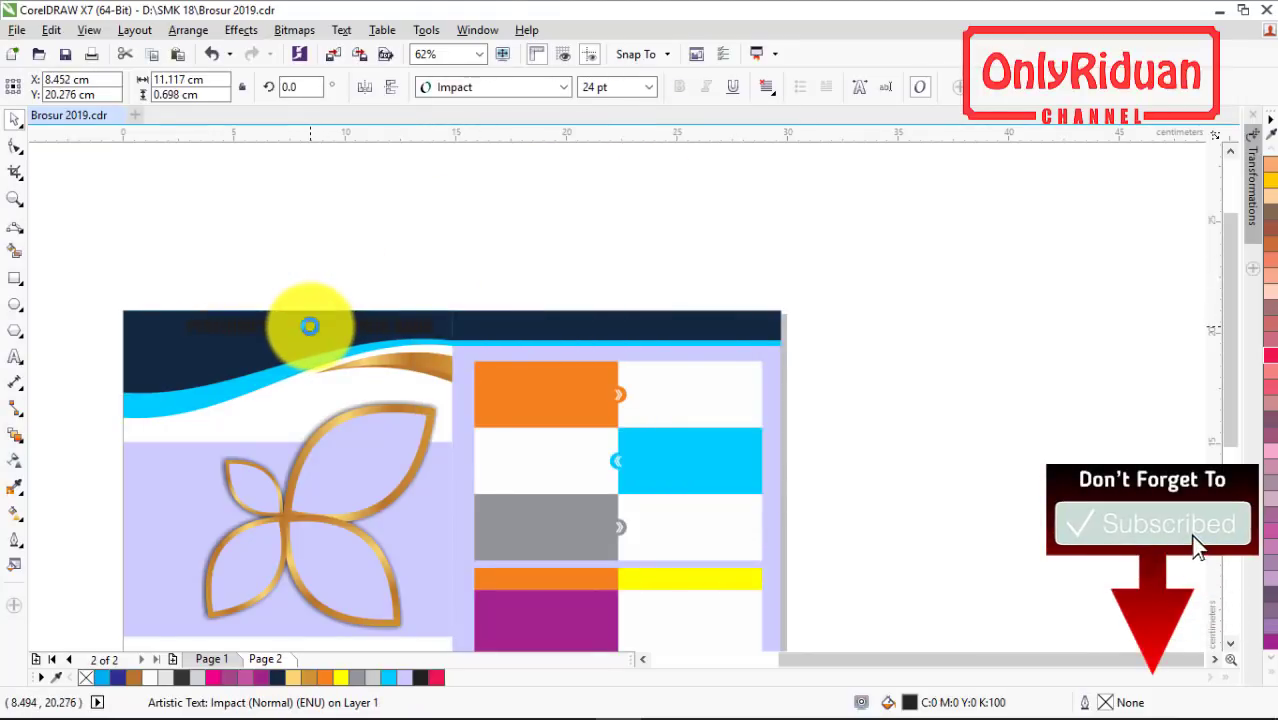
{"action": "left_click", "coordinate": [149, 678]}
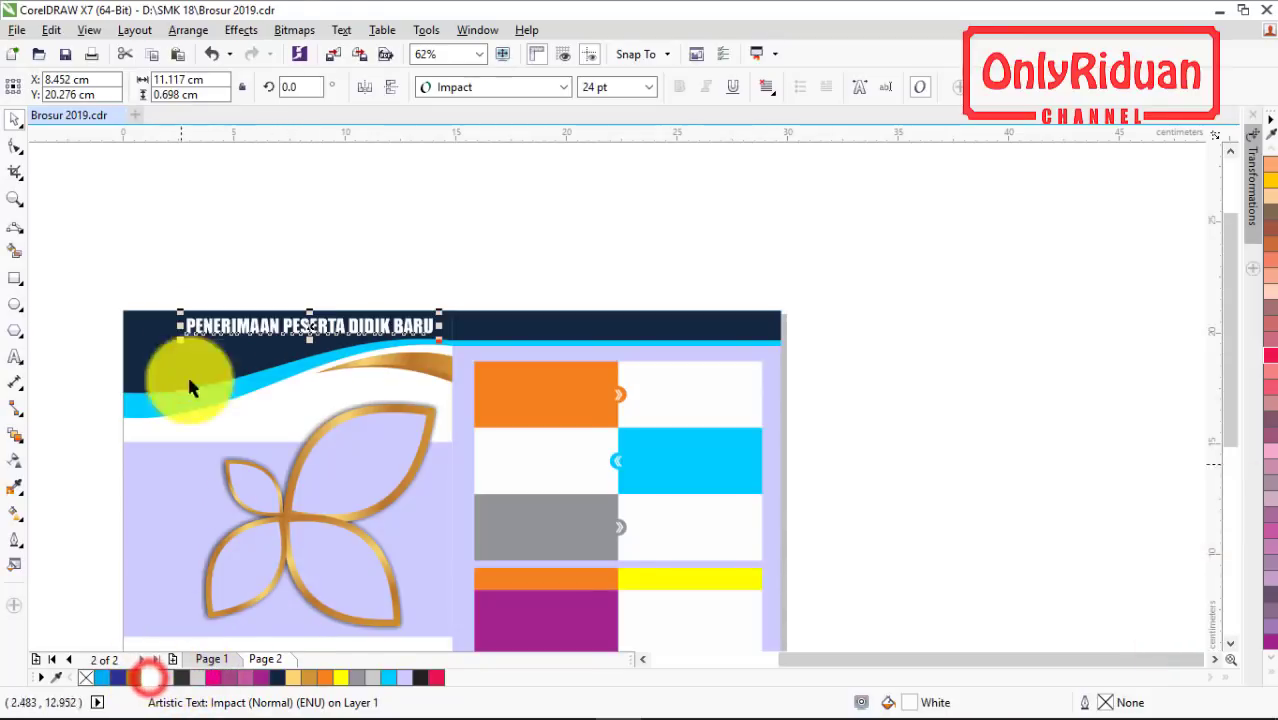
{"action": "left_click", "coordinate": [222, 242]}
- Copy the shield logo from page 1's header and paste it into the navy header on page 2
{"action": "left_click", "coordinate": [643, 660]}
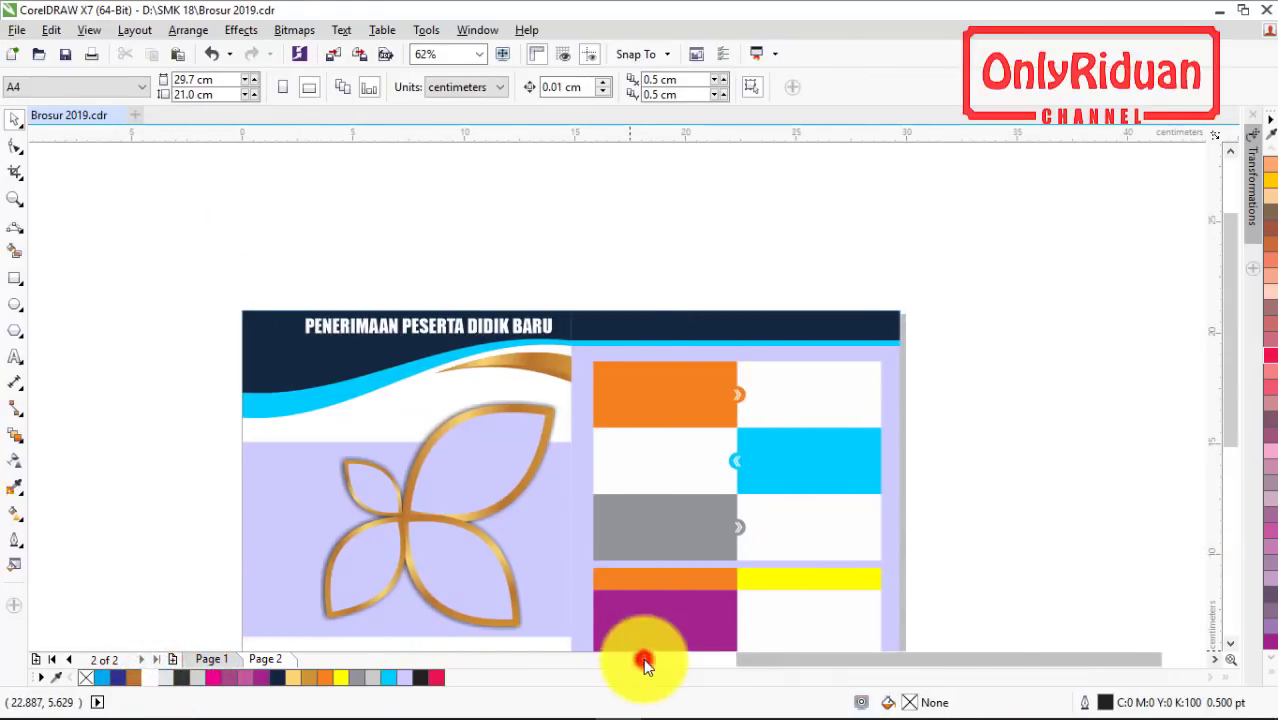
{"action": "left_click", "coordinate": [643, 658]}
{"action": "scroll", "coordinate": [407, 342], "scroll_direction": "up", "scroll_amount": 2}
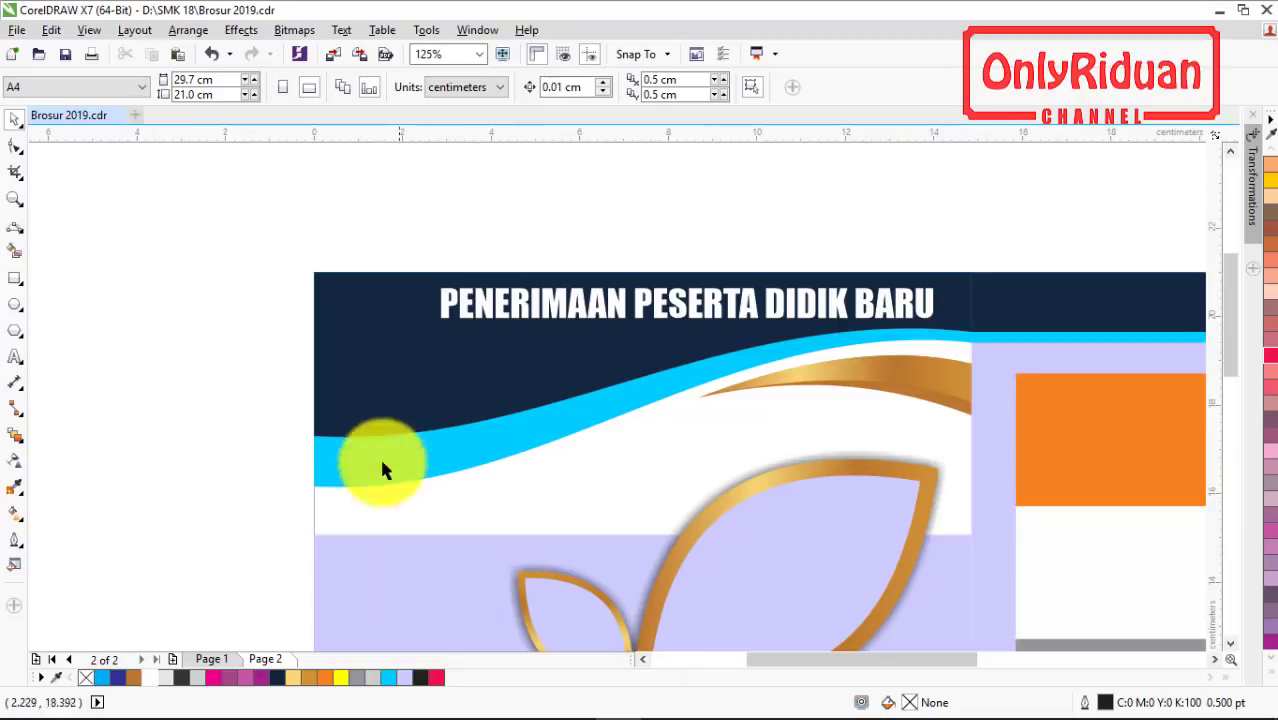
{"action": "left_click", "coordinate": [214, 659]}
{"action": "left_click_drag", "start_coordinate": [279, 243], "coordinate": [432, 414]}
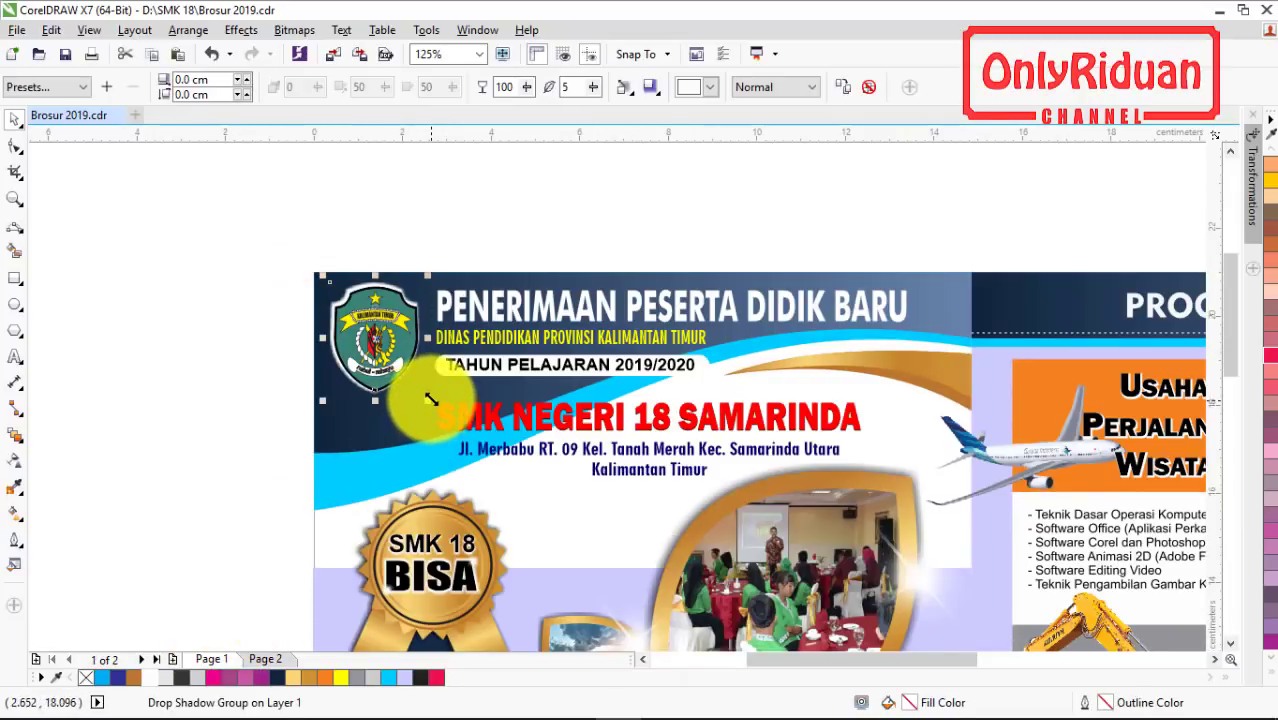
{"action": "left_click", "coordinate": [266, 659]}
{"action": "key", "text": "ctrl+v"}
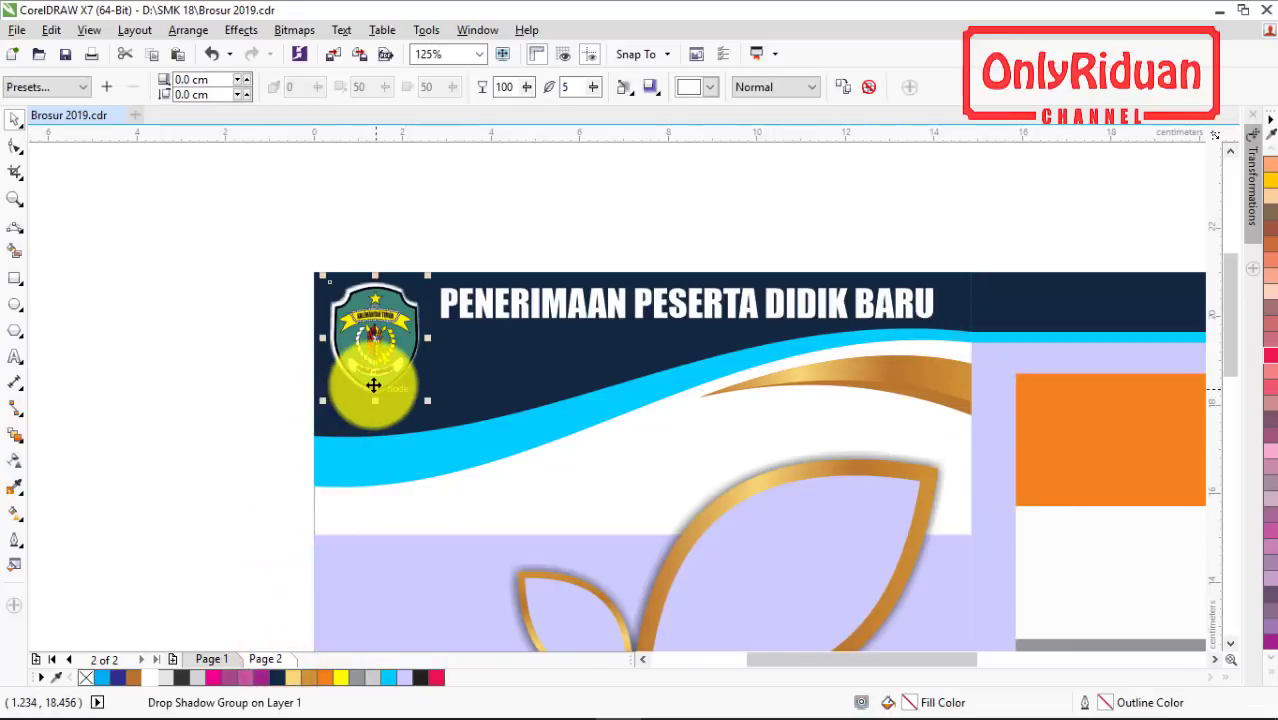
- Copy the yellow text DINAS PENDIDIKAN PROVINSI KALIMANTAN TIMUR from page 1 and paste it below the title on page 2
{"action": "left_click", "coordinate": [211, 659]}
{"action": "left_click", "coordinate": [461, 340]}
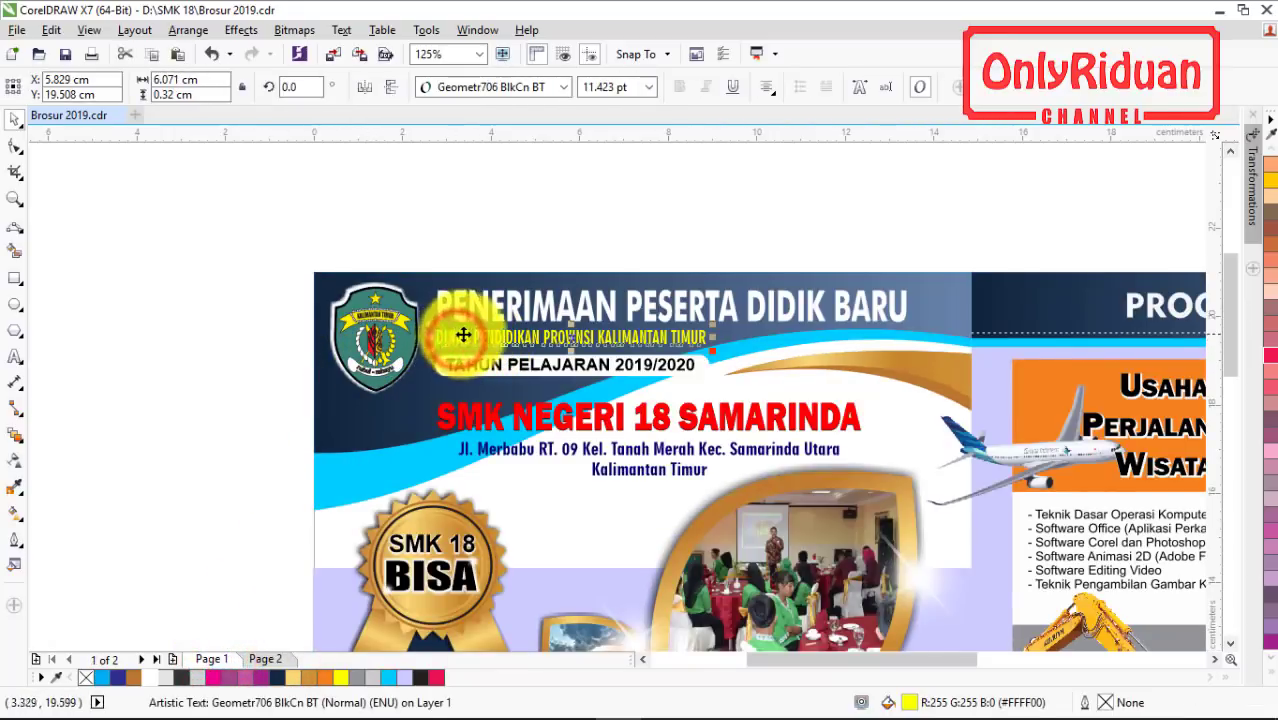
{"action": "left_click", "coordinate": [265, 659]}
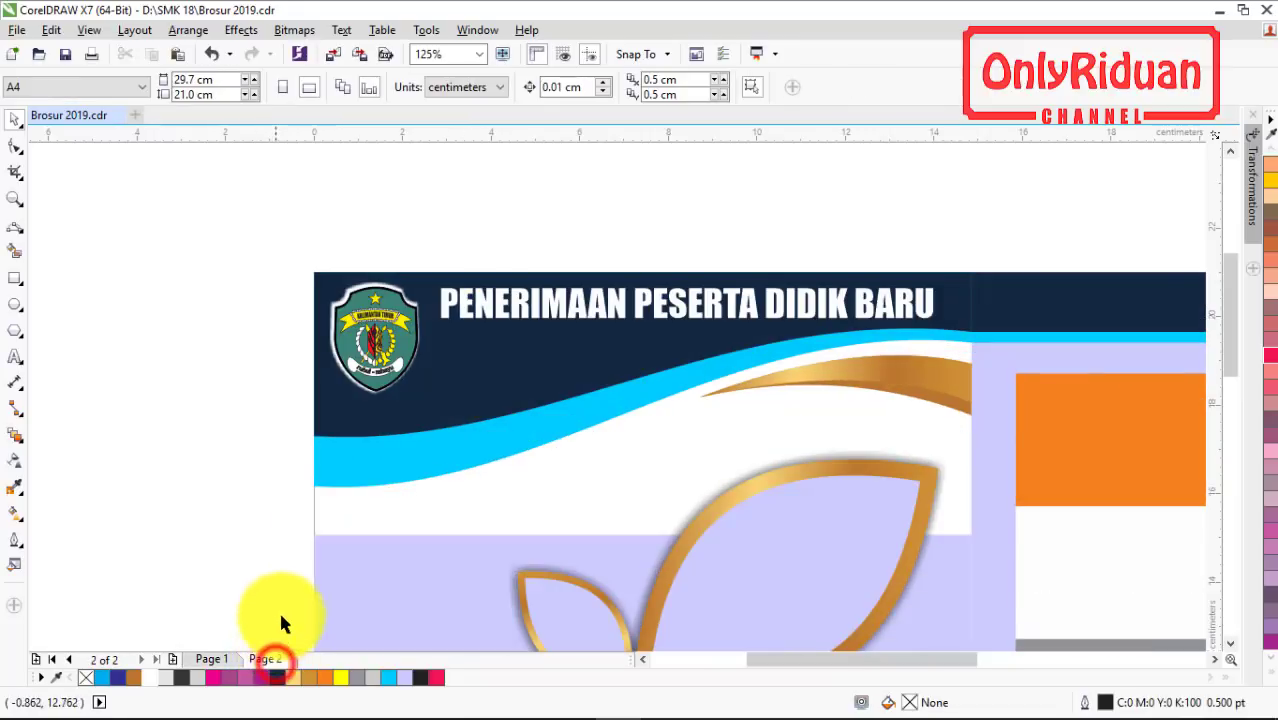
{"action": "type", "text": "DINAS PENDIDIKAN PROVINSI KALIMANTAN TIMUR"}
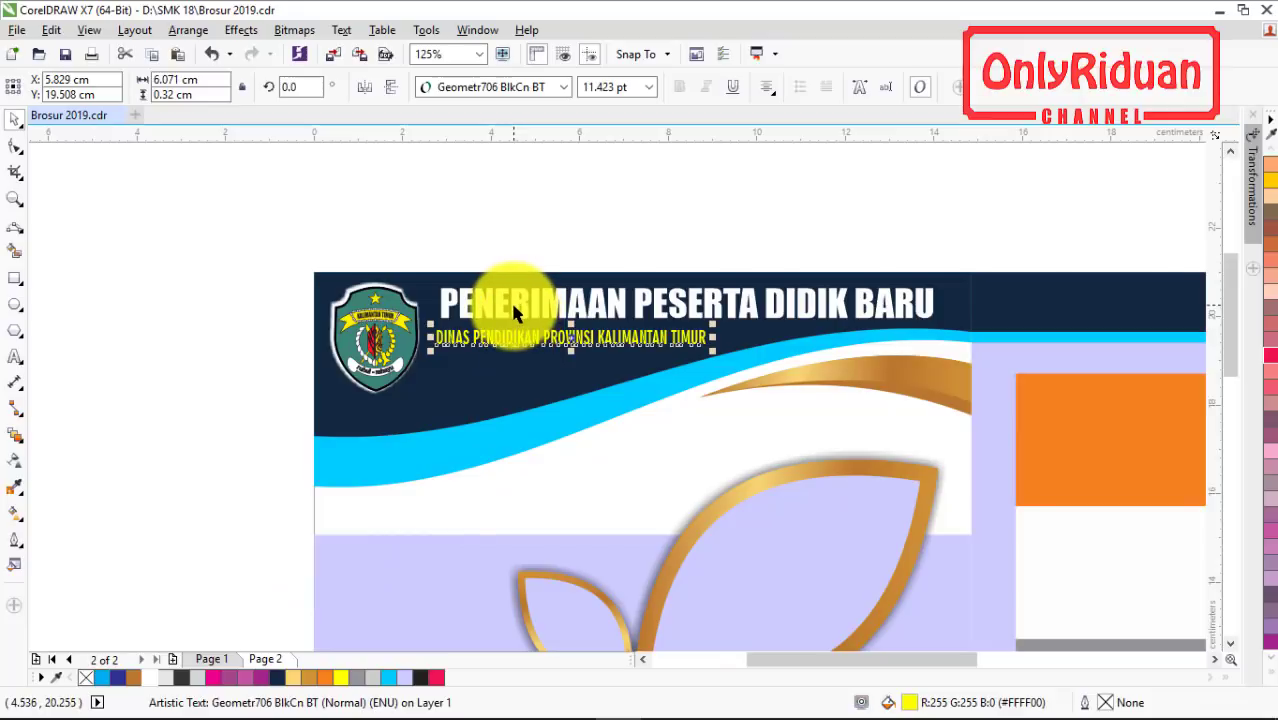
- Align the left edges of the title and the yellow subtitle, placing the subtitle closely beneath the title
{"action": "scroll", "coordinate": [513, 311], "scroll_direction": "up", "scroll_amount": 4}
{"action": "left_click", "coordinate": [465, 308]}
{"action": "left_click_drag", "start_coordinate": [452, 315], "coordinate": [455, 322]}
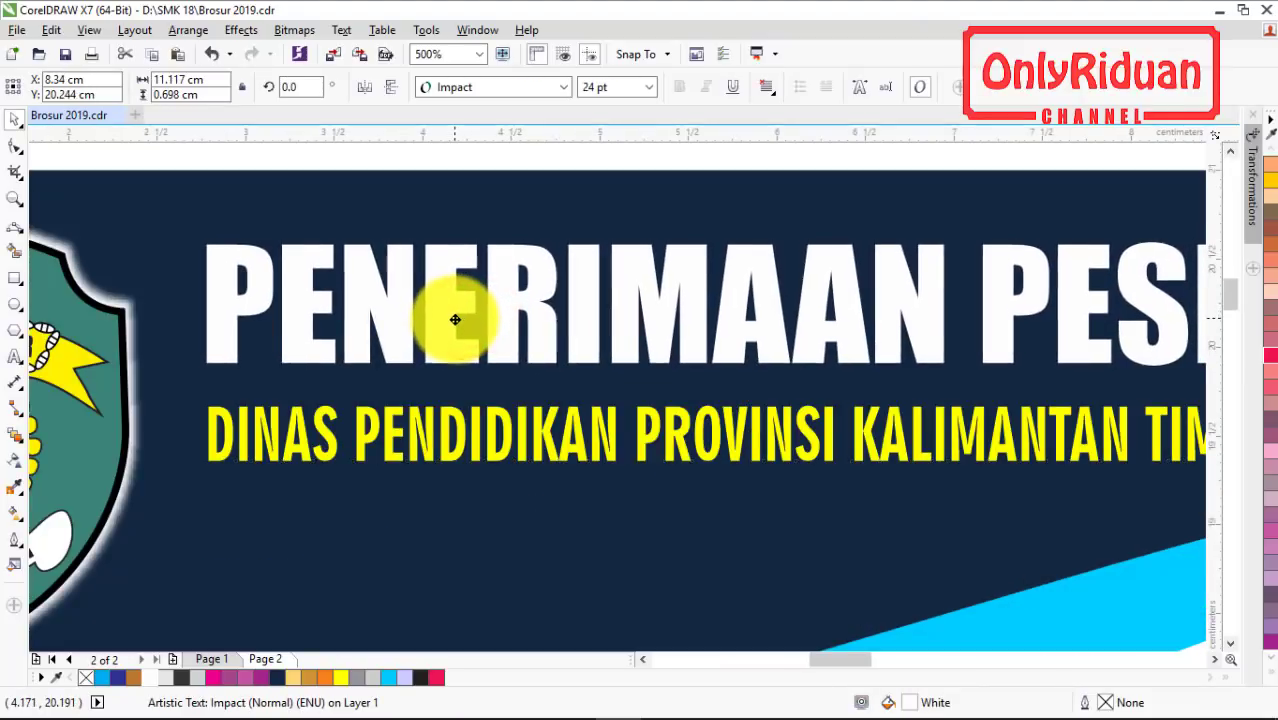
{"action": "left_click", "coordinate": [430, 425]}
{"action": "scroll", "coordinate": [429, 411], "scroll_direction": "down", "scroll_amount": 4}
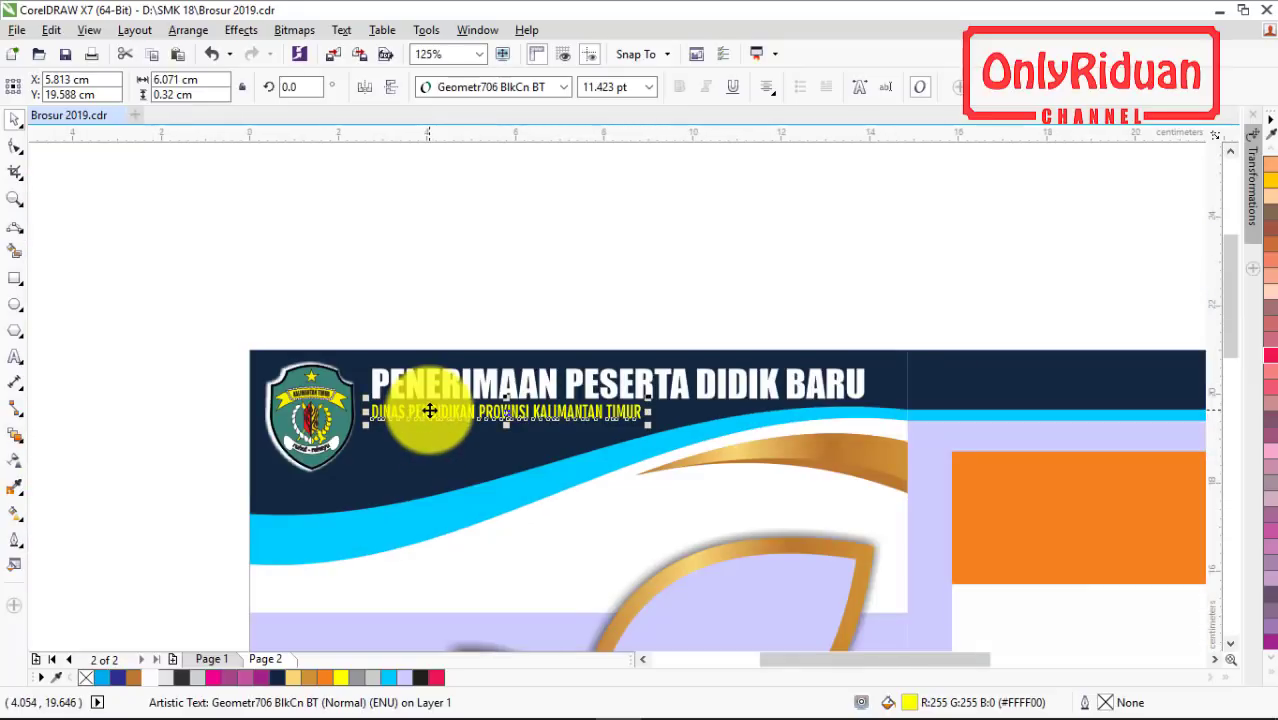
- Draw a rectangle about 6.08 by 0.49 cm beneath the yellow subtitle, matching its width
{"action": "left_click_drag", "start_coordinate": [1226, 302], "coordinate": [1230, 347]}
{"action": "left_click", "coordinate": [15, 278]}
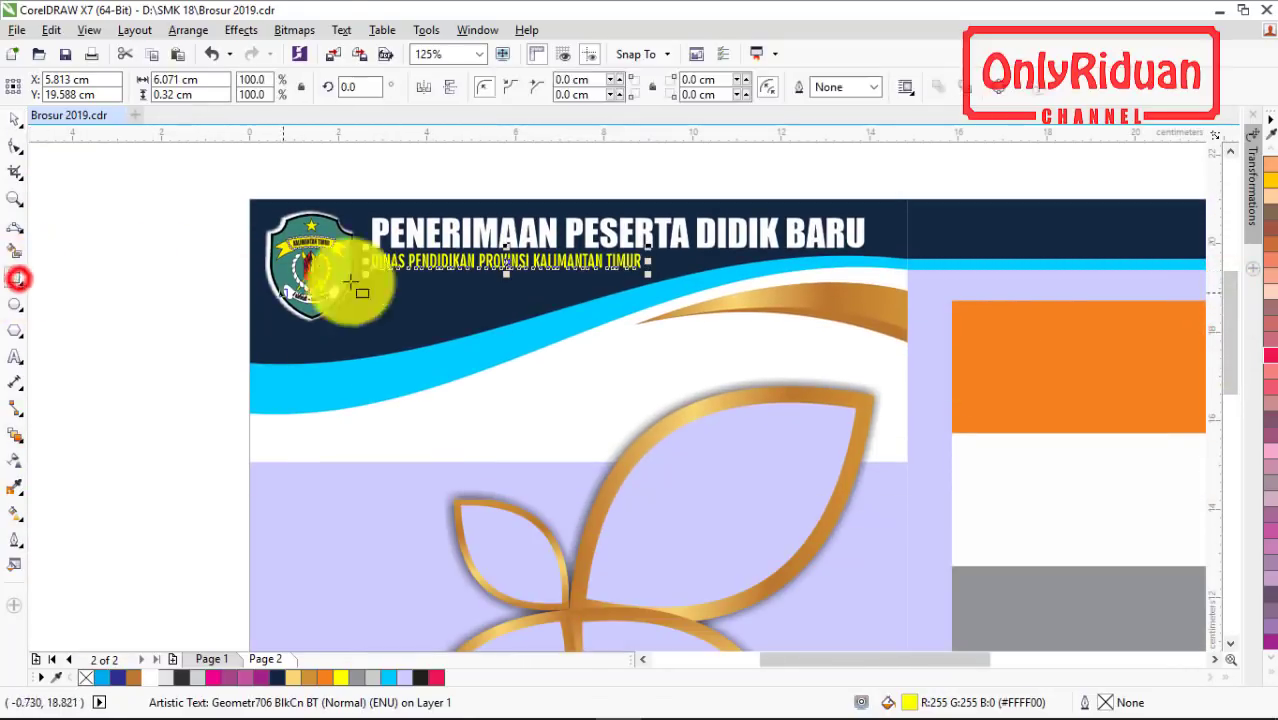
{"action": "scroll", "coordinate": [380, 284], "scroll_direction": "up", "scroll_amount": 2}
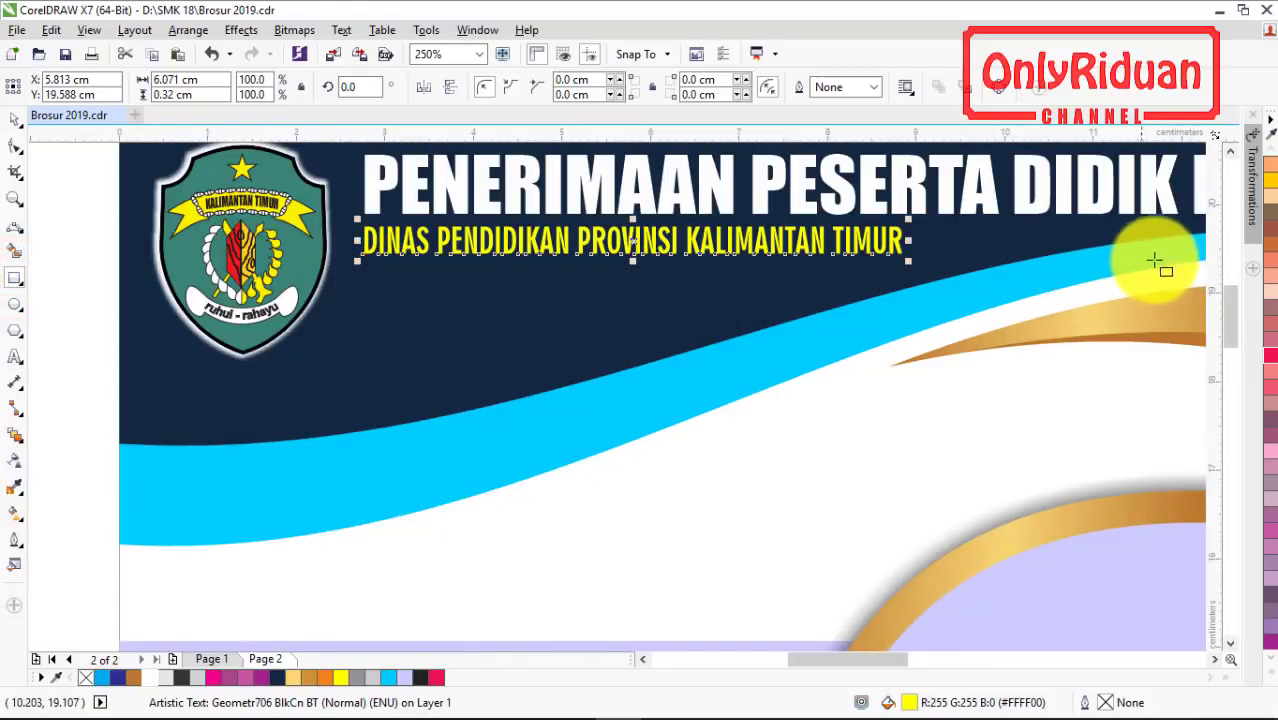
{"action": "left_click", "coordinate": [1231, 151]}
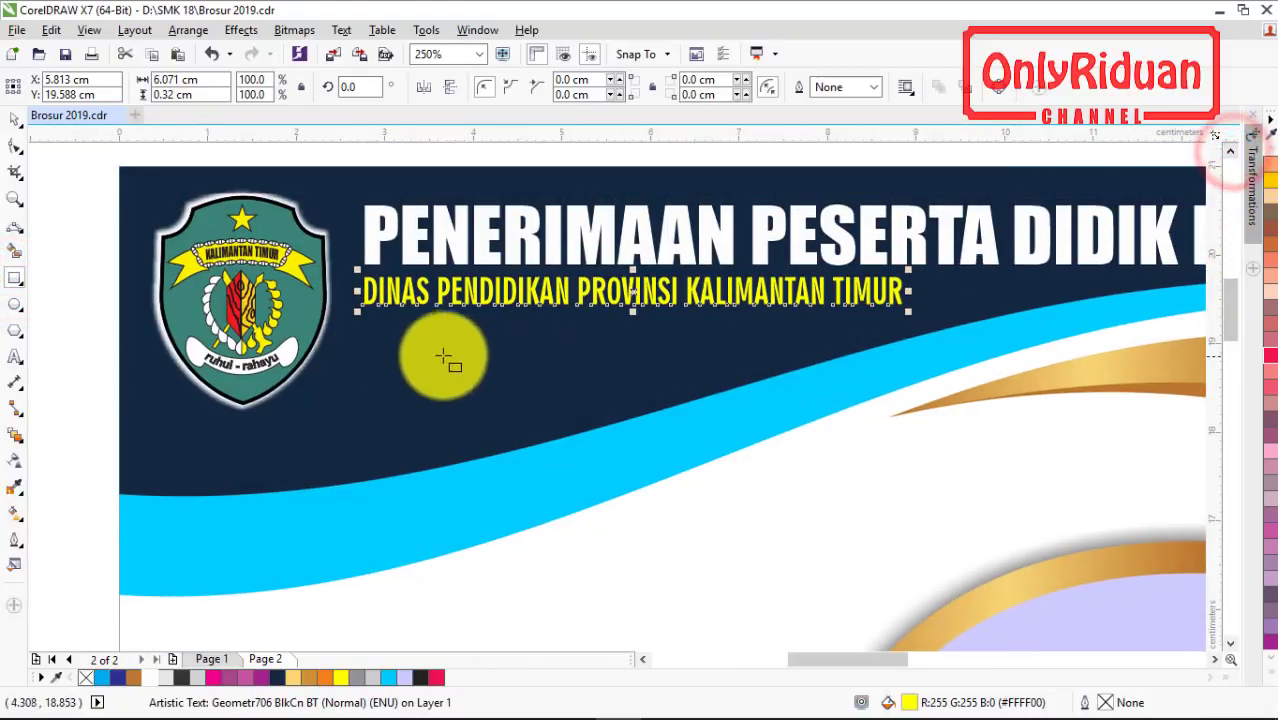
{"action": "left_click_drag", "start_coordinate": [365, 332], "coordinate": [906, 376]}
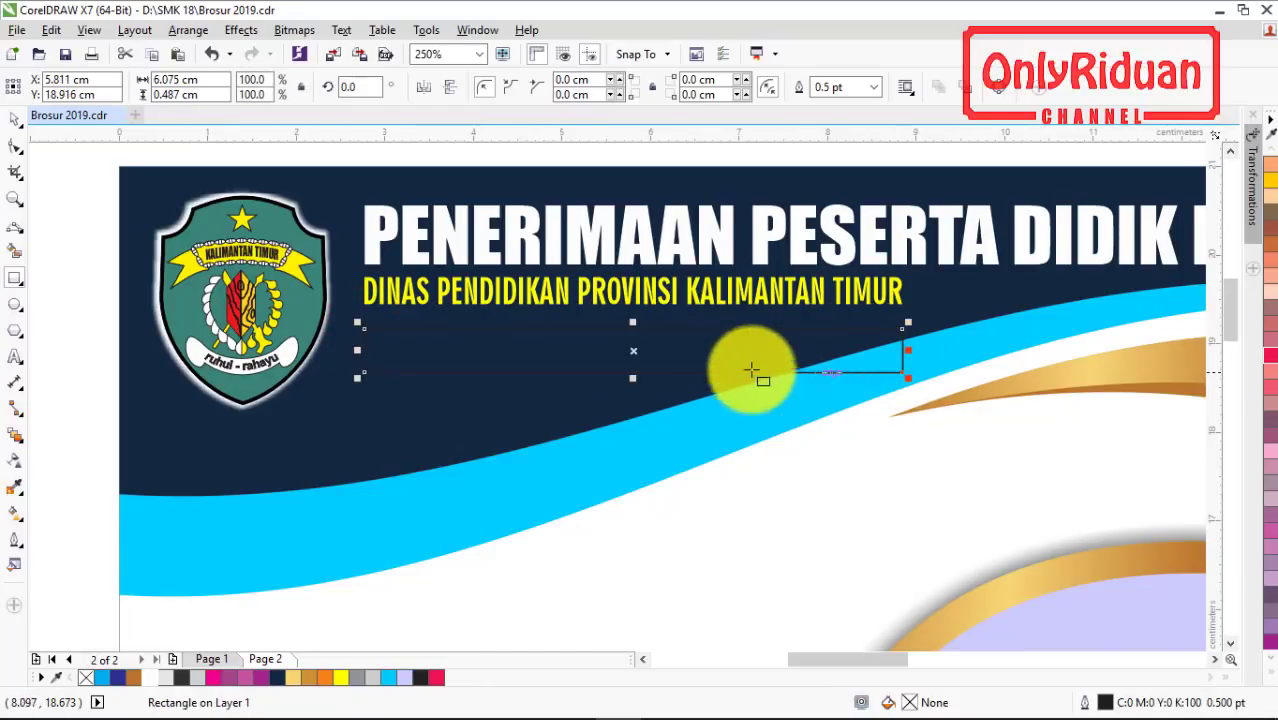
- Round all corners of the rectangle to a radius of 0.243 cm, fill it White and remove its outline
{"action": "left_click", "coordinate": [16, 146]}
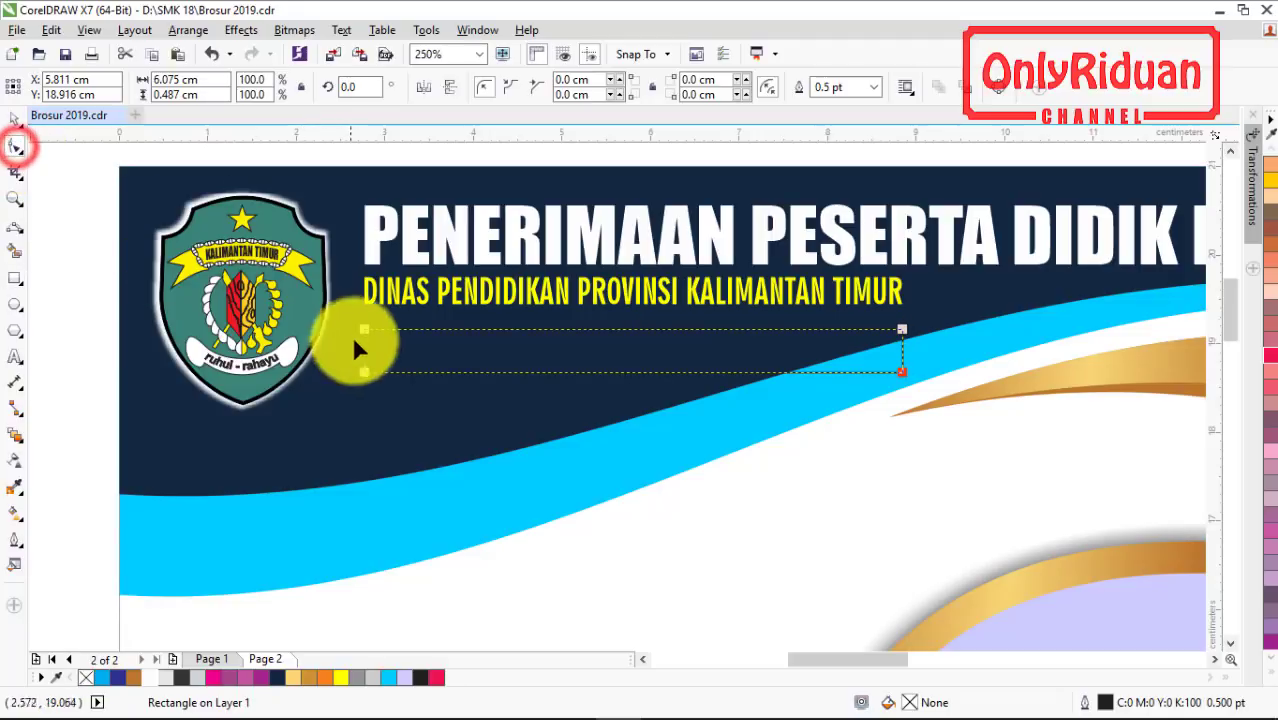
{"action": "left_click_drag", "start_coordinate": [360, 324], "coordinate": [427, 369]}
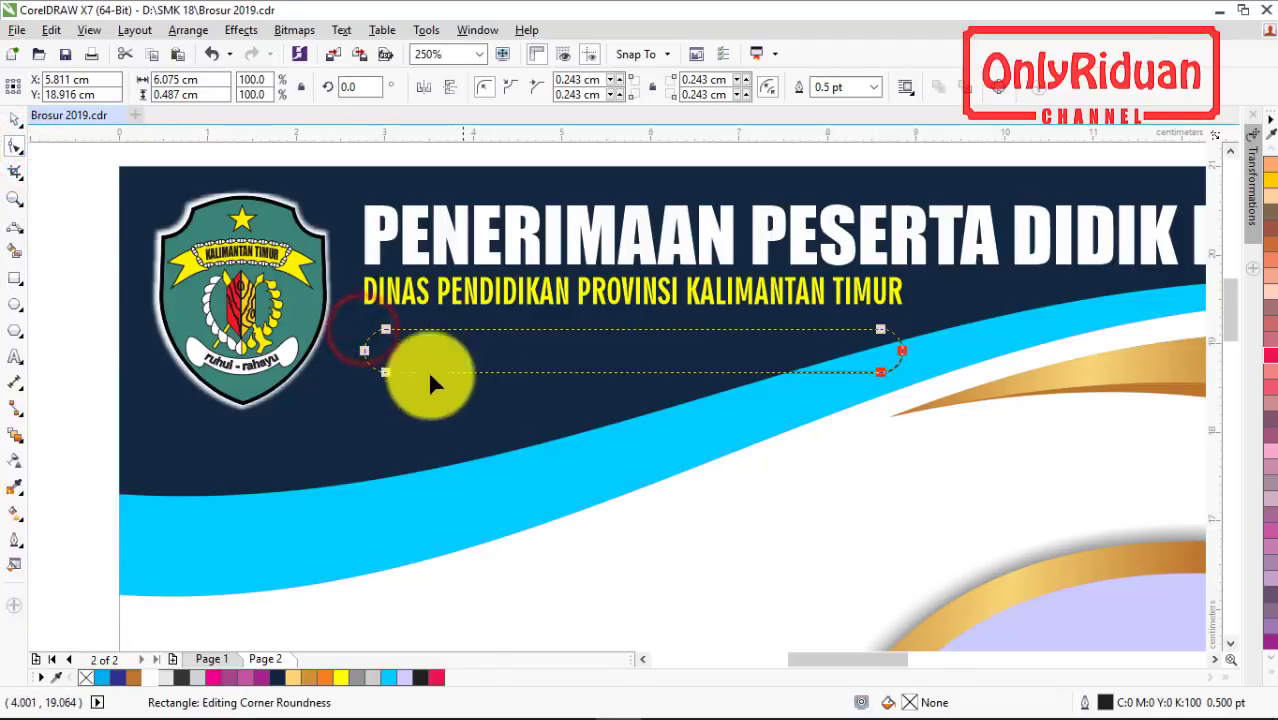
{"action": "left_click", "coordinate": [150, 679]}
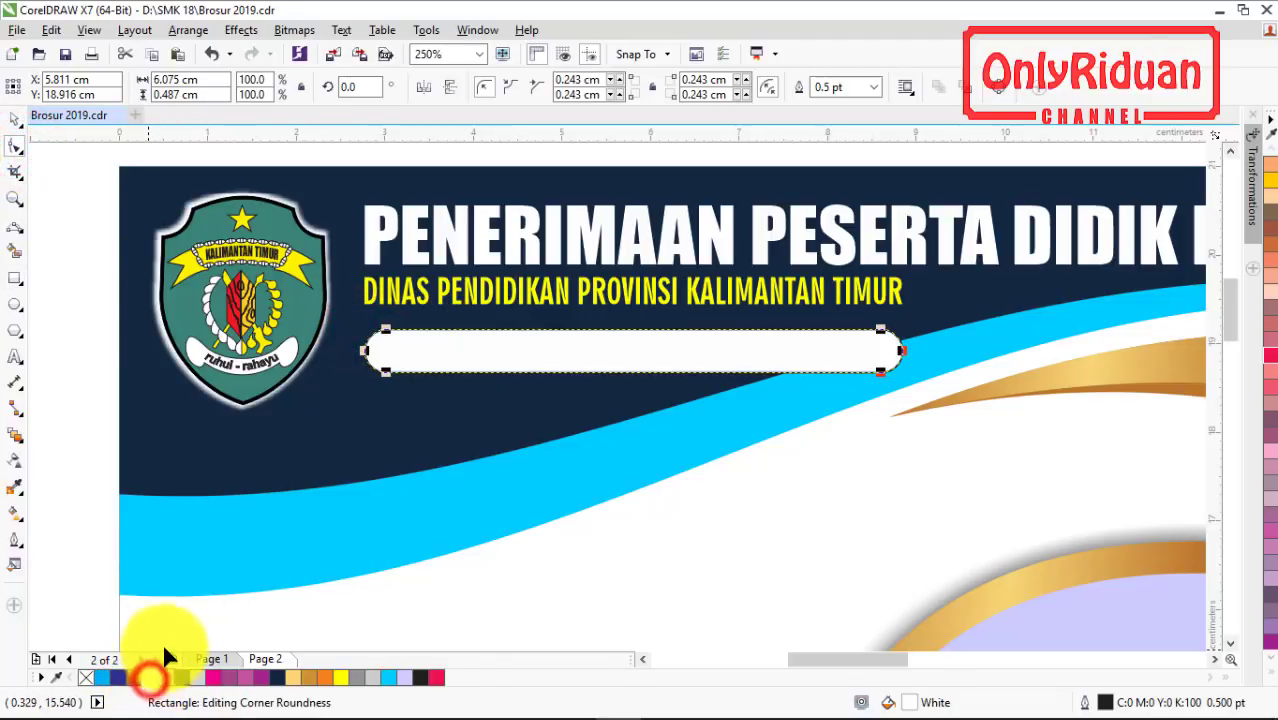
{"action": "right_click", "coordinate": [90, 680]}
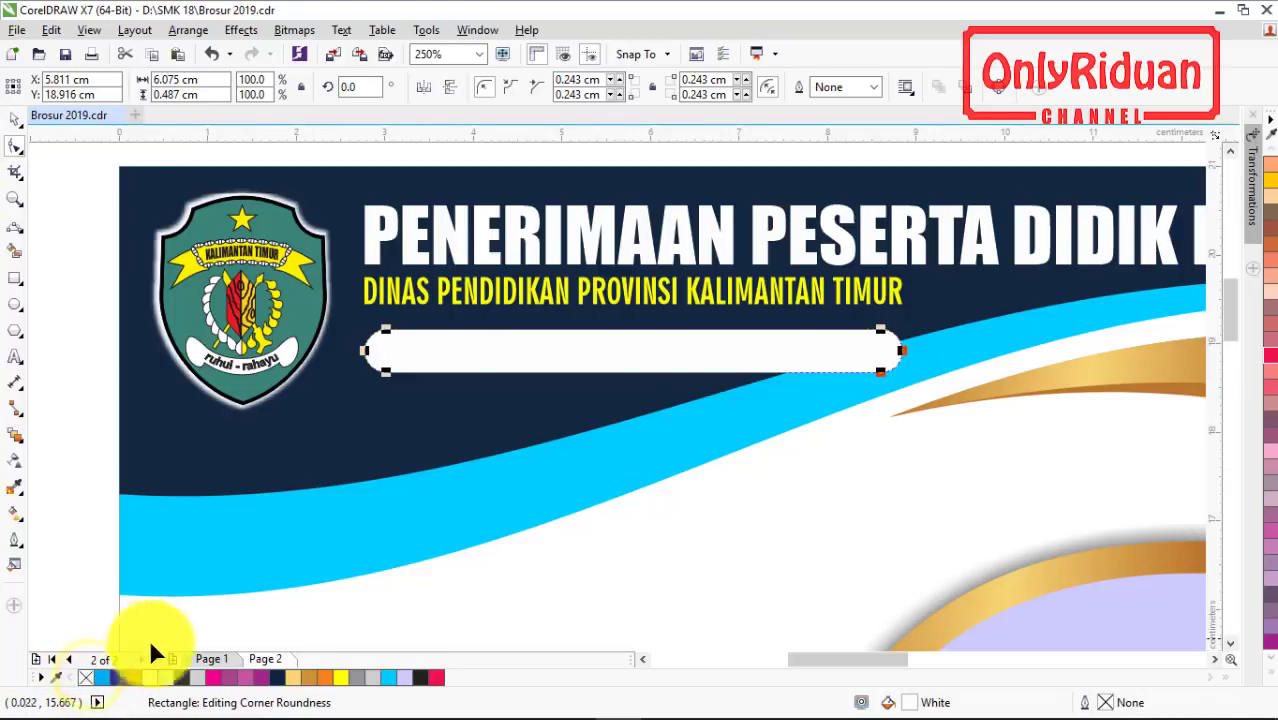
- Copy the text TAHUN PELAJARAN 2019/2020 from page 1 and paste it onto the white rounded rectangle on page 2
{"action": "left_click", "coordinate": [215, 658]}
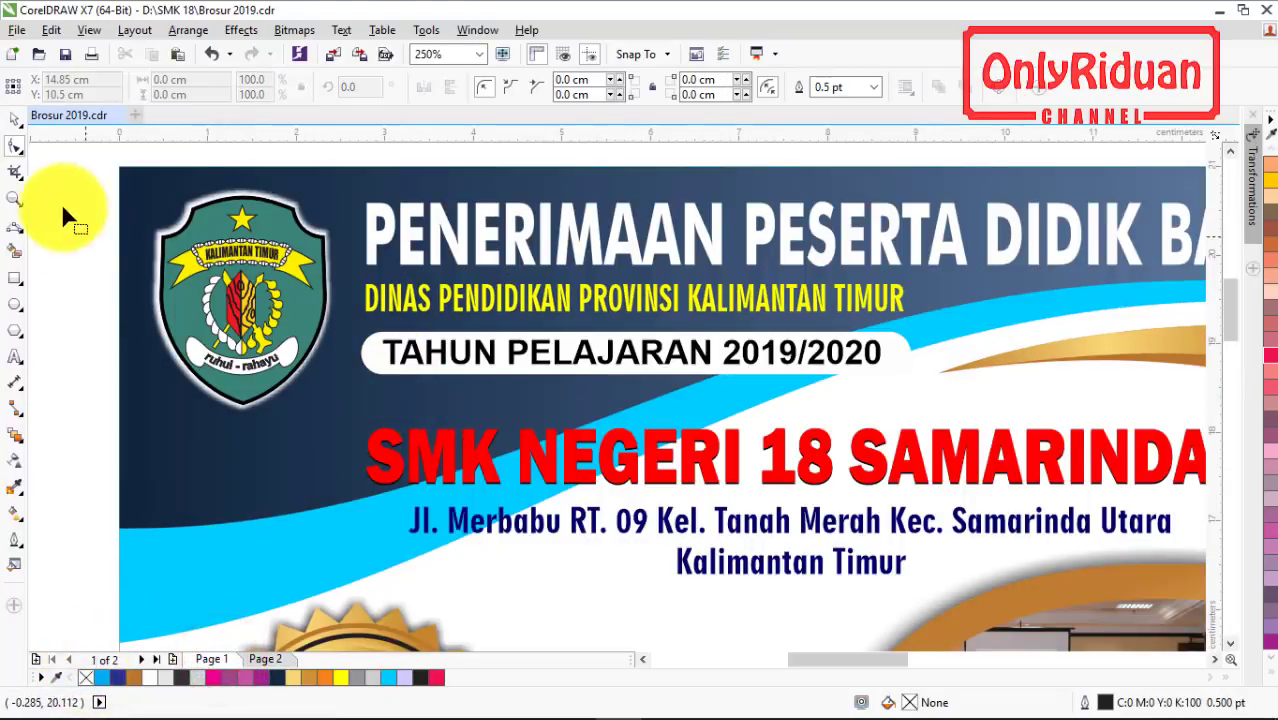
{"action": "left_click", "coordinate": [15, 122]}
{"action": "left_click", "coordinate": [416, 351]}
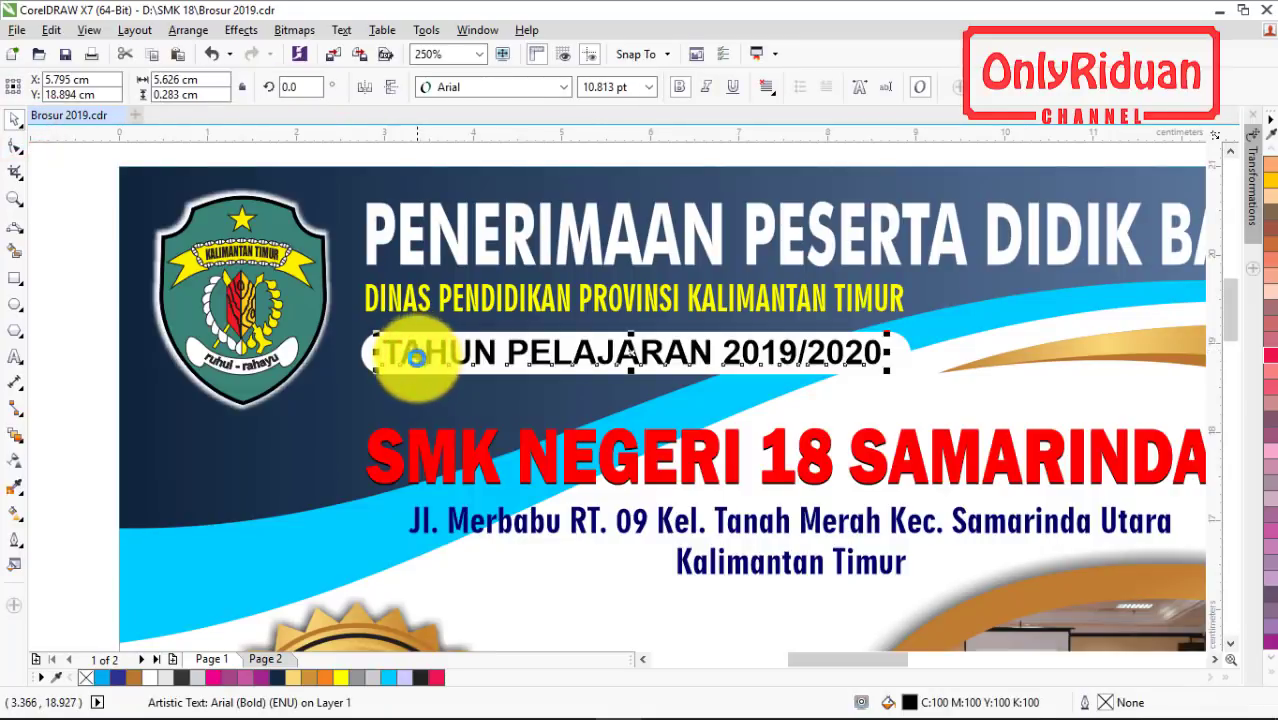
{"action": "left_click", "coordinate": [265, 658]}
{"action": "key", "text": "ctrl+v"}
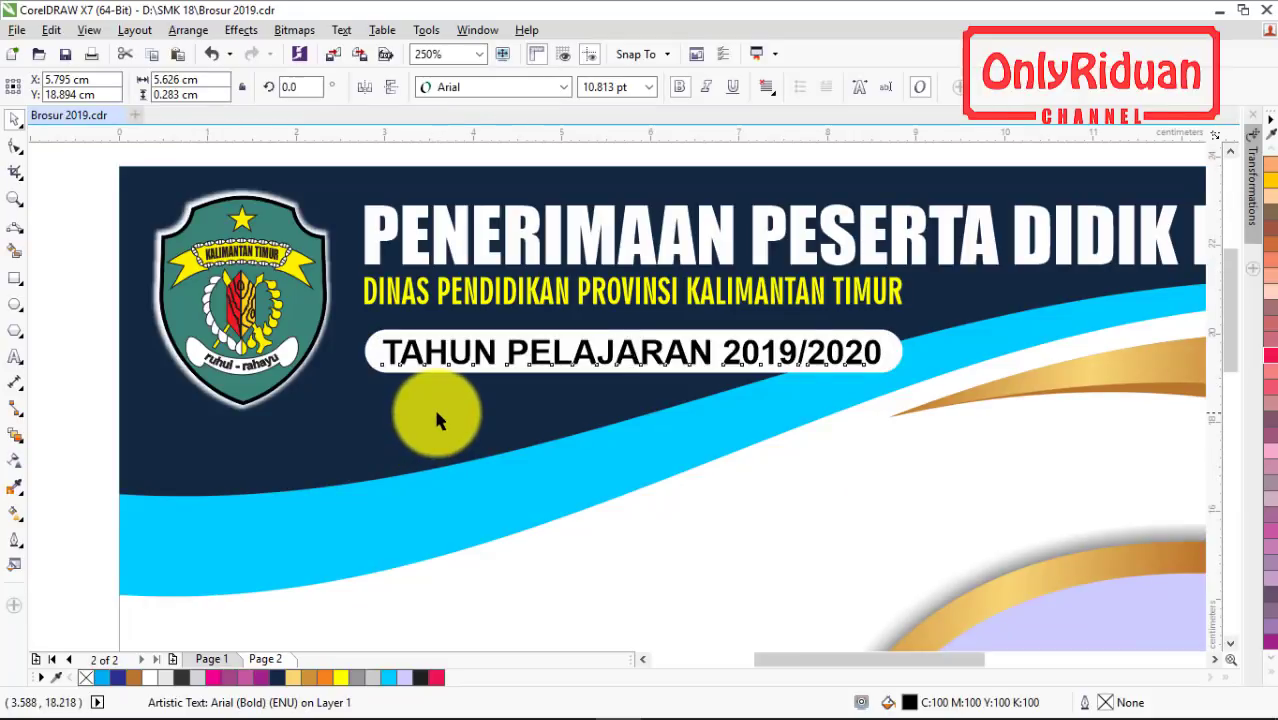
- Copy the red SMK NEGERI 18 SAMARINDA heading and its blue address lines from page 1 and paste them on page 2
{"action": "scroll", "coordinate": [433, 405], "scroll_direction": "down", "scroll_amount": 2}
{"action": "left_click", "coordinate": [225, 374]}
{"action": "left_click", "coordinate": [211, 658]}
{"action": "left_click_drag", "start_coordinate": [238, 398], "coordinate": [843, 508]}
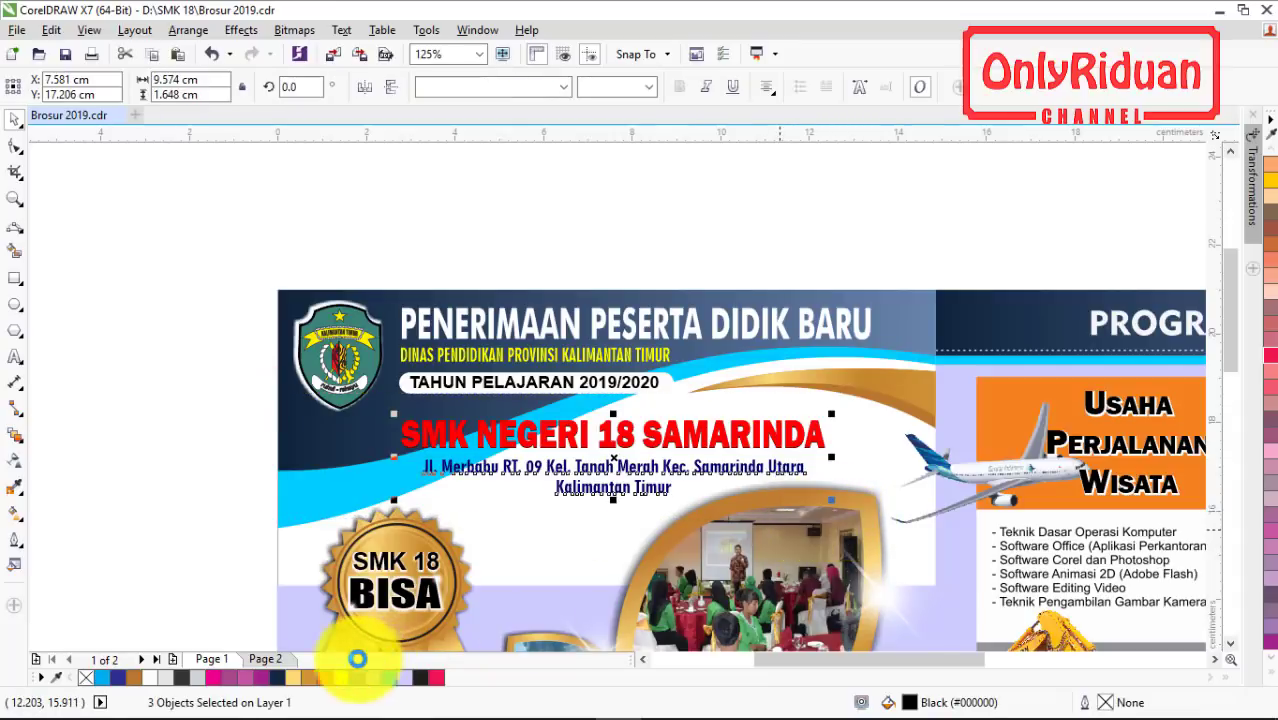
{"action": "left_click", "coordinate": [270, 658]}
{"action": "key", "text": "ctrl+v"}
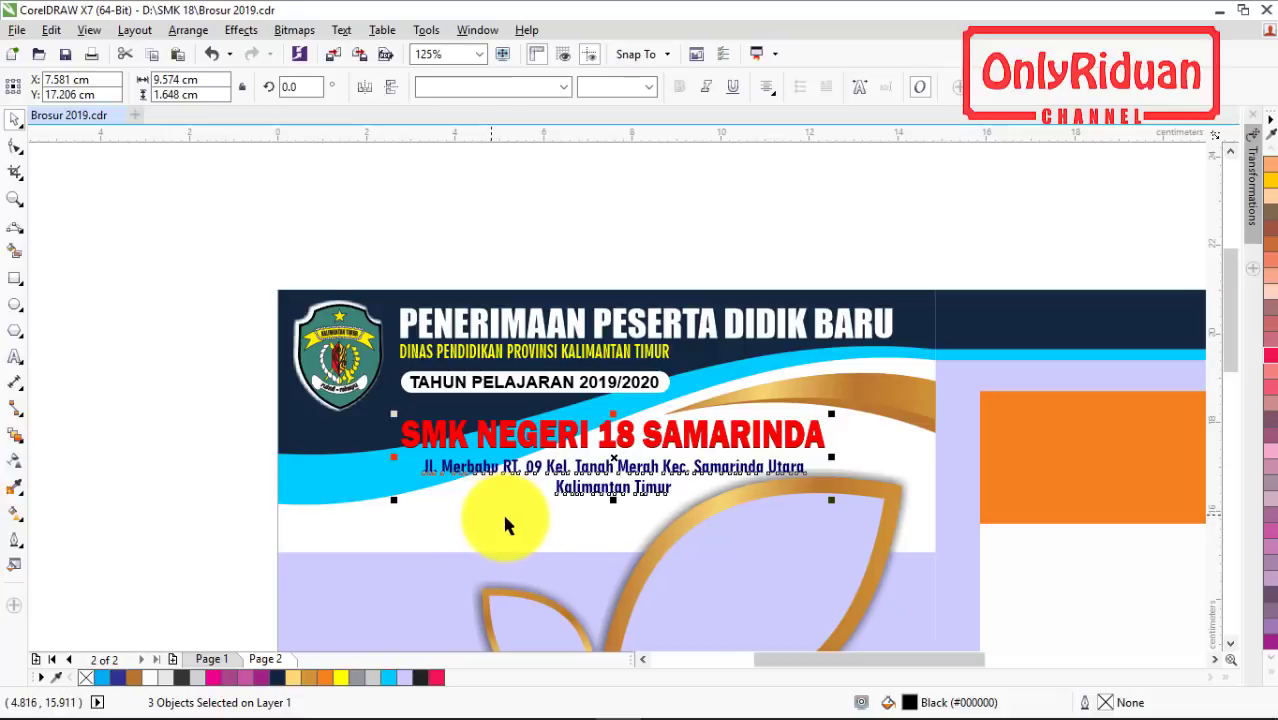
- Choose the pictures Awan, MM, TAB and UPW from the Brosur SMK folder for import into page 2
{"action": "left_click_drag", "start_coordinate": [1228, 298], "coordinate": [1232, 372]}
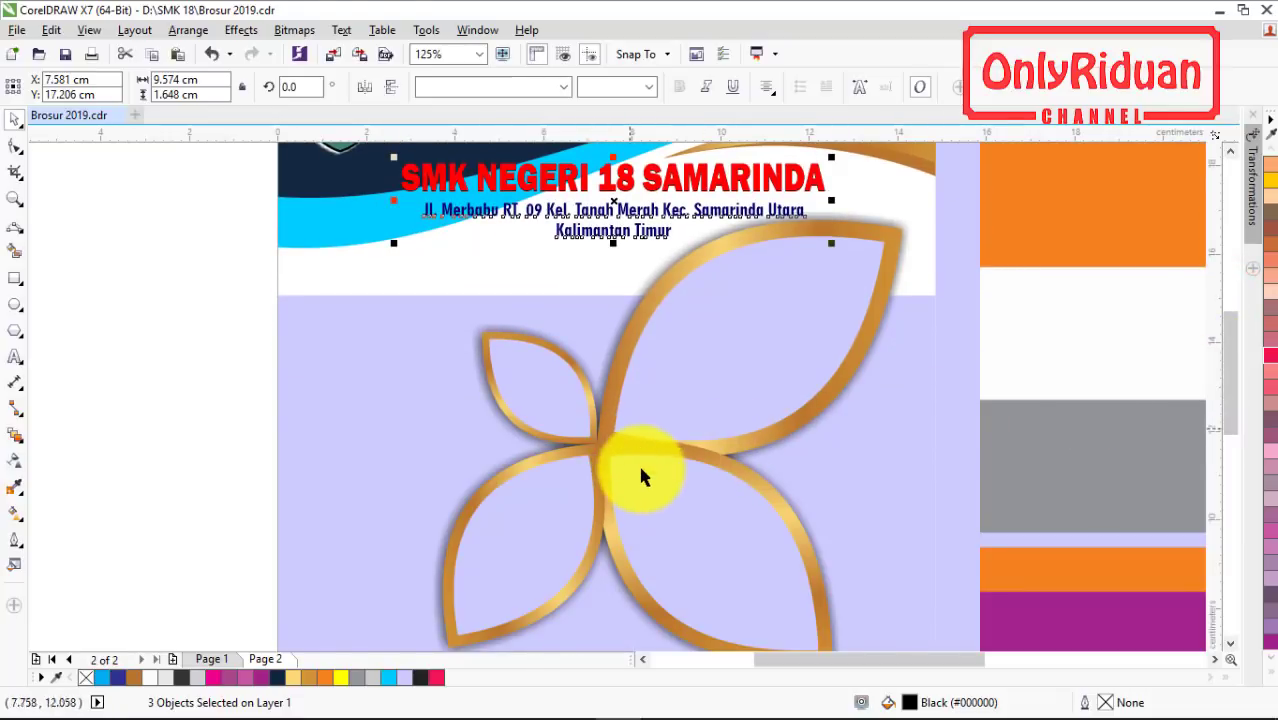
{"action": "scroll", "coordinate": [658, 380], "scroll_direction": "down", "scroll_amount": 1}
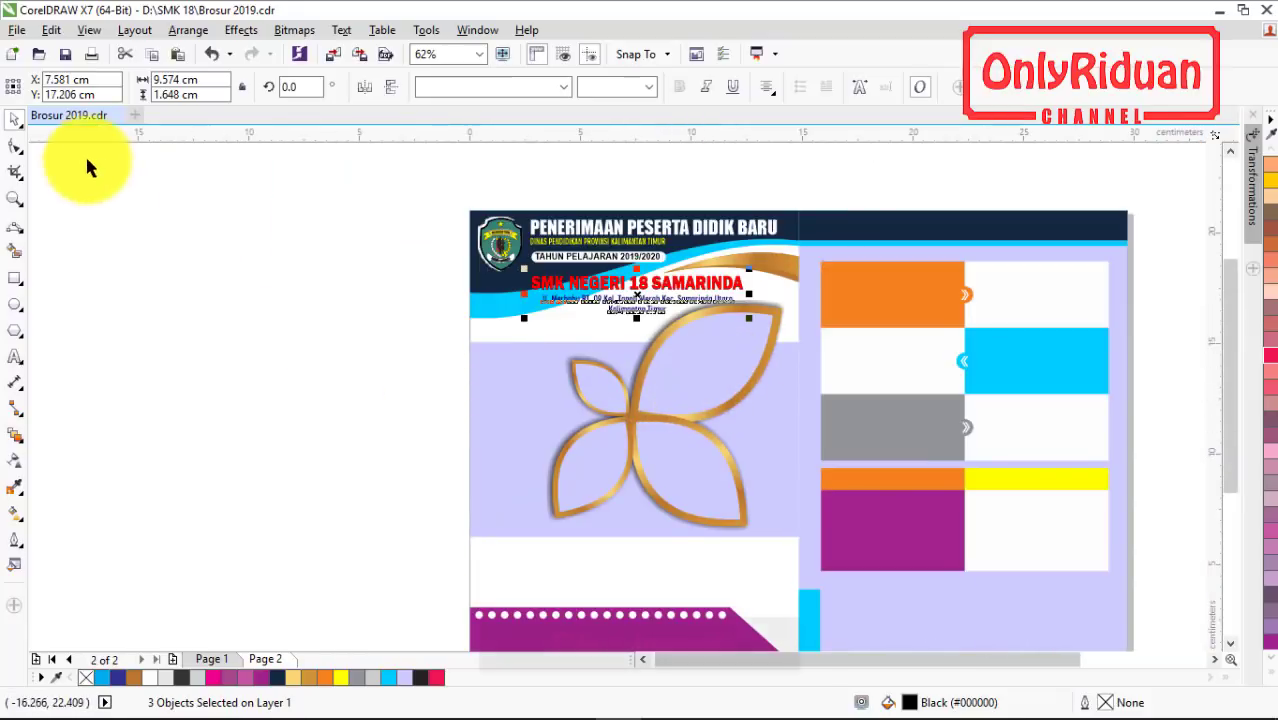
{"action": "left_click", "coordinate": [20, 33]}
{"action": "left_click", "coordinate": [52, 318]}
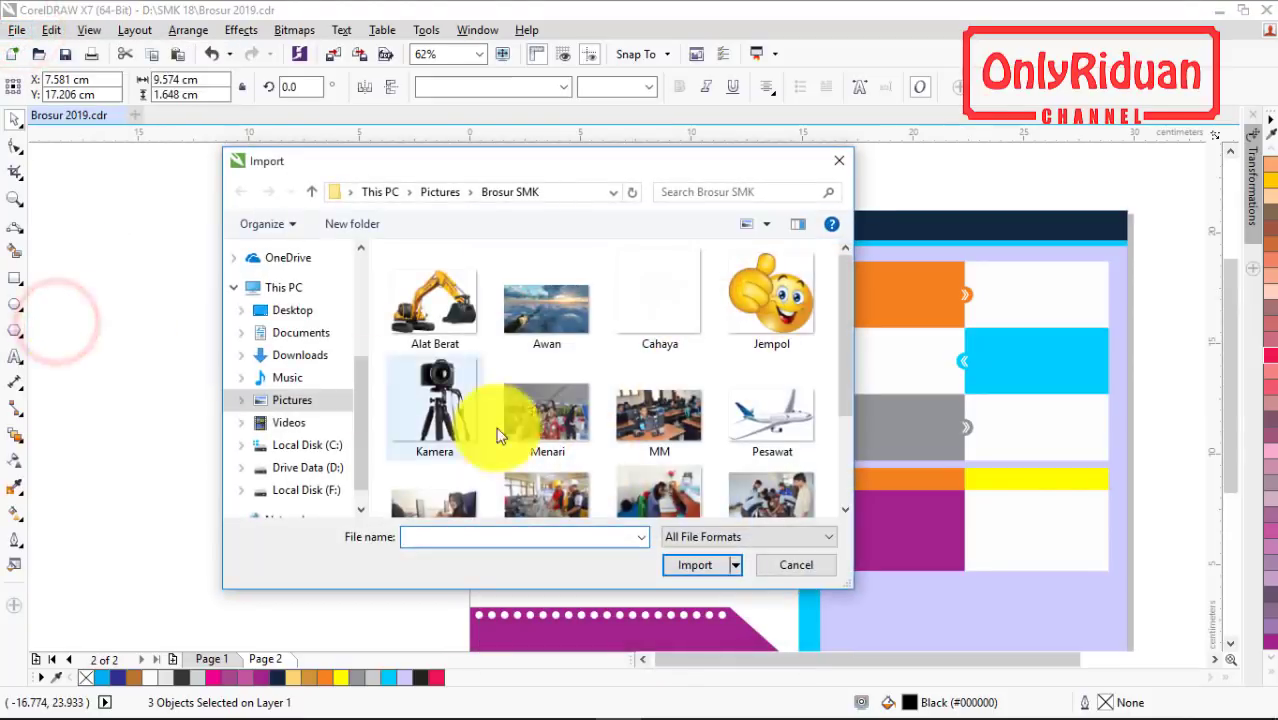
{"action": "left_click", "coordinate": [550, 318]}
{"action": "left_click", "coordinate": [650, 412], "text": "ctrl"}
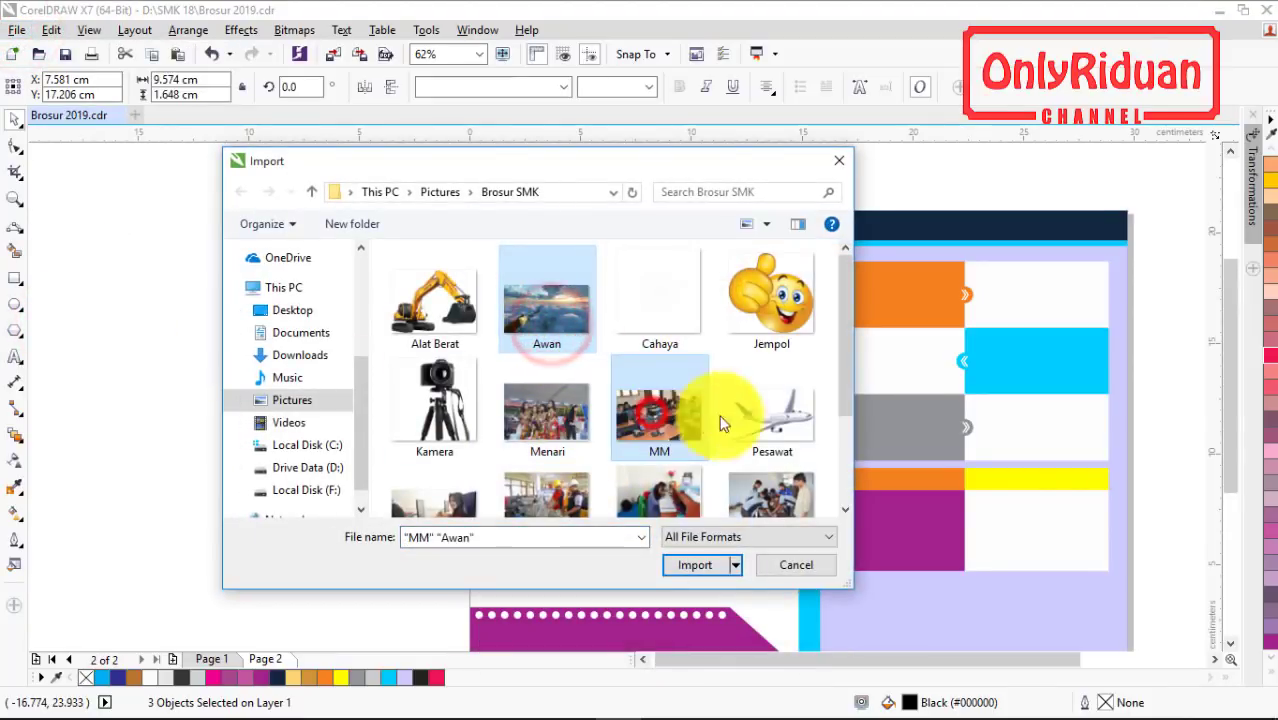
{"action": "left_click_drag", "start_coordinate": [847, 335], "coordinate": [850, 411]}
{"action": "left_click", "coordinate": [797, 415], "text": "ctrl"}
{"action": "left_click", "coordinate": [425, 472], "text": "ctrl"}
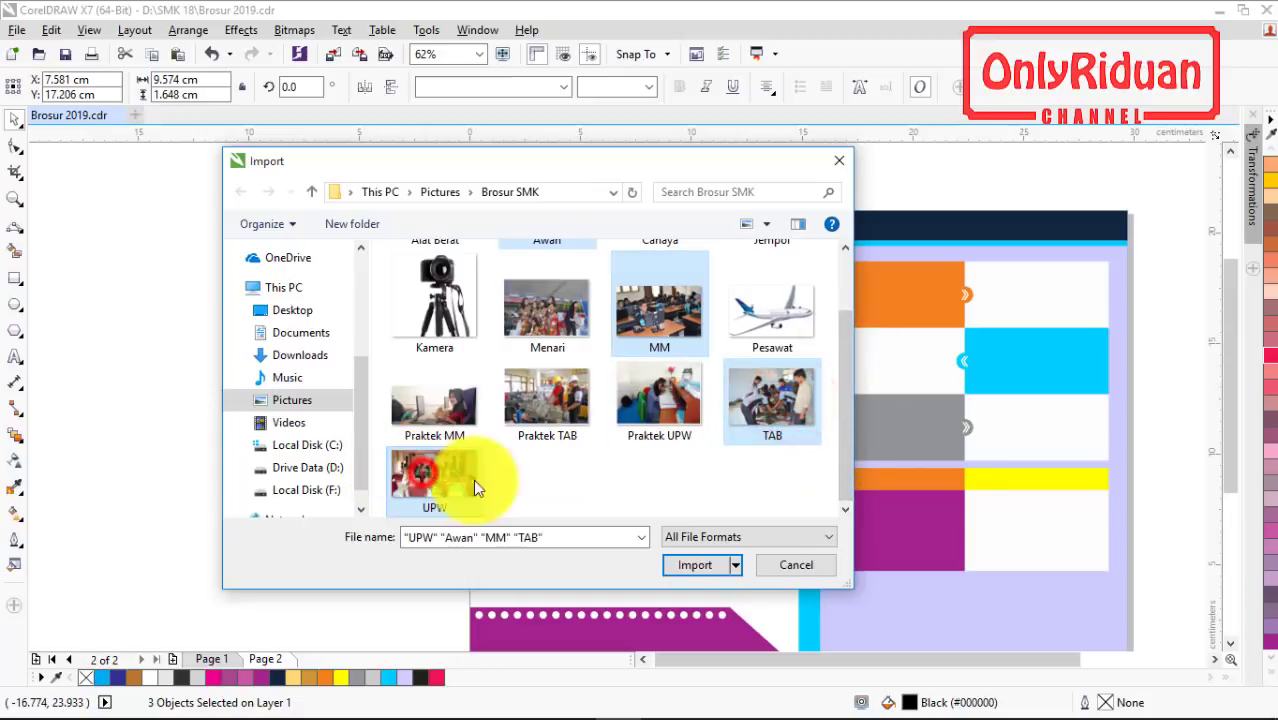
{"action": "left_click", "coordinate": [688, 566]}
- Place the four imported pictures in an overlapping diagonal row in the empty area beside page 2, with Awan about 9.69 by 5.45 cm
{"action": "left_click_drag", "start_coordinate": [171, 308], "coordinate": [383, 430]}
{"action": "left_click_drag", "start_coordinate": [224, 351], "coordinate": [430, 474]}
{"action": "left_click_drag", "start_coordinate": [271, 384], "coordinate": [468, 520]}
{"action": "left_click_drag", "start_coordinate": [314, 424], "coordinate": [524, 545]}
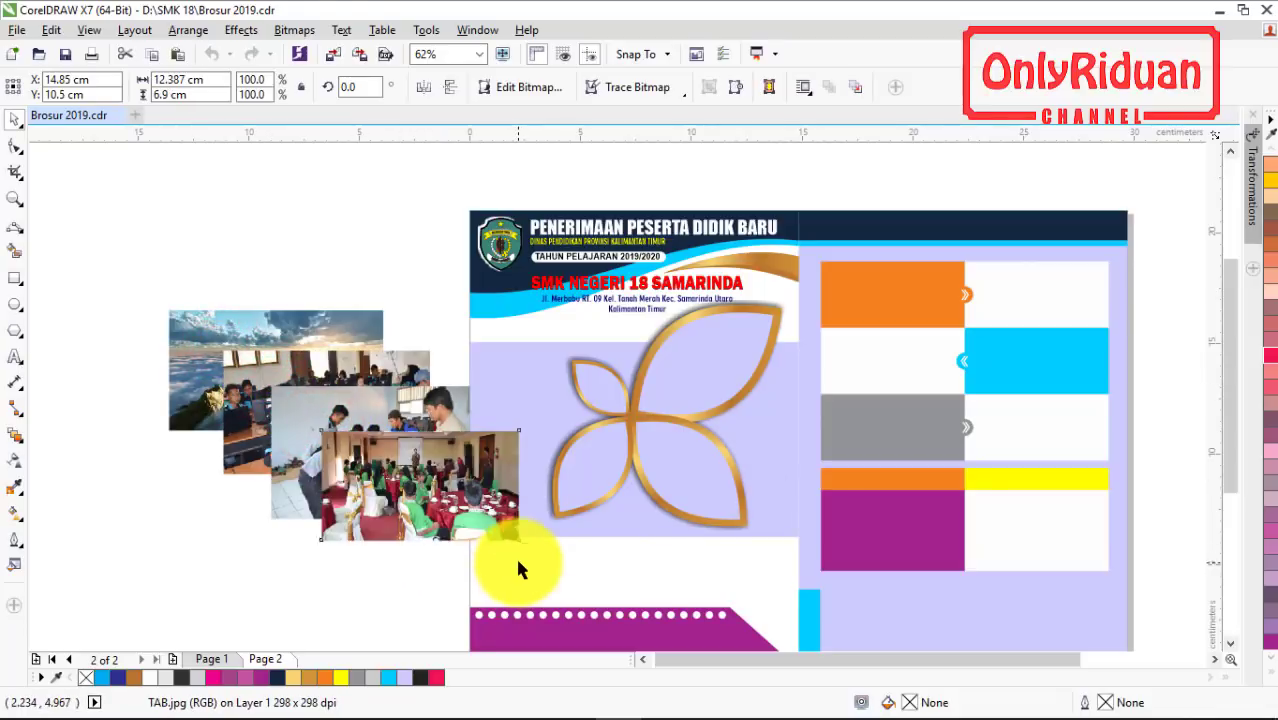
- Resize the UPW picture to about 9.61 by 5.35 cm and PowerClip it inside the large upper-right petal
{"action": "left_click_drag", "start_coordinate": [527, 427], "coordinate": [540, 415]}
{"action": "left_click_drag", "start_coordinate": [482, 492], "coordinate": [453, 472]}
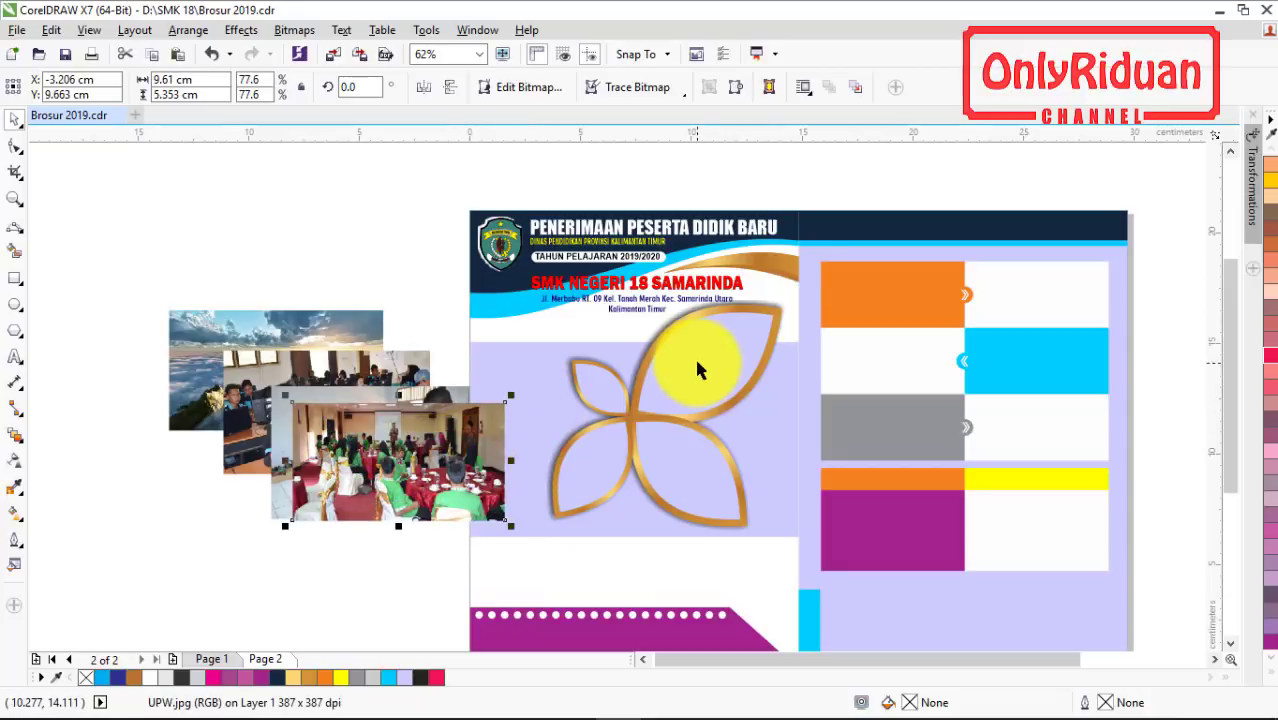
{"action": "right_click", "coordinate": [434, 444]}
{"action": "left_click", "coordinate": [513, 201]}
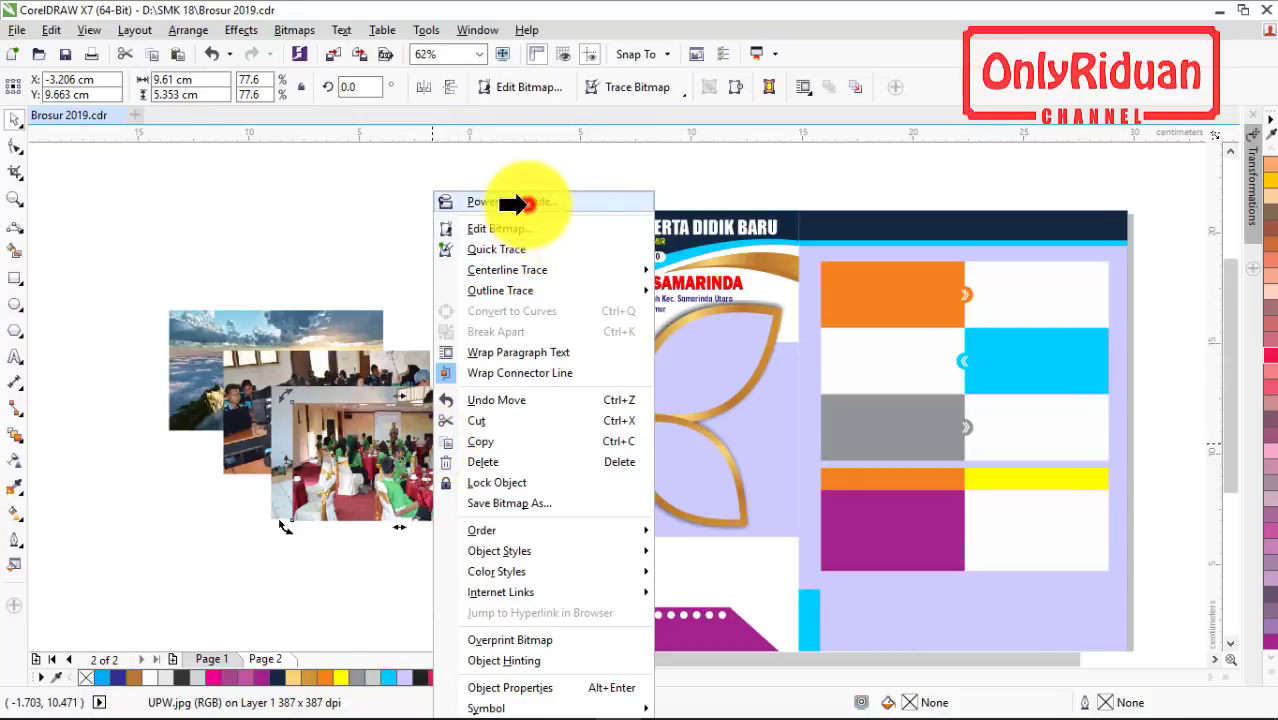
{"action": "left_click", "coordinate": [708, 358]}
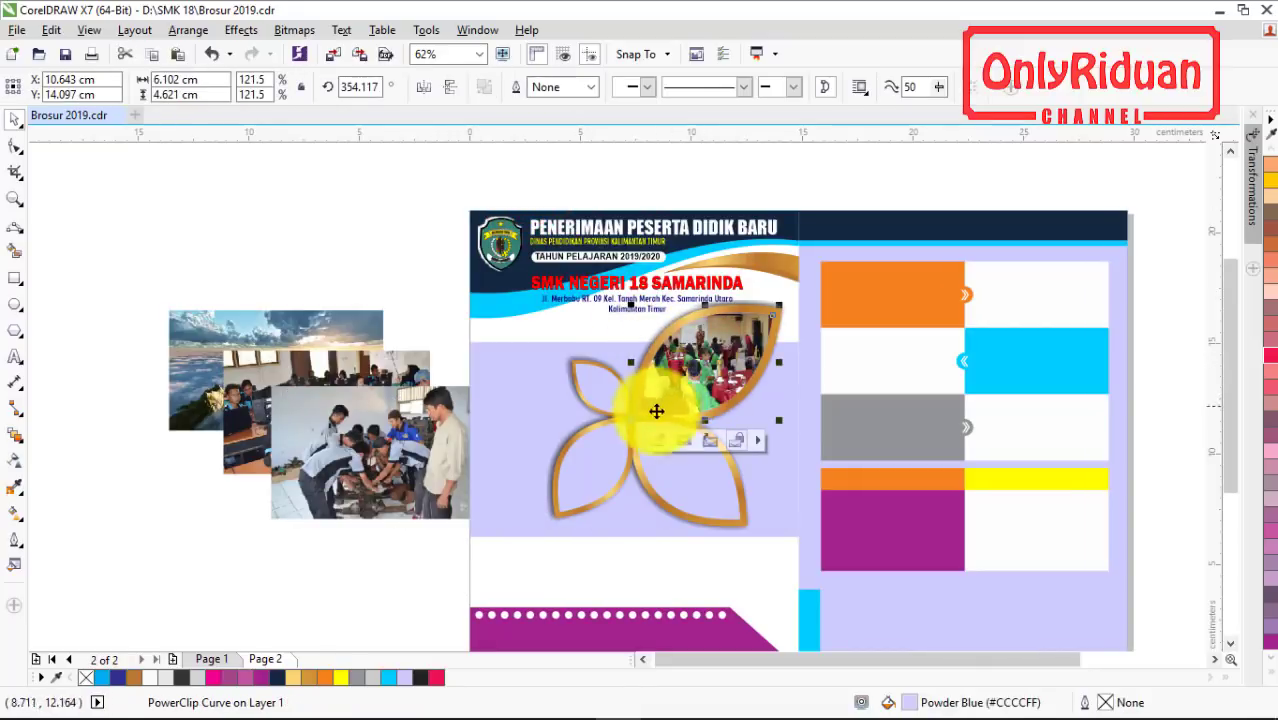
- Shrink the TAB picture to about 6.65 by 4.46 cm and PowerClip it inside the lower-left petal
{"action": "left_click", "coordinate": [394, 447]}
{"action": "left_click_drag", "start_coordinate": [476, 523], "coordinate": [429, 492]}
{"action": "left_click_drag", "start_coordinate": [372, 447], "coordinate": [412, 490]}
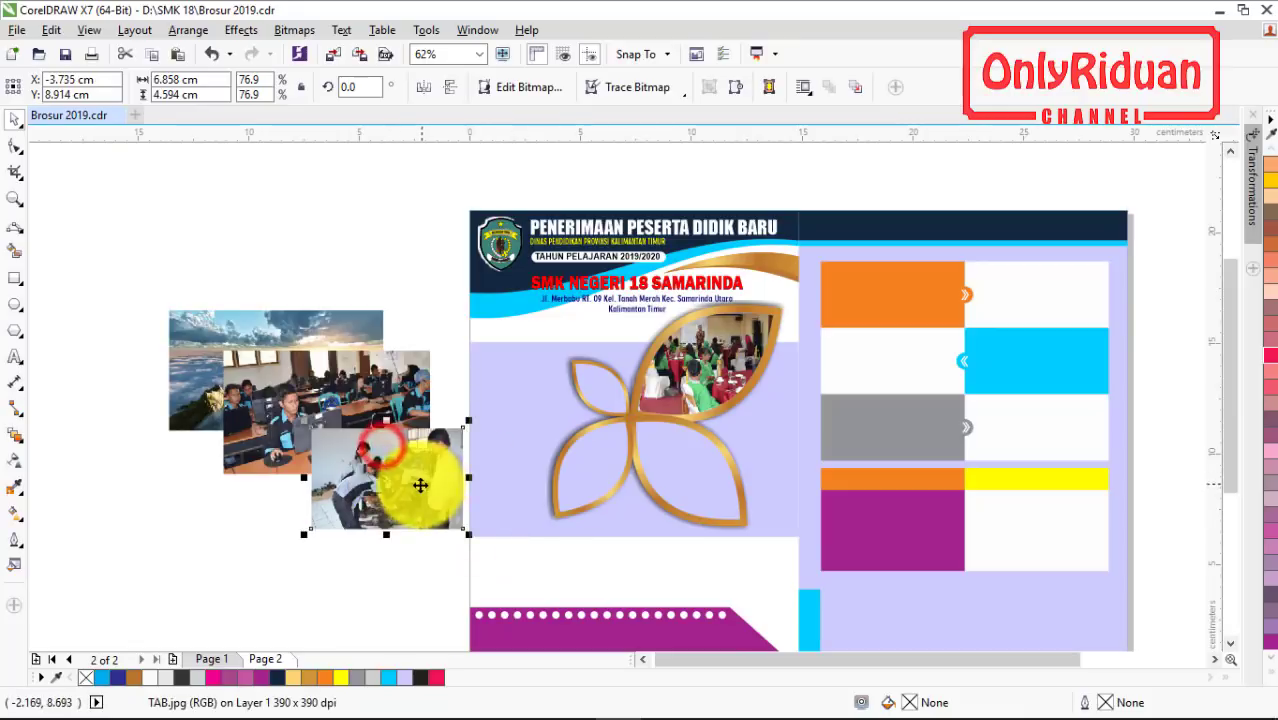
{"action": "left_click_drag", "start_coordinate": [306, 424], "coordinate": [310, 428]}
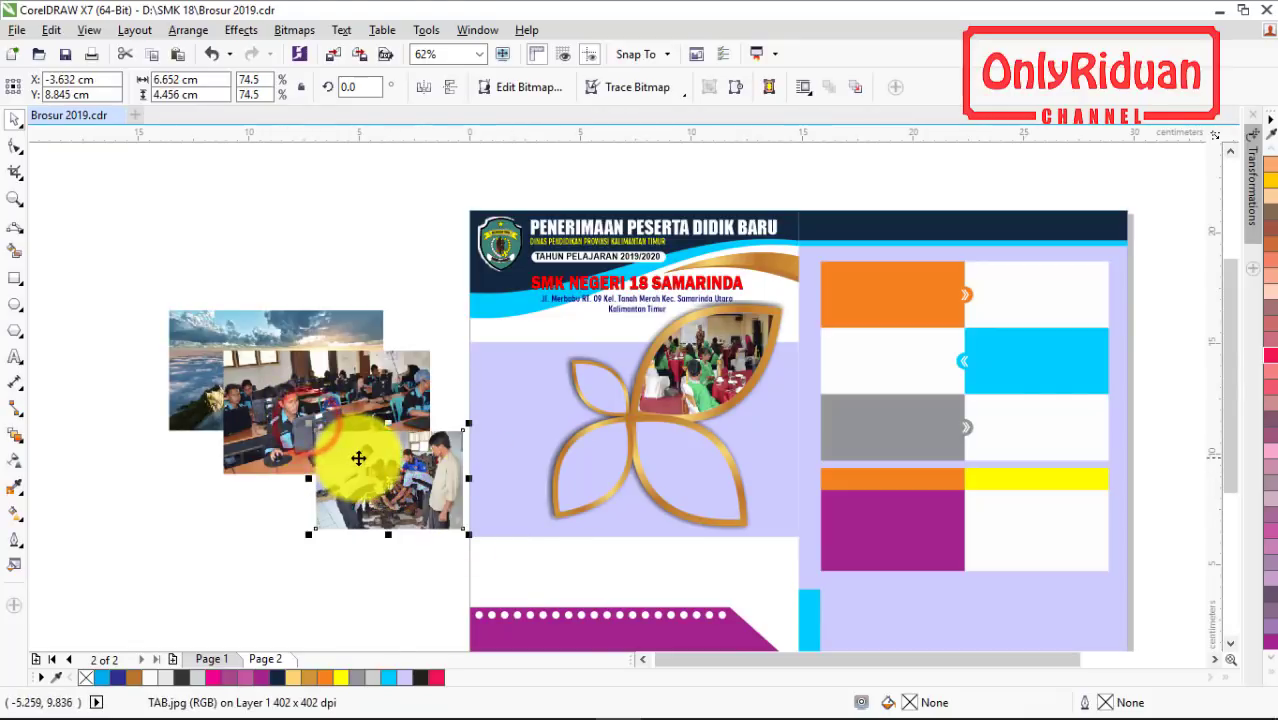
{"action": "right_click", "coordinate": [357, 456]}
{"action": "left_click", "coordinate": [428, 203]}
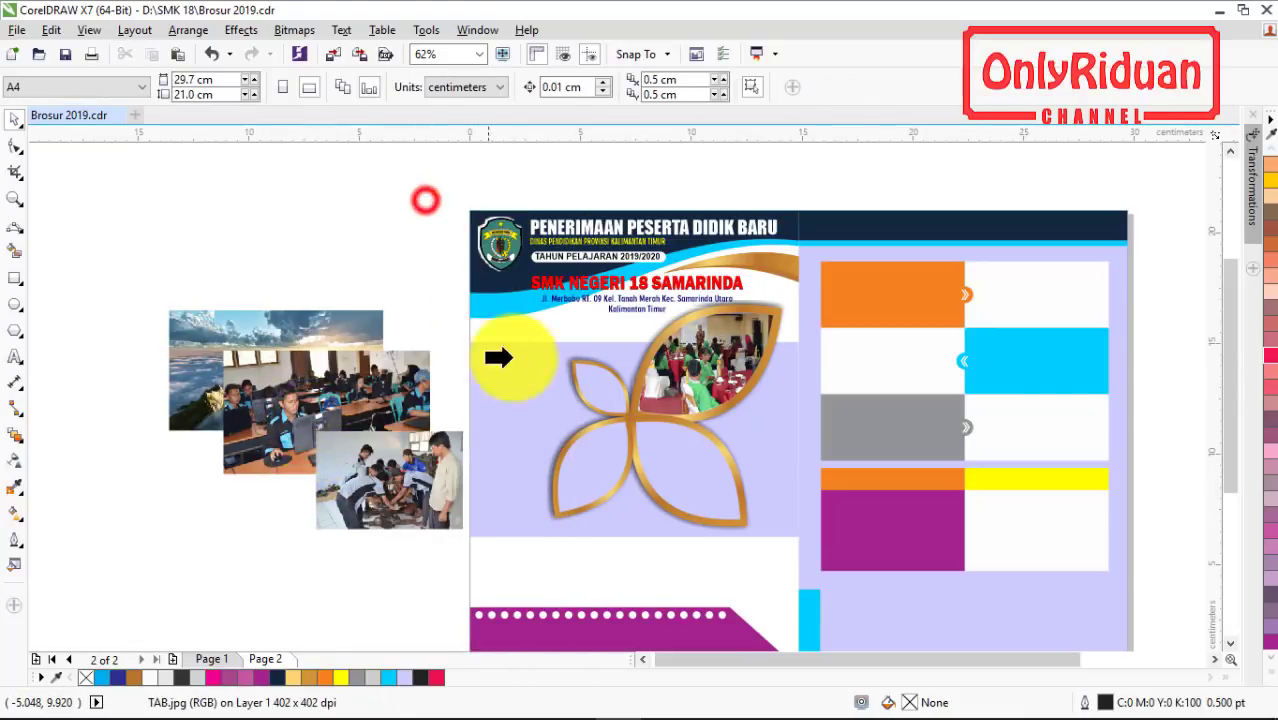
{"action": "left_click", "coordinate": [580, 462]}
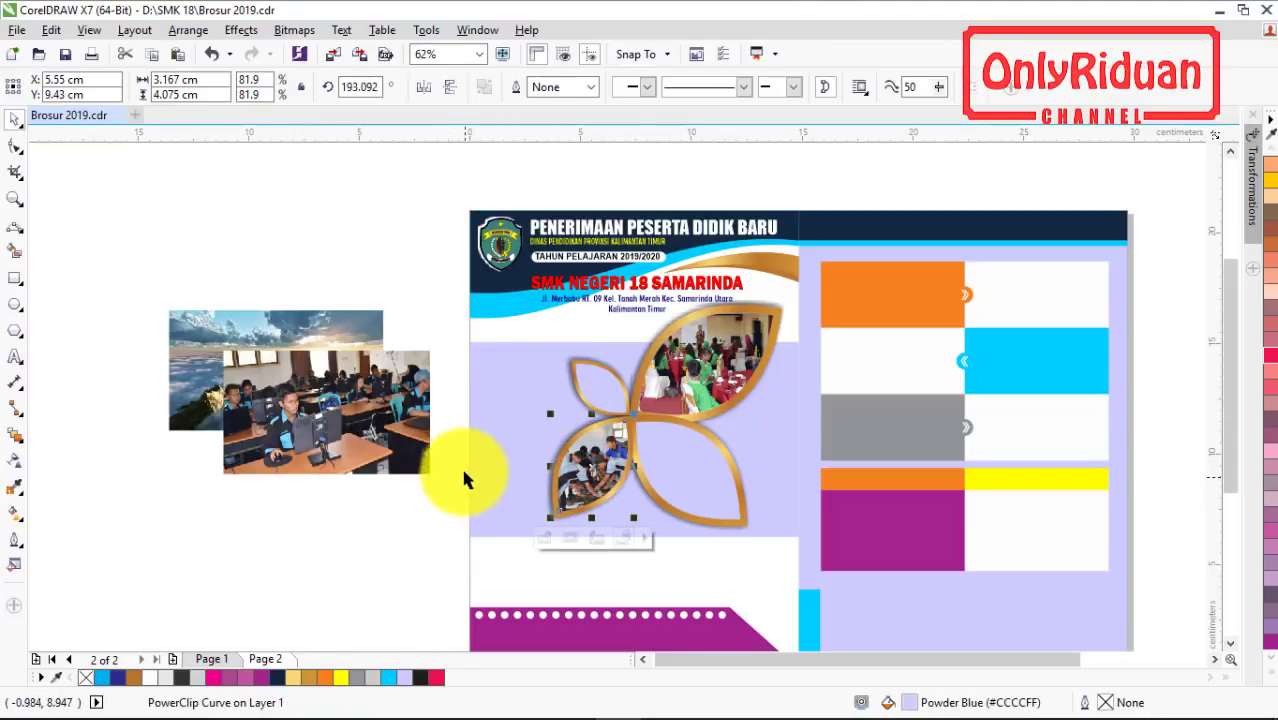
- Shrink the MM picture to about 8.58 by 5.14 cm and PowerClip it inside the lower-right petal
{"action": "left_click", "coordinate": [338, 414]}
{"action": "left_click_drag", "start_coordinate": [350, 414], "coordinate": [307, 462]}
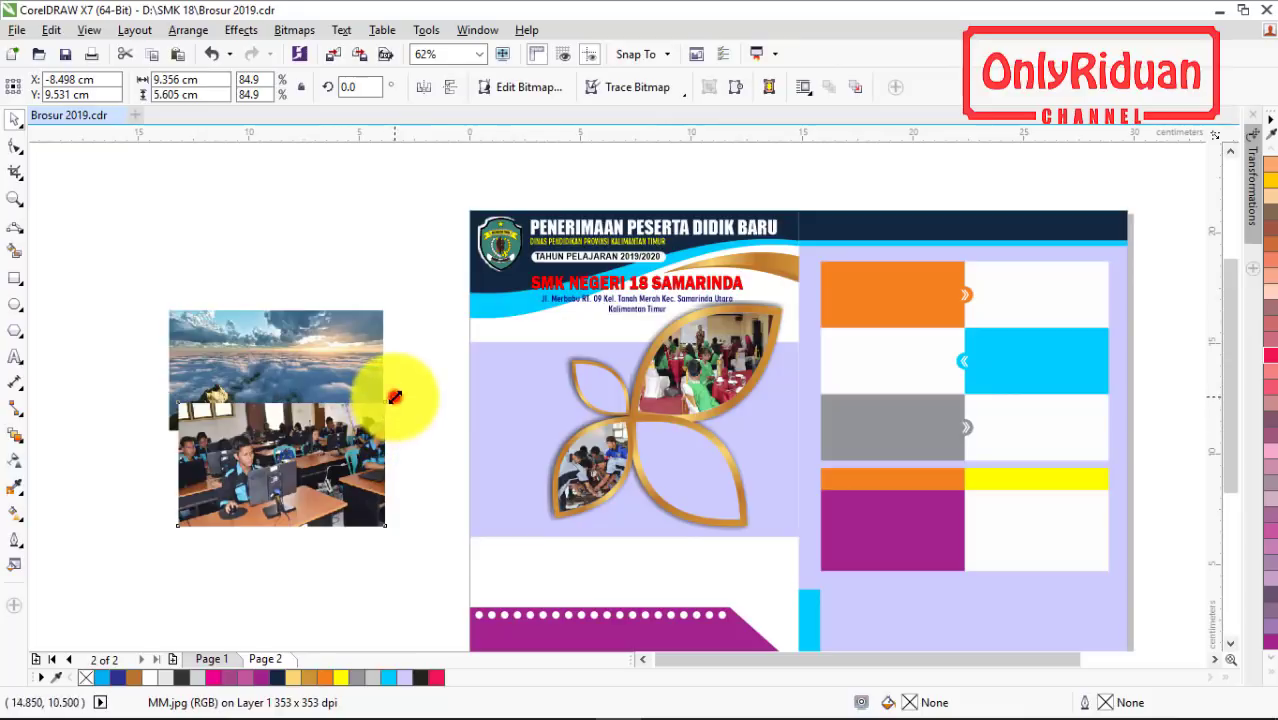
{"action": "left_click_drag", "start_coordinate": [395, 397], "coordinate": [375, 408]}
{"action": "right_click", "coordinate": [317, 443]}
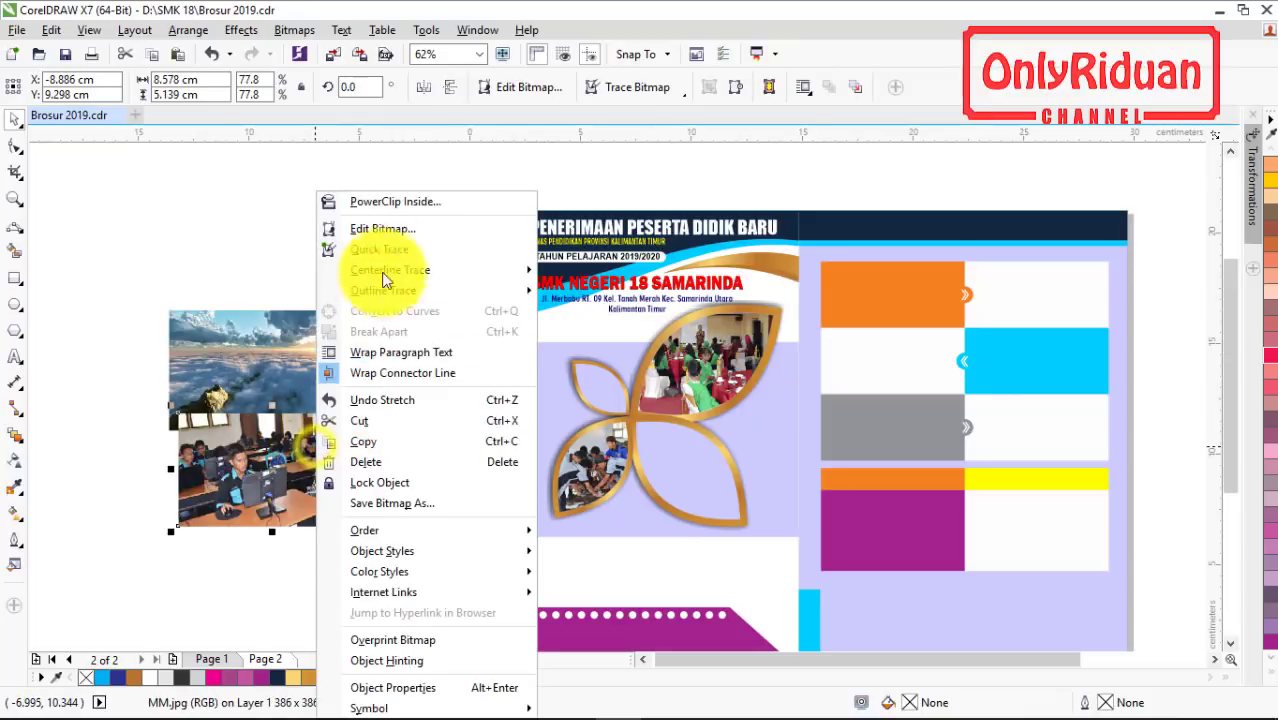
{"action": "left_click", "coordinate": [379, 203]}
{"action": "left_click", "coordinate": [665, 462]}
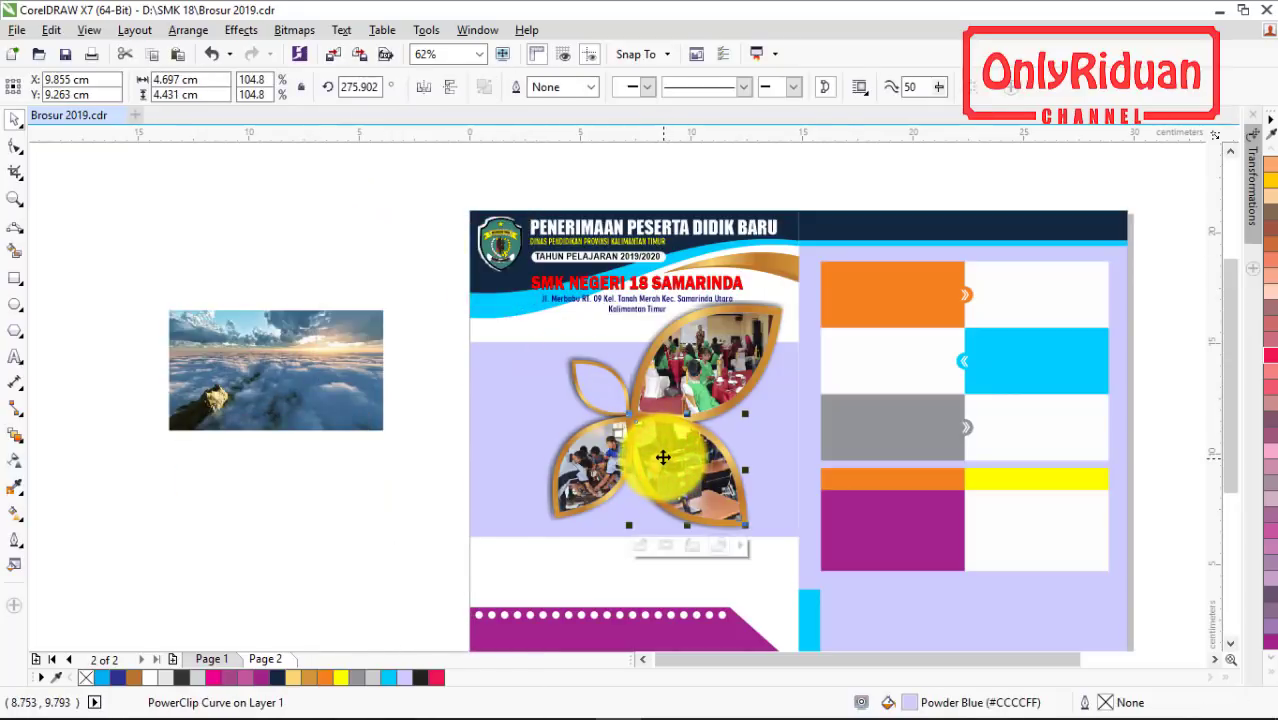
- Shrink the Awan picture to about 6.82 by 3.83 cm and PowerClip it inside the small upper-left petal
{"action": "left_click", "coordinate": [357, 367]}
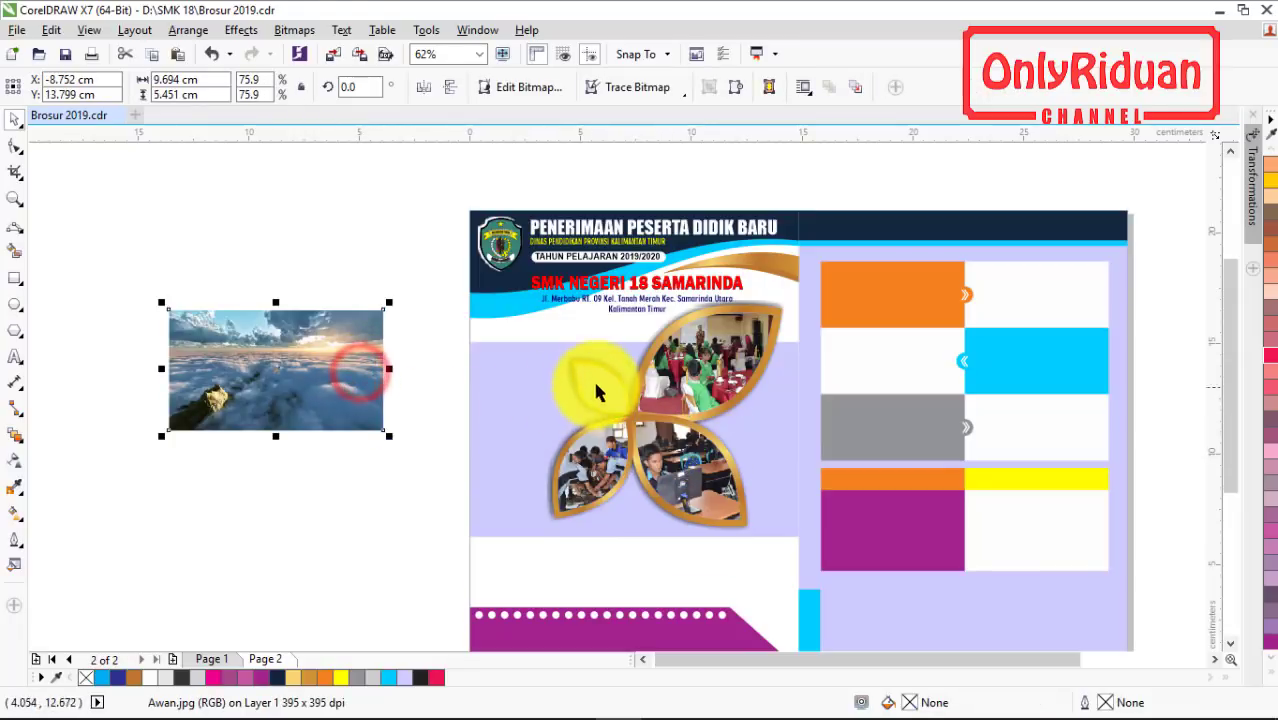
{"action": "left_click_drag", "start_coordinate": [389, 436], "coordinate": [327, 400]}
{"action": "right_click", "coordinate": [278, 348]}
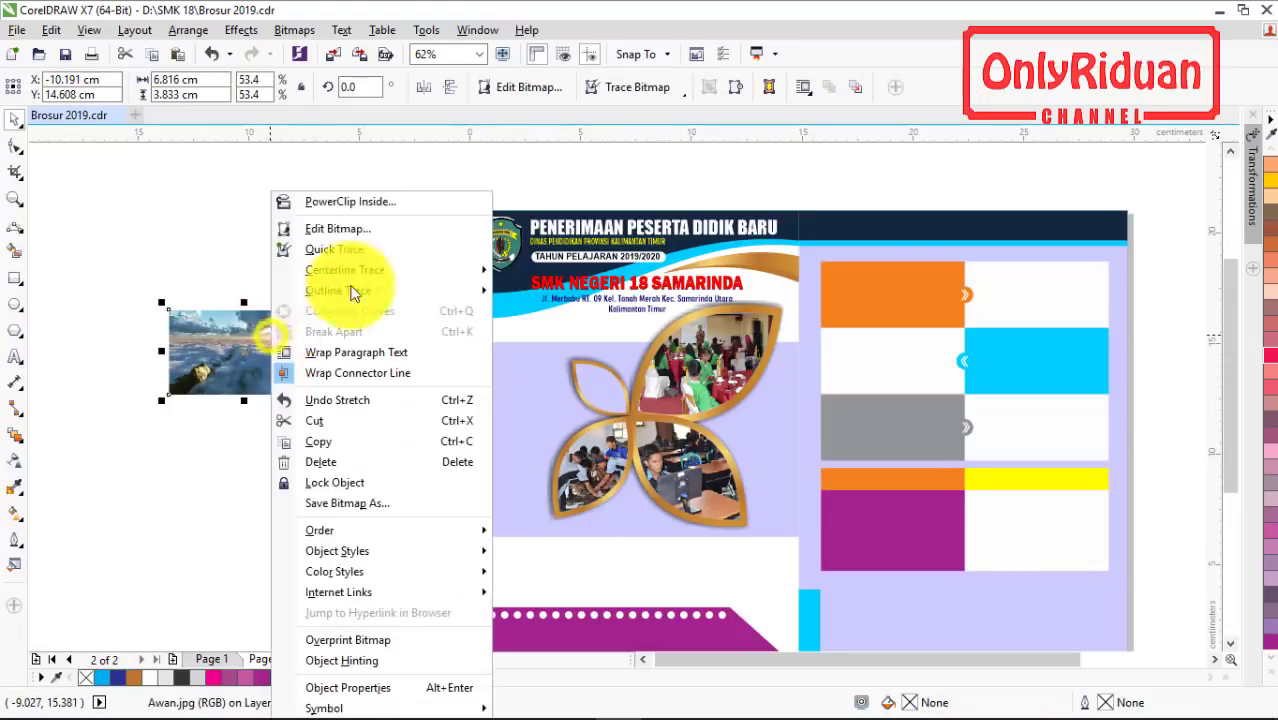
{"action": "left_click", "coordinate": [350, 202]}
{"action": "left_click", "coordinate": [592, 380]}
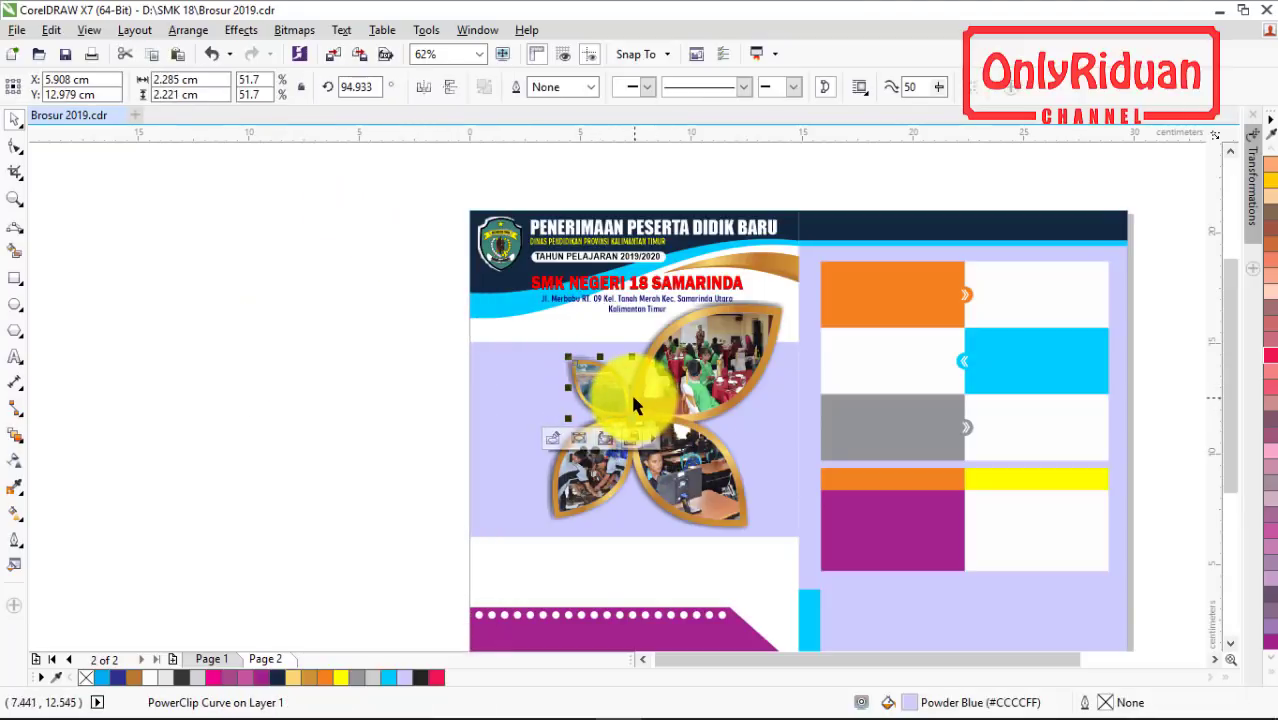
- Edit the small petal's PowerClip contents, shrinking the Awan picture to about 4.29 by 2.41 cm and shifting it so the sunrise fills the petal
{"action": "scroll", "coordinate": [631, 391], "scroll_direction": "up", "scroll_amount": 4}
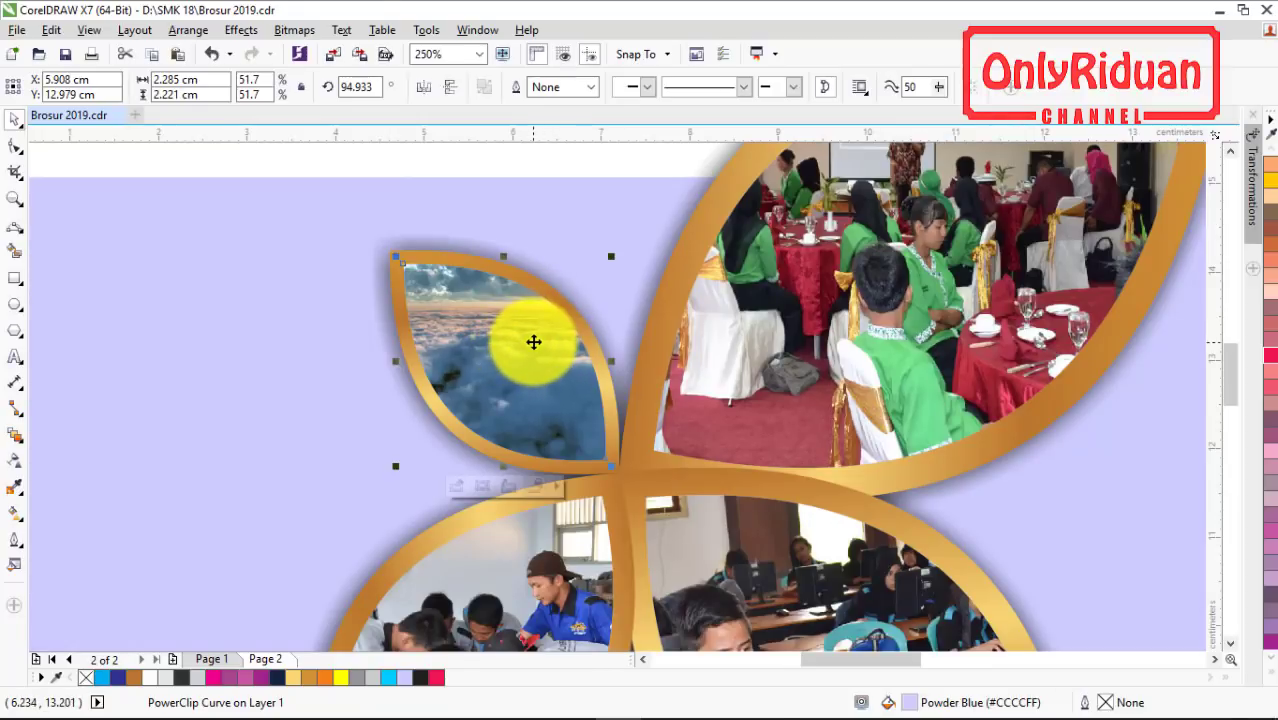
{"action": "right_click", "coordinate": [533, 342]}
{"action": "left_click", "coordinate": [601, 228]}
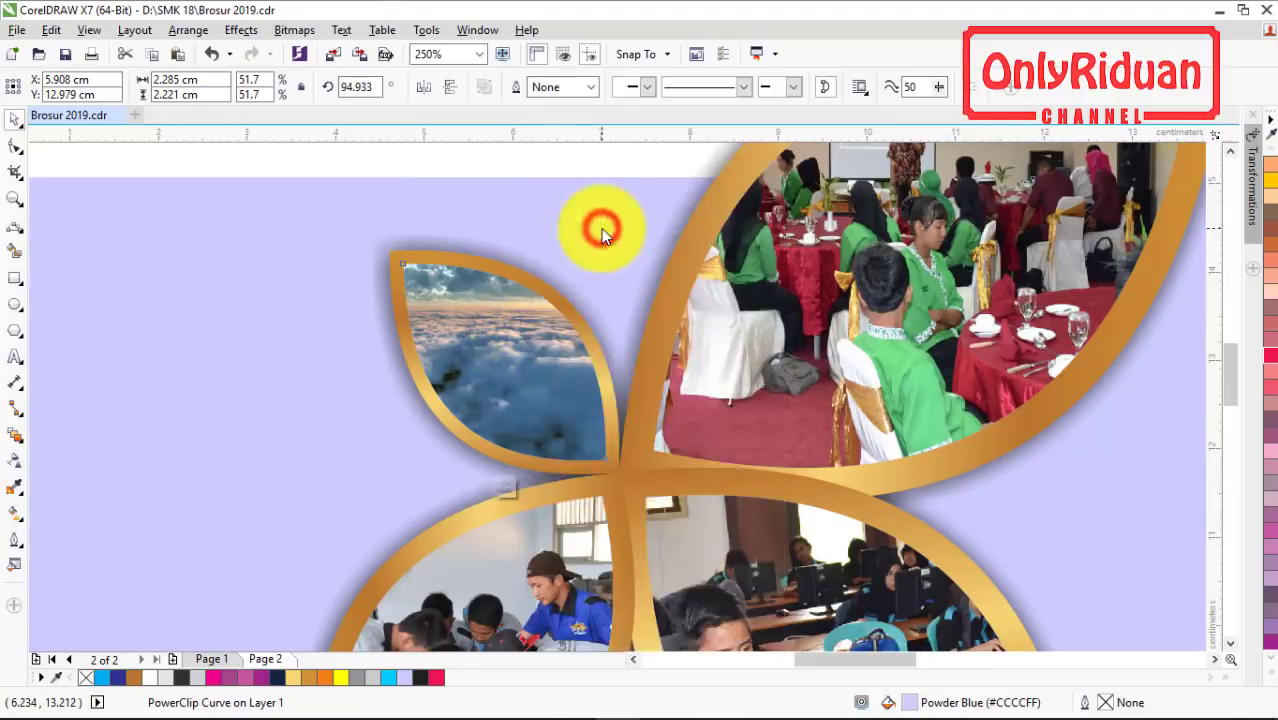
{"action": "left_click_drag", "start_coordinate": [685, 342], "coordinate": [585, 342]}
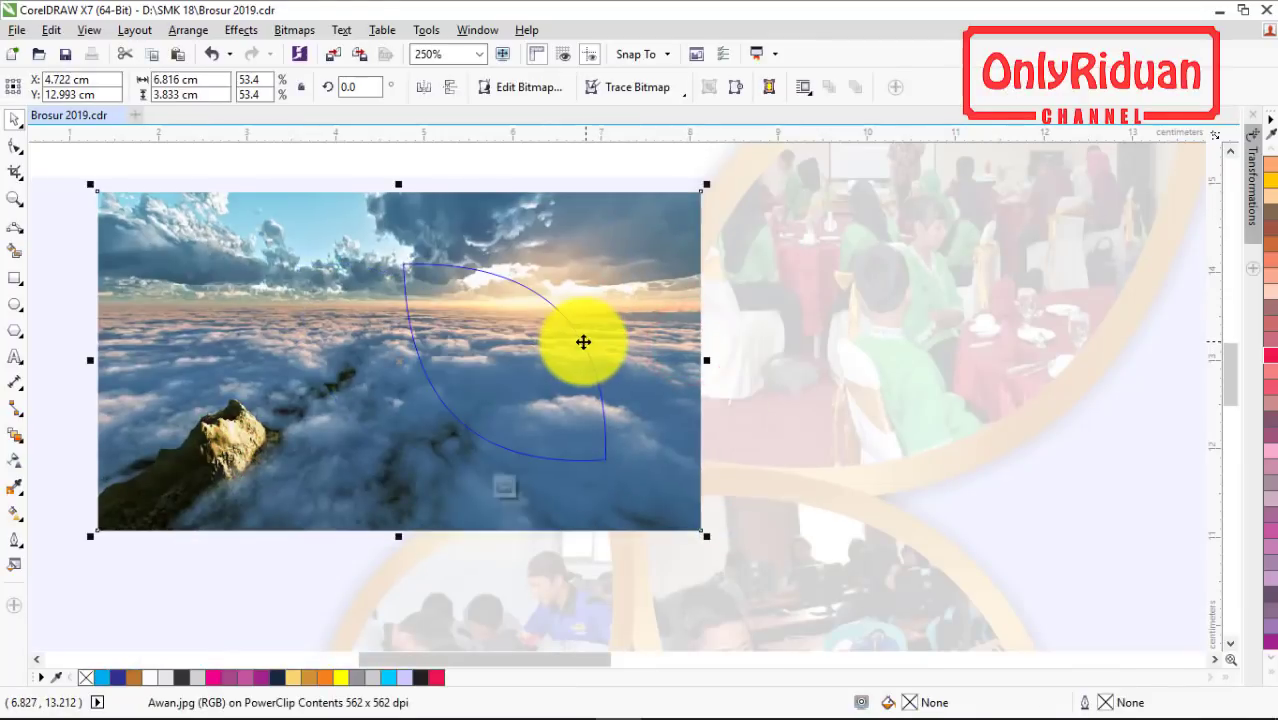
{"action": "left_click_drag", "start_coordinate": [91, 534], "coordinate": [205, 470]}
{"action": "left_click_drag", "start_coordinate": [204, 184], "coordinate": [313, 245]}
{"action": "left_click_drag", "start_coordinate": [642, 340], "coordinate": [590, 322]}
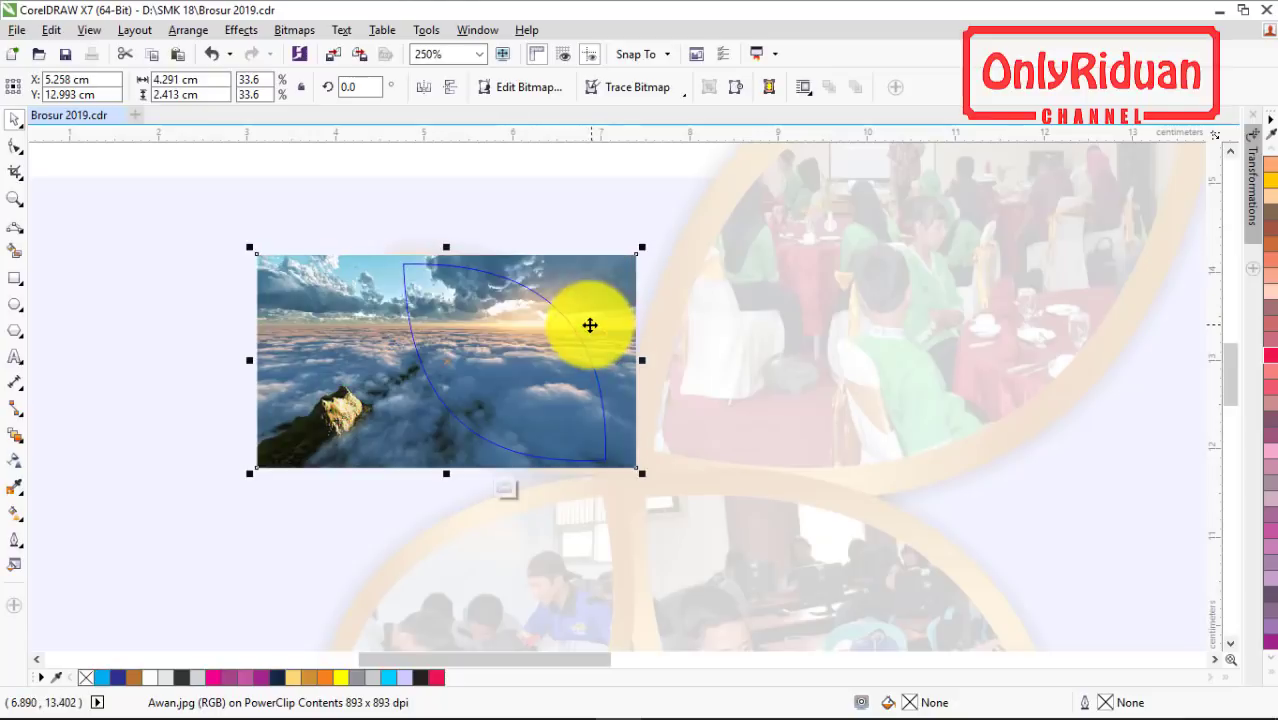
{"action": "right_click", "coordinate": [522, 329]}
{"action": "left_click", "coordinate": [590, 289]}
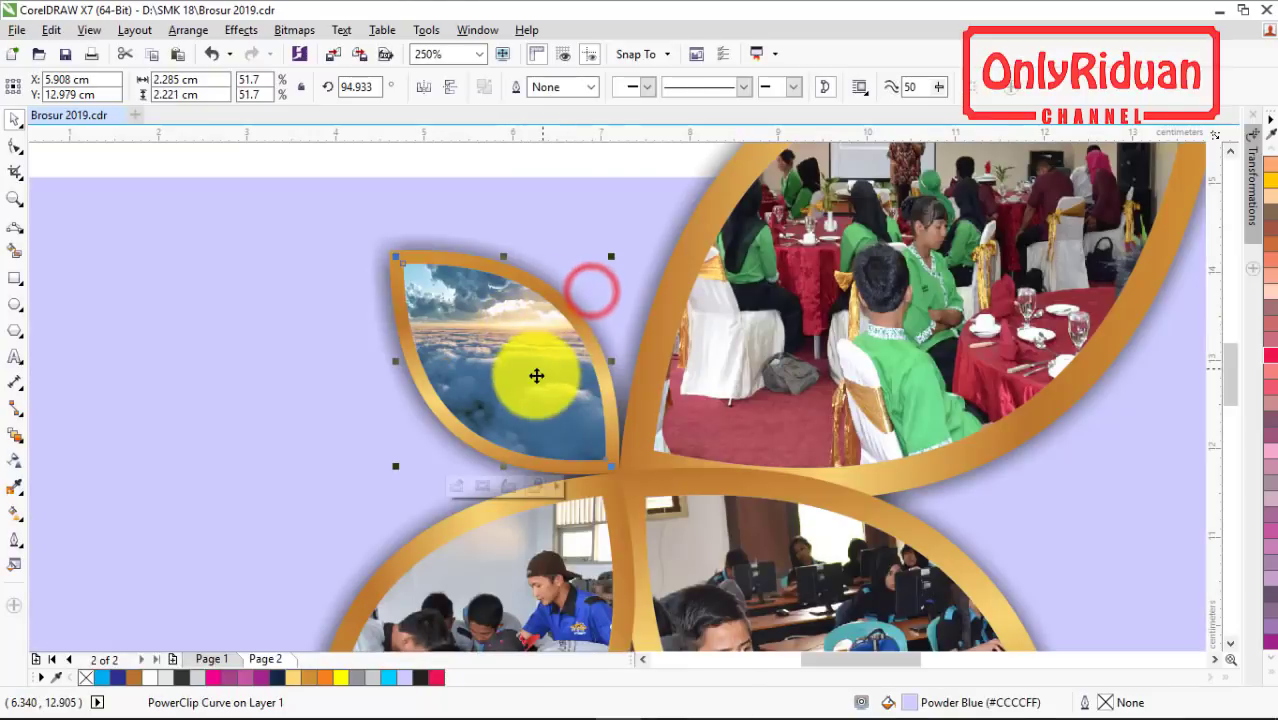
- Copy the gold SMK 18 BISA badge with its ribbon and yellow text from page 1 and paste it beside the petals on page 2
{"action": "scroll", "coordinate": [580, 371], "scroll_direction": "down", "scroll_amount": 3}
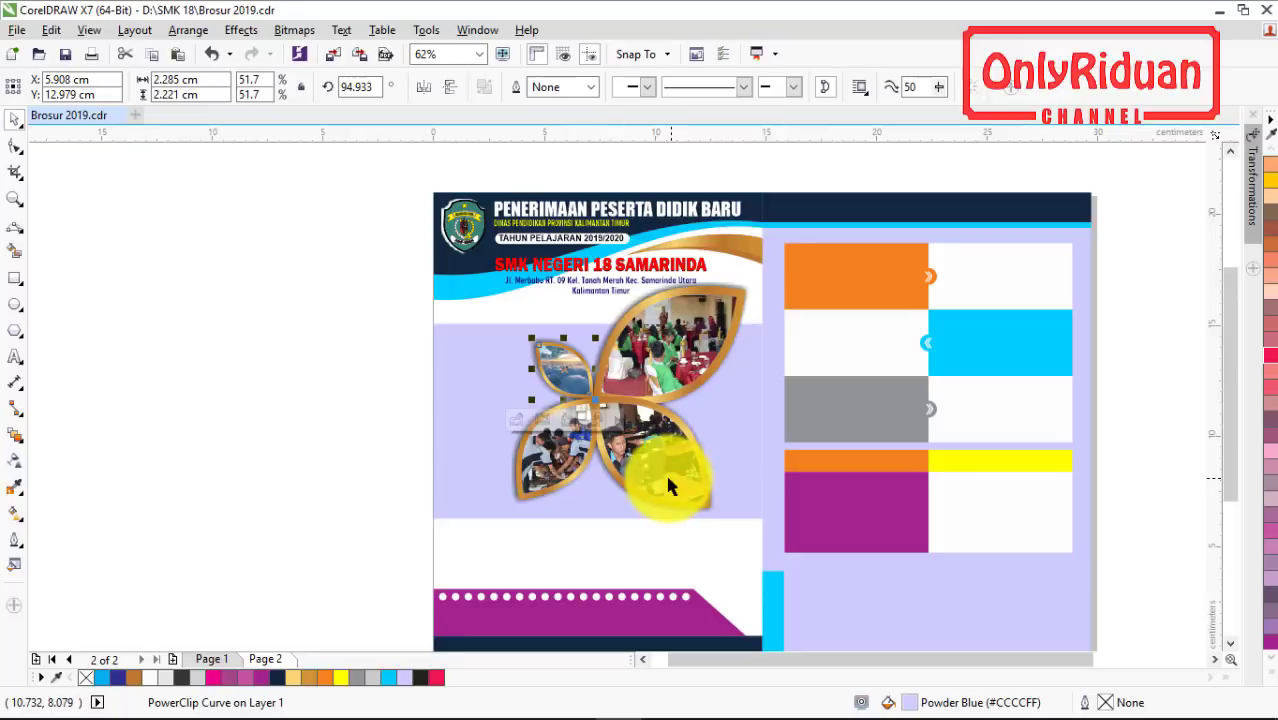
{"action": "left_click", "coordinate": [380, 398]}
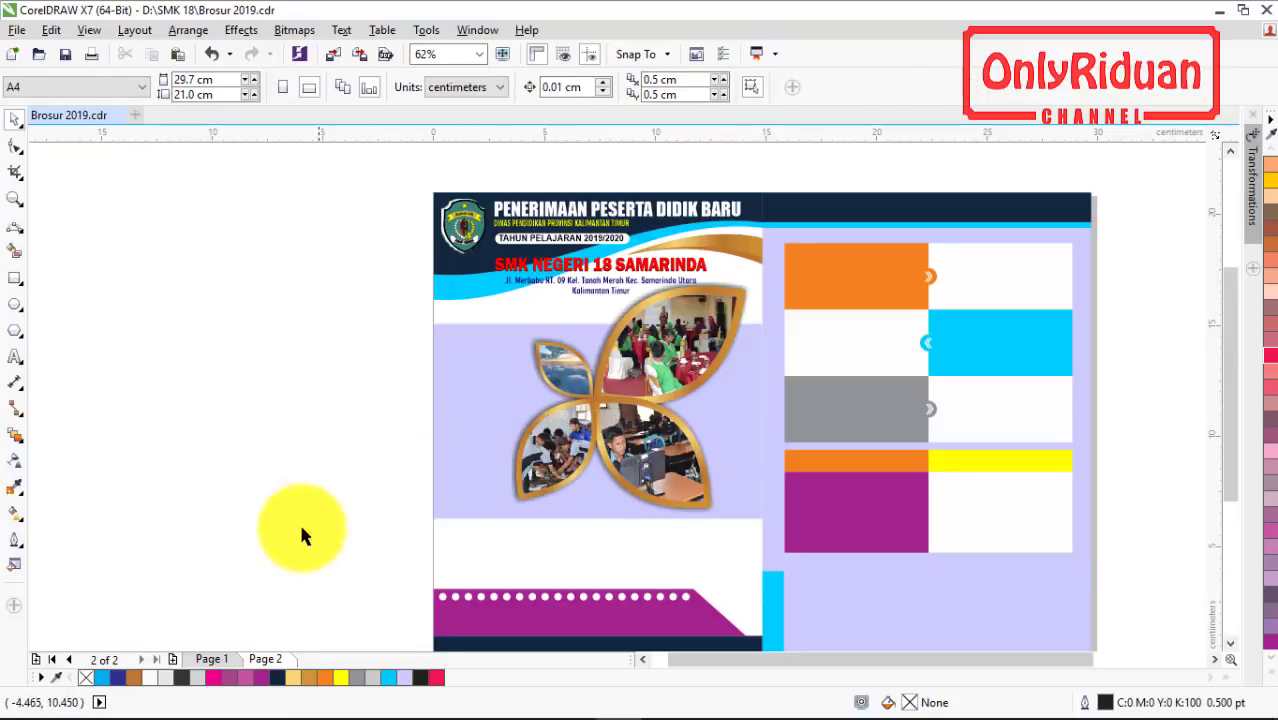
{"action": "left_click", "coordinate": [230, 659]}
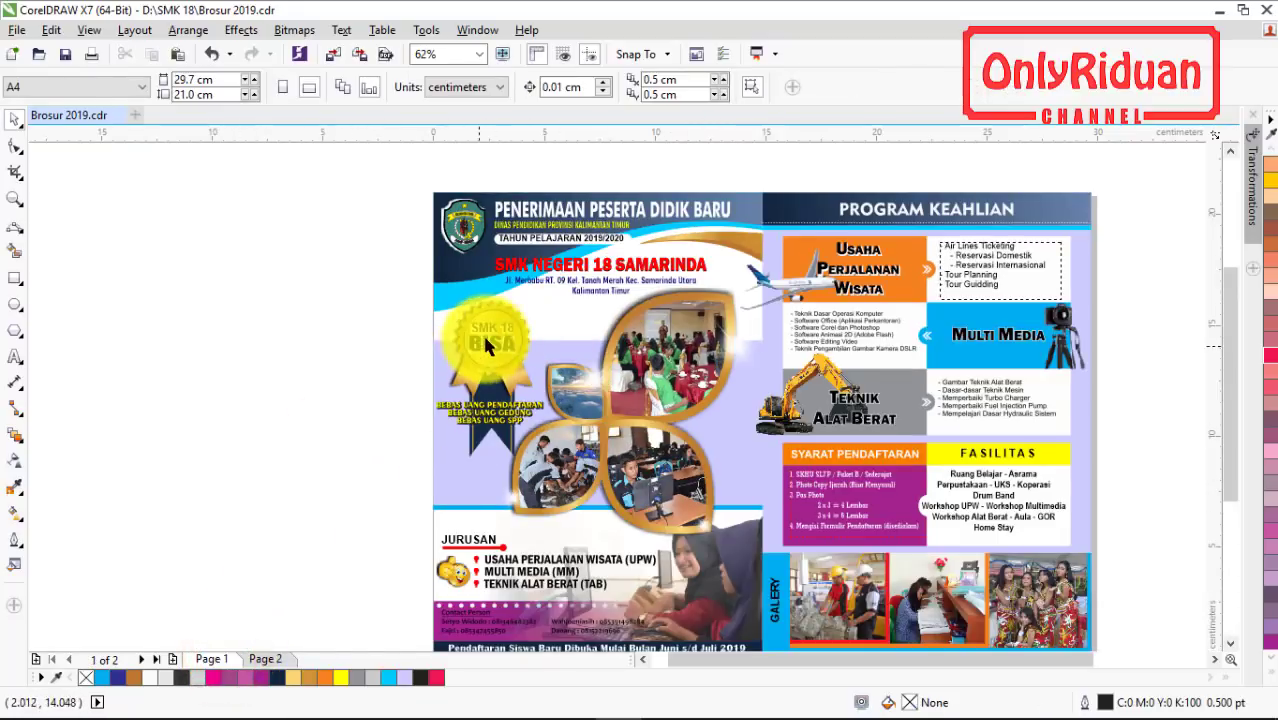
{"action": "left_click_drag", "start_coordinate": [378, 271], "coordinate": [556, 468]}
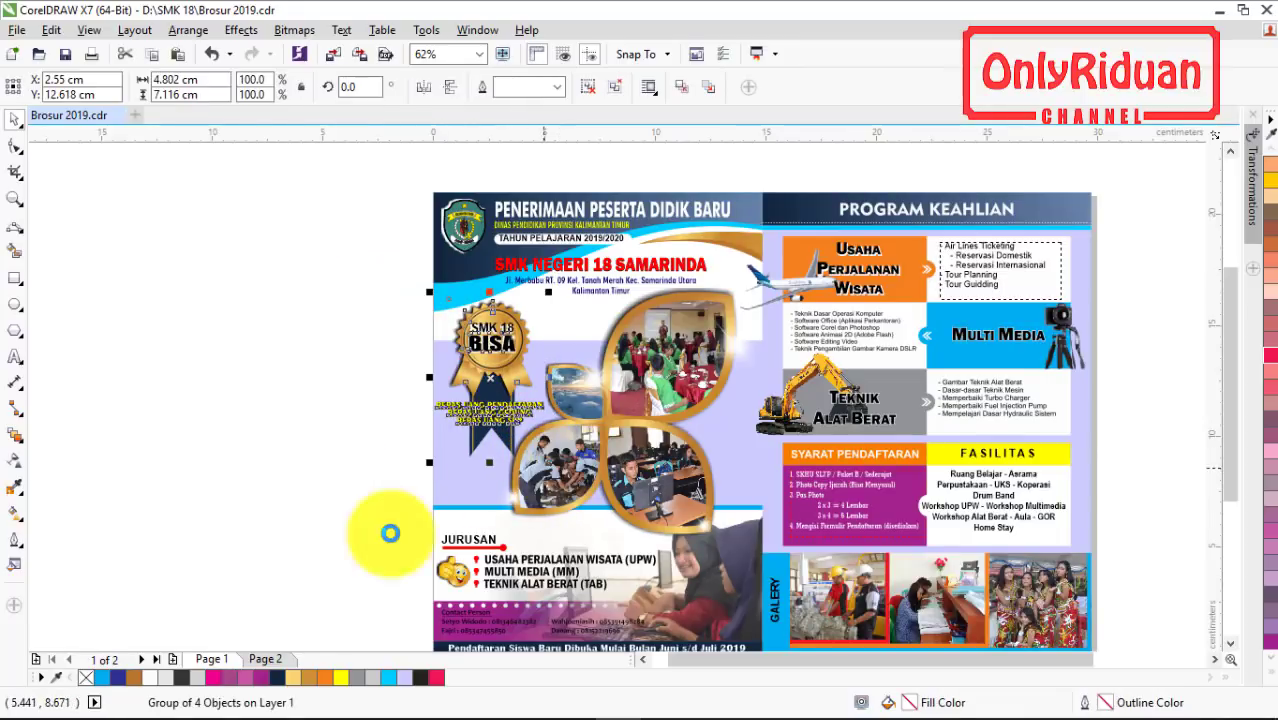
{"action": "left_click", "coordinate": [265, 659]}
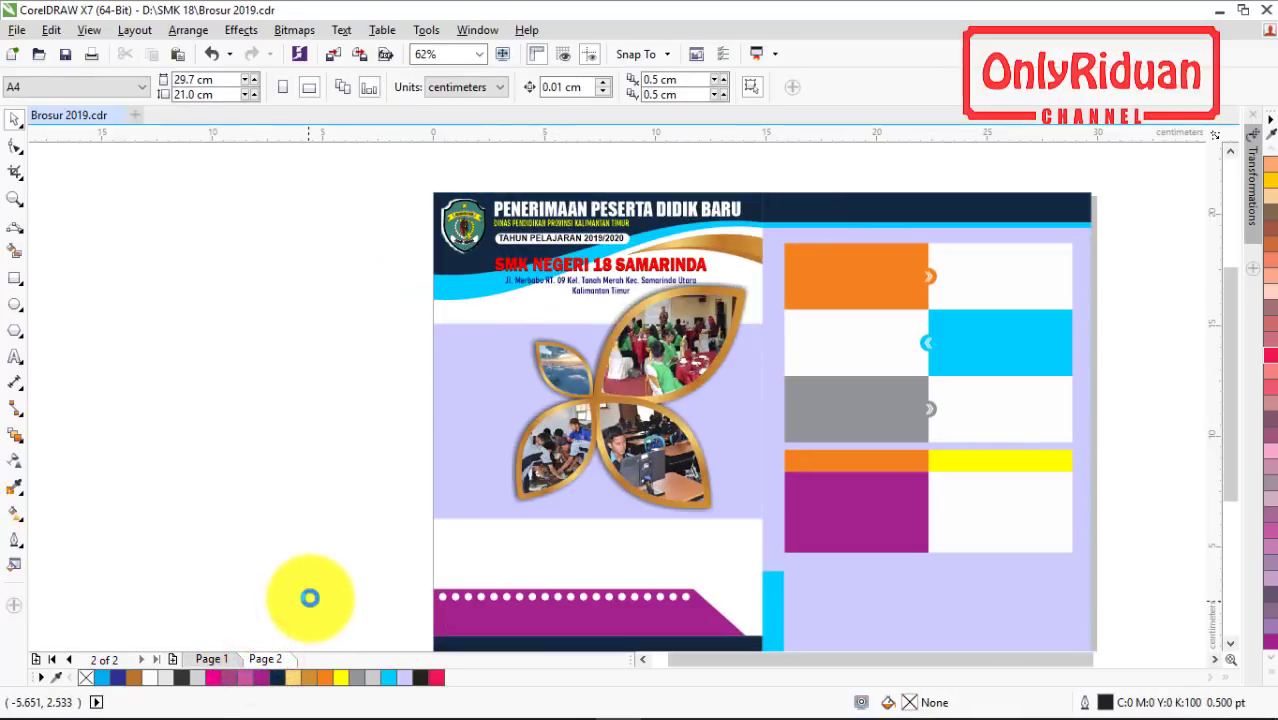
{"action": "key", "text": "ctrl+v"}
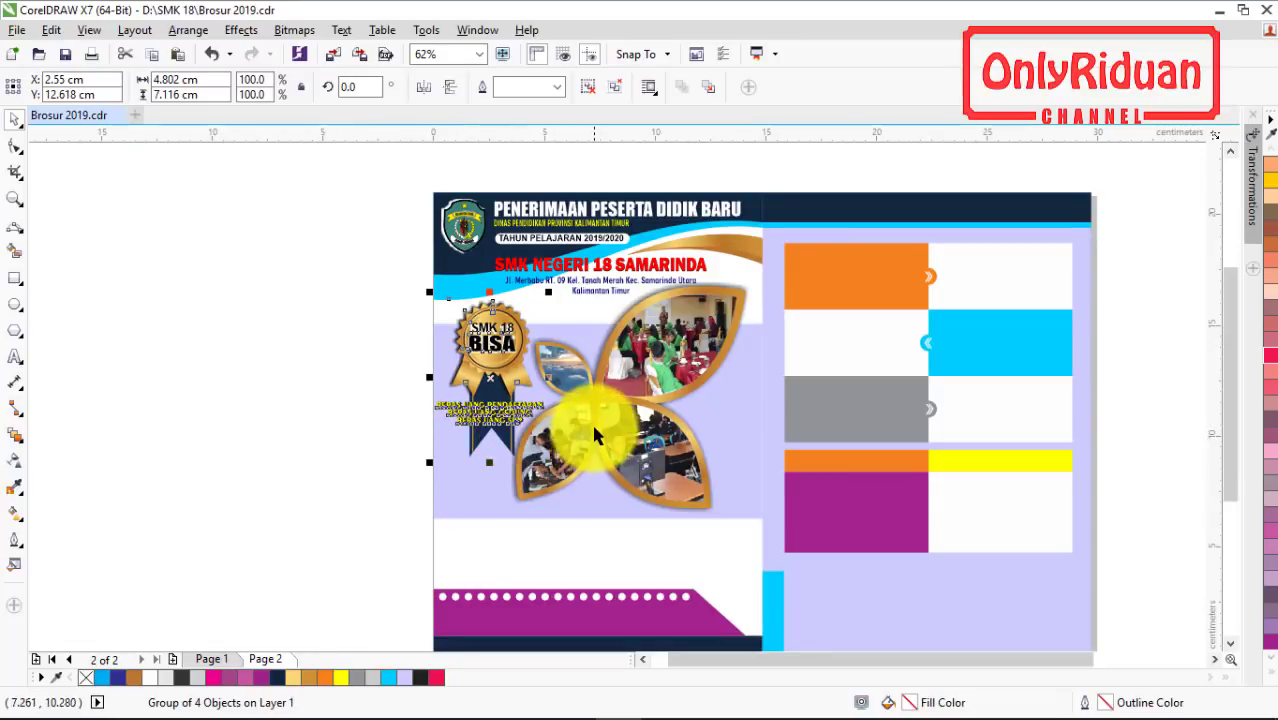
- Nudge the whole petal arrangement down to about X 9.06, Y 11.43 cm and shorten the lavender background rectangle to about 8.26 cm high
{"action": "left_click_drag", "start_coordinate": [508, 165], "coordinate": [630, 426]}
{"action": "left_click_drag", "start_coordinate": [759, 522], "coordinate": [758, 520]}
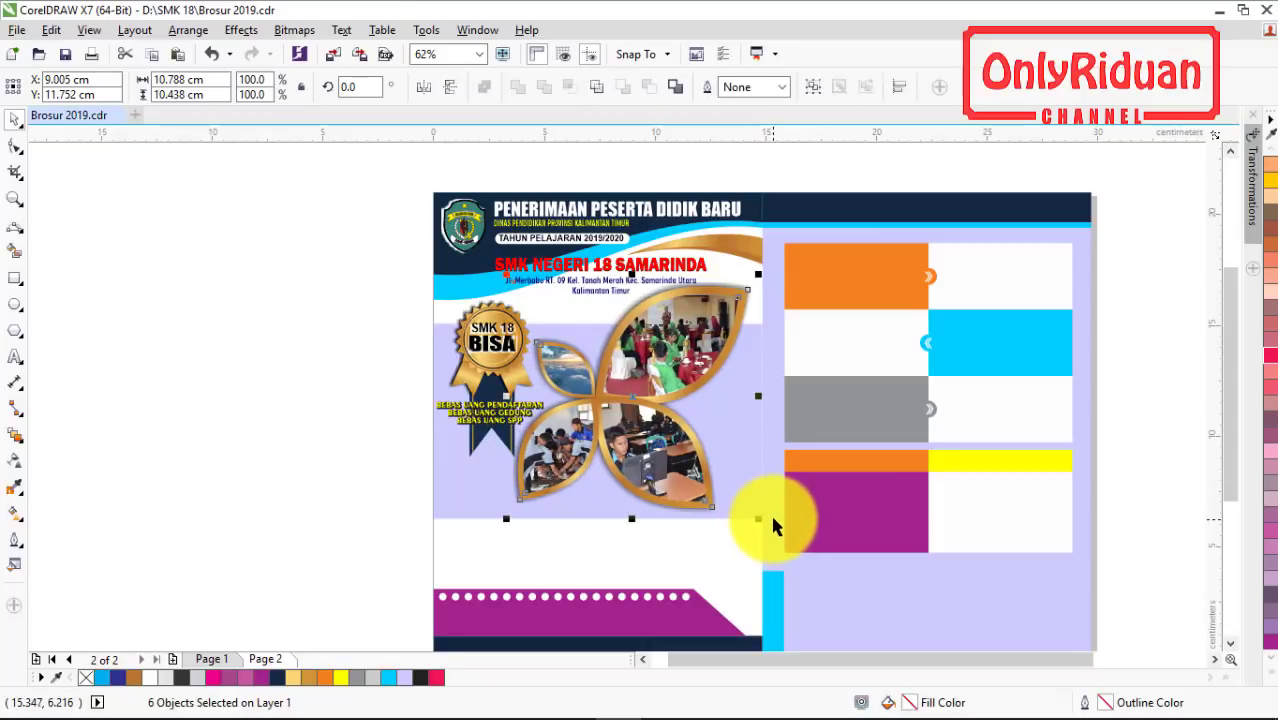
{"action": "key", "text": "Right"}
{"action": "key", "text": "Down"}
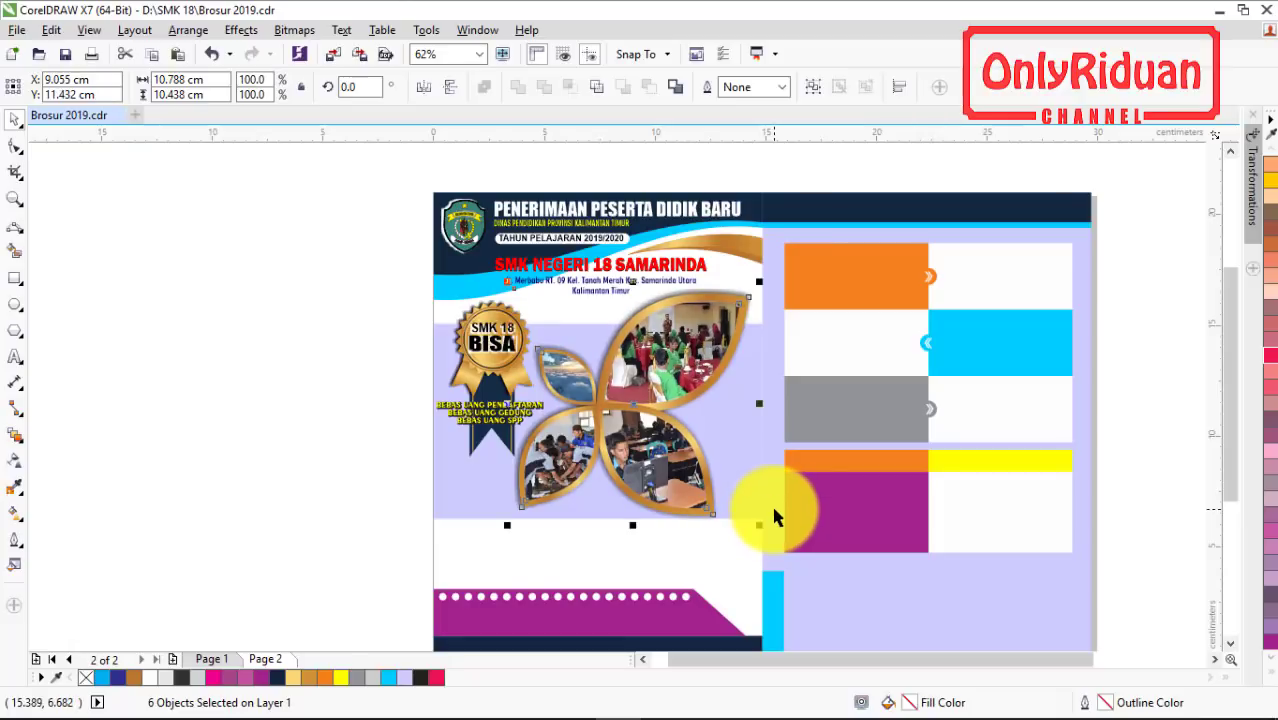
{"action": "left_click", "coordinate": [486, 505]}
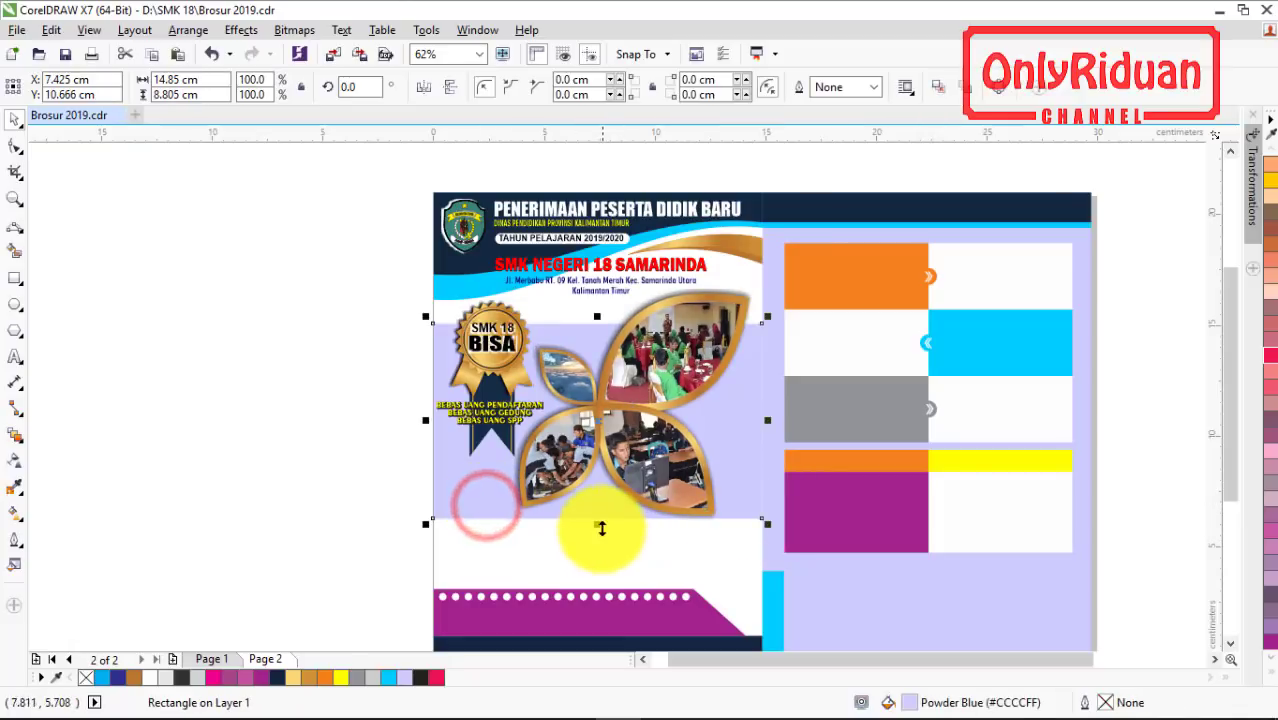
{"action": "left_click_drag", "start_coordinate": [597, 522], "coordinate": [595, 514]}
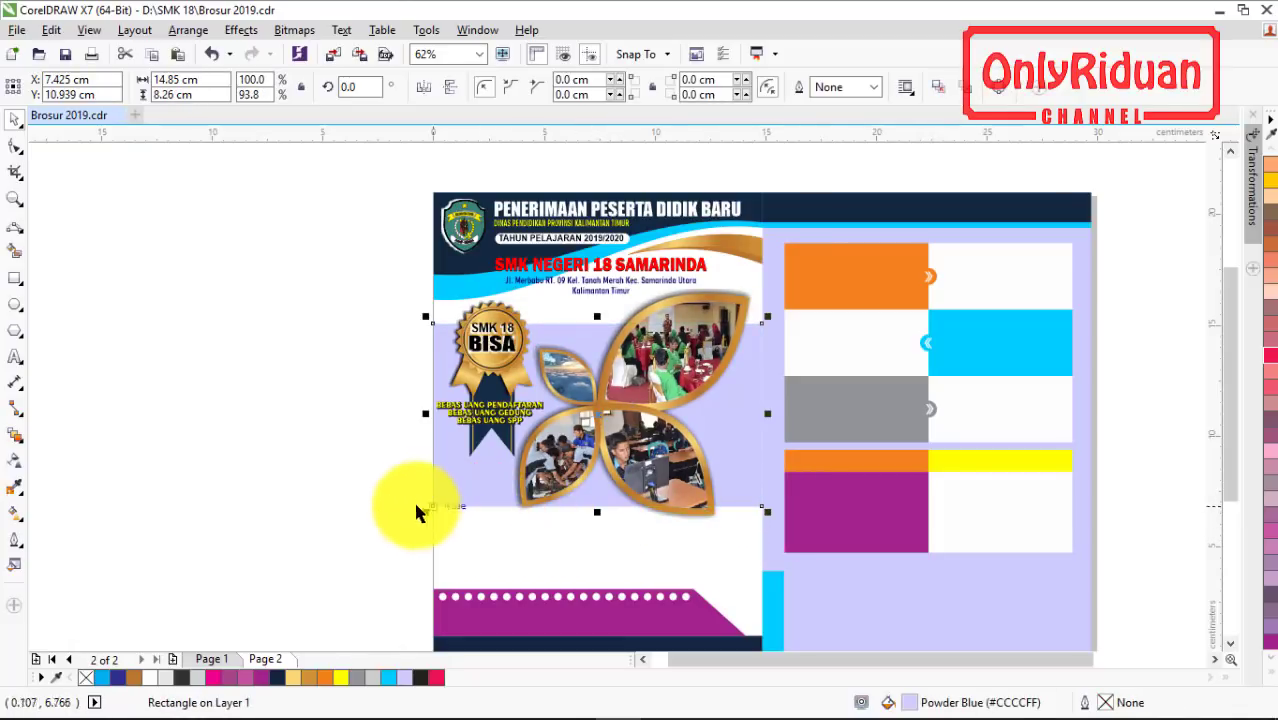
{"action": "scroll", "coordinate": [466, 345], "scroll_direction": "up", "scroll_amount": 2}
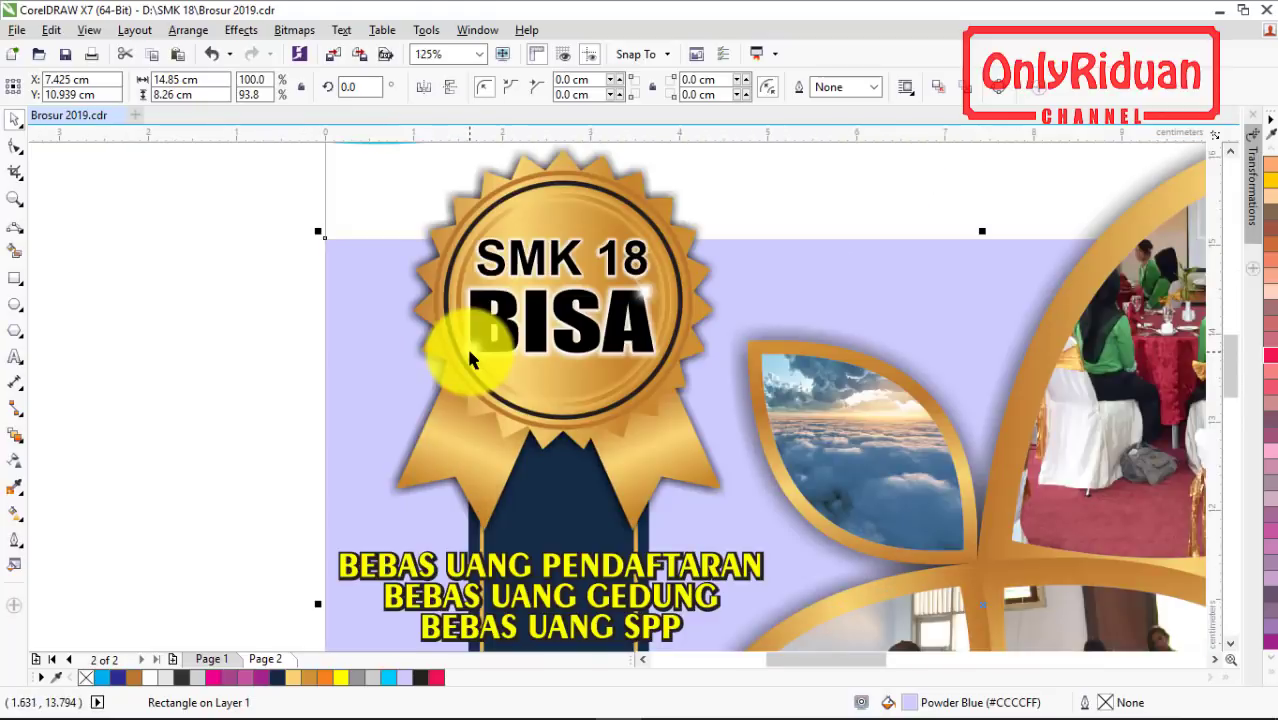
{"action": "scroll", "coordinate": [473, 355], "scroll_direction": "down", "scroll_amount": 1}
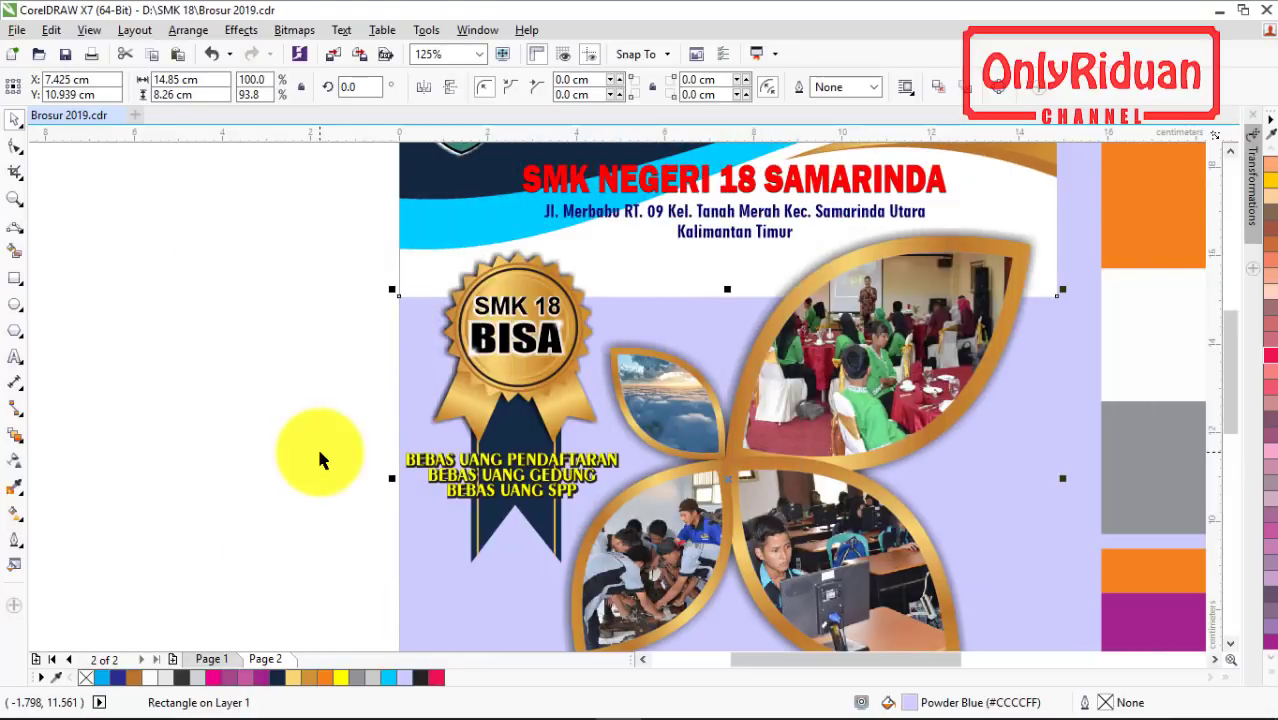
{"action": "left_click", "coordinate": [20, 333]}
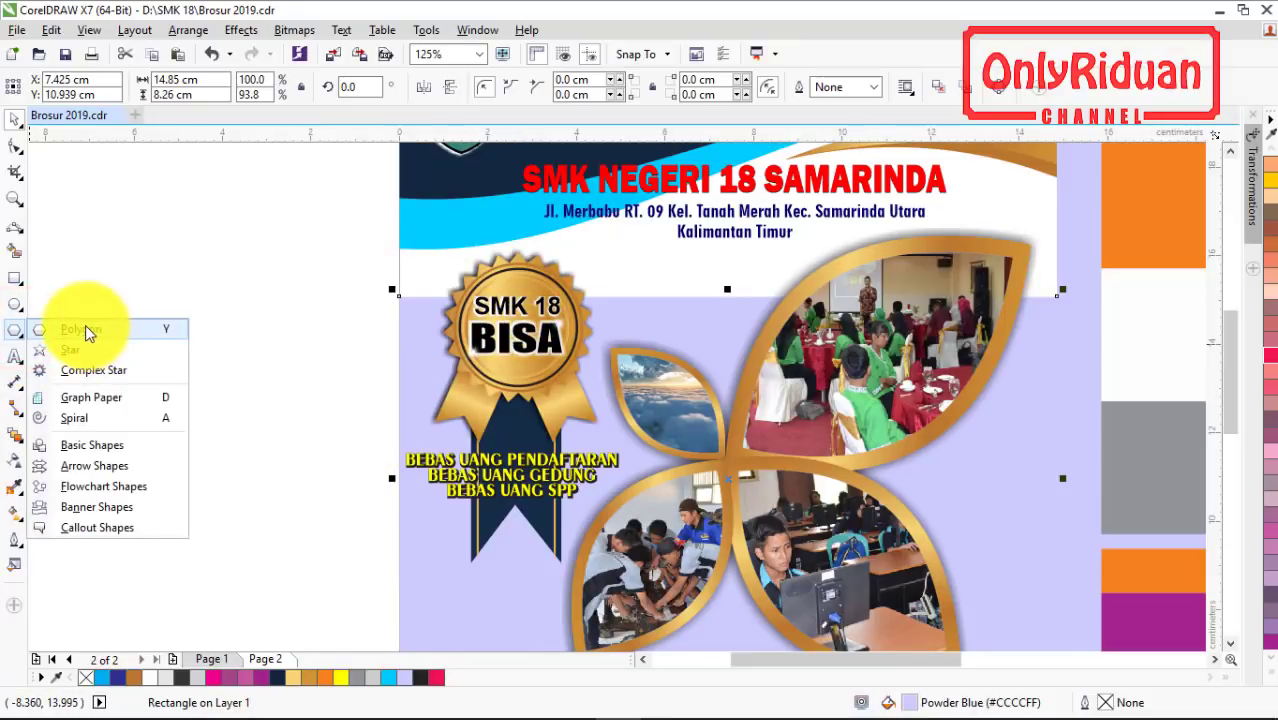
{"action": "left_click", "coordinate": [15, 118]}
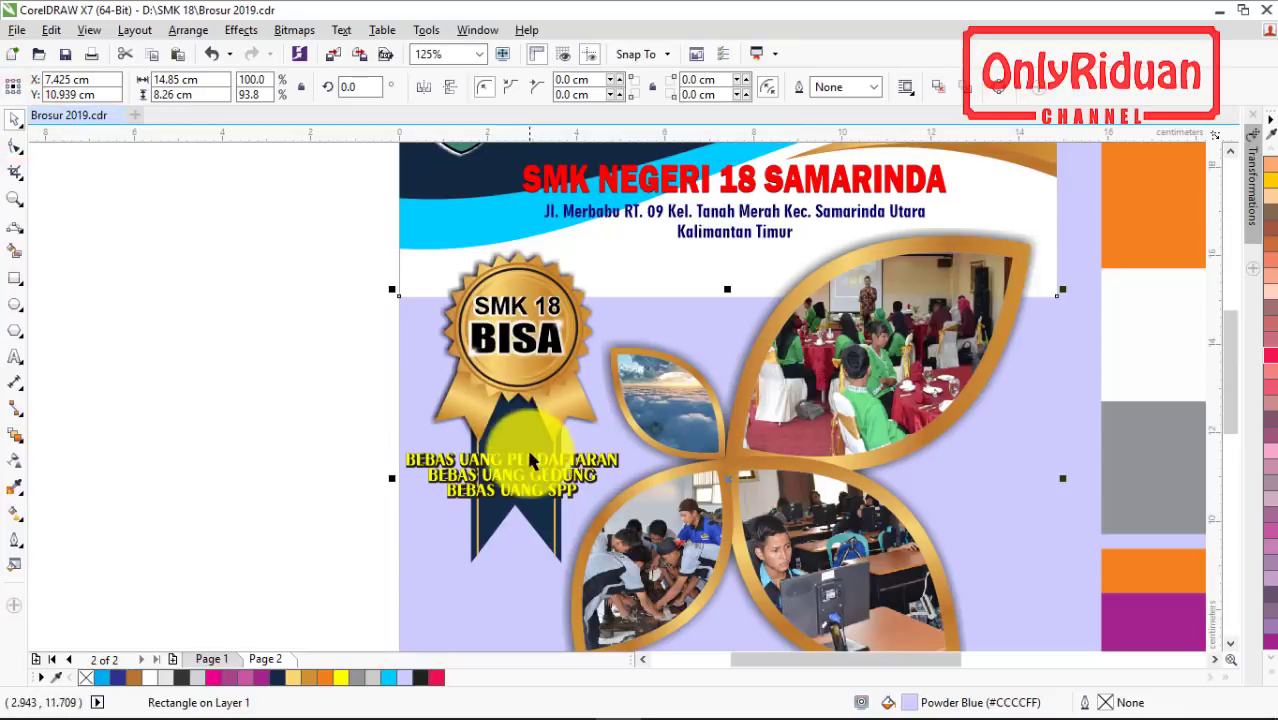
- Draw a rectangle about 2.14 by 5.86 cm on the empty area beside the page and convert it to curves
{"action": "left_click", "coordinate": [15, 278]}
{"action": "left_click_drag", "start_coordinate": [251, 288], "coordinate": [346, 546]}
{"action": "right_click", "coordinate": [320, 402]}
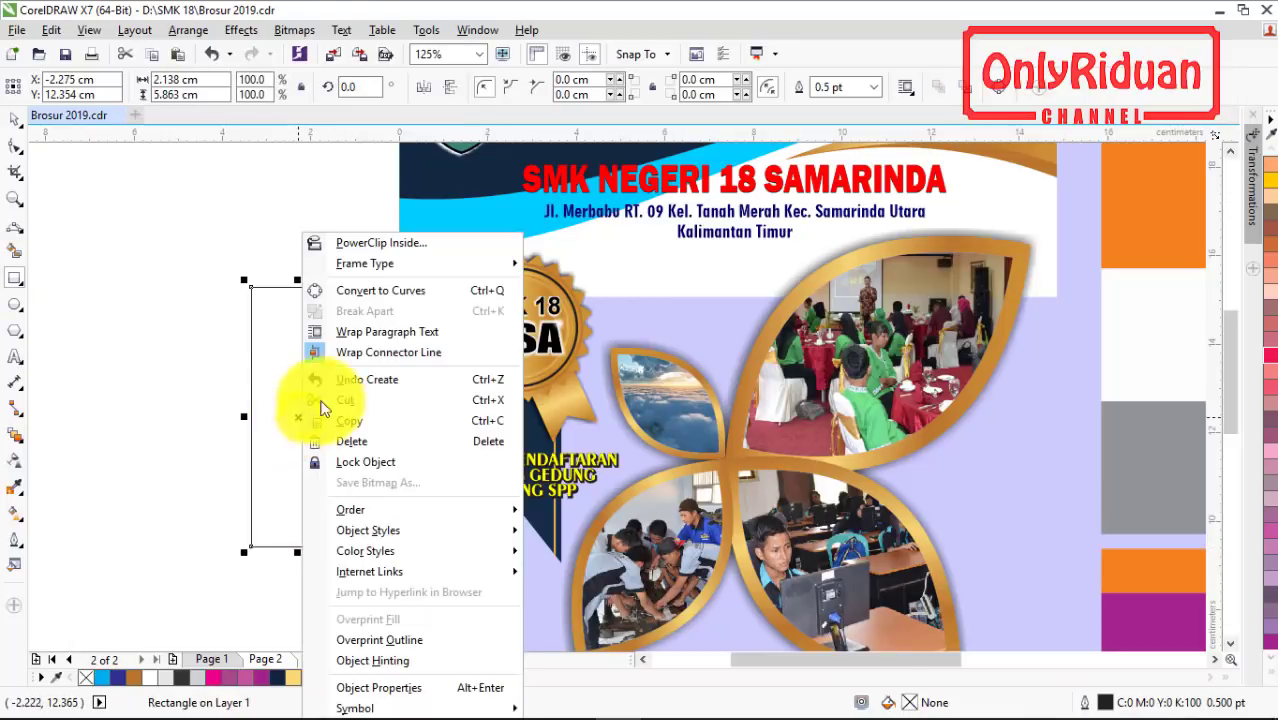
{"action": "left_click", "coordinate": [383, 291]}
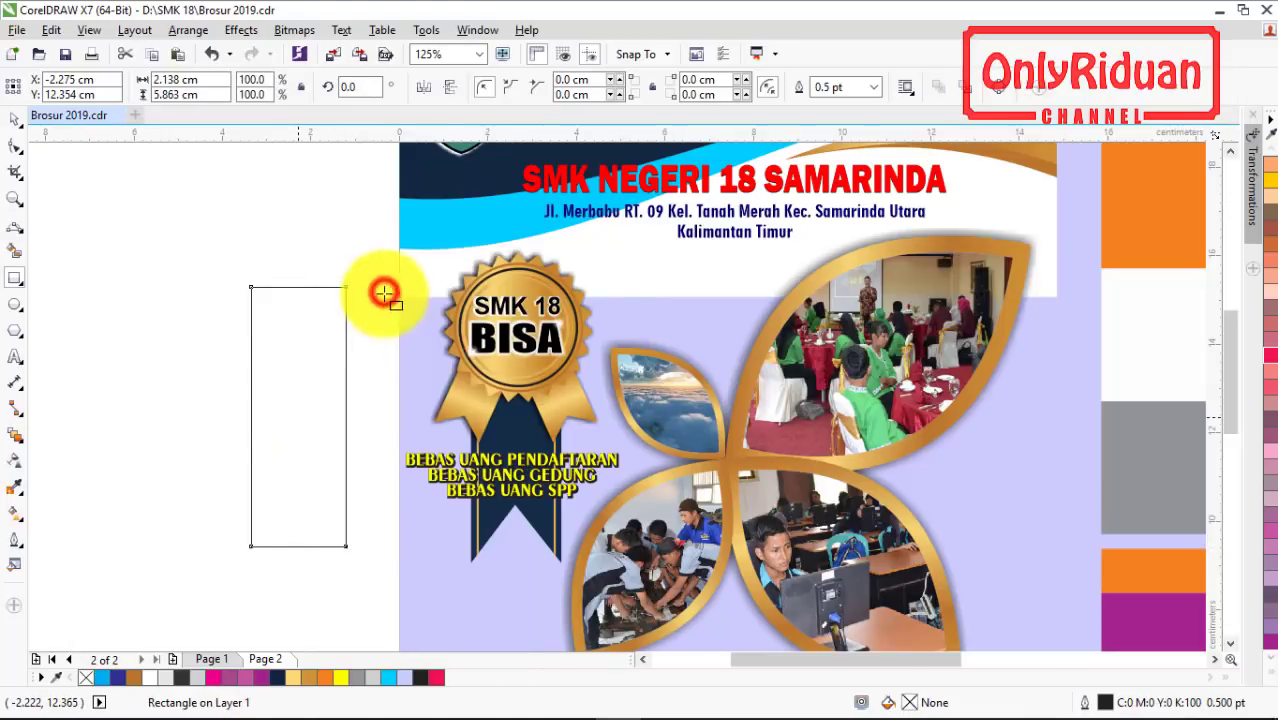
- Add a node midway on the rectangle's lower edge, raise it to form a ribbon notch, and fill the shape dark navy (#122841)
{"action": "left_click", "coordinate": [18, 146]}
{"action": "double_click", "coordinate": [296, 546]}
{"action": "left_click_drag", "start_coordinate": [296, 546], "coordinate": [295, 490]}
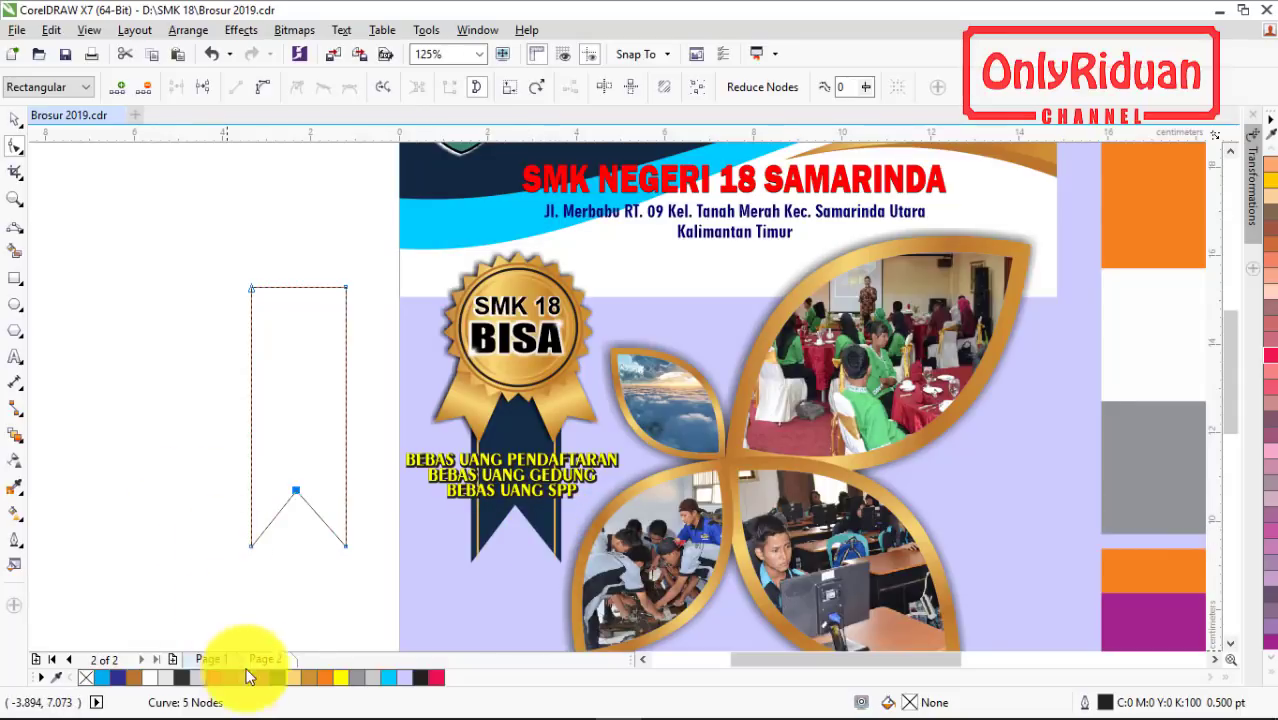
{"action": "left_click", "coordinate": [283, 678]}
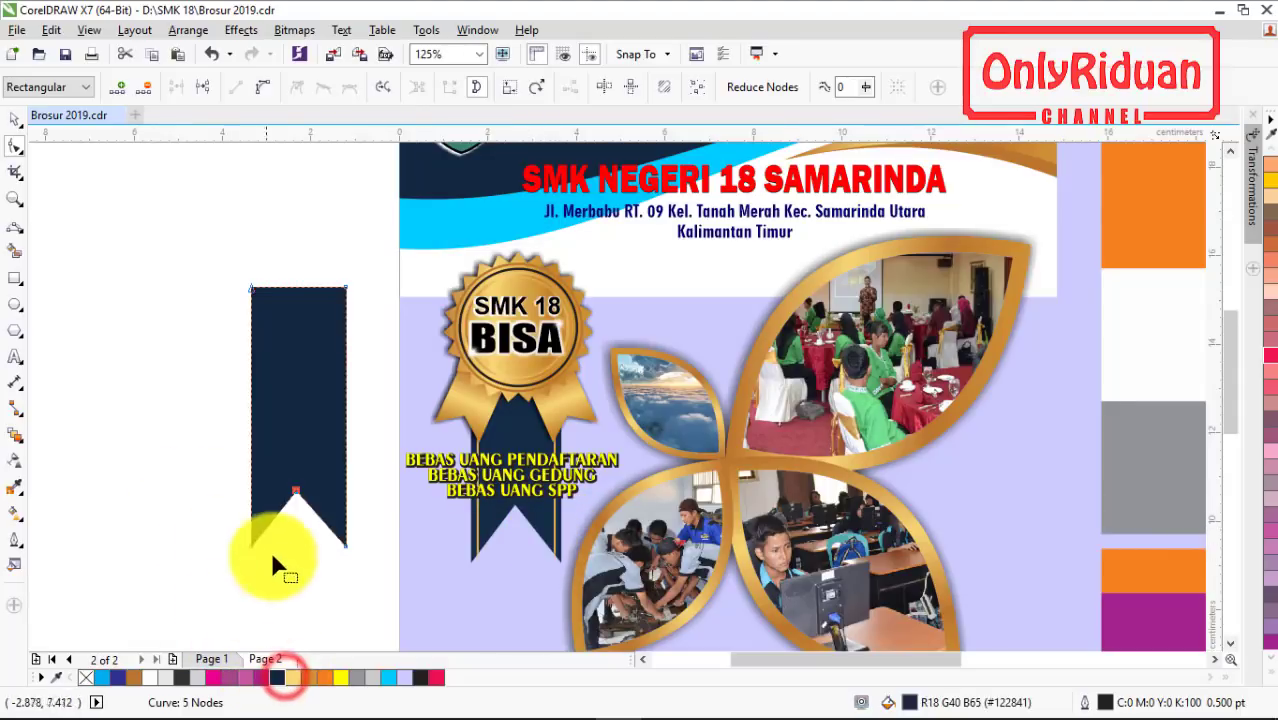
{"action": "left_click", "coordinate": [15, 118]}
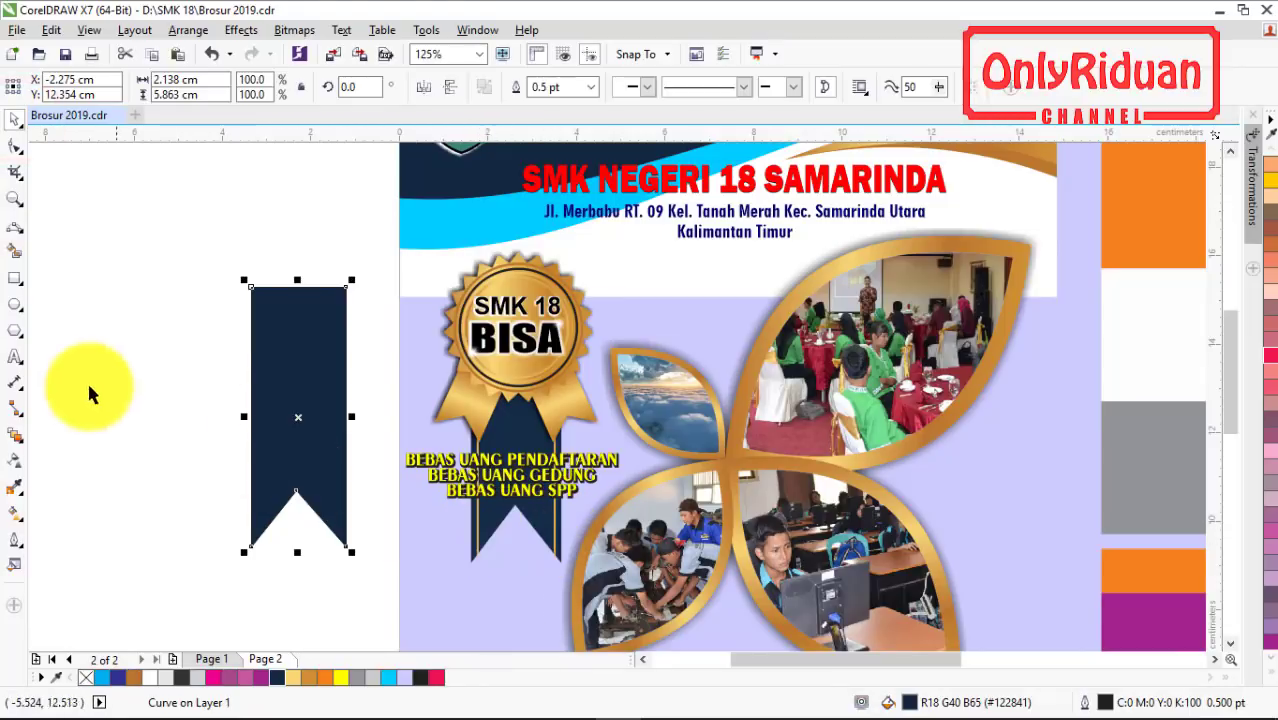
- Draw a thin stripe about 0.06 by 5.8 cm along the ribbon's left edge, fill it light gold (#F8D674) and duplicate it along the right edge
{"action": "left_click", "coordinate": [15, 278]}
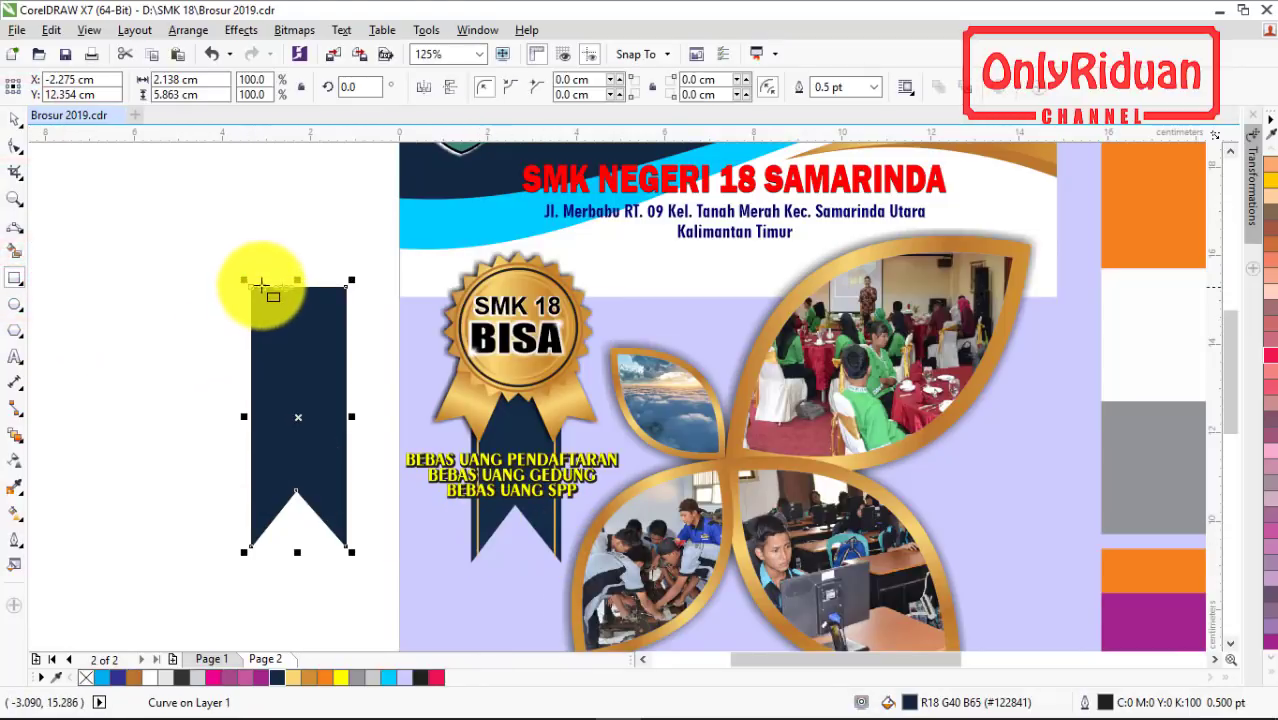
{"action": "left_click_drag", "start_coordinate": [259, 287], "coordinate": [260, 547]}
{"action": "left_click", "coordinate": [316, 680]}
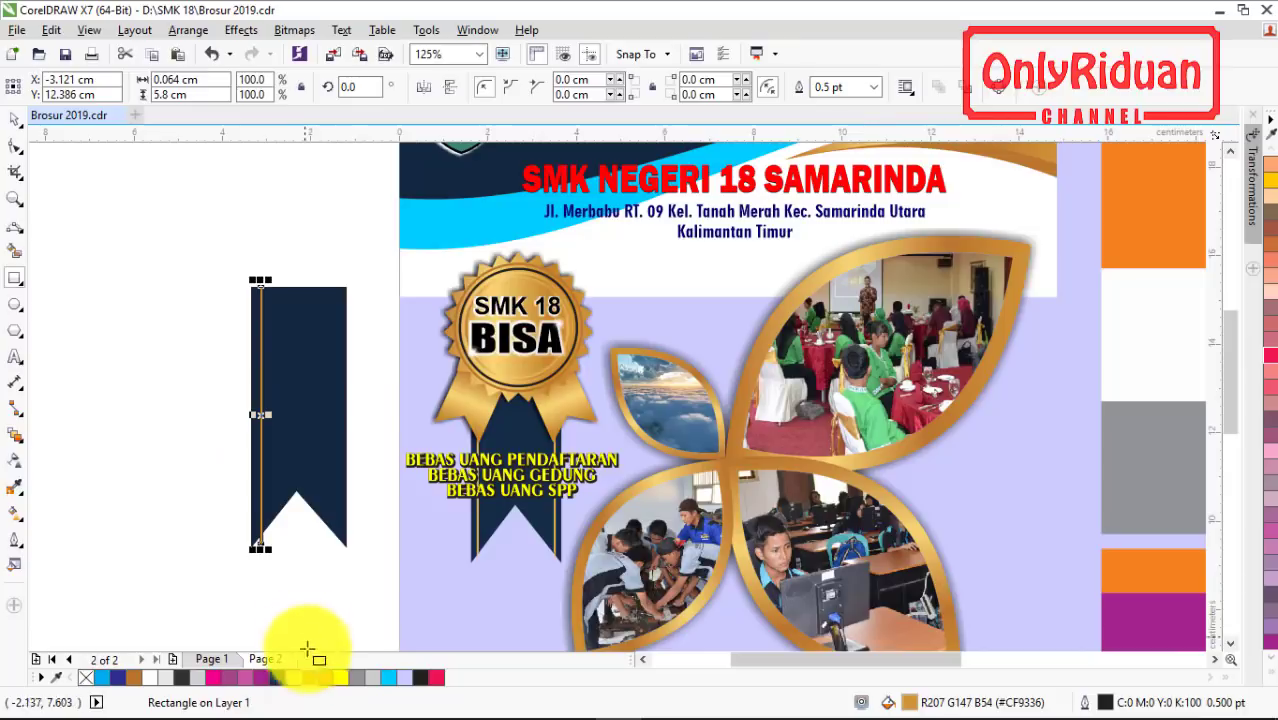
{"action": "left_click", "coordinate": [295, 680]}
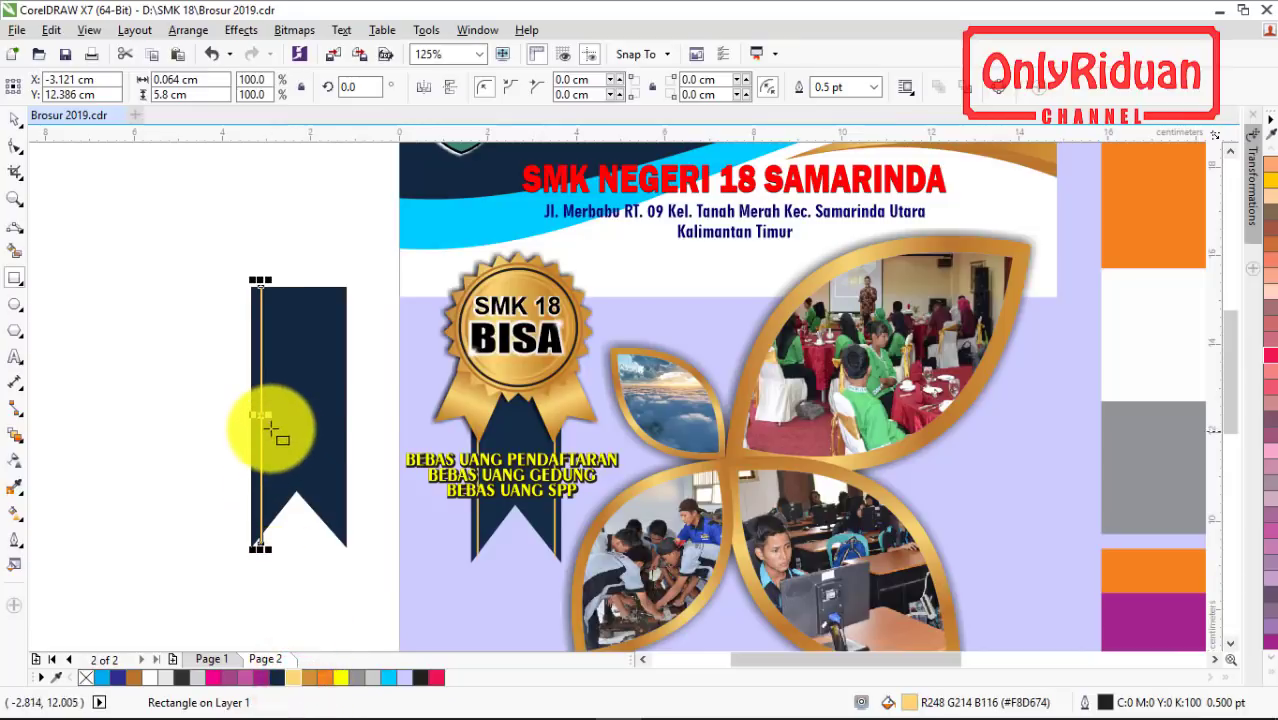
{"action": "scroll", "coordinate": [270, 420], "scroll_direction": "up", "scroll_amount": 1}
{"action": "left_click_drag", "start_coordinate": [254, 402], "coordinate": [399, 403]}
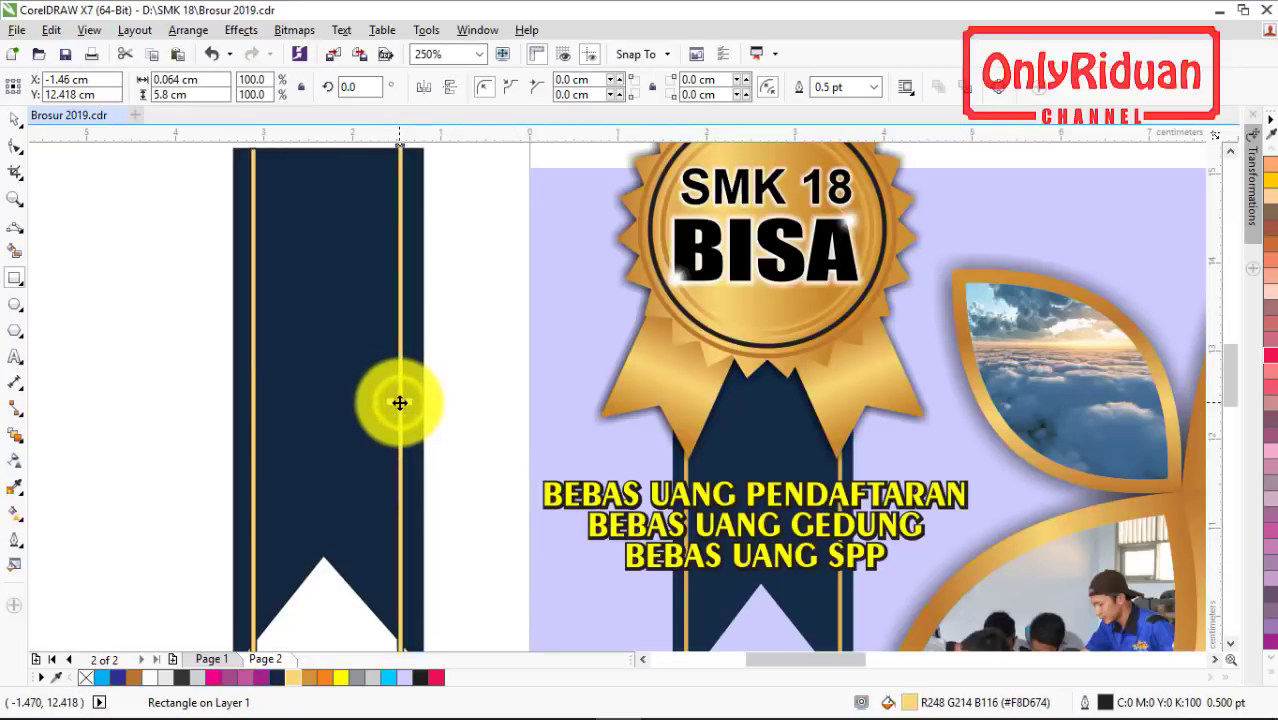
{"action": "scroll", "coordinate": [399, 403], "scroll_direction": "down", "scroll_amount": 2}
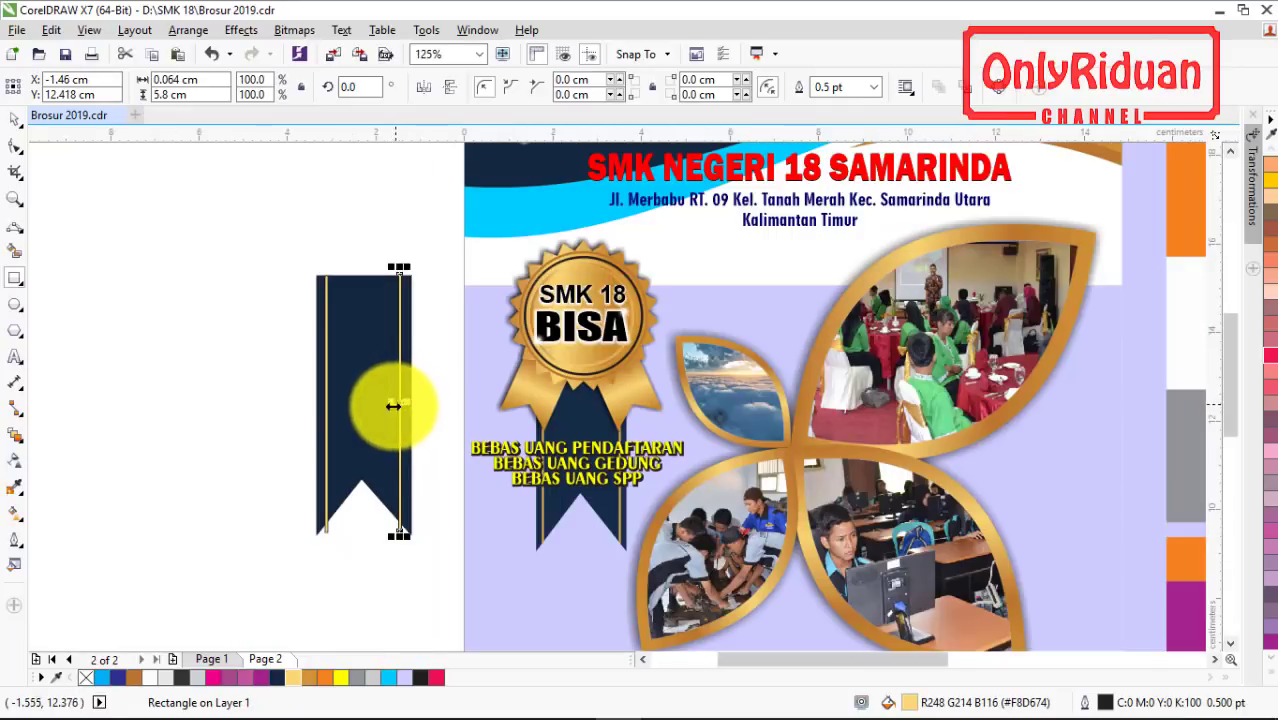
- Remove the outlines from the navy ribbon and its two gold stripes
{"action": "right_click", "coordinate": [87, 679]}
{"action": "left_click", "coordinate": [17, 119]}
{"action": "left_click_drag", "start_coordinate": [251, 222], "coordinate": [436, 551]}
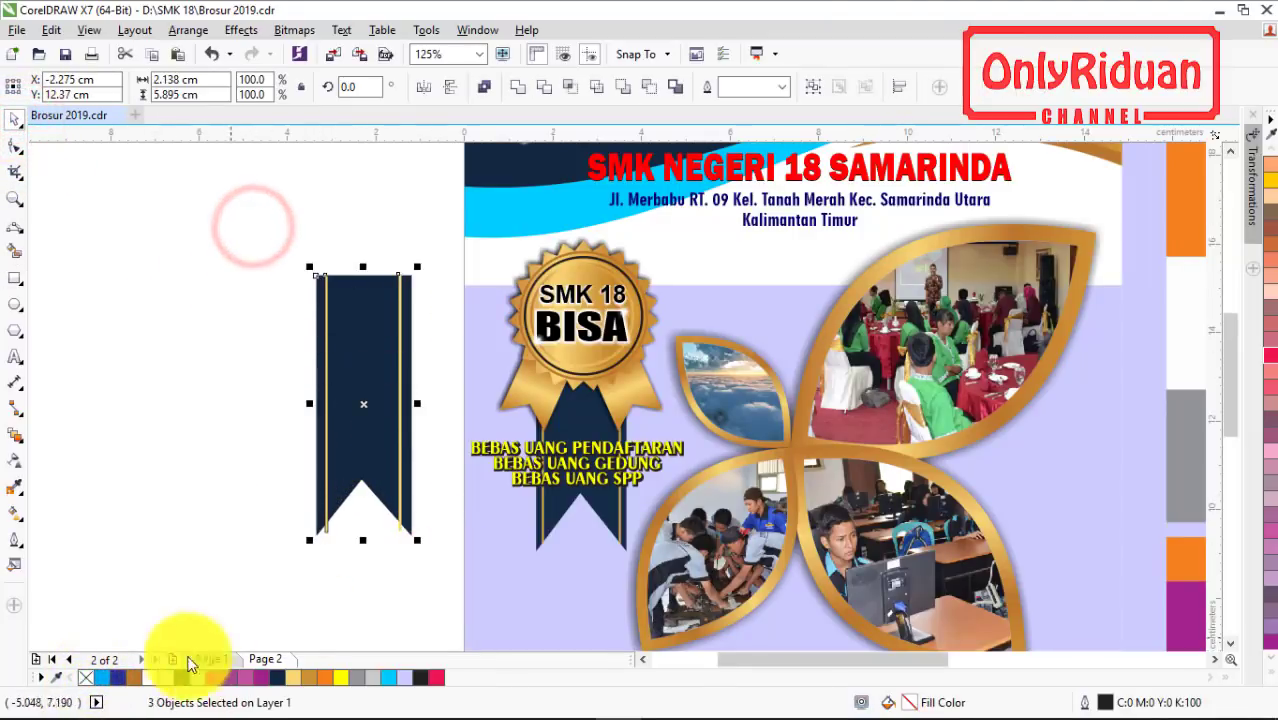
{"action": "left_click", "coordinate": [257, 448]}
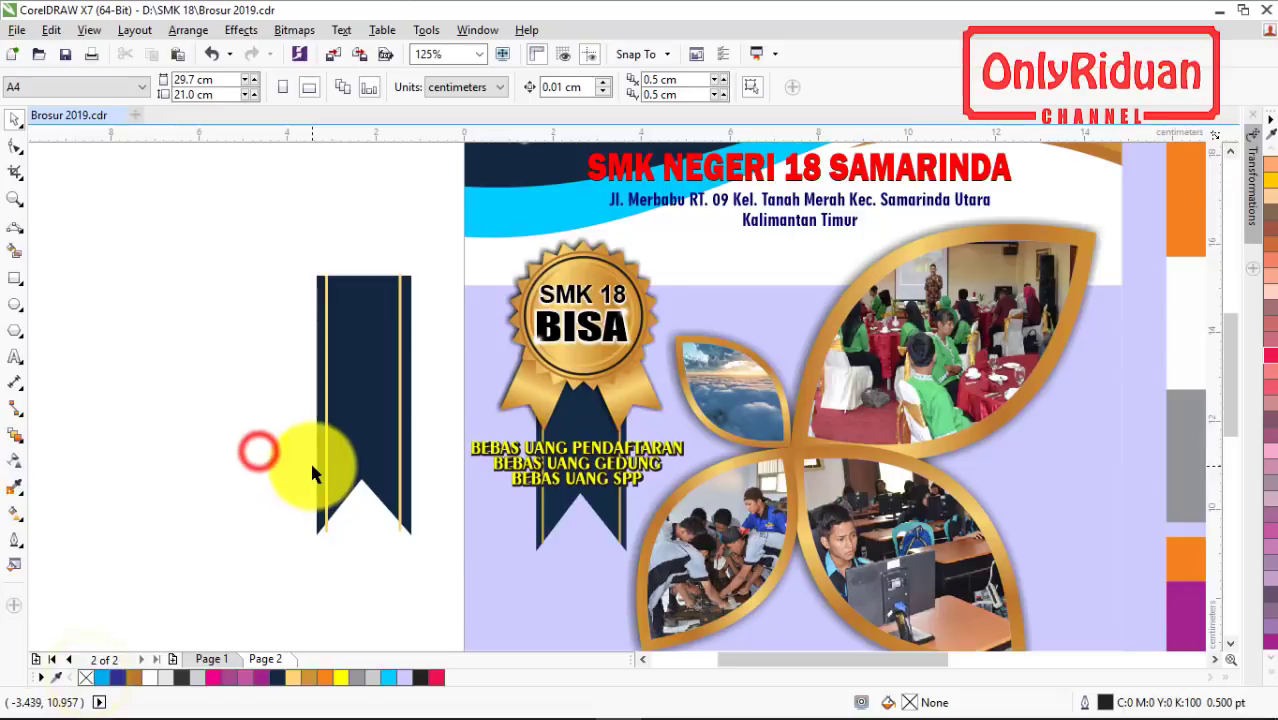
- PowerClip both gold stripes inside the navy ribbon so their lower ends follow the notch
{"action": "scroll", "coordinate": [315, 459], "scroll_direction": "up", "scroll_amount": 2}
{"action": "left_click", "coordinate": [340, 460]}
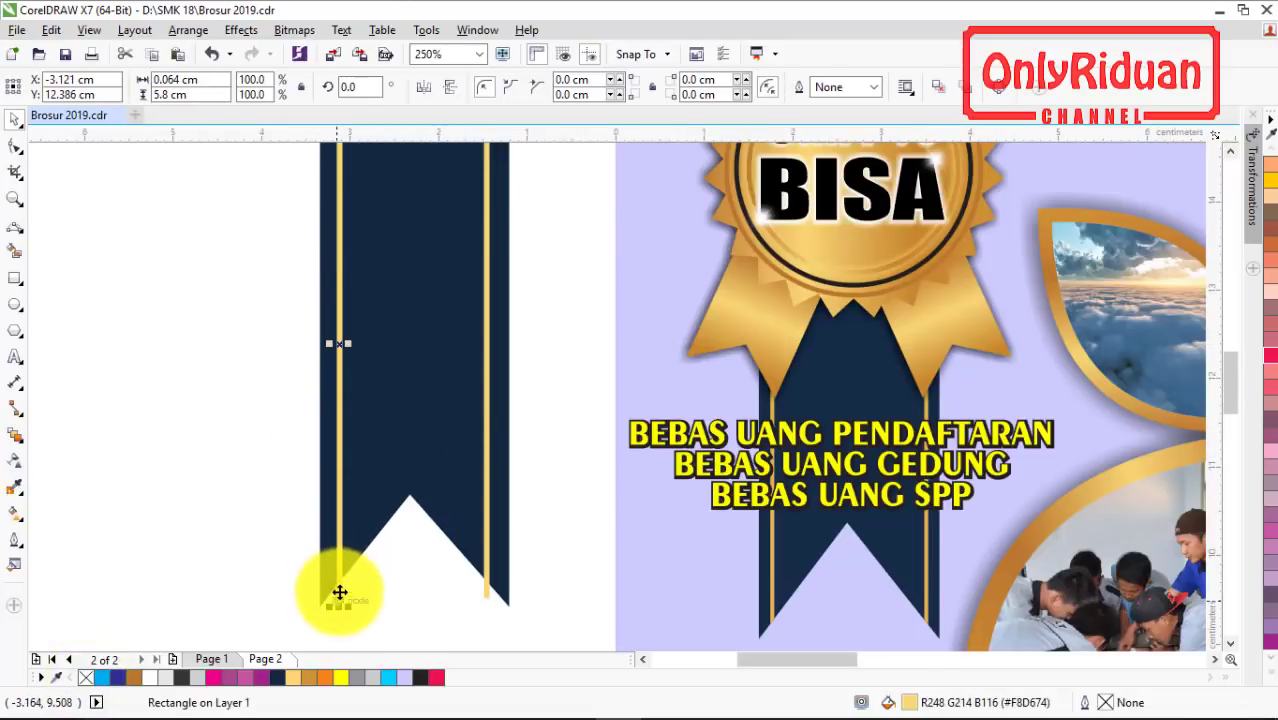
{"action": "right_click", "coordinate": [339, 346]}
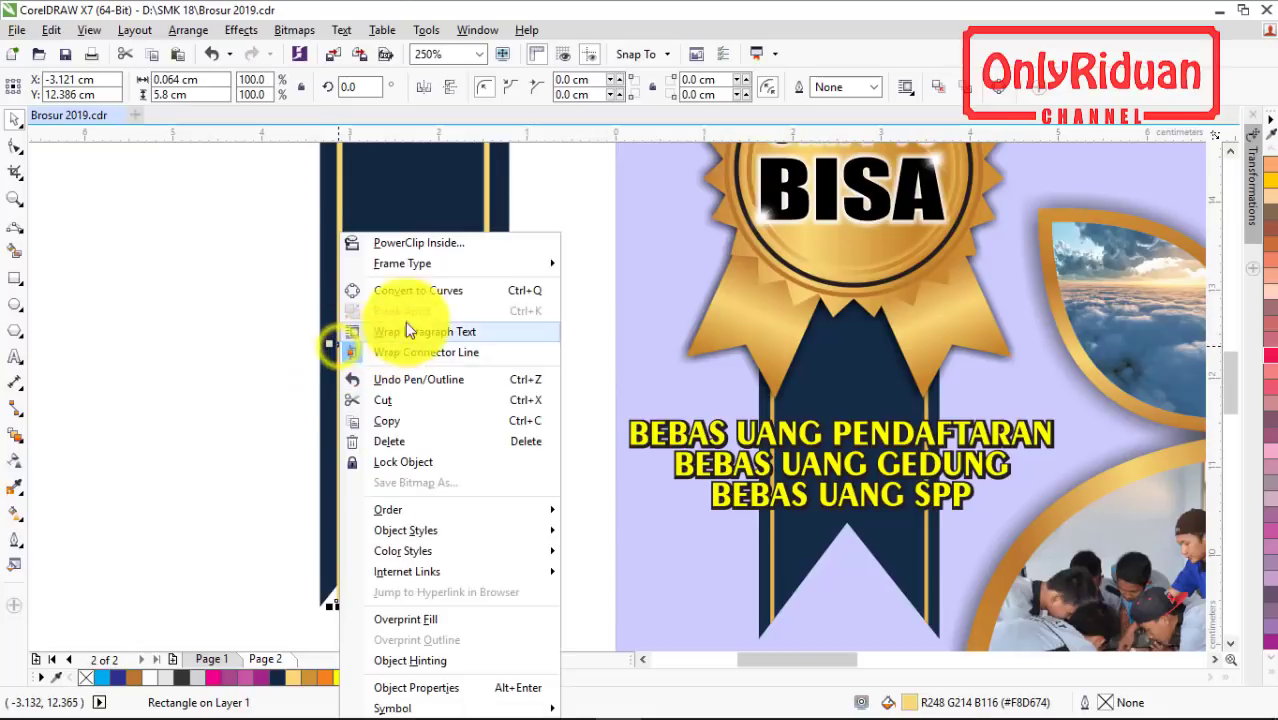
{"action": "left_click", "coordinate": [413, 248]}
{"action": "left_click", "coordinate": [387, 395]}
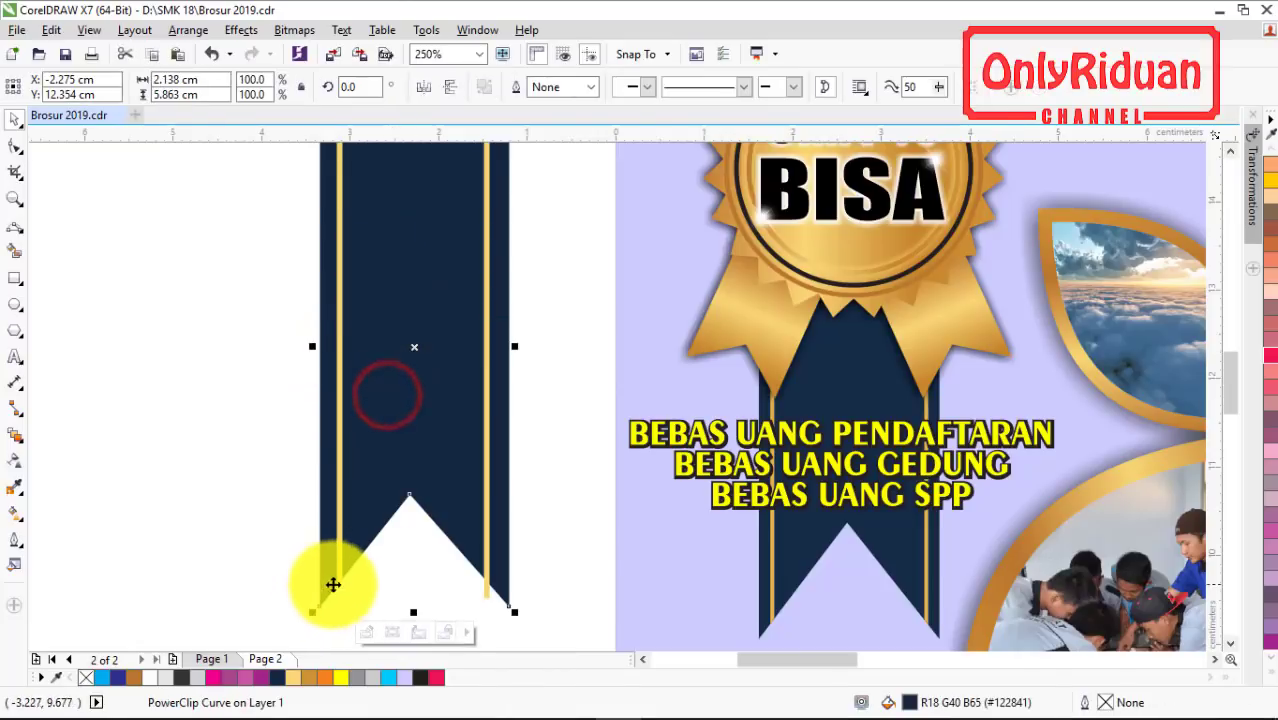
{"action": "left_click", "coordinate": [486, 430]}
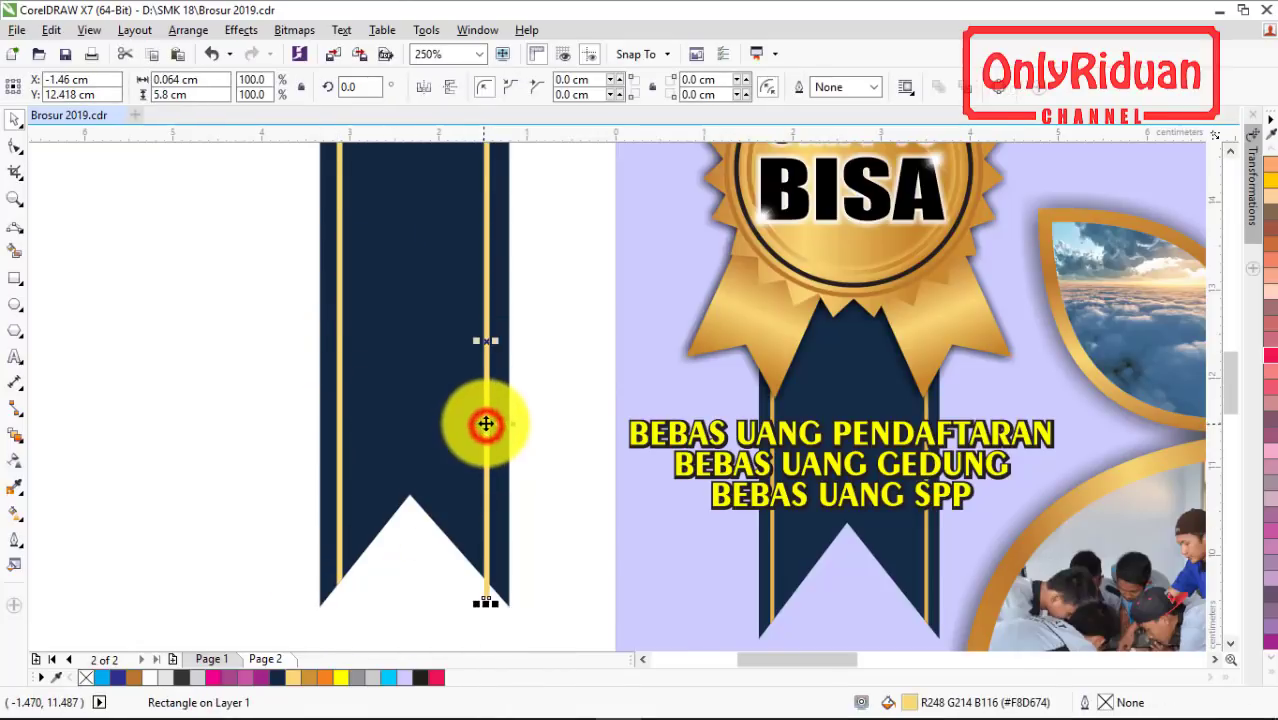
{"action": "right_click", "coordinate": [485, 428]}
{"action": "left_click", "coordinate": [593, 247]}
{"action": "left_click", "coordinate": [442, 354]}
{"action": "scroll", "coordinate": [448, 354], "scroll_direction": "down", "scroll_amount": 2}
{"action": "scroll", "coordinate": [450, 361], "scroll_direction": "up", "scroll_amount": 2}
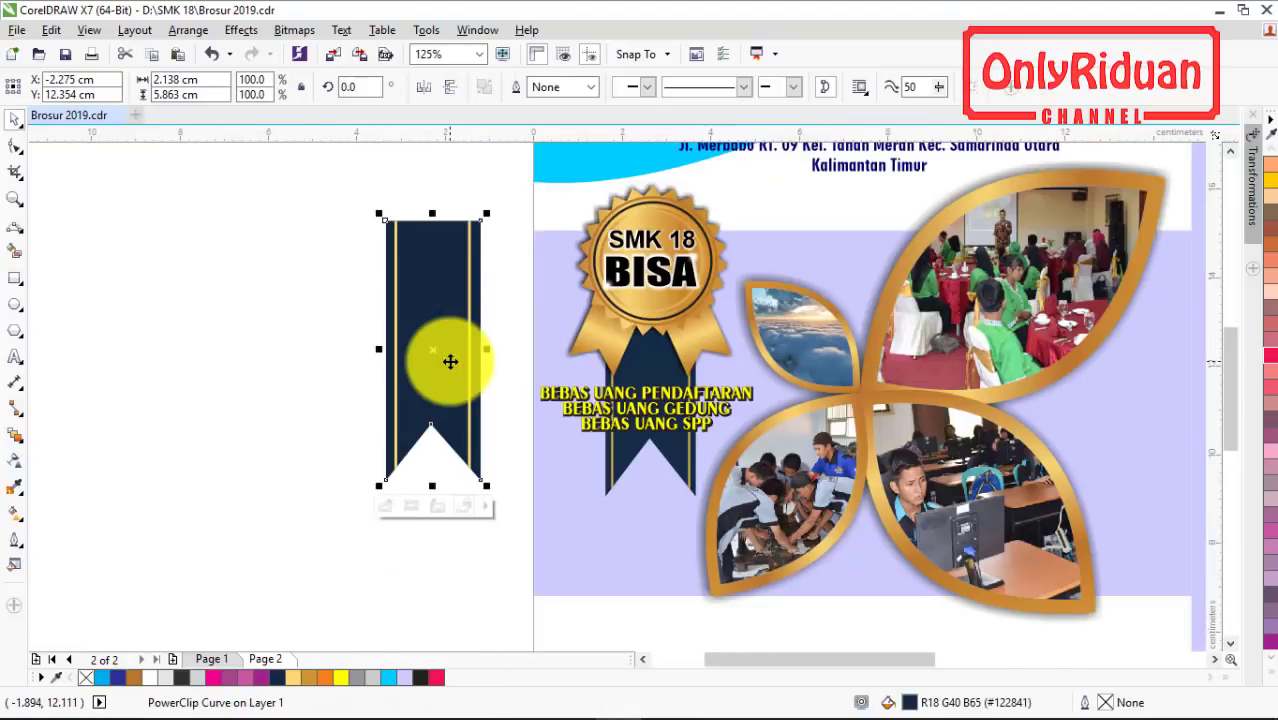
- Delete the practice ribbon standing beside the page
{"action": "left_click", "coordinate": [391, 334]}
{"action": "left_click_drag", "start_coordinate": [318, 168], "coordinate": [505, 519]}
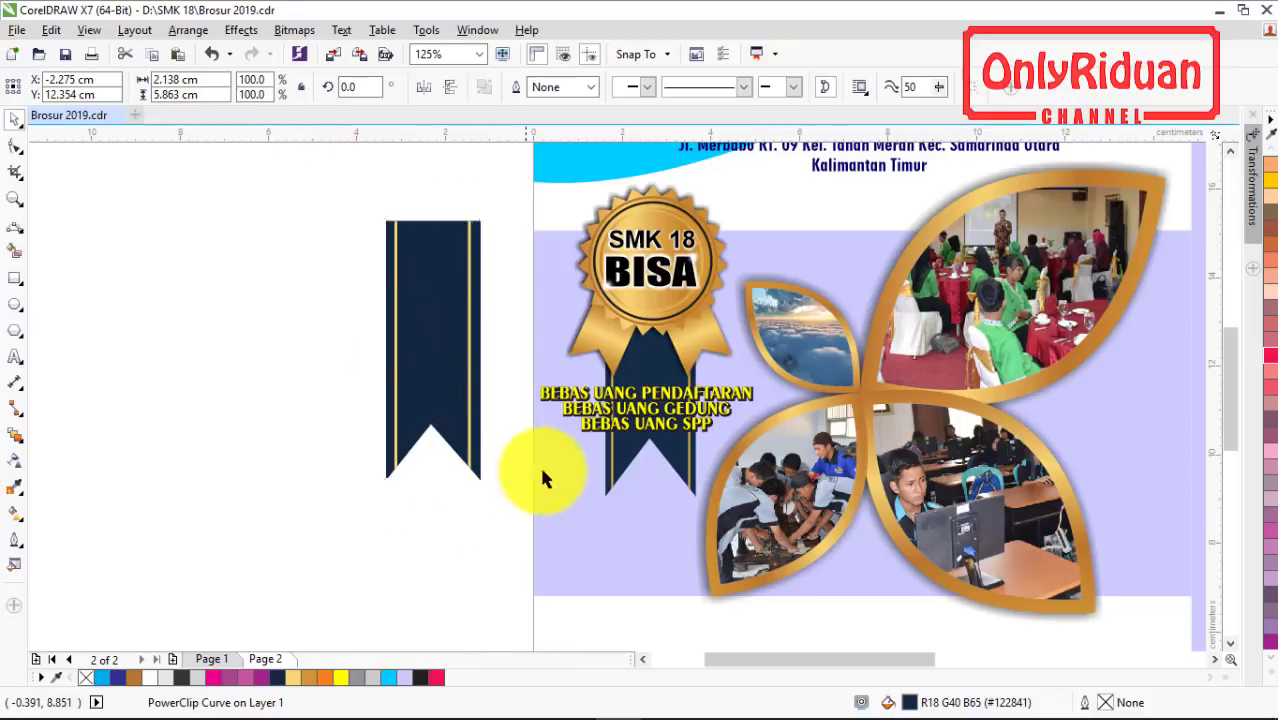
{"action": "key", "text": "Delete"}
- Import the Praktek MM picture at about 12.92 by 5.86 cm and align it with the right edge of the white panel below the petals
{"action": "scroll", "coordinate": [576, 395], "scroll_direction": "down", "scroll_amount": 2}
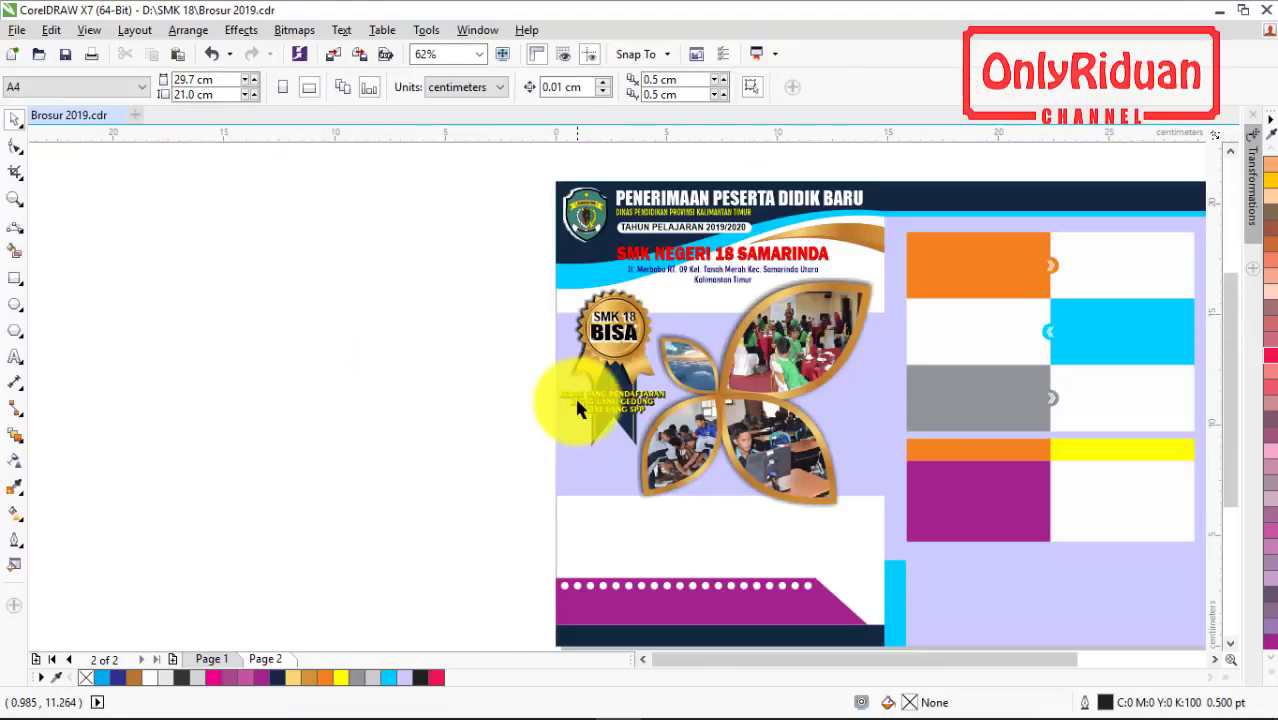
{"action": "left_click", "coordinate": [1215, 660]}
{"action": "left_click_drag", "start_coordinate": [1231, 423], "coordinate": [1180, 497]}
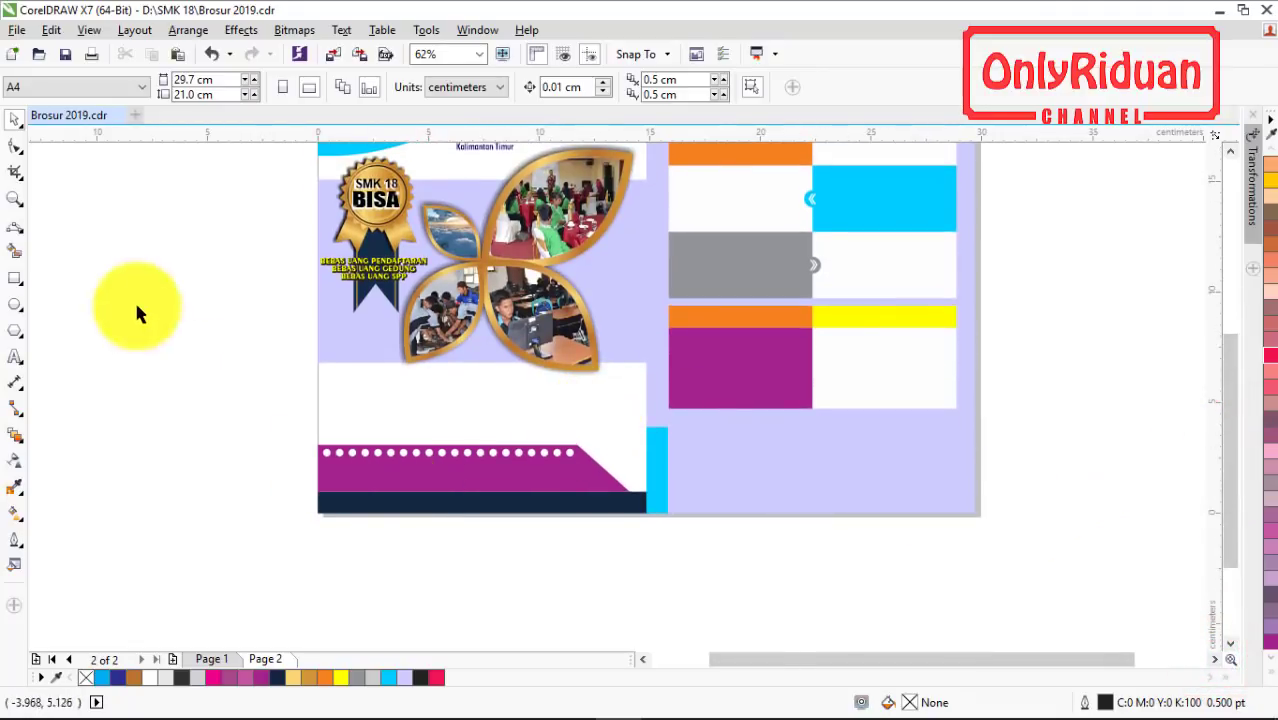
{"action": "left_click", "coordinate": [17, 30]}
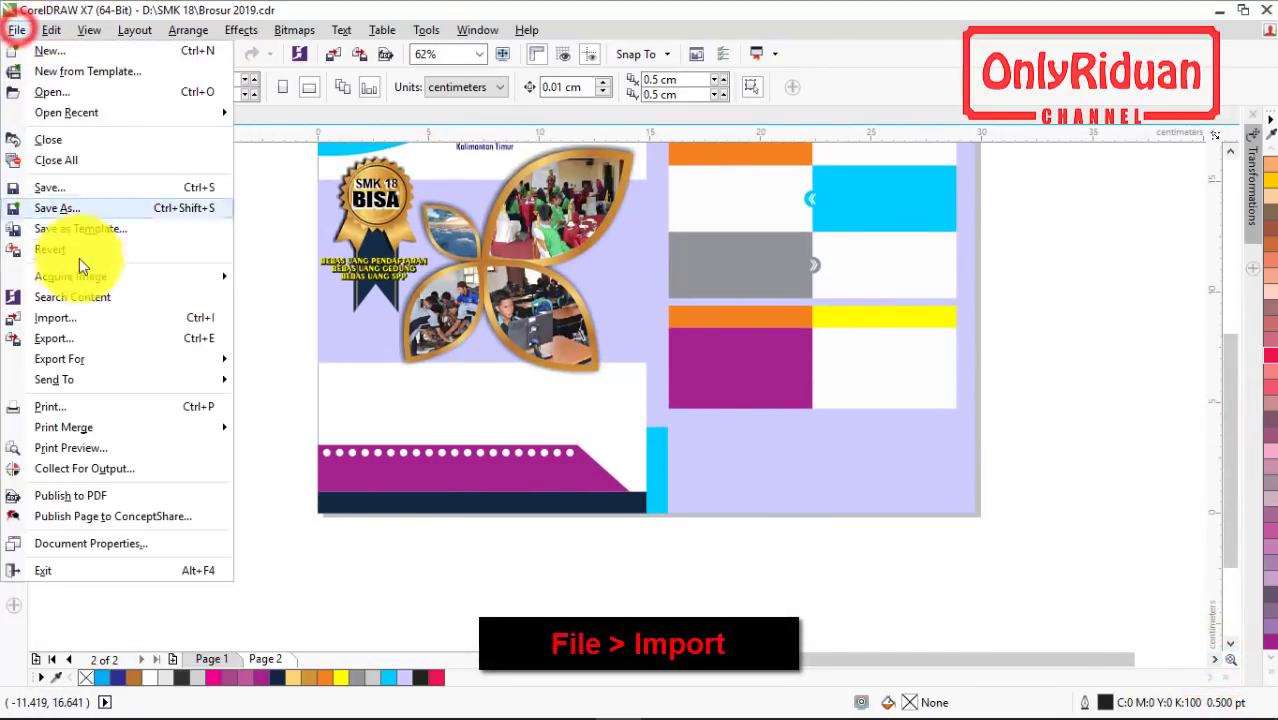
{"action": "left_click", "coordinate": [79, 318]}
{"action": "left_click_drag", "start_coordinate": [843, 351], "coordinate": [846, 425]}
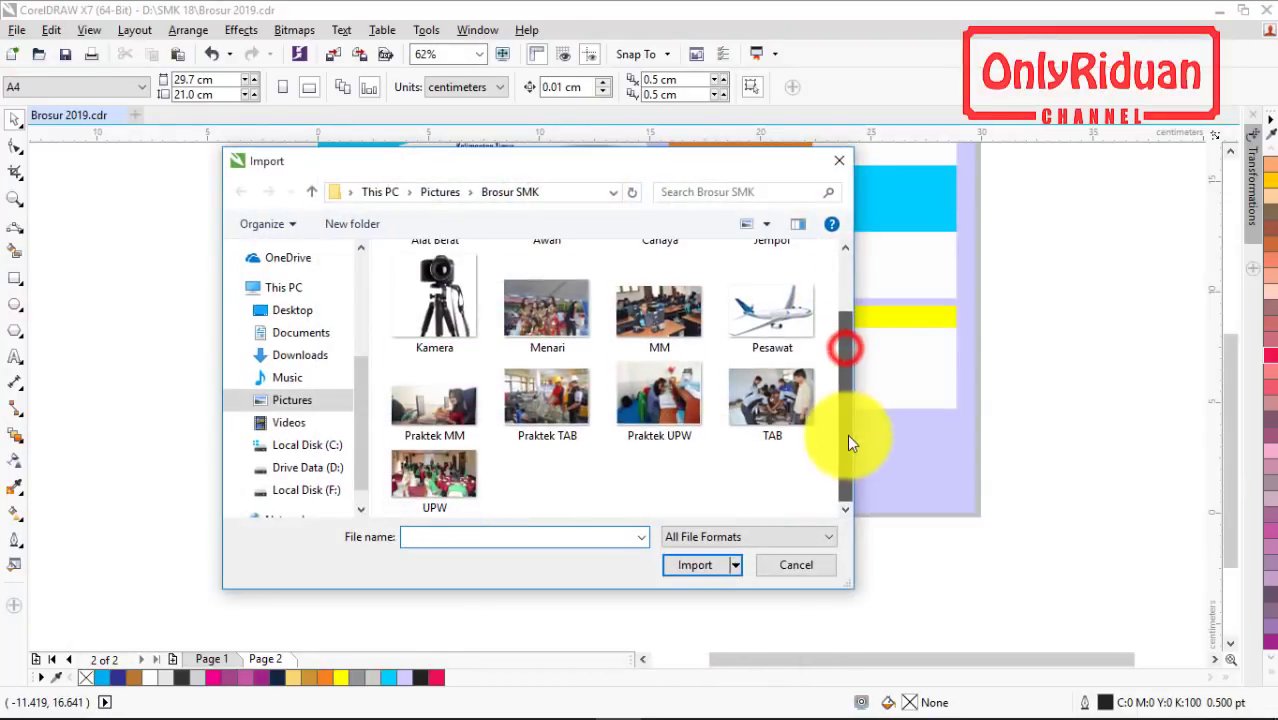
{"action": "left_click", "coordinate": [462, 405]}
{"action": "left_click", "coordinate": [690, 563]}
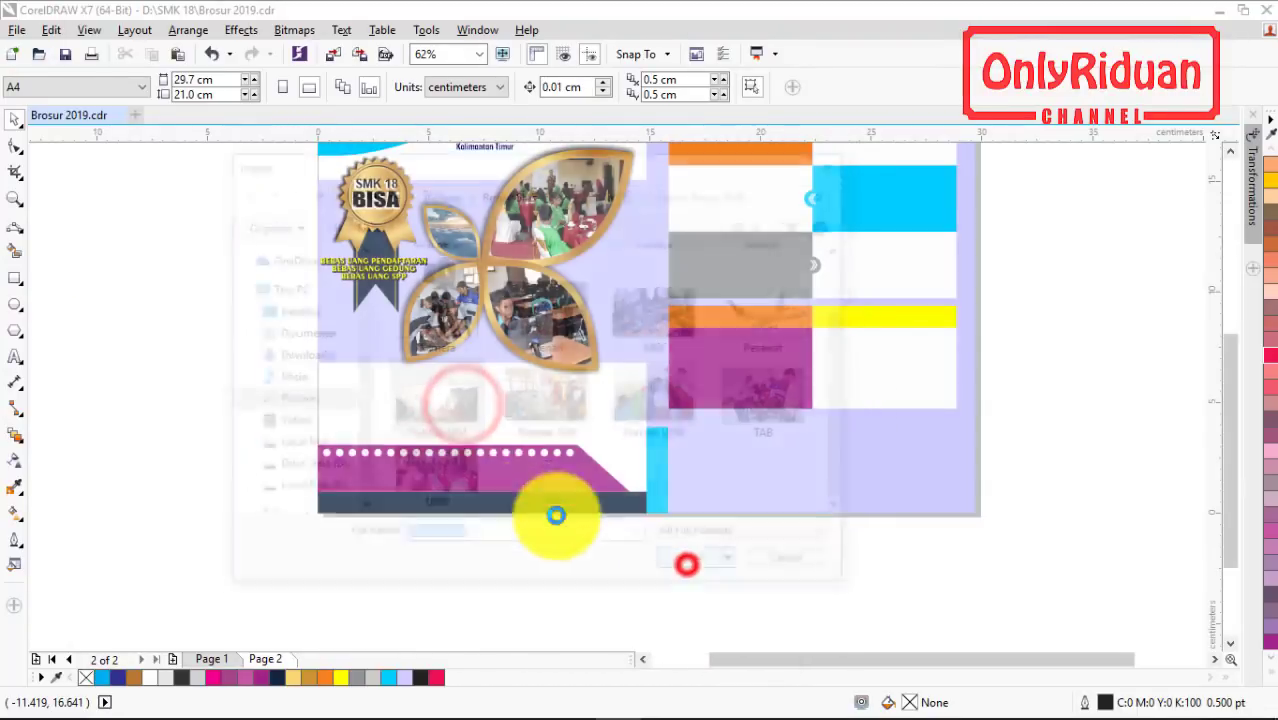
{"action": "left_click_drag", "start_coordinate": [320, 365], "coordinate": [600, 494]}
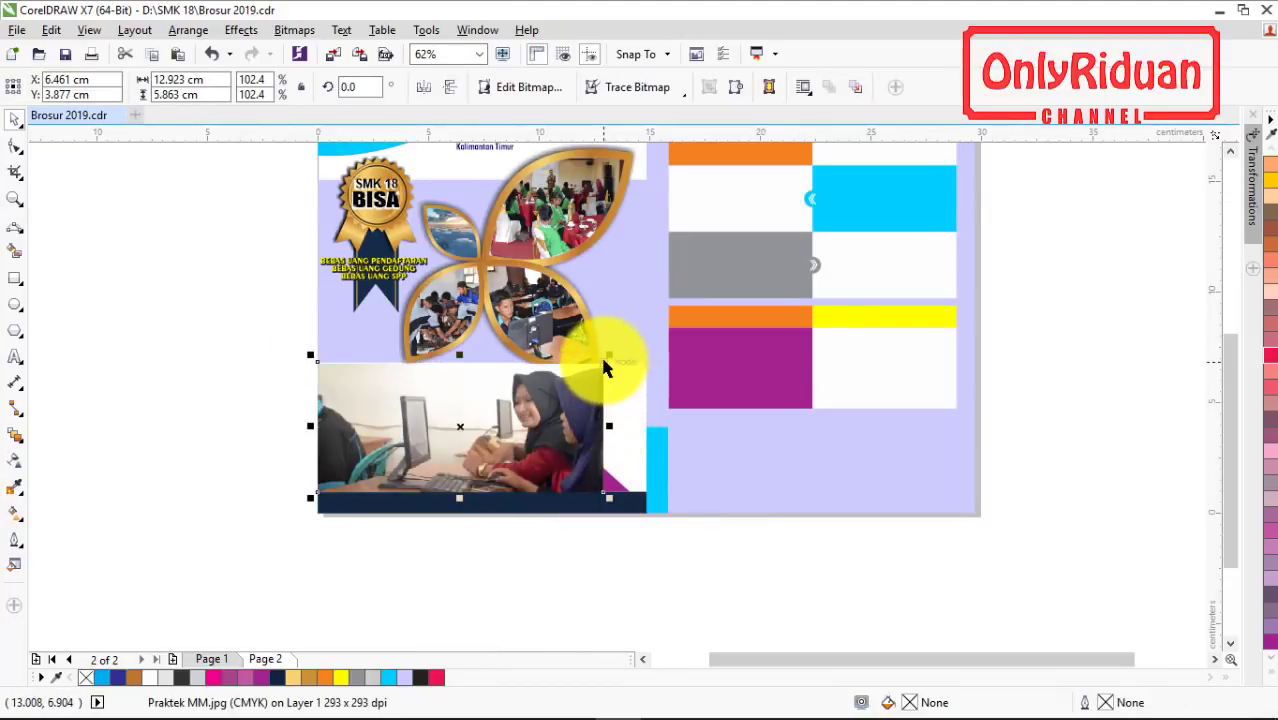
{"action": "left_click_drag", "start_coordinate": [603, 366], "coordinate": [643, 362]}
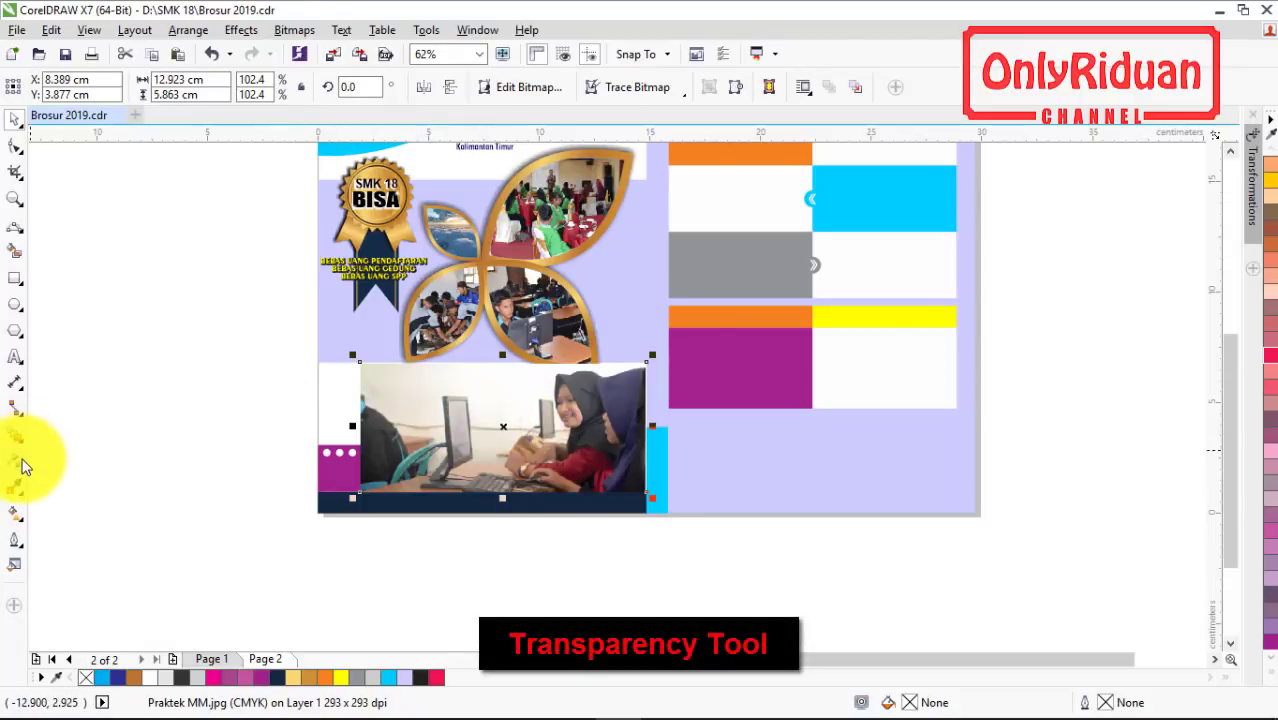
- Apply a linear transparency at 180° to the Praktek MM picture, fading it out towards its left side
{"action": "left_click", "coordinate": [16, 461]}
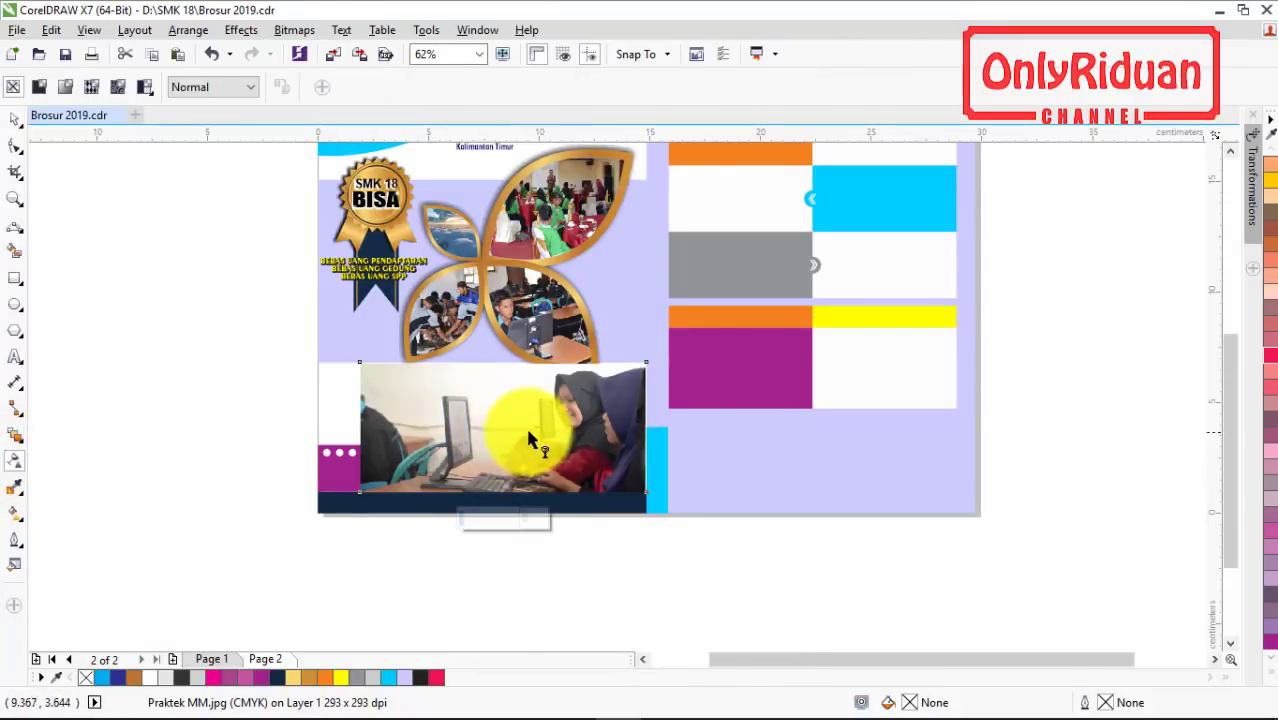
{"action": "left_click_drag", "start_coordinate": [570, 431], "coordinate": [430, 430]}
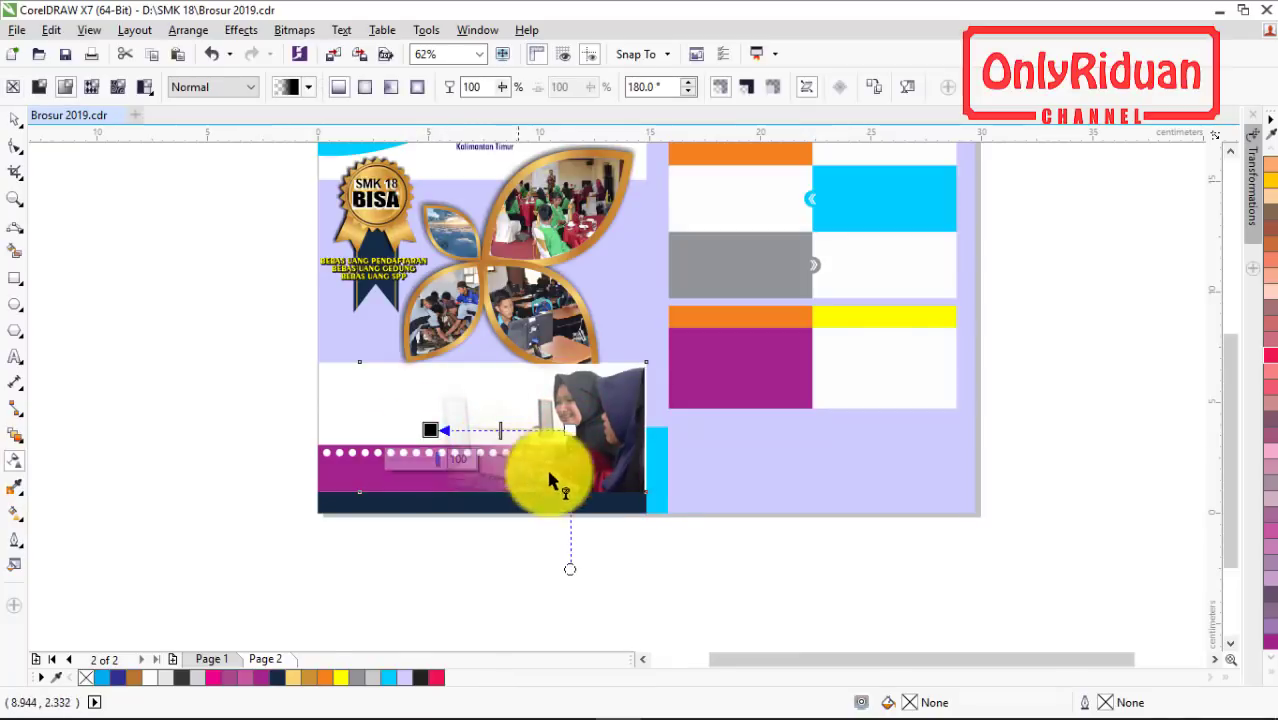
- Nudge the Praktek MM picture sideways to X 8.429 cm to close the gap at the white panel's right edge
{"action": "left_click", "coordinate": [16, 120]}
{"action": "left_click", "coordinate": [171, 294]}
{"action": "scroll", "coordinate": [595, 436], "scroll_direction": "up", "scroll_amount": 2}
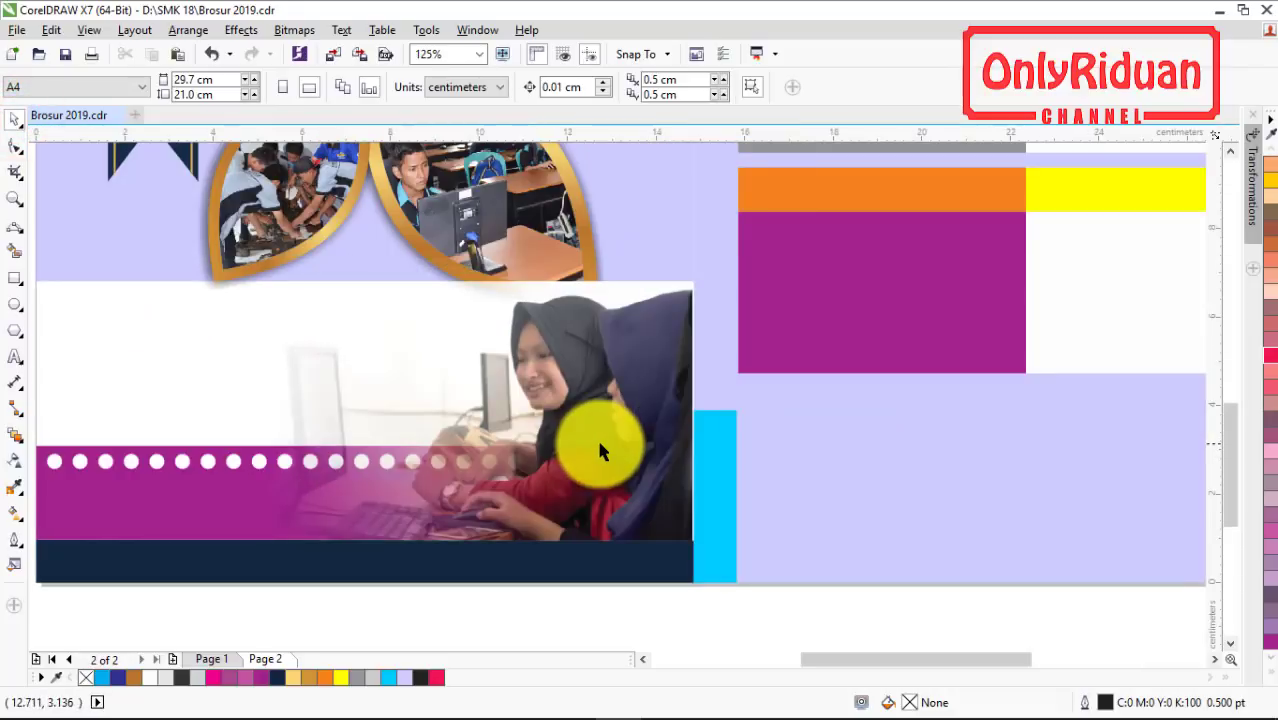
{"action": "left_click", "coordinate": [676, 394]}
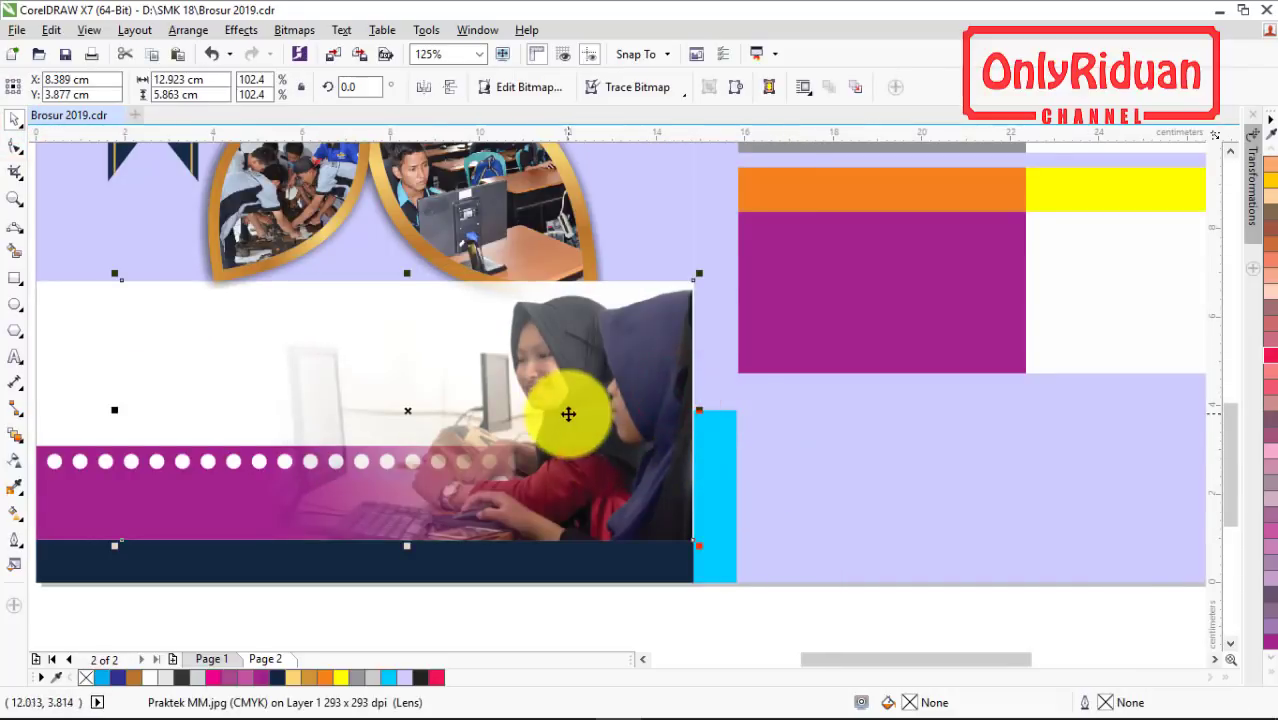
{"action": "scroll", "coordinate": [573, 414], "scroll_direction": "down", "scroll_amount": 2}
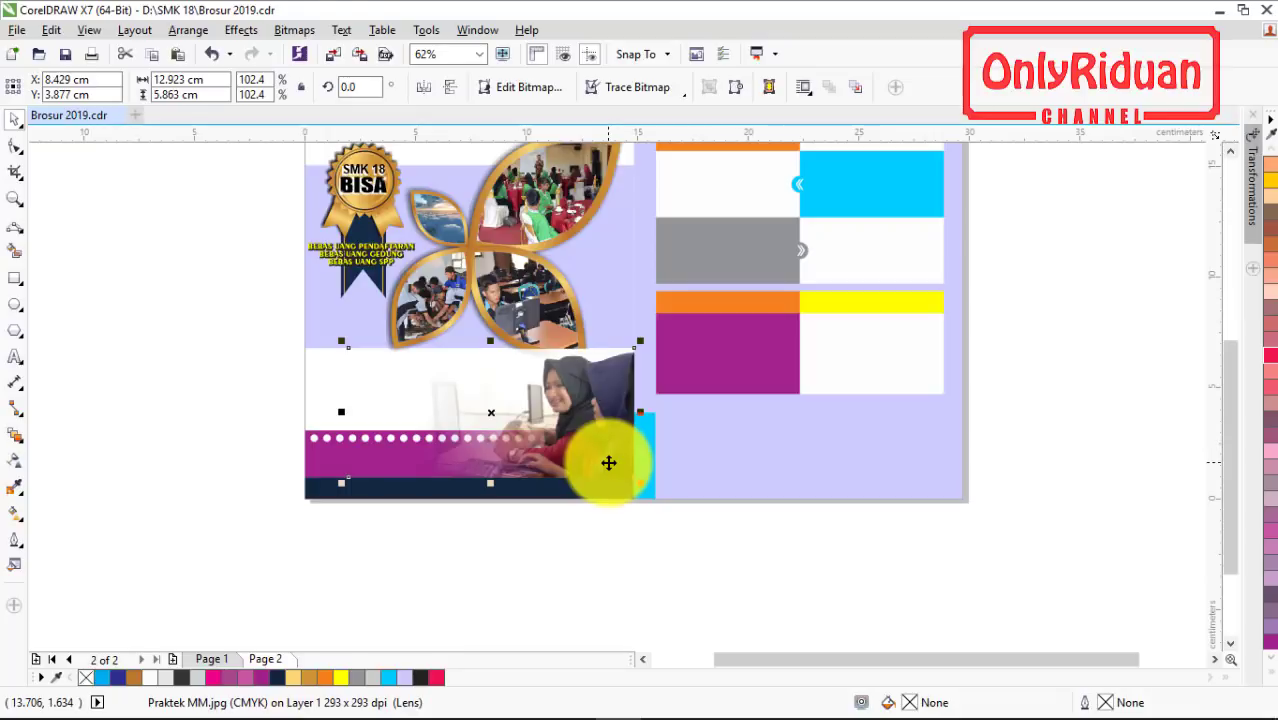
{"action": "scroll", "coordinate": [609, 463], "scroll_direction": "up", "scroll_amount": 6}
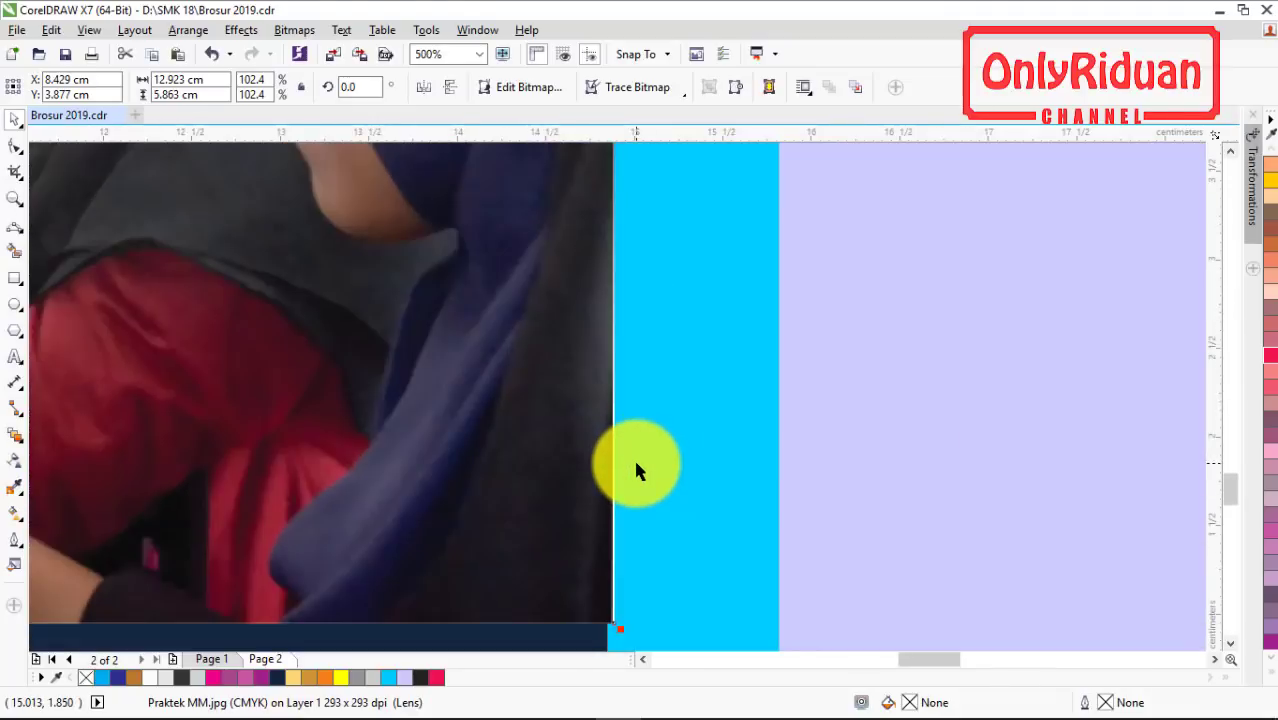
{"action": "scroll", "coordinate": [637, 470], "scroll_direction": "down", "scroll_amount": 6}
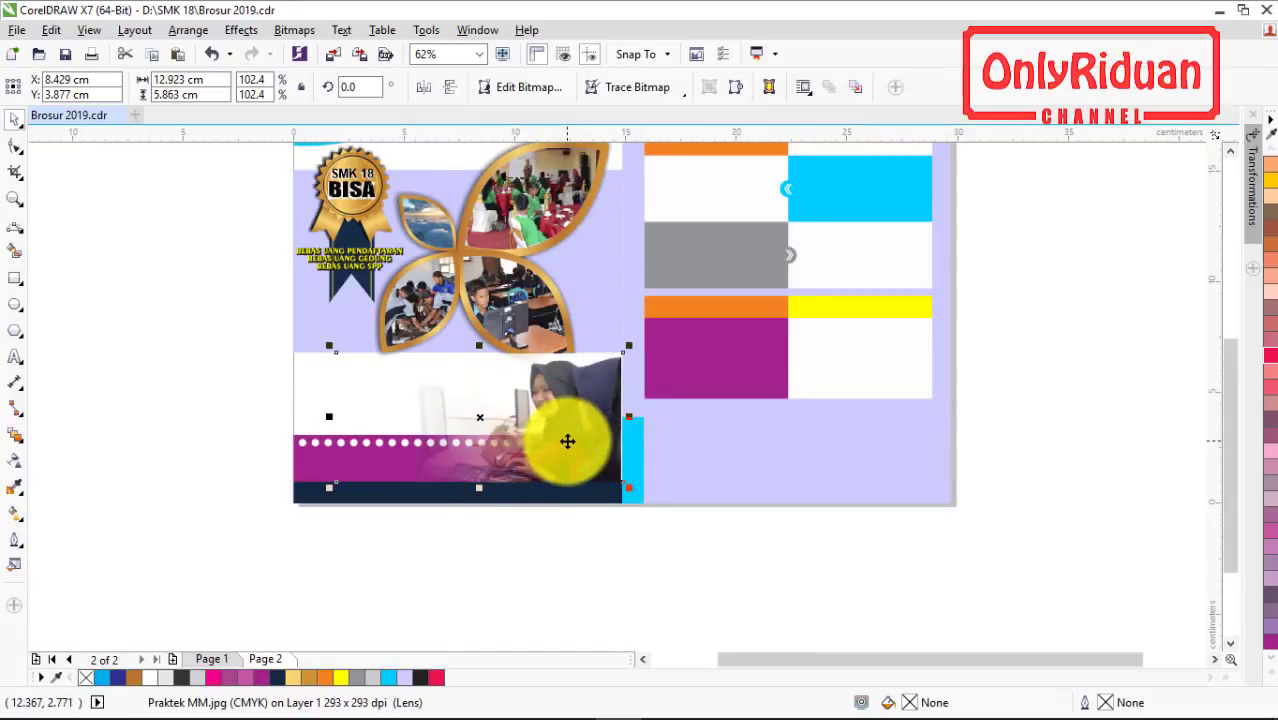
- PowerClip the faded Praktek MM picture inside the white panel below the petals
{"action": "right_click", "coordinate": [573, 410]}
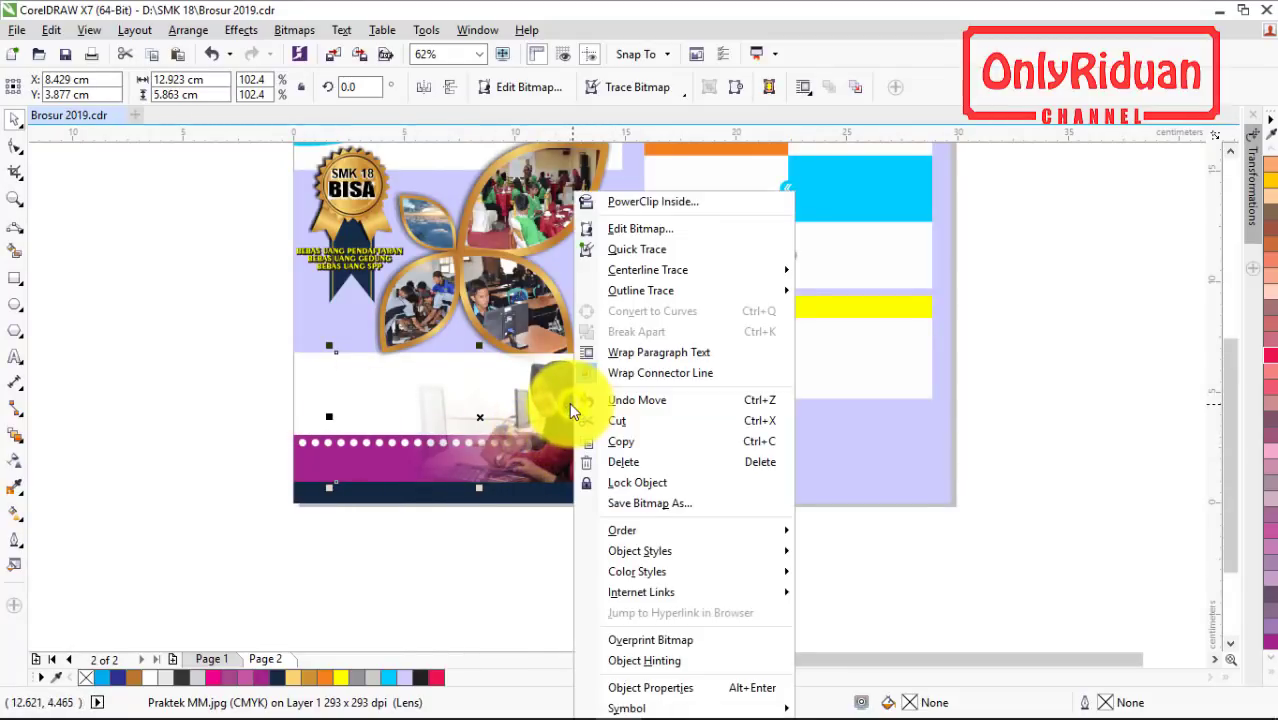
{"action": "left_click", "coordinate": [651, 201]}
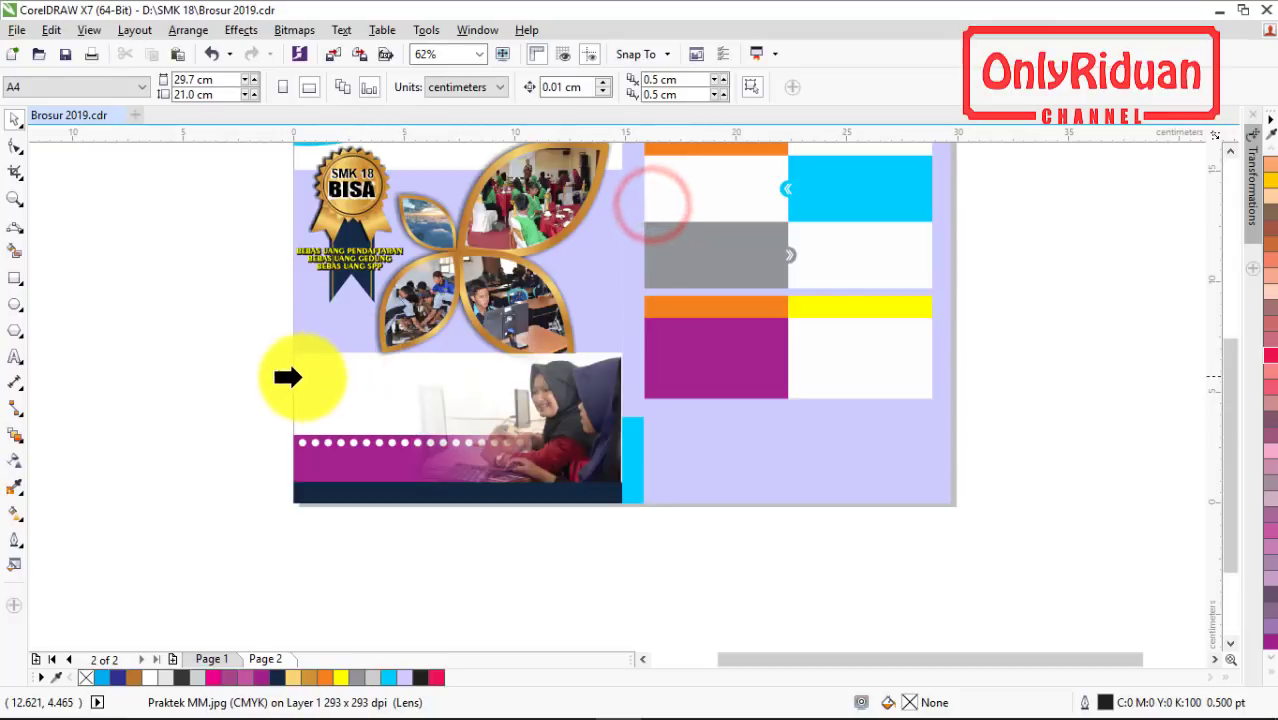
{"action": "left_click", "coordinate": [298, 378]}
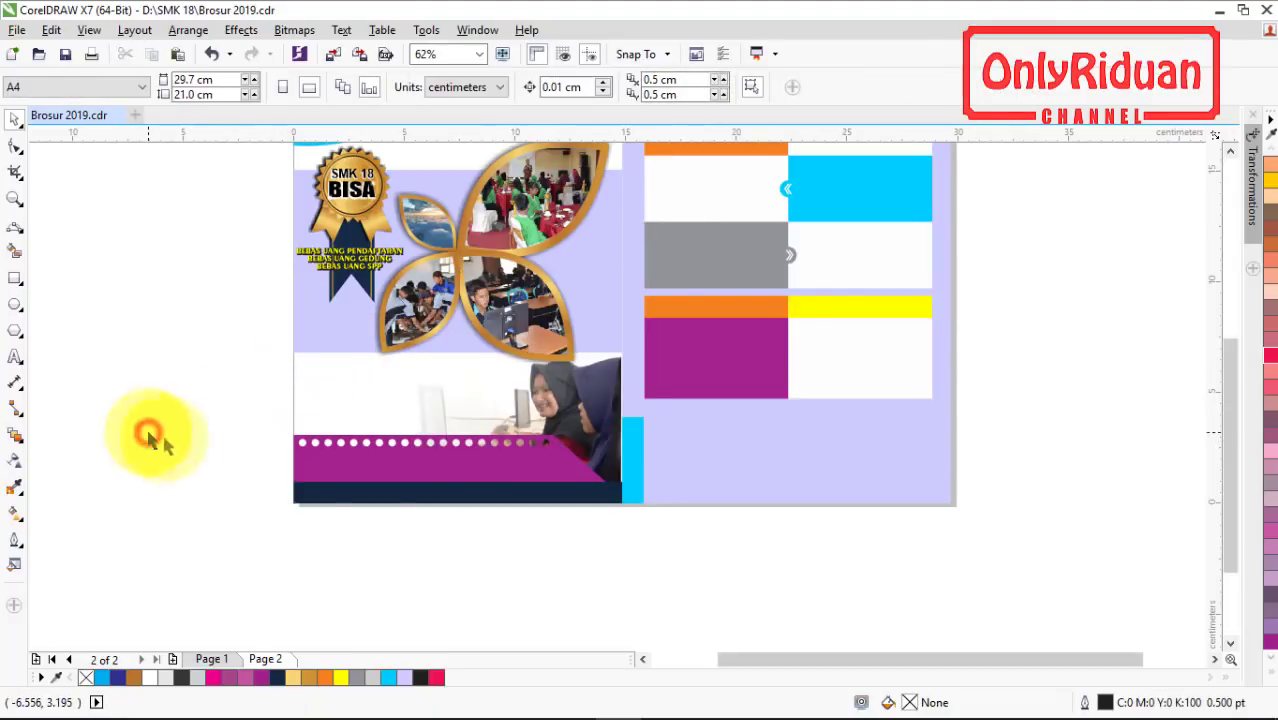
- Apply a linear transparency at about -3° to the purple strip, fading it out towards its right end over the photo
{"action": "left_click", "coordinate": [462, 460]}
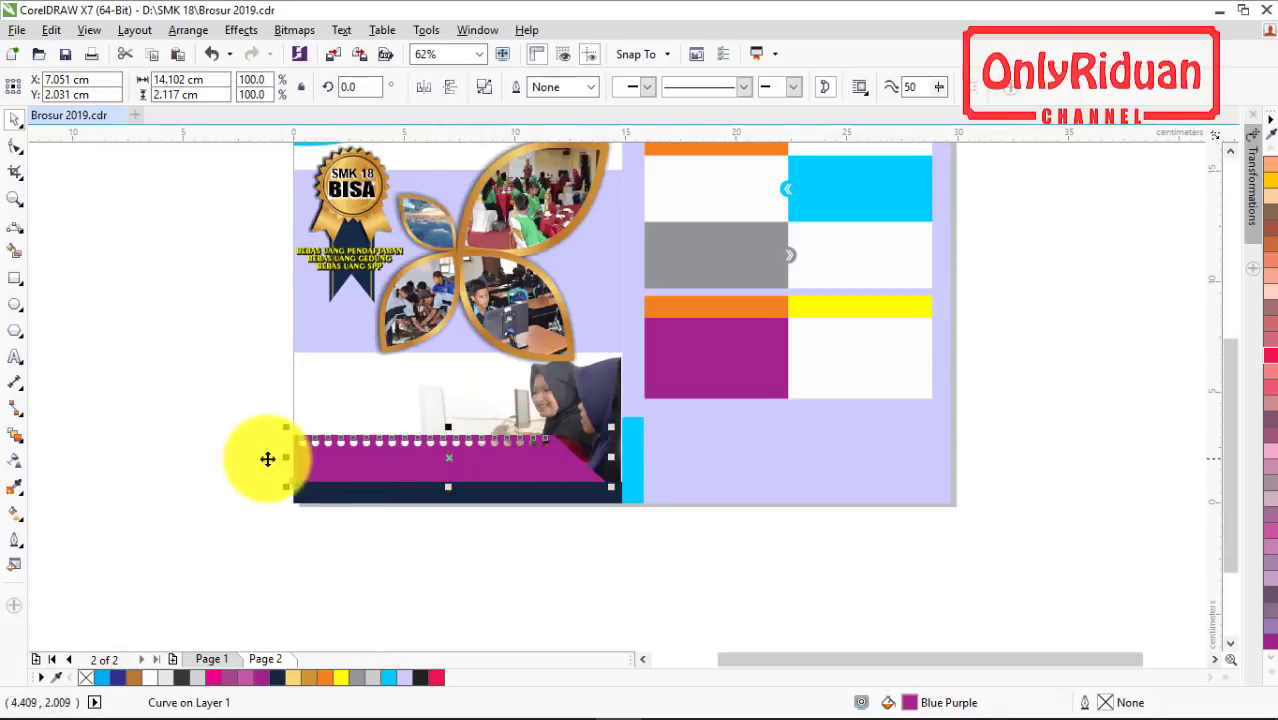
{"action": "left_click", "coordinate": [17, 457]}
{"action": "left_click_drag", "start_coordinate": [399, 457], "coordinate": [575, 457]}
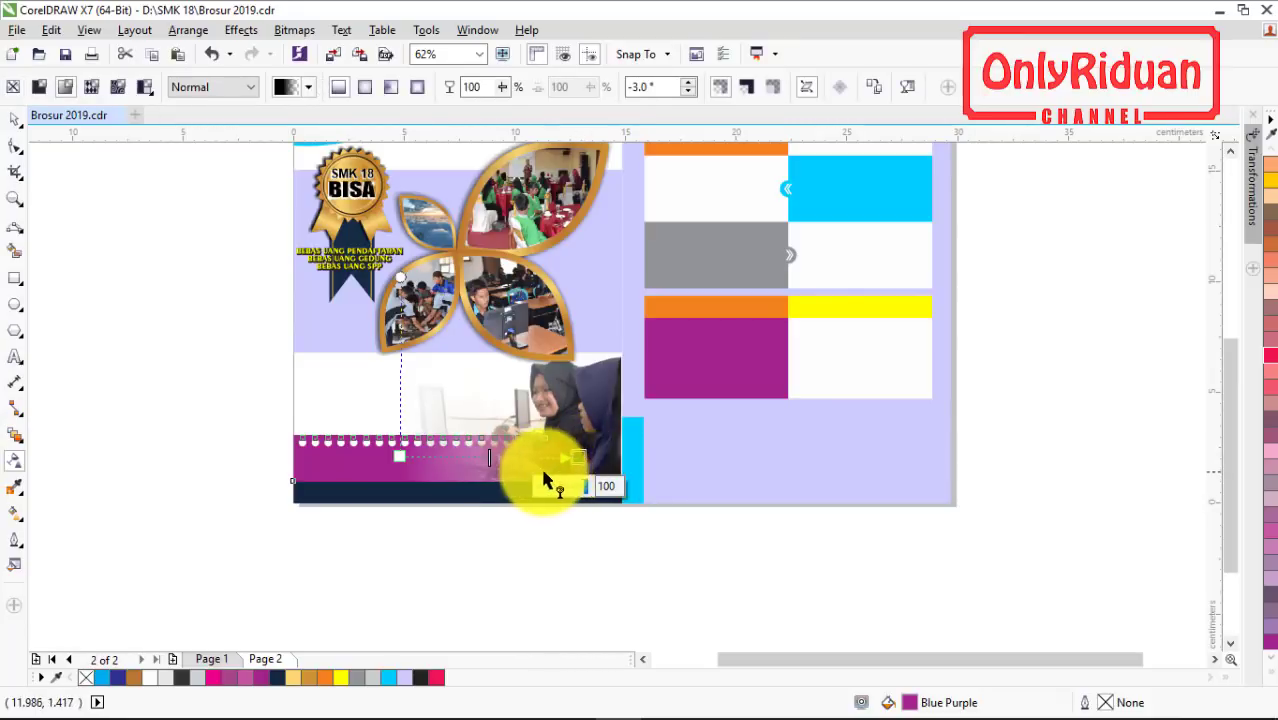
{"action": "left_click", "coordinate": [401, 456]}
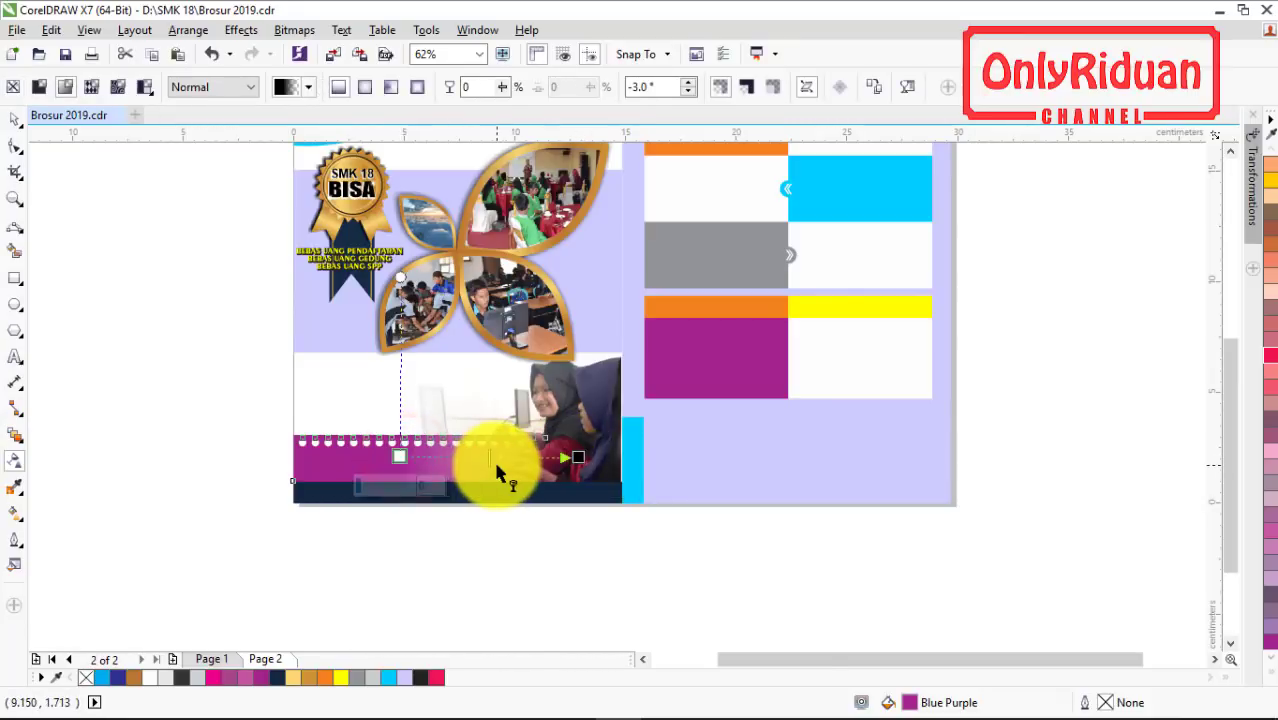
{"action": "scroll", "coordinate": [493, 458], "scroll_direction": "up", "scroll_amount": 2}
{"action": "scroll", "coordinate": [504, 466], "scroll_direction": "down", "scroll_amount": 2}
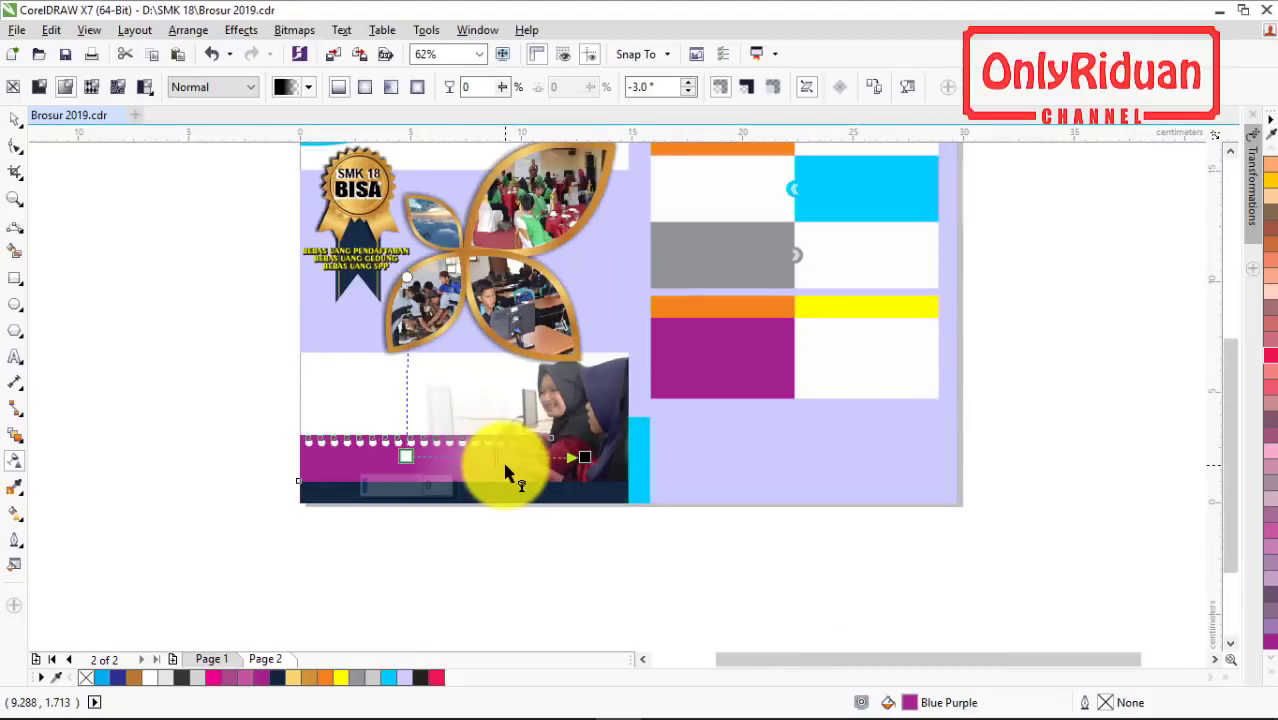
{"action": "left_click", "coordinate": [15, 116]}
{"action": "left_click", "coordinate": [155, 320]}
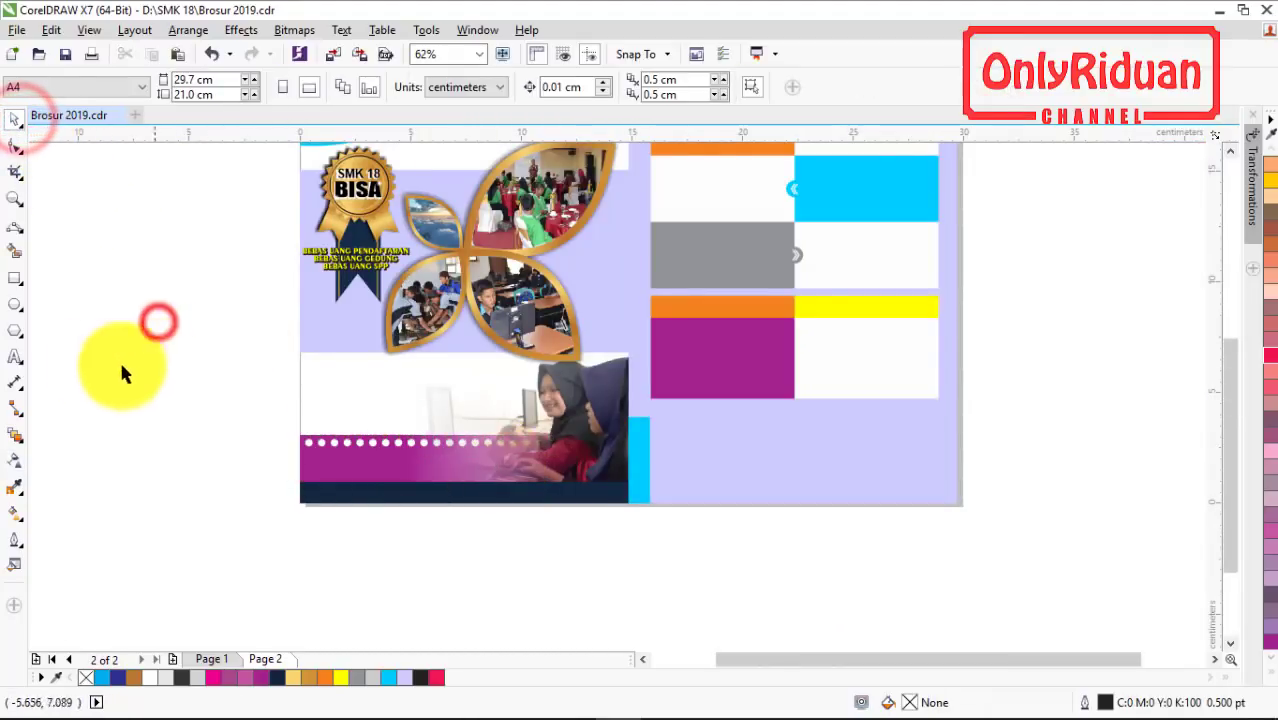
- Draw a Sky Blue bar without outline, about 14.85 by 0.23 cm, along the white panel's upper edge
{"action": "left_click", "coordinate": [15, 275]}
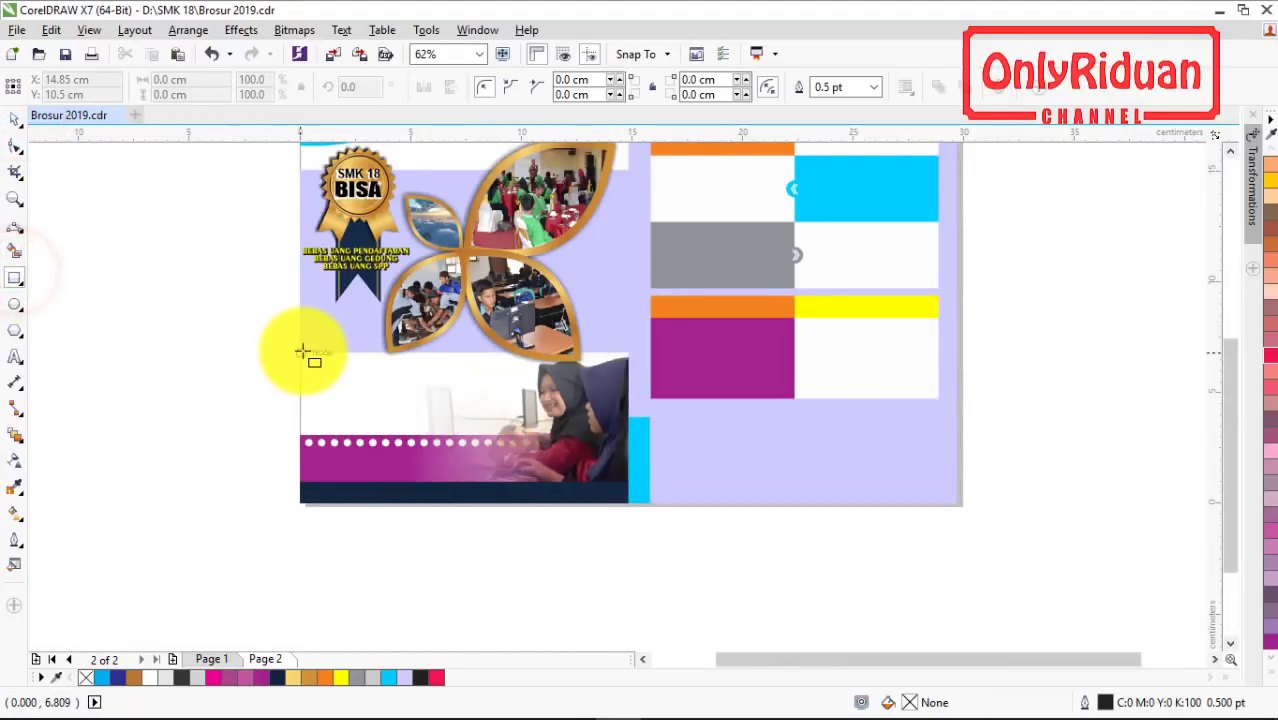
{"action": "left_click_drag", "start_coordinate": [300, 352], "coordinate": [628, 356]}
{"action": "left_click", "coordinate": [390, 677]}
{"action": "right_click", "coordinate": [86, 678]}
{"action": "left_click", "coordinate": [15, 118]}
{"action": "scroll", "coordinate": [265, 220], "scroll_direction": "down", "scroll_amount": 1}
{"action": "scroll", "coordinate": [280, 237], "scroll_direction": "up", "scroll_amount": 2}
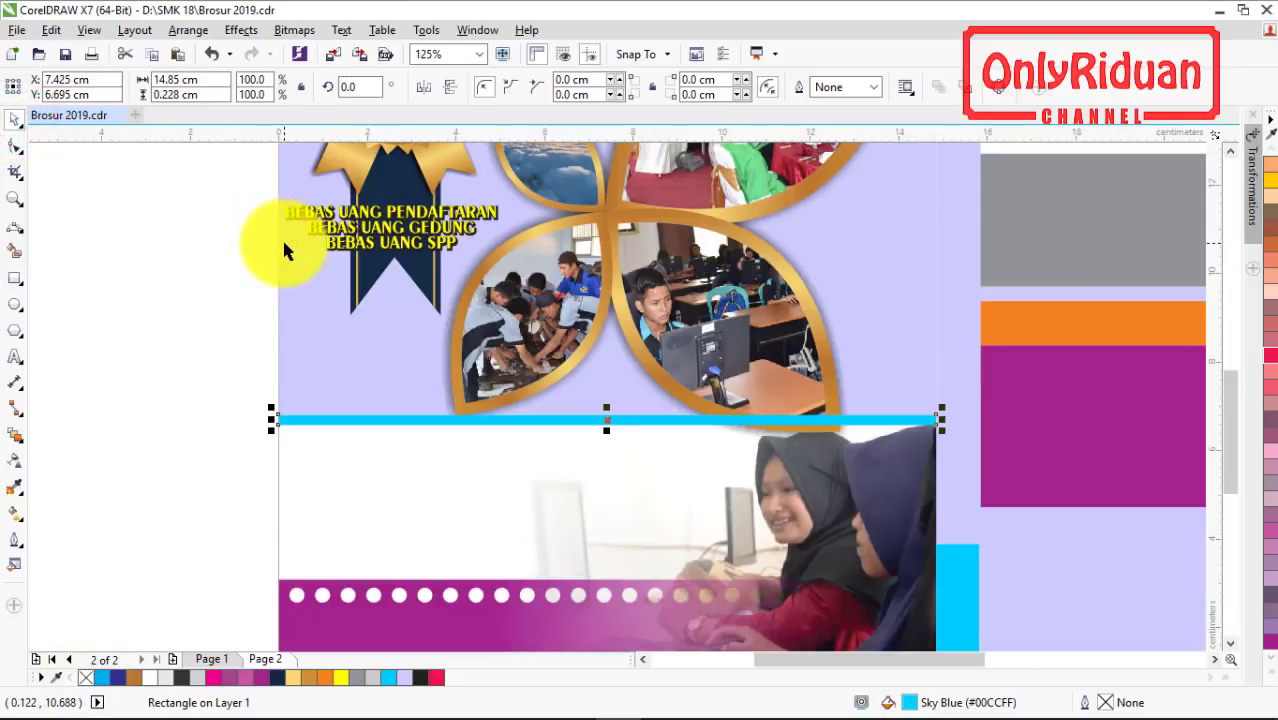
- Send the sky blue bar backward until it lies behind the petal tips
{"action": "key", "text": "ctrl+Page_Down"}
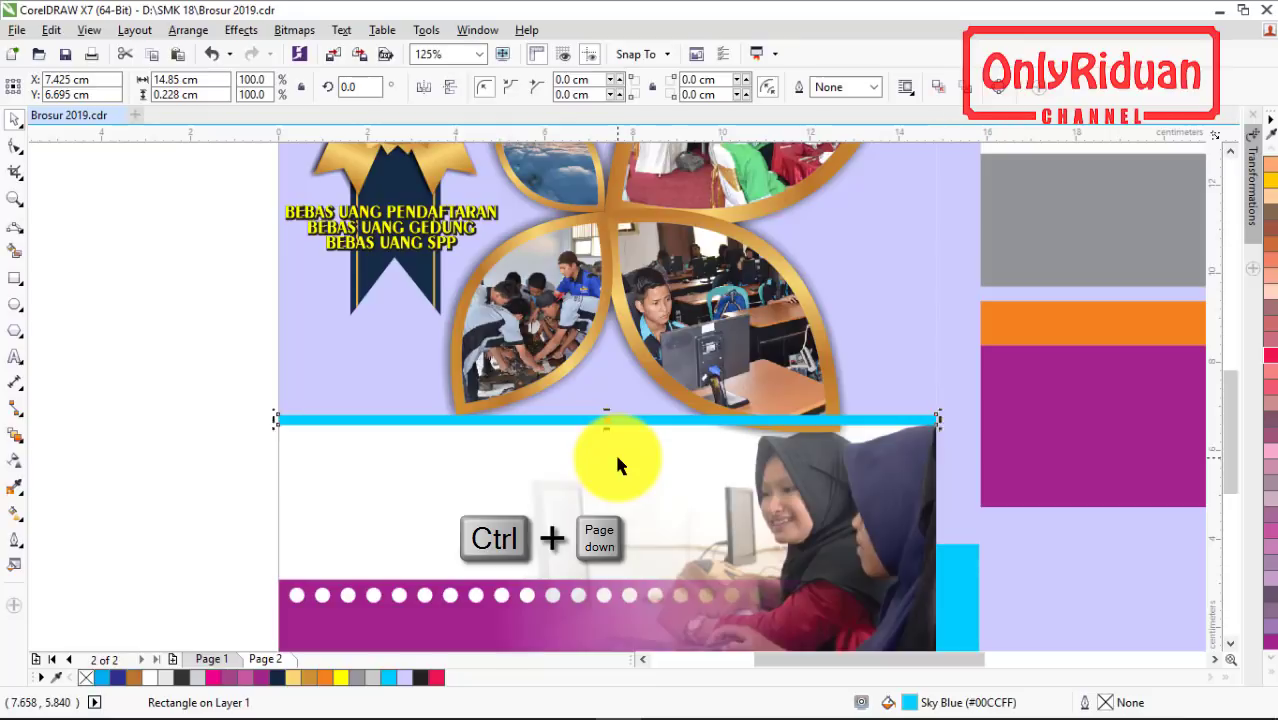
{"action": "key", "text": "ctrl+Page_Down"}
{"action": "key", "text": "ctrl+Page_Down"}
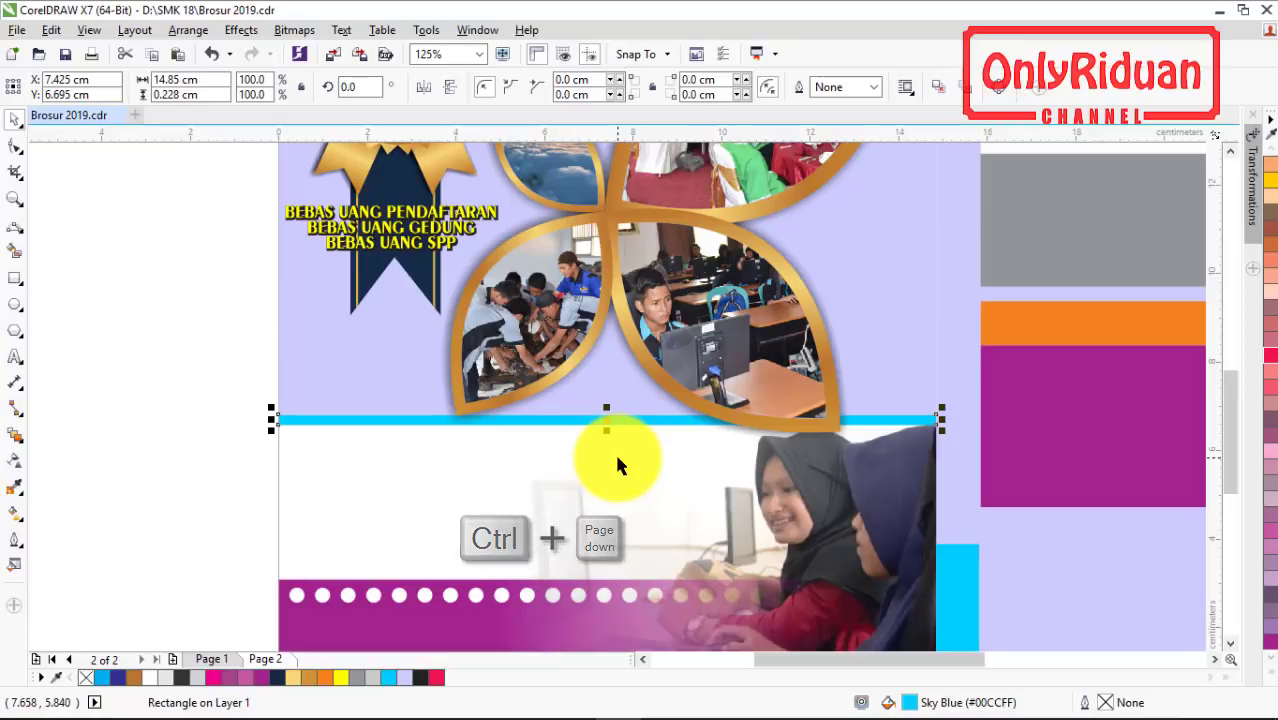
{"action": "scroll", "coordinate": [630, 447], "scroll_direction": "up", "scroll_amount": 2}
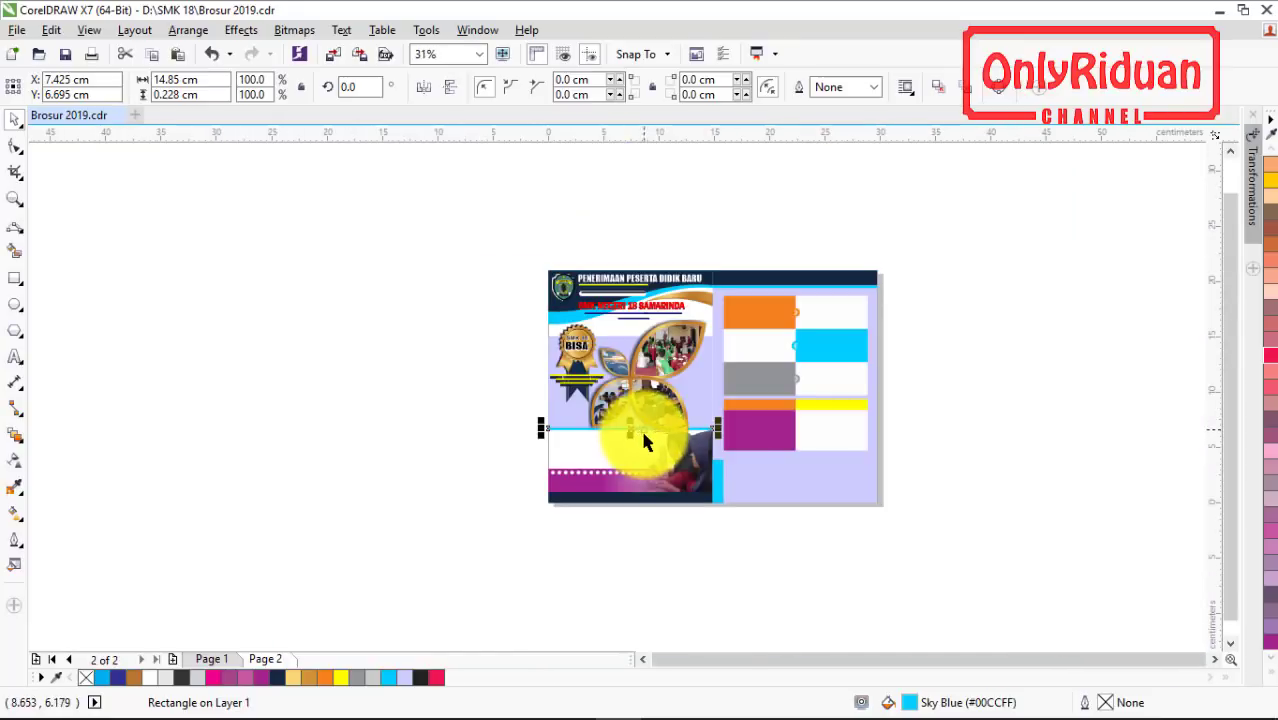
{"action": "scroll", "coordinate": [645, 440], "scroll_direction": "down", "scroll_amount": 5}
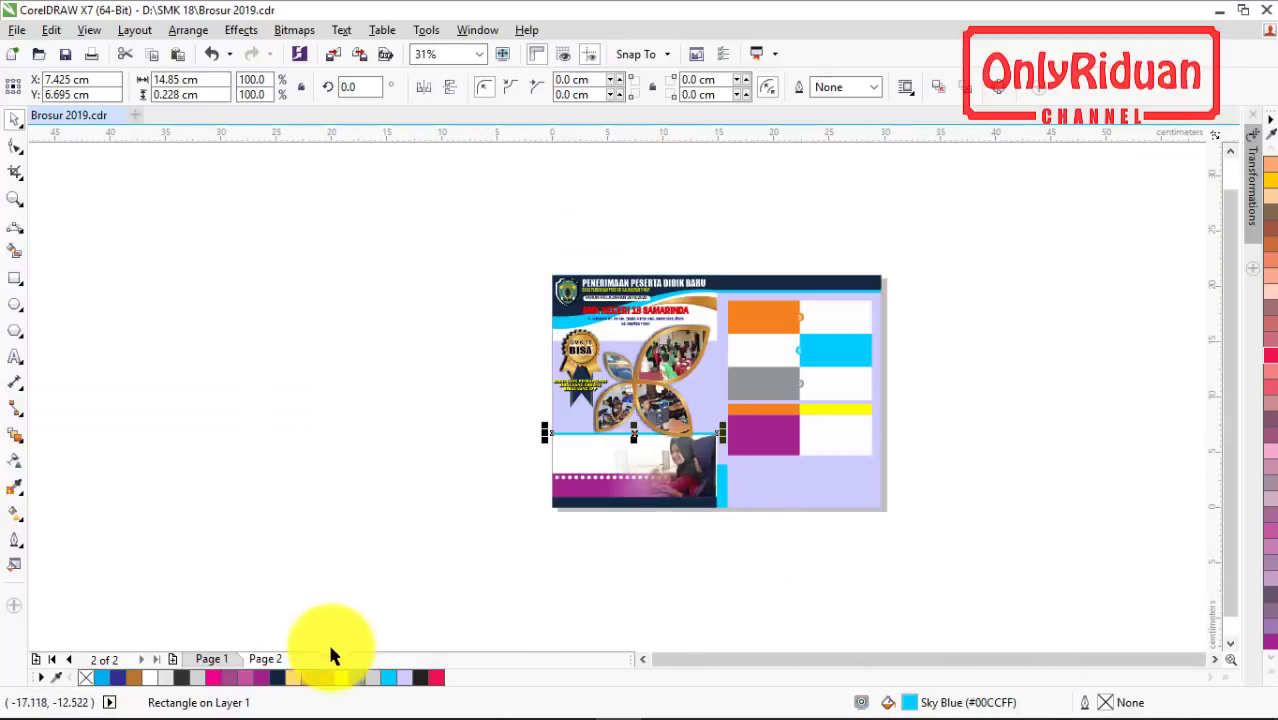
- Copy the JURUSAN list, its thumbs-up emoji and the Contact Person texts from page 1 and paste them on page 2
{"action": "left_click", "coordinate": [210, 659]}
{"action": "scroll", "coordinate": [569, 504], "scroll_direction": "up", "scroll_amount": 2}
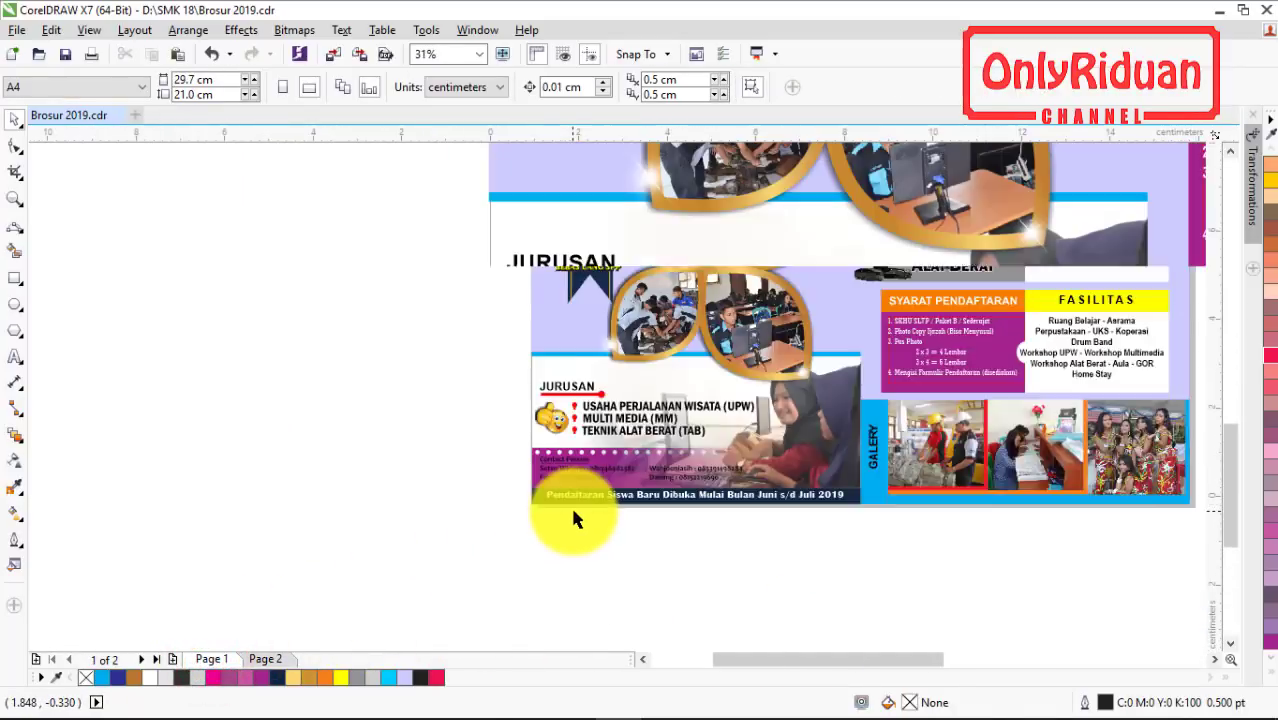
{"action": "left_click", "coordinate": [15, 120]}
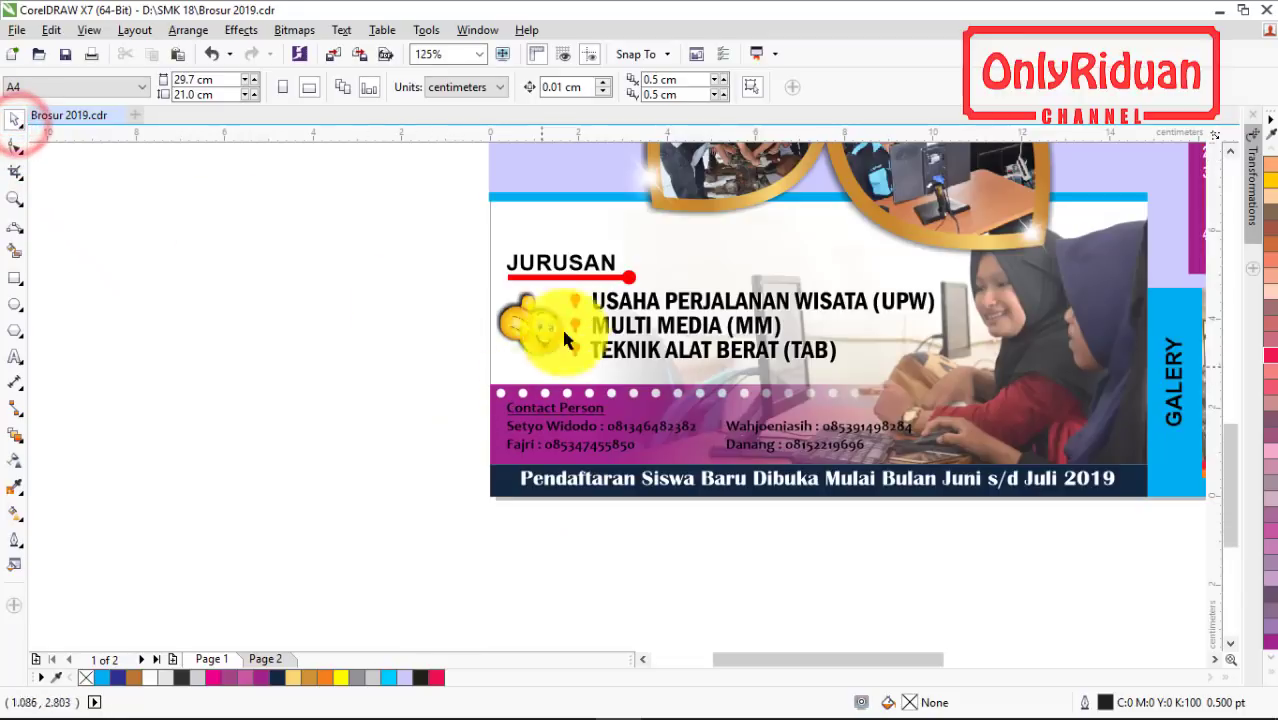
{"action": "left_click", "coordinate": [560, 270]}
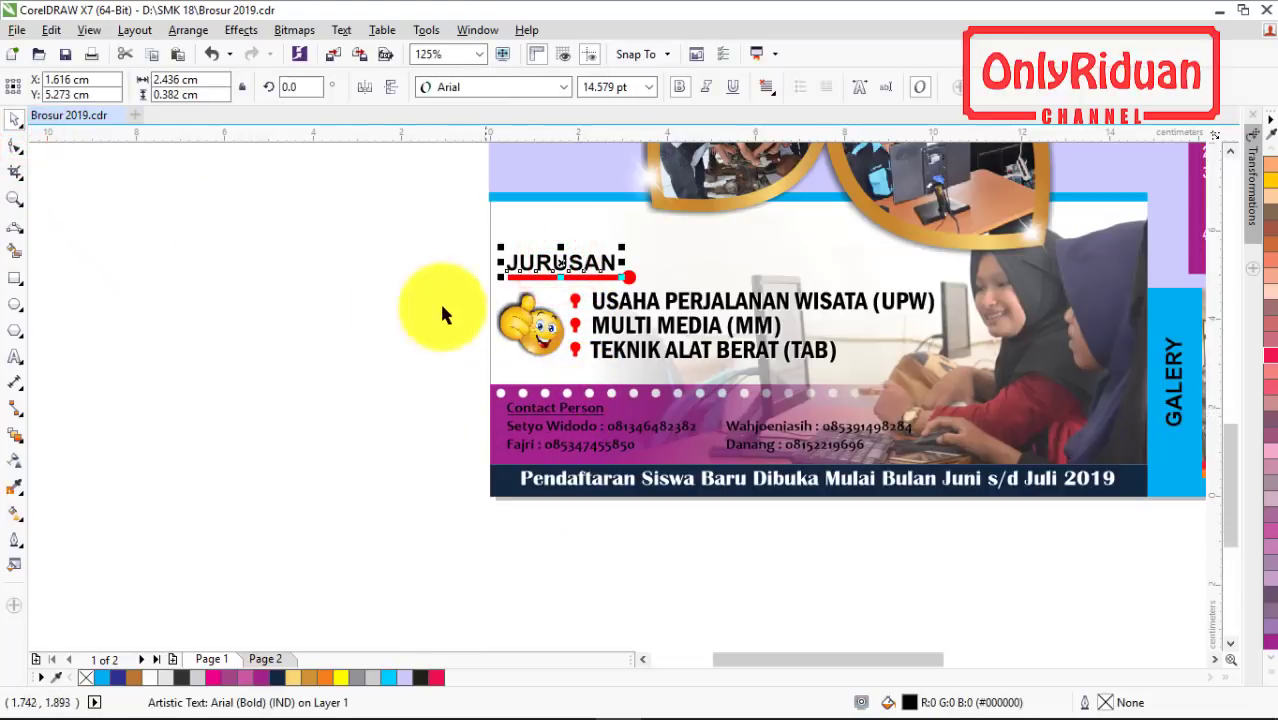
{"action": "left_click_drag", "start_coordinate": [410, 228], "coordinate": [927, 477]}
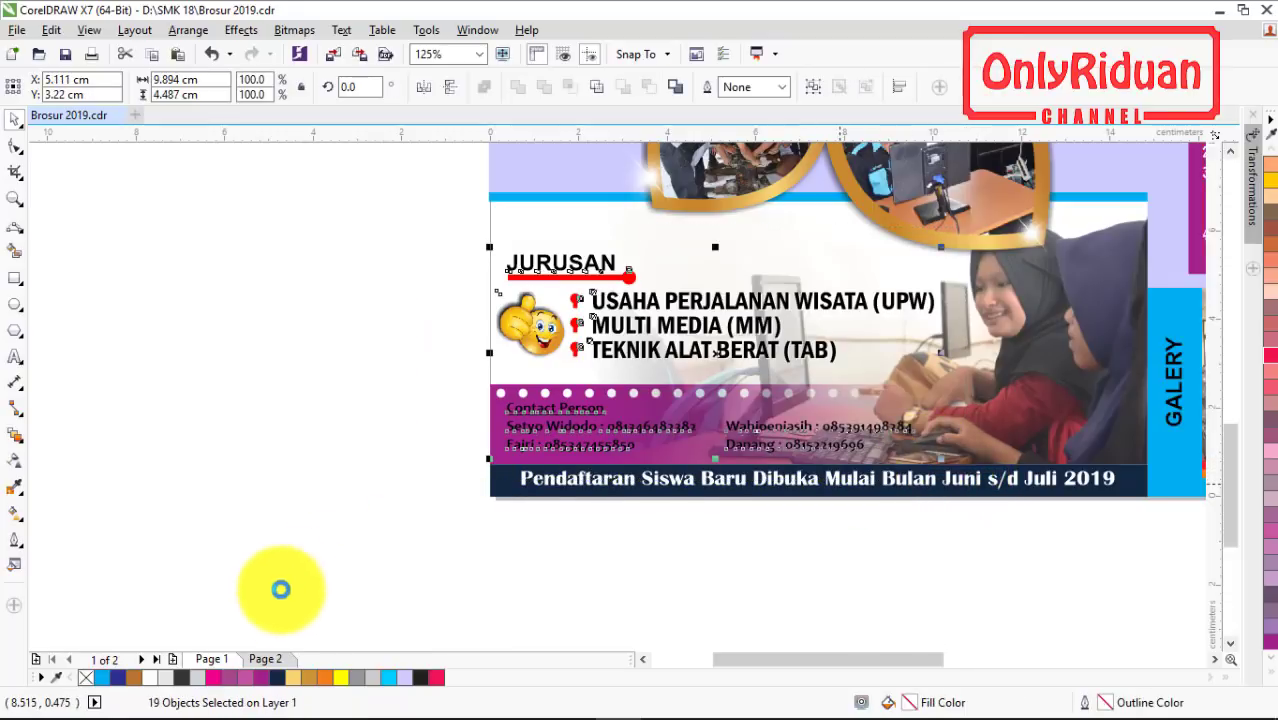
{"action": "left_click", "coordinate": [265, 659]}
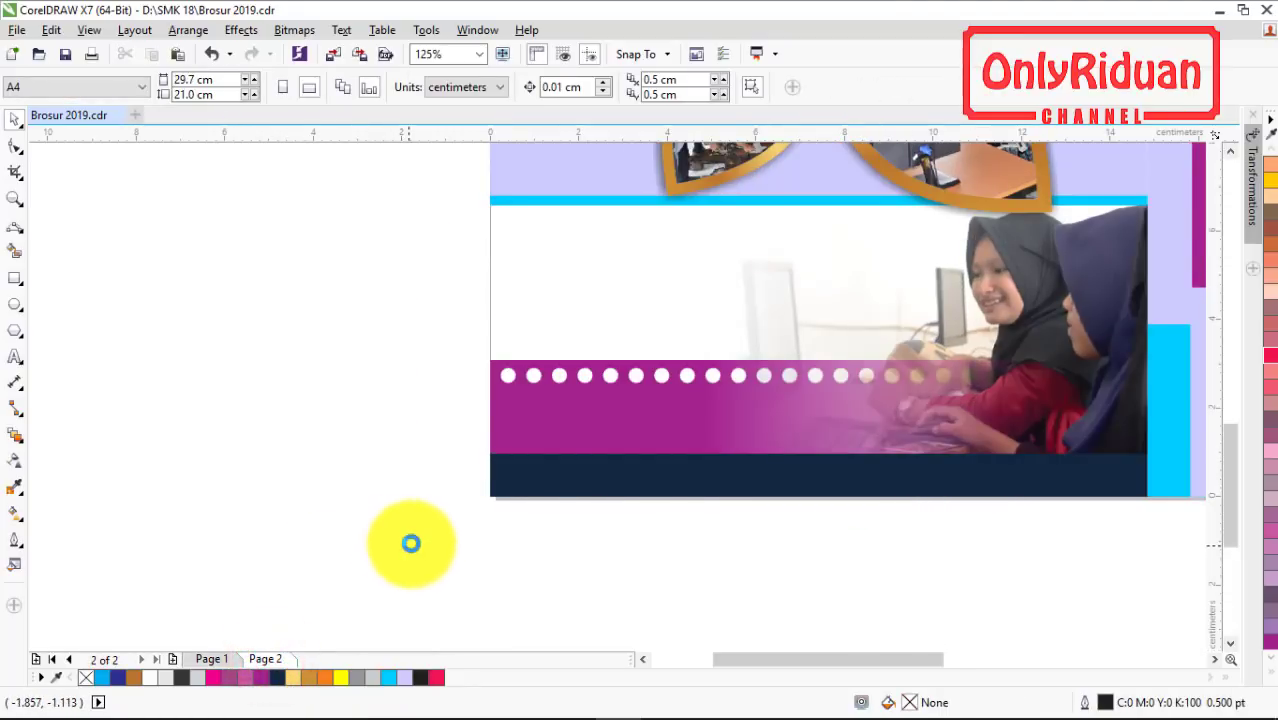
{"action": "key", "text": "ctrl+v"}
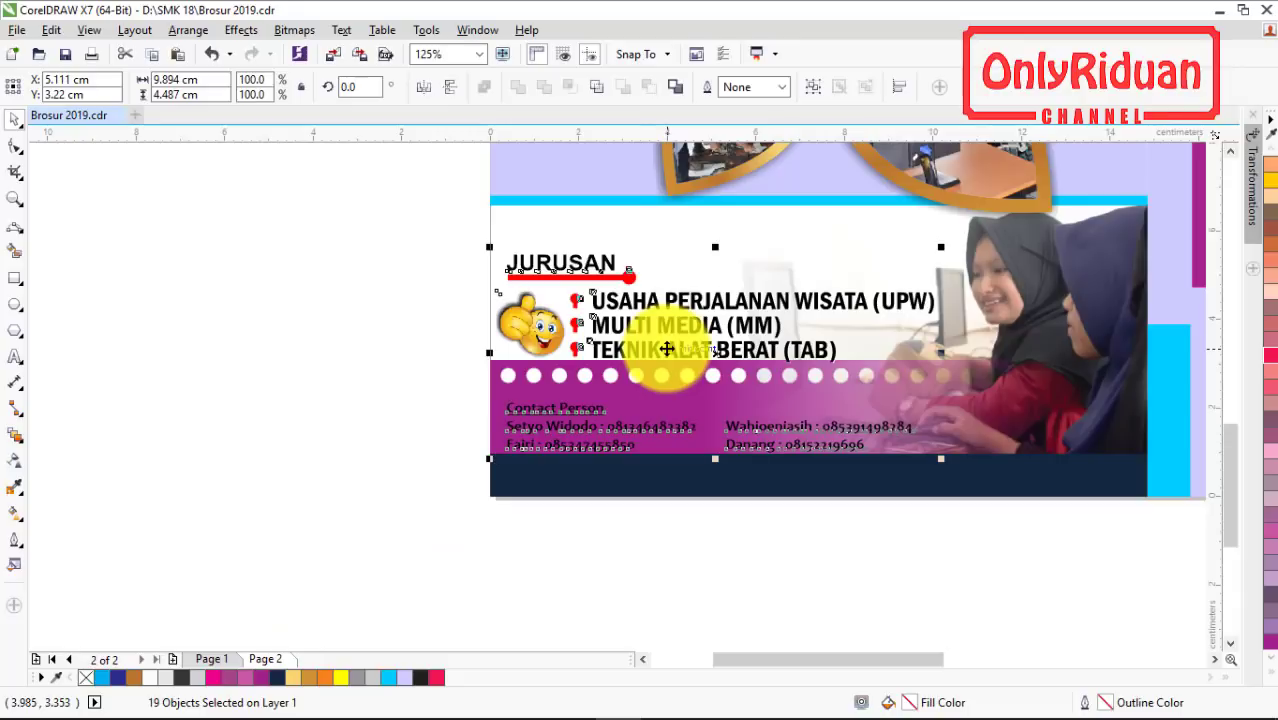
- Nudge the pasted JURUSAN and Contact Person block up to Y 3.49 cm, clear of the dotted row and navy band
{"action": "key", "text": "Up"}
{"action": "key", "text": "Up"}
{"action": "key", "text": "Up"}
{"action": "key", "text": "Up"}
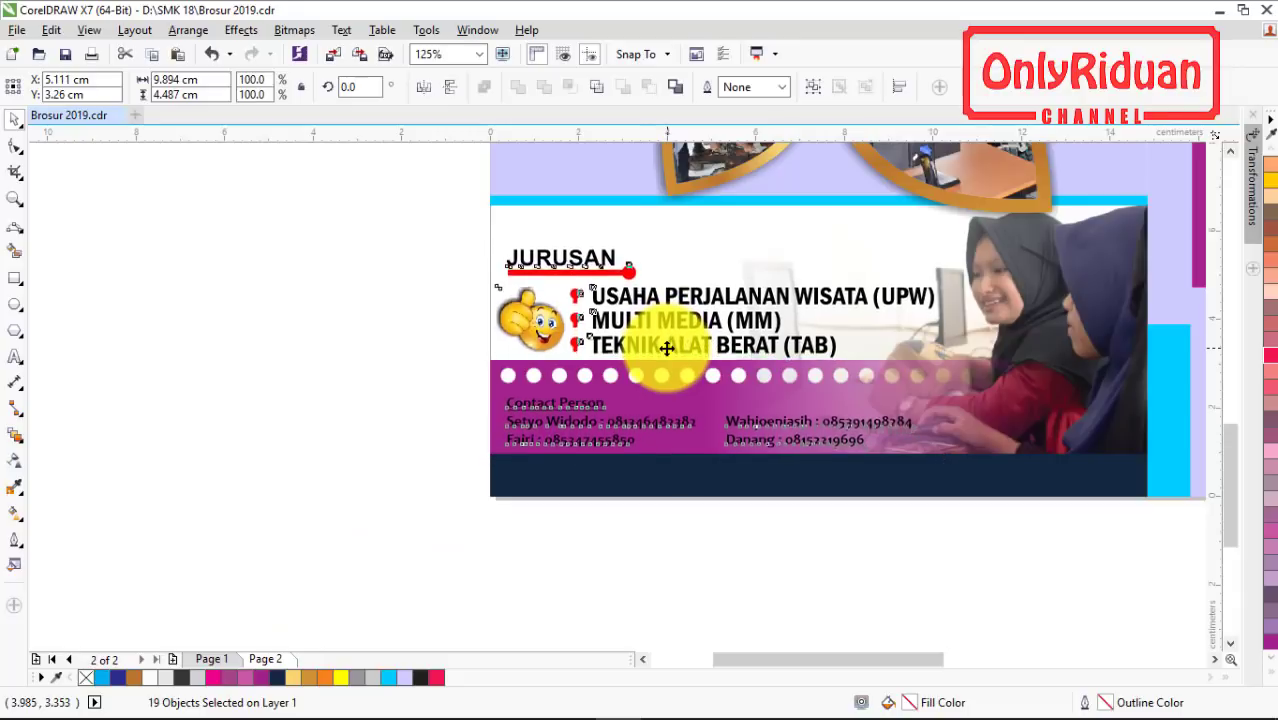
{"action": "key", "text": "Up"}
{"action": "key", "text": "Up"}
{"action": "key", "text": "Up"}
{"action": "key", "text": "Up"}
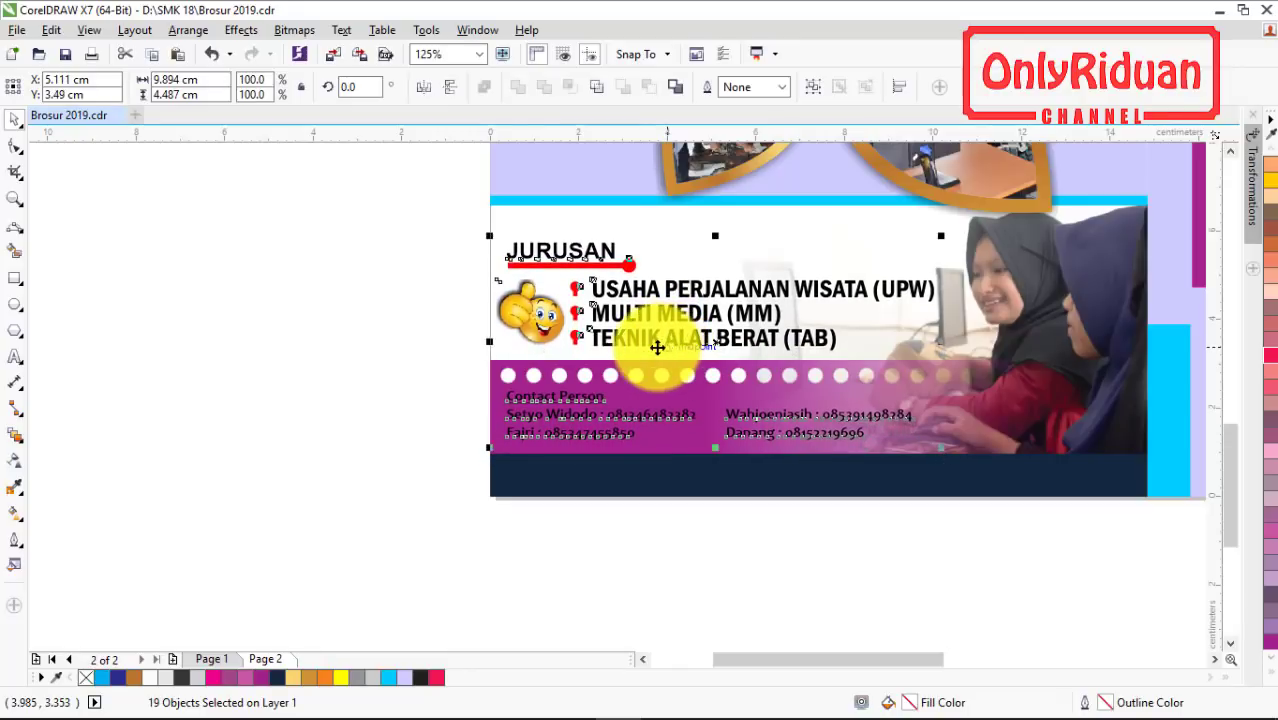
{"action": "left_click", "coordinate": [428, 266]}
- Draw a small circle and an overlapping bar about 1.99 by 0.15 cm above the JURUSAN heading and weld them into one shape
{"action": "left_click", "coordinate": [1229, 152]}
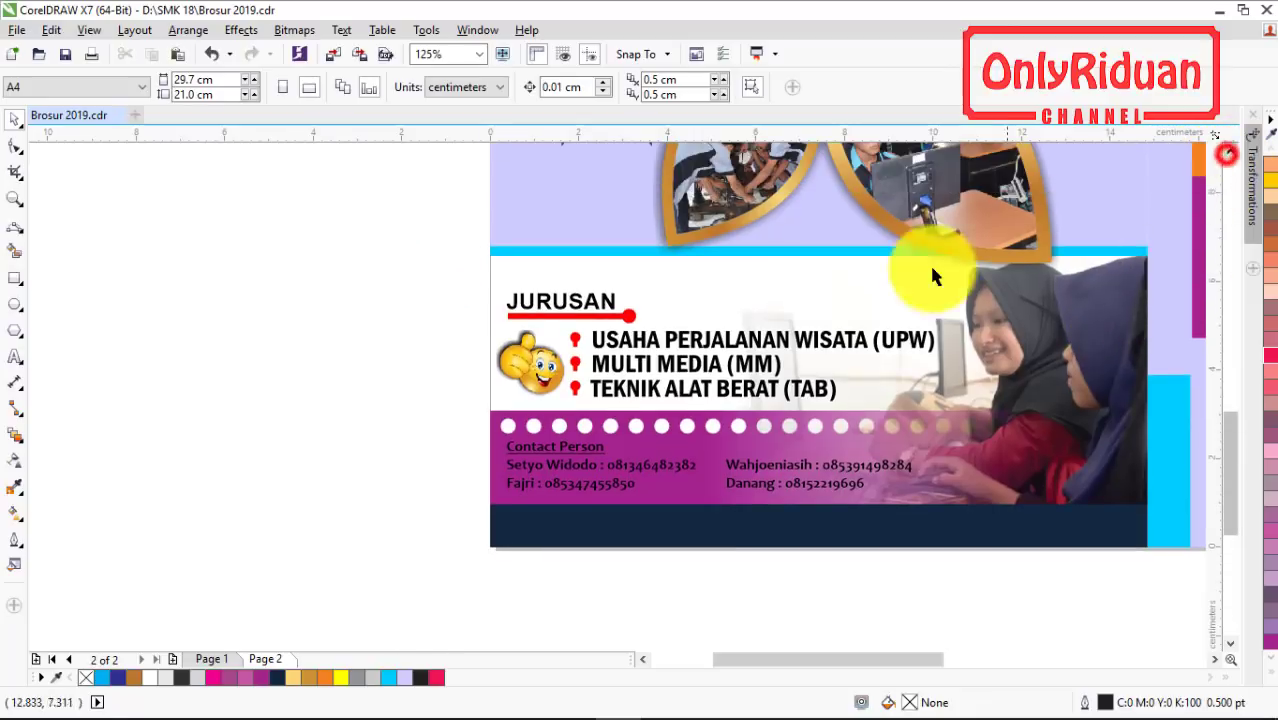
{"action": "scroll", "coordinate": [625, 312], "scroll_direction": "up", "scroll_amount": 2}
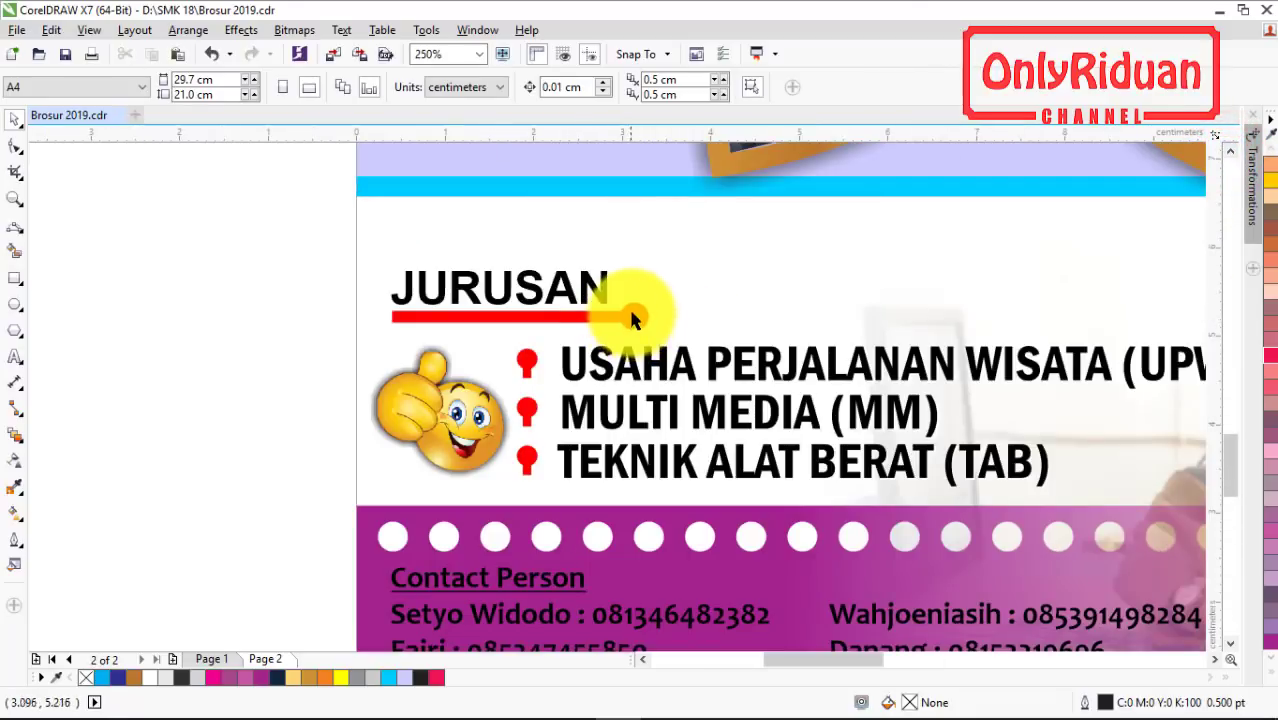
{"action": "scroll", "coordinate": [638, 320], "scroll_direction": "up", "scroll_amount": 2}
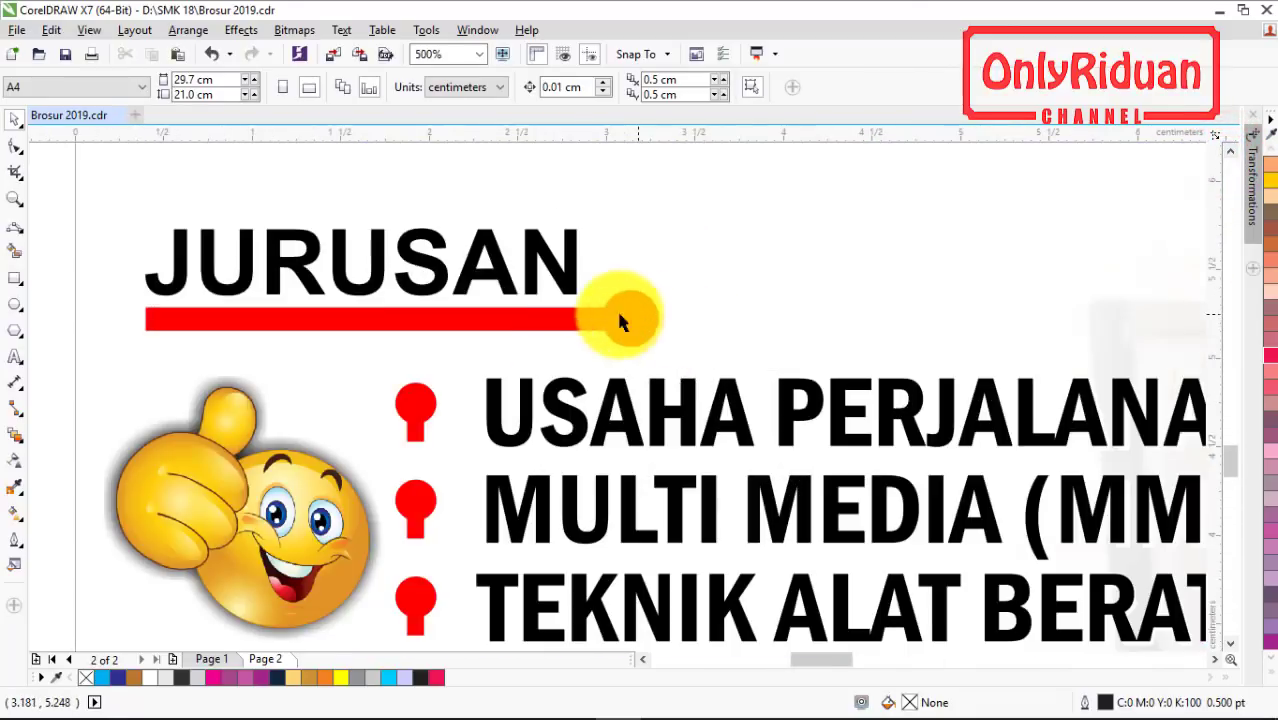
{"action": "left_click", "coordinate": [13, 306]}
{"action": "scroll", "coordinate": [1233, 158], "scroll_direction": "up", "scroll_amount": 2}
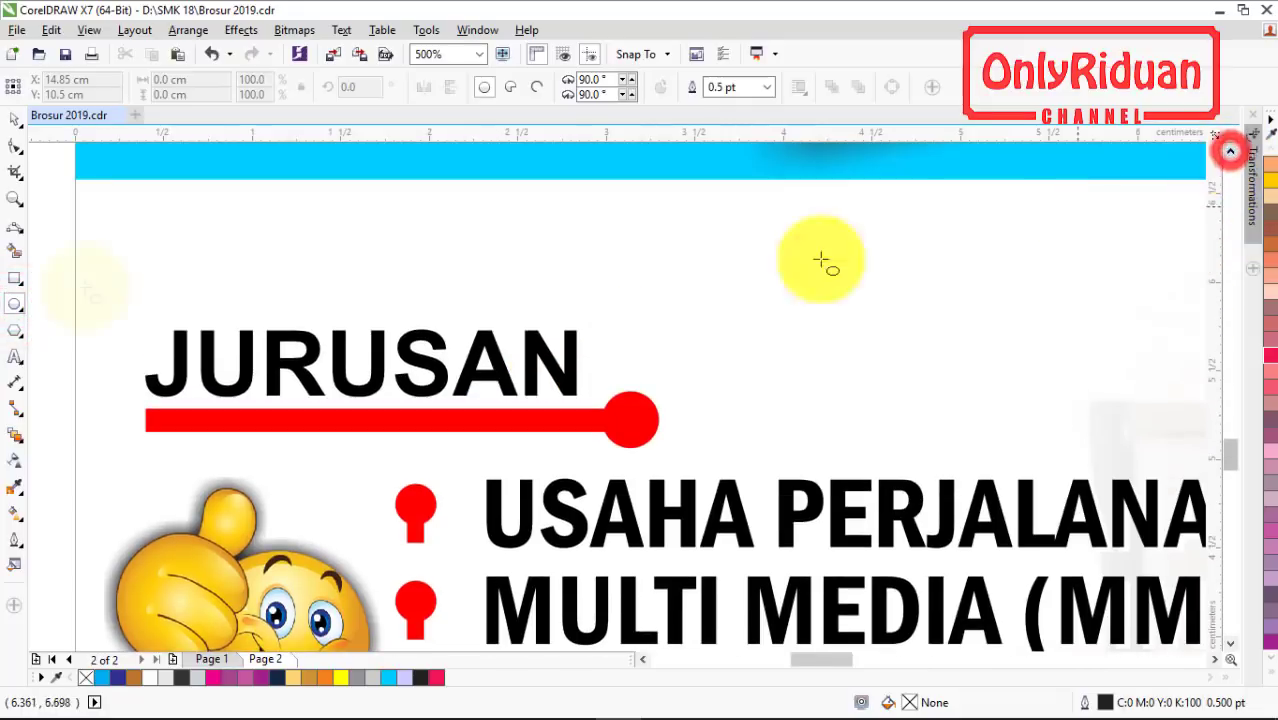
{"action": "mouse_move", "coordinate": [551, 237]}
{"action": "left_mouse_down"}
{"action": "mouse_move", "coordinate": [594, 280]}
{"action": "mouse_move", "coordinate": [560, 248]}
{"action": "mouse_move", "coordinate": [203, 269]}
{"action": "left_mouse_up"}
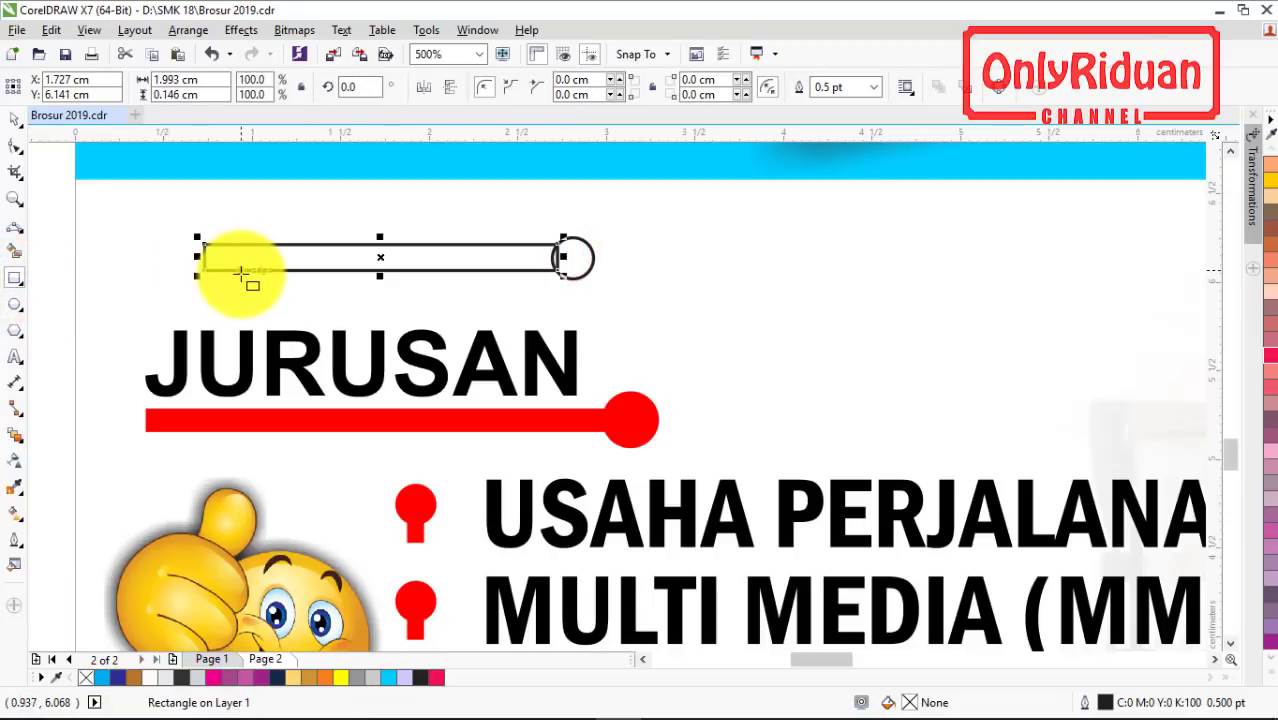
{"action": "left_click_drag", "start_coordinate": [60, 198], "coordinate": [620, 300]}
{"action": "left_click", "coordinate": [517, 89]}
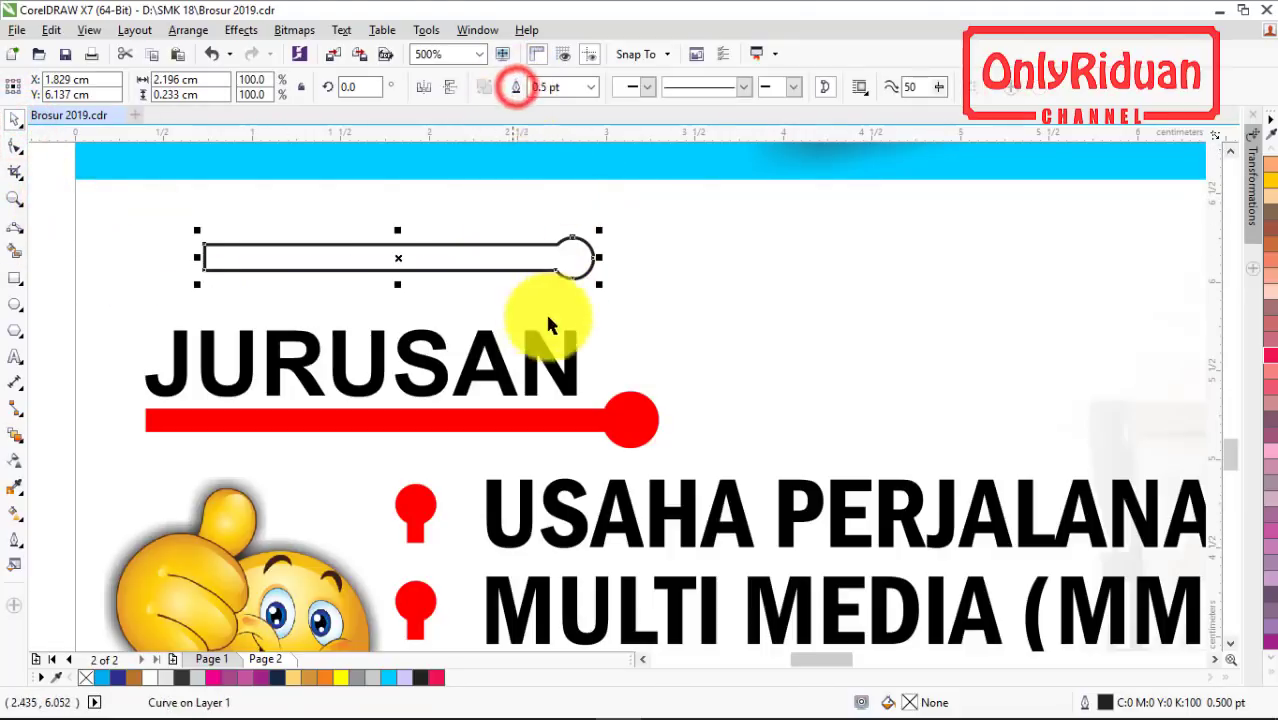
- Fill the welded bar-and-circle shape with the red sampled from the existing JURUSAN underline and remove its outline
{"action": "left_click", "coordinate": [436, 677]}
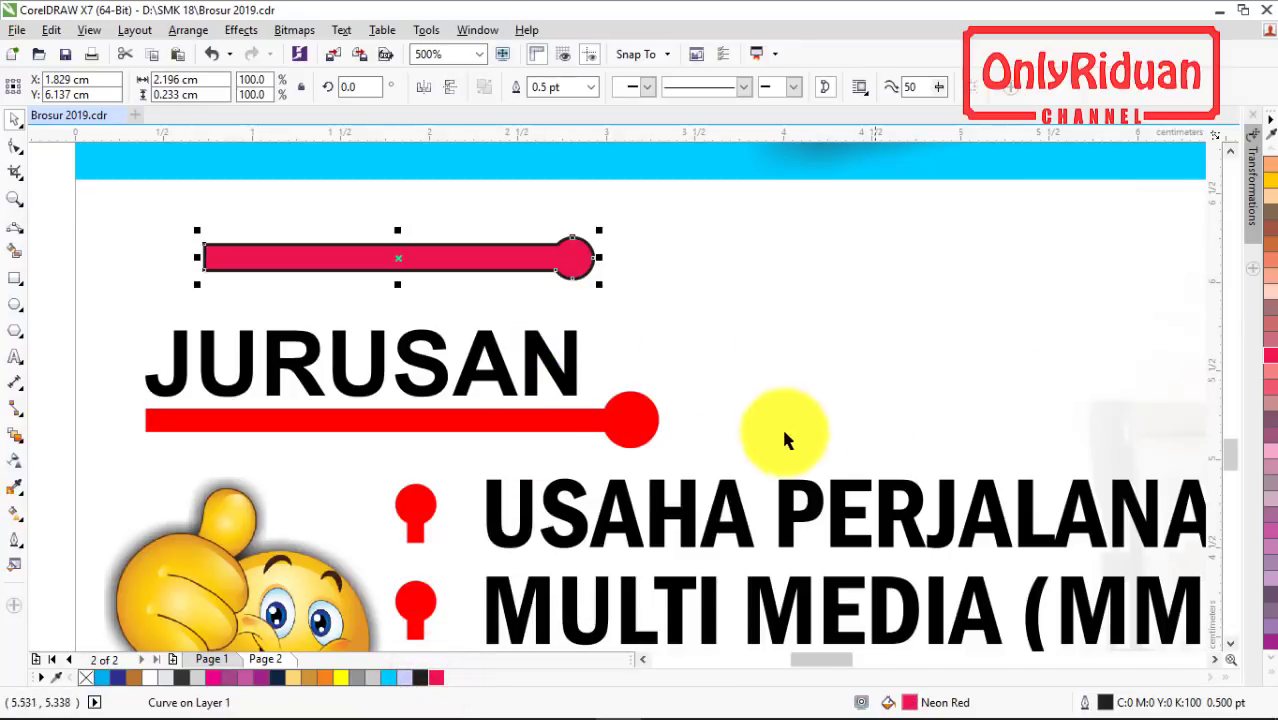
{"action": "left_click", "coordinate": [15, 485]}
{"action": "left_click", "coordinate": [223, 425]}
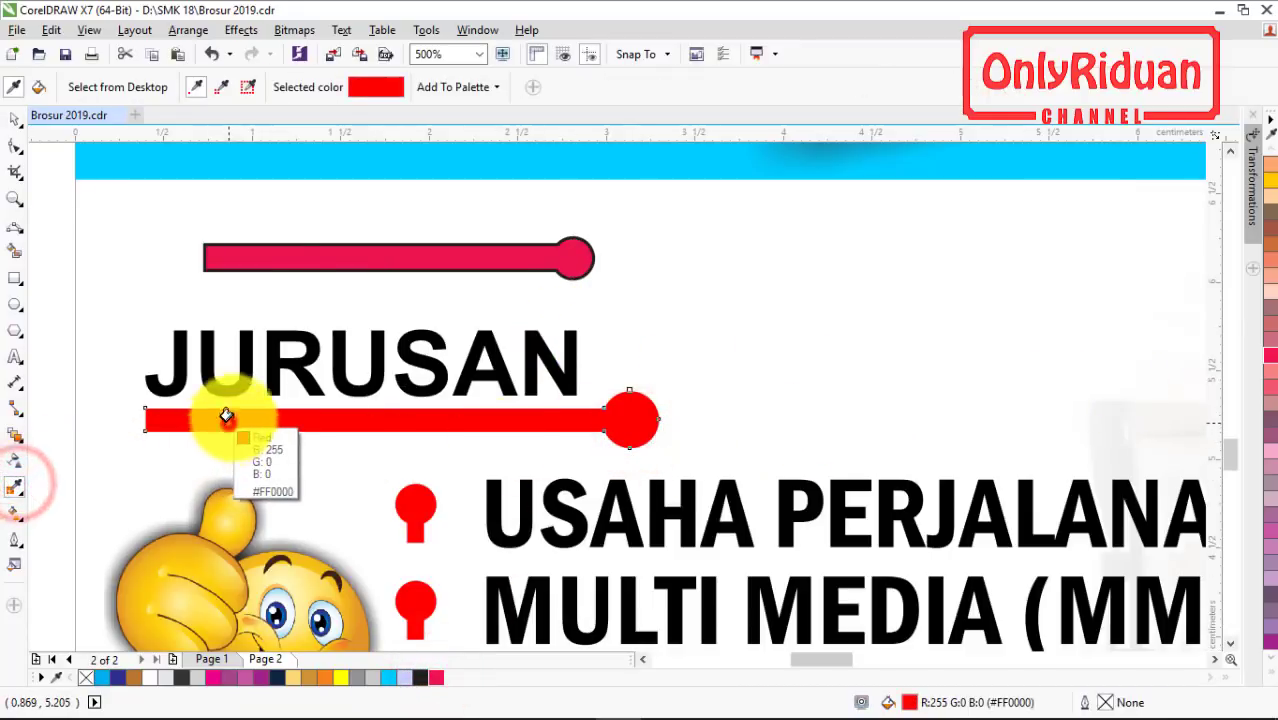
{"action": "left_click", "coordinate": [278, 250]}
{"action": "key", "text": "space"}
{"action": "left_click", "coordinate": [295, 252]}
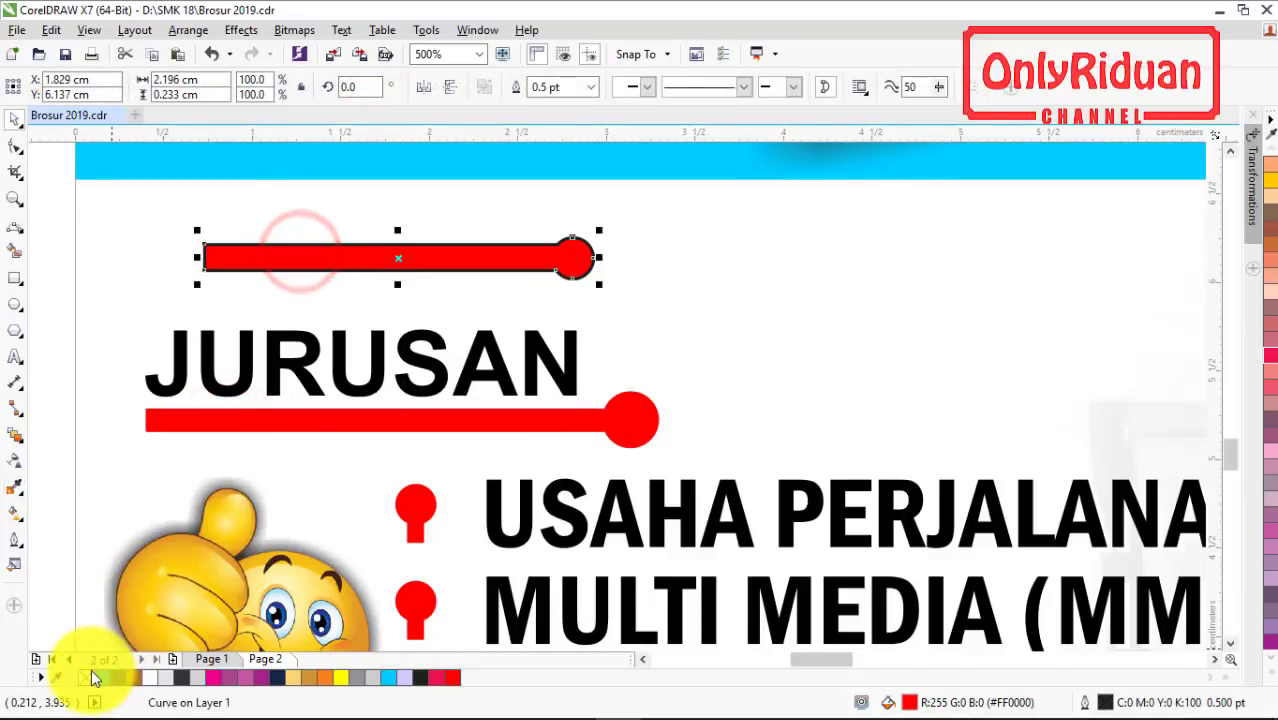
{"action": "right_click", "coordinate": [92, 677]}
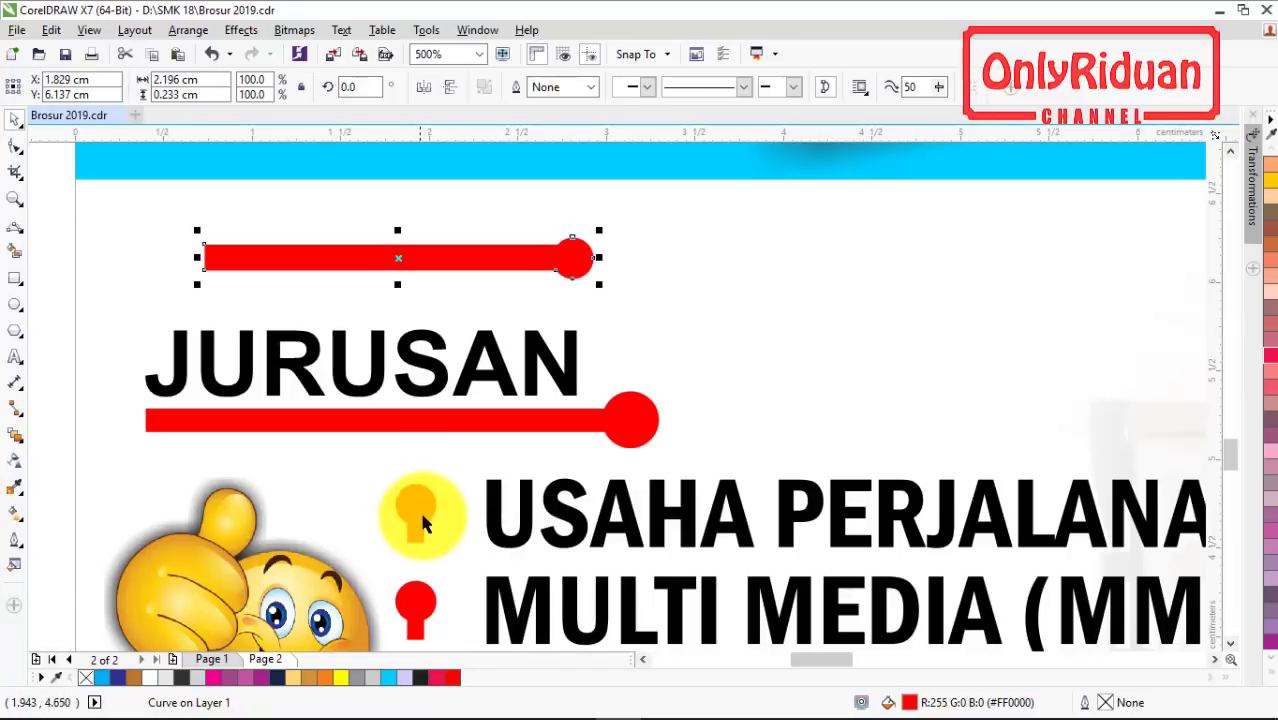
- Delete the newly drawn red bar-and-circle shape above the JURUSAN heading, keeping the underline copied from page 1
{"action": "scroll", "coordinate": [421, 527], "scroll_direction": "down", "scroll_amount": 3}
{"action": "left_click", "coordinate": [160, 386]}
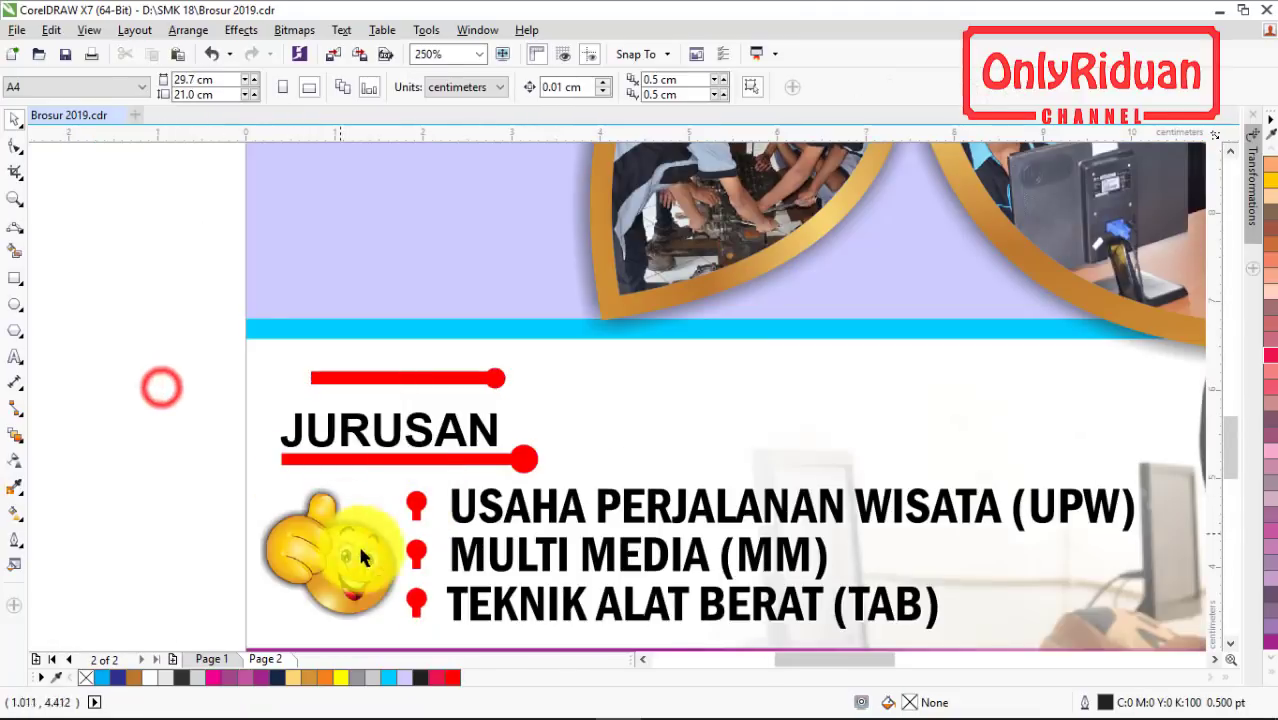
{"action": "left_click", "coordinate": [359, 554]}
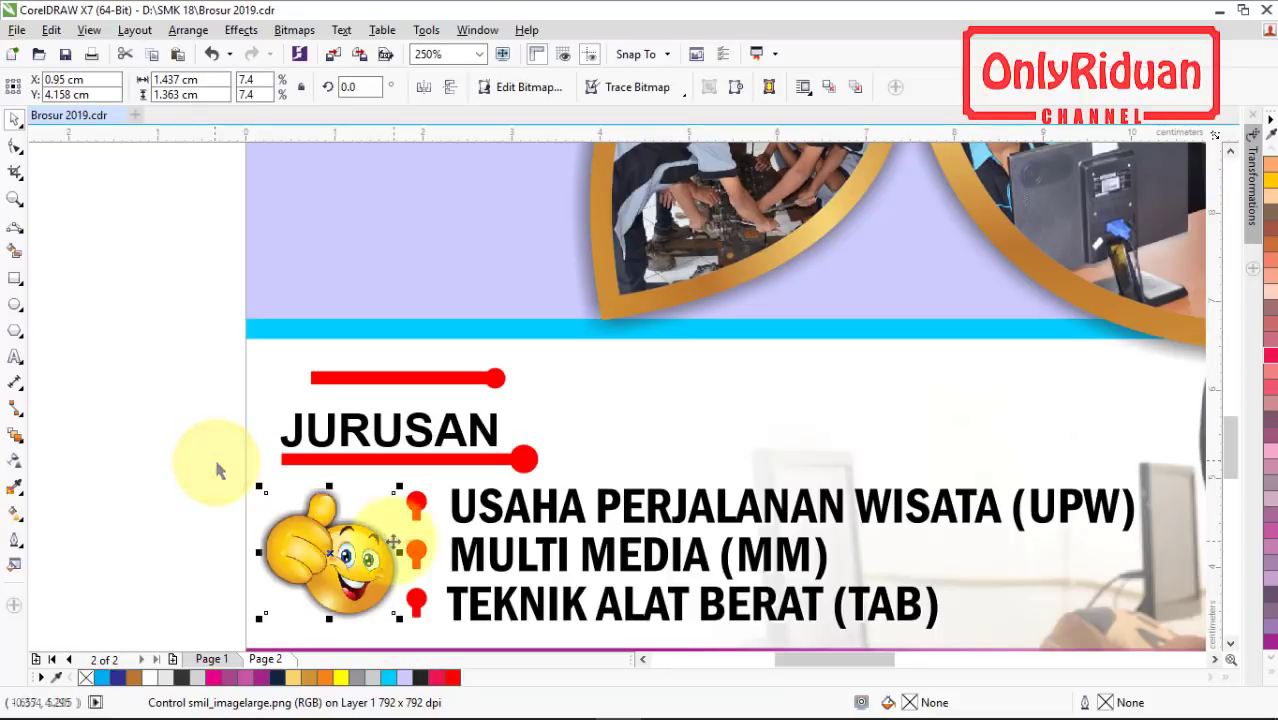
{"action": "left_click", "coordinate": [432, 377]}
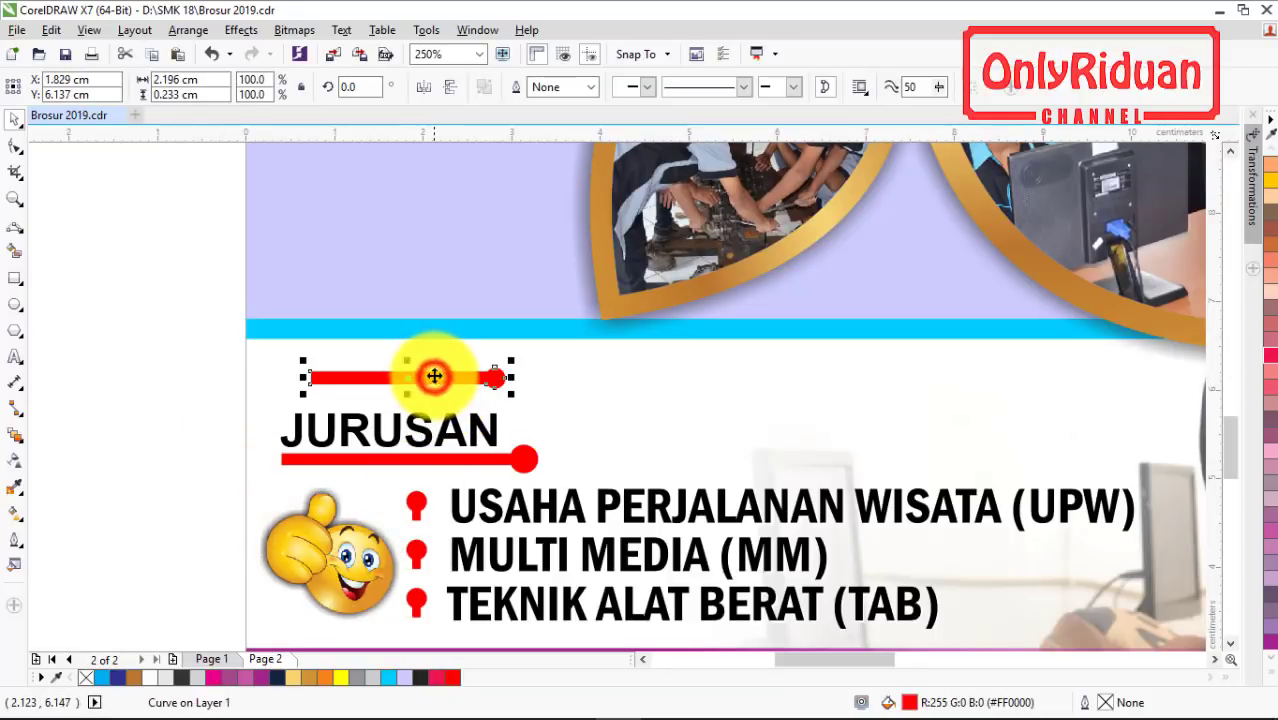
{"action": "key", "text": "Delete"}
{"action": "scroll", "coordinate": [630, 416], "scroll_direction": "down", "scroll_amount": 2}
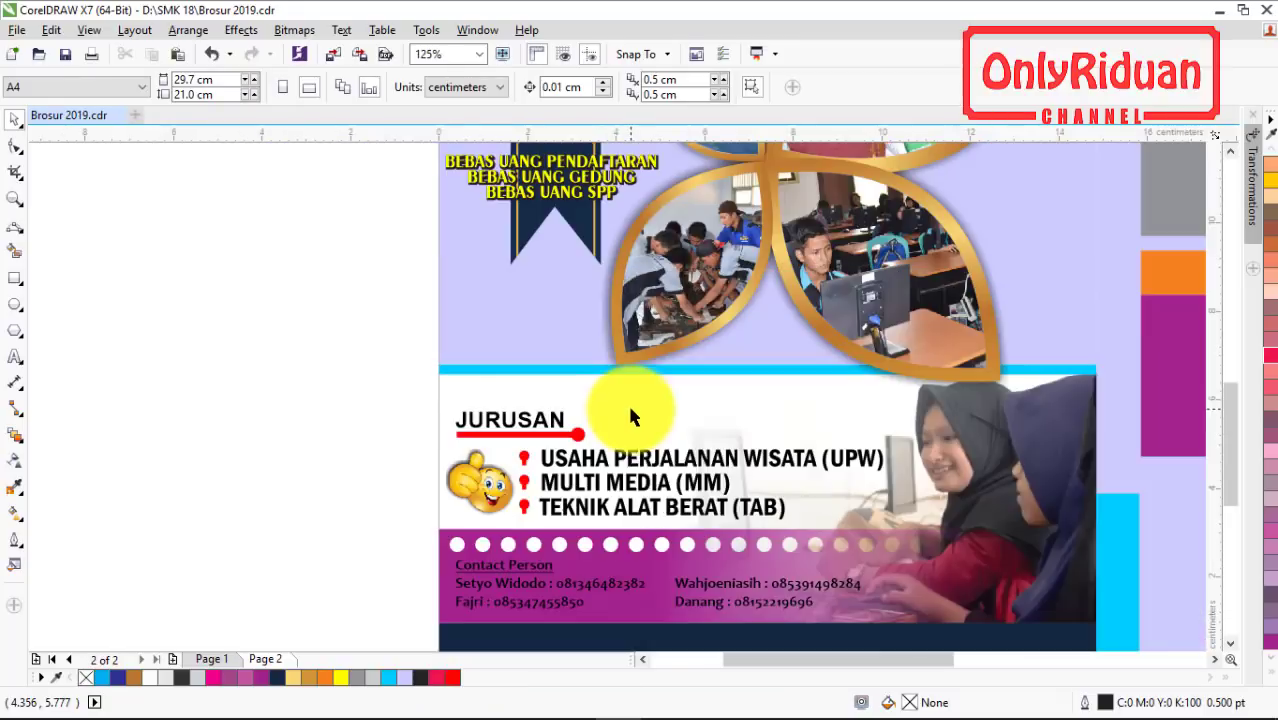
{"action": "left_click", "coordinate": [666, 452]}
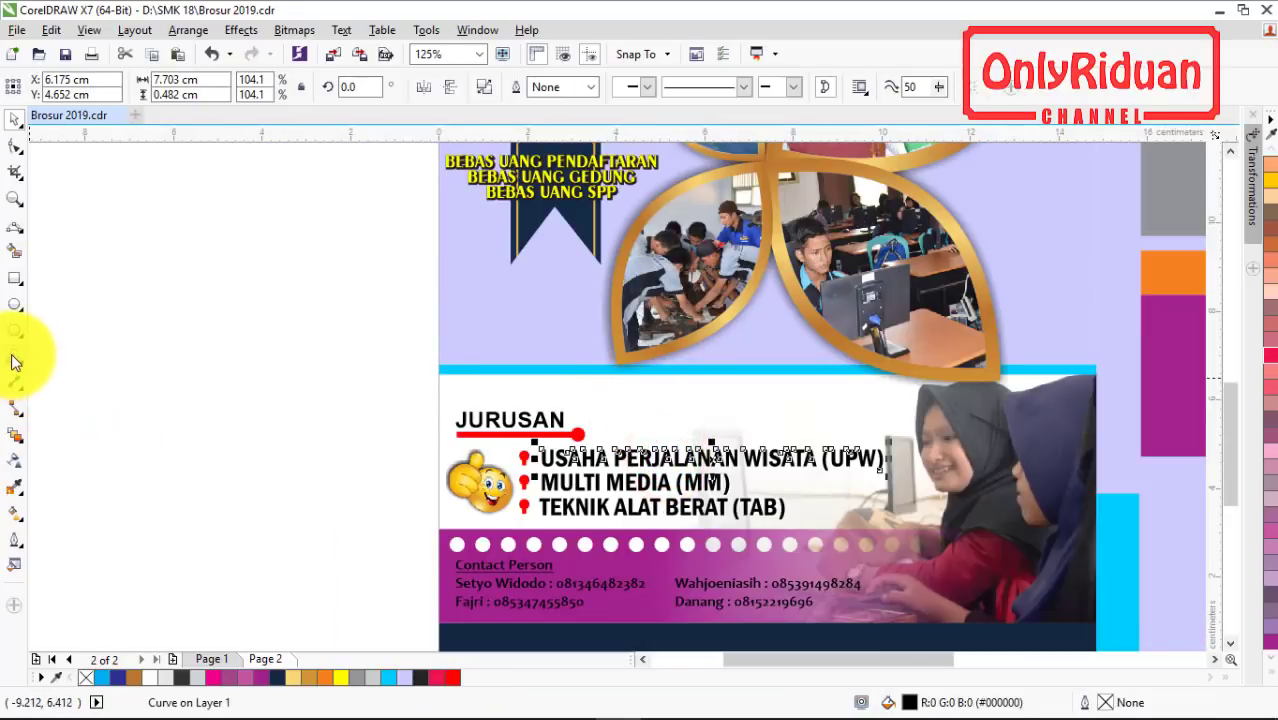
{"action": "left_click", "coordinate": [532, 580]}
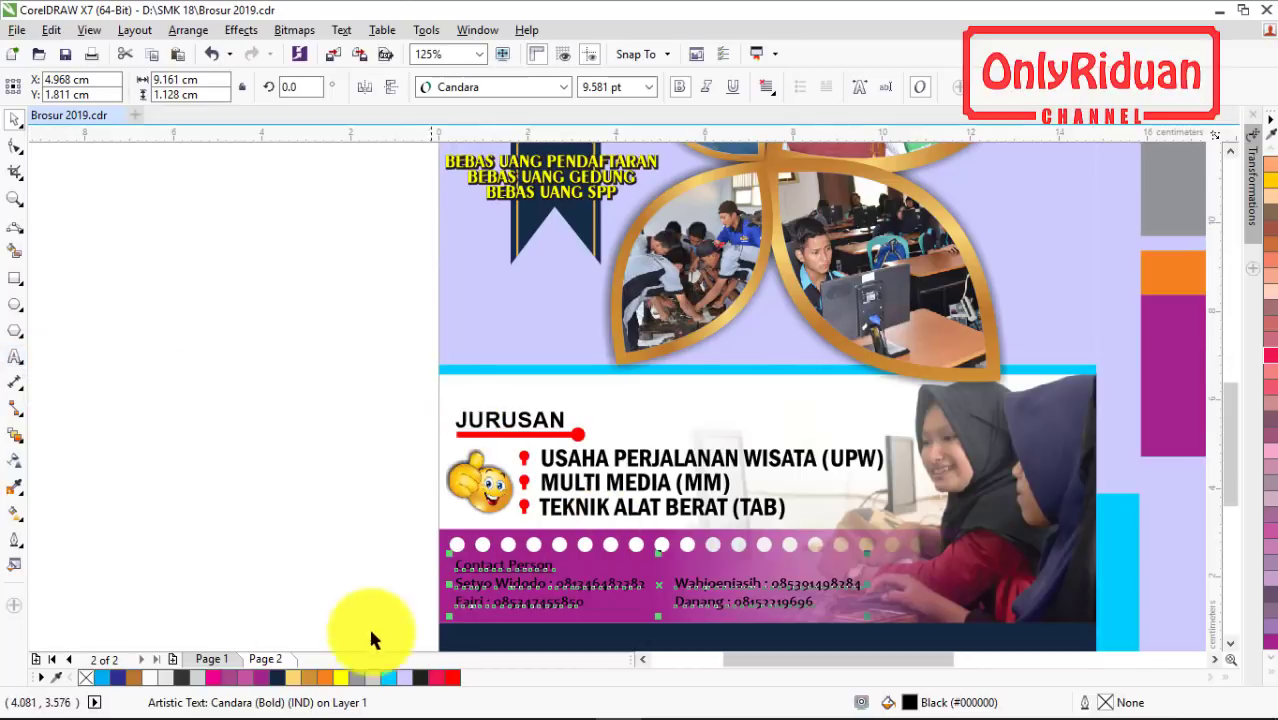
- Copy the "Pendaftaran Siswa Baru Dibuka Mulai Bulan Juni s/d Juli 2019" line from page 1 onto page 2's bottom navy band
{"action": "left_click", "coordinate": [210, 659]}
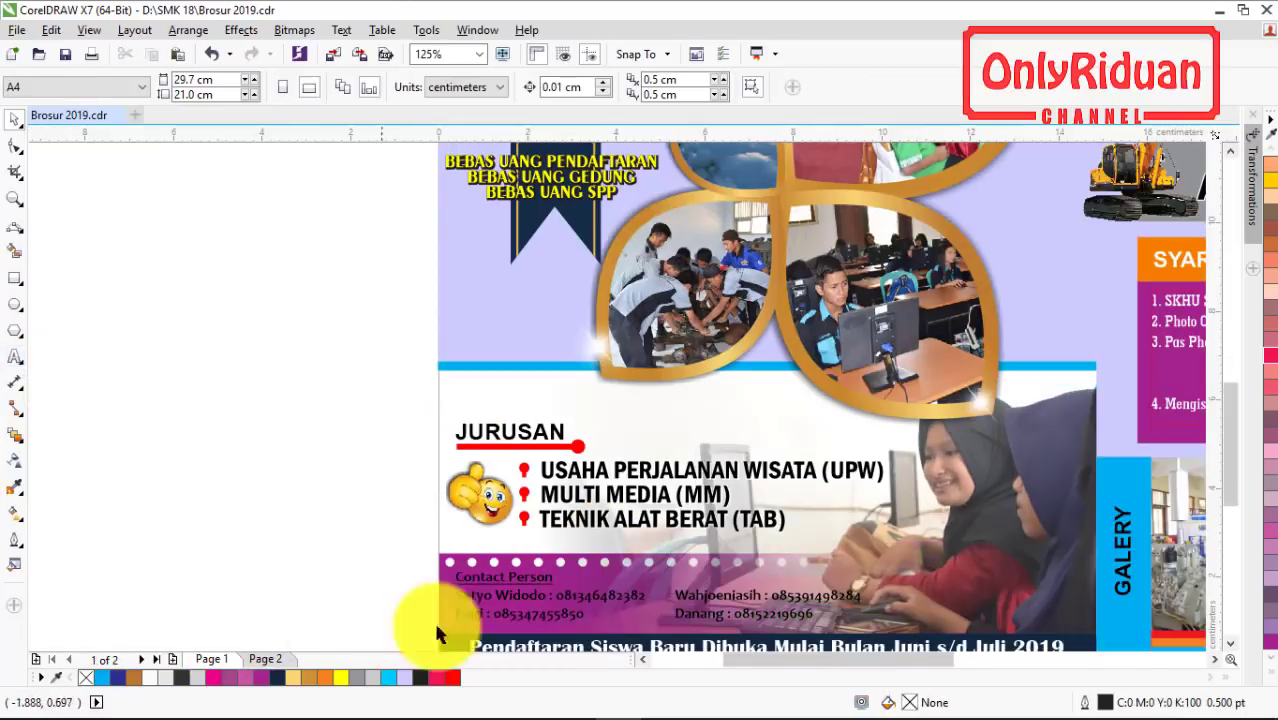
{"action": "left_click", "coordinate": [1227, 484]}
{"action": "left_click", "coordinate": [848, 524]}
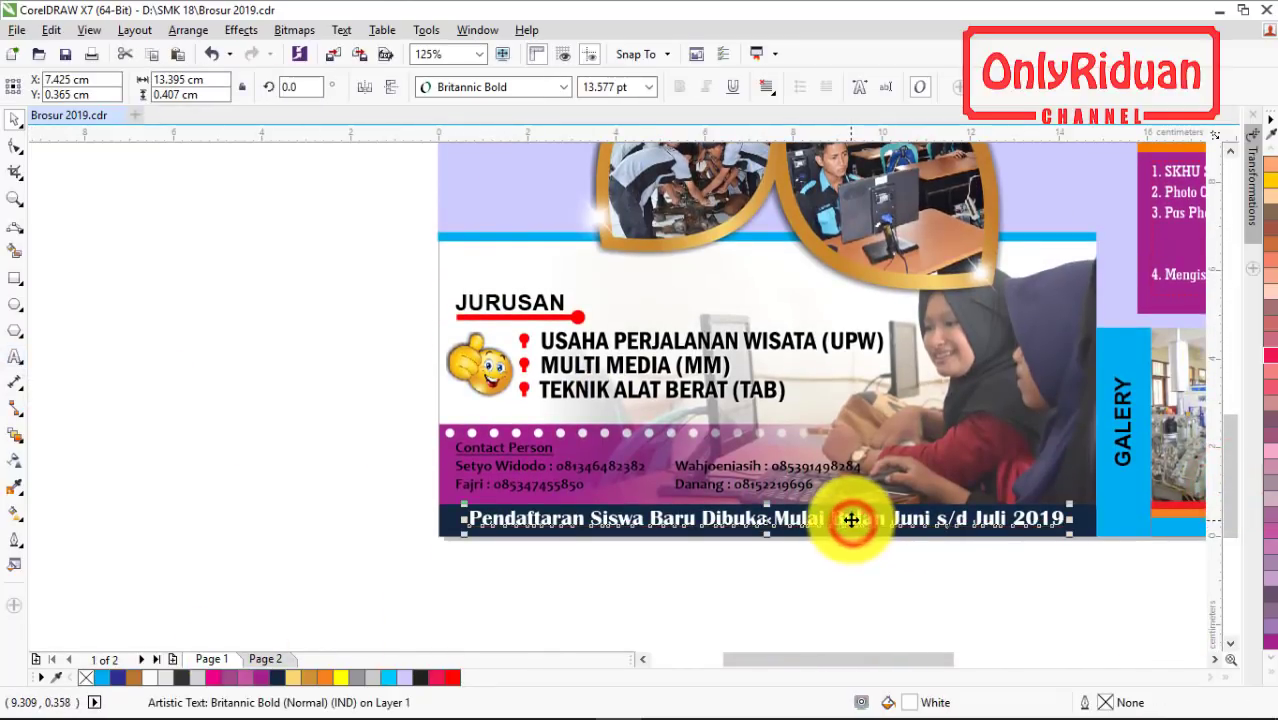
{"action": "left_click", "coordinate": [272, 660]}
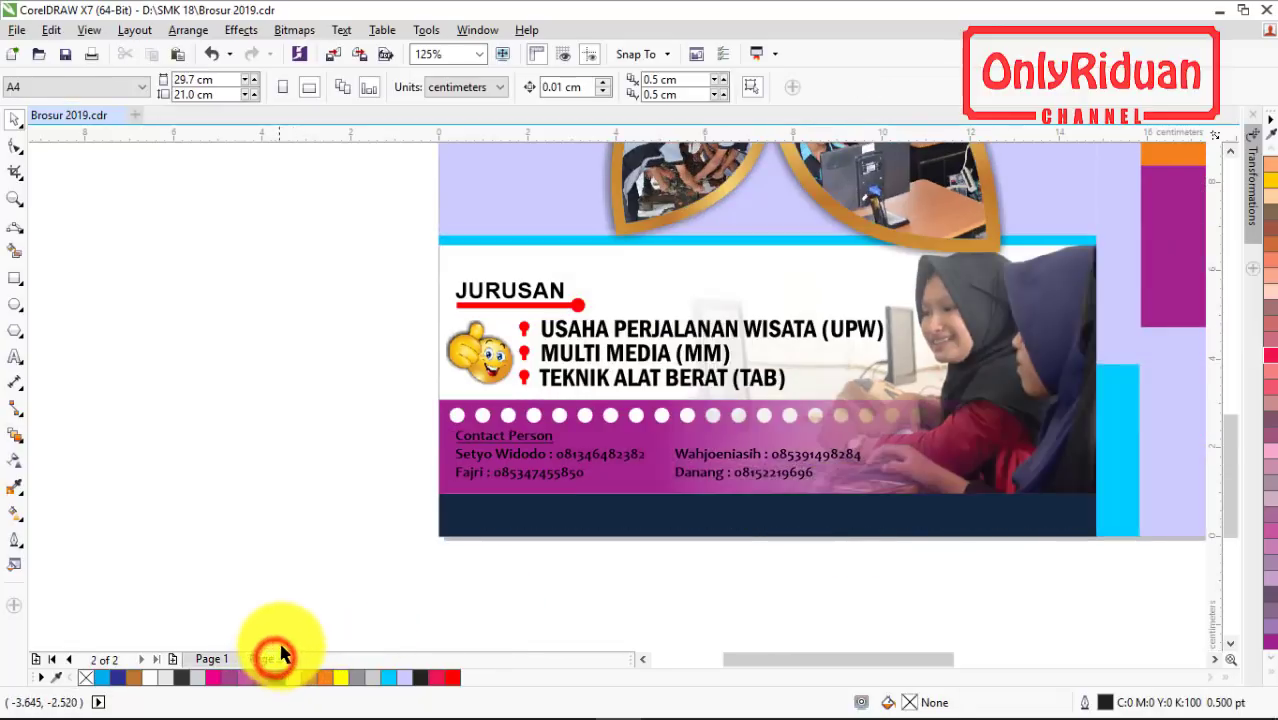
{"action": "left_click", "coordinate": [686, 530]}
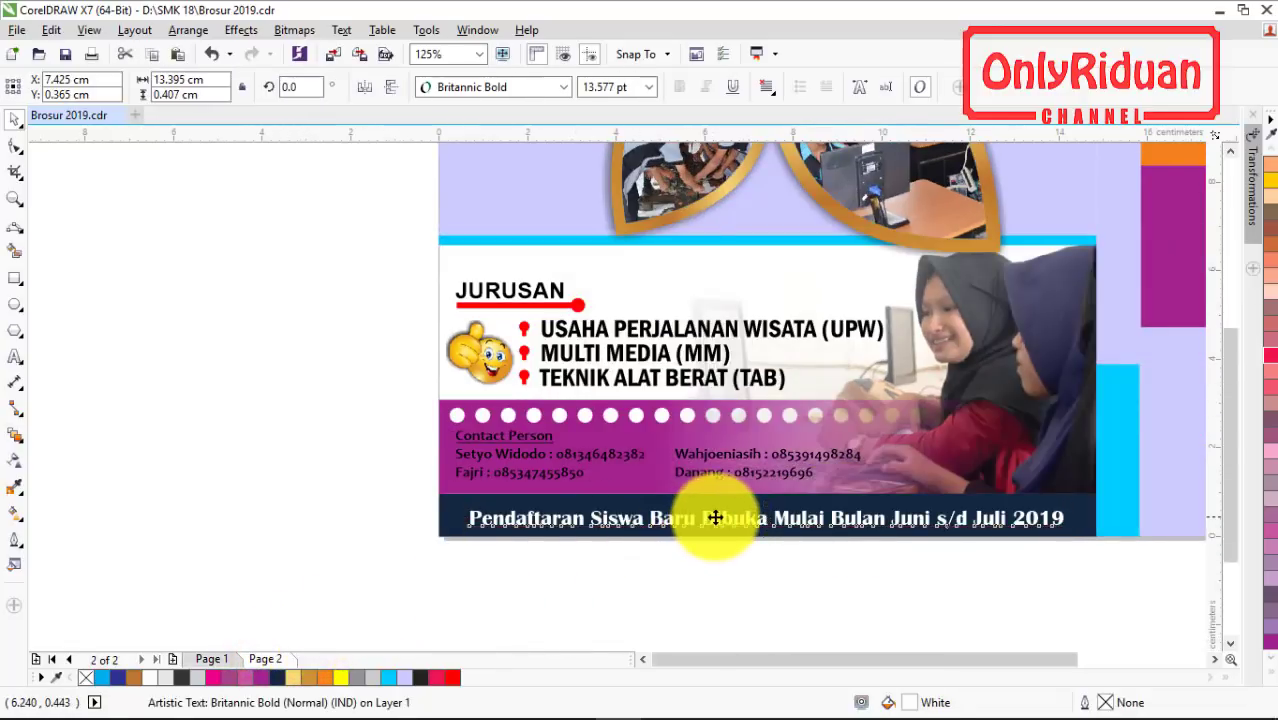
- Select the PROGRAM KEAHLIAN heading in page 1's navy header band for copying to page 2
{"action": "scroll", "coordinate": [705, 520], "scroll_direction": "down", "scroll_amount": 2}
{"action": "left_click", "coordinate": [1214, 659]}
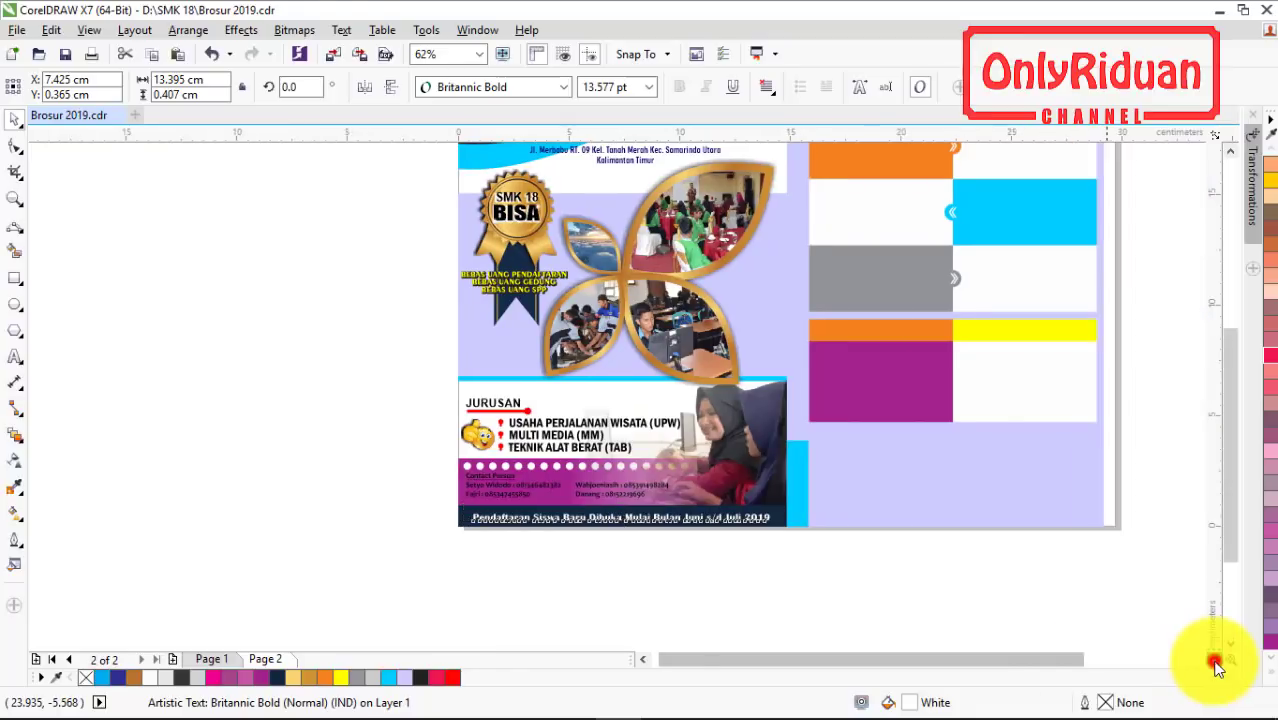
{"action": "left_click_drag", "start_coordinate": [1231, 502], "coordinate": [1229, 444]}
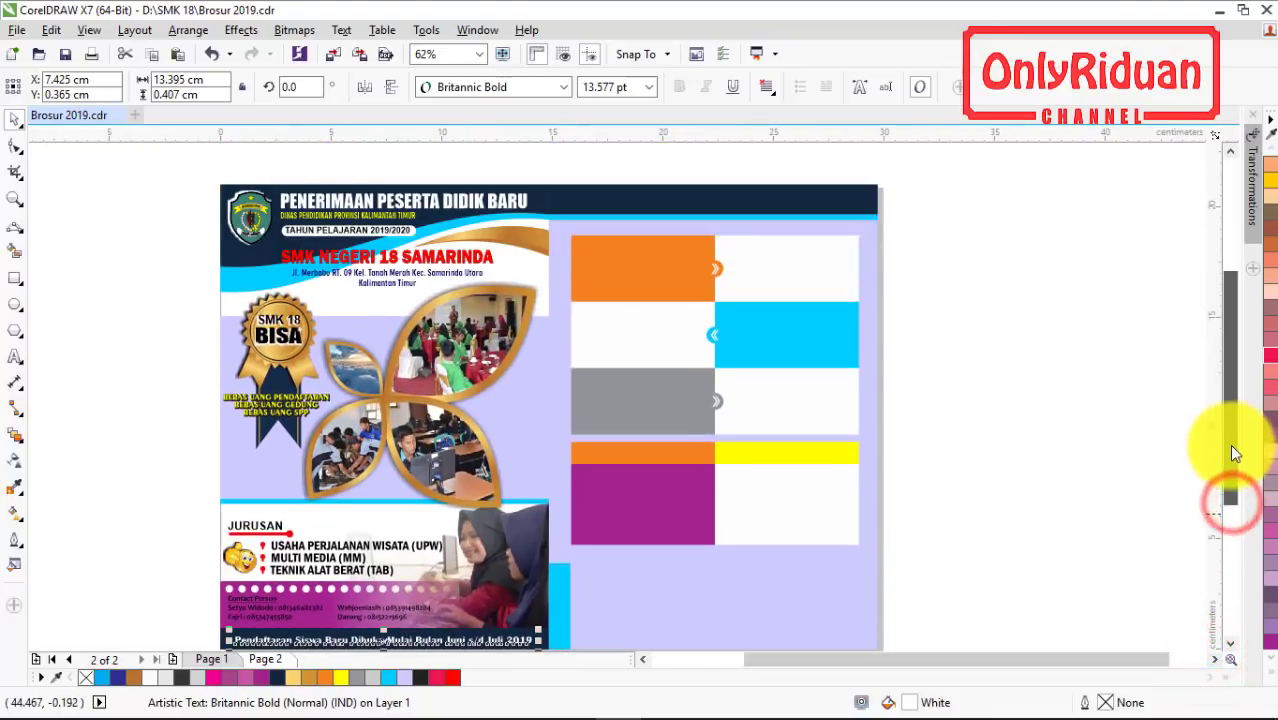
{"action": "left_click", "coordinate": [229, 660]}
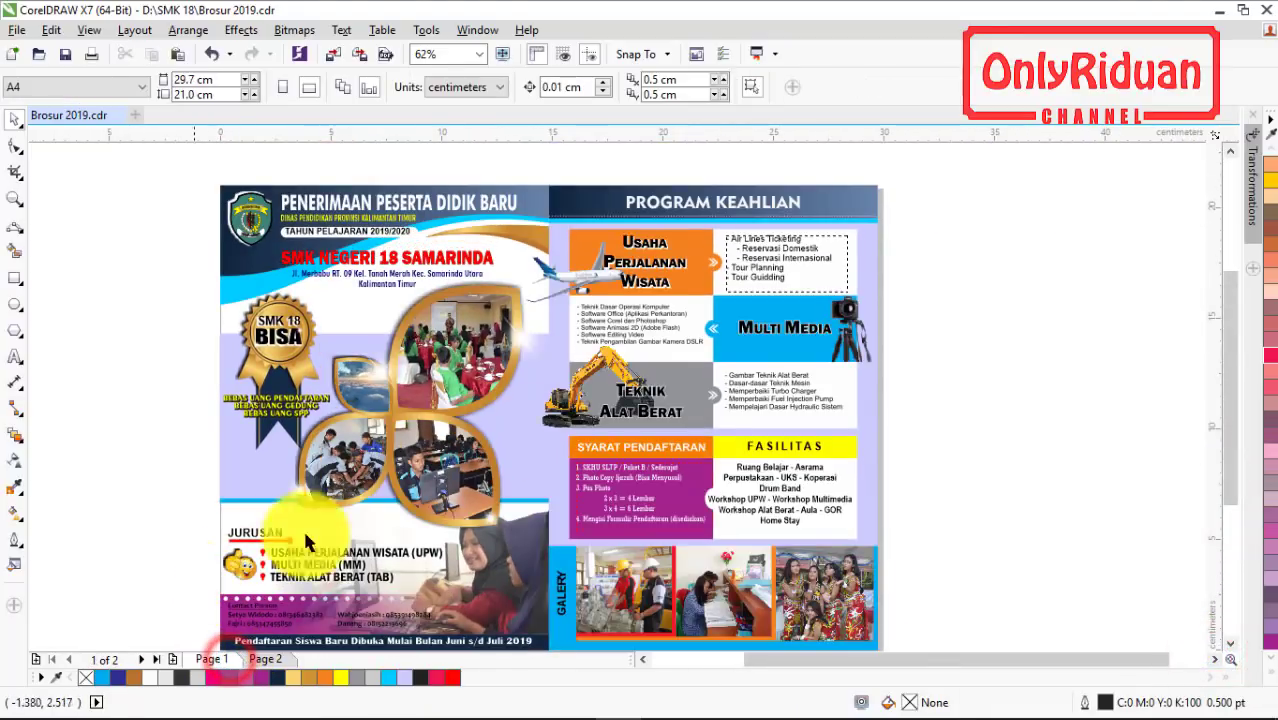
{"action": "left_click", "coordinate": [660, 205]}
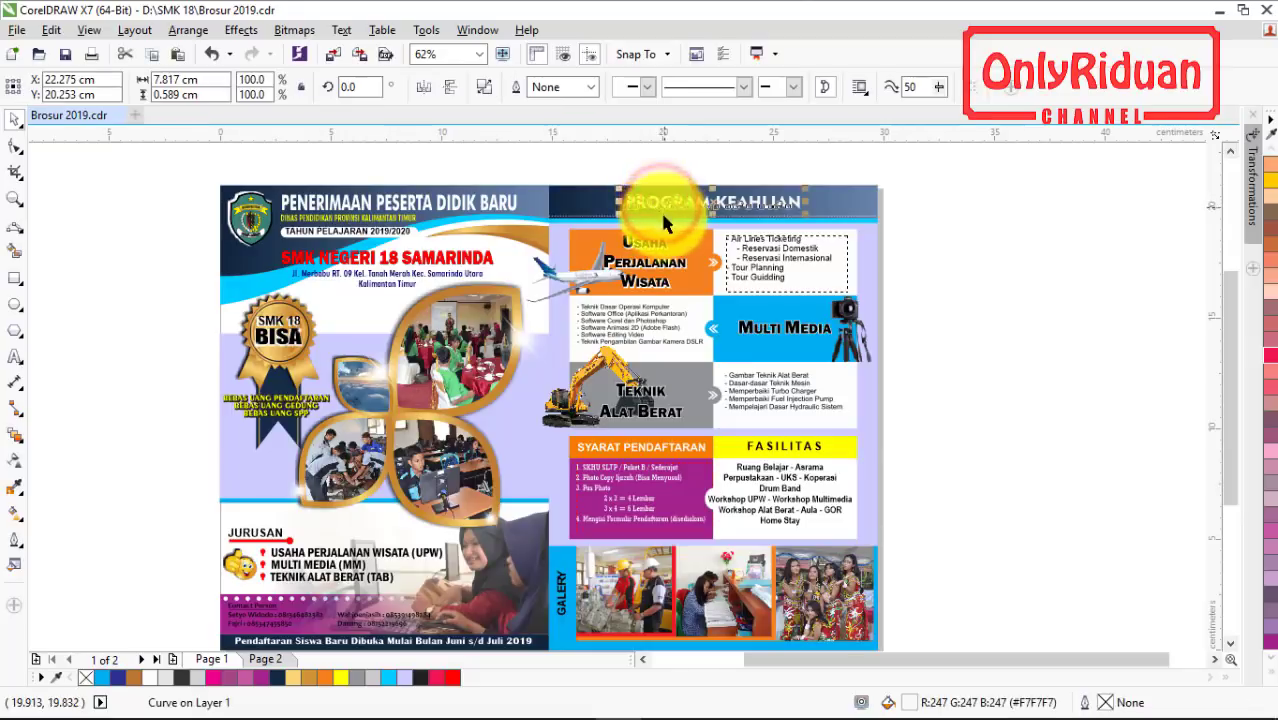